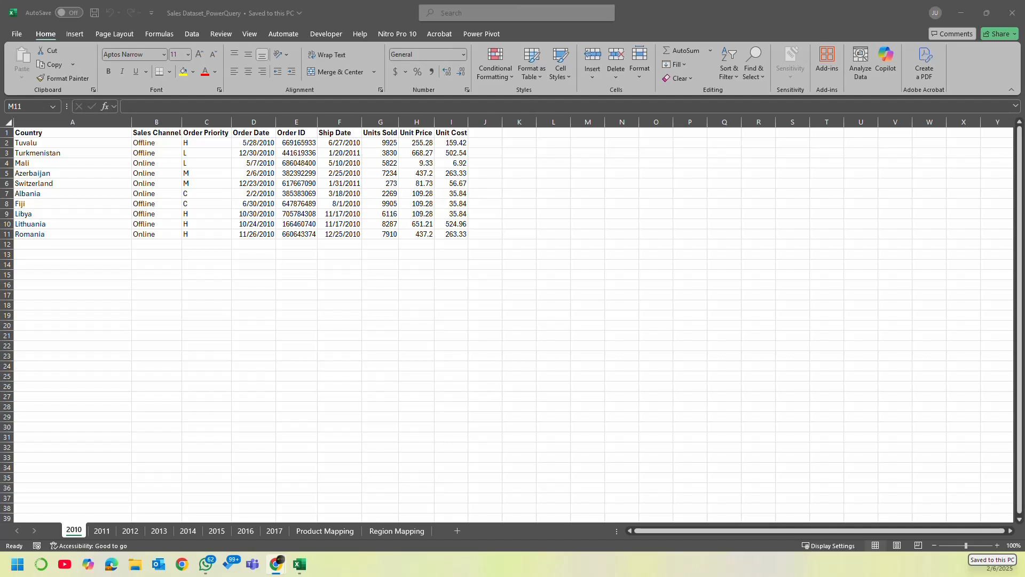
left_click(480, 291)
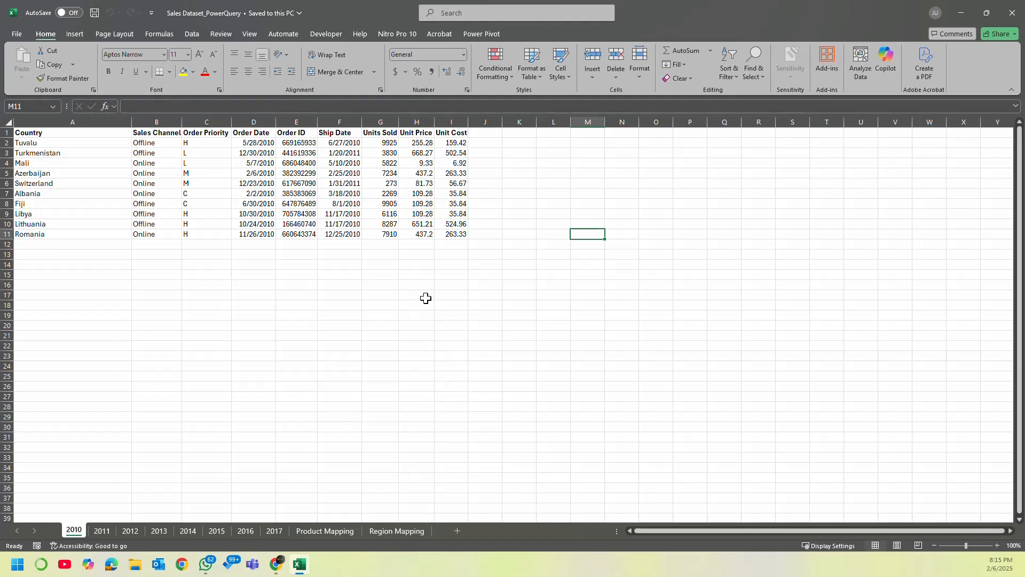
left_click(192, 33)
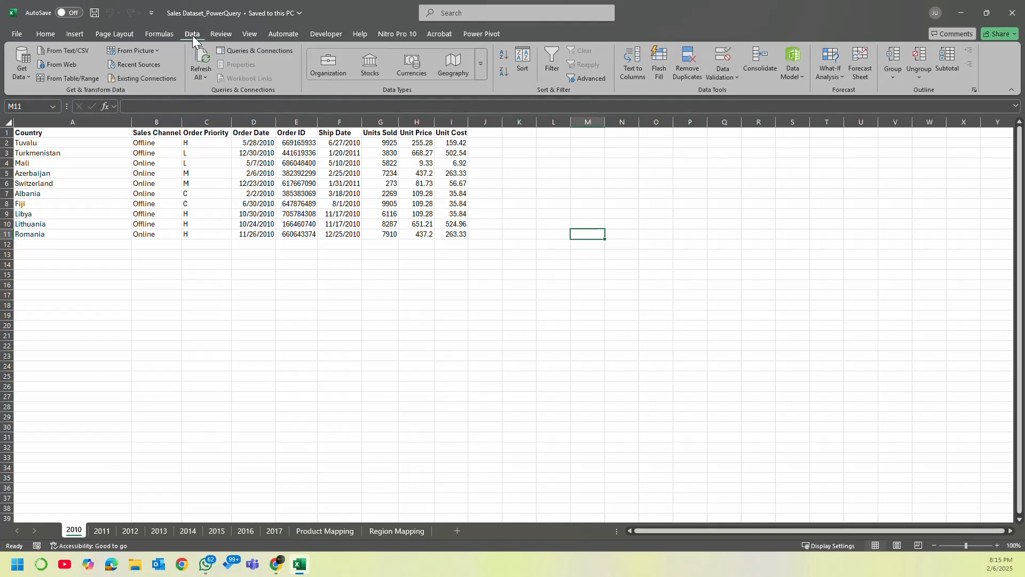
left_click(46, 34)
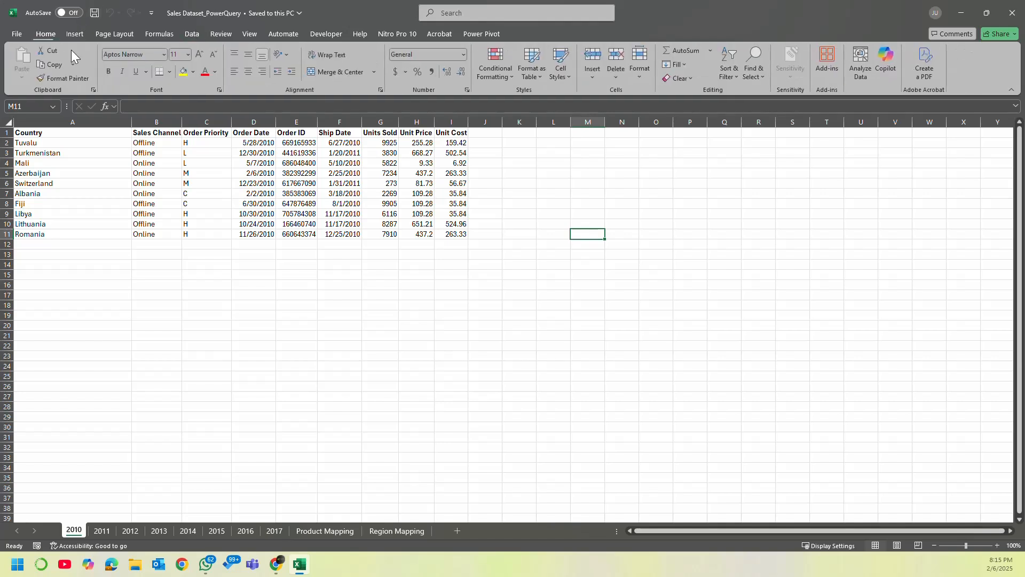
left_click(515, 181)
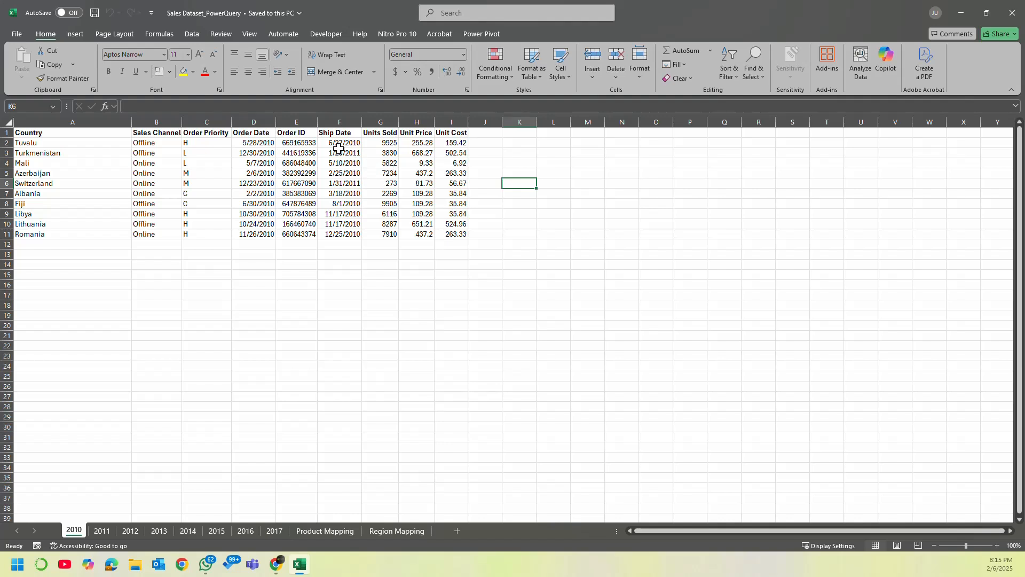
left_click(387, 172)
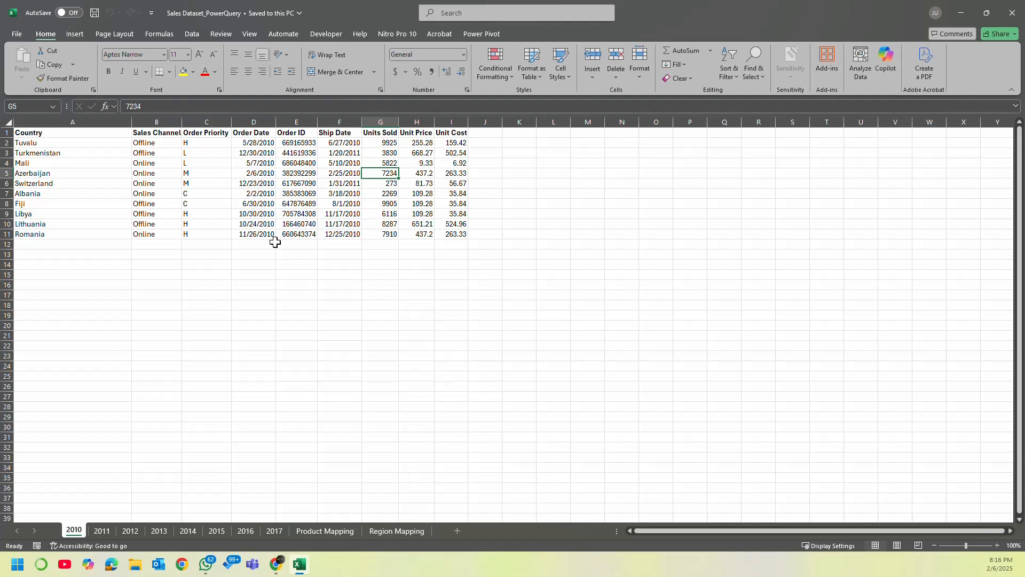
left_click(319, 415)
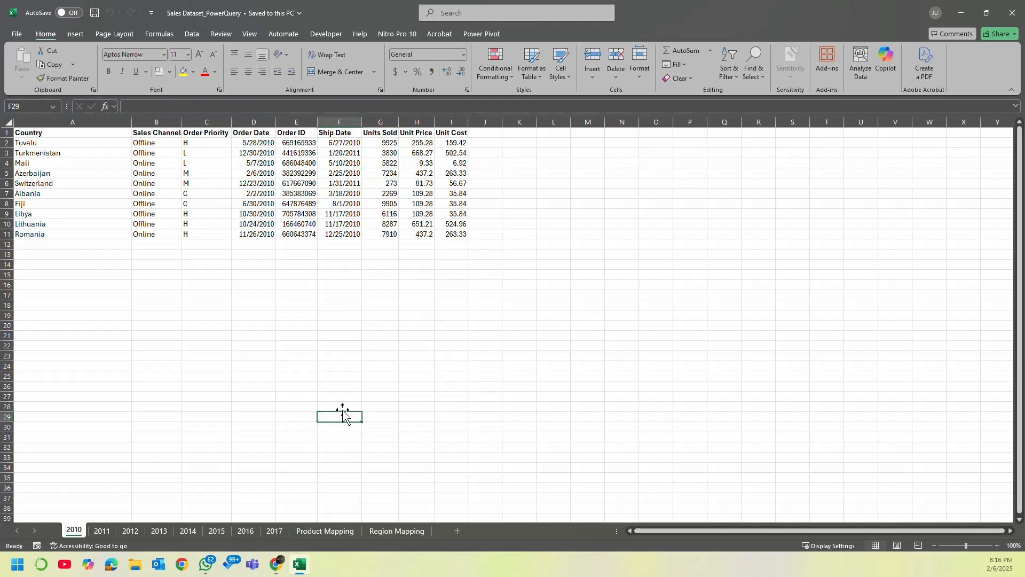
Step: Look through the yearly sales sheets from 2010 to 2017 and the Product Mapping and Region Mapping sheets
left_click(110, 530)
left_click(137, 530)
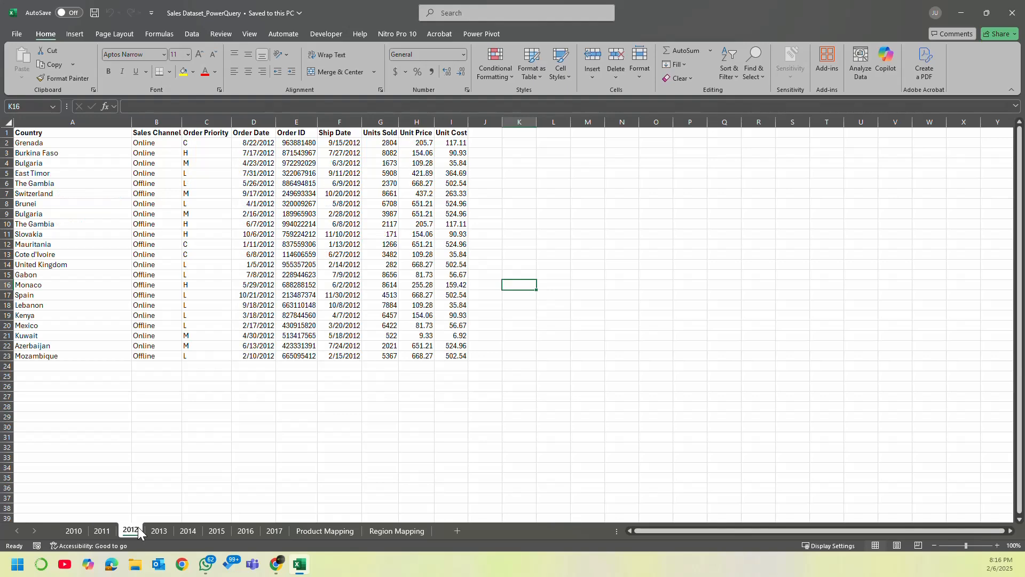
left_click(102, 531)
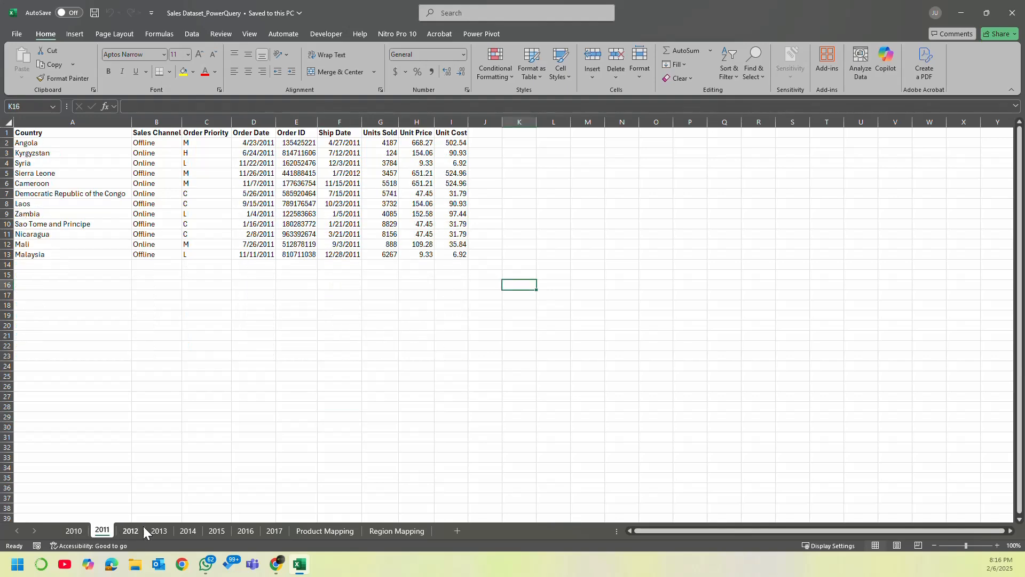
left_click(78, 531)
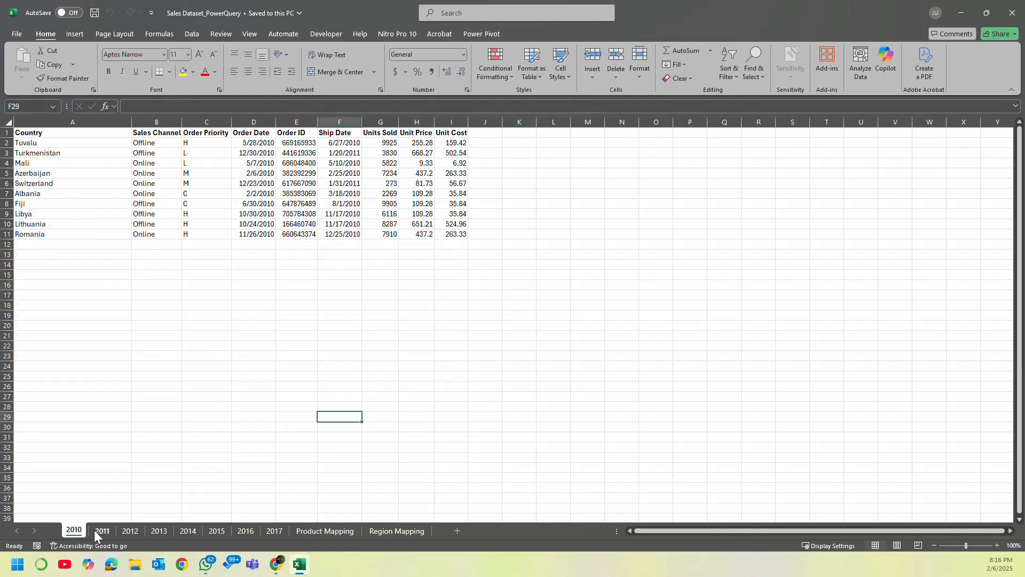
left_click(101, 530)
left_click(133, 530)
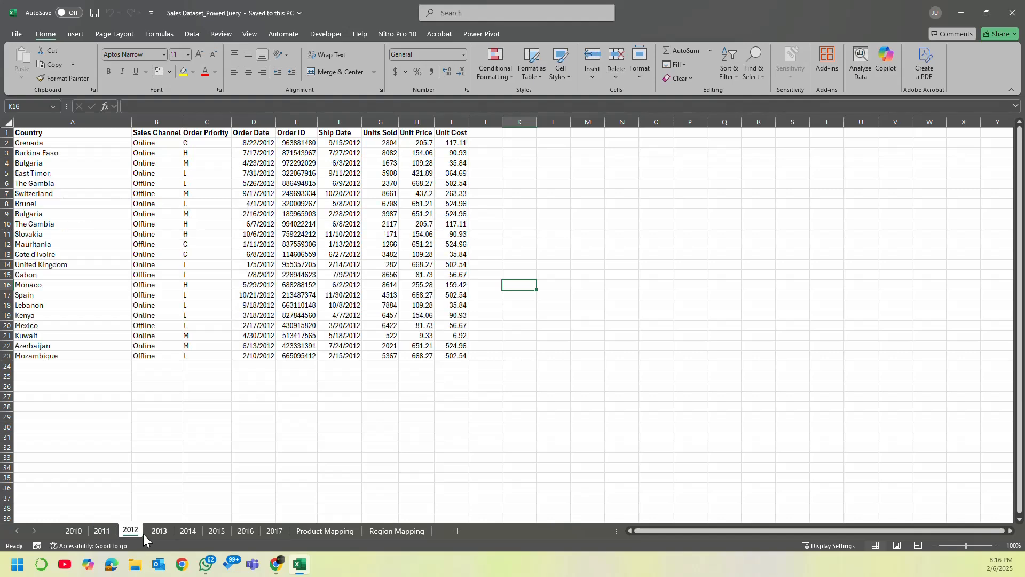
left_click(160, 530)
left_click(187, 530)
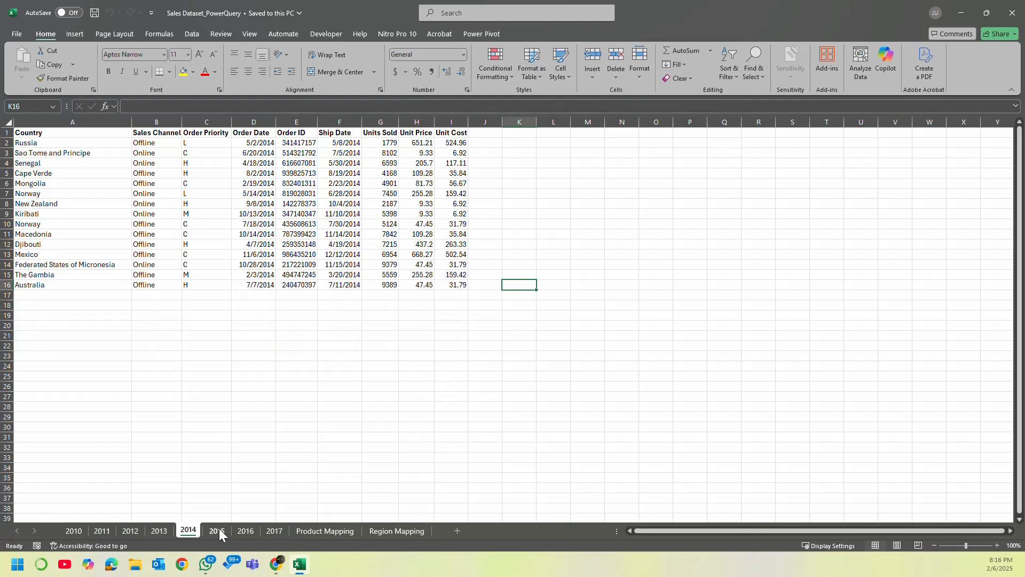
left_click(216, 530)
left_click(243, 530)
left_click(271, 530)
left_click(310, 530)
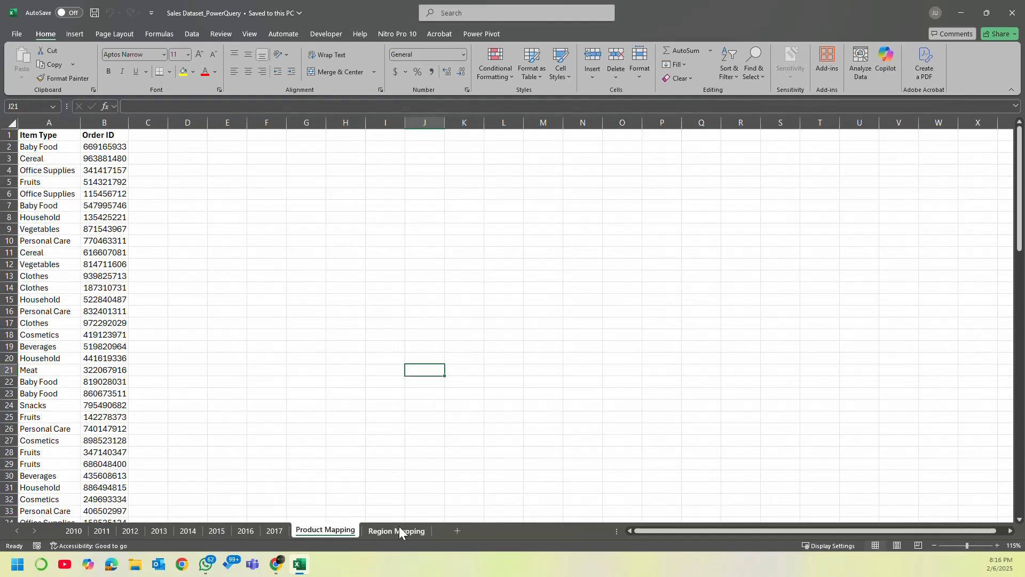
left_click(397, 530)
Step: Go back to the 2010 sheet and compare the column layout of every yearly sheet through 2017
left_click(85, 531)
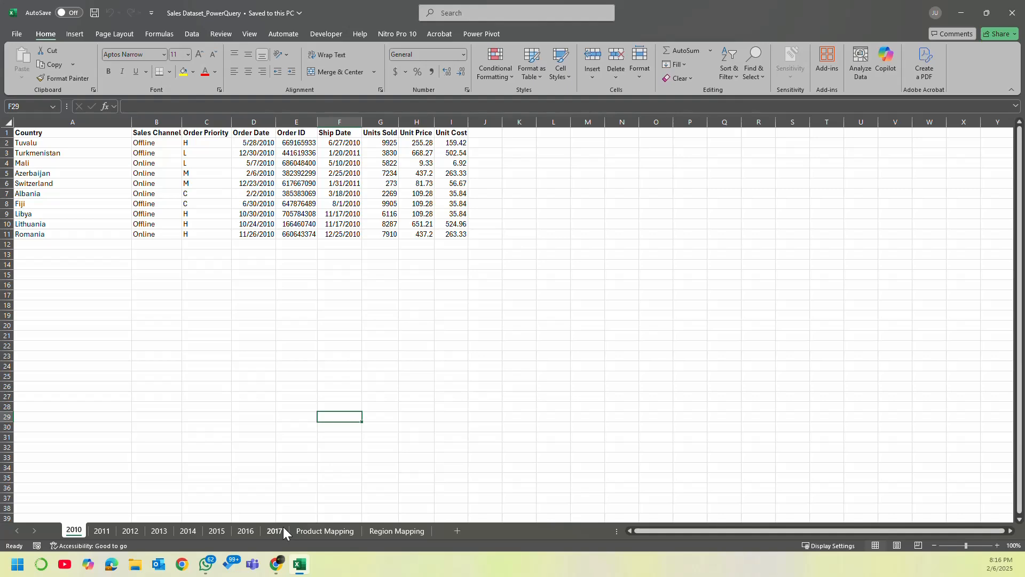
left_click(102, 531)
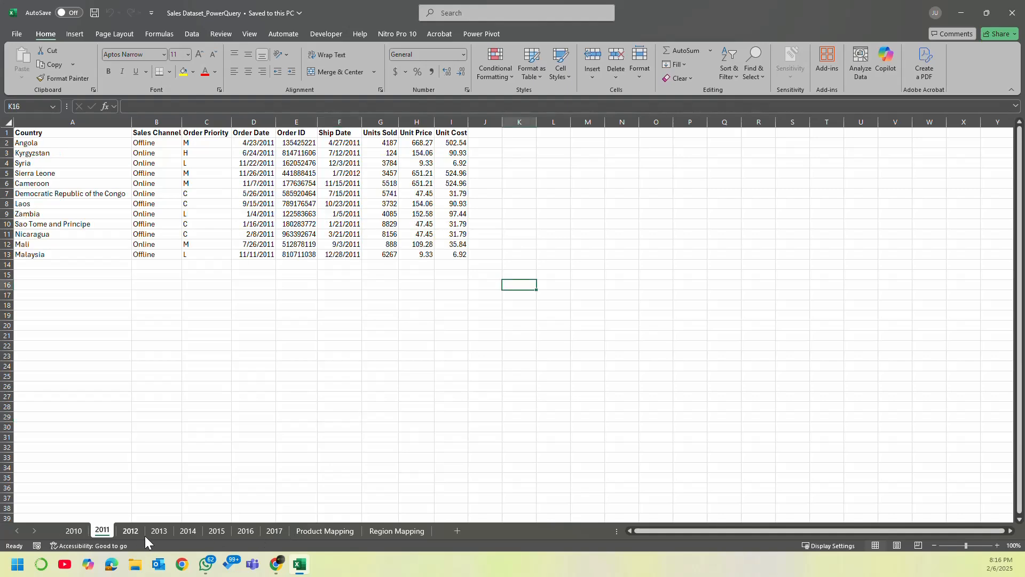
left_click(131, 531)
left_click(159, 531)
left_click(188, 531)
left_click(217, 531)
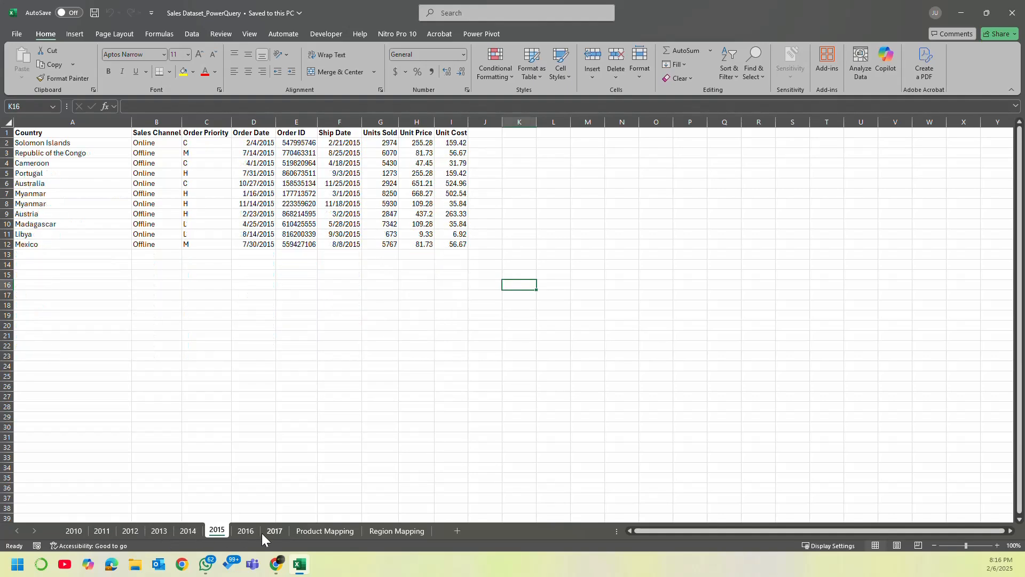
left_click(274, 531)
left_click(245, 531)
left_click(274, 531)
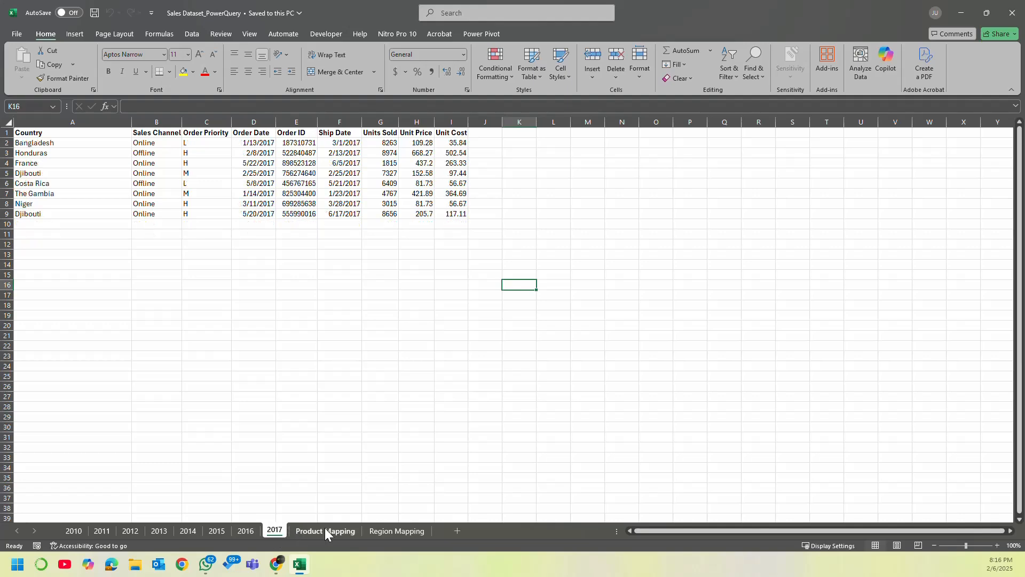
Step: Examine the Item Type and Order ID columns on the Product Mapping sheet, checking against the 2017 sales sheet
left_click(324, 530)
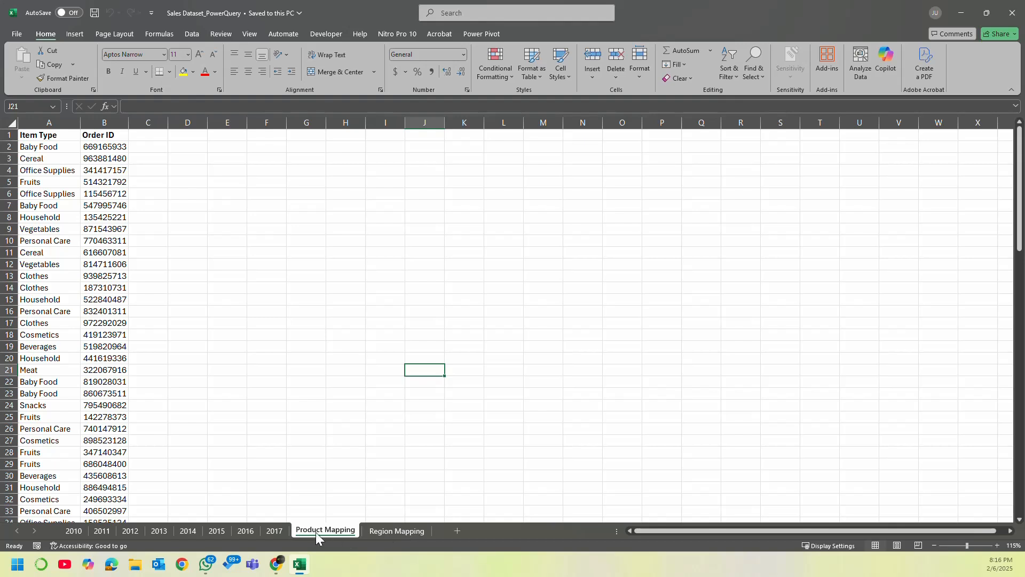
left_click(105, 120)
left_click(50, 122)
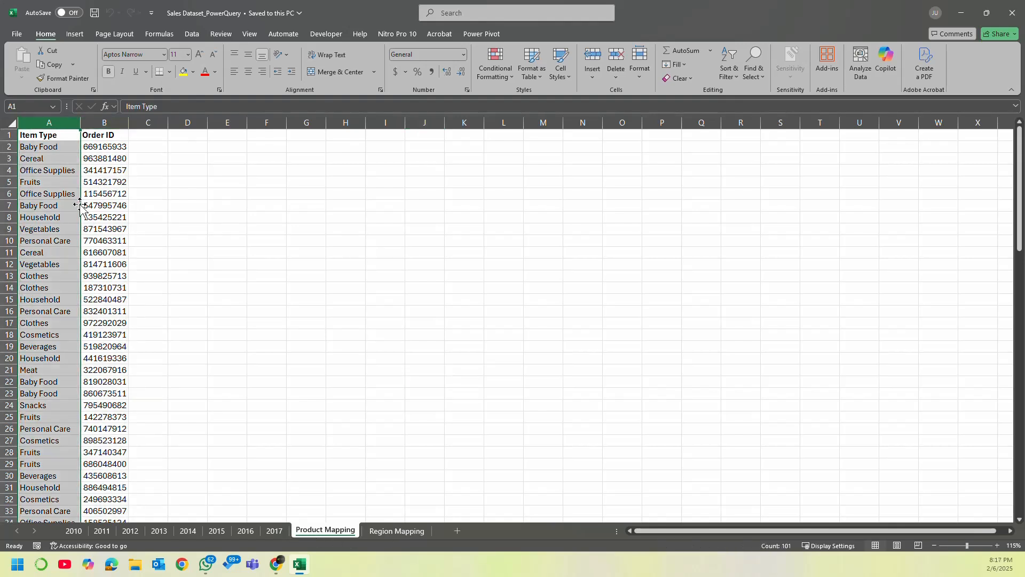
left_click(50, 134)
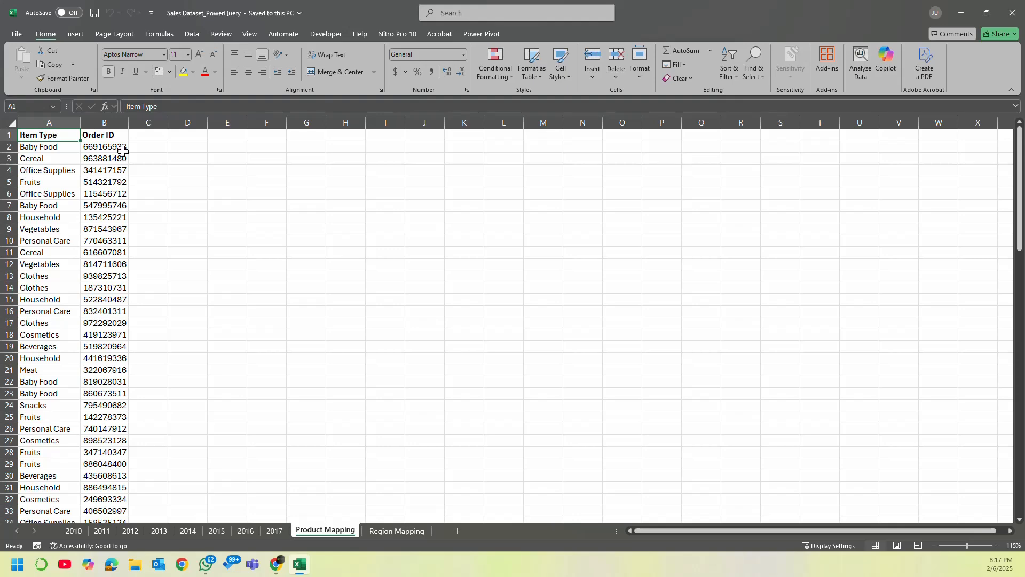
left_click(186, 158)
left_click(275, 530)
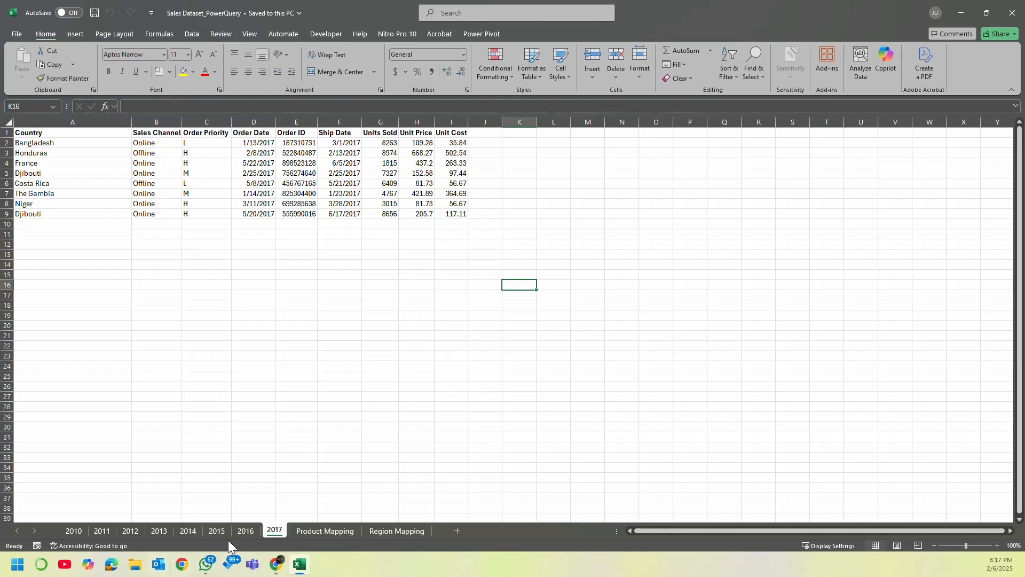
left_click(323, 531)
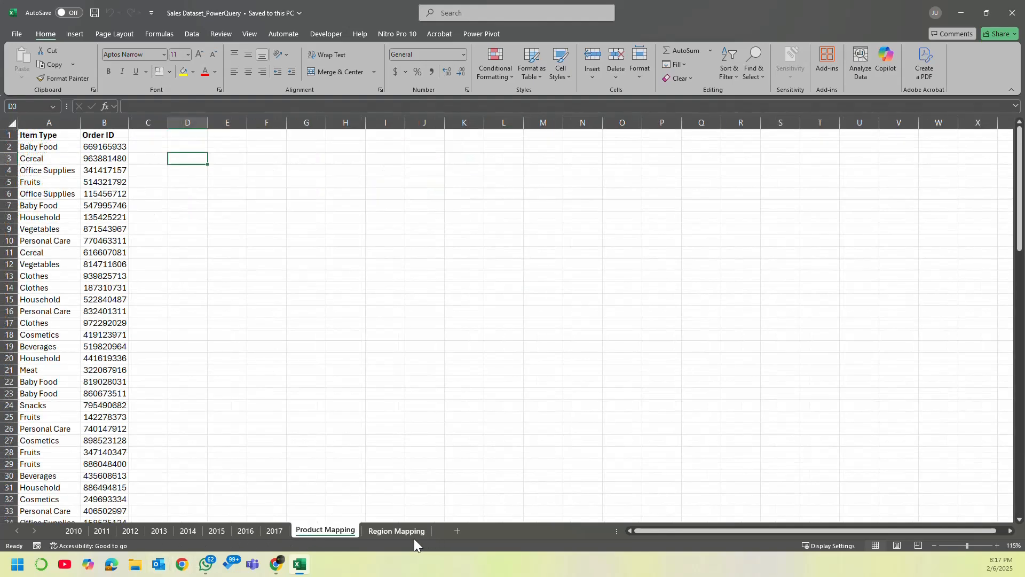
Step: Examine the Region and Country columns on the Region Mapping sheet
left_click(399, 530)
left_click(91, 122)
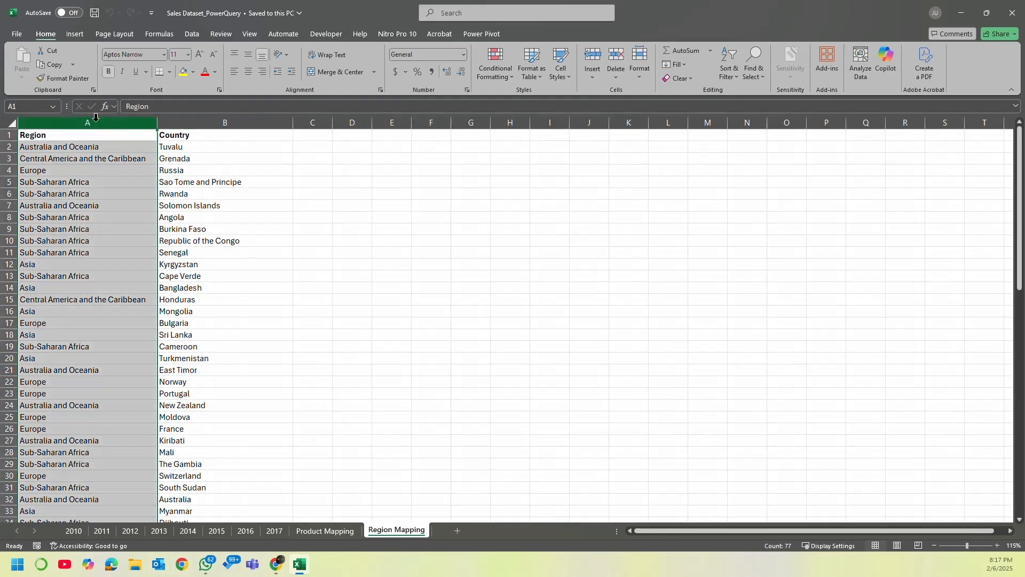
left_click(179, 123)
Step: Skim the yearly sales sheets and the Product Mapping sheet once more, ending on the Region Mapping sheet
left_click(102, 531)
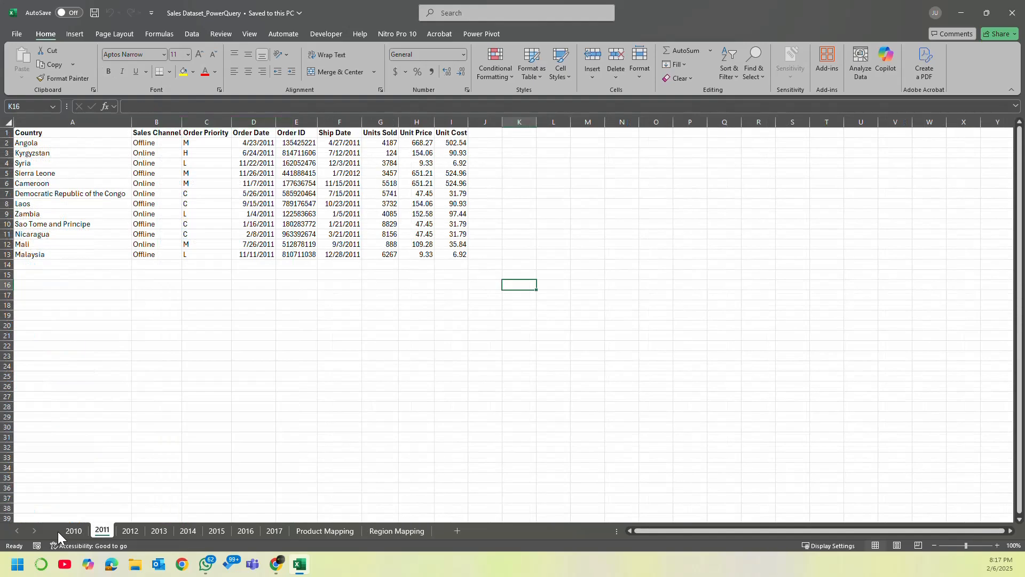
left_click(74, 530)
left_click(130, 530)
left_click(167, 531)
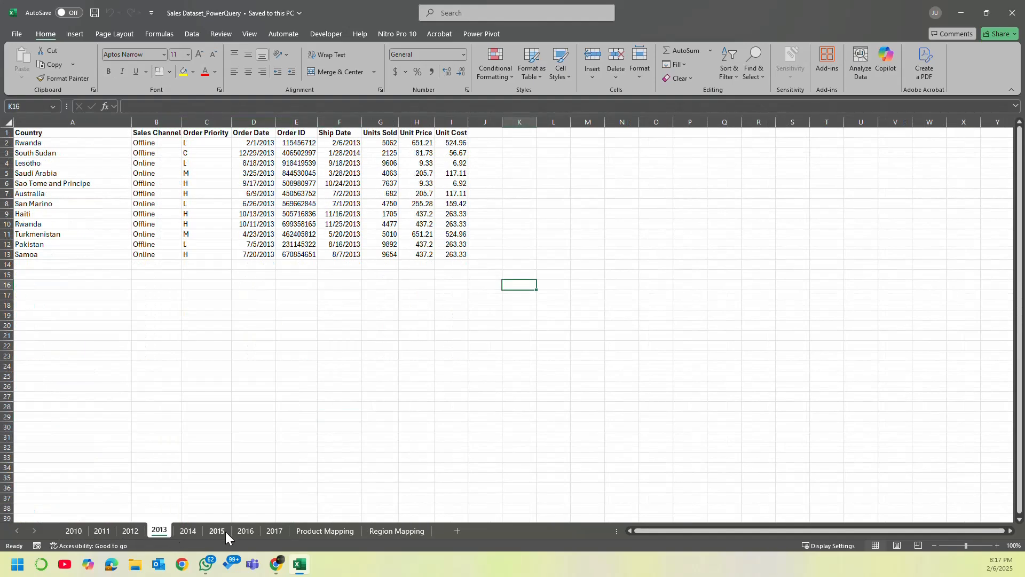
left_click(225, 531)
left_click(261, 534)
left_click(325, 536)
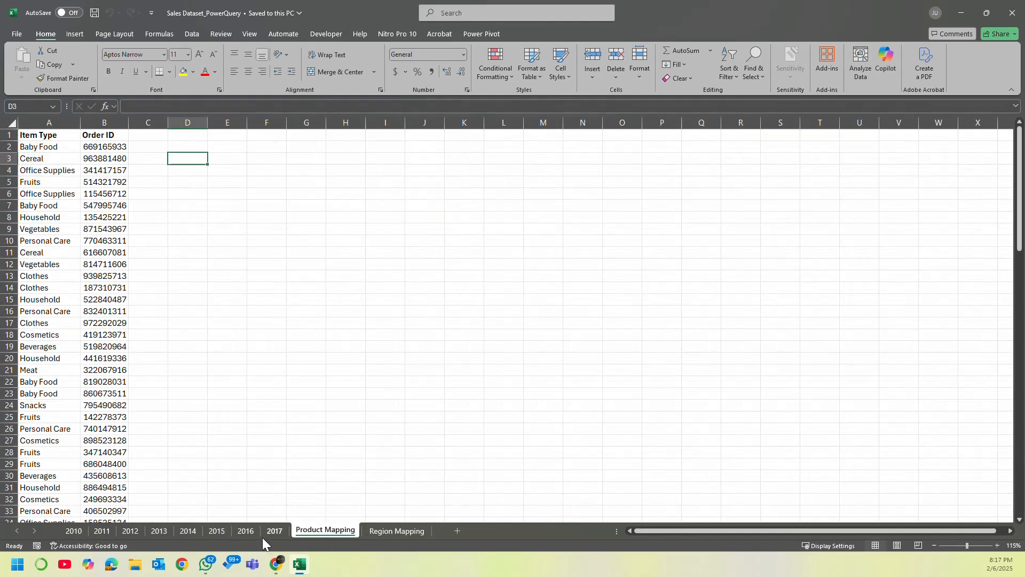
left_click(375, 530)
left_click(509, 404)
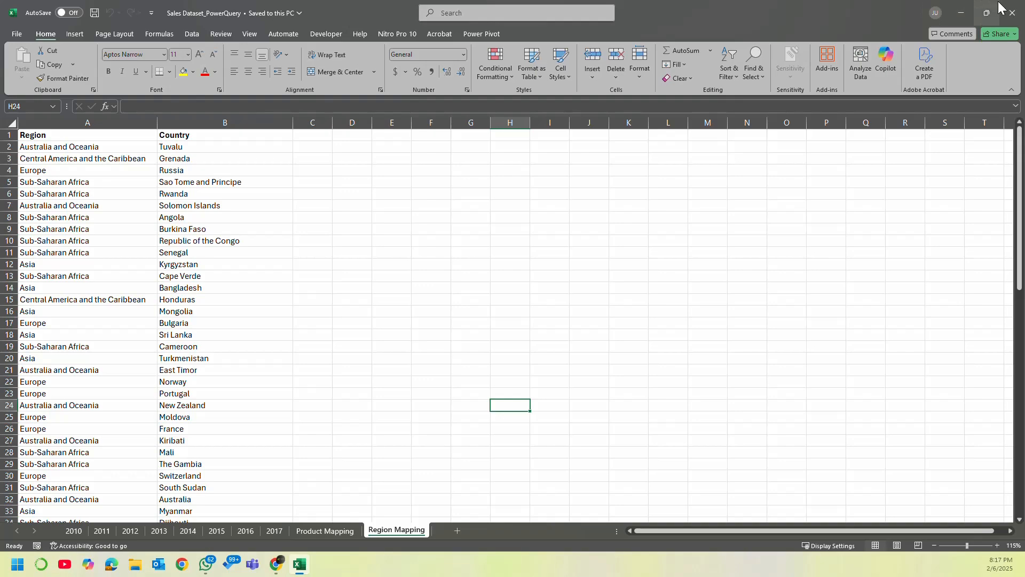
Step: Close the sales dataset workbook, start Excel again and create a blank workbook
mouse_move(997, 5)
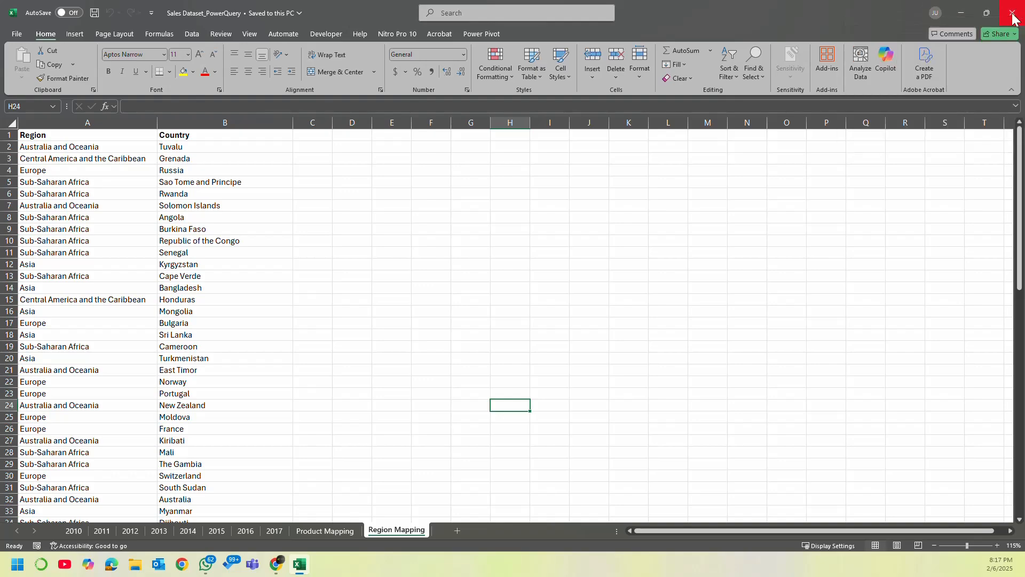
left_click(1014, 19)
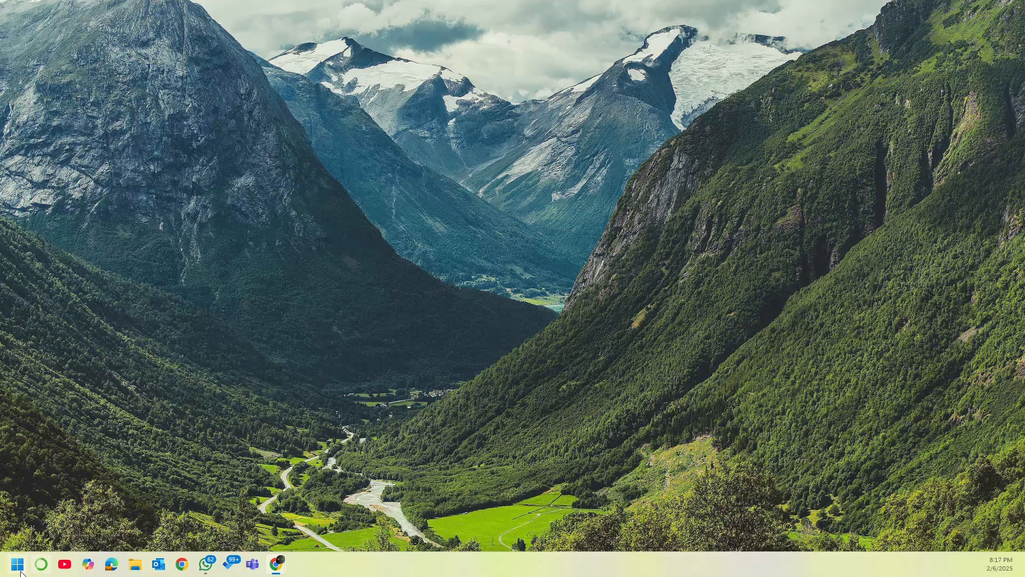
key("super")
left_click(111, 247)
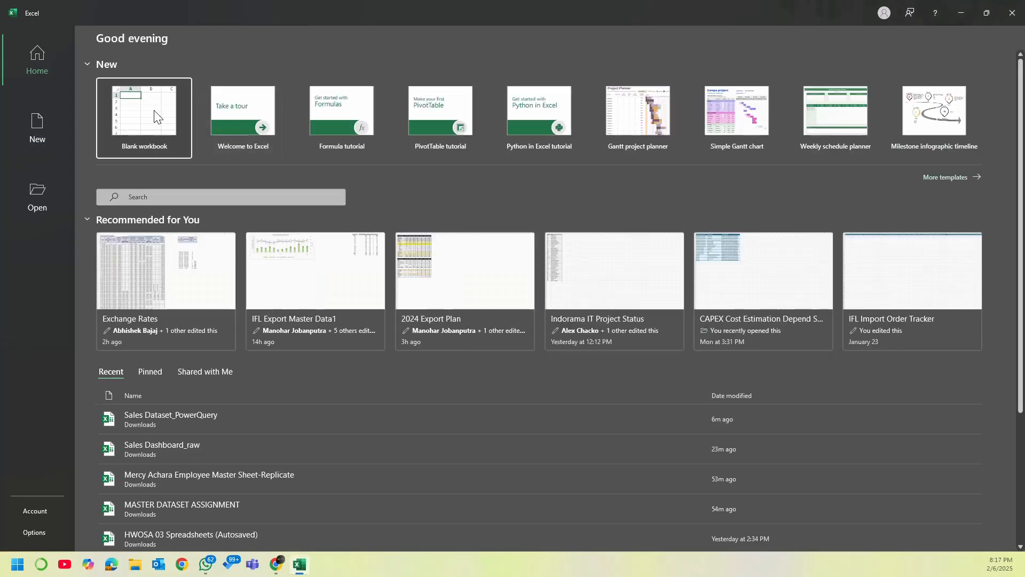
left_click(155, 109)
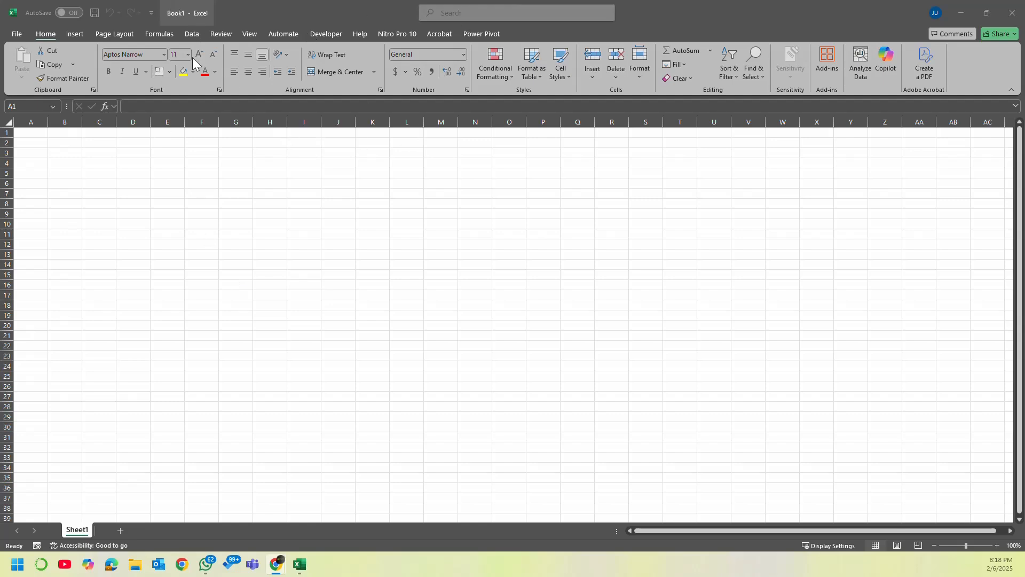
Step: Open the recent workbook Sales Dataset_PowerQuery from the blank workbook
double_click(230, 15)
left_click(469, 11)
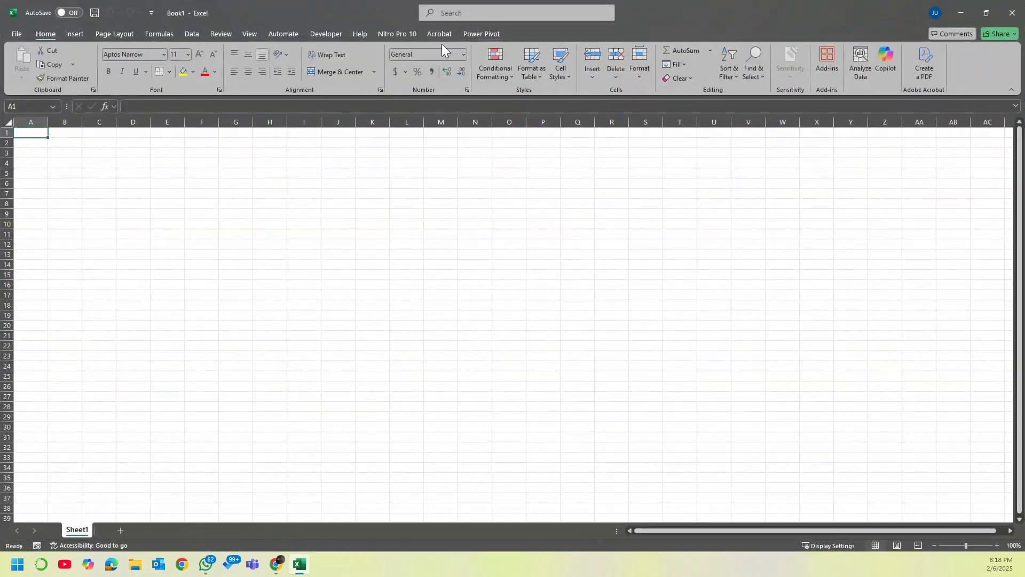
left_click(229, 161)
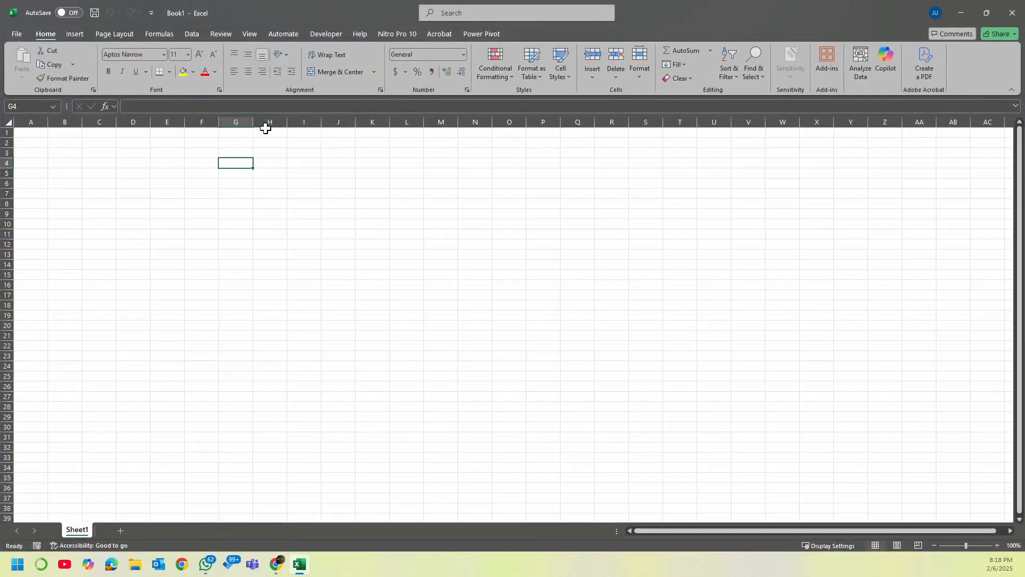
left_click(21, 34)
left_click(200, 419)
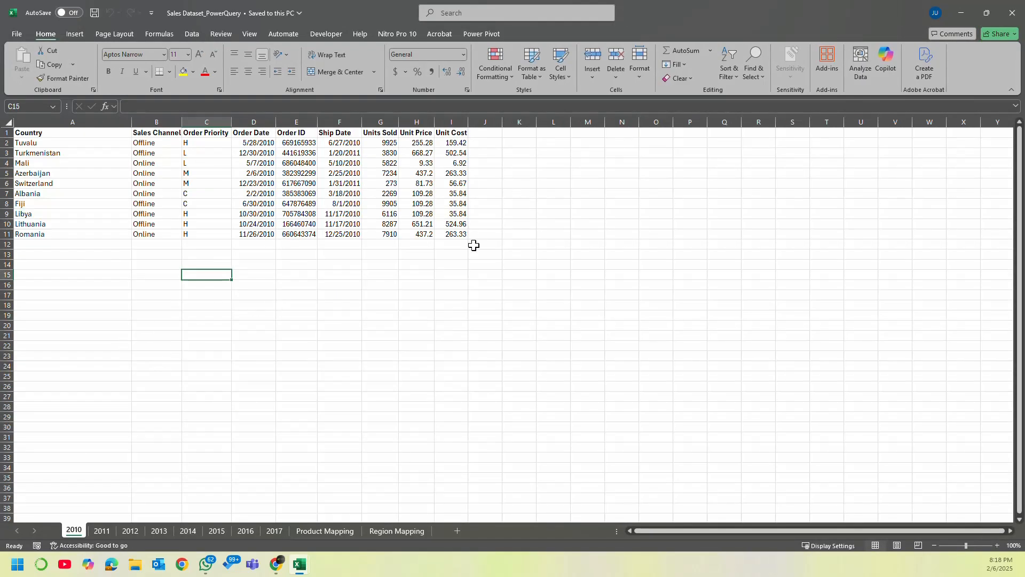
Step: Look through the yearly sheets 2011 to 2017, then the Product Mapping and Region Mapping sheets
left_click(102, 532)
left_click(130, 532)
left_click(160, 531)
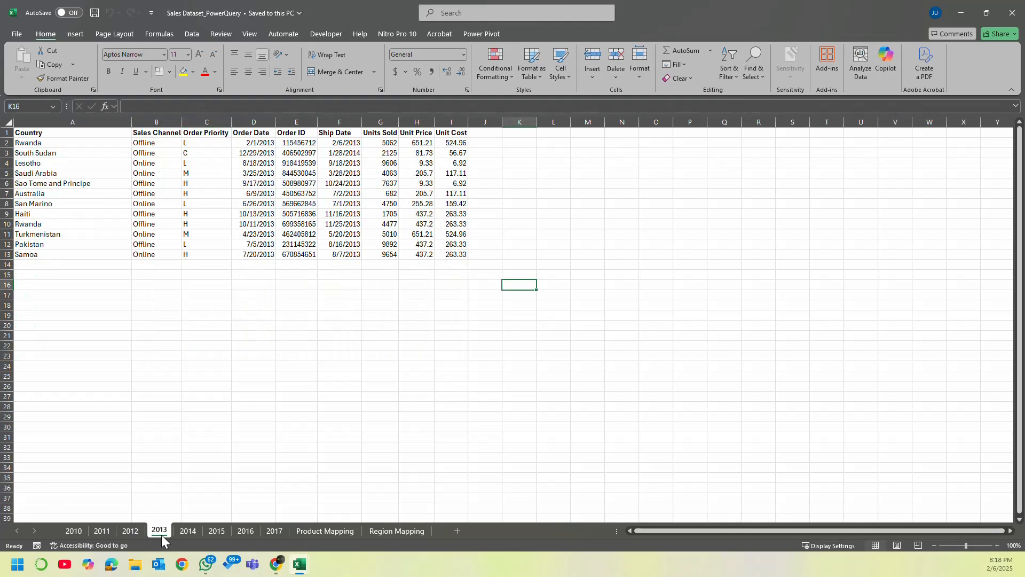
left_click(186, 531)
left_click(217, 532)
left_click(247, 532)
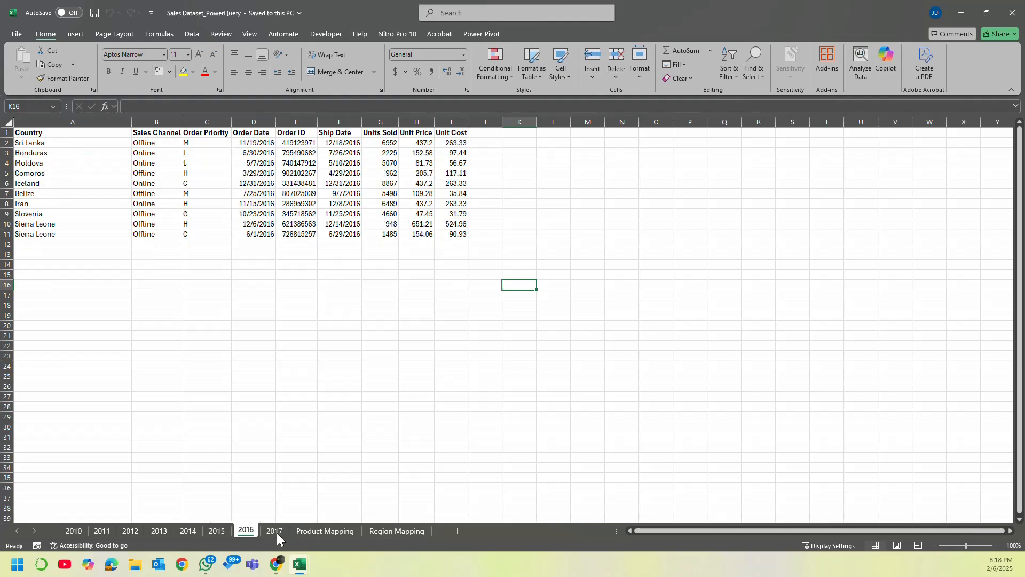
left_click(282, 530)
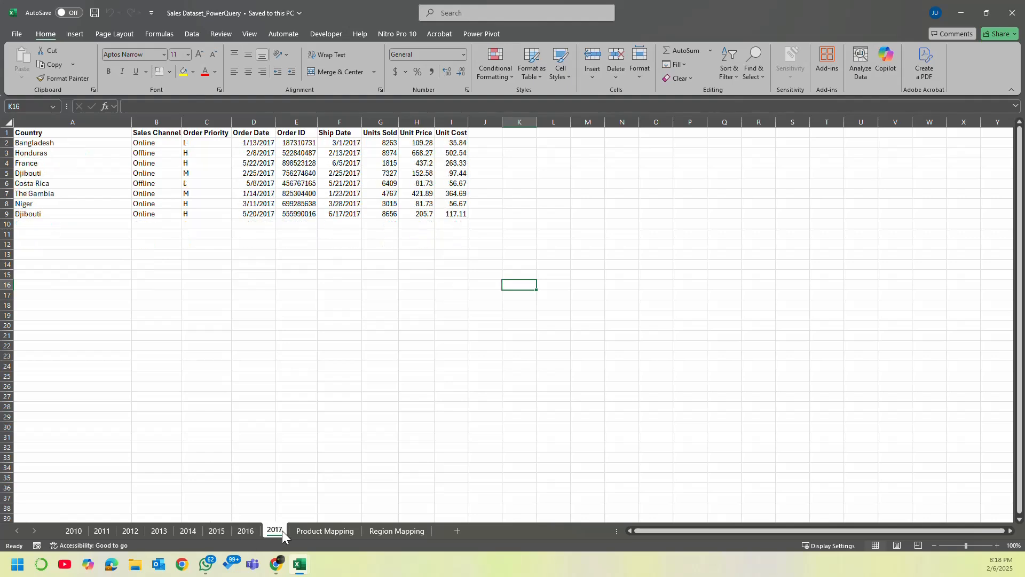
left_click(329, 530)
left_click(405, 531)
scroll(702, 291, "up", 1, "ctrl")
left_click(703, 291)
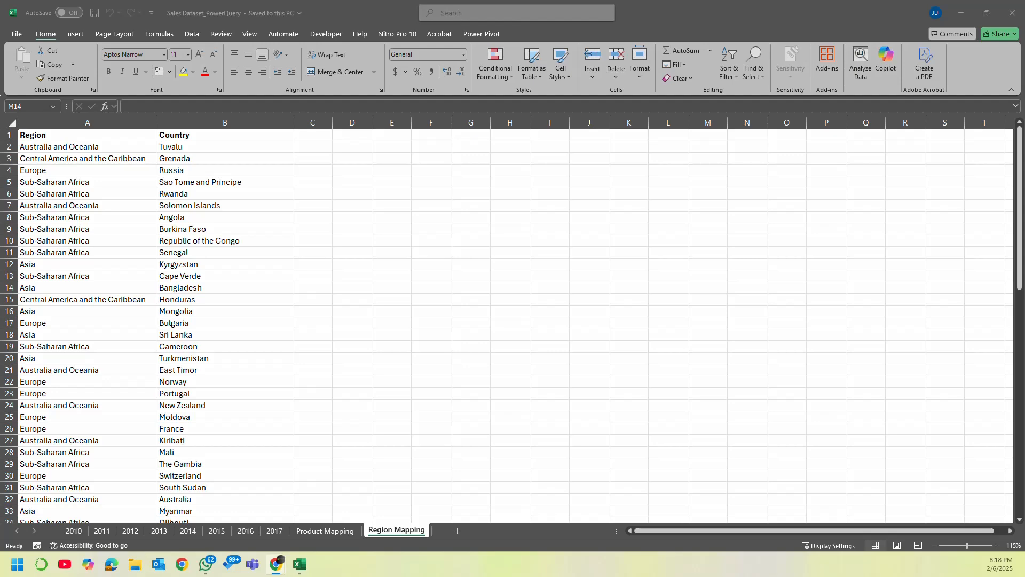
left_click(501, 239)
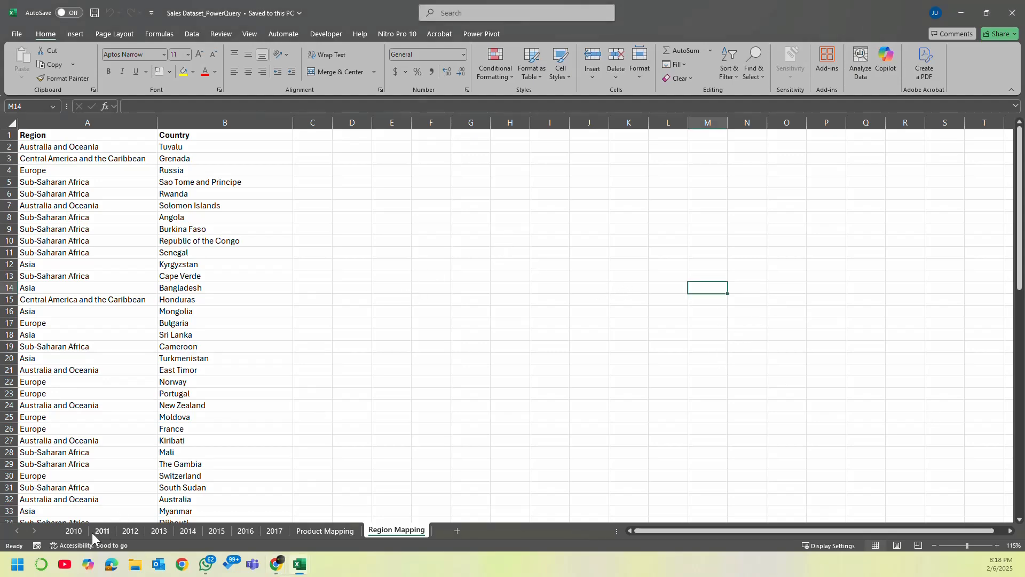
Step: Try to append the 2011 sheet's table, A1:I13, beneath the 2010 sheet's data starting at cell A12
left_click(74, 531)
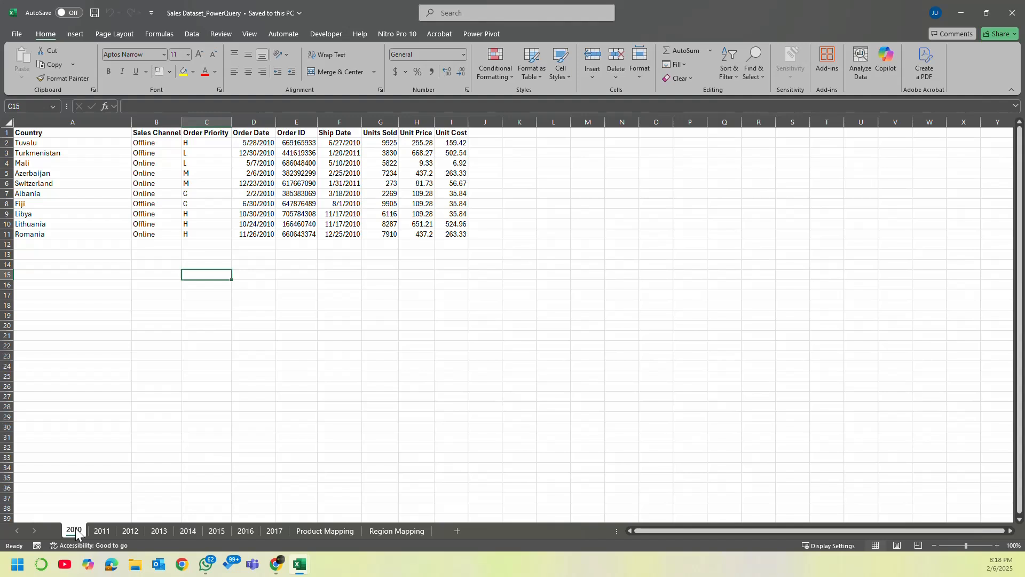
left_click(107, 529)
left_click_drag(51, 134, 467, 256)
key("ctrl+c")
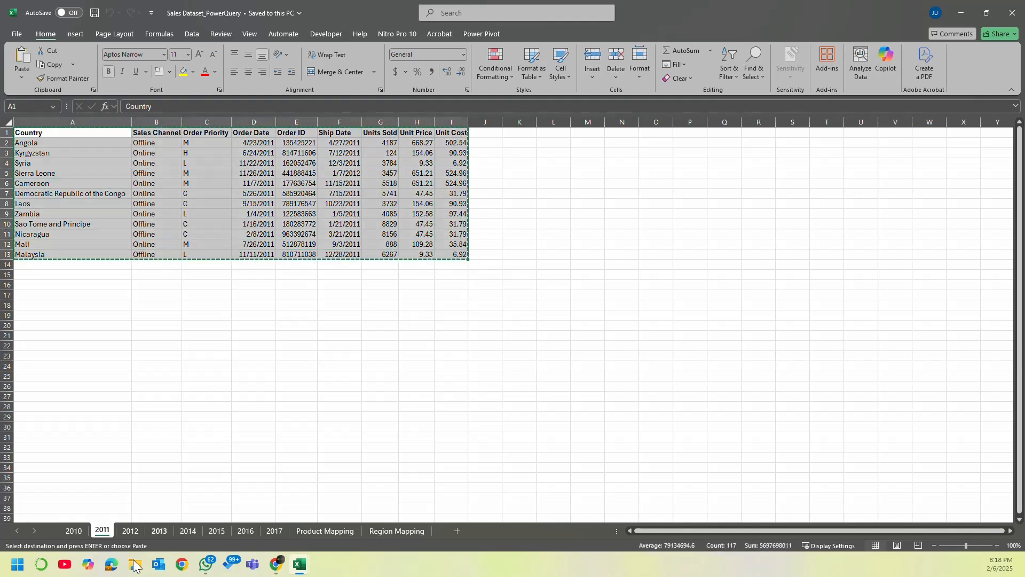
left_click(73, 530)
left_click(56, 245)
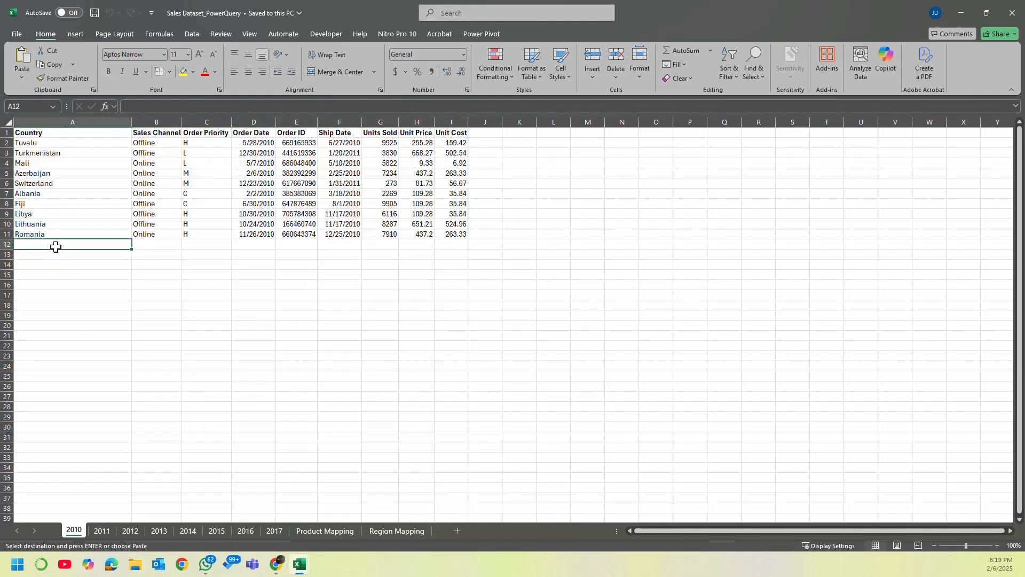
key("ctrl+v")
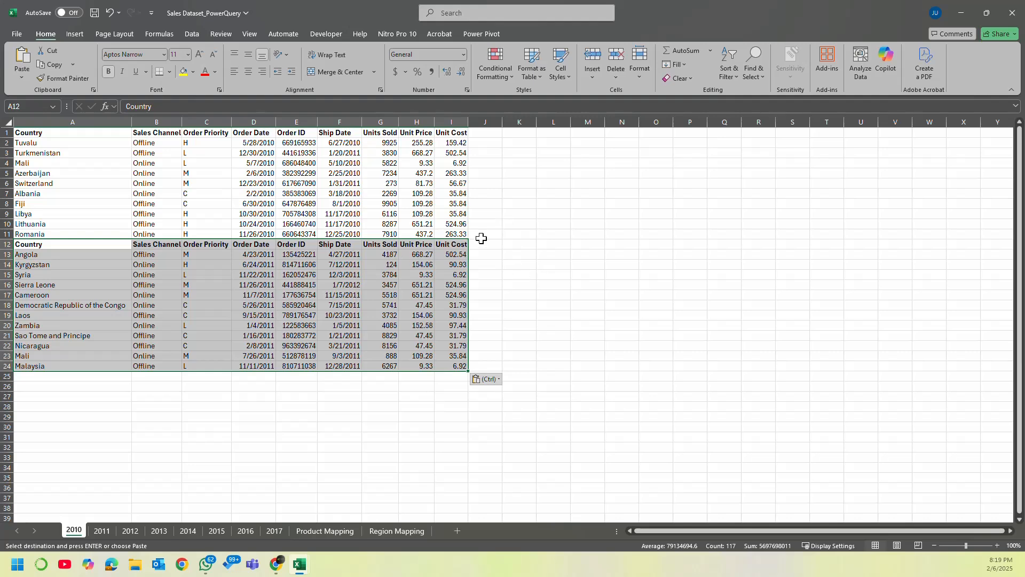
key("ctrl+z")
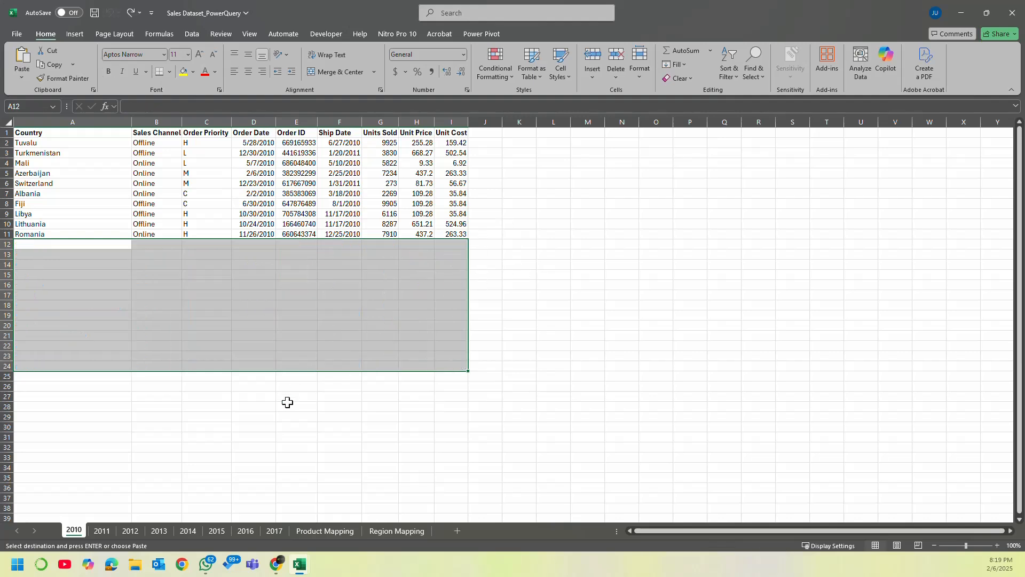
left_click(287, 401)
Step: Review the 2011, 2016 and 2017 sheets and both mapping sheets, and return to the 2010 sheet's Country column
left_click(102, 530)
left_click(246, 530)
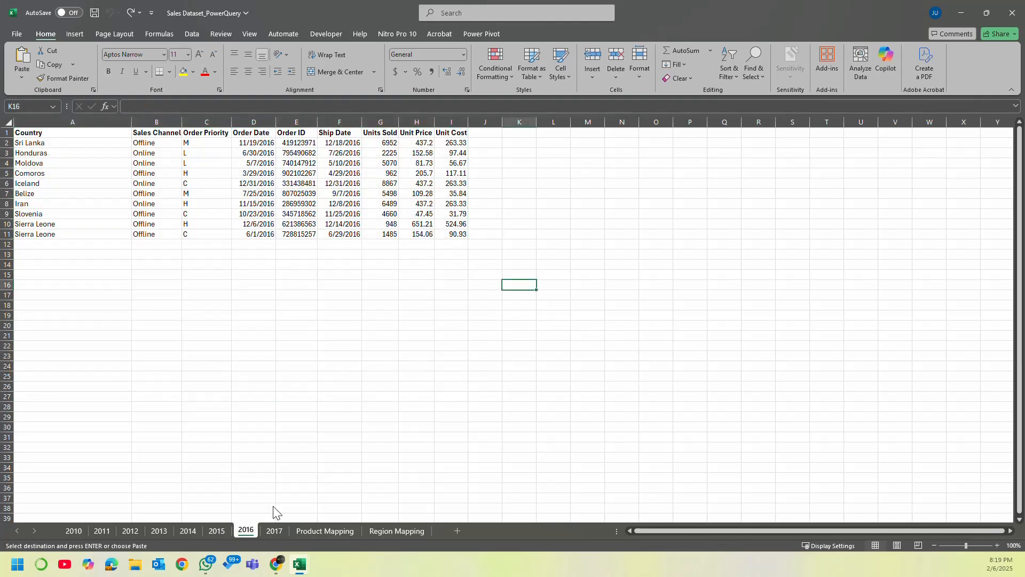
left_click(287, 396)
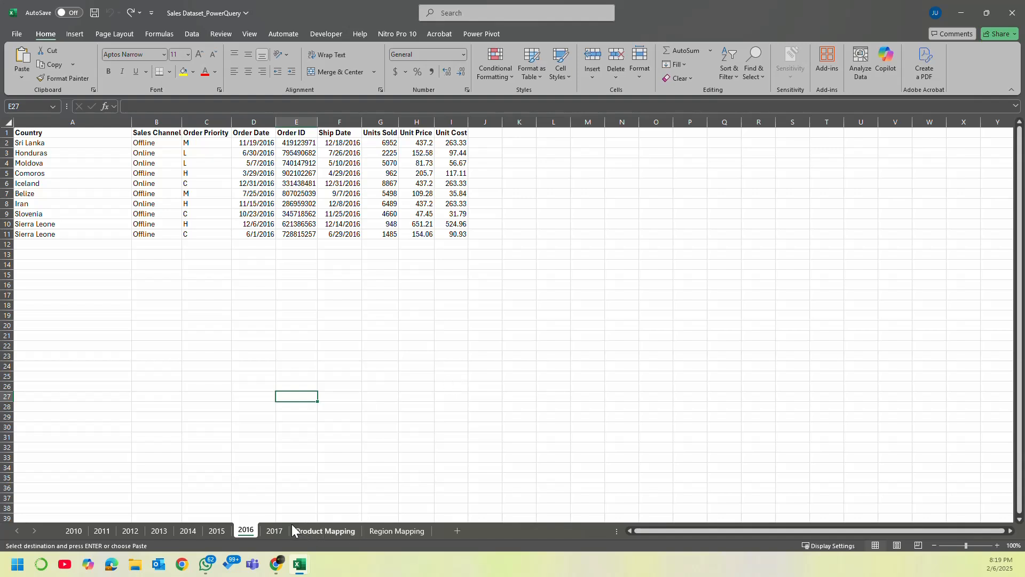
left_click(276, 530)
left_click(335, 530)
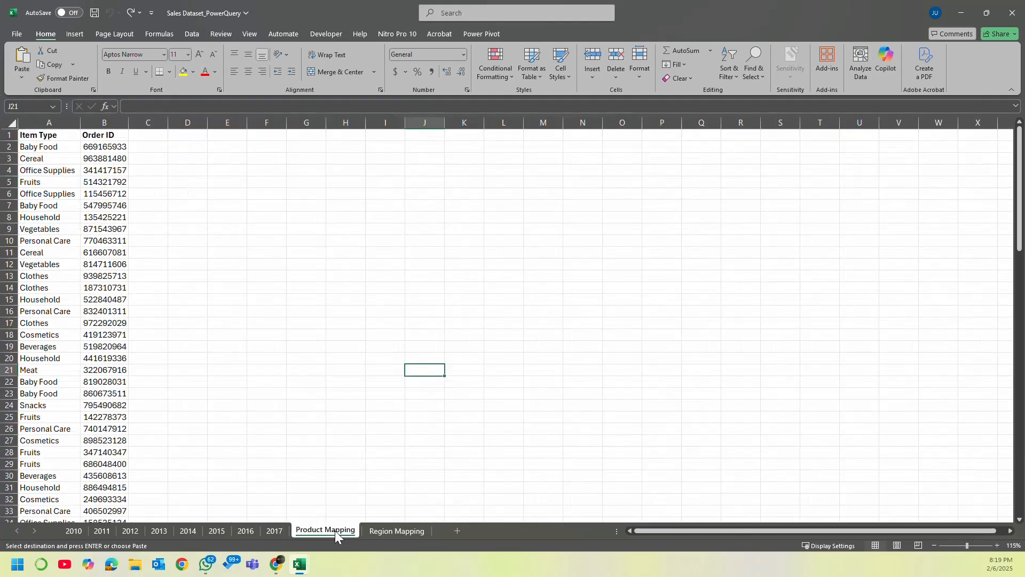
left_click(399, 530)
left_click(430, 463)
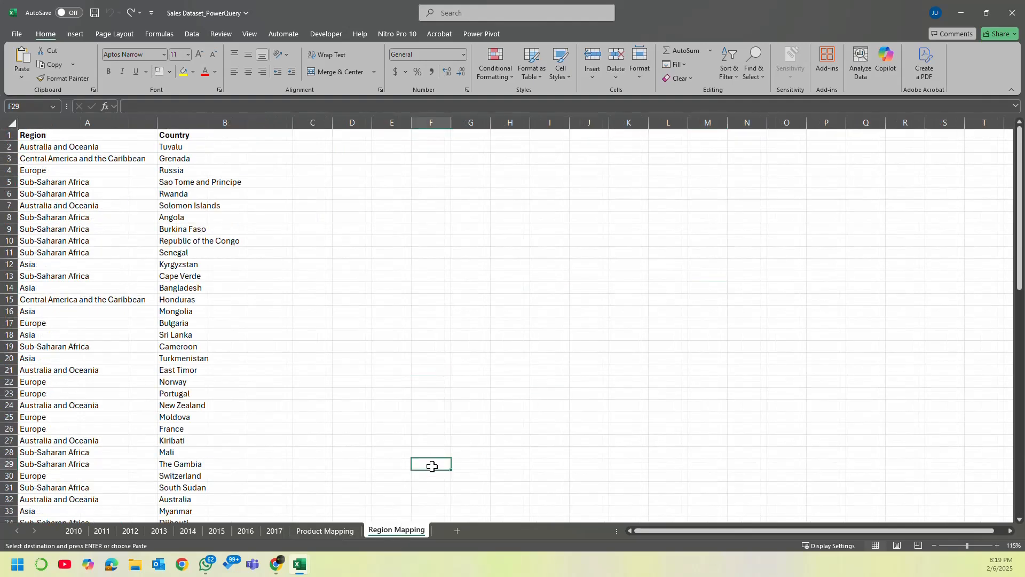
left_click(351, 369)
left_click(74, 530)
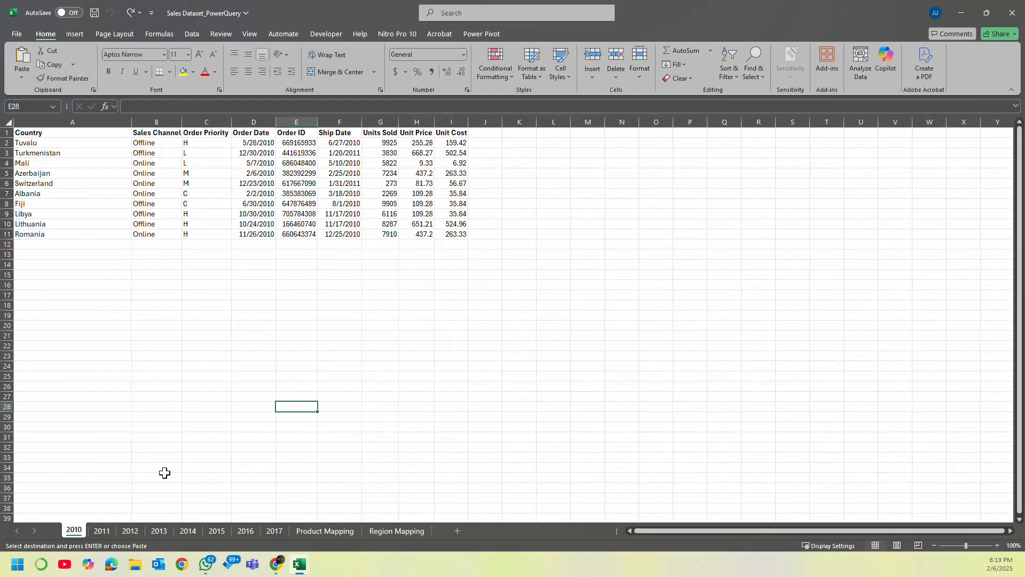
left_click(303, 250)
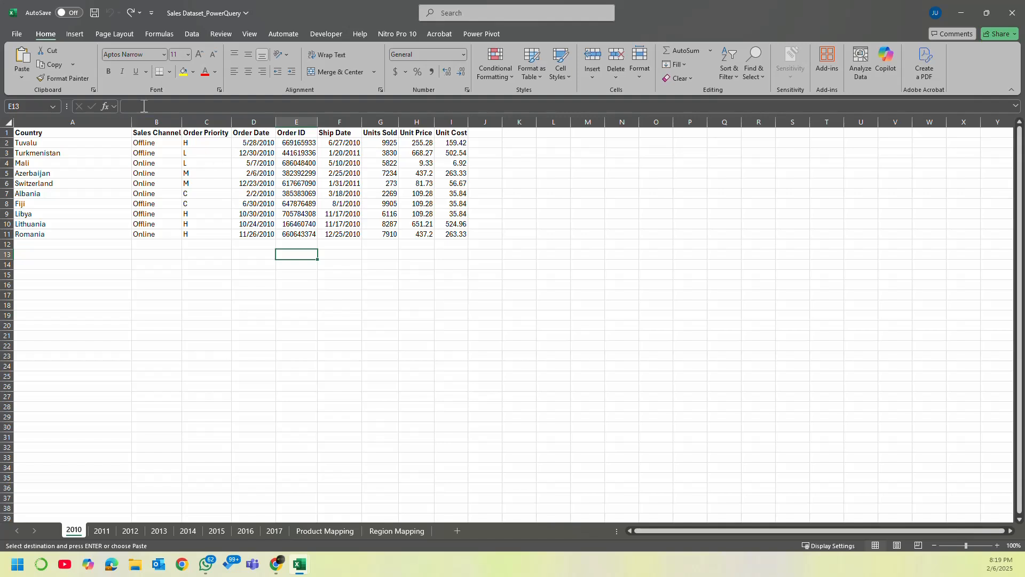
left_click(96, 145)
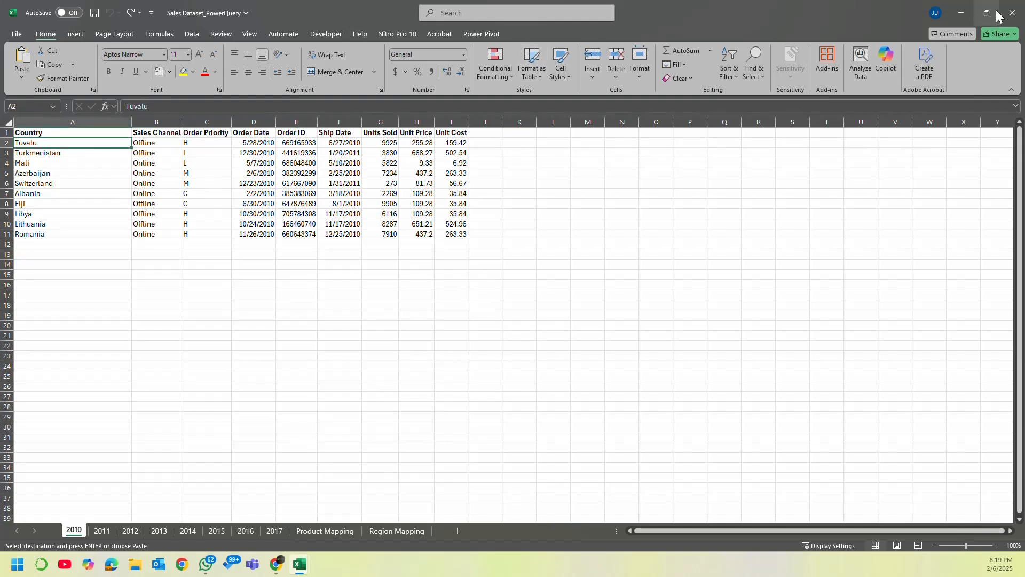
Step: Close the Sales Dataset_PowerQuery workbook and discard the copied data from the clipboard
left_click(1012, 13)
left_click(527, 295)
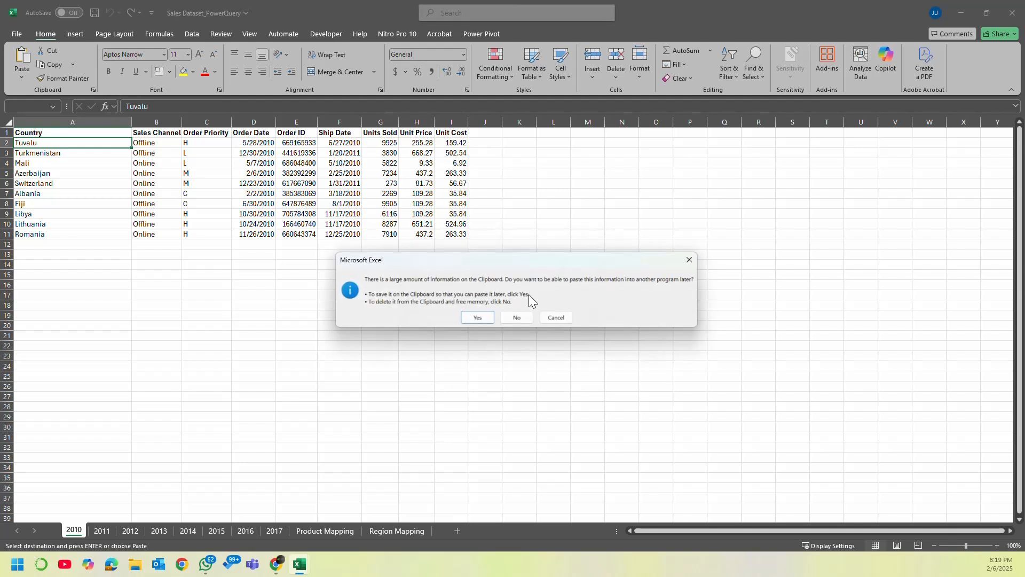
left_click(517, 318)
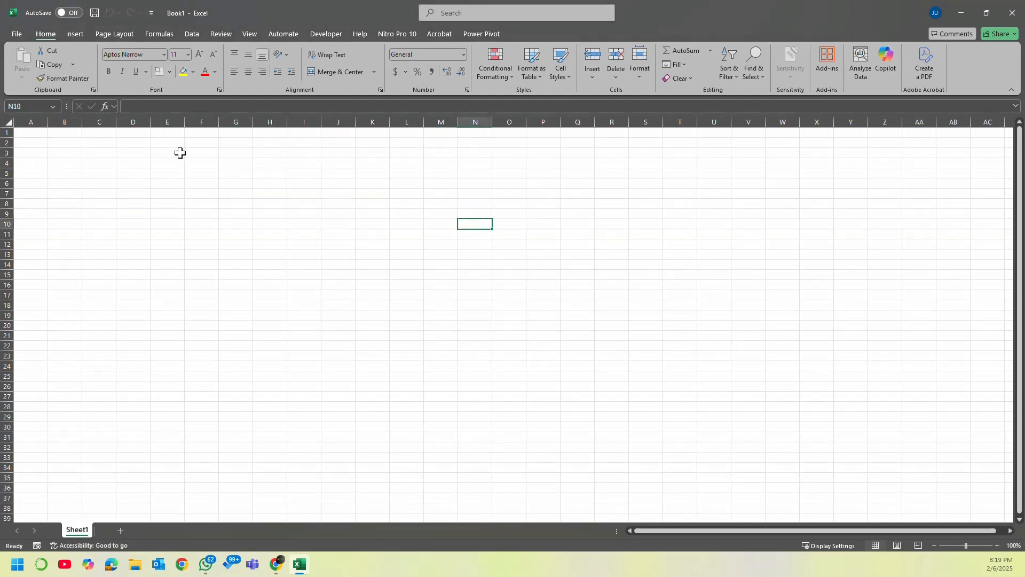
Step: Examine the Get Data source categories available for import, including File, Database, Azure and Power Platform
left_click(194, 33)
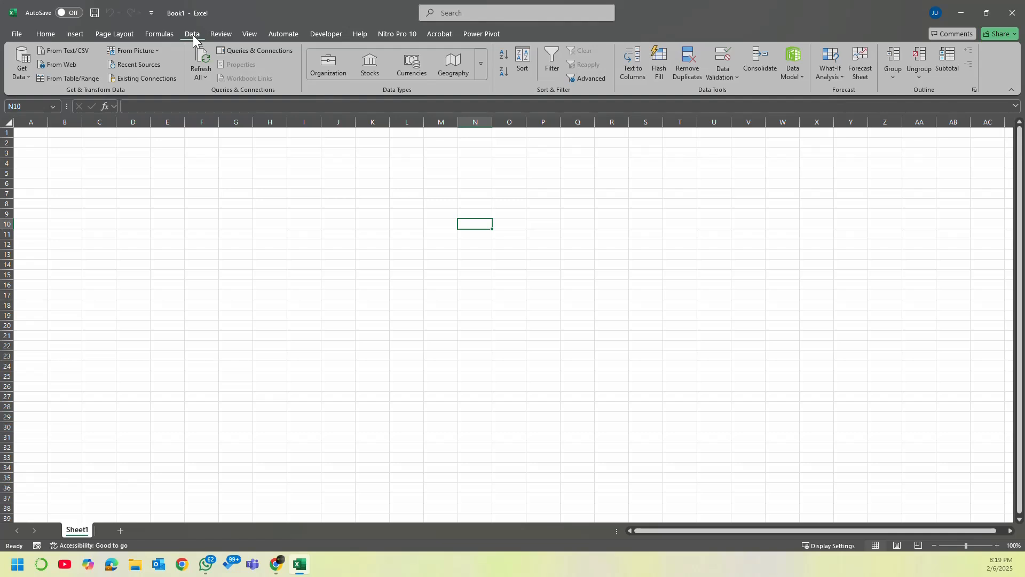
left_click(30, 77)
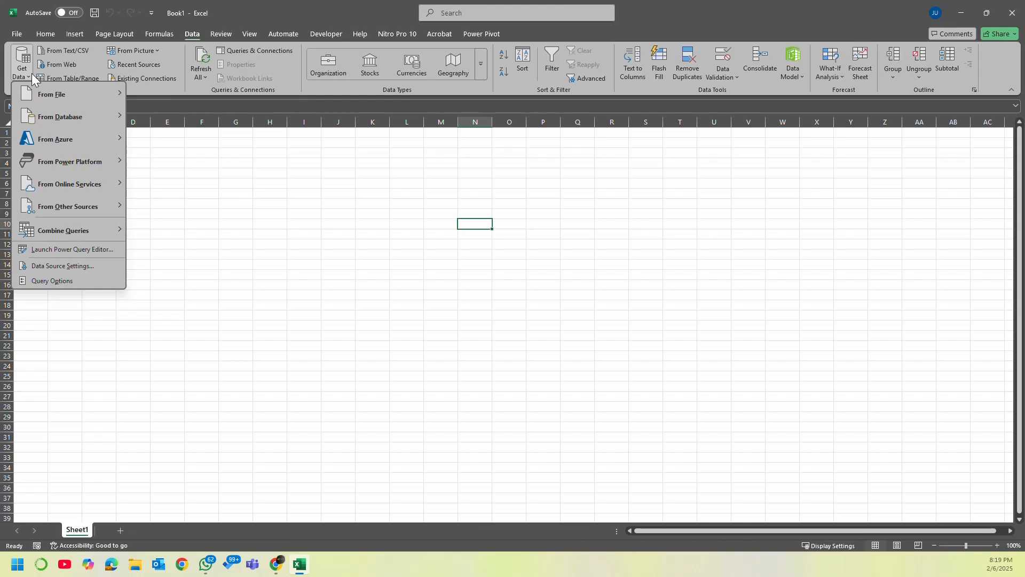
mouse_move(83, 96)
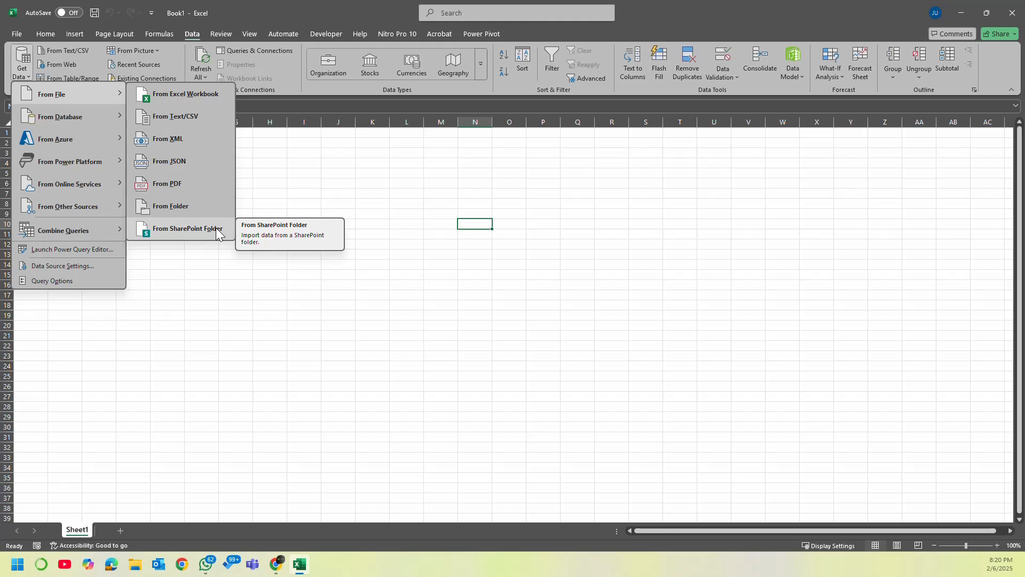
mouse_move(72, 121)
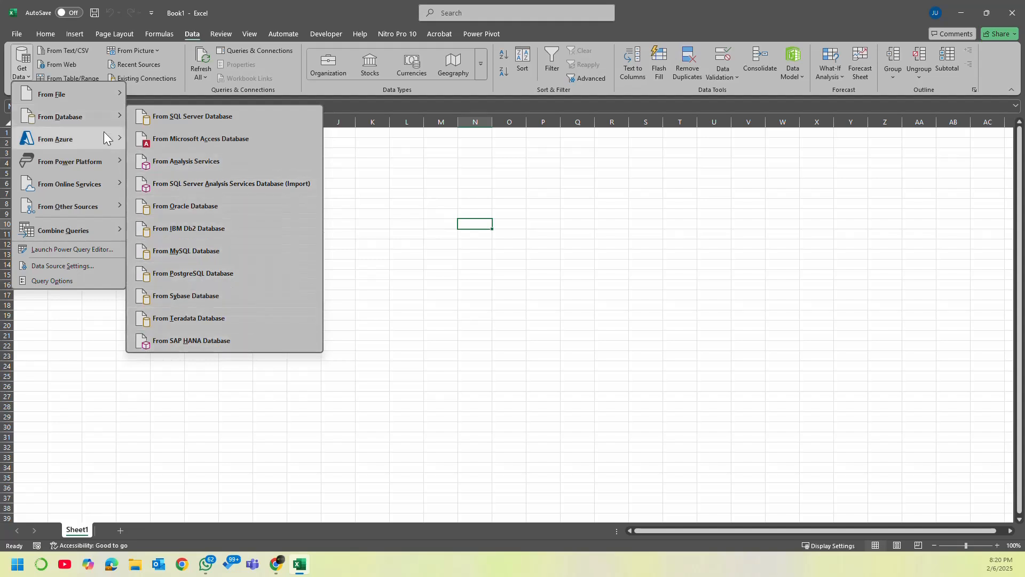
mouse_move(104, 140)
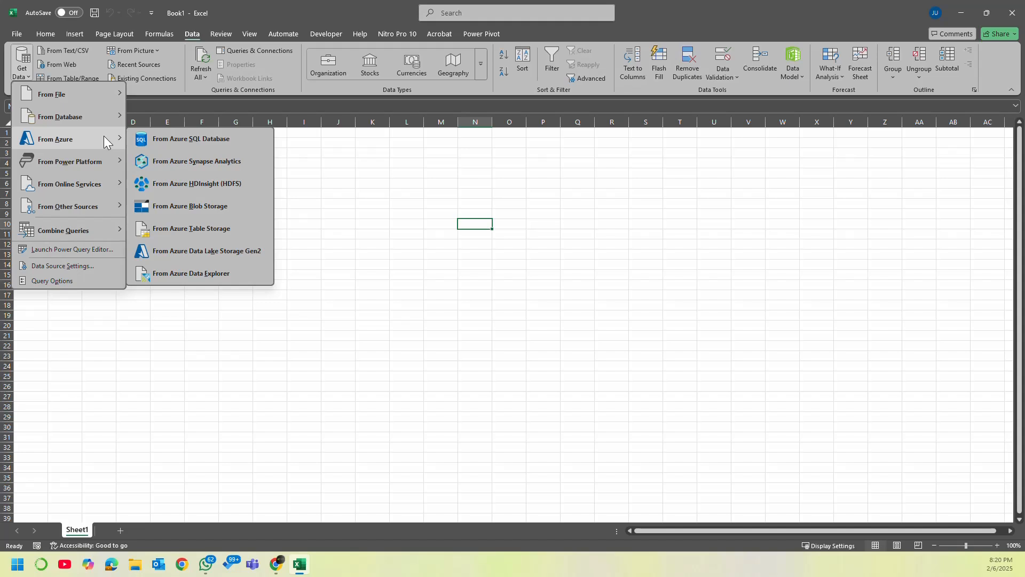
mouse_move(105, 164)
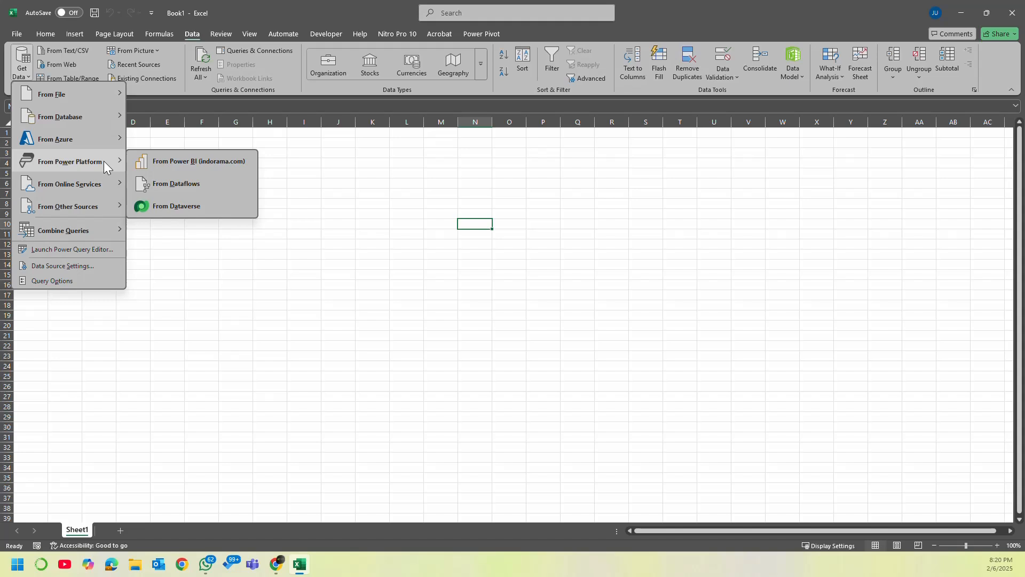
mouse_move(78, 180)
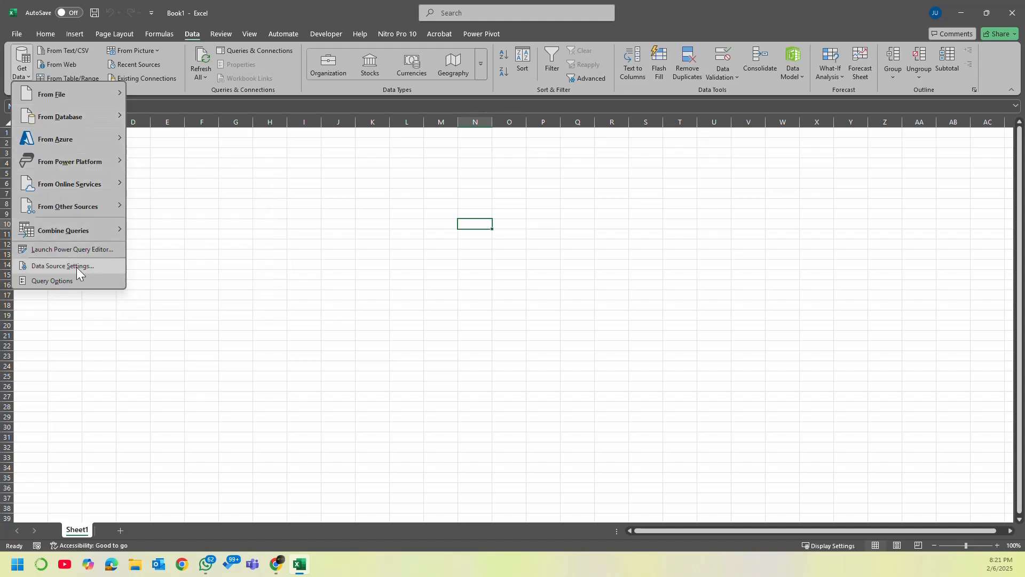
mouse_move(80, 237)
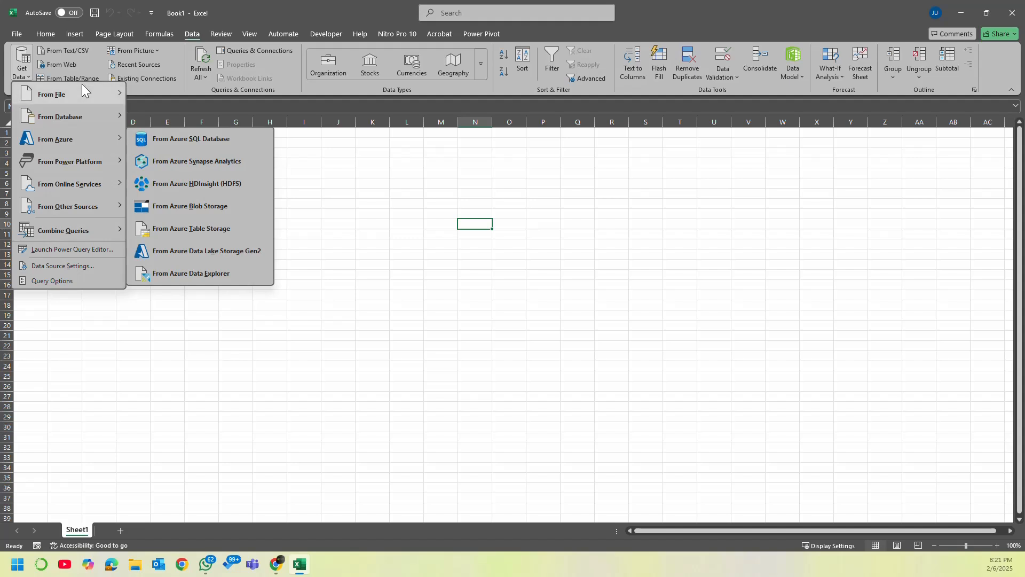
Step: Import the Excel workbook Sales Dataset_PowerQuery from the Downloads folder as a data source
mouse_move(81, 85)
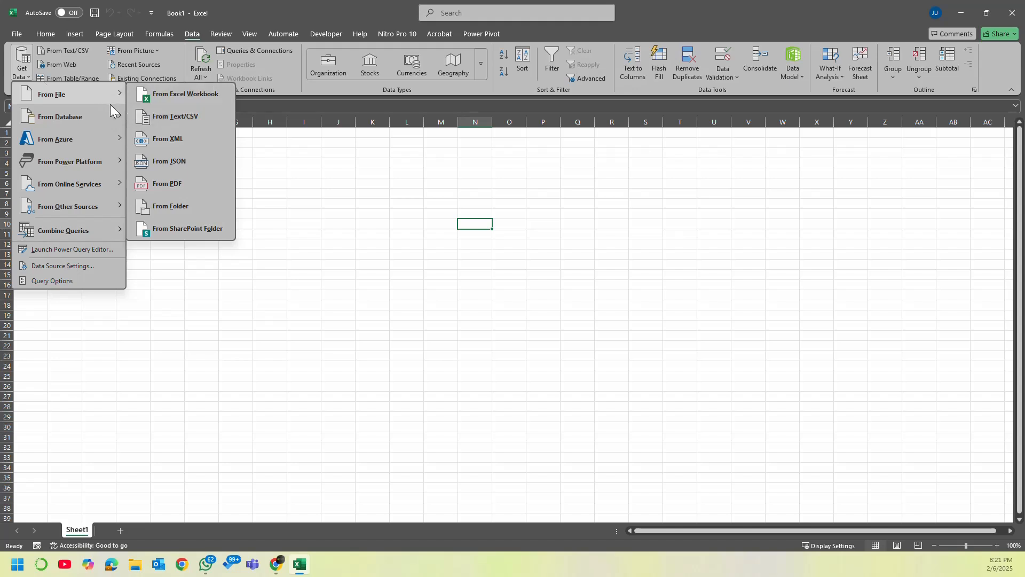
left_click(197, 94)
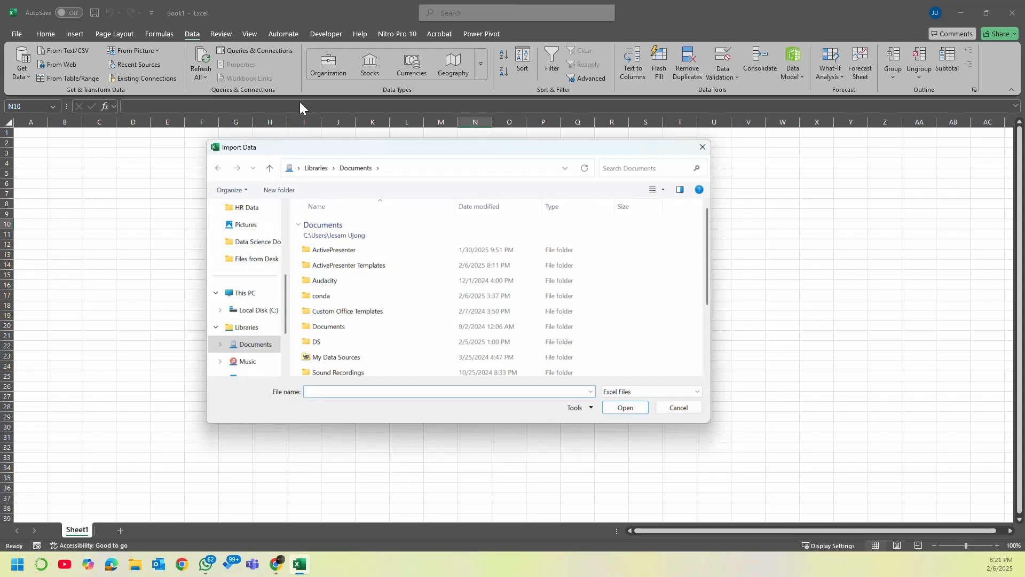
scroll(242, 267, "up", 6)
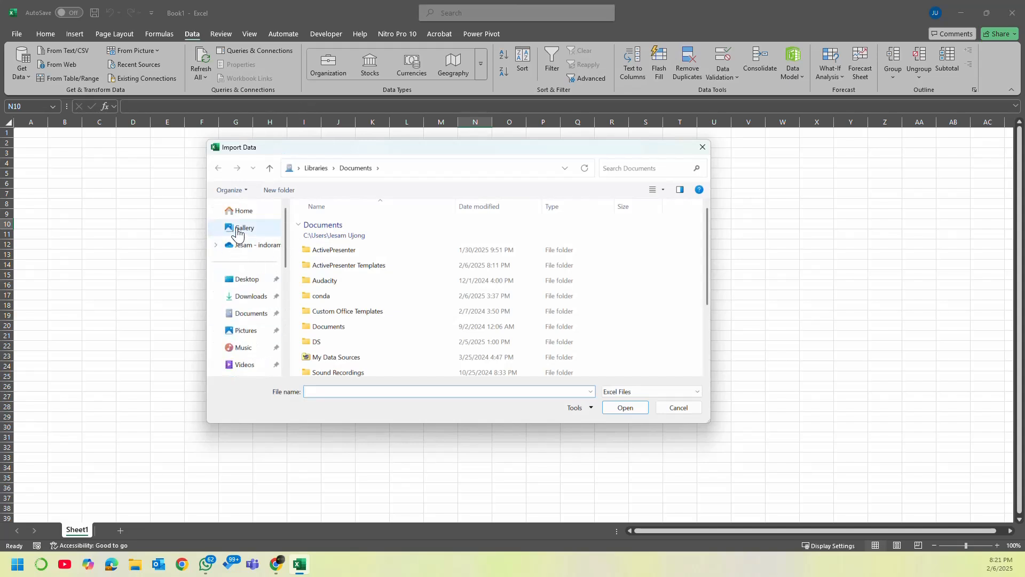
left_click(251, 296)
left_click(372, 240)
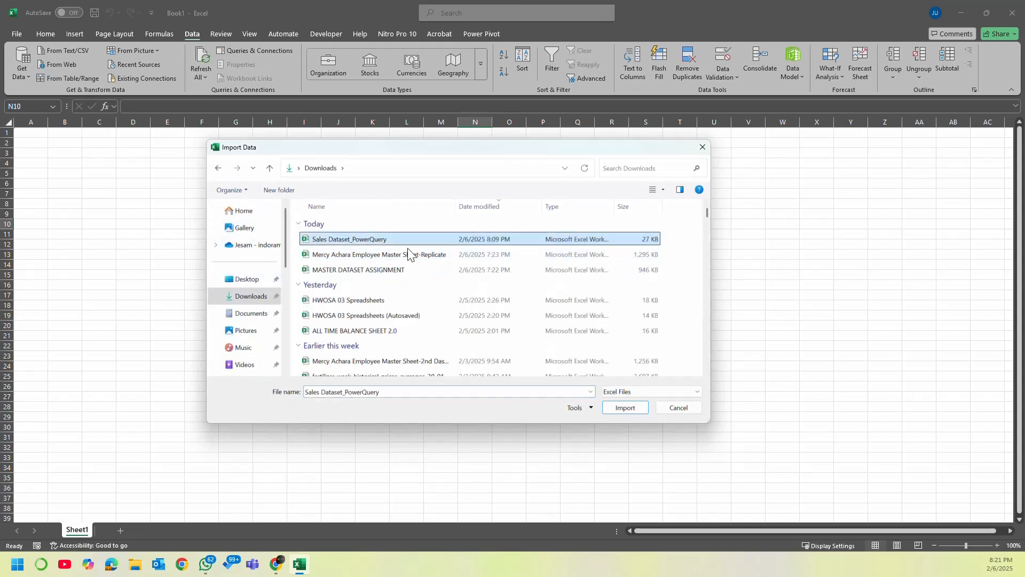
left_click(625, 408)
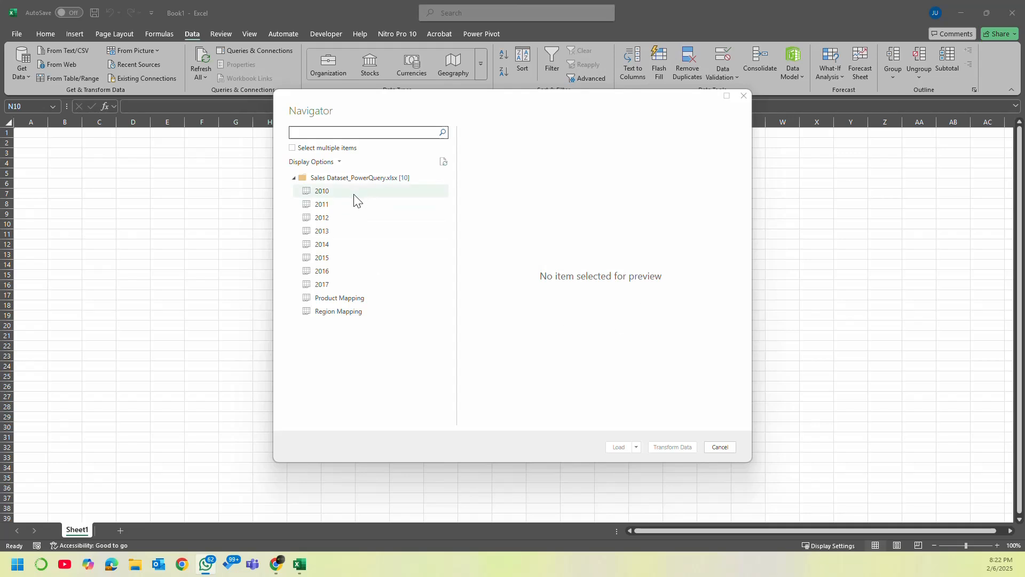
Step: Enable multiple selection and select the 2010 to 2017 sheets plus Product Mapping and Region Mapping for import
left_click(293, 149)
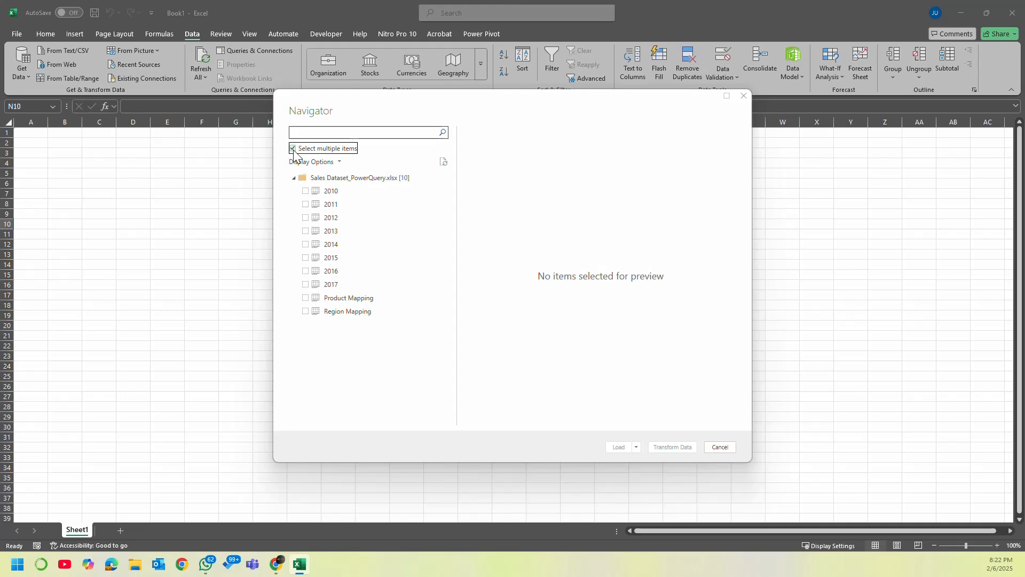
left_click(306, 191)
left_click(304, 203)
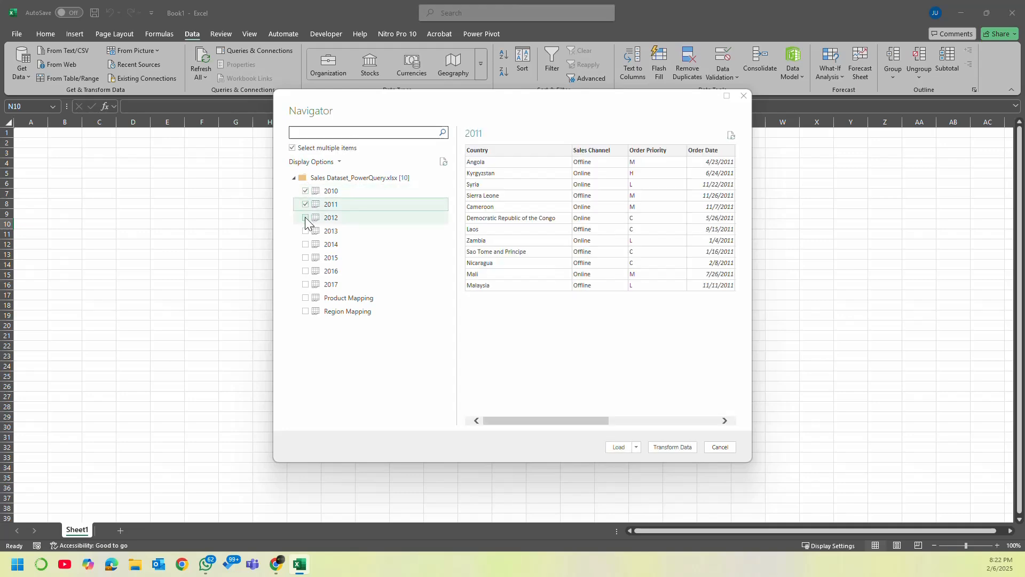
left_click(305, 217)
left_click(306, 231)
left_click(306, 244)
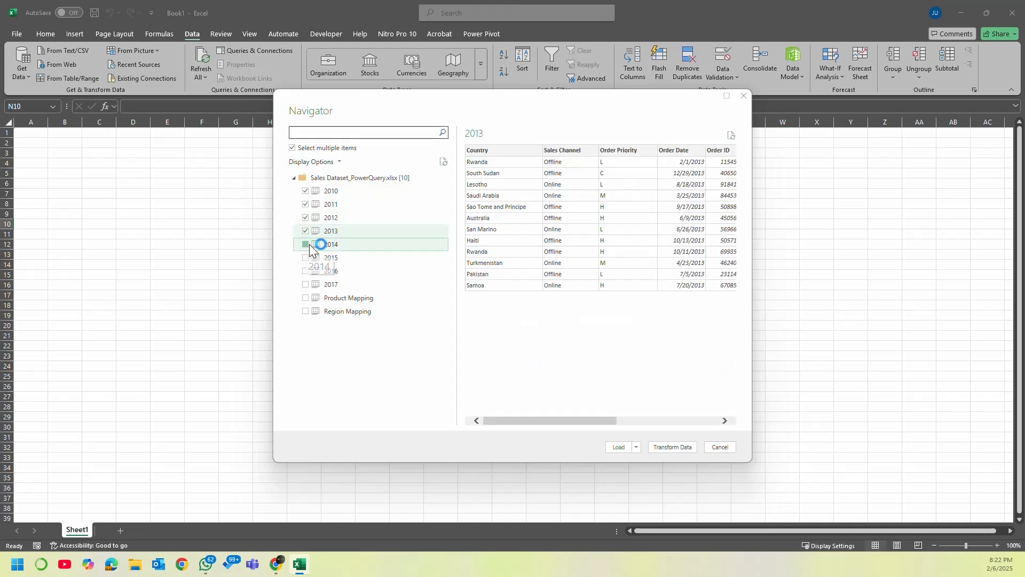
left_click(305, 258)
left_click(305, 270)
left_click(306, 284)
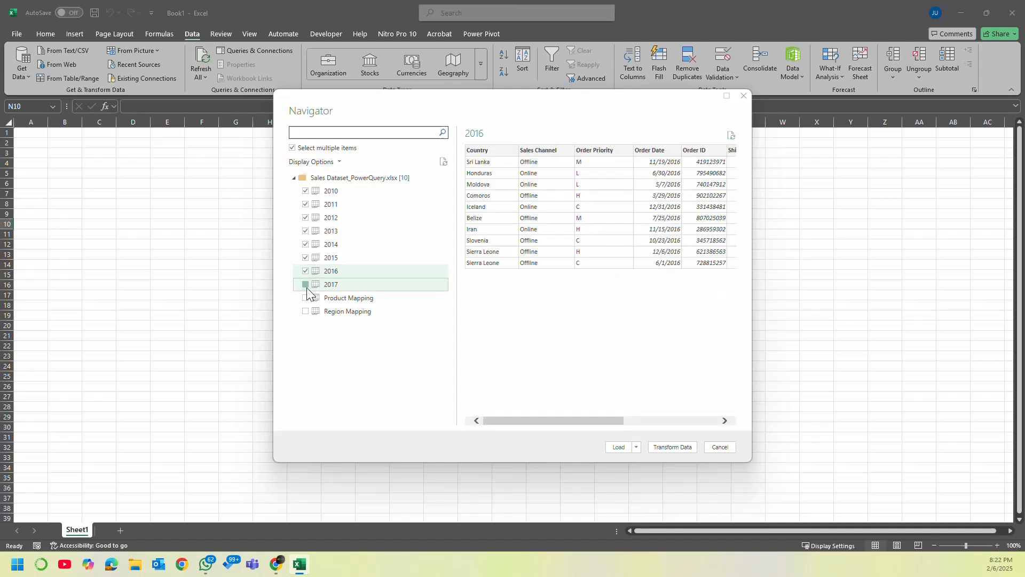
left_click(306, 297)
left_click(305, 311)
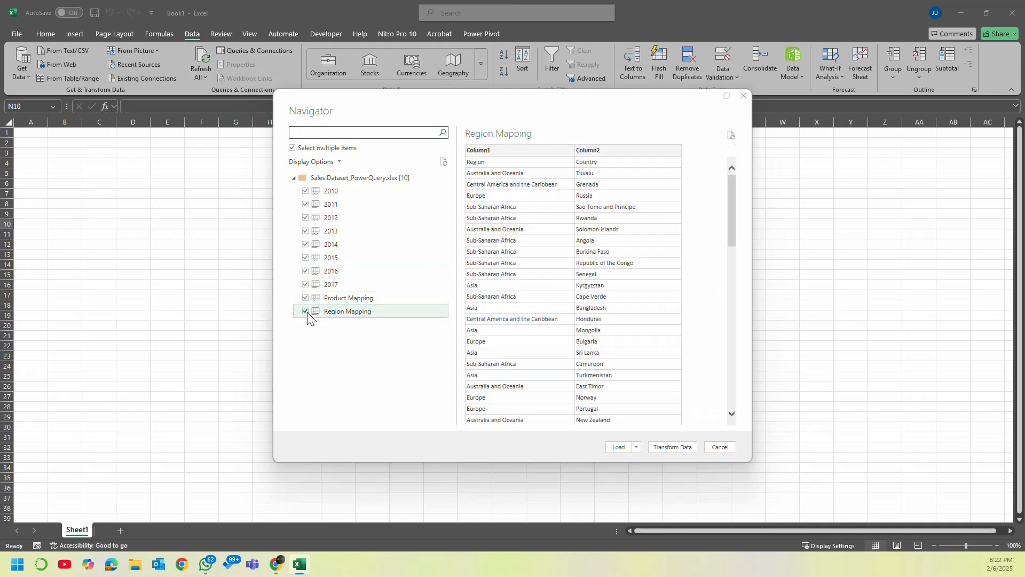
Step: Preview the 2010 sheet, bring the selected sheets into the Power Query Editor for transformation, and maximize the editor window
left_click(342, 191)
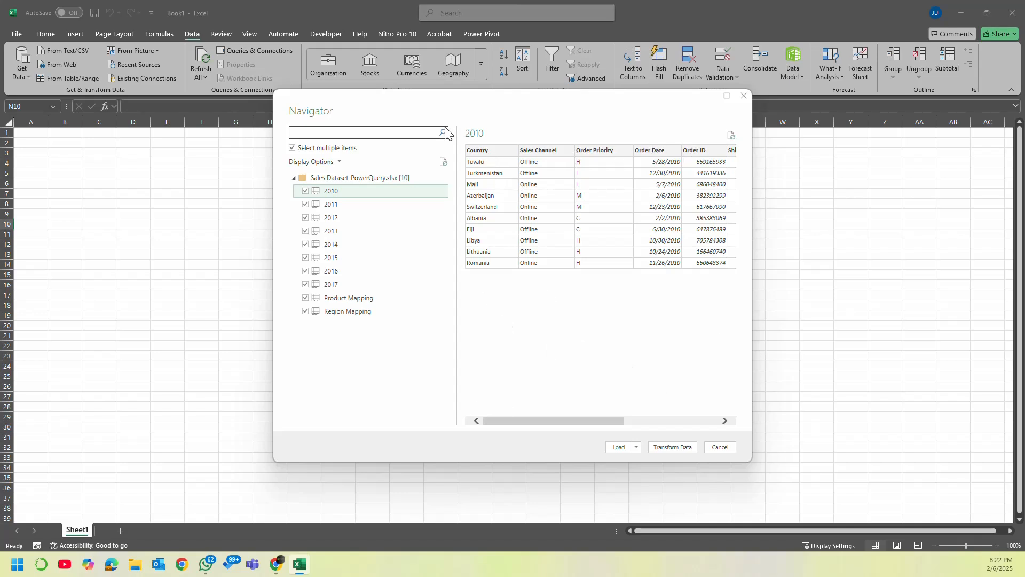
left_click_drag(549, 420, 524, 420)
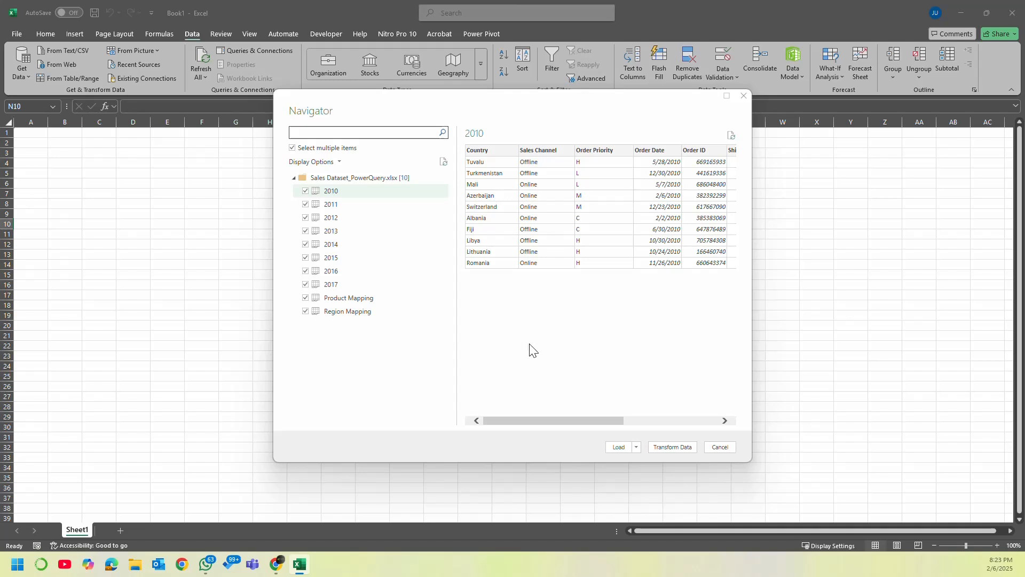
left_click(674, 446)
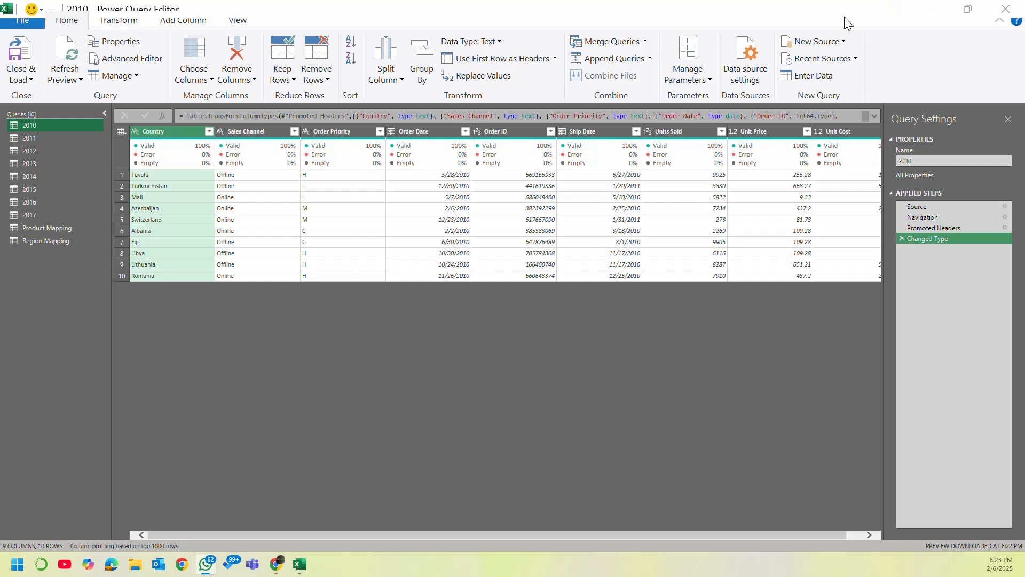
left_click_drag(806, 12, 585, 36)
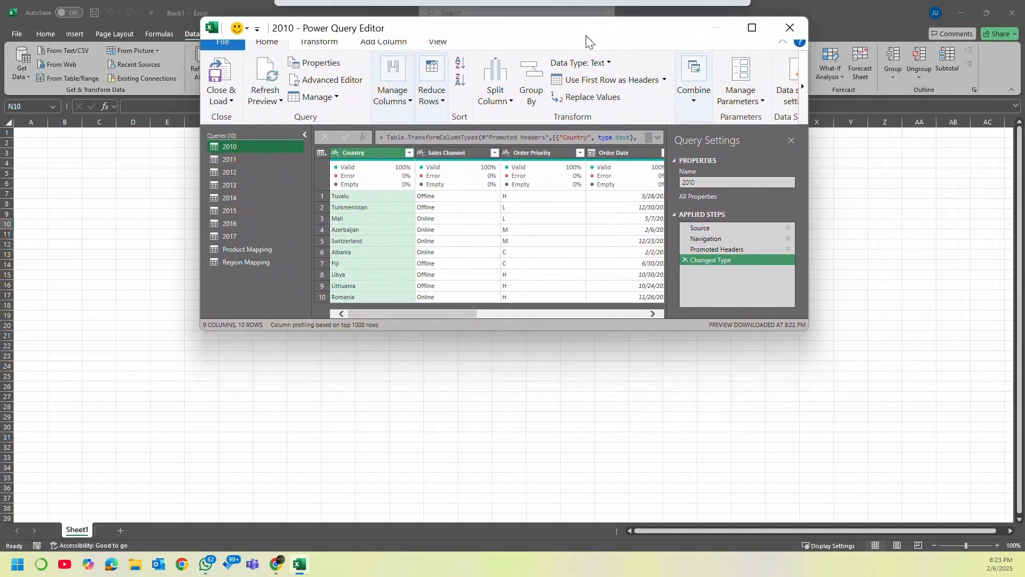
left_click(752, 26)
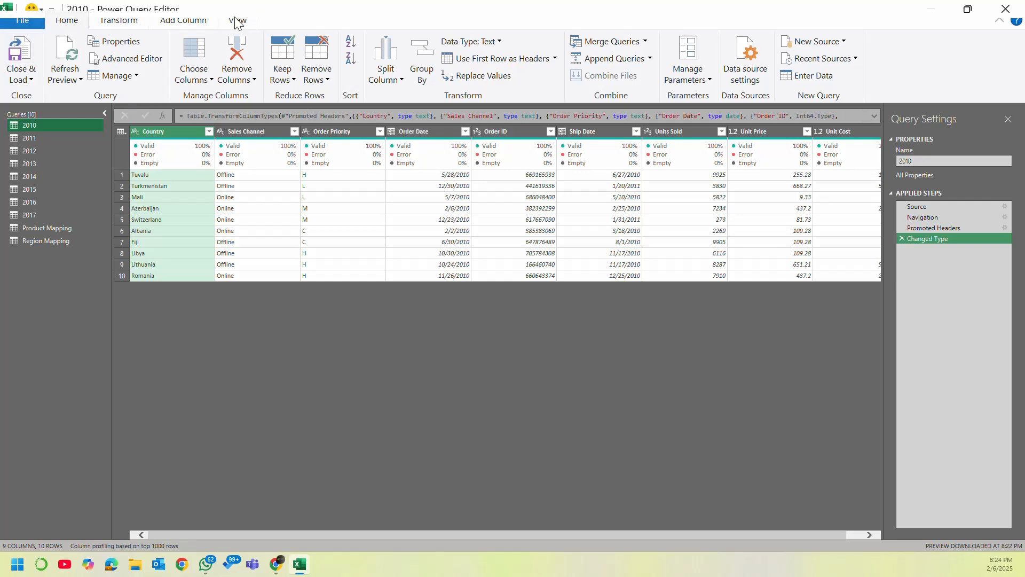
Step: Examine the editor's file commands and the Choose Columns, Remove Columns and Split Column options for the 2010 query
left_click(31, 23)
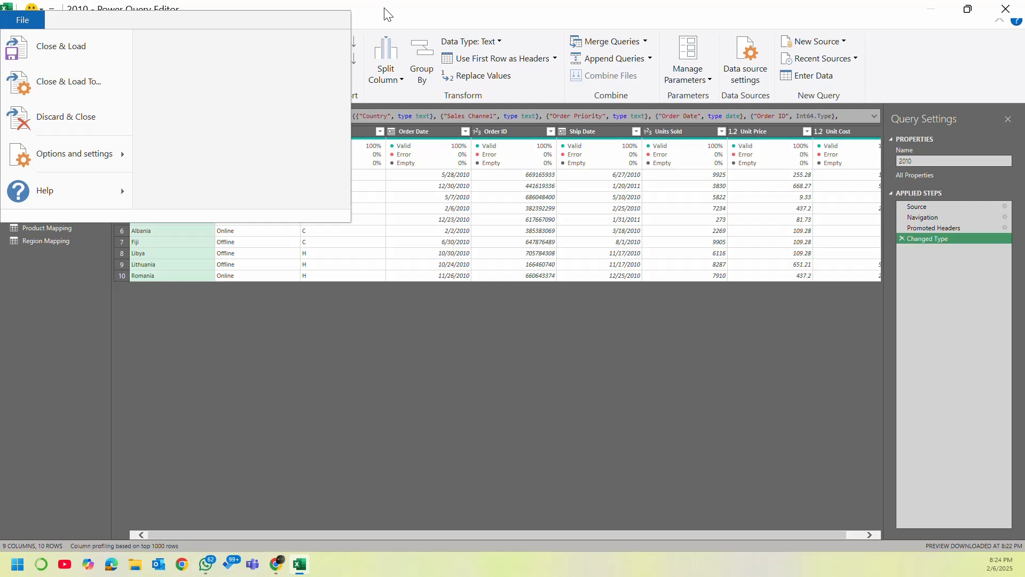
key("Escape")
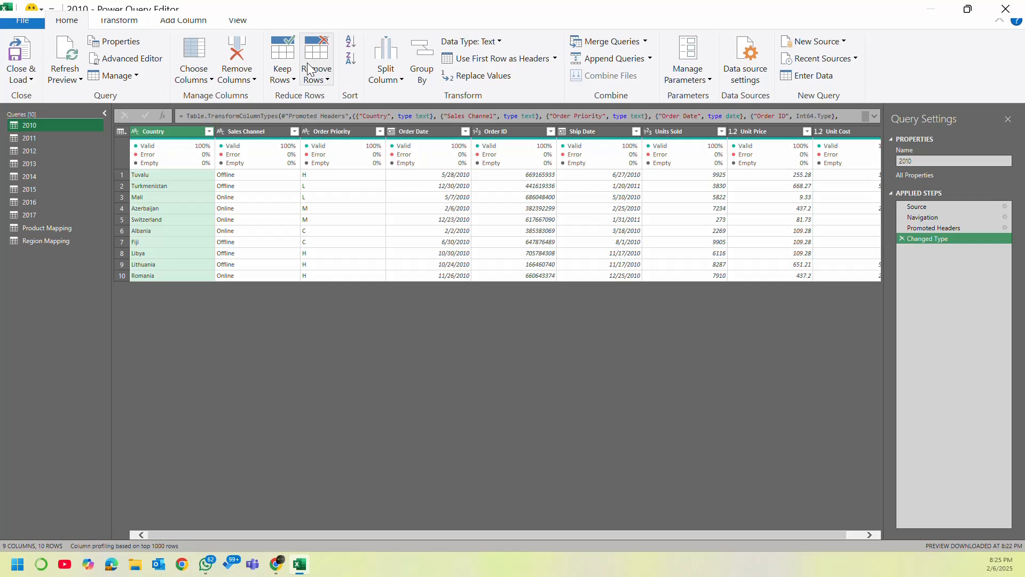
left_click(203, 79)
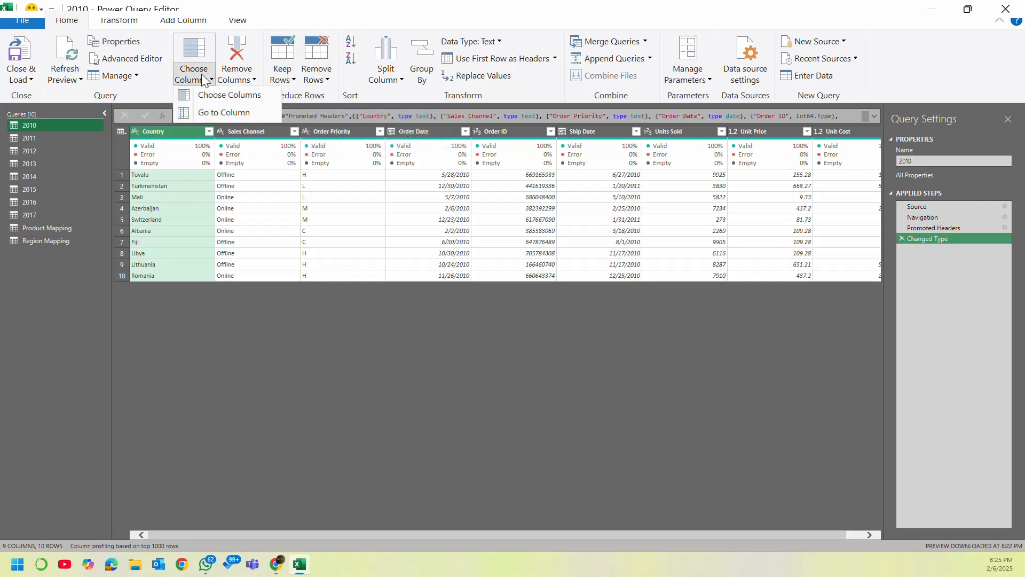
left_click(203, 79)
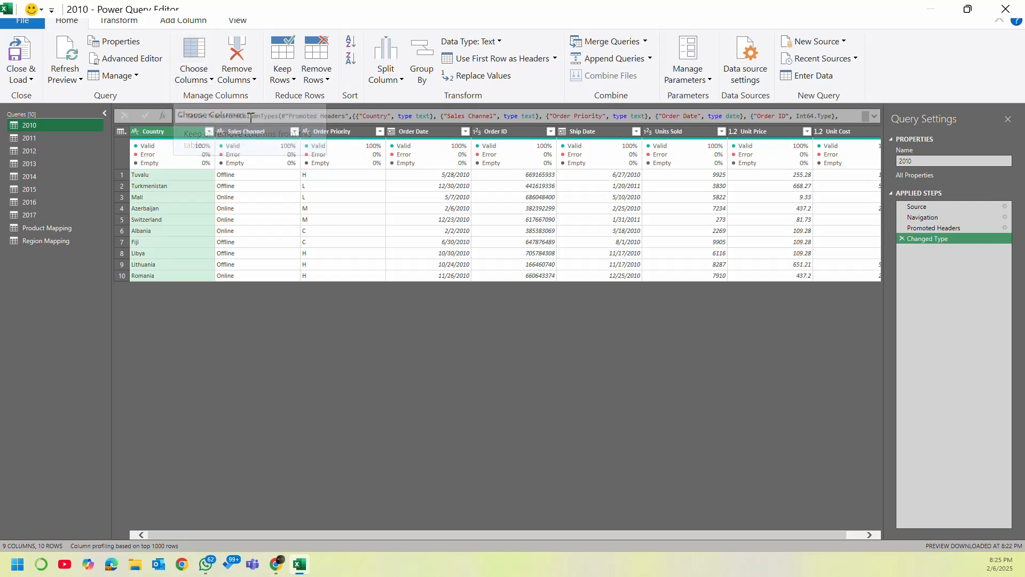
left_click(250, 79)
left_click(251, 78)
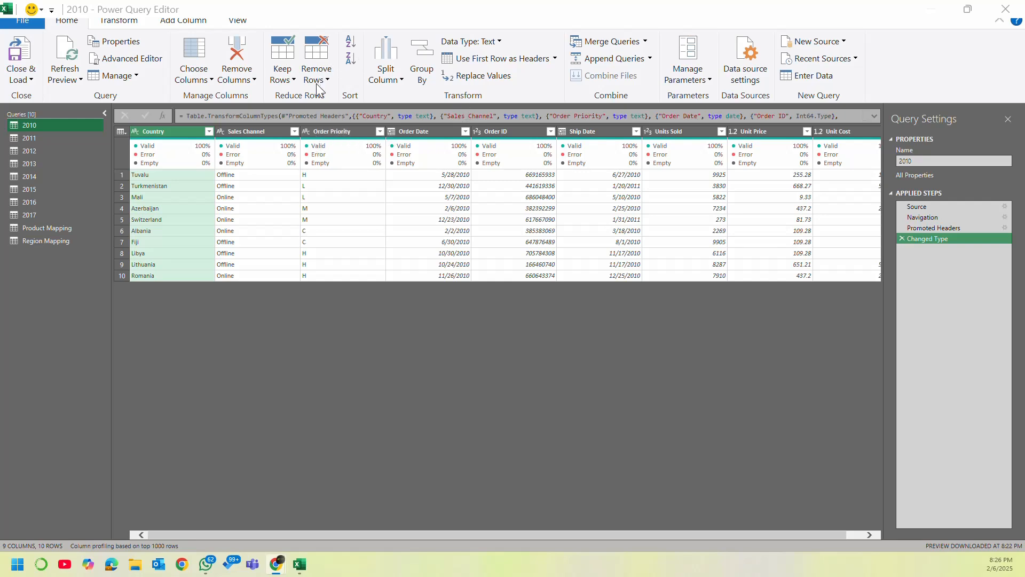
left_click(398, 86)
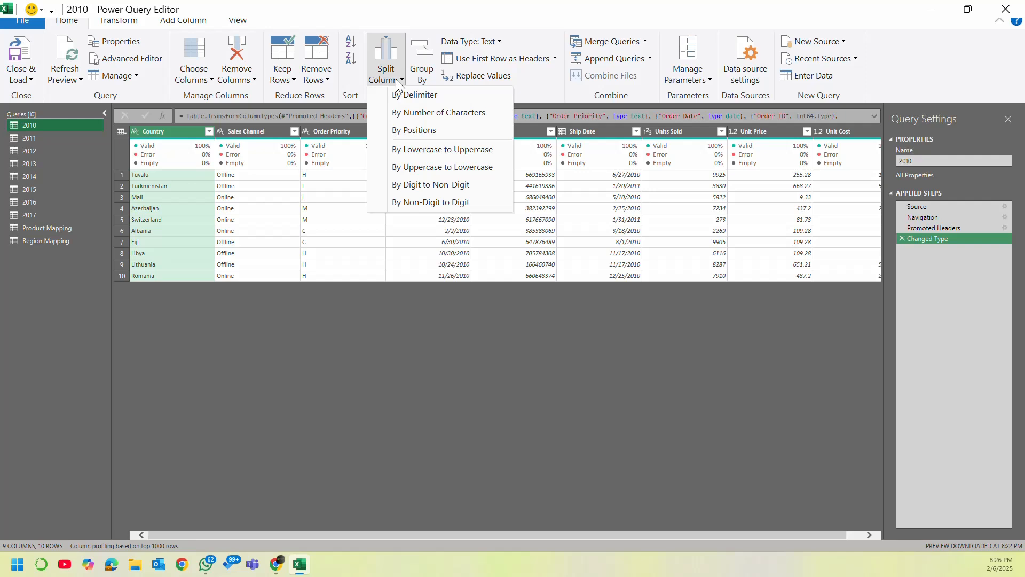
left_click(397, 81)
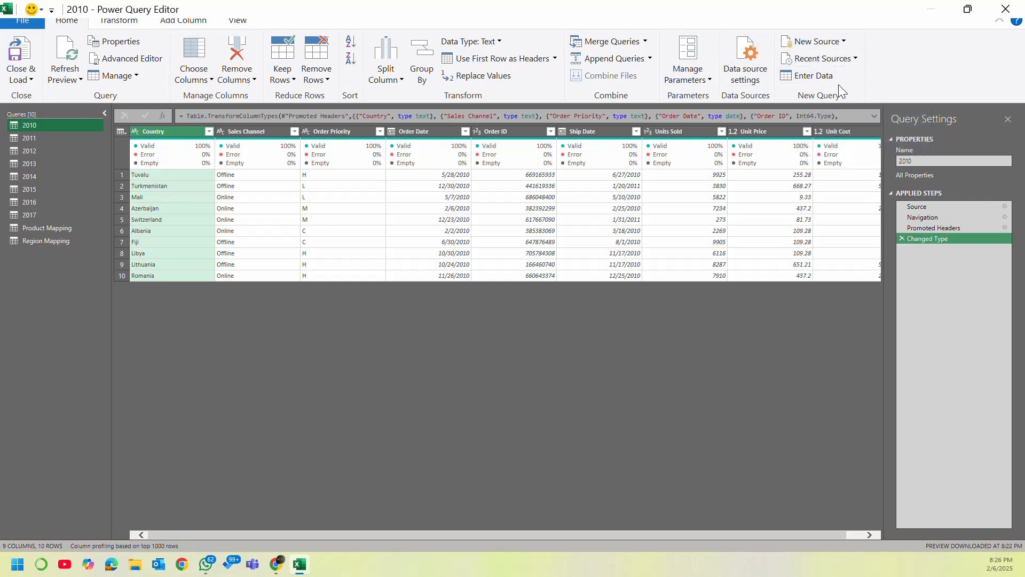
Step: Review the available commands for transforming and adding columns, including the text Format options for a new column
left_click(136, 25)
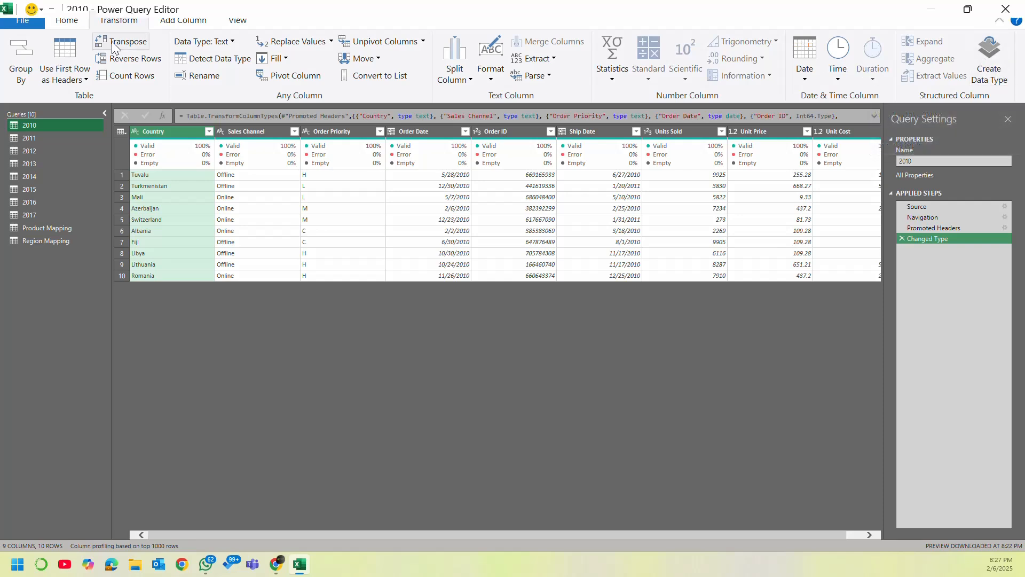
left_click(191, 22)
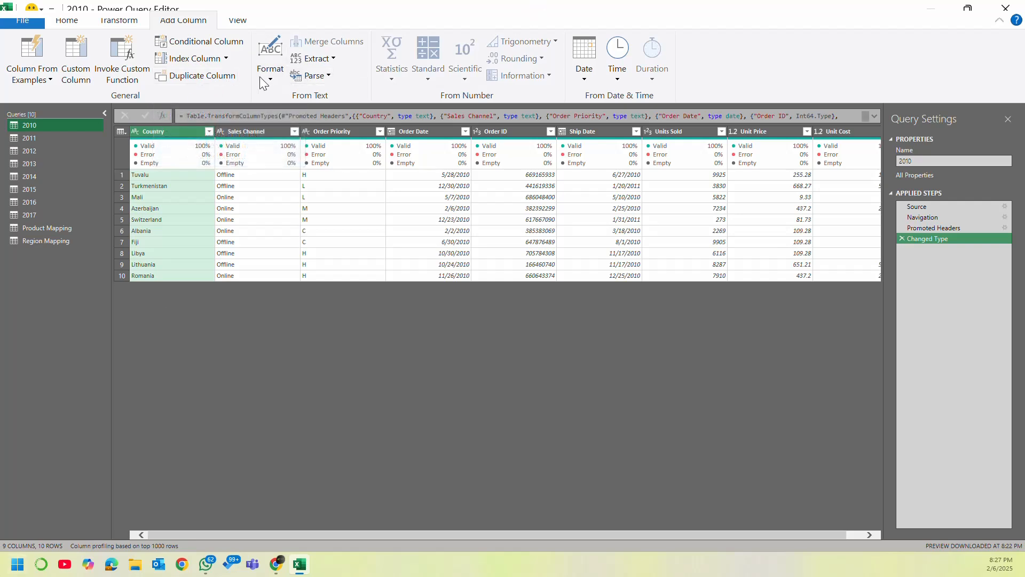
left_click(282, 75)
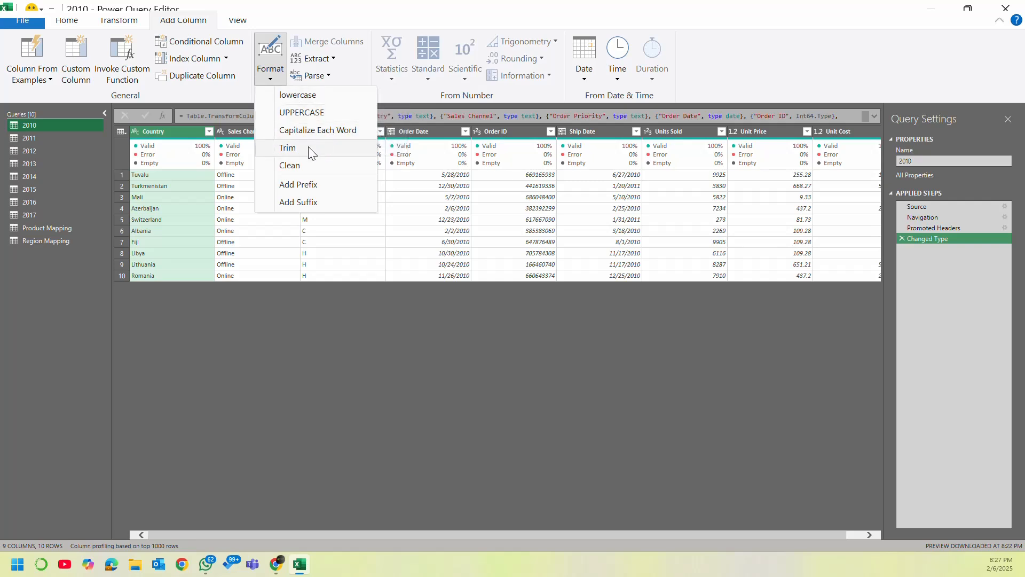
left_click(320, 12)
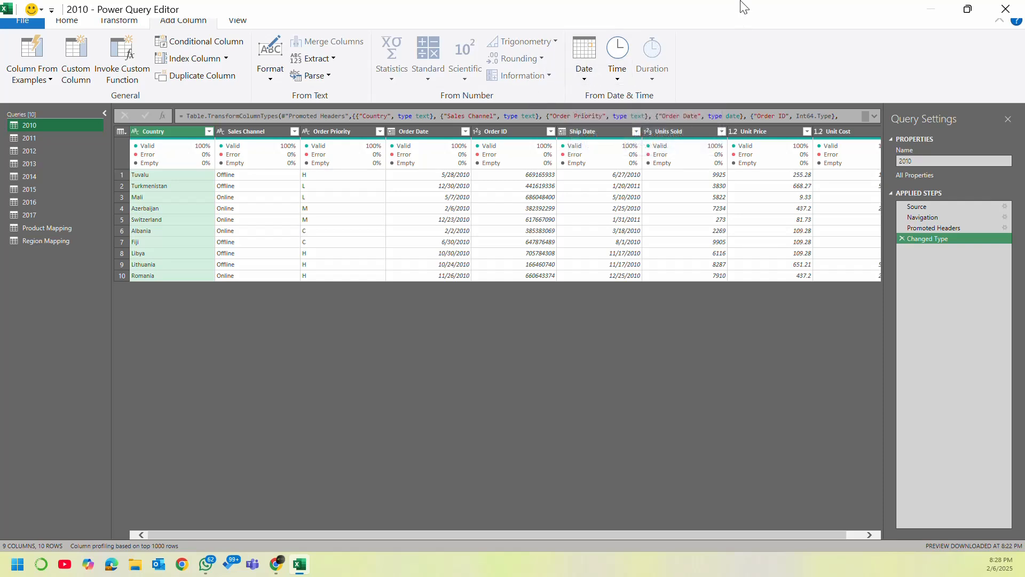
Step: Preview the 2010 query with monospaced text, column distribution and column profile one at a time, turning each off again
left_click(237, 22)
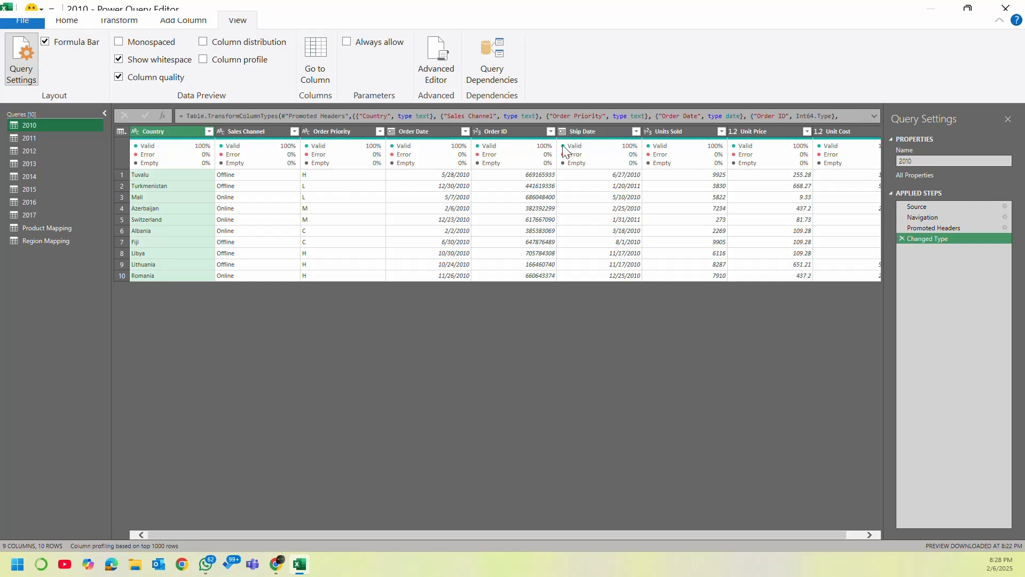
left_click(118, 43)
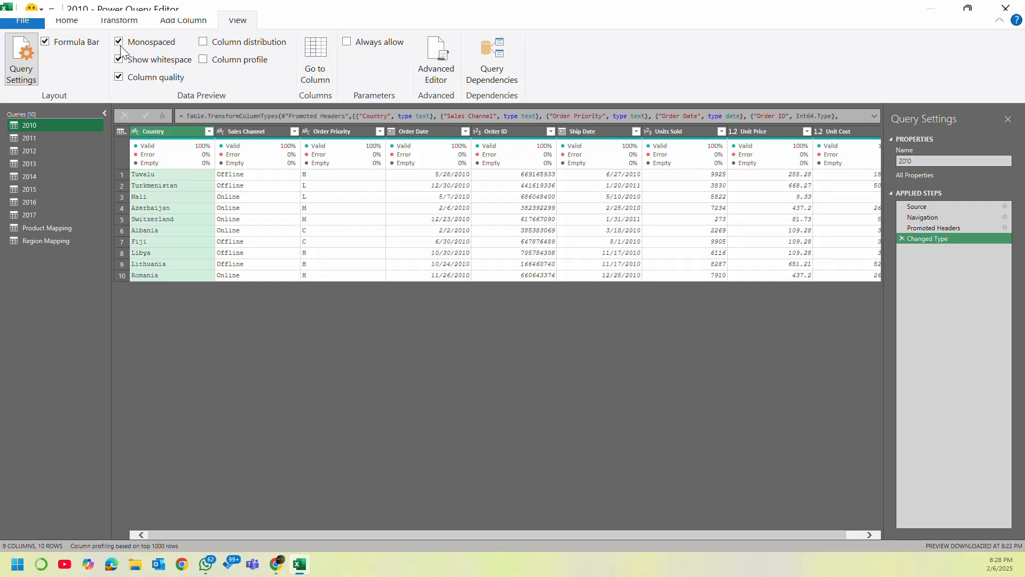
left_click(118, 42)
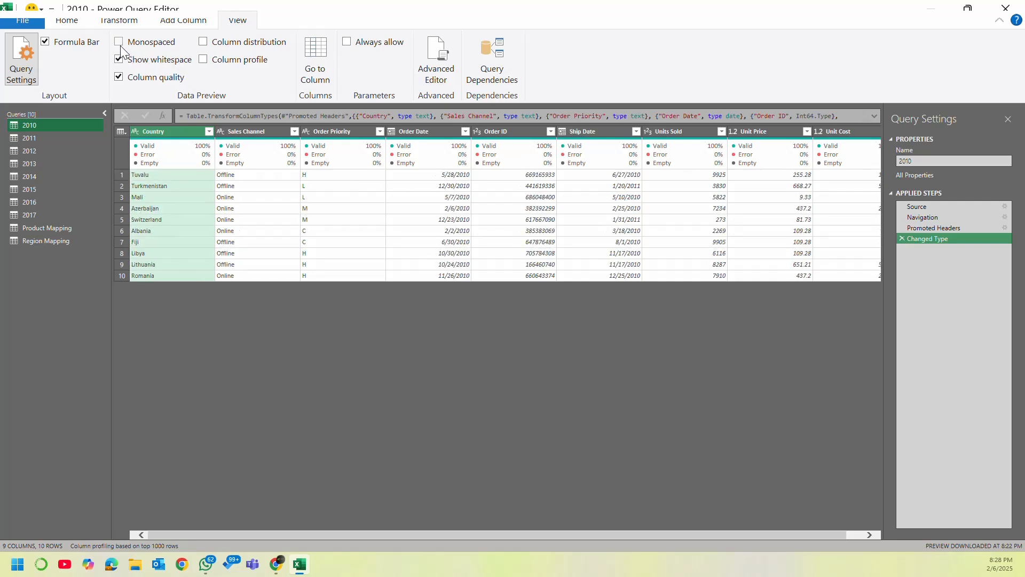
left_click(203, 45)
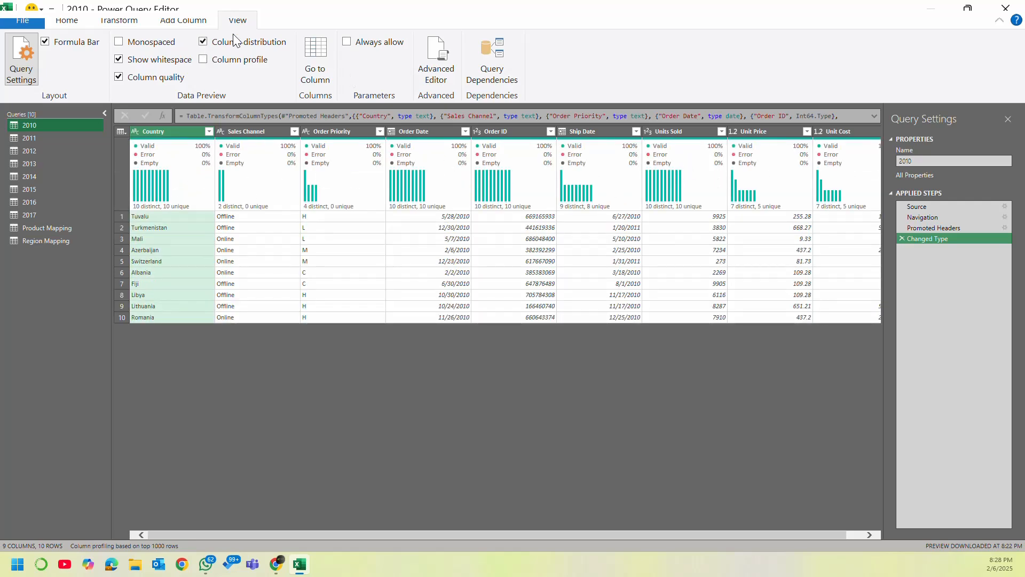
left_click(204, 43)
left_click(204, 59)
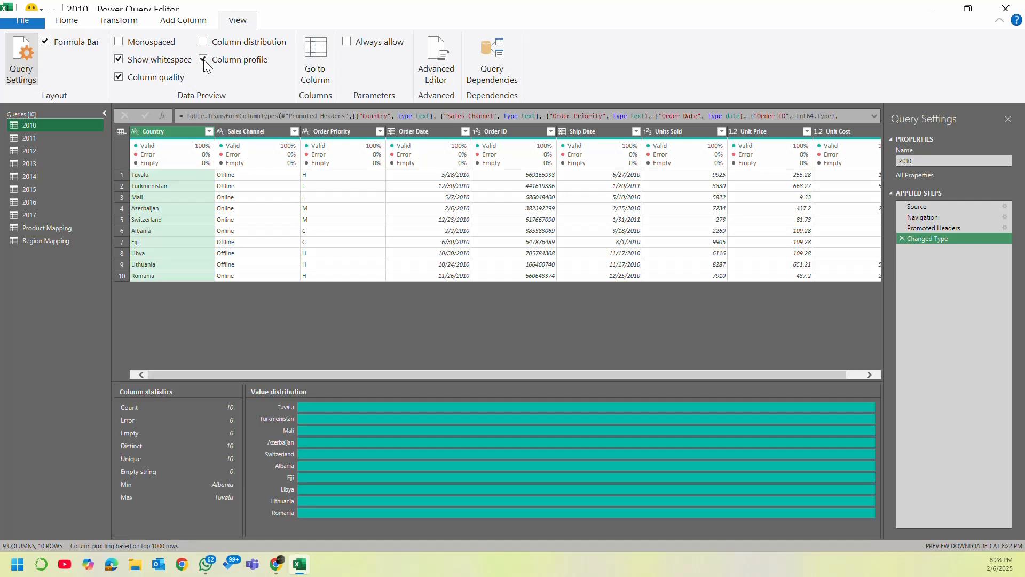
left_click(203, 59)
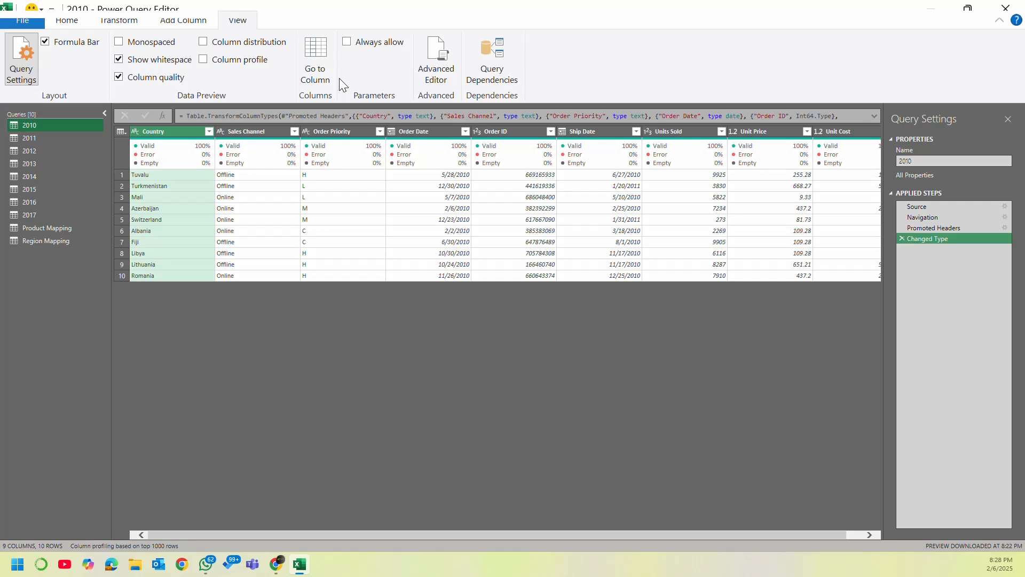
Step: Inspect the 2010 query's M code in the Advanced Editor and close it without making changes
left_click(452, 80)
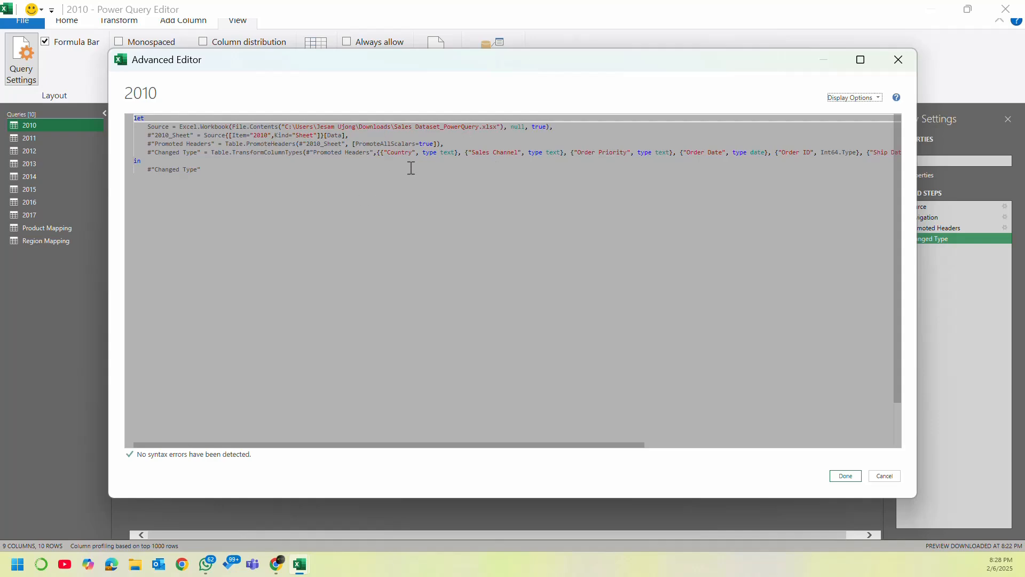
left_click(892, 476)
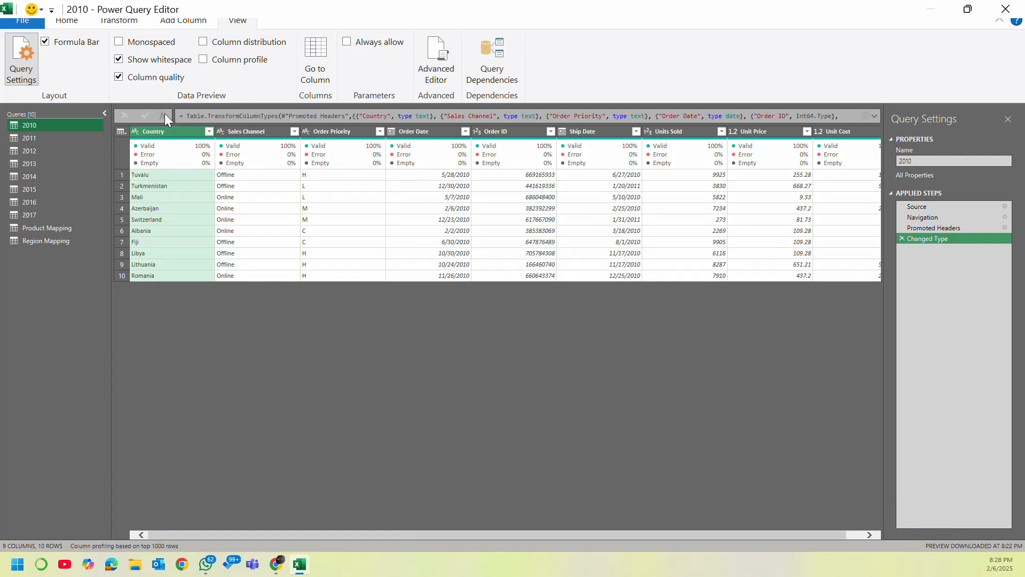
left_click(444, 67)
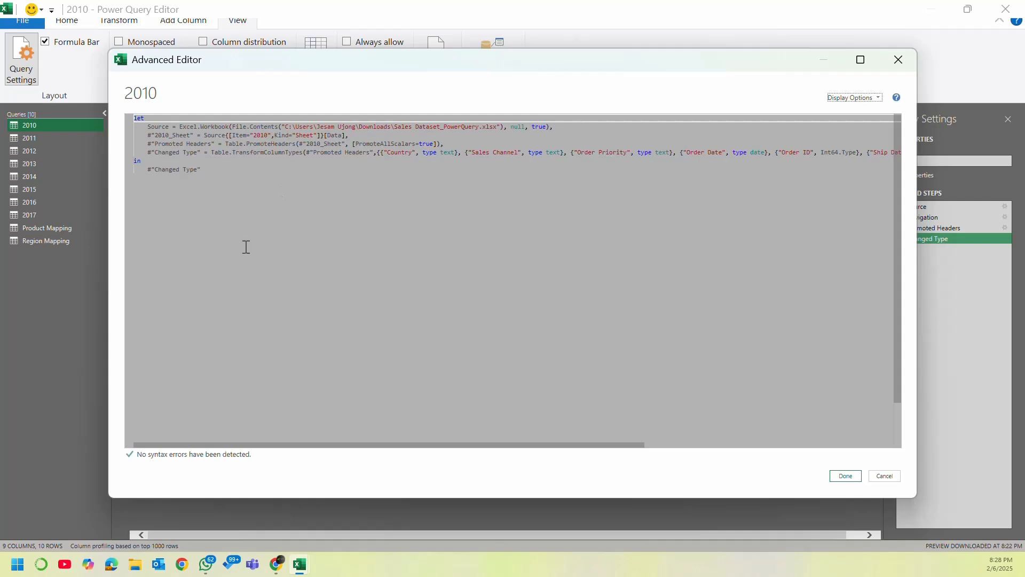
left_click(896, 61)
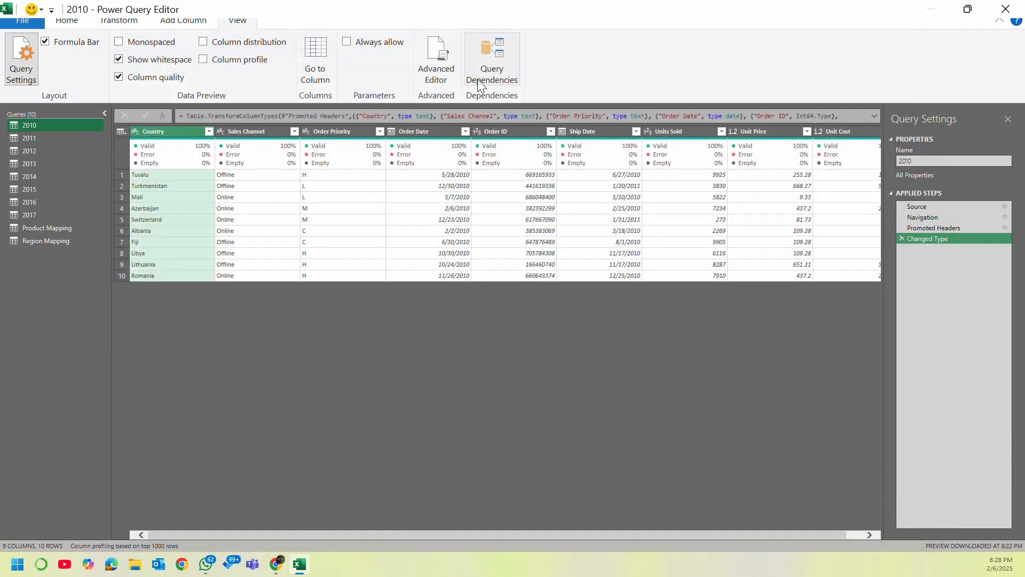
Step: Examine the Query Dependencies diagram linking the source workbook to the yearly and mapping queries, and close it
left_click(503, 69)
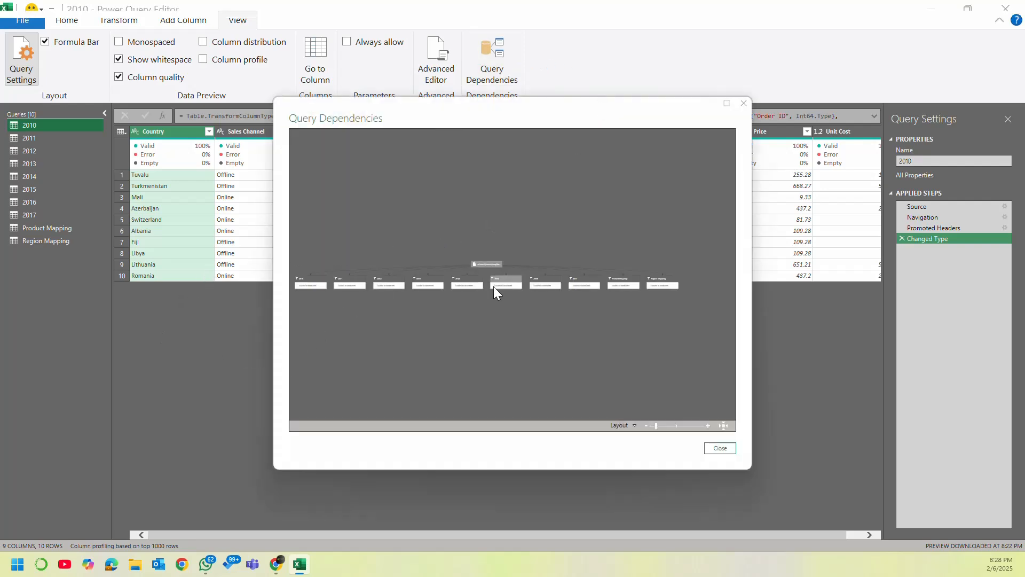
scroll(493, 286, "up", 3)
scroll(511, 255, "down", 2)
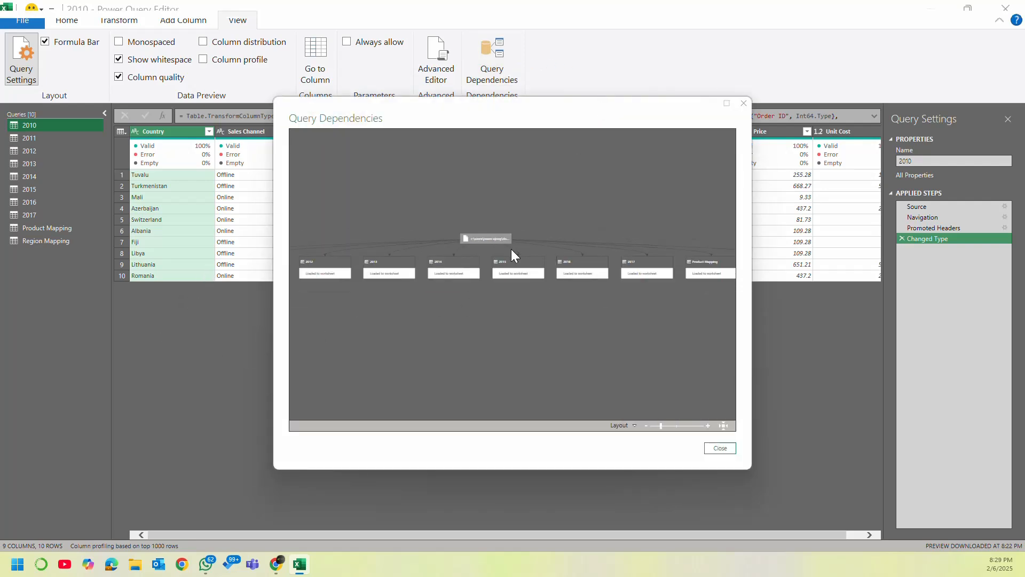
scroll(512, 250, "up", 2)
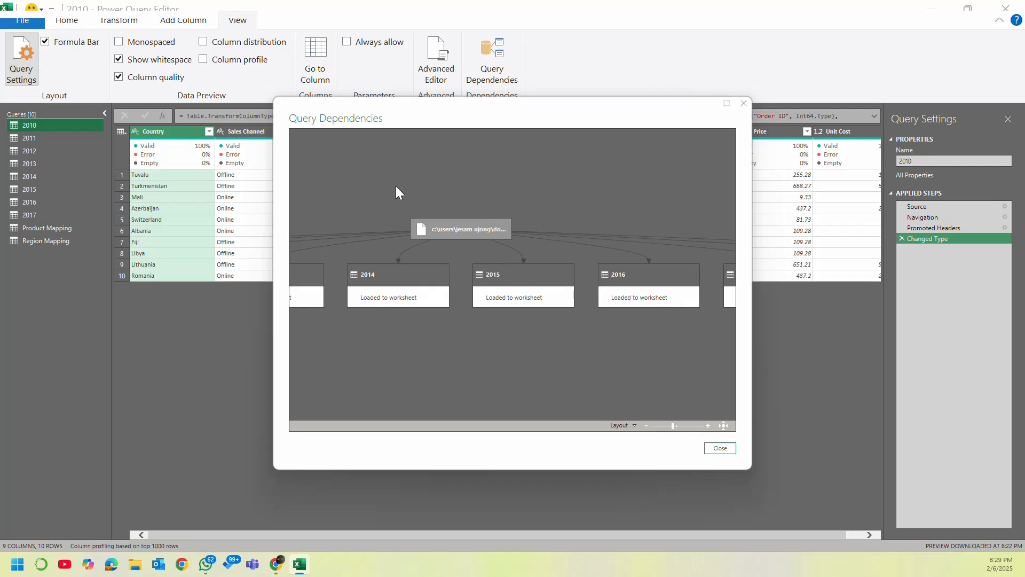
left_click_drag(402, 185, 535, 171)
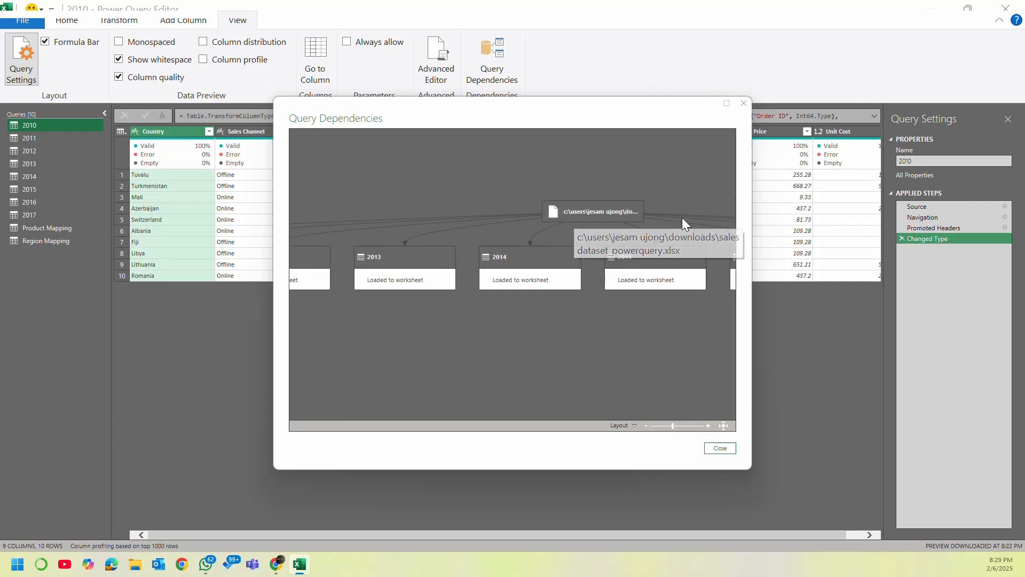
left_click_drag(424, 166, 348, 191)
left_click_drag(684, 214, 245, 199)
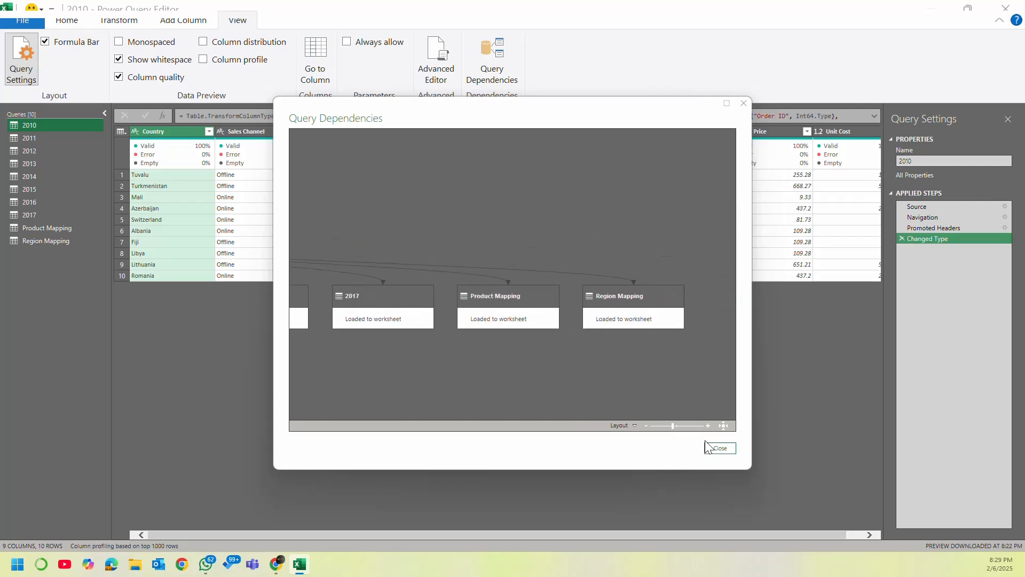
left_click(727, 447)
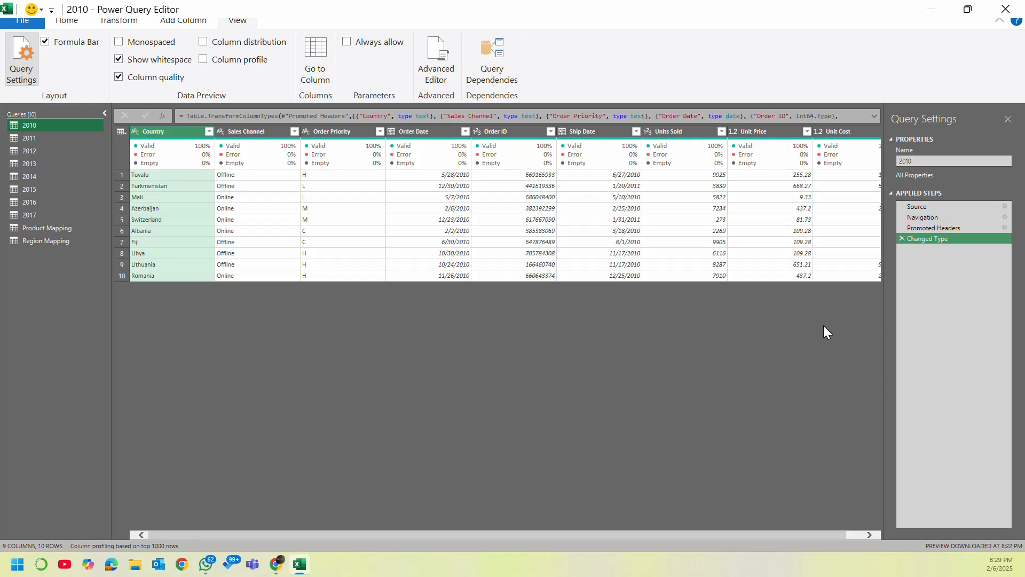
Step: Hide the Query Settings pane and show it again
left_click(68, 20)
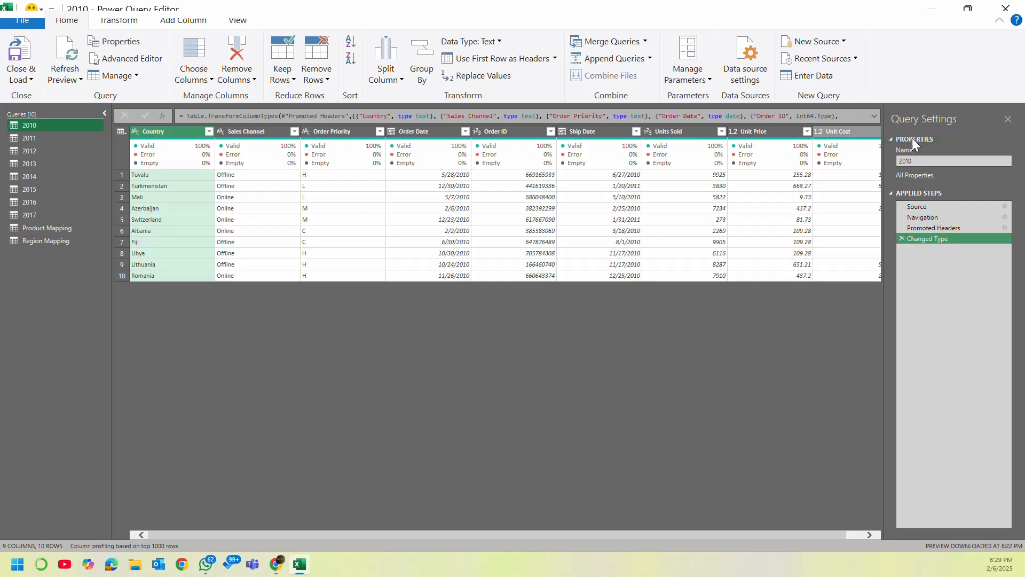
left_click(1007, 120)
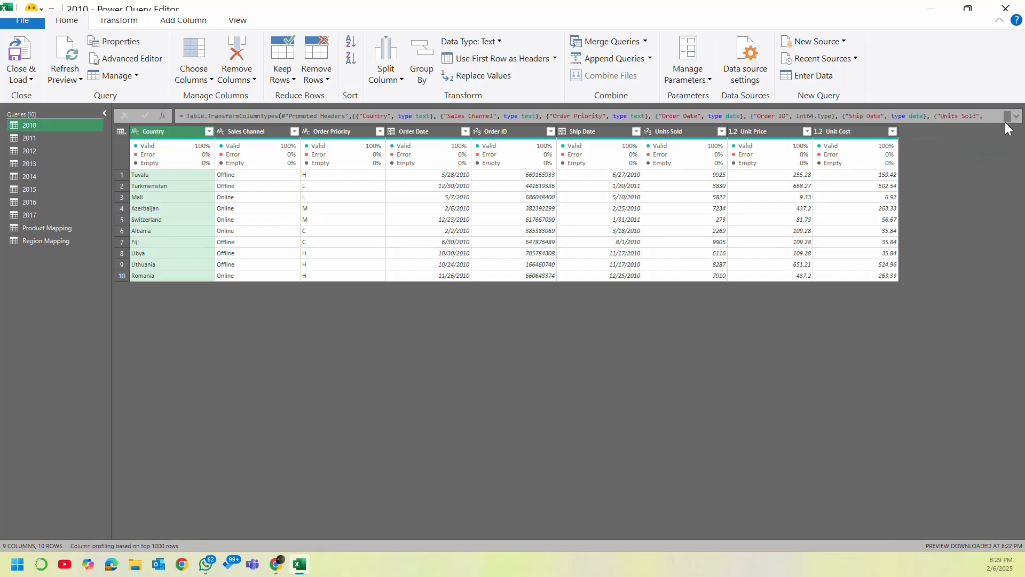
left_click(237, 21)
left_click(22, 58)
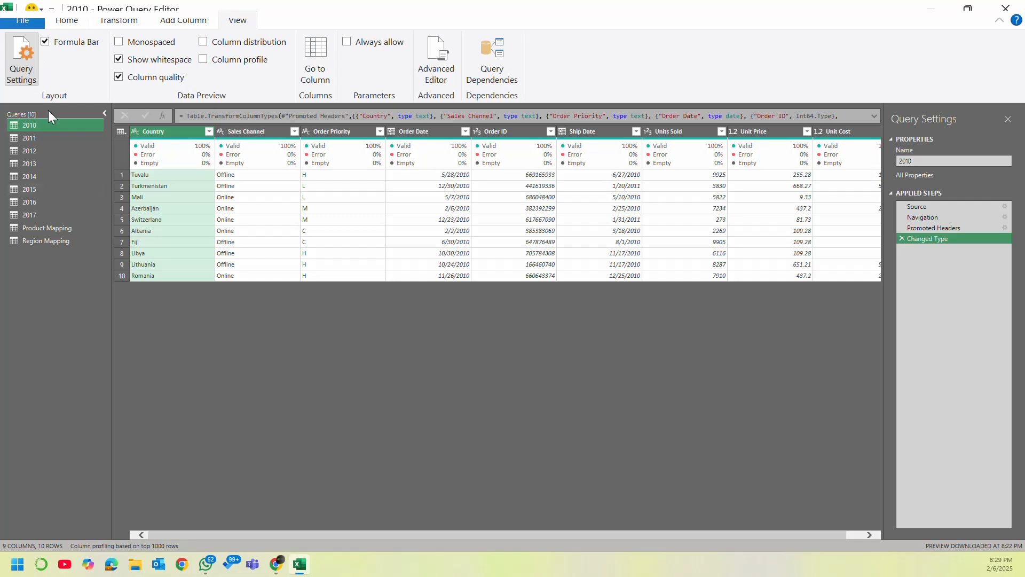
Step: Compare the properties and applied steps of the 2011 and 2010 queries, collapsing and expanding the 2010 query's applied steps
left_click(54, 136)
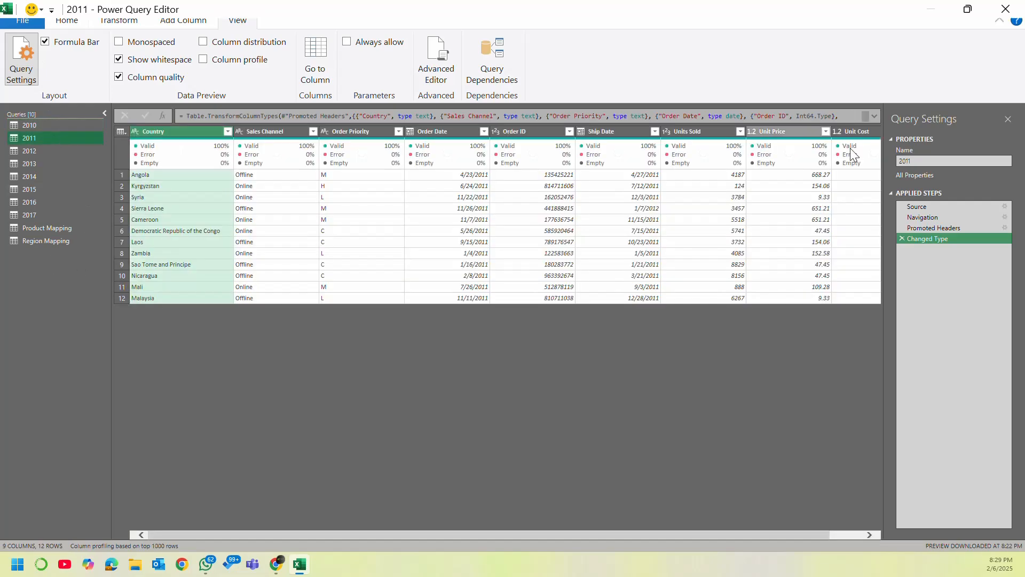
left_click(70, 128)
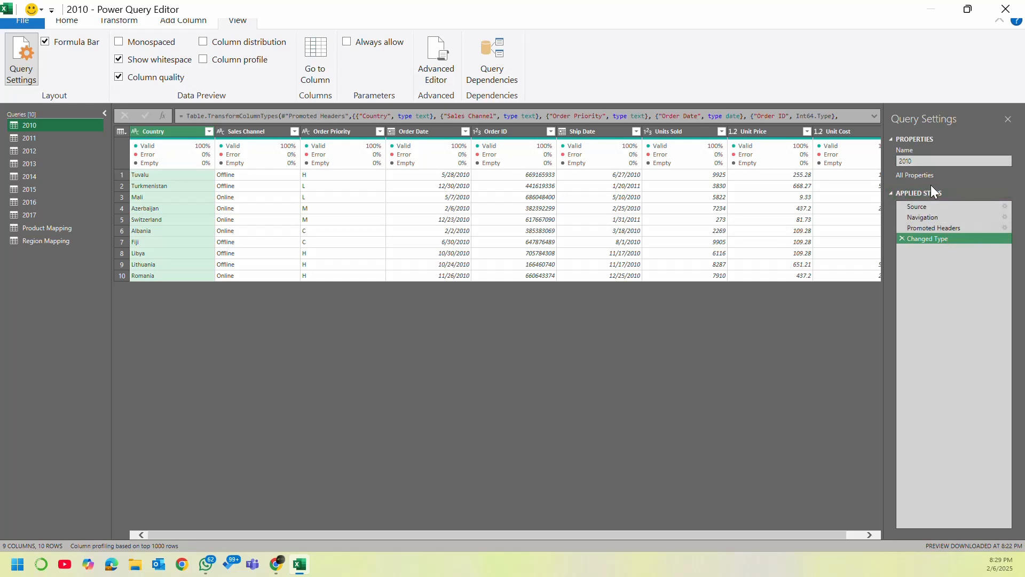
left_click(891, 194)
left_click(903, 192)
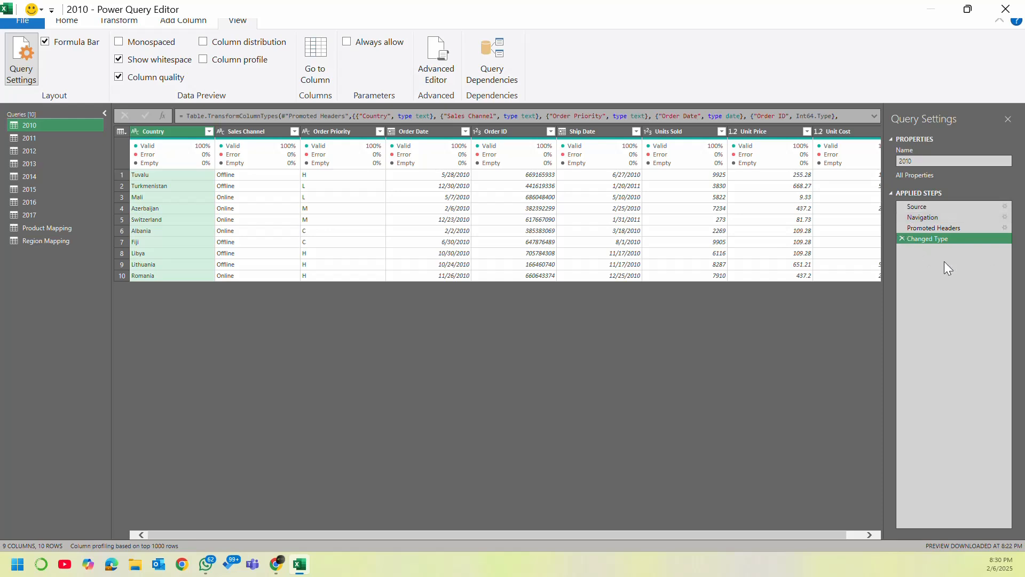
Step: Inspect the 2010 query's data at its Source, Navigation and Promoted Headers steps
left_click(950, 216)
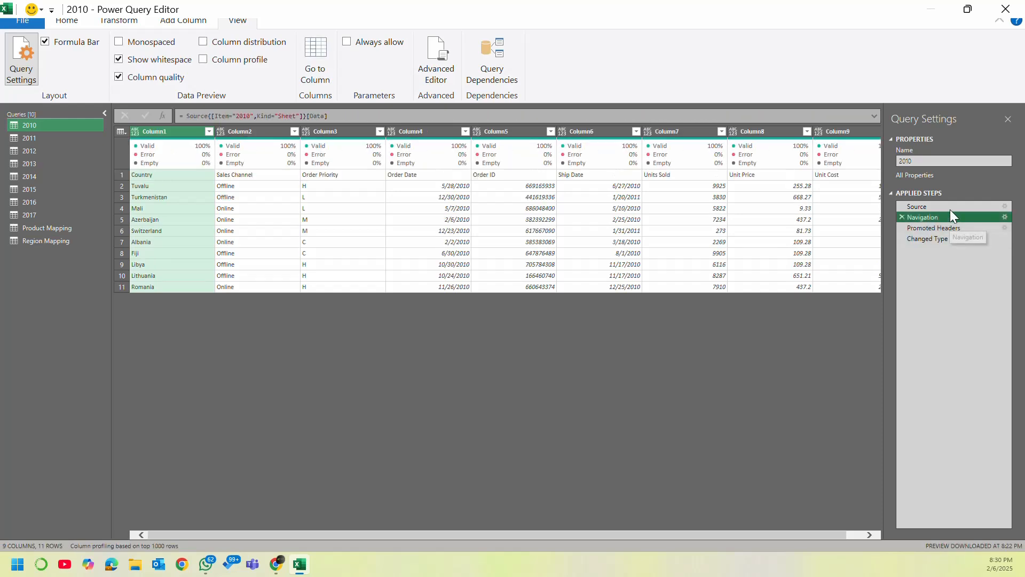
left_click(950, 209)
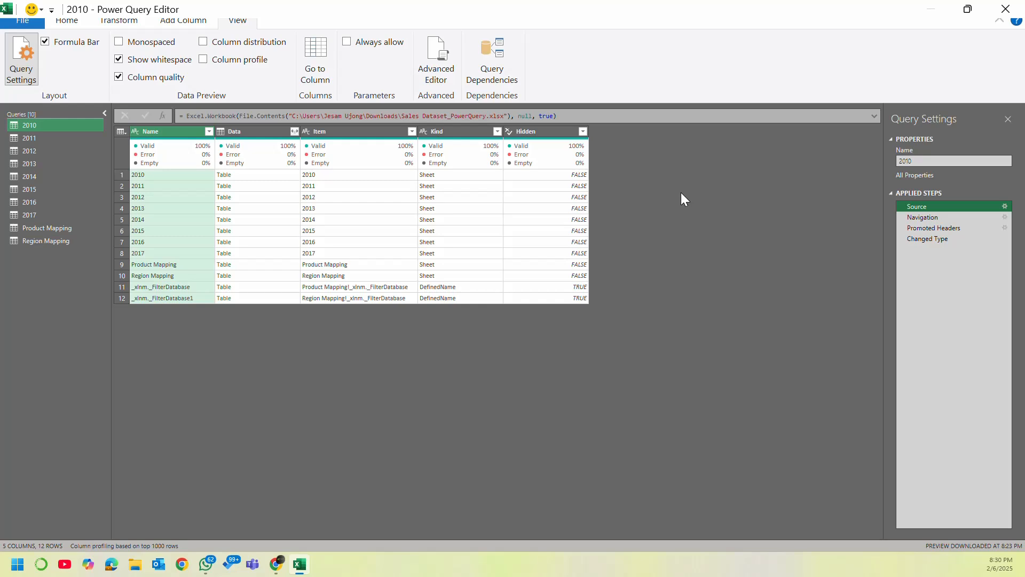
left_click(952, 220)
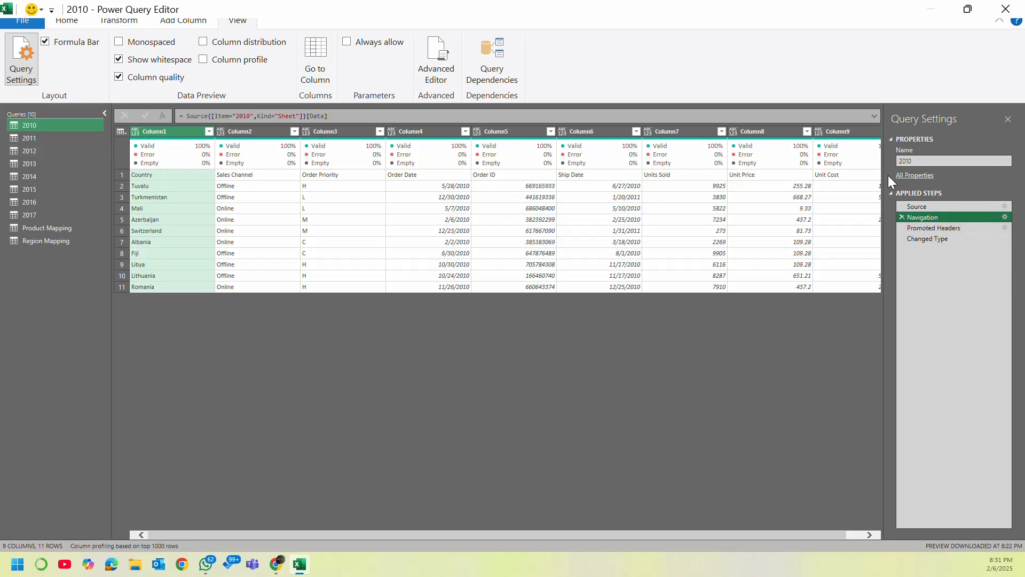
left_click(931, 227)
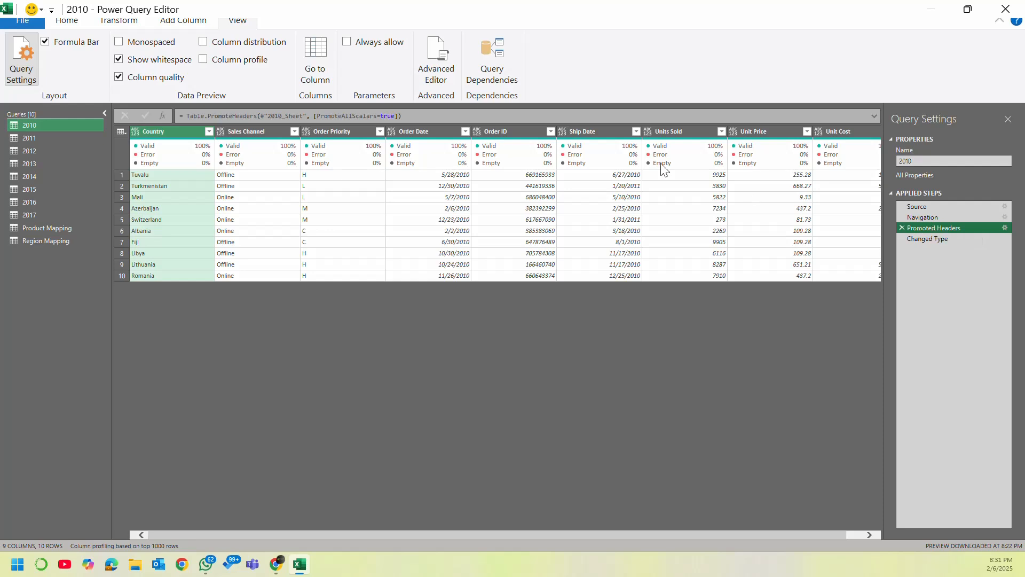
left_click(926, 218)
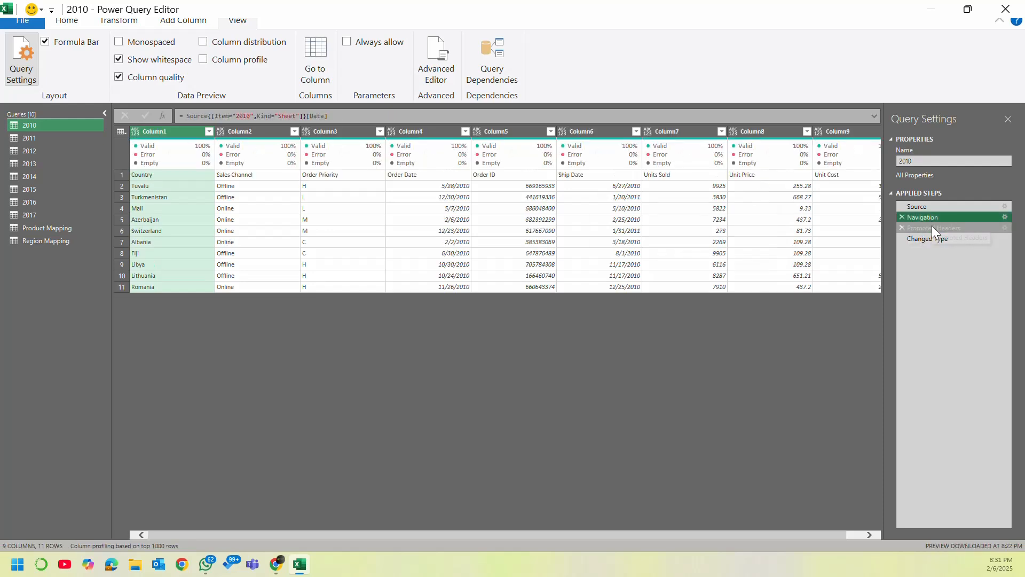
left_click(932, 227)
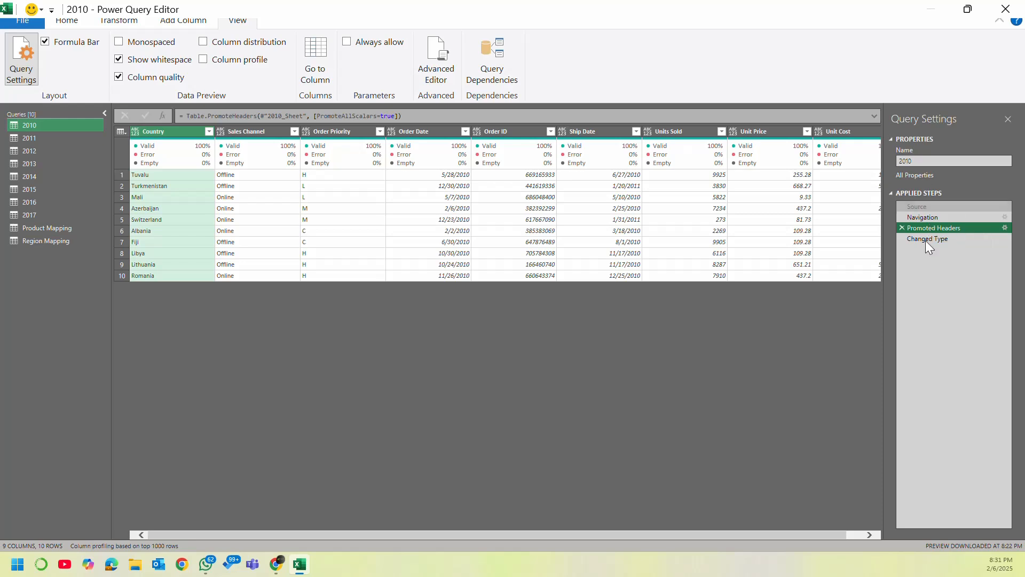
Step: Delete the Changed Type and Promoted Headers steps from the 2010 and 2011 queries
left_click(925, 240)
left_click(904, 238)
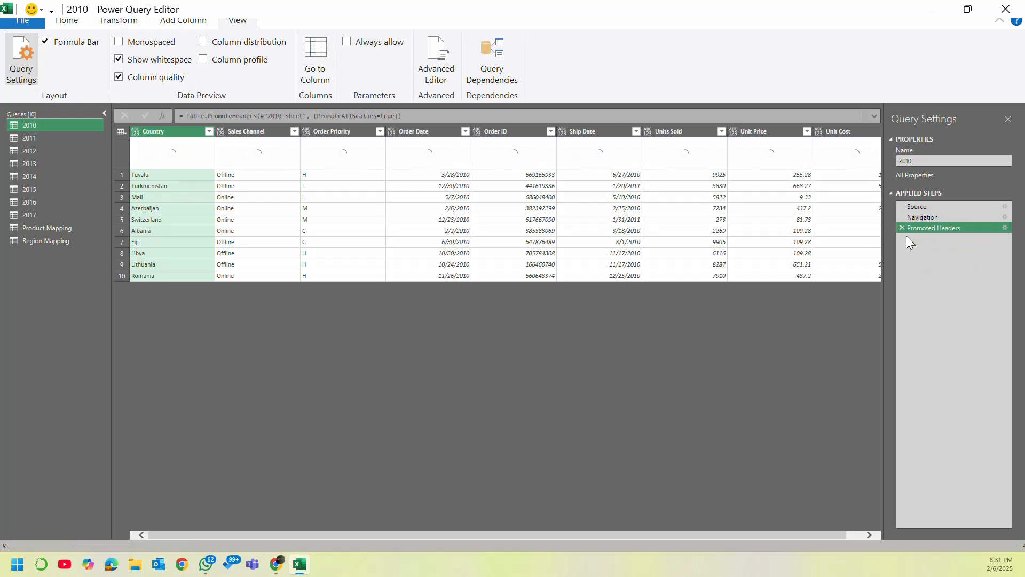
left_click(903, 229)
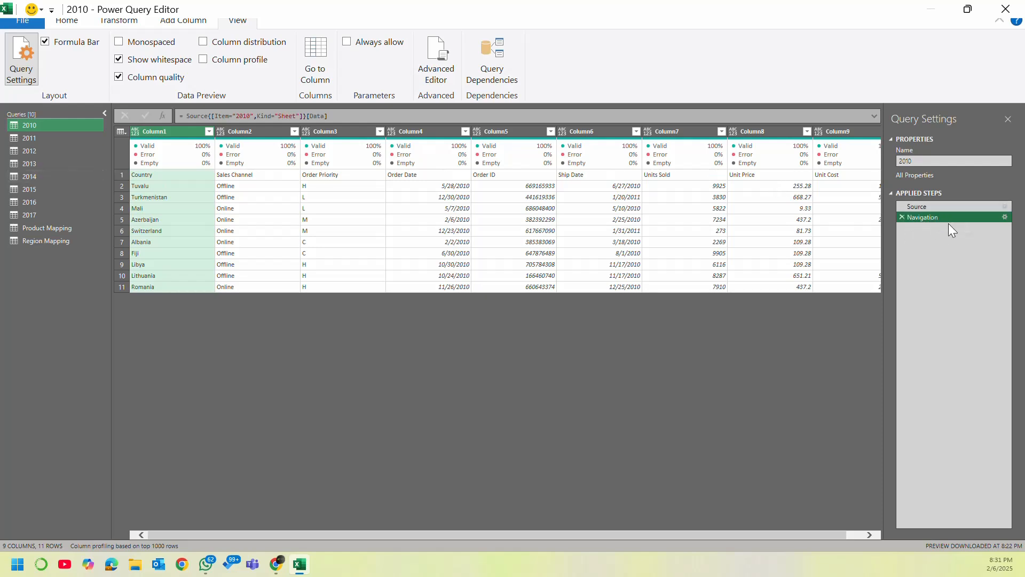
left_click(61, 141)
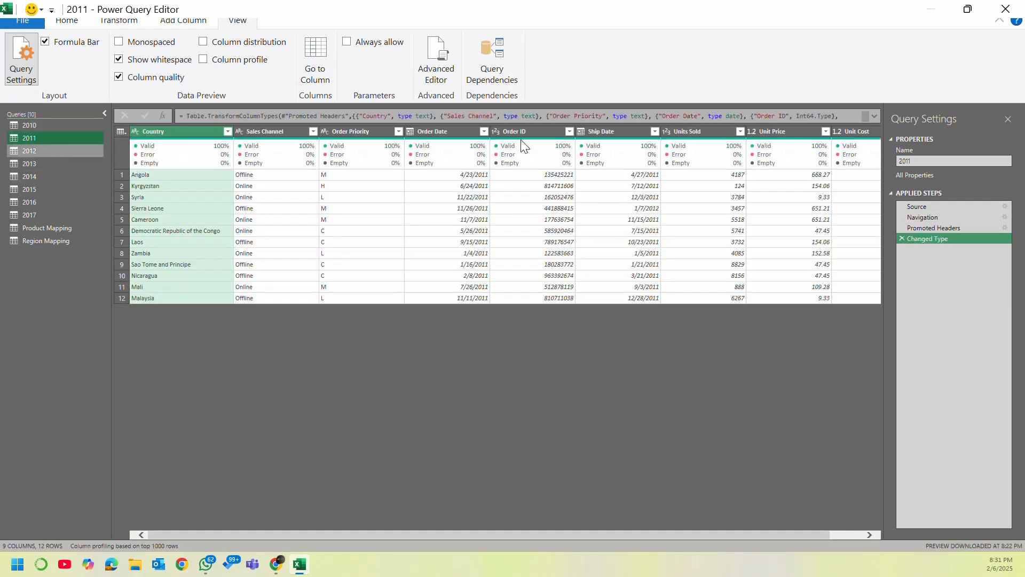
left_click(902, 239)
left_click(902, 228)
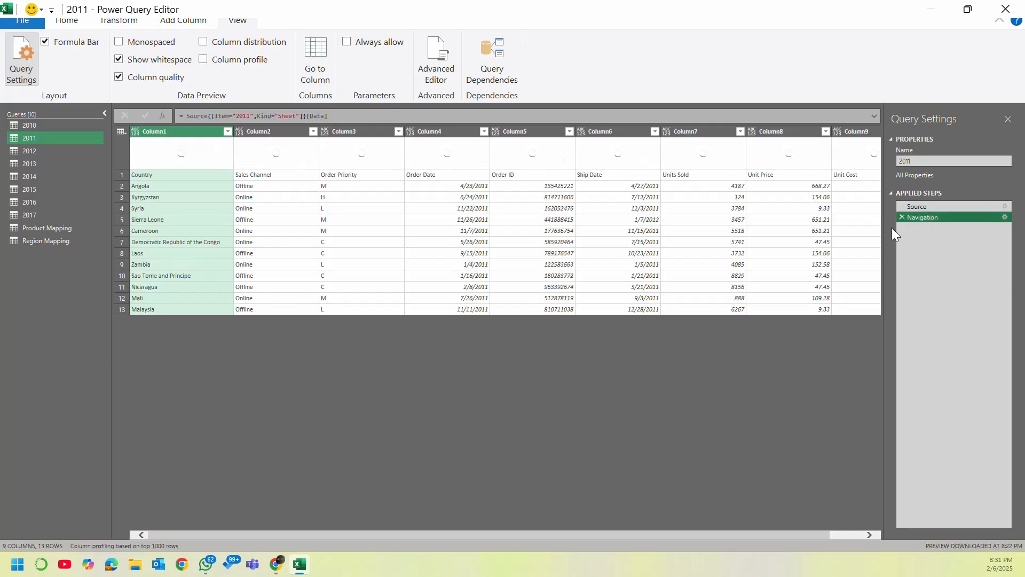
Step: Delete the Changed Type and Promoted Headers steps from the 2012 and 2013 queries
left_click(70, 150)
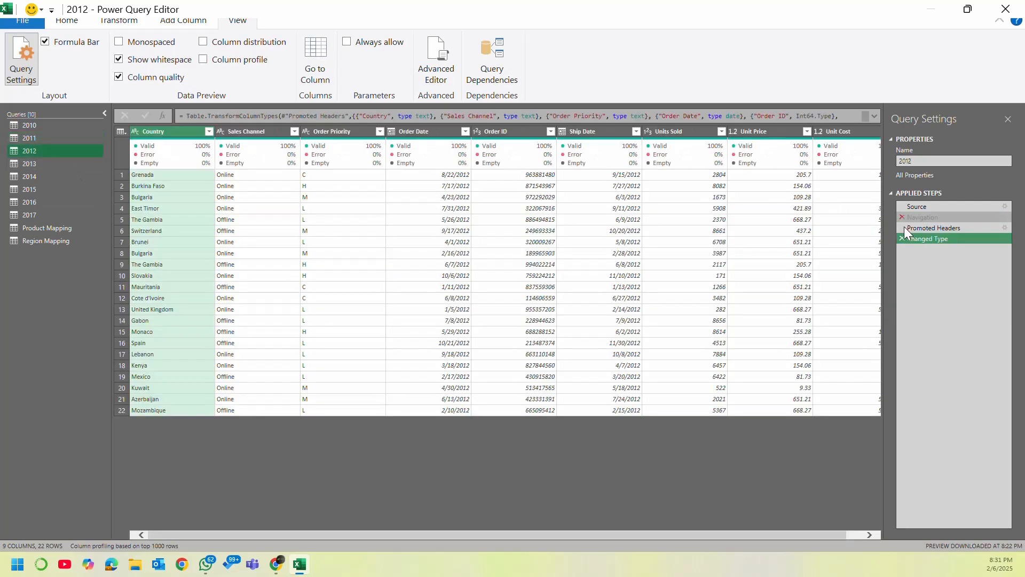
left_click(901, 238)
left_click(902, 227)
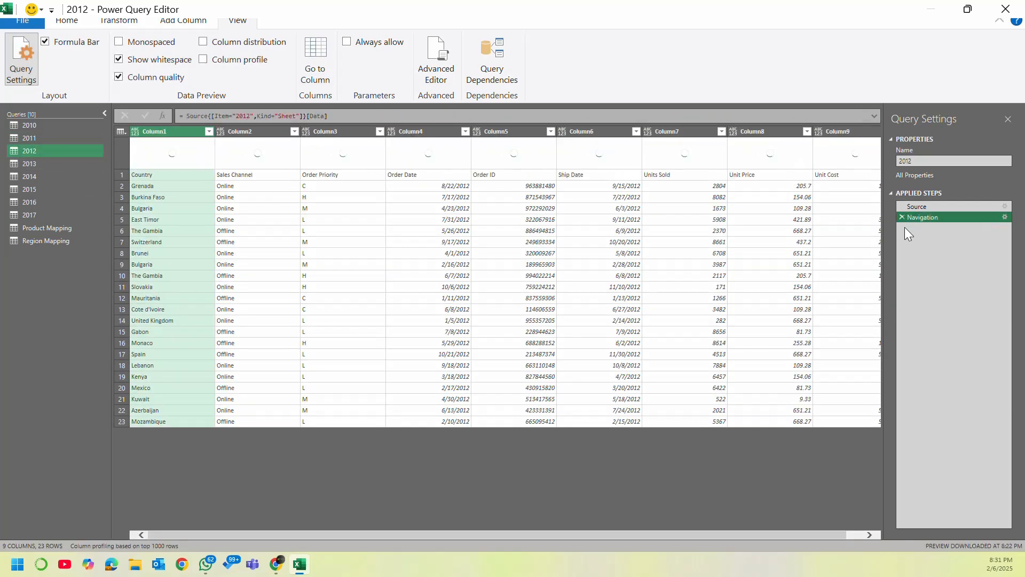
left_click(37, 164)
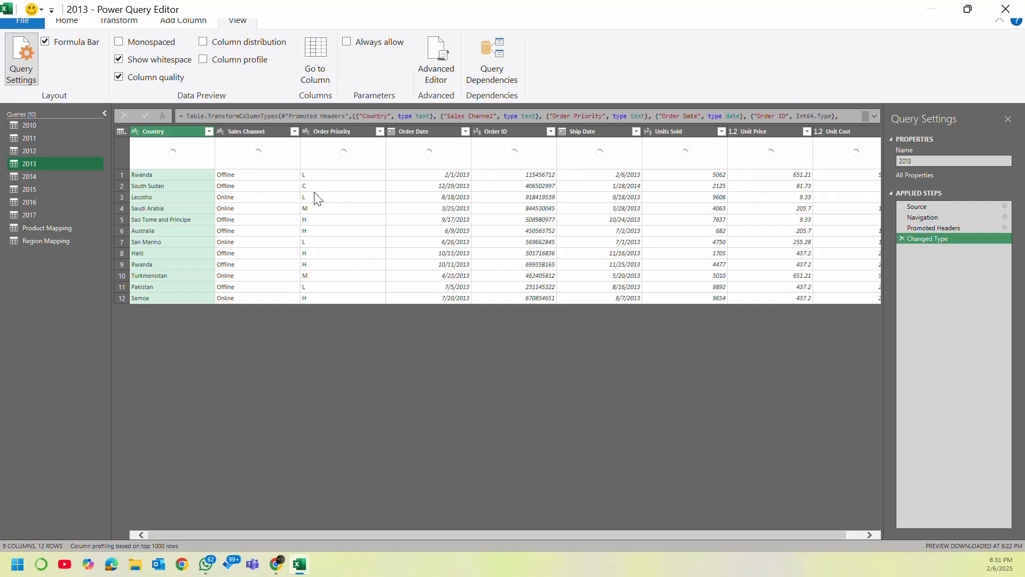
left_click(902, 237)
left_click(902, 228)
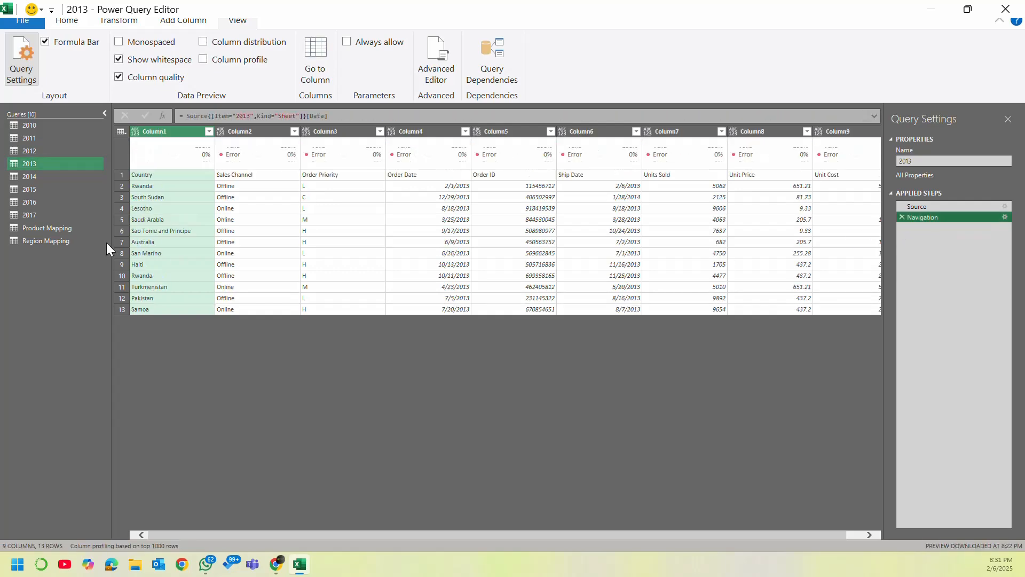
Step: Delete the Changed Type and Promoted Headers steps from the 2014 and 2015 queries
left_click(26, 177)
left_click(902, 239)
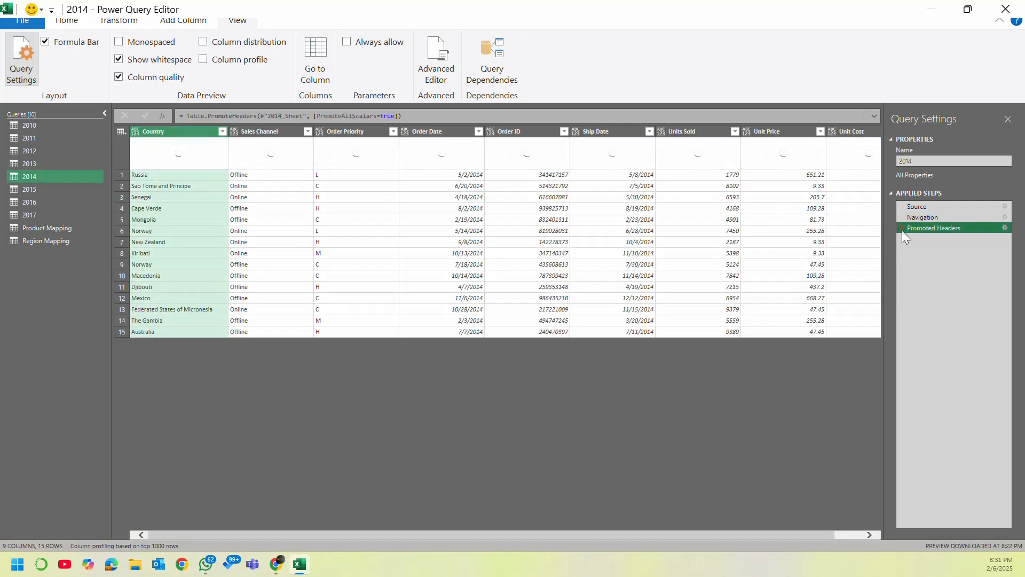
left_click(902, 228)
left_click(42, 190)
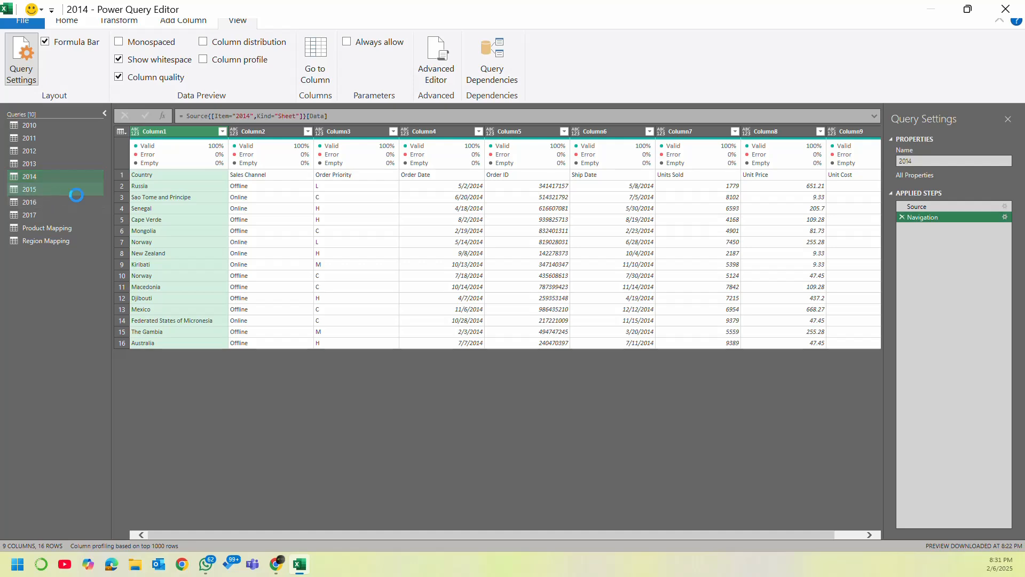
left_click(902, 238)
left_click(902, 228)
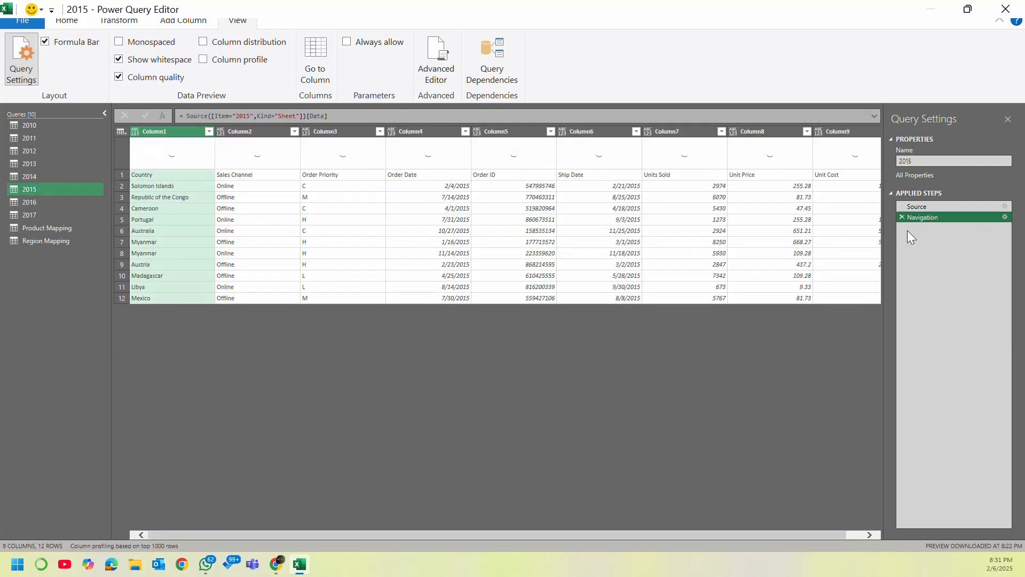
Step: Delete the Changed Type and Promoted Headers steps from the 2016 and 2017 queries
left_click(34, 204)
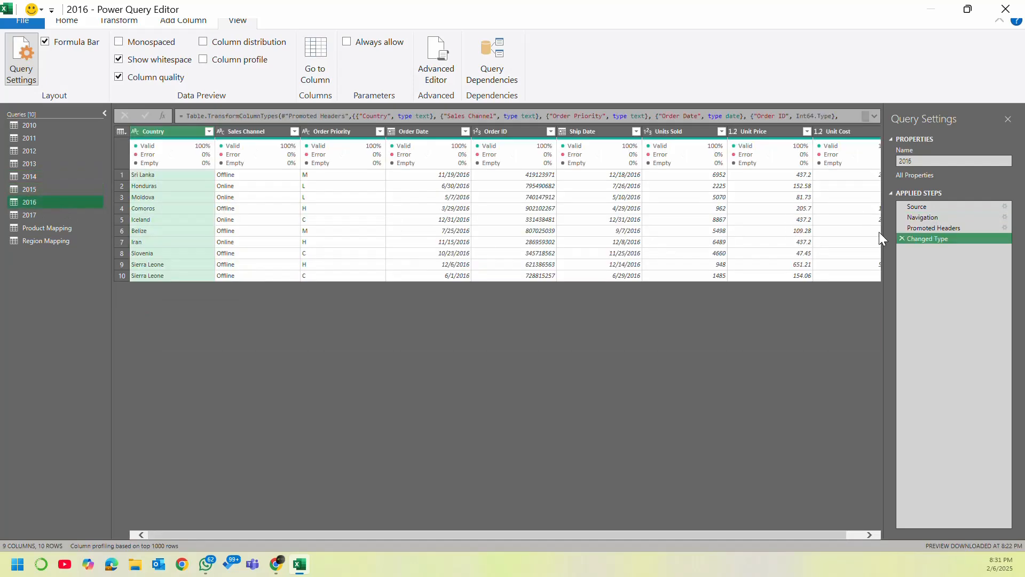
left_click(901, 239)
left_click(902, 228)
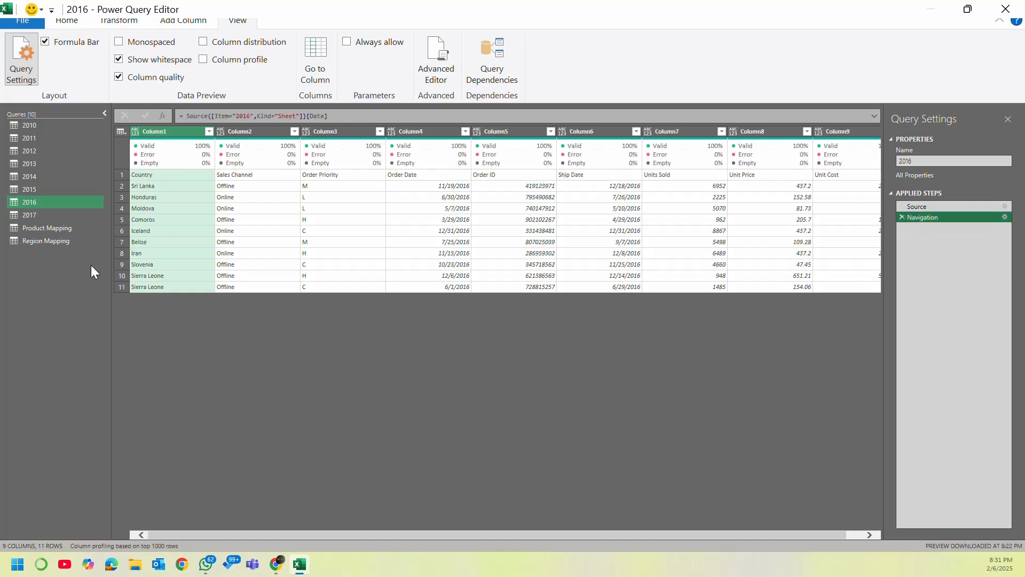
left_click(56, 216)
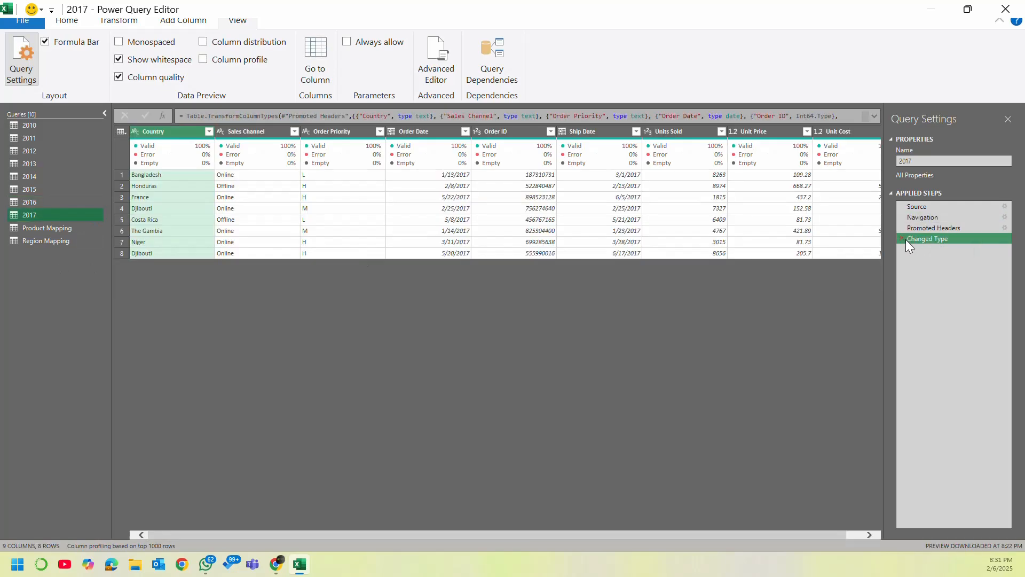
left_click(903, 238)
left_click(902, 228)
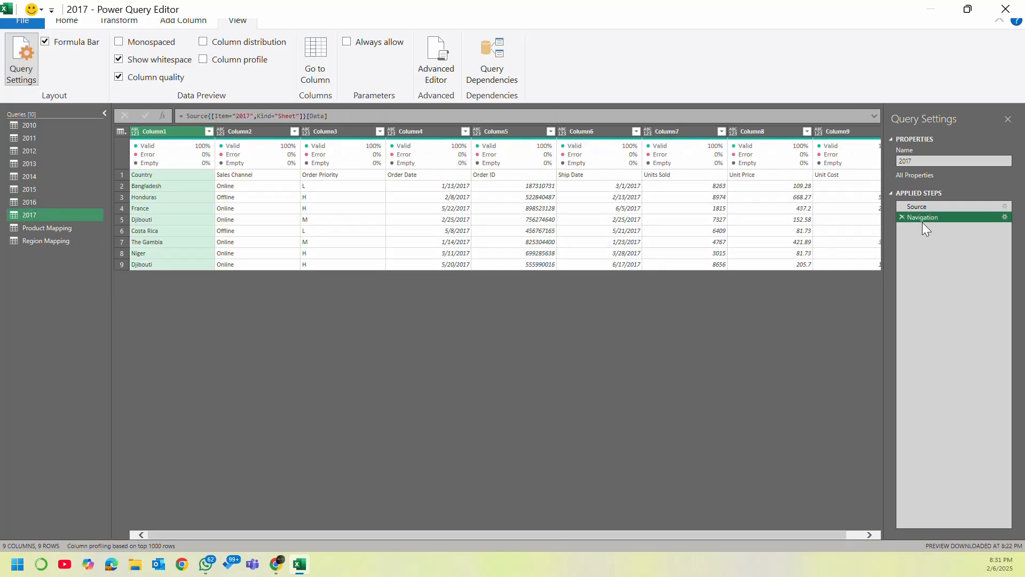
Step: Delete the Changed Type and Promoted Headers steps from the Product Mapping query
left_click(64, 228)
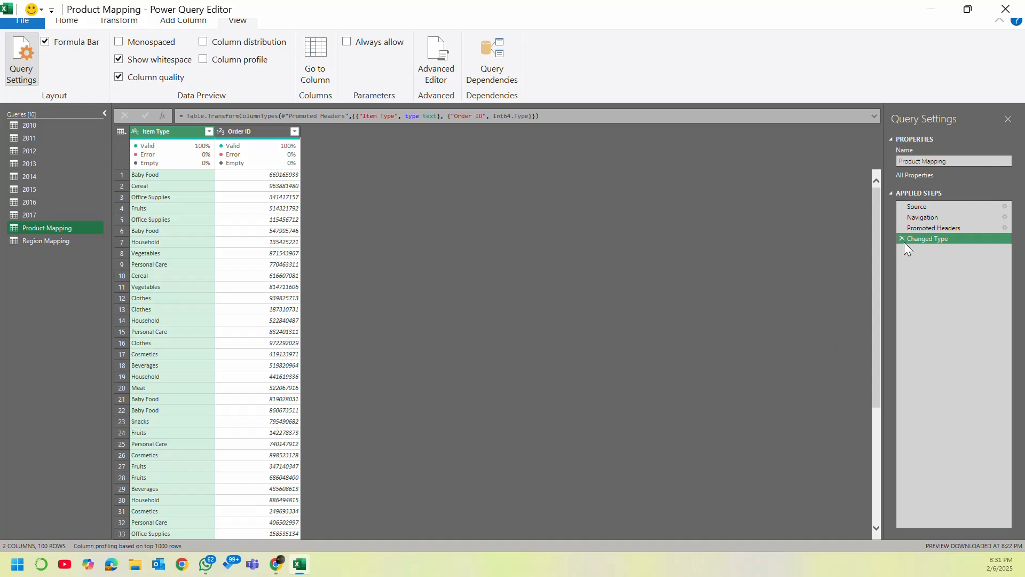
left_click(902, 238)
left_click(902, 228)
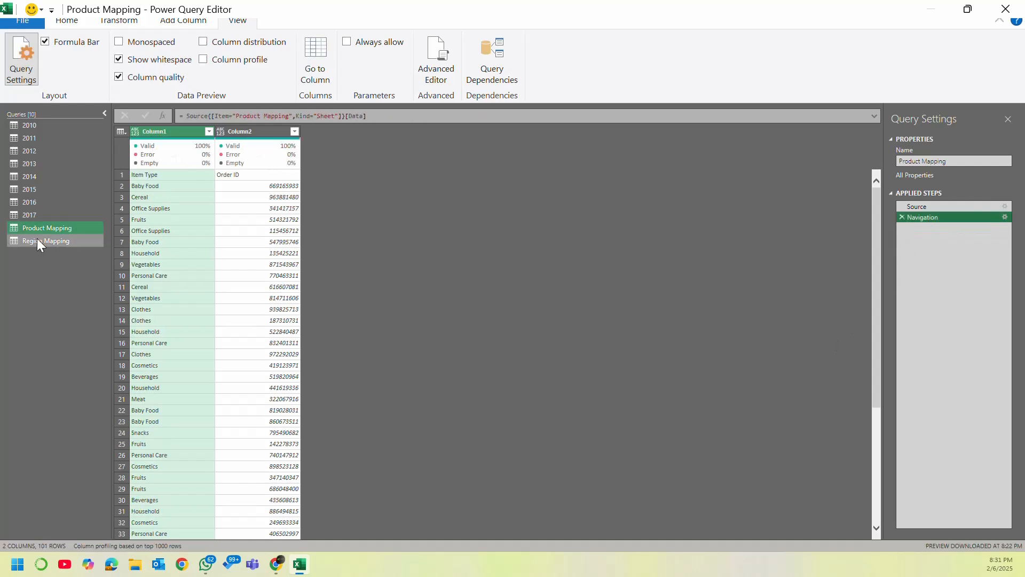
Step: Delete the Changed Type step from the Region Mapping query
left_click(38, 241)
left_click(902, 227)
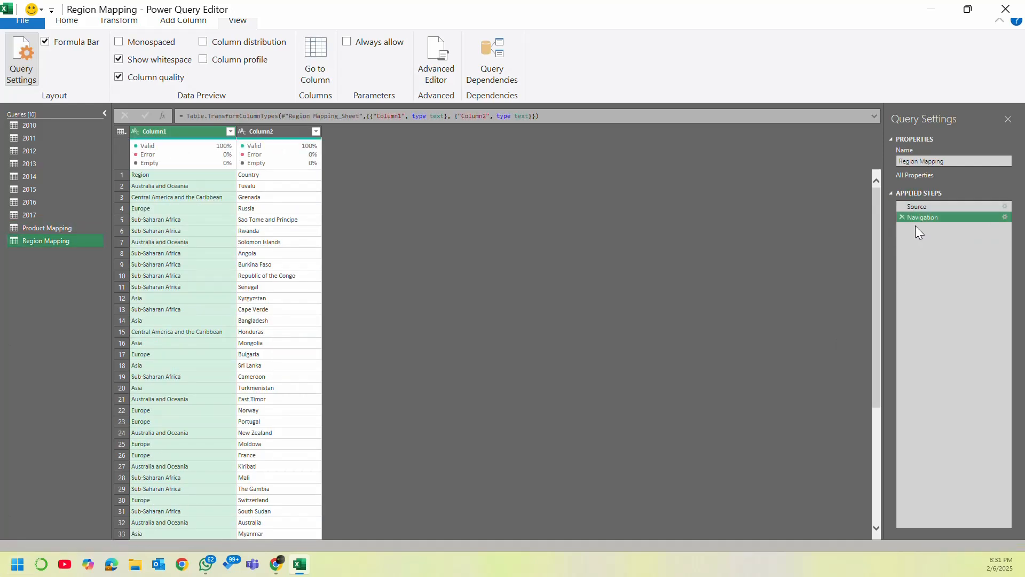
Step: Review the raw columns and first rows of the 2010, 2011, Product Mapping and Region Mapping queries
left_click(41, 228)
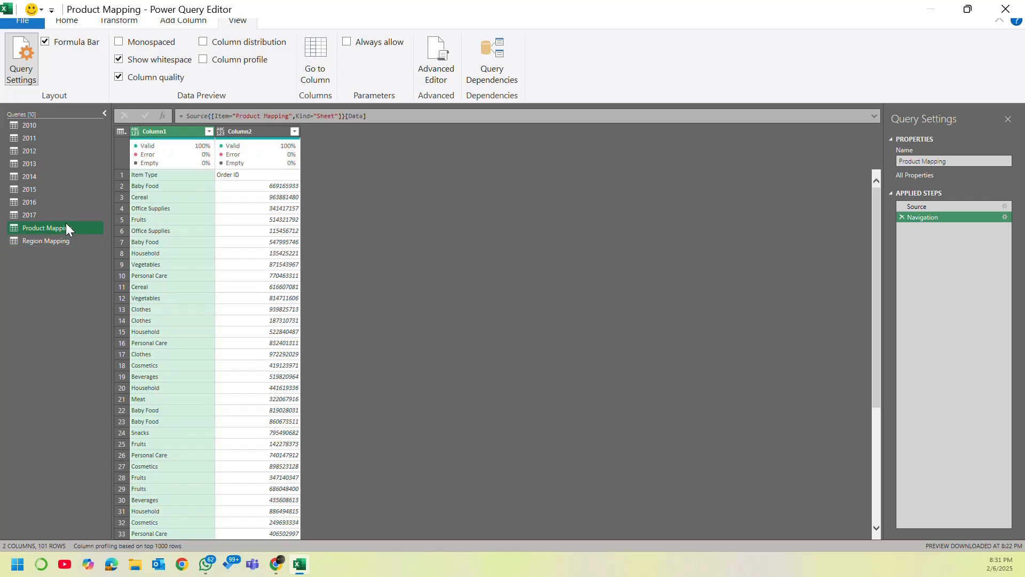
left_click(28, 127)
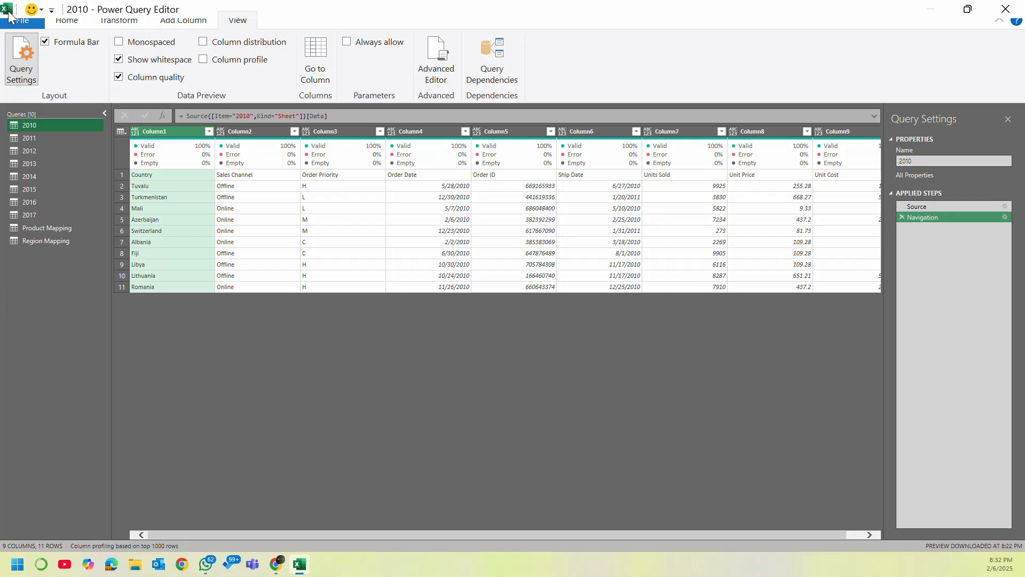
left_click(75, 21)
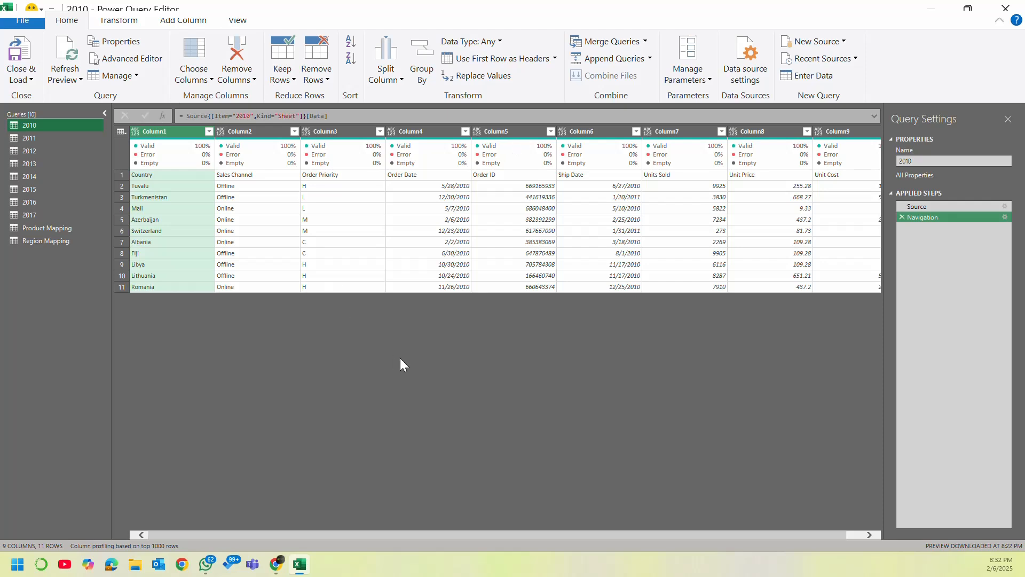
left_click(45, 230)
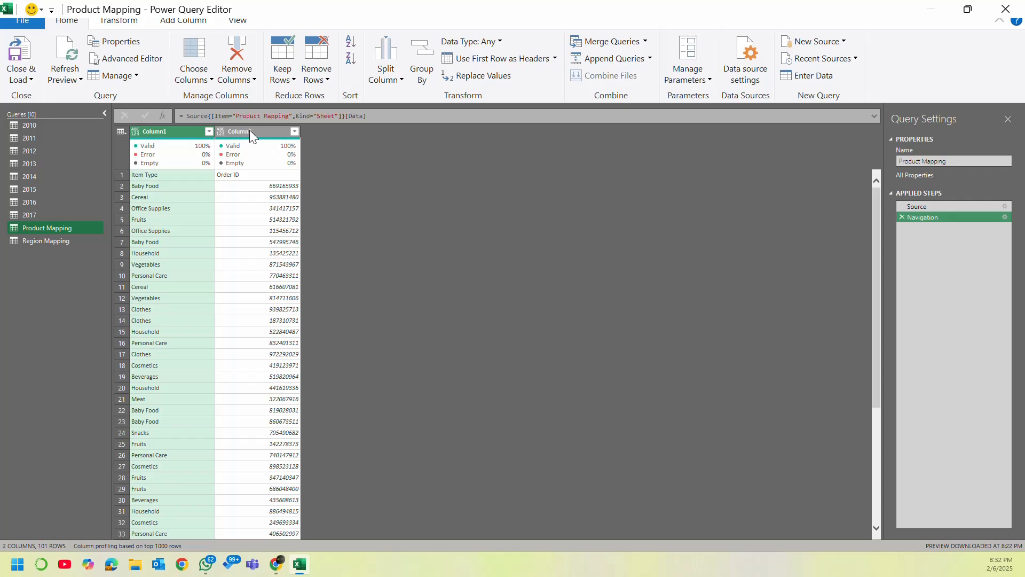
left_click(244, 176)
left_click(159, 174)
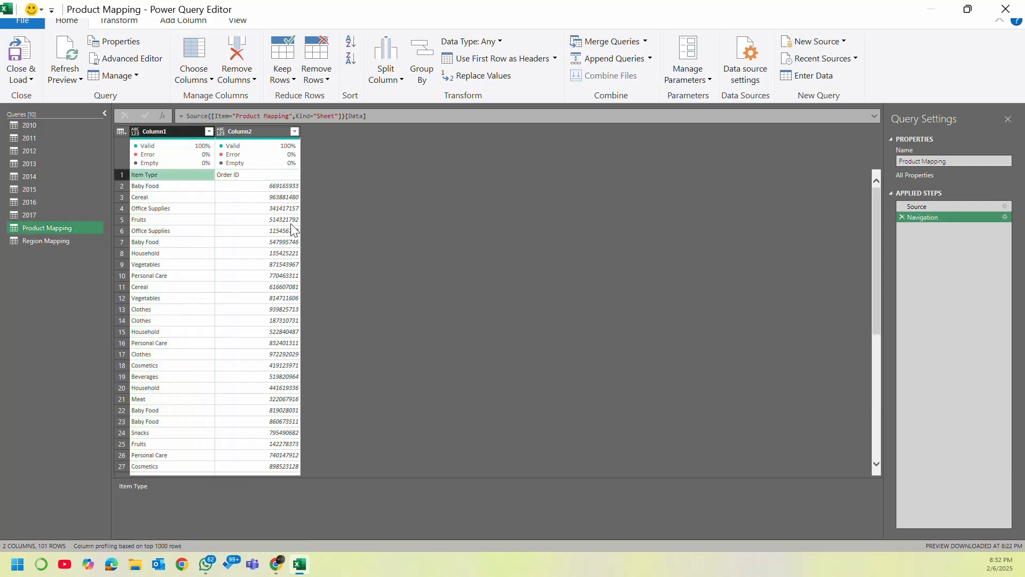
left_click(162, 128)
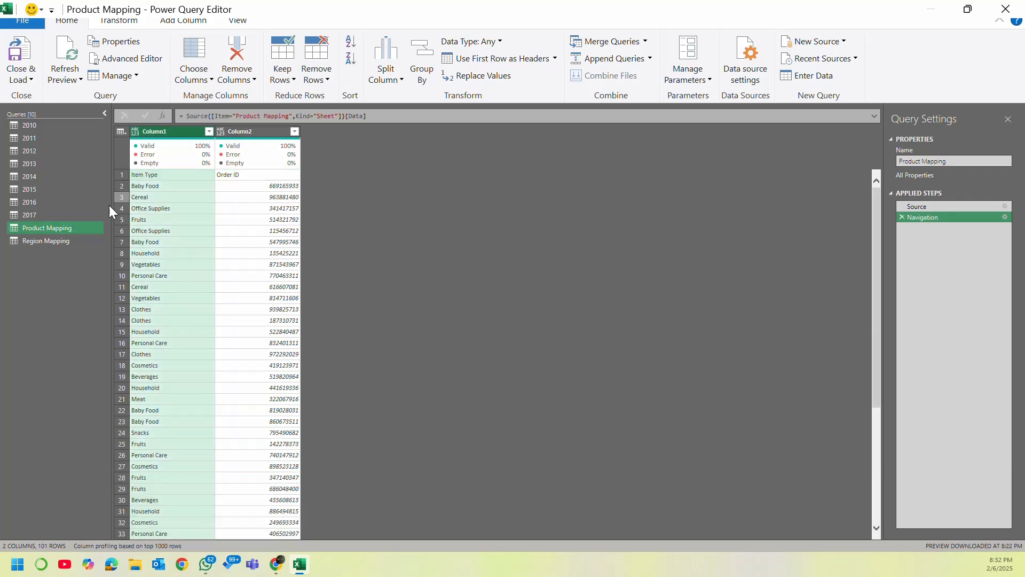
left_click(58, 240)
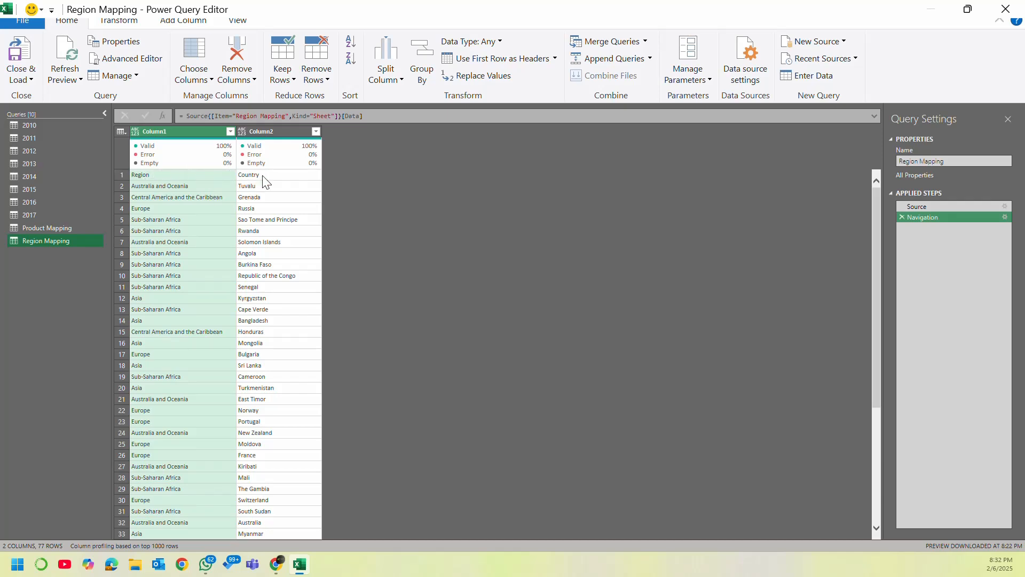
left_click(43, 127)
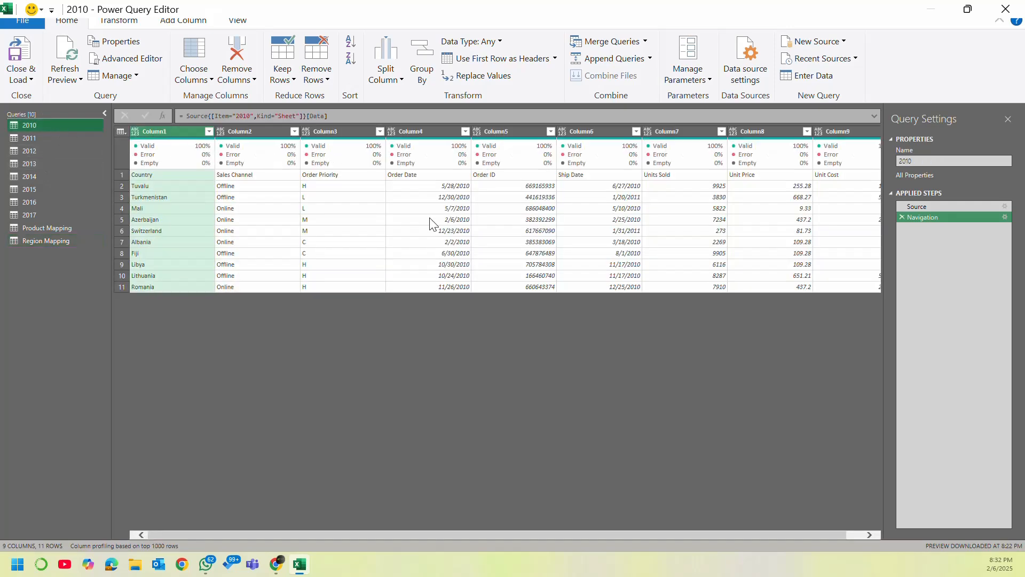
left_click(56, 137)
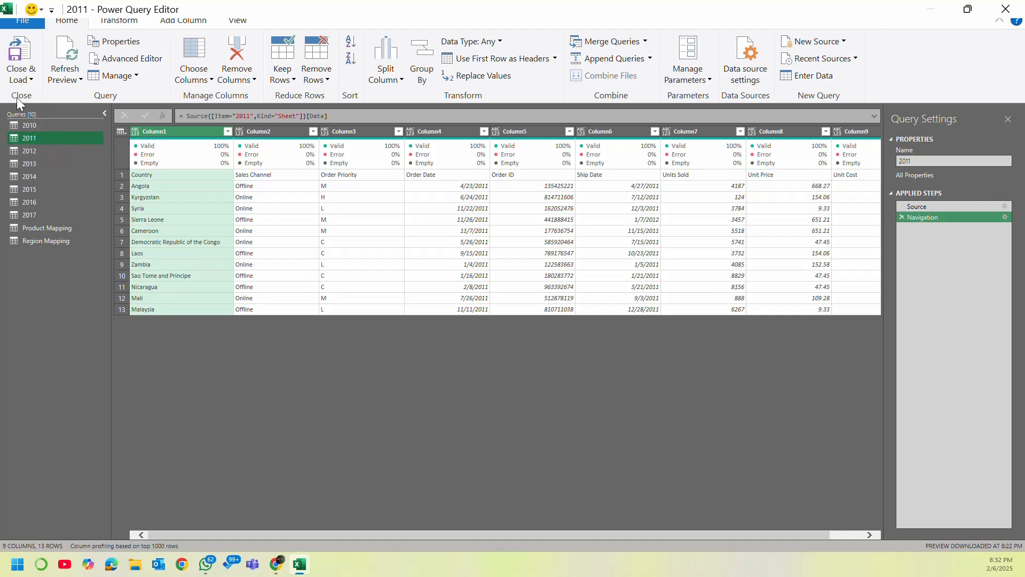
left_click(48, 122)
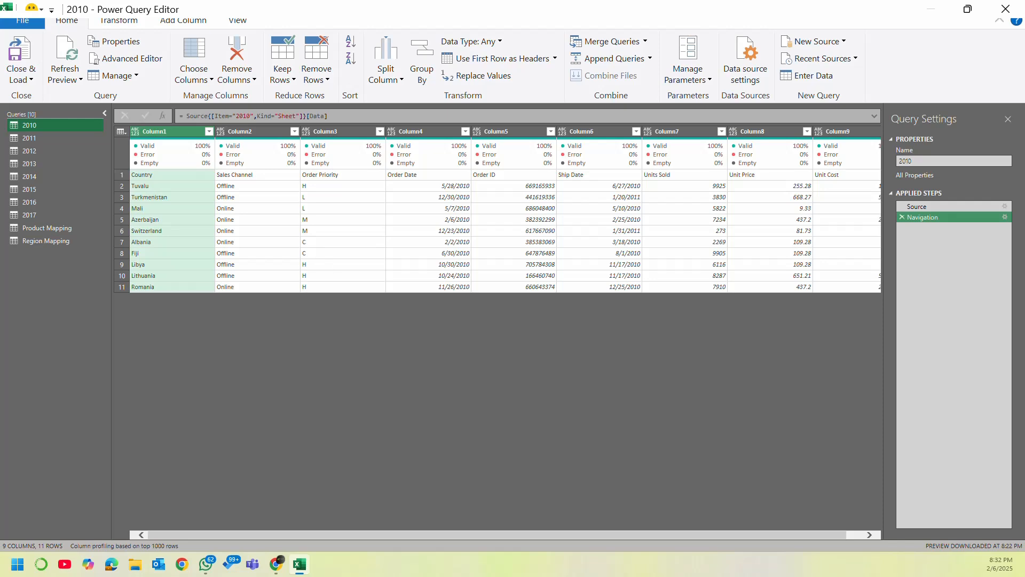
key("alt+Tab")
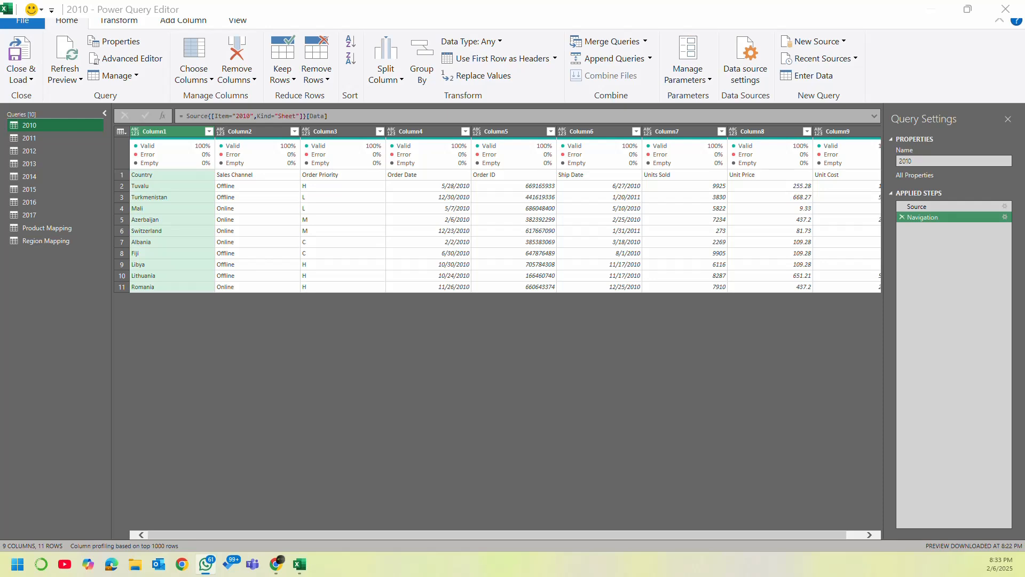
key("alt+Tab")
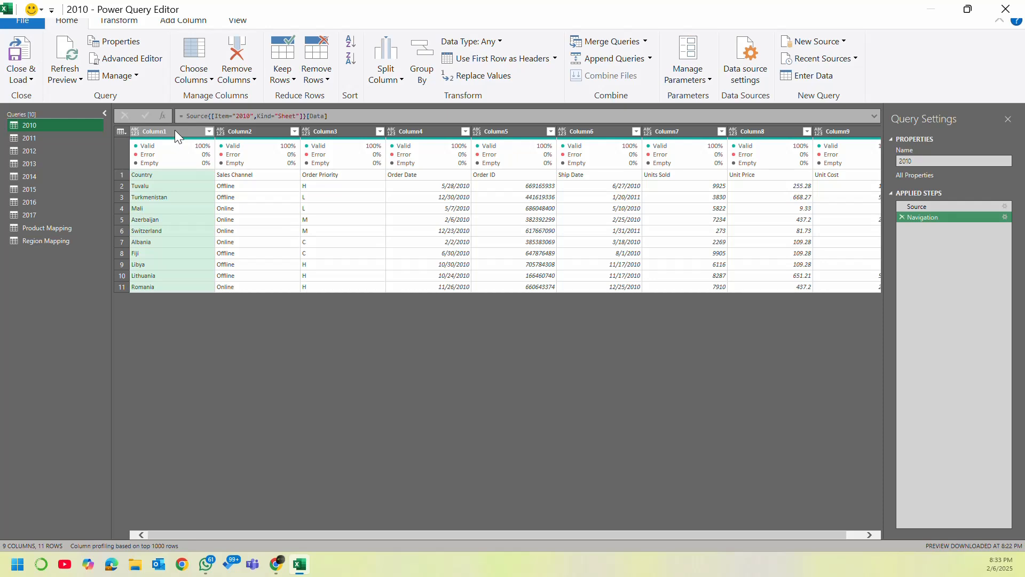
Step: Examine the commands available for the whole table in the 2010 query
left_click(123, 133)
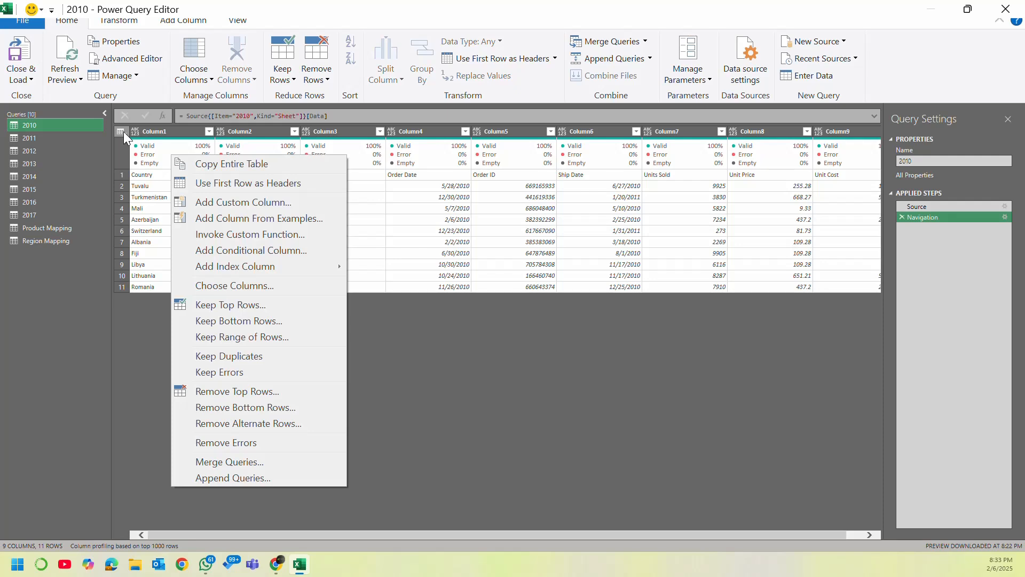
left_click(123, 130)
left_click(121, 130)
left_click(120, 133)
left_click(120, 133)
left_click(119, 132)
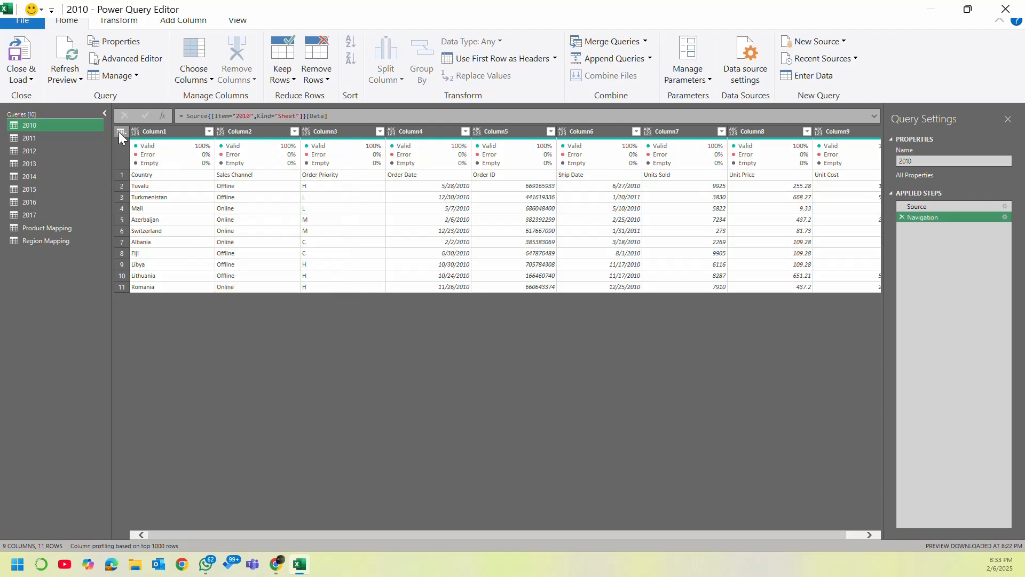
left_click(119, 132)
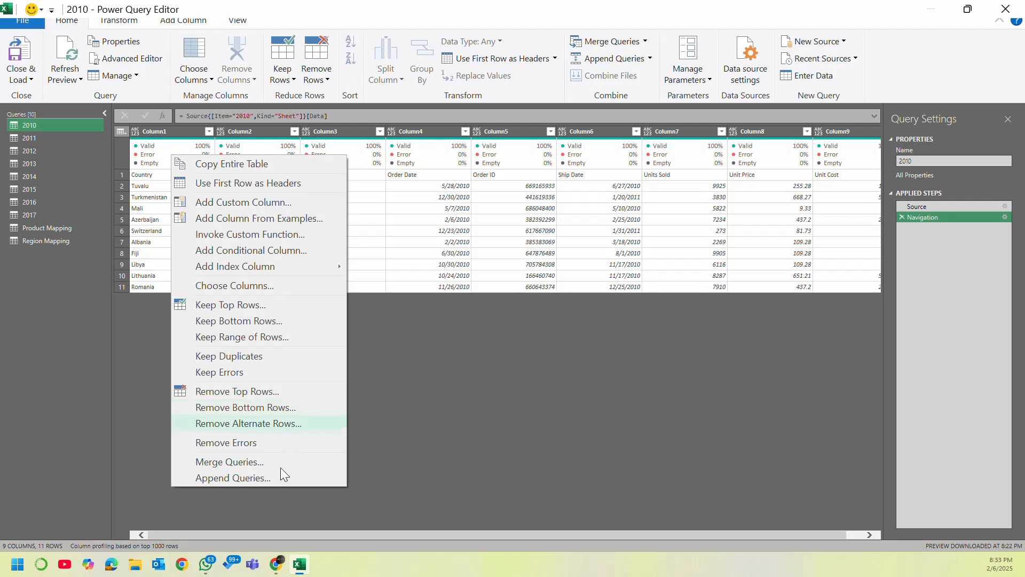
left_click(475, 363)
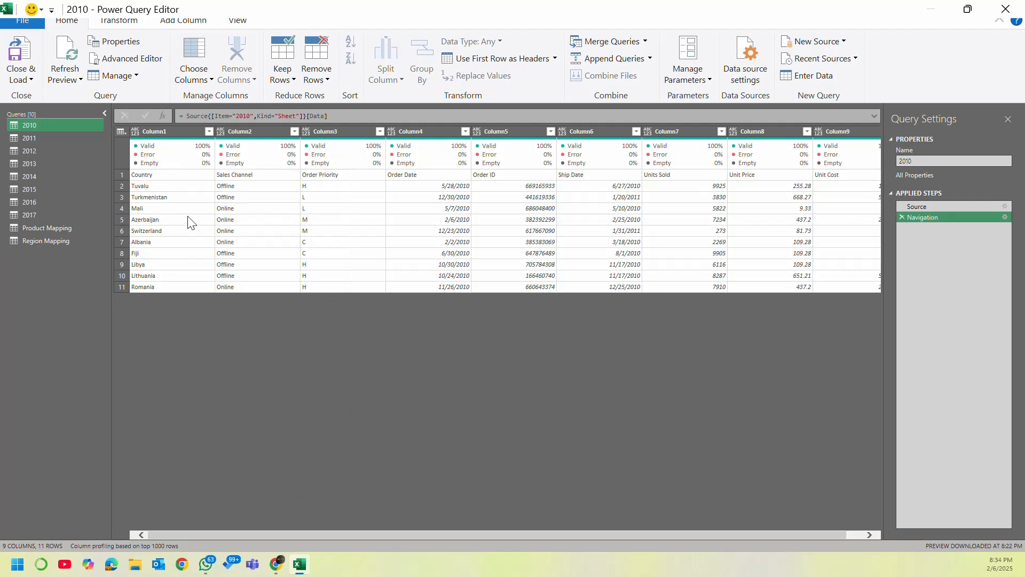
Step: Examine the generic column names of the 2010 query against the field names in its first row
left_click(187, 132)
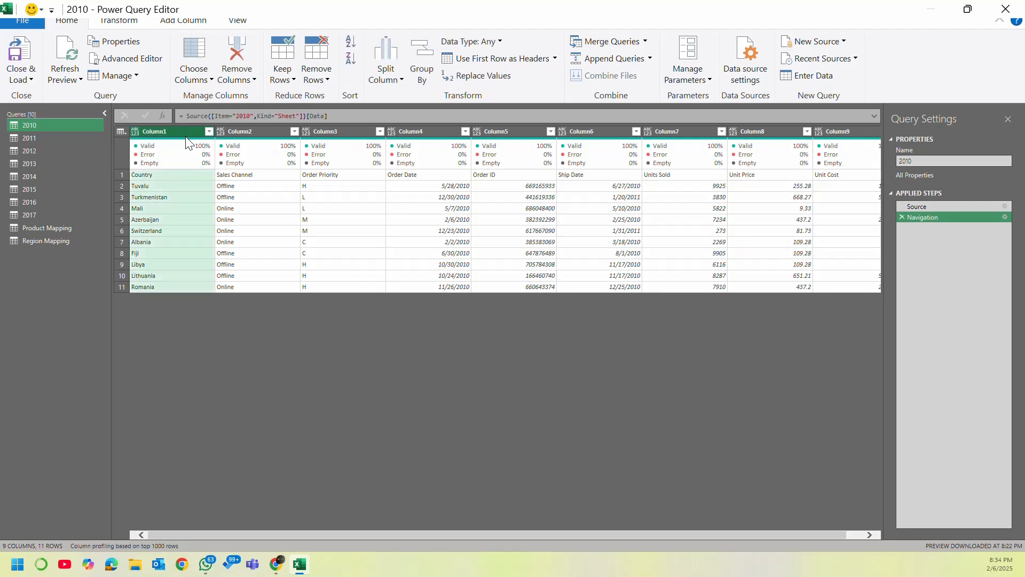
left_click(257, 133)
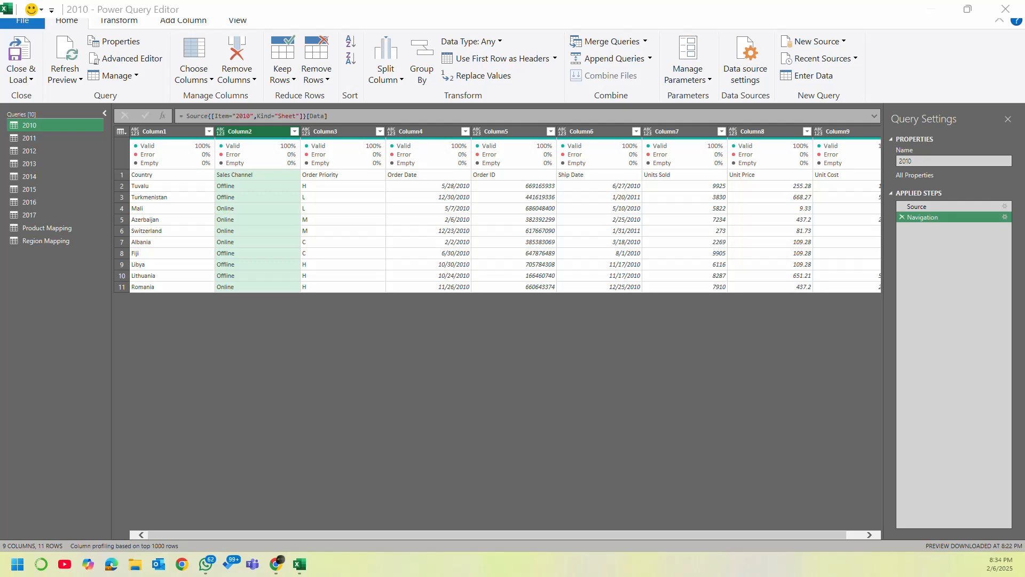
left_click(308, 134)
left_click(328, 129)
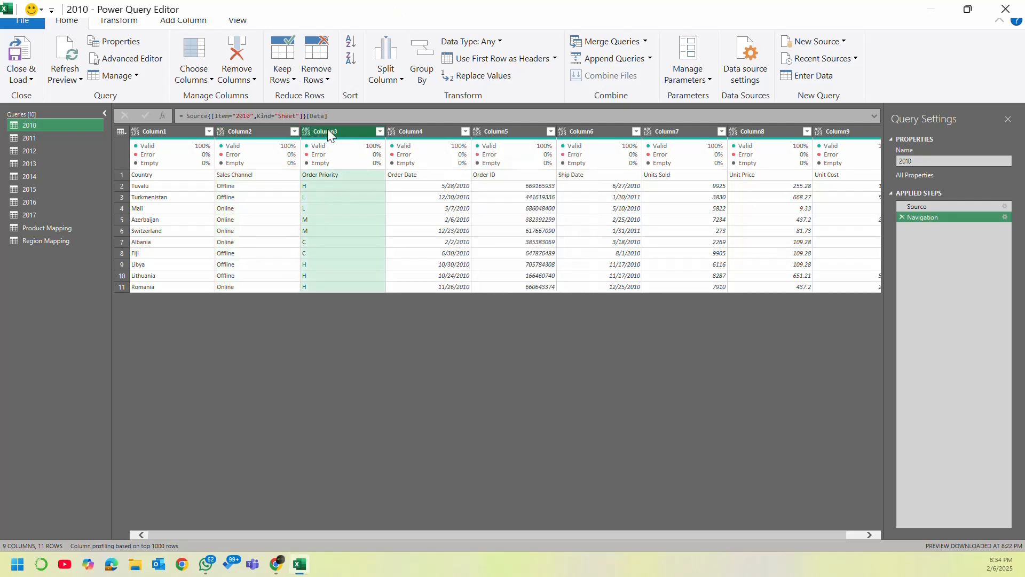
left_click(232, 130)
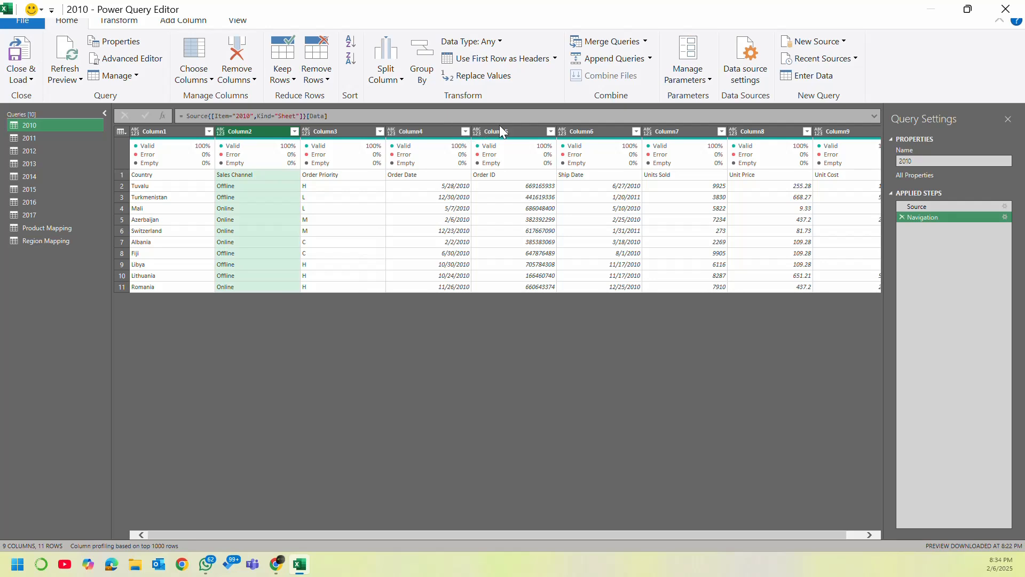
left_click(484, 131)
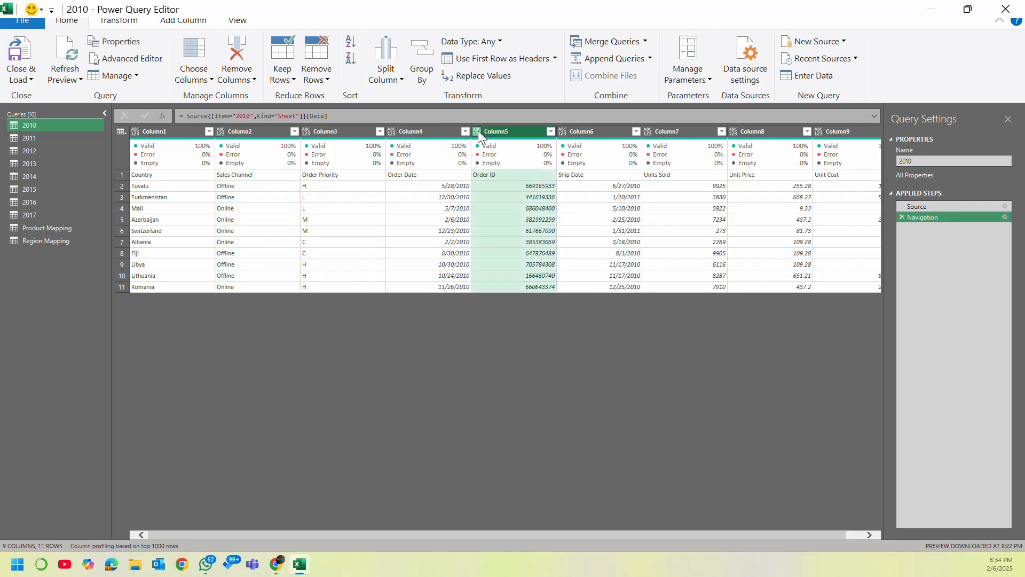
left_click(180, 130)
mouse_move(183, 157)
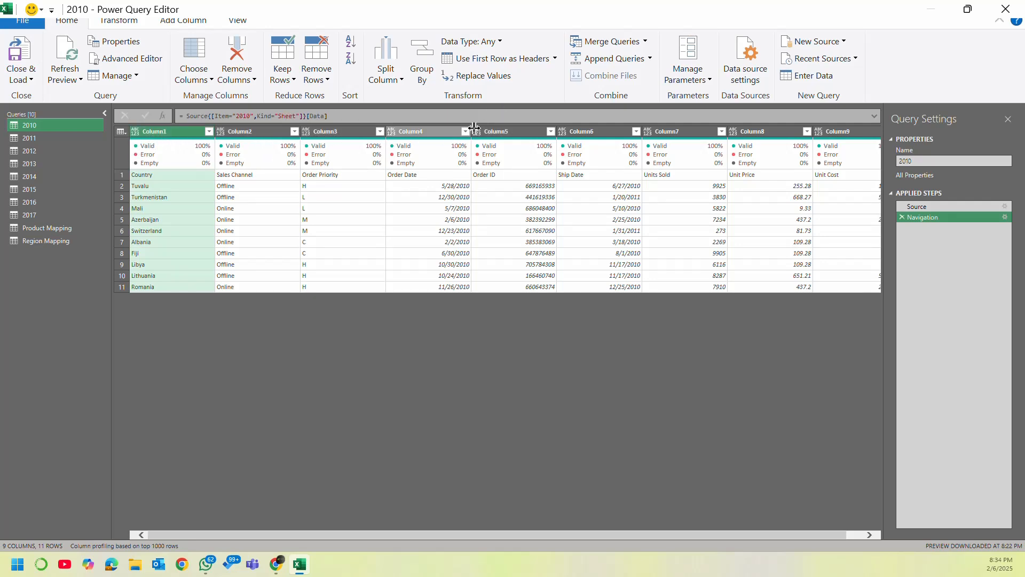
left_click(125, 175)
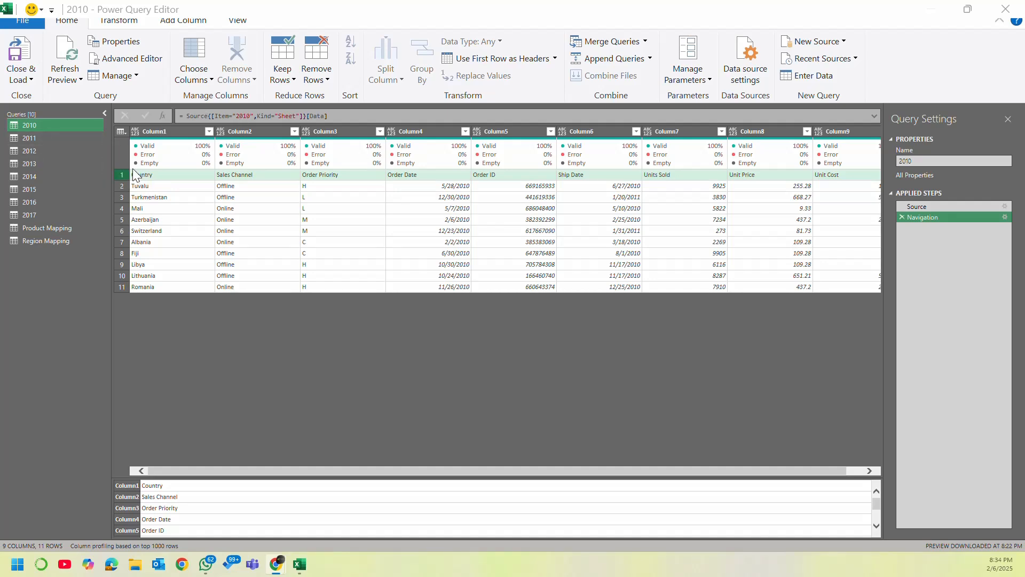
left_click(295, 350)
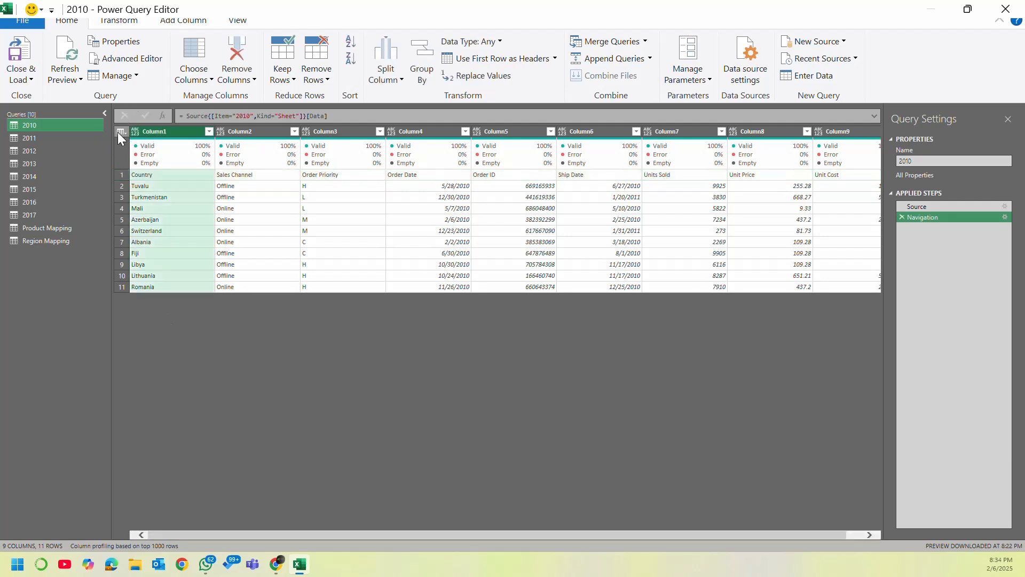
Step: Use the first row as headers in the 2010 query and check the columns across the table
left_click(123, 131)
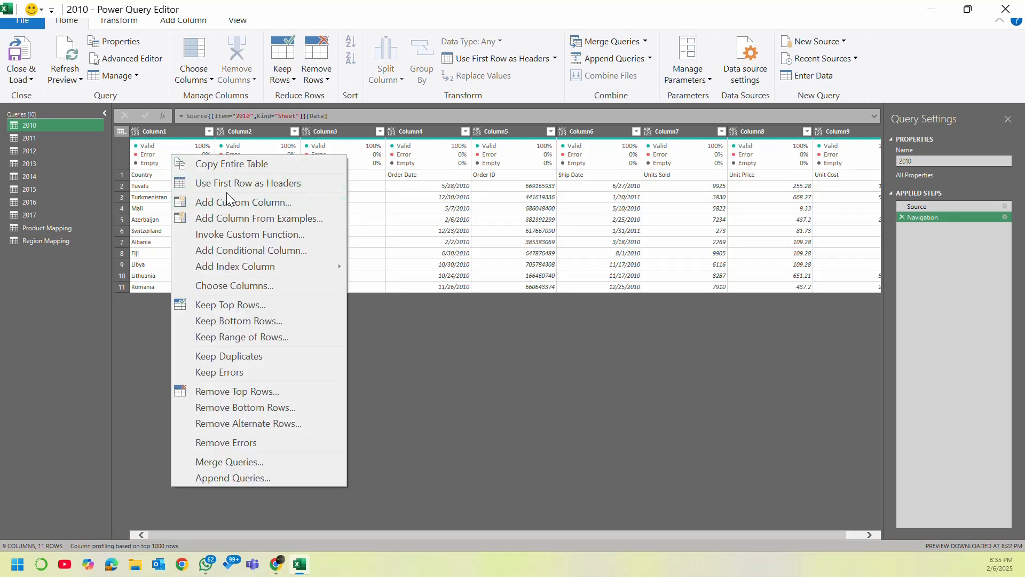
left_click(306, 184)
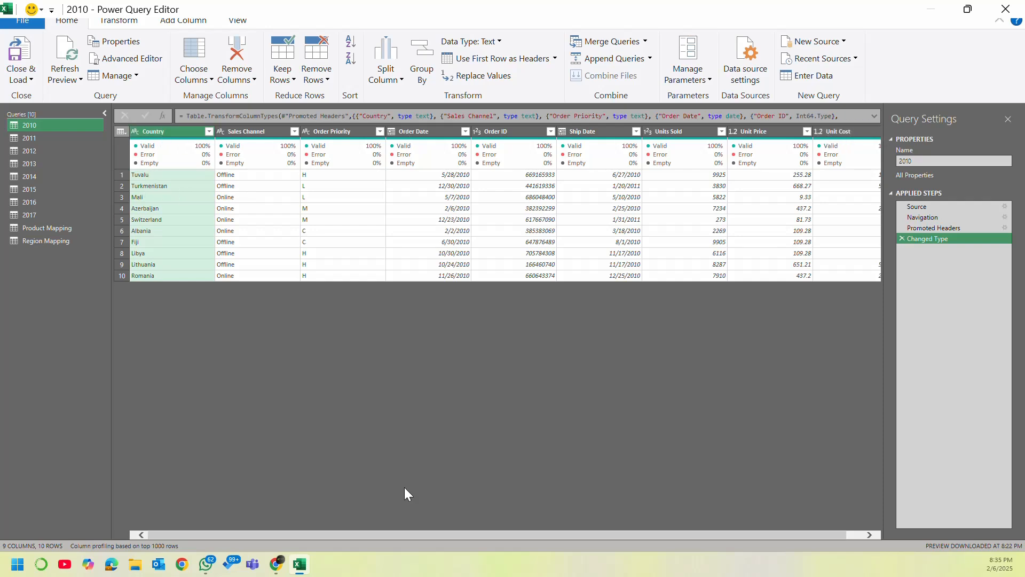
left_click_drag(418, 536, 537, 518)
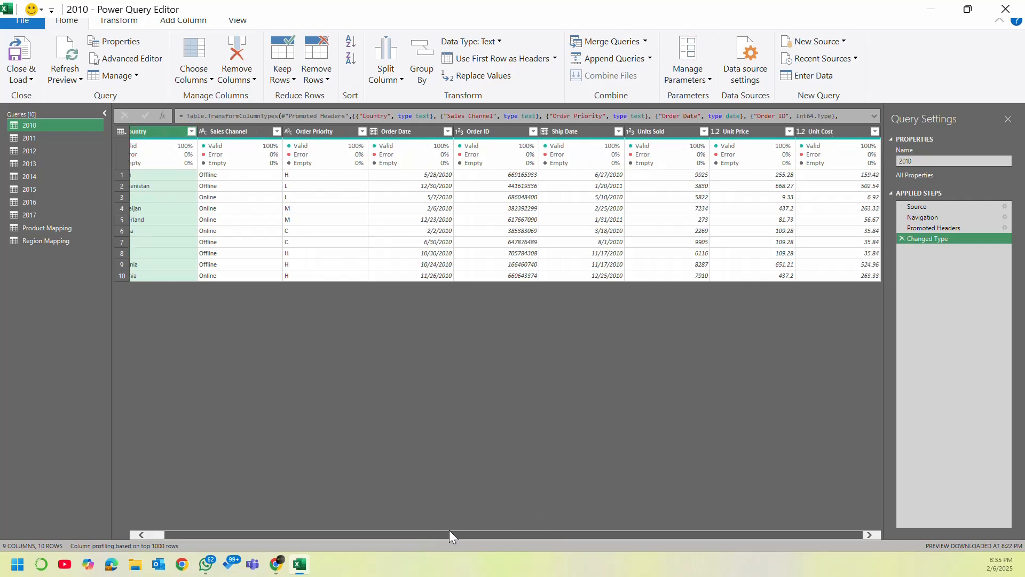
left_click_drag(449, 535, 284, 537)
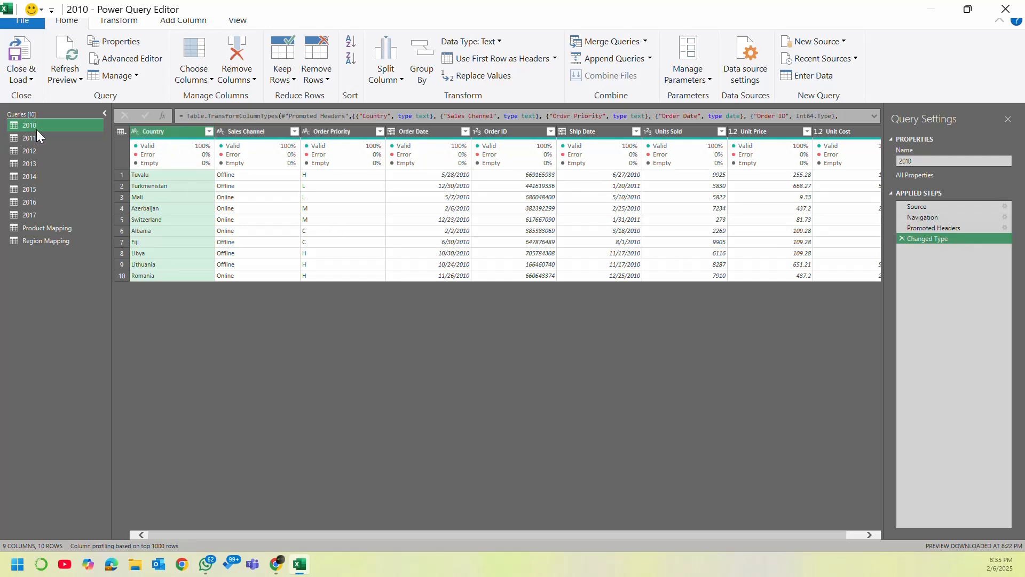
Step: Examine the whole-table commands and the header promotion type options of the Promoted Headers step in the 2010 query
left_click(119, 131)
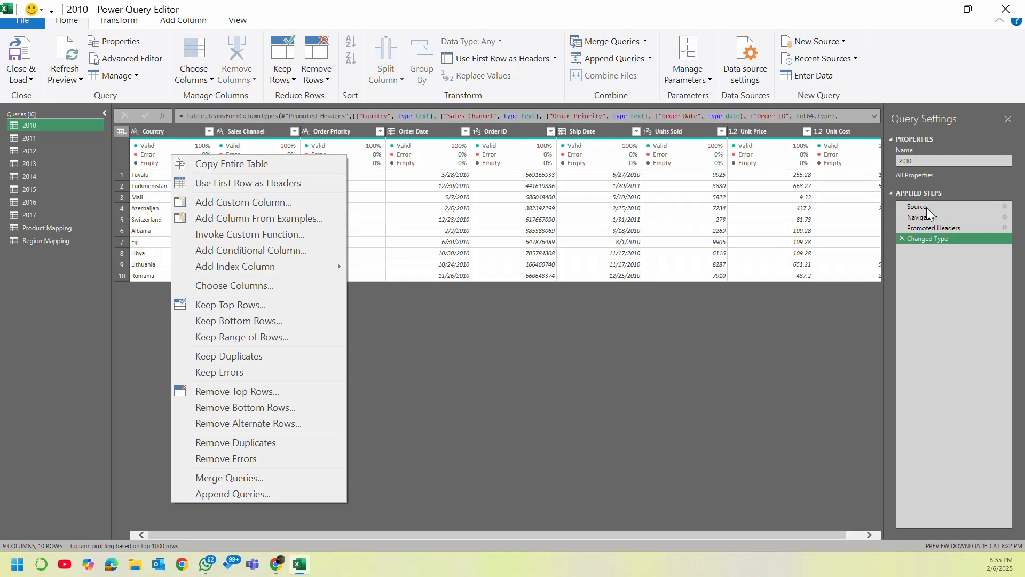
left_click(968, 226)
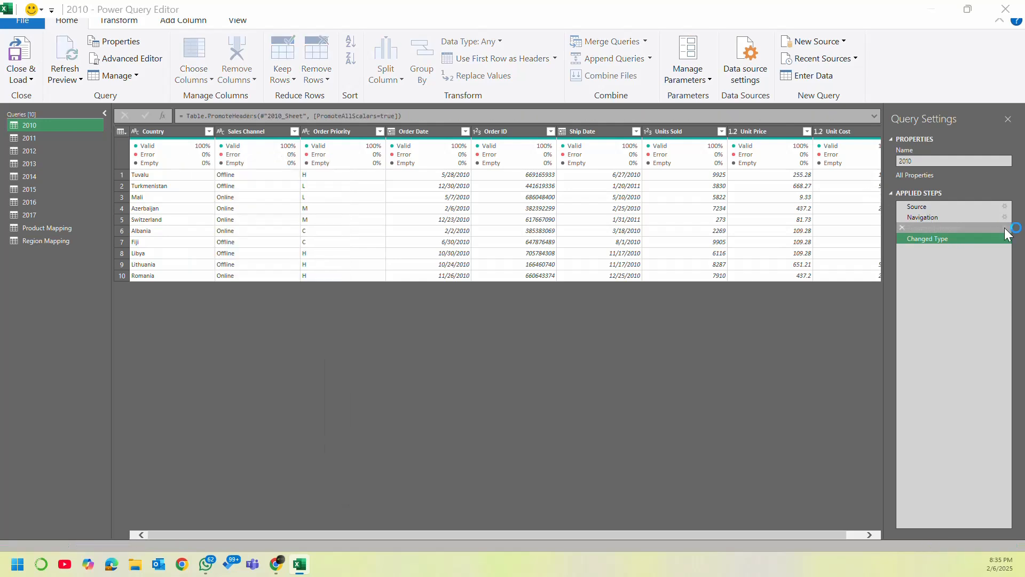
left_click(1005, 228)
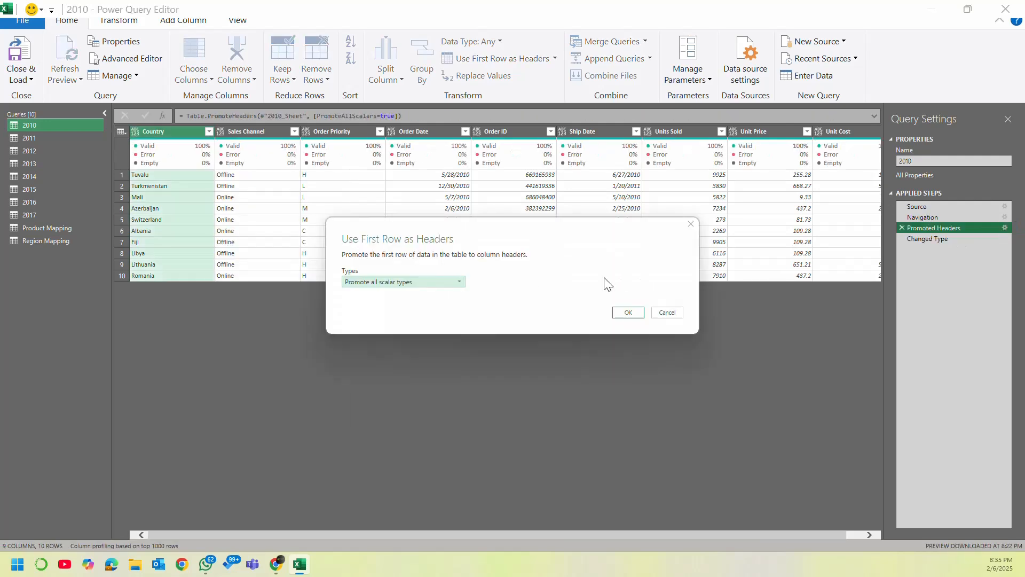
left_click(667, 312)
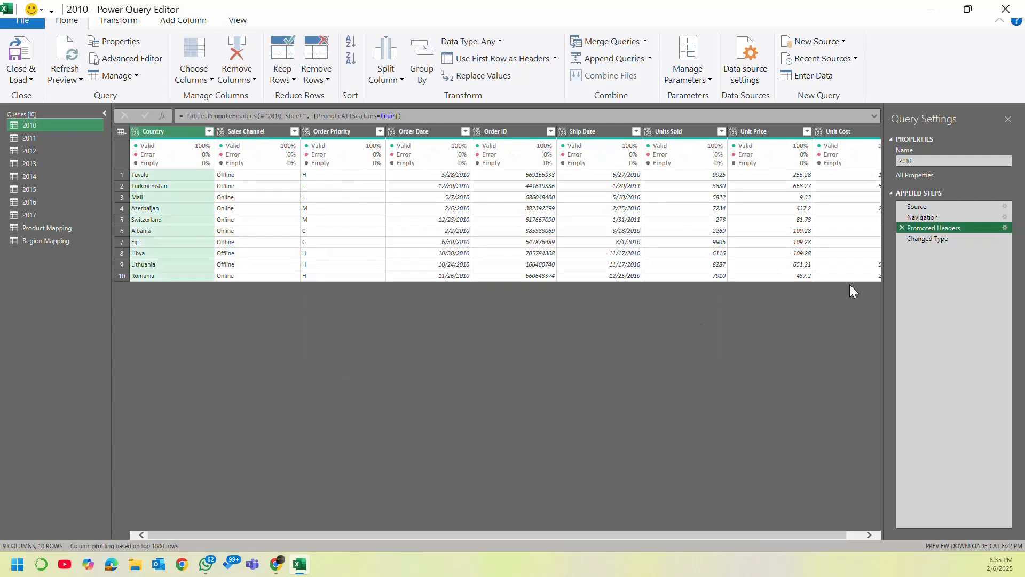
left_click(1005, 228)
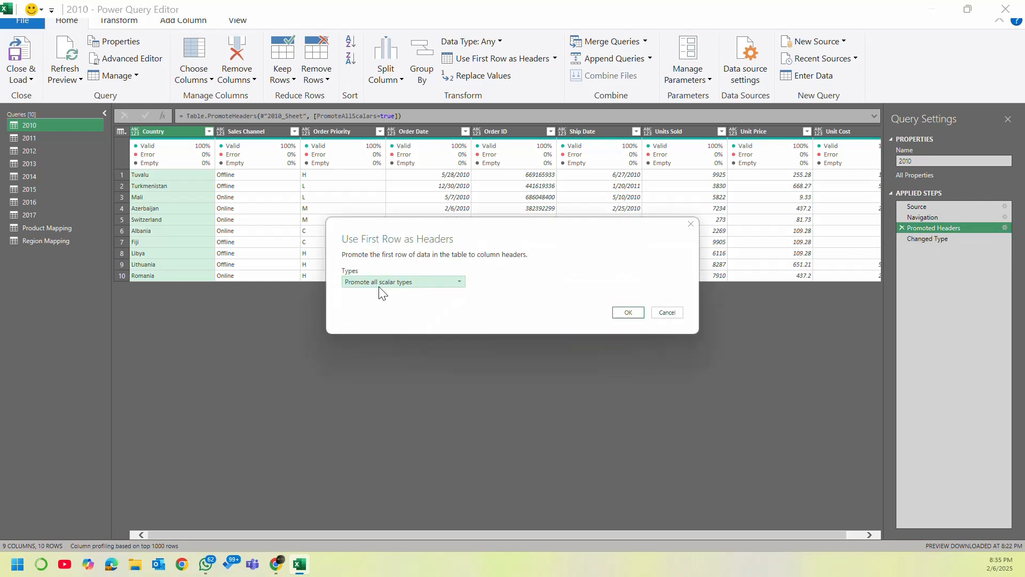
left_click(404, 282)
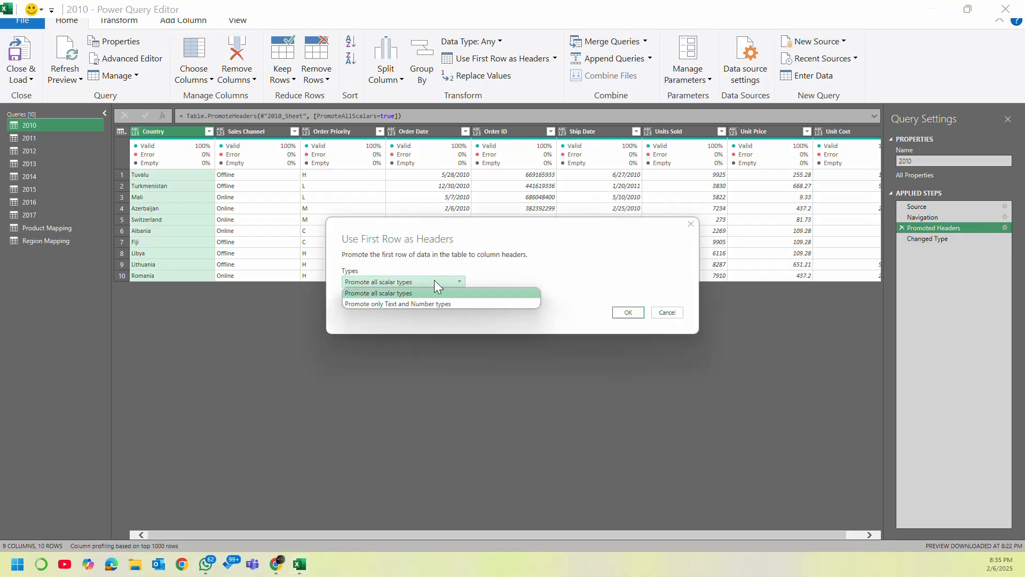
left_click(516, 268)
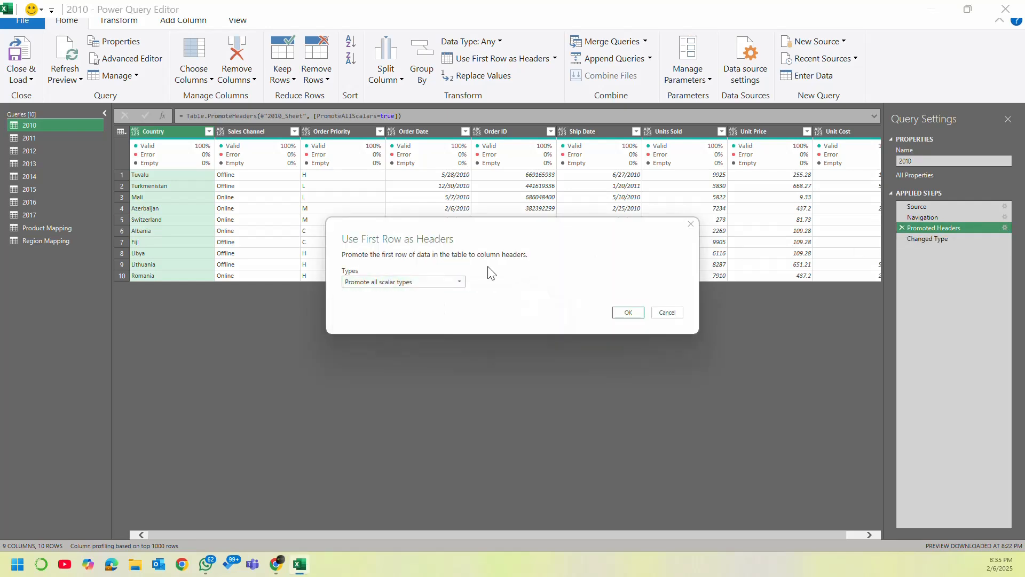
left_click(667, 312)
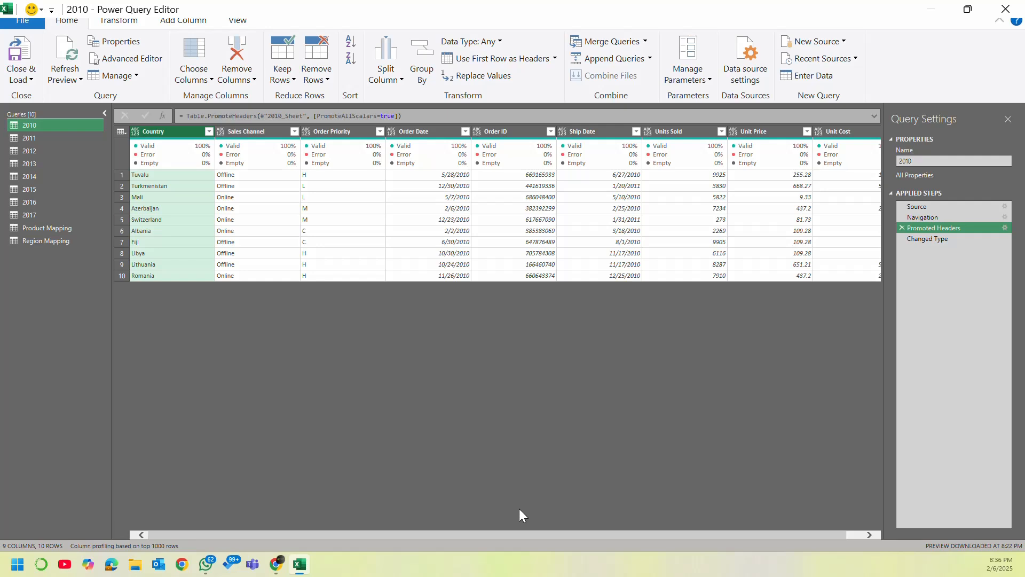
Step: Set the Country column's data type to Text as an intermediate step inserted after Promoted Headers
left_click(135, 132)
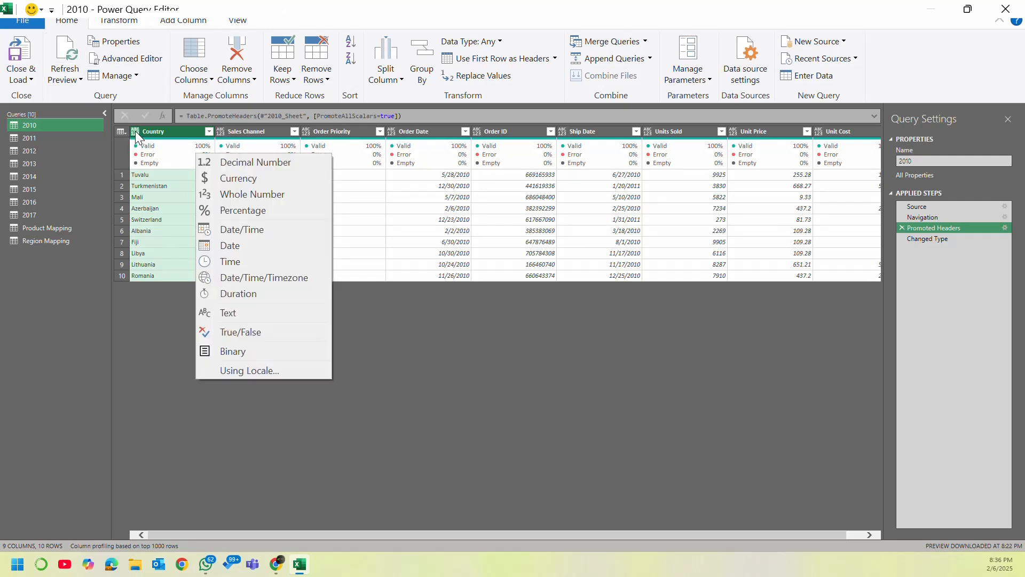
left_click(158, 130)
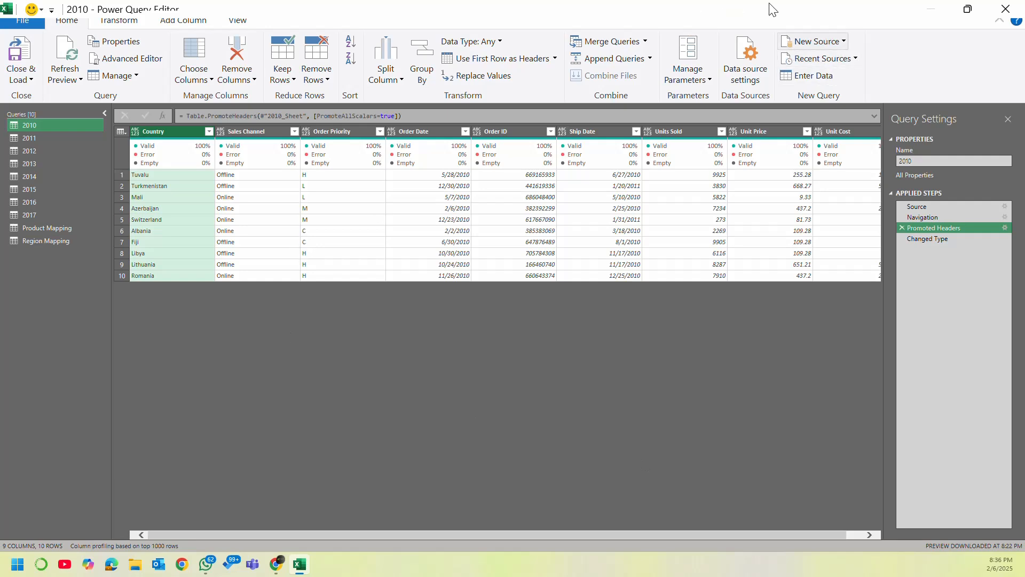
left_click(135, 132)
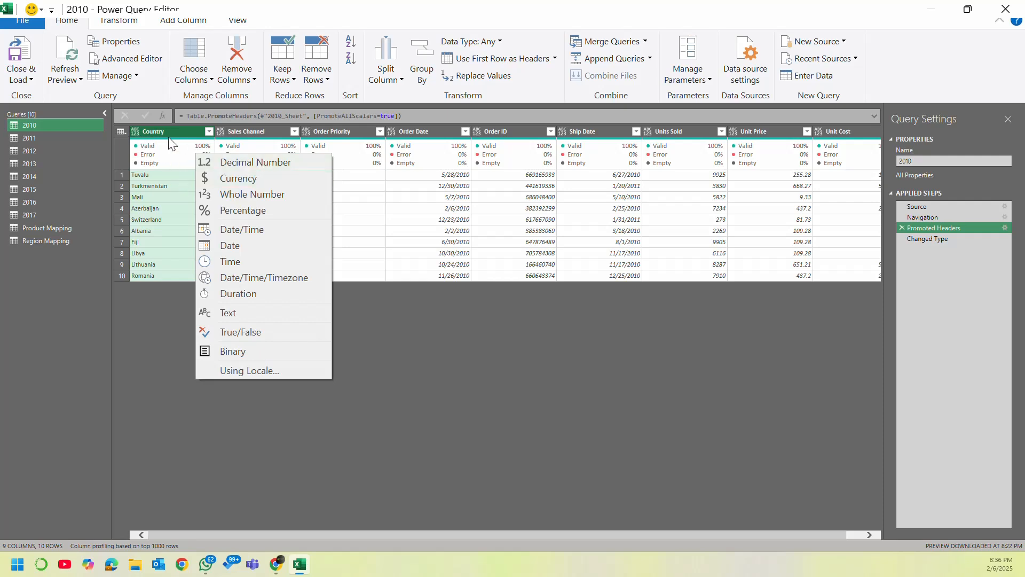
left_click(255, 314)
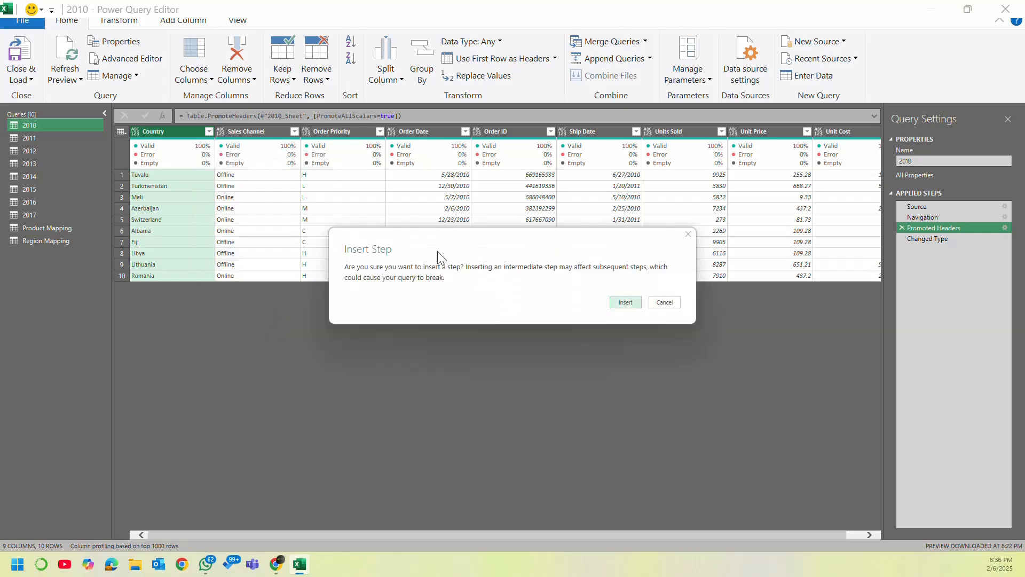
left_click(629, 303)
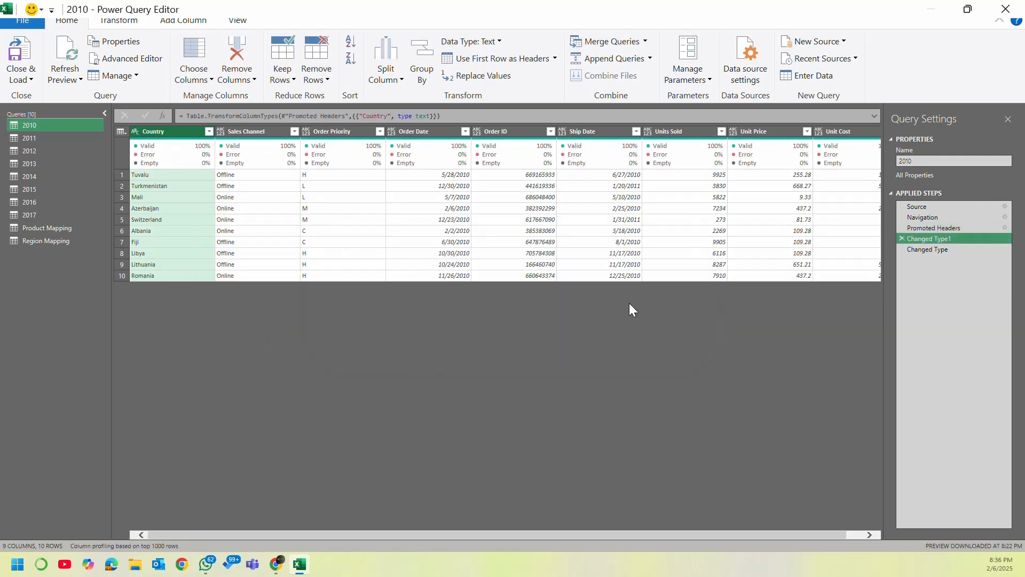
Step: Check the applied steps of the 2010 query and delete both type-change steps that follow Promoted Headers
left_click(922, 248)
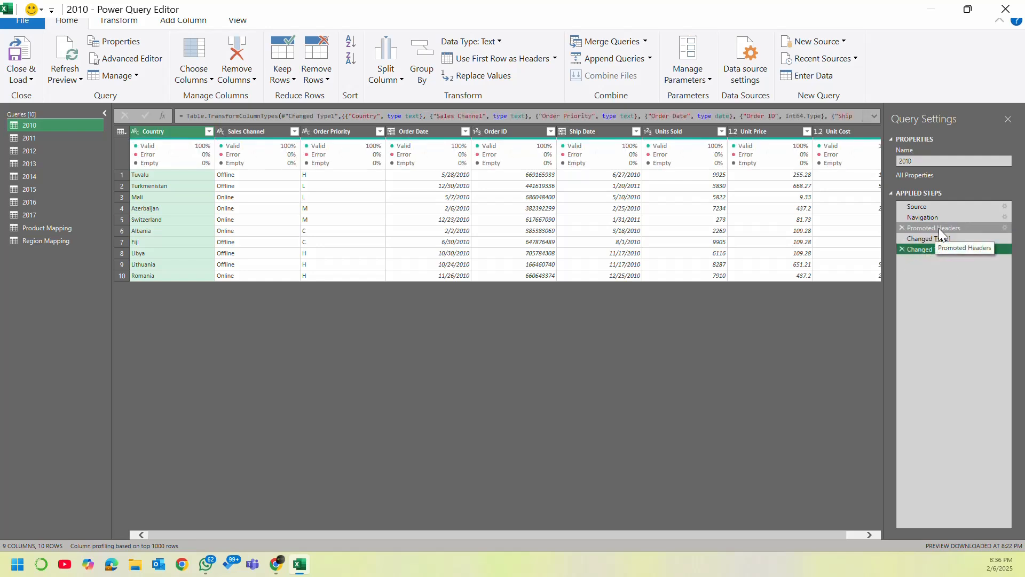
left_click(939, 228)
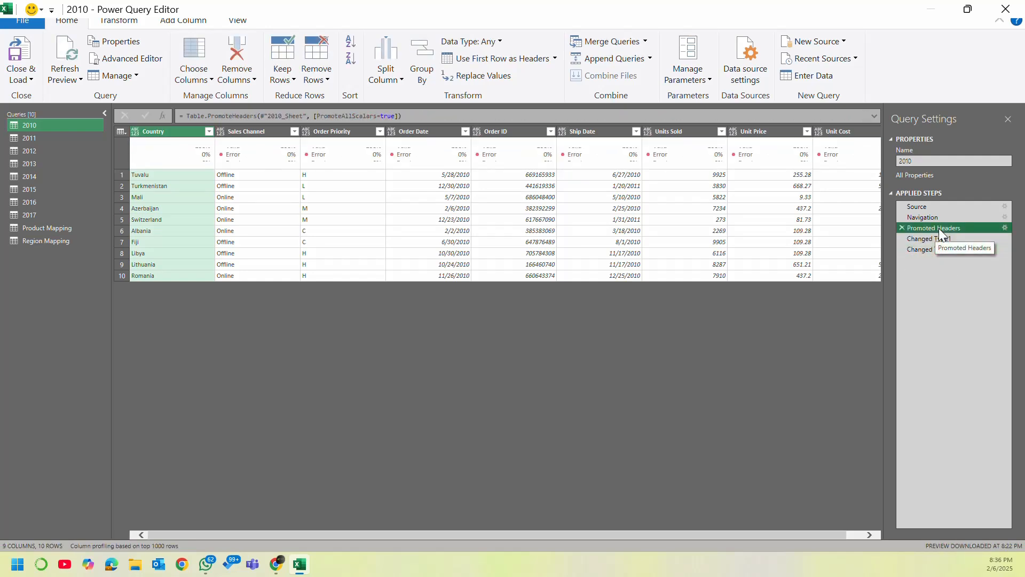
left_click(902, 249)
left_click(902, 238)
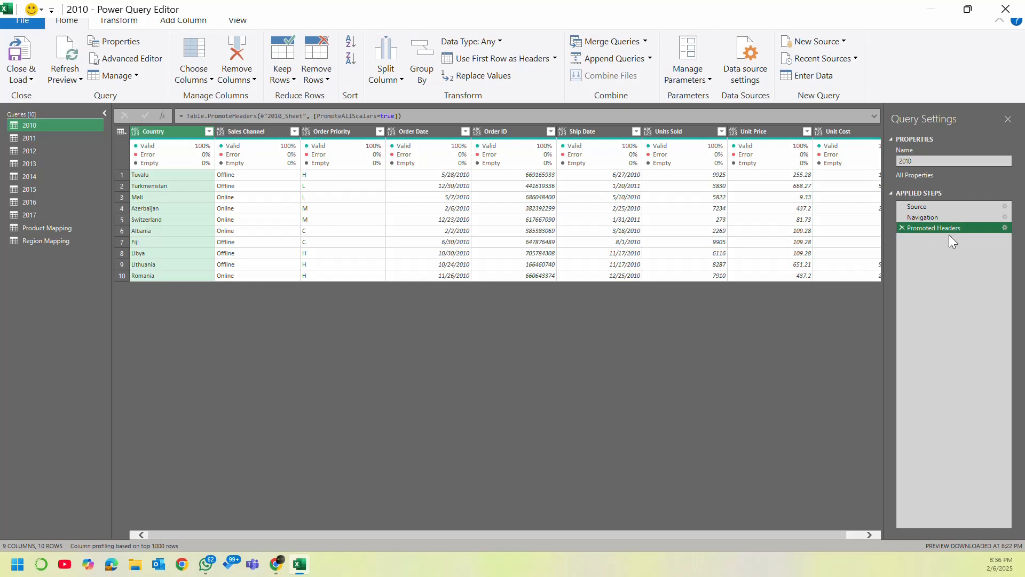
Step: Examine the commands for the whole 2010 table and the data types offered for the Country column
left_click(122, 131)
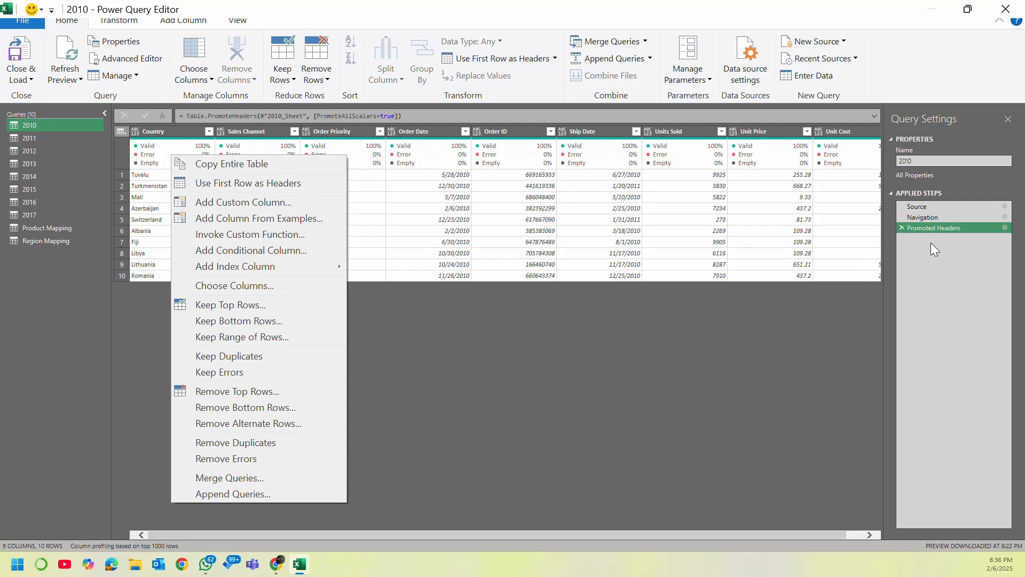
left_click(946, 241)
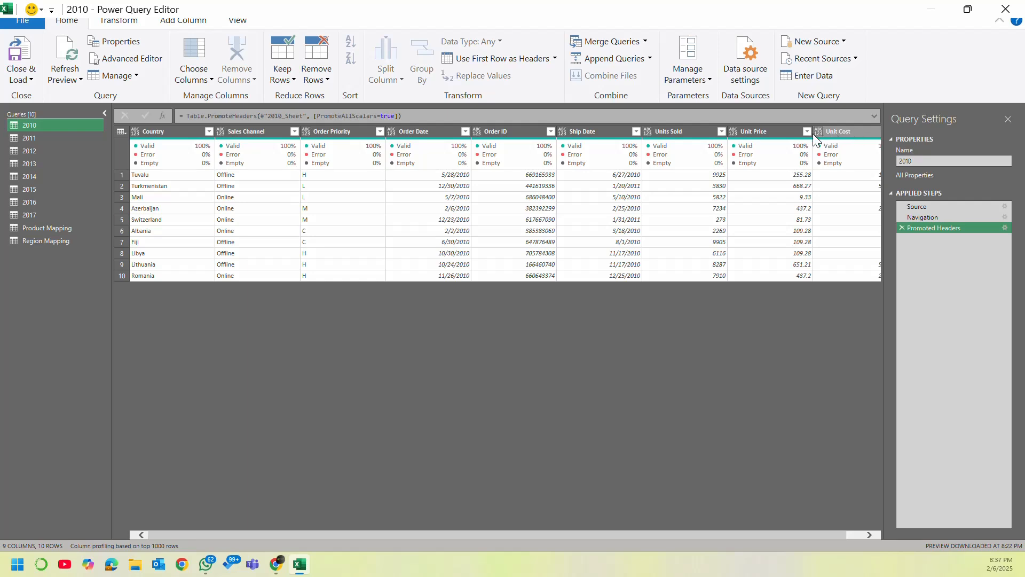
left_click(149, 130)
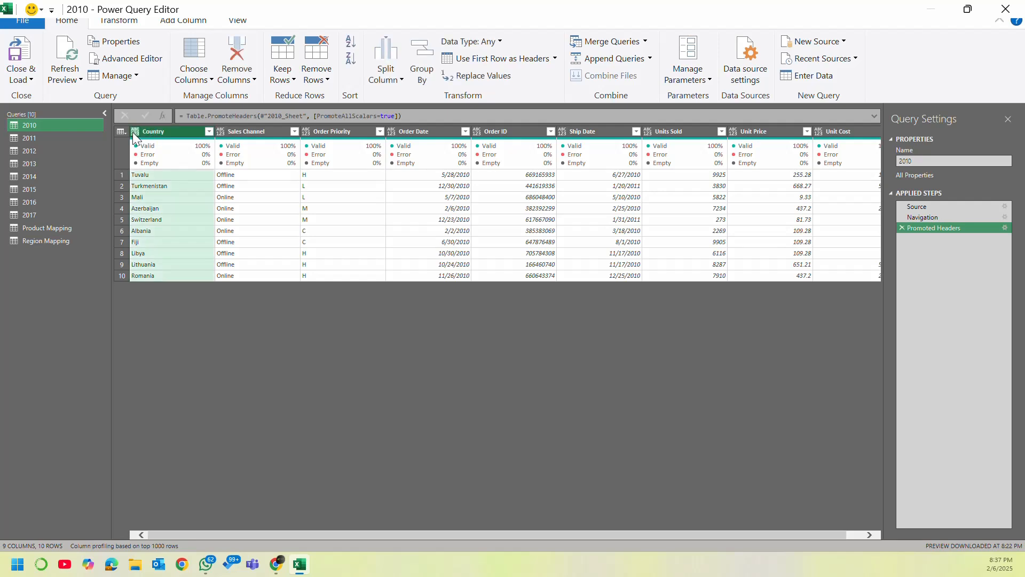
left_click(134, 134)
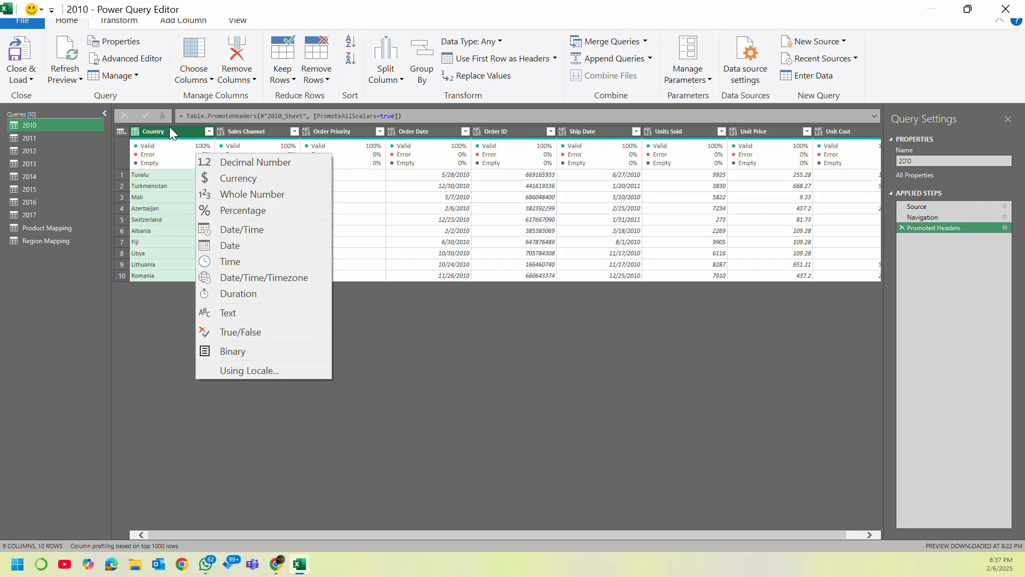
left_click(166, 130)
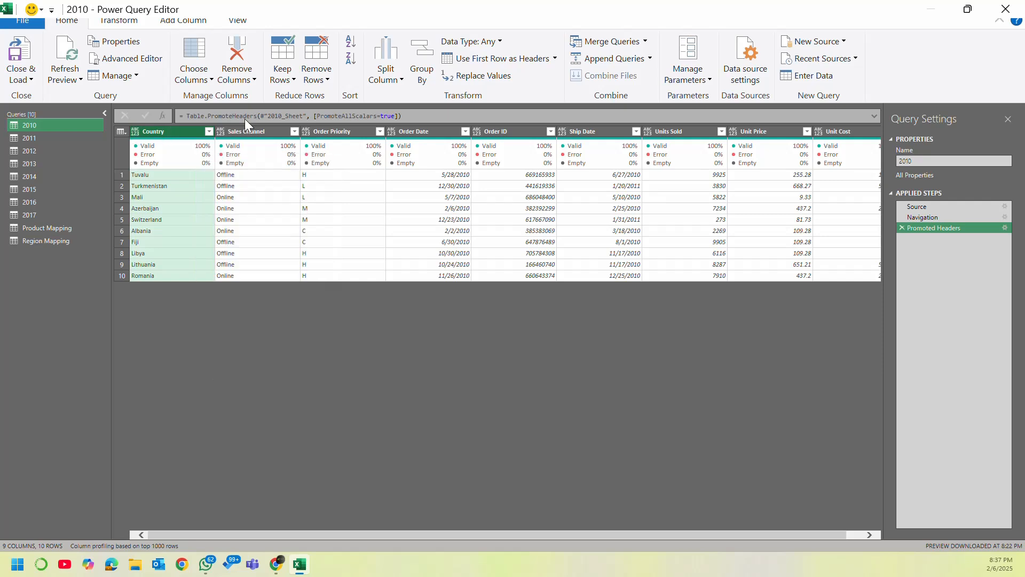
Step: Try the Whole Number data type on the Order ID column, and remove that type change from the applied steps
left_click(514, 131)
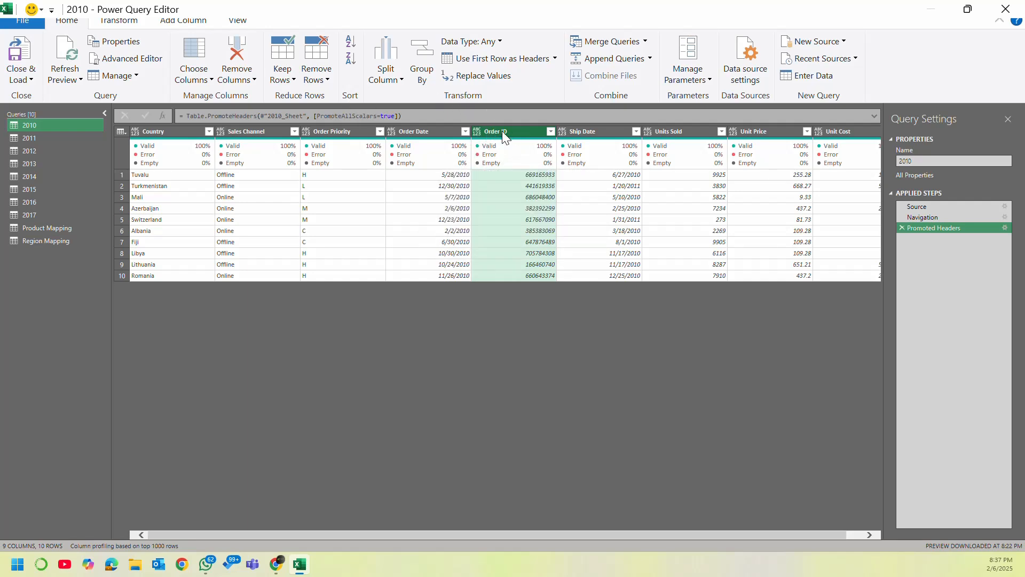
left_click(480, 132)
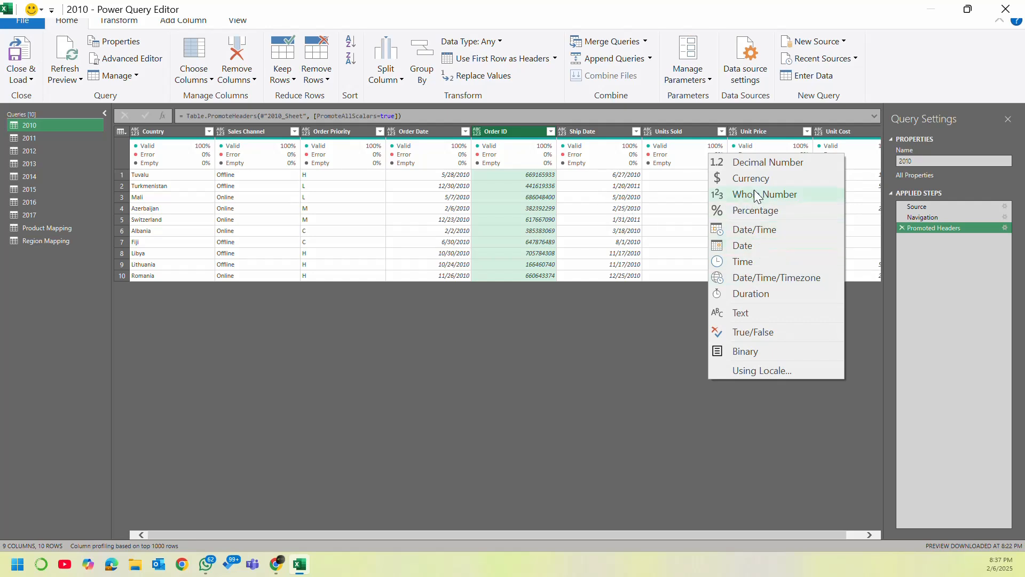
left_click(749, 194)
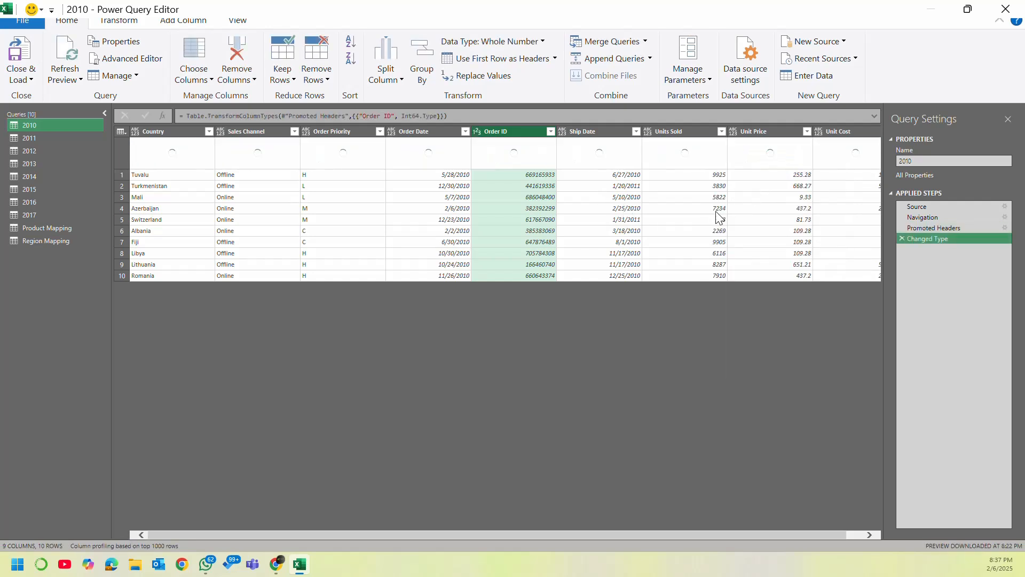
left_click(902, 238)
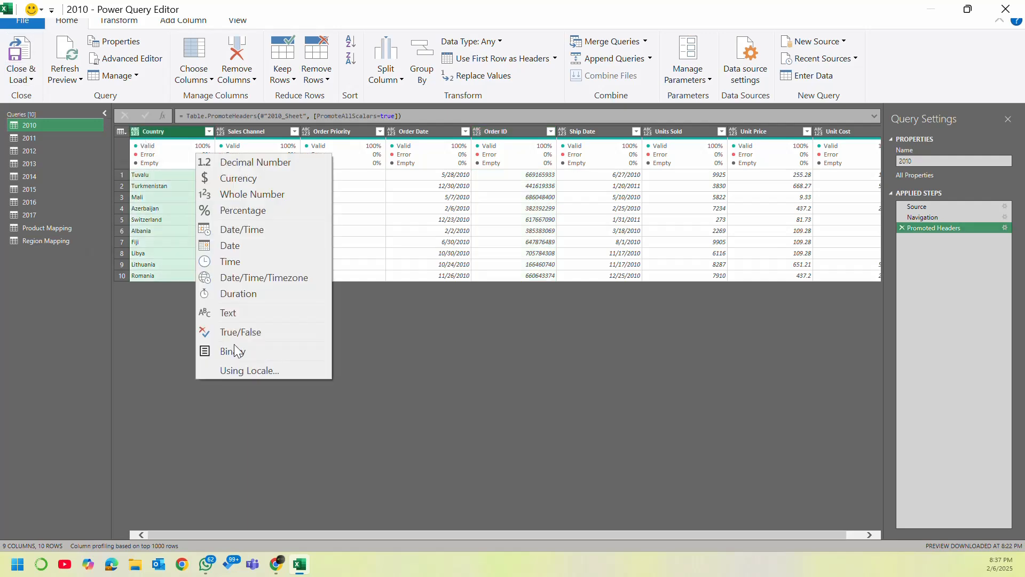
Step: Set the data type of the Country, Sales Channel and Order Priority columns to Text
left_click(250, 315)
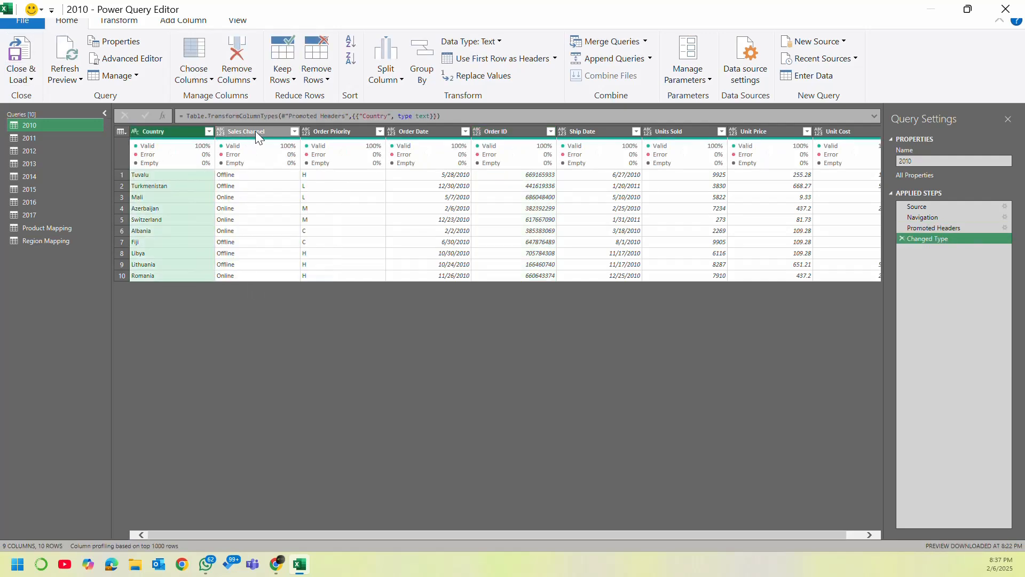
left_click(221, 130)
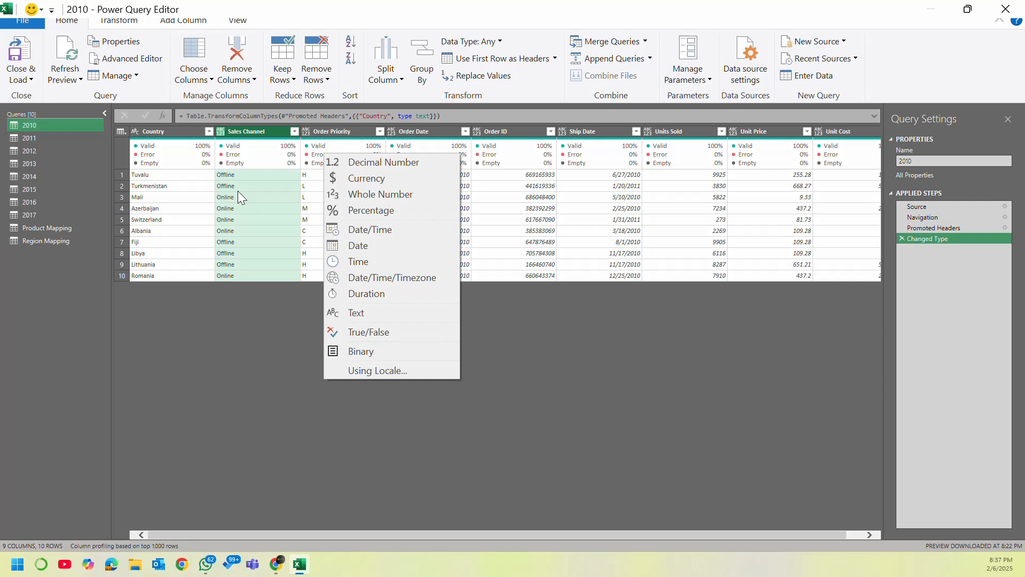
left_click(382, 314)
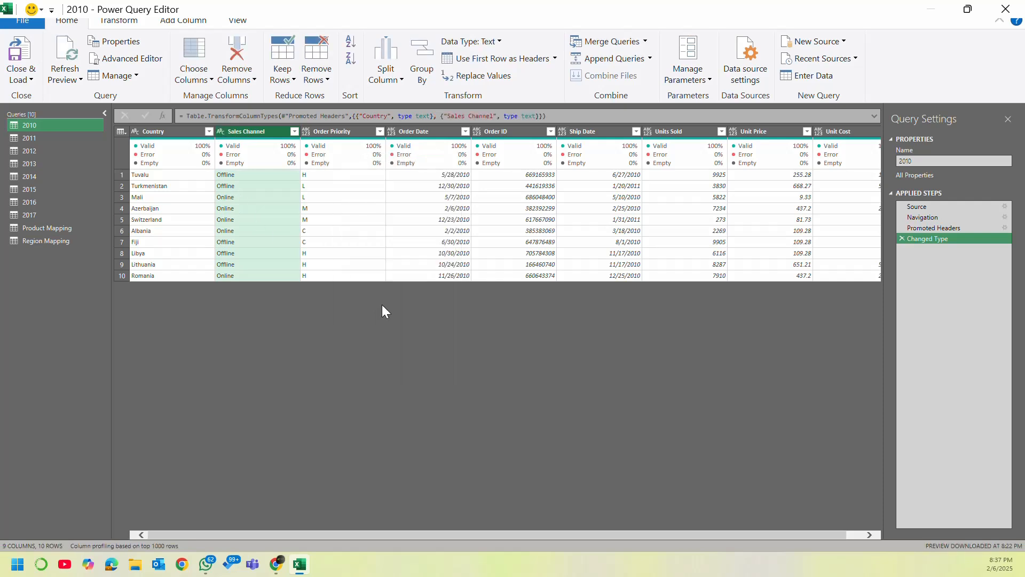
left_click(306, 131)
left_click(475, 315)
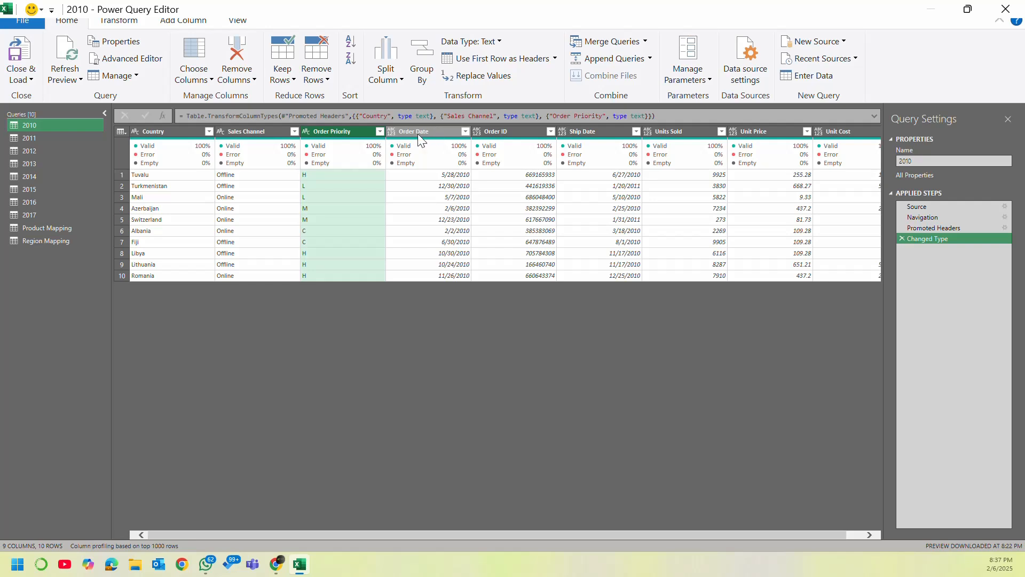
Step: Set the Order Date column's data type to Date and the Order ID column's to Text
left_click(392, 130)
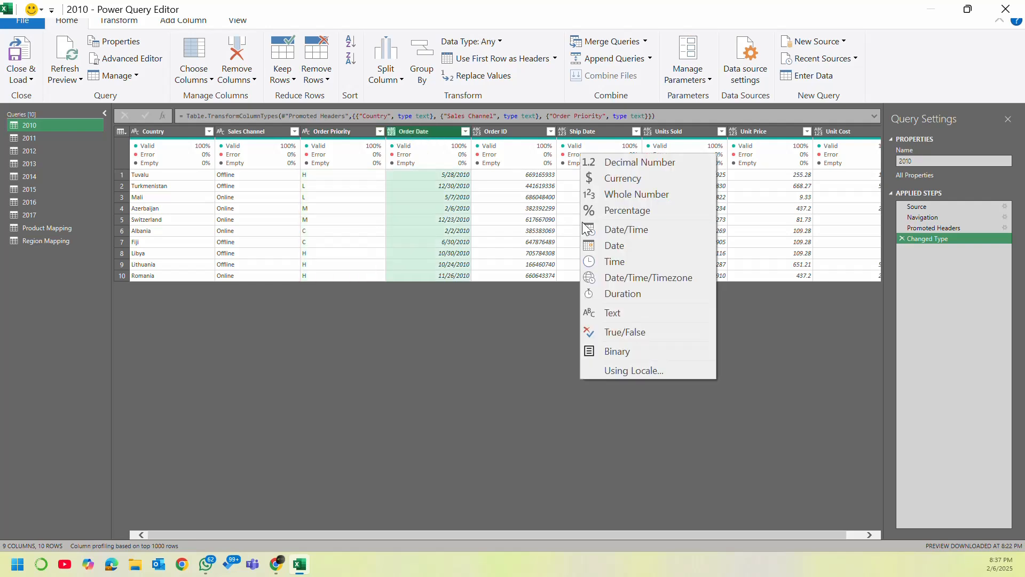
left_click(625, 249)
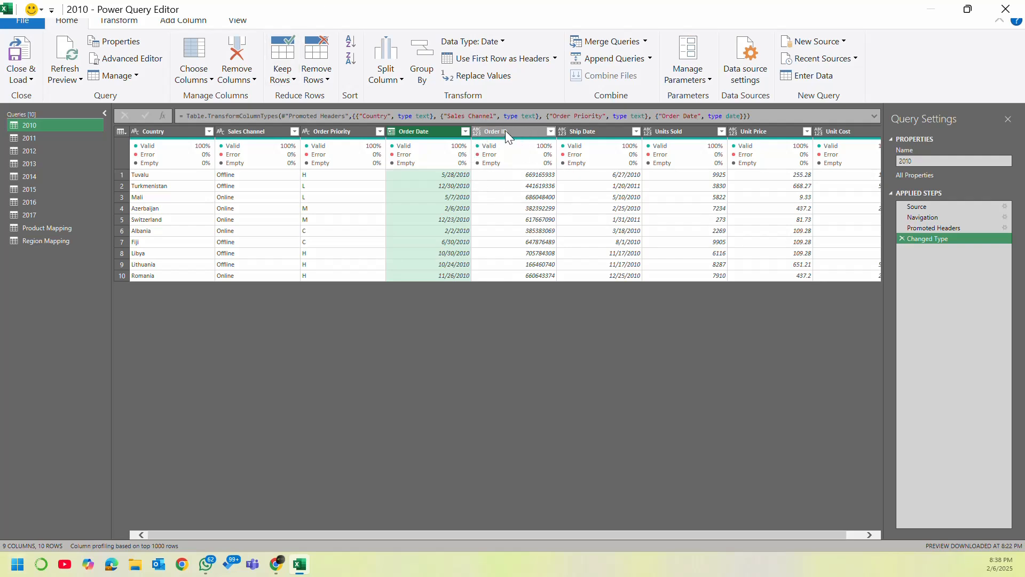
left_click(478, 133)
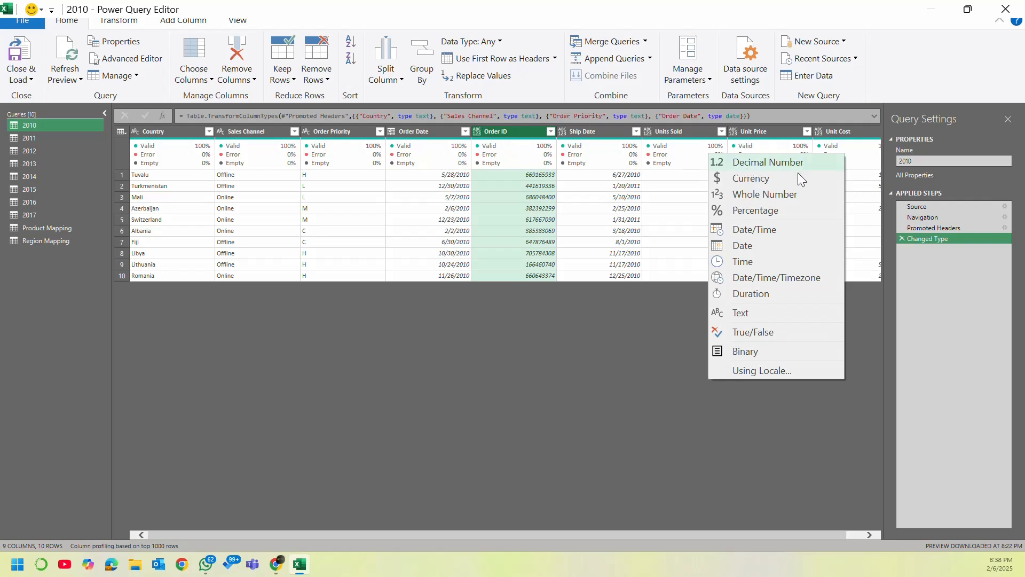
left_click(763, 319)
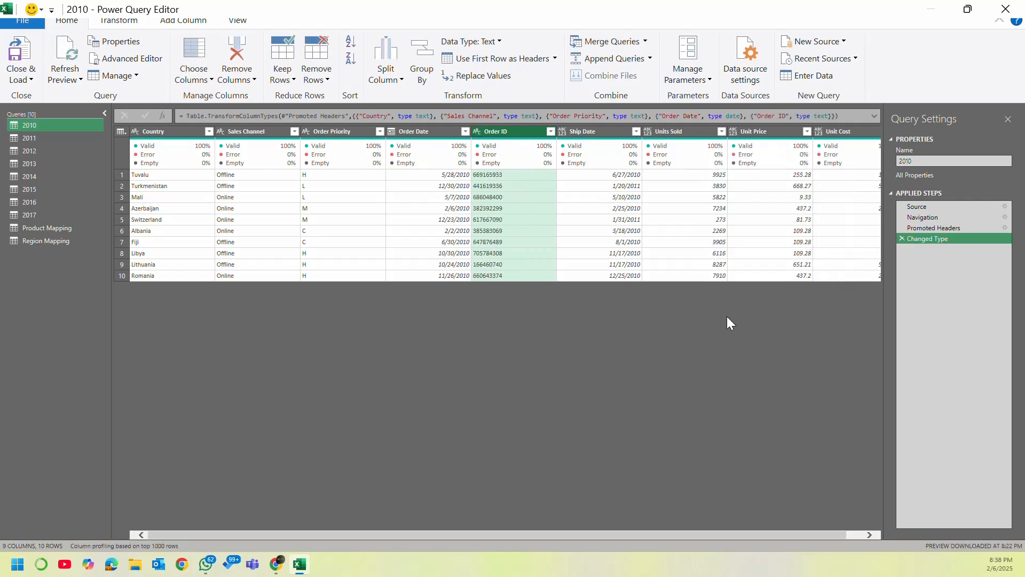
Step: Set the Ship Date column's data type to Date and the Units Sold column's to Whole Number, replacing the current conversion
left_click(587, 132)
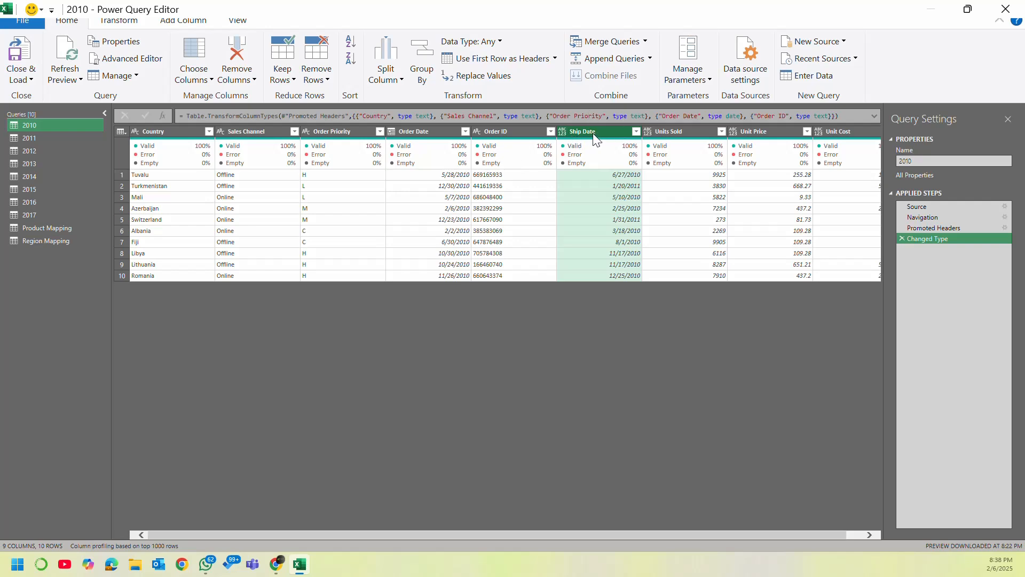
left_click(563, 132)
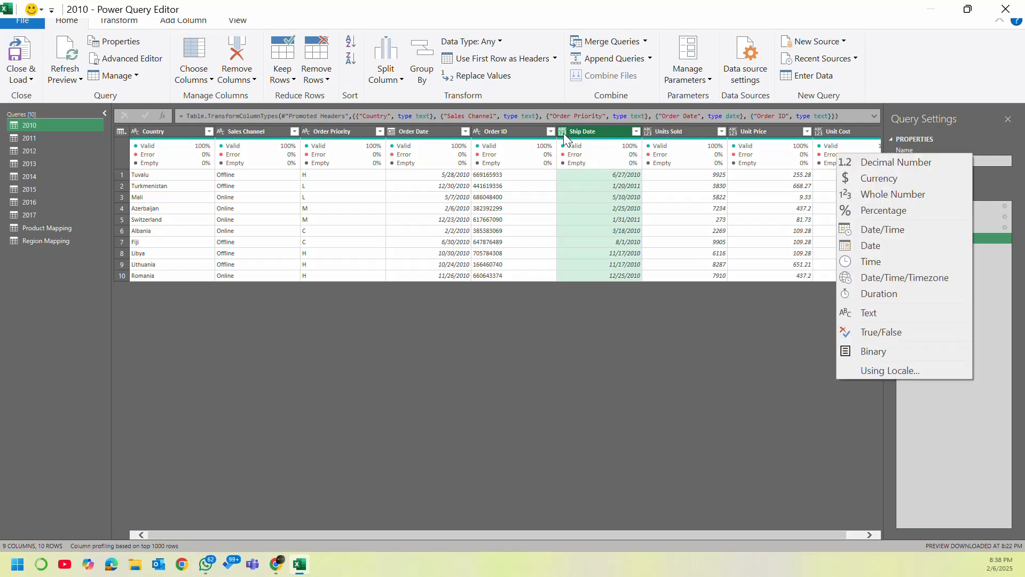
left_click(880, 245)
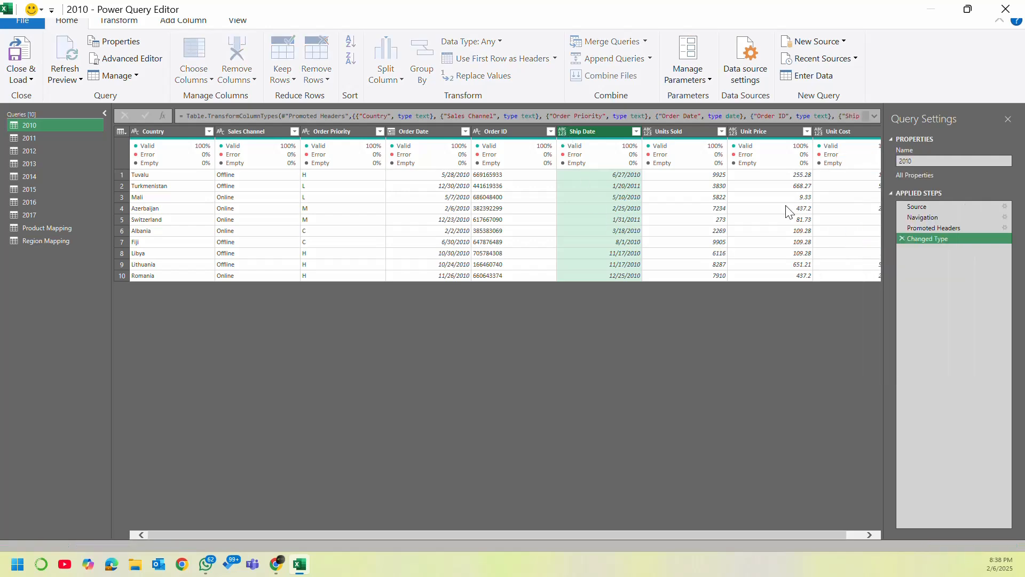
left_click(650, 134)
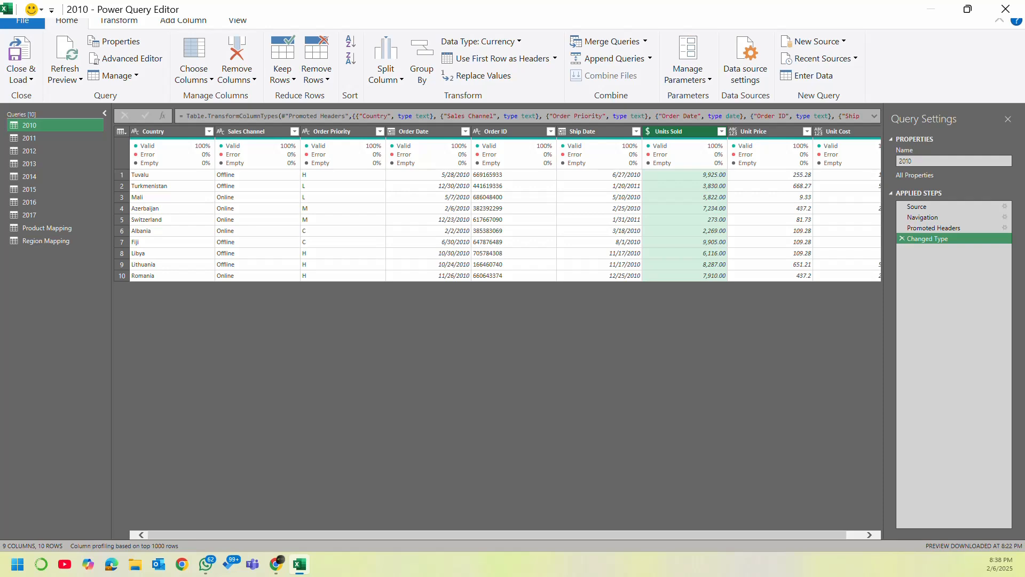
left_click(673, 168)
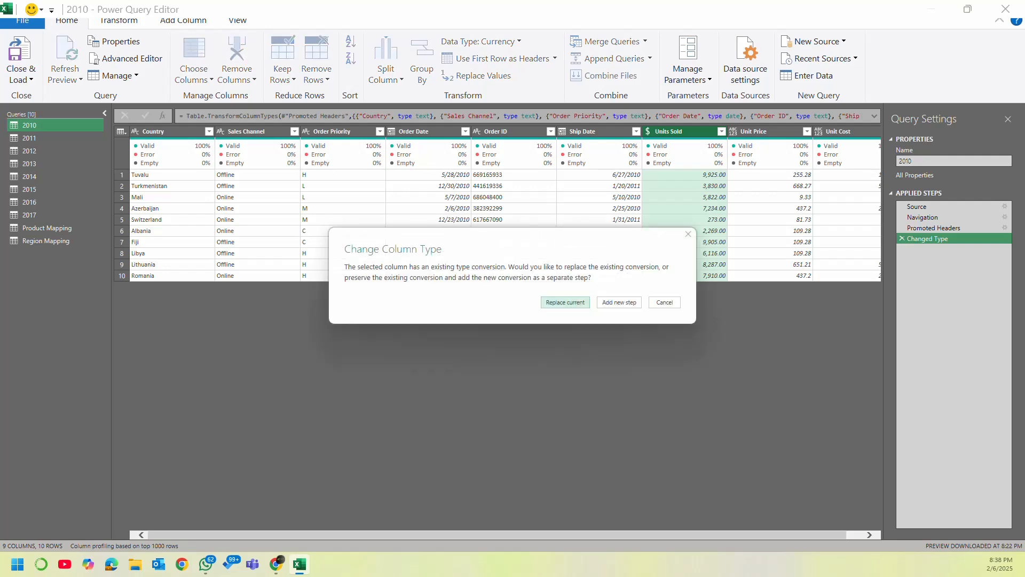
left_click(579, 300)
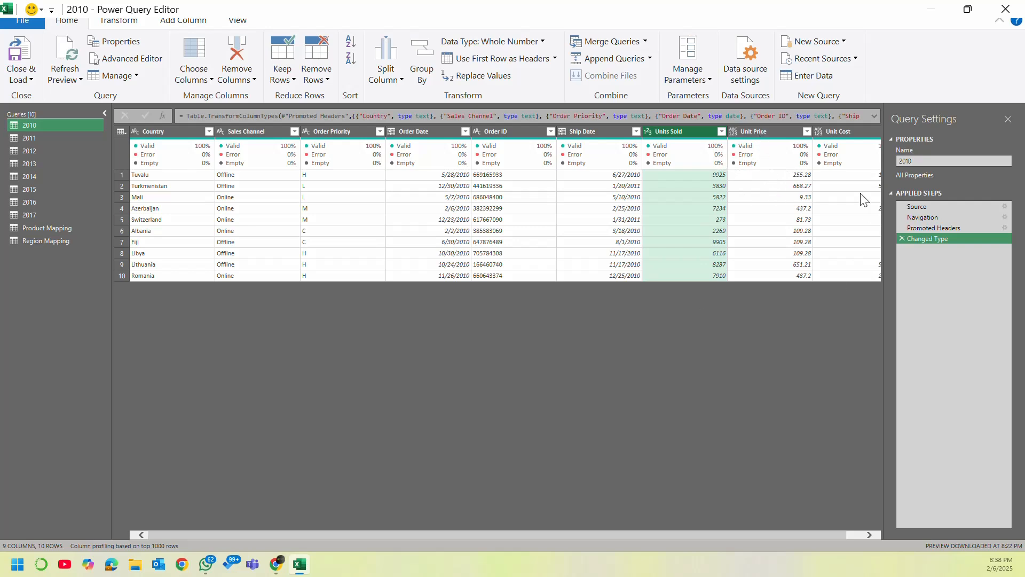
Step: Restore the query editor to a narrower window, leaving room beside it for the Unit Price and Unit Cost columns' data type choices
left_click(765, 134)
left_click_drag(710, 534, 784, 534)
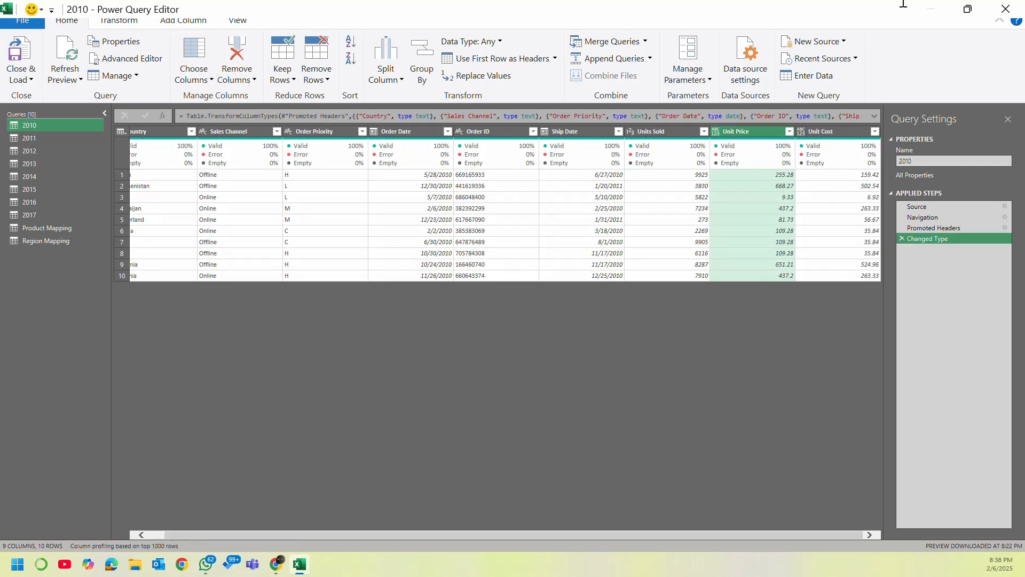
left_click_drag(909, 16, 480, 28)
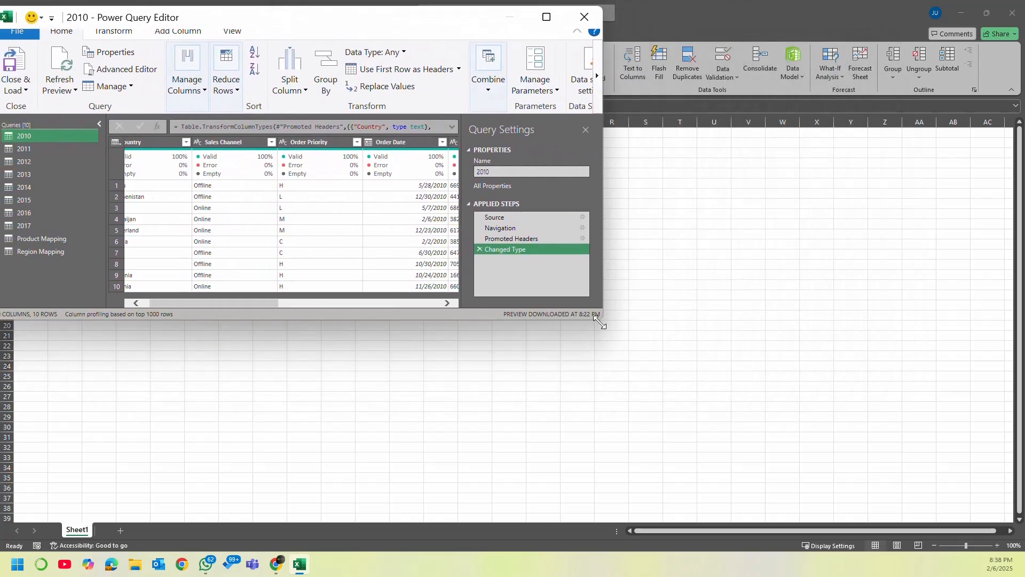
left_click_drag(602, 319, 953, 518)
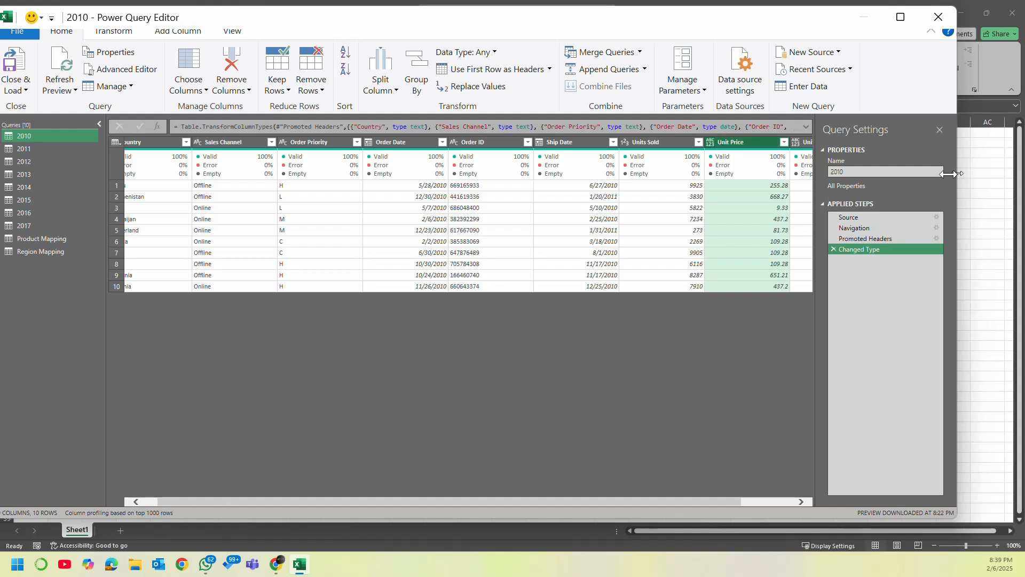
left_click_drag(949, 173, 654, 219)
left_click_drag(335, 502, 540, 501)
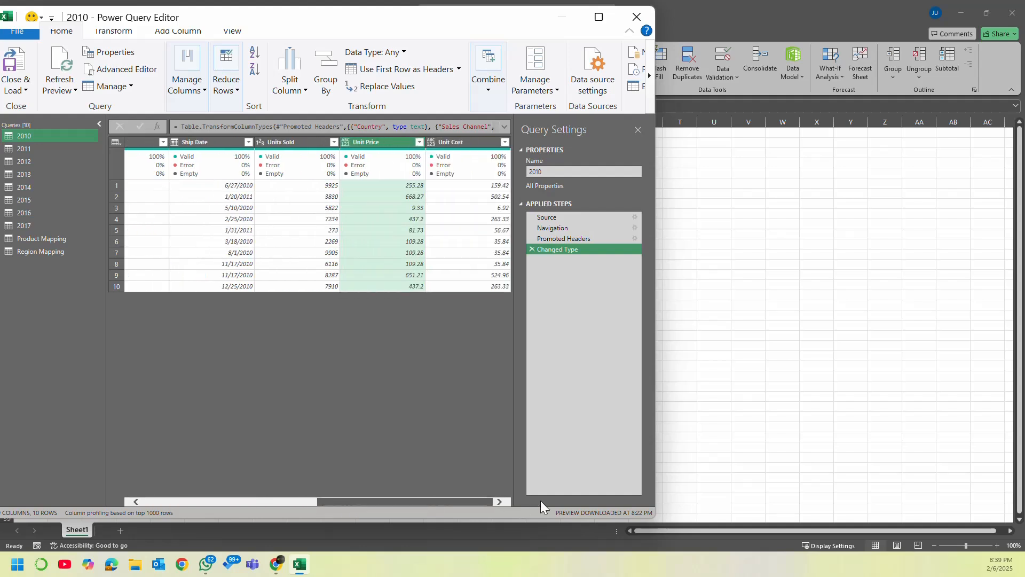
Step: Set the data type of the Unit Price and Unit Cost columns to Currency and maximize the query editor window
left_click(347, 143)
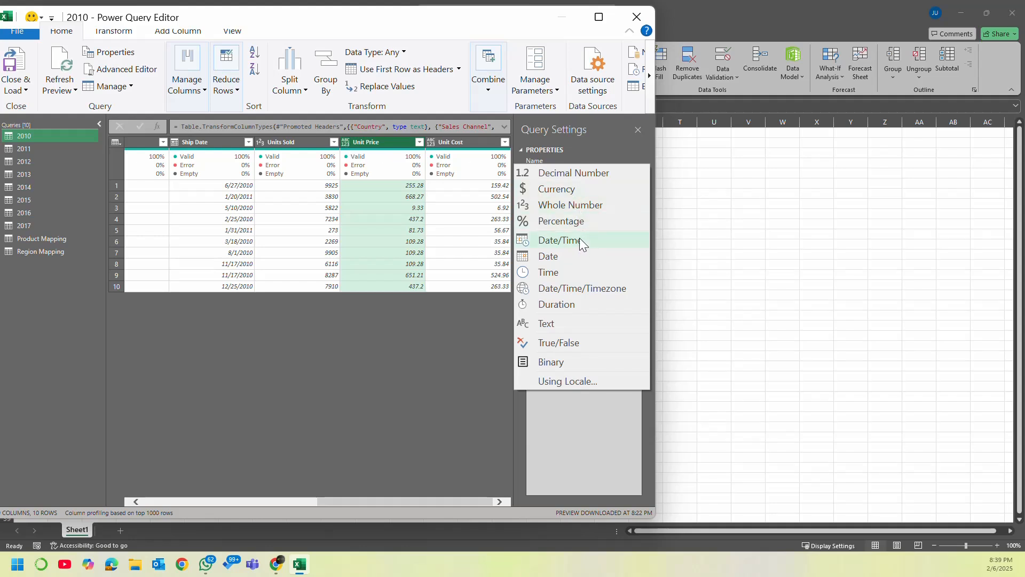
left_click(558, 190)
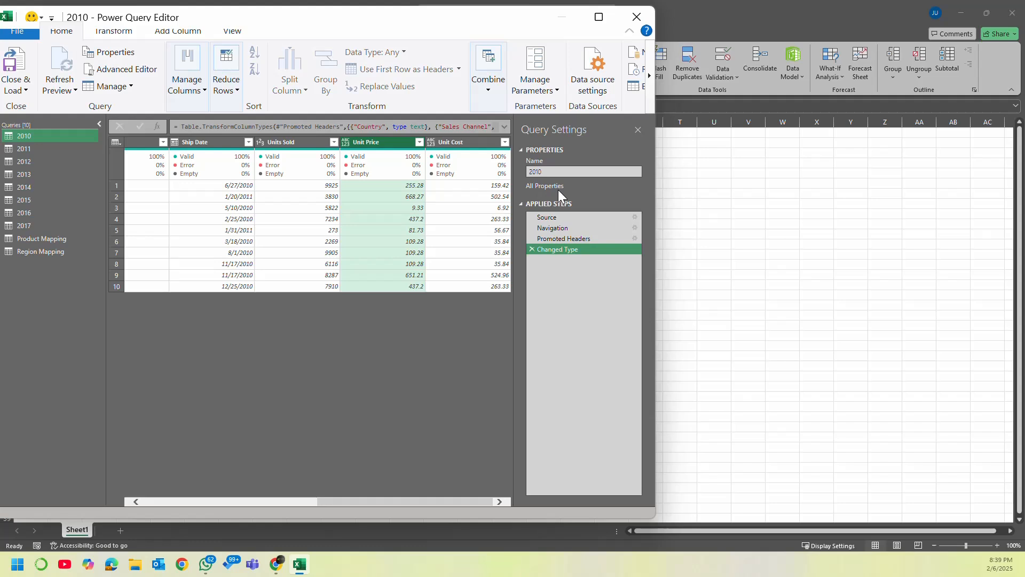
left_click(431, 142)
left_click(674, 189)
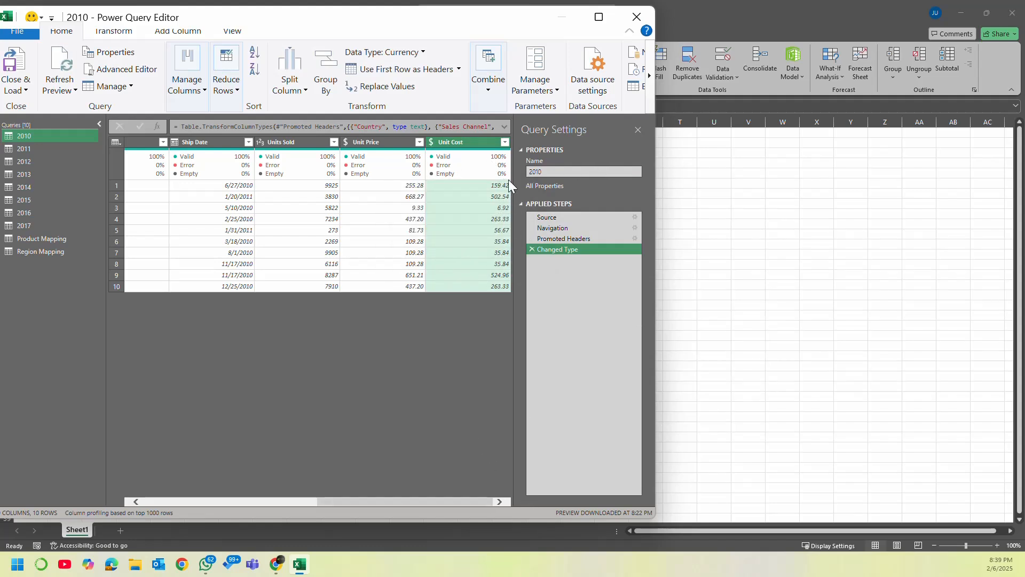
left_click(608, 22)
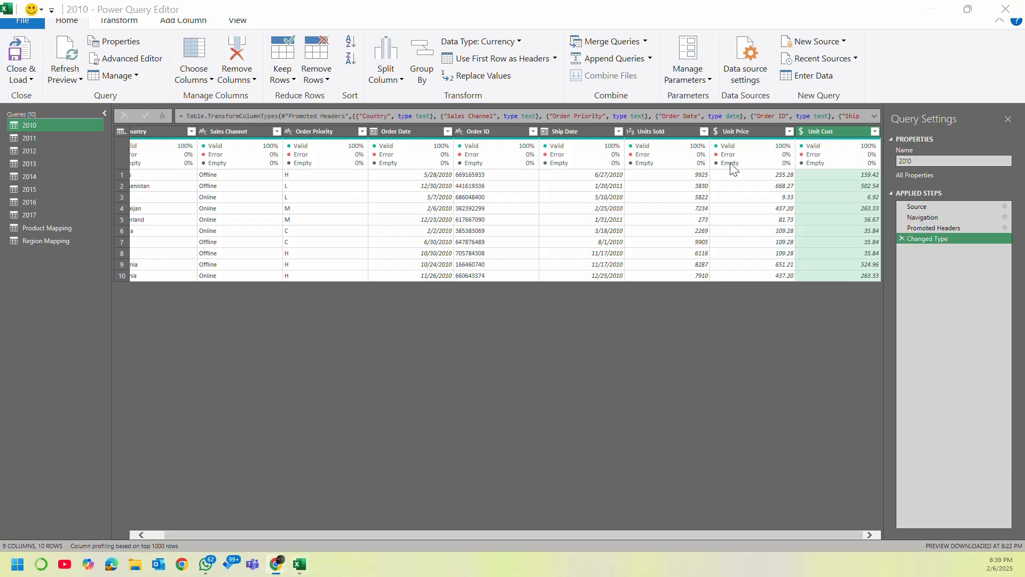
left_click(846, 534)
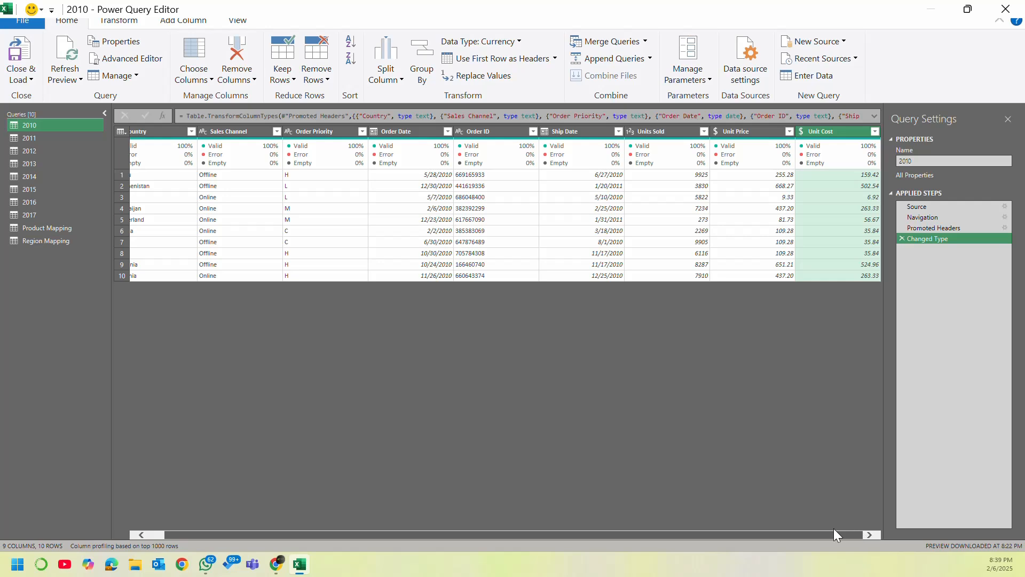
left_click_drag(833, 534, 539, 540)
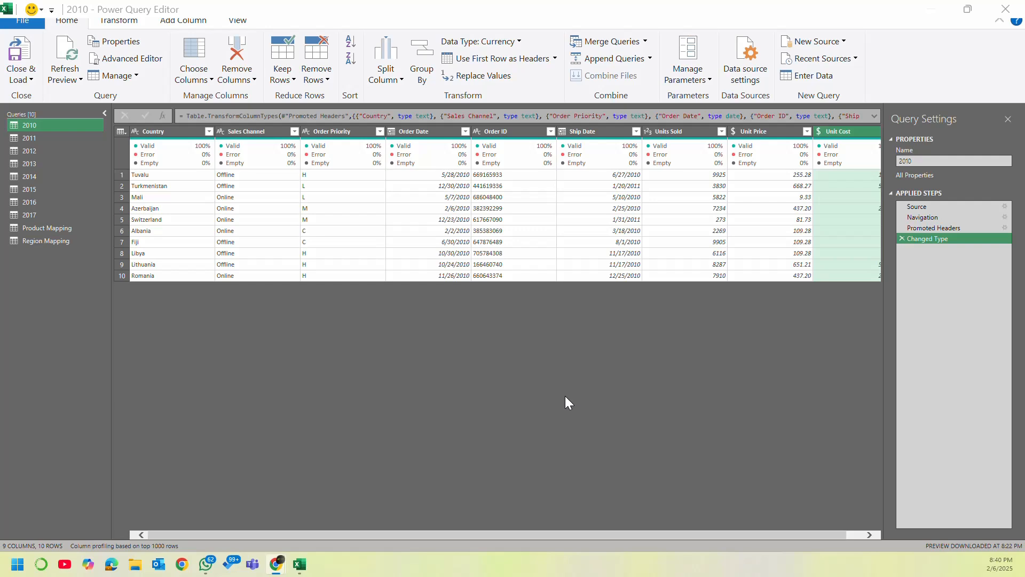
left_click_drag(661, 528, 756, 529)
left_click_drag(641, 544, 514, 545)
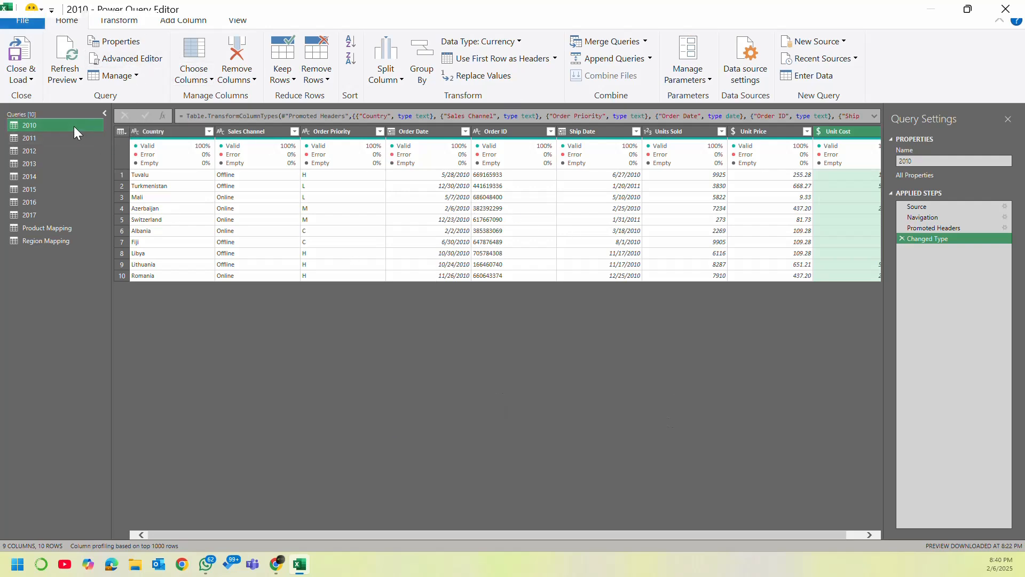
Step: Promote the first row of the 2011 query to column headers
left_click(60, 138)
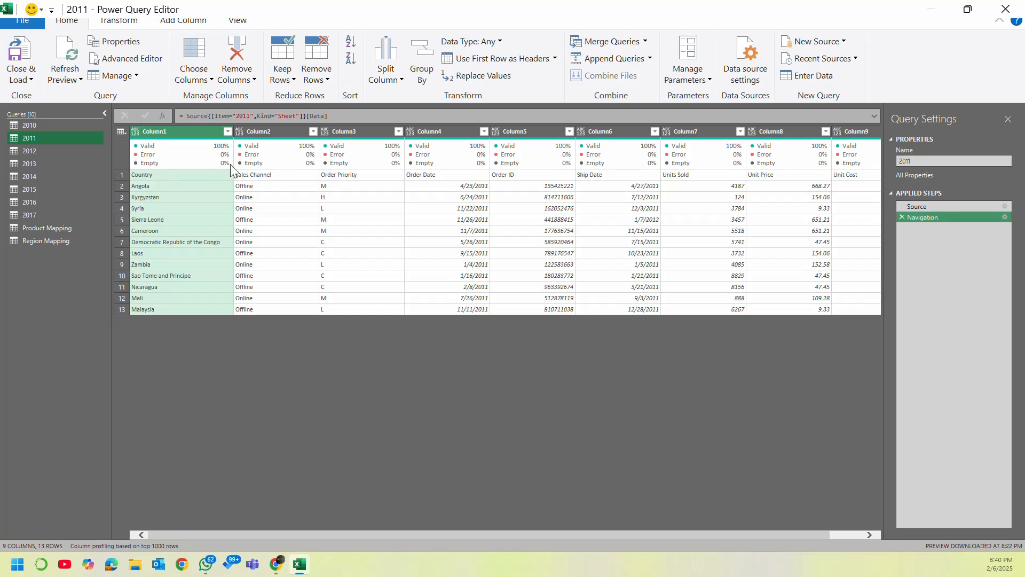
left_click(123, 132)
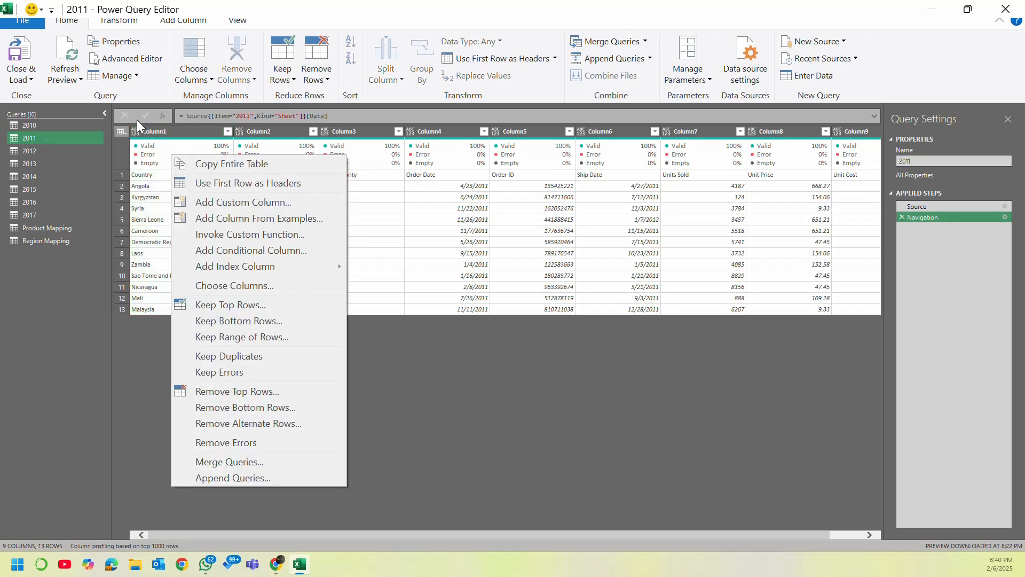
left_click(168, 132)
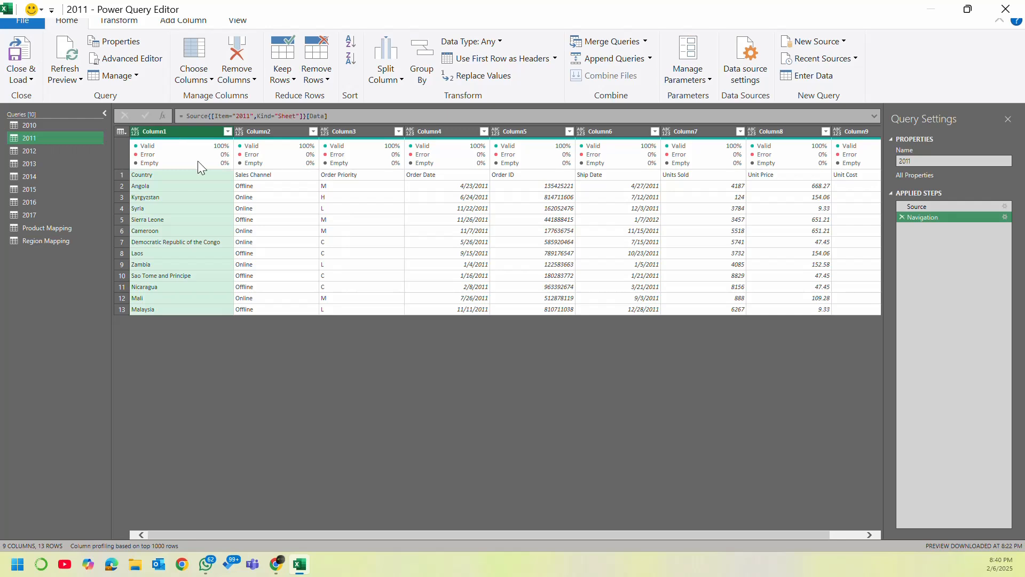
left_click_drag(548, 533, 422, 525)
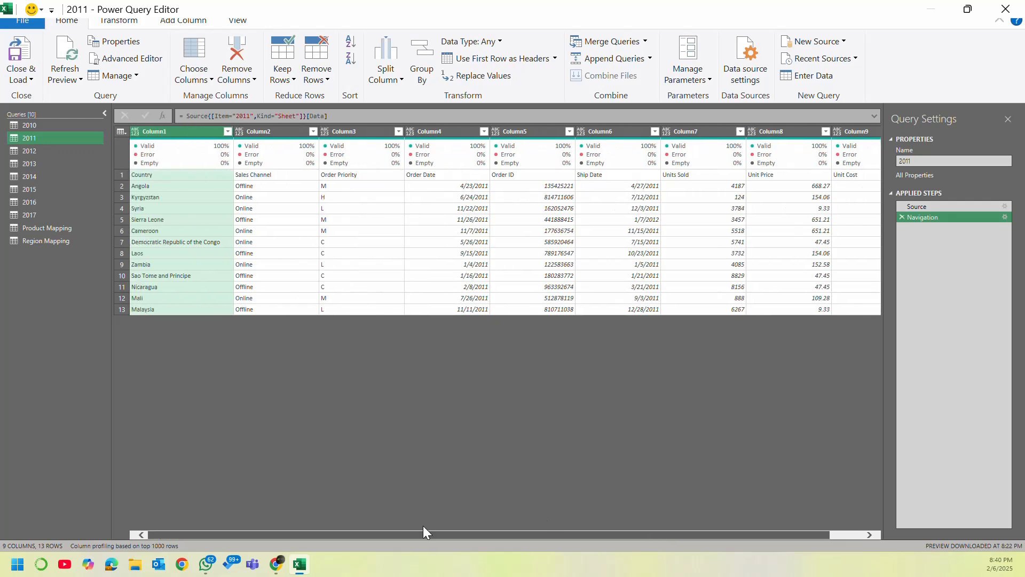
left_click(121, 132)
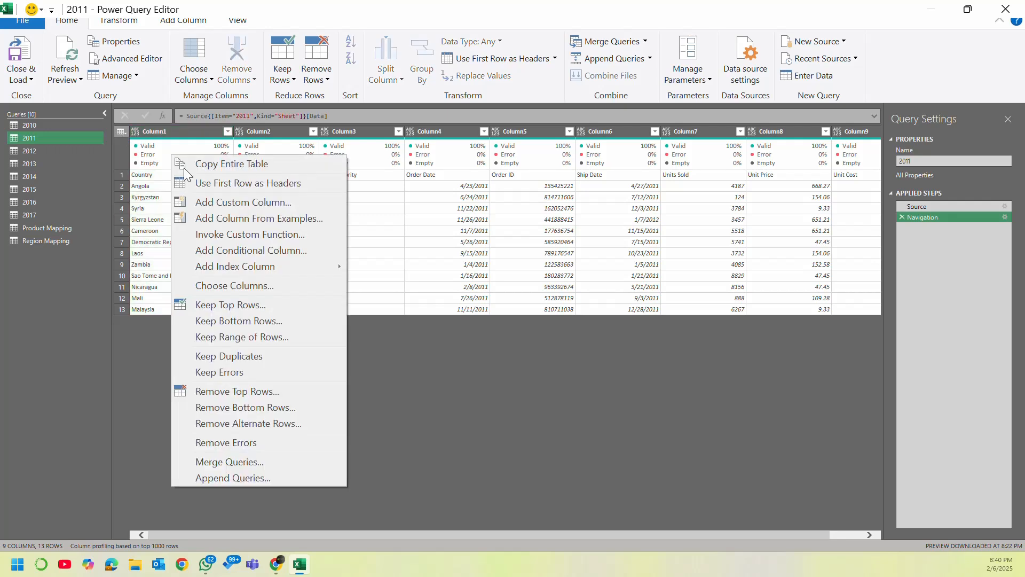
left_click(147, 364)
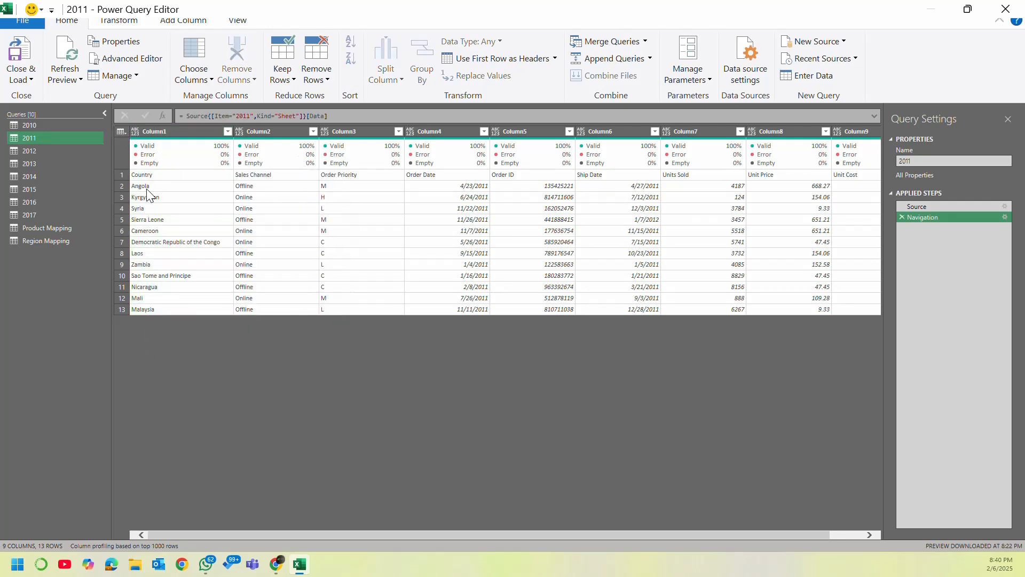
left_click(121, 175)
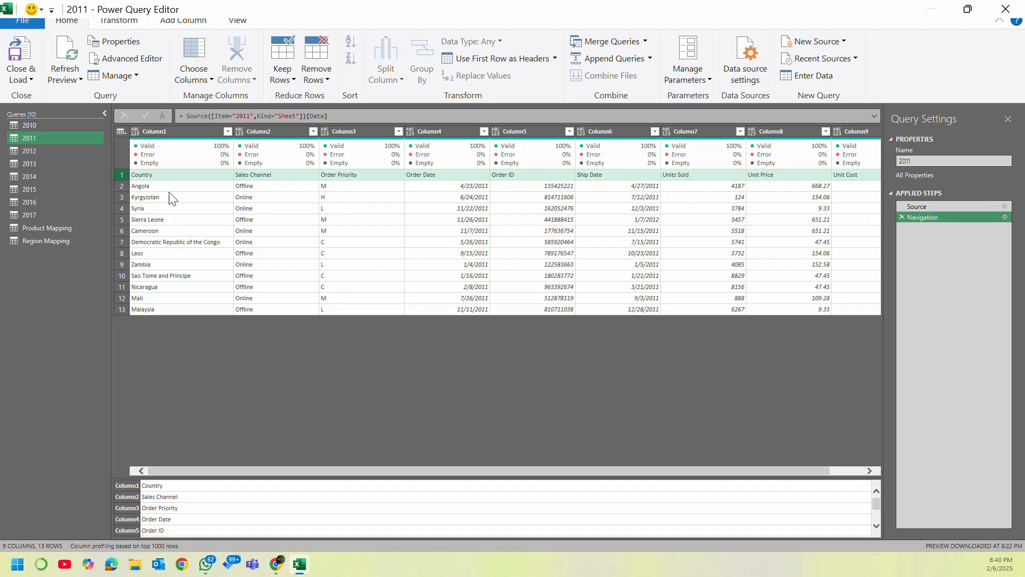
left_click(126, 133)
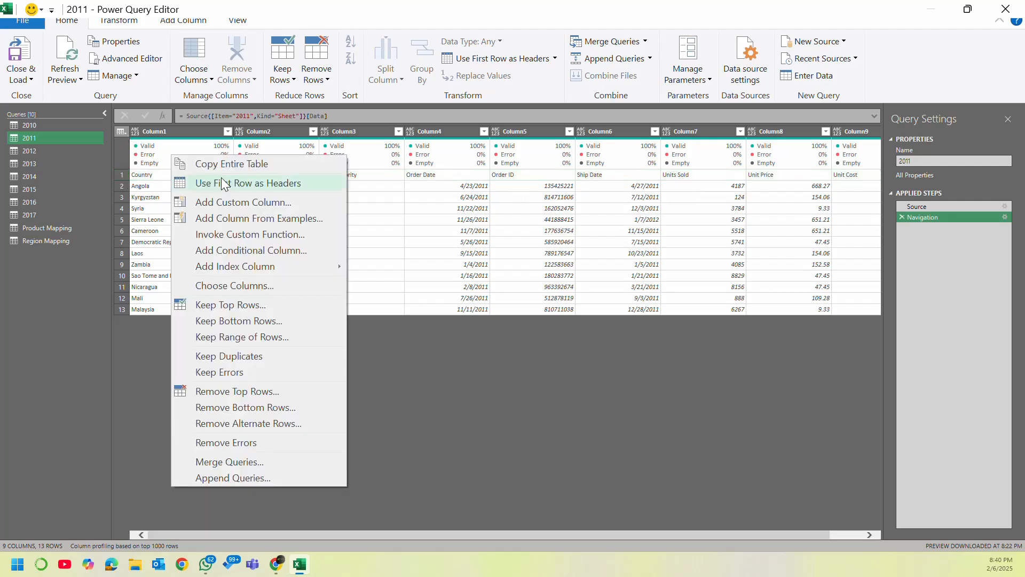
left_click(224, 183)
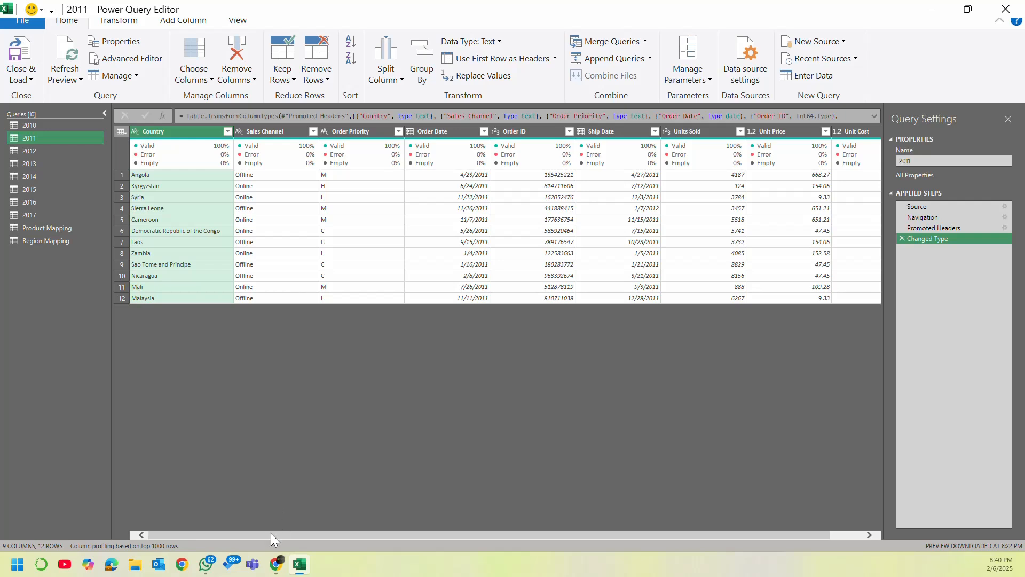
Step: Set the 2011 query's Order ID column to the Text data type, replacing the current conversion
left_click_drag(269, 534, 421, 526)
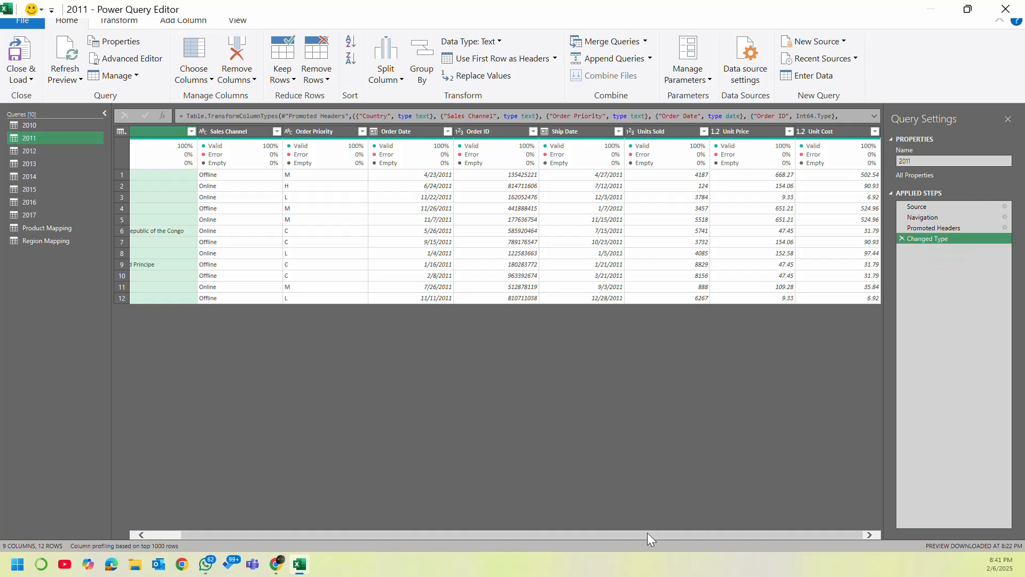
left_click_drag(647, 533, 507, 531)
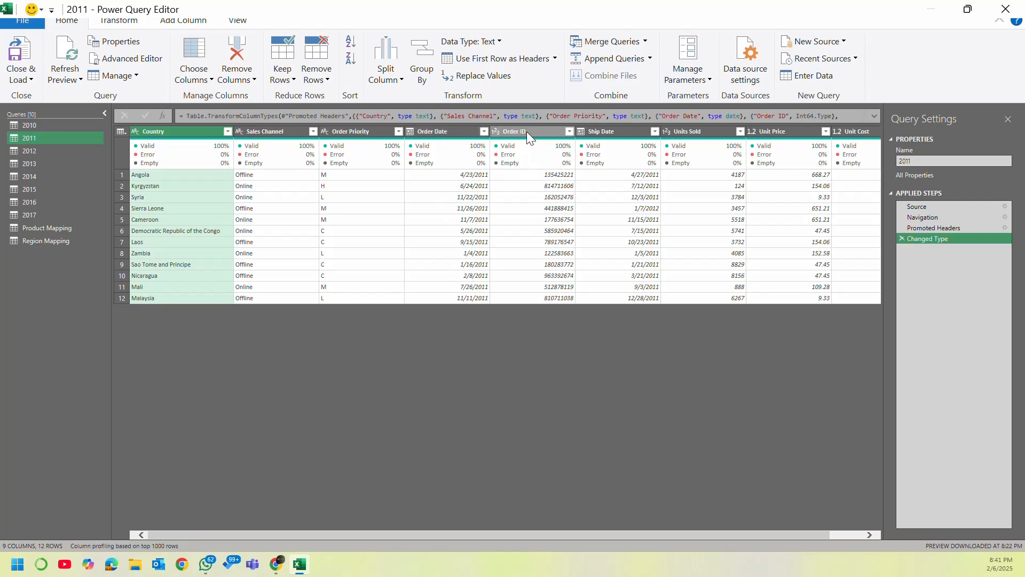
left_click(493, 132)
left_click(759, 319)
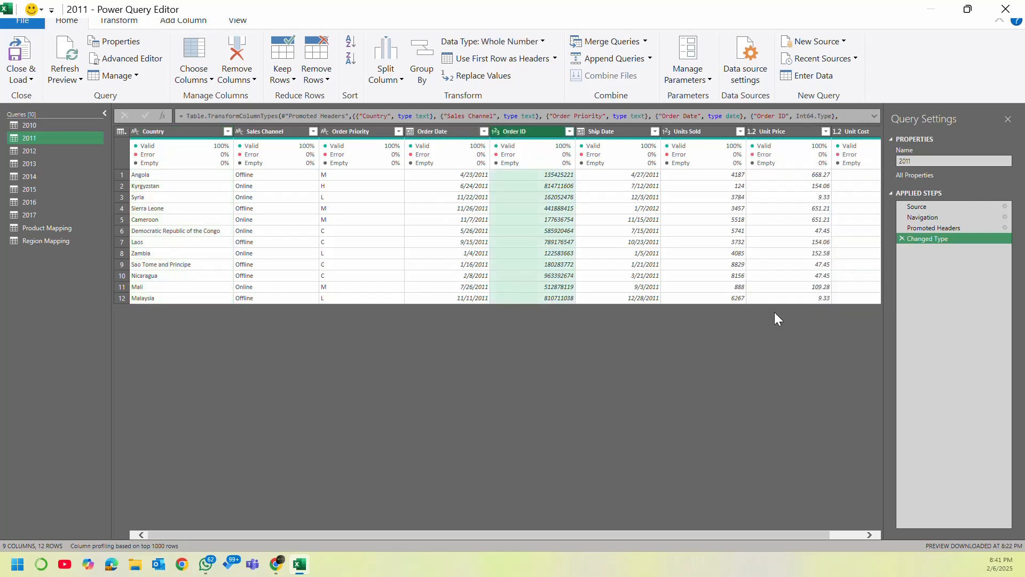
left_click(576, 303)
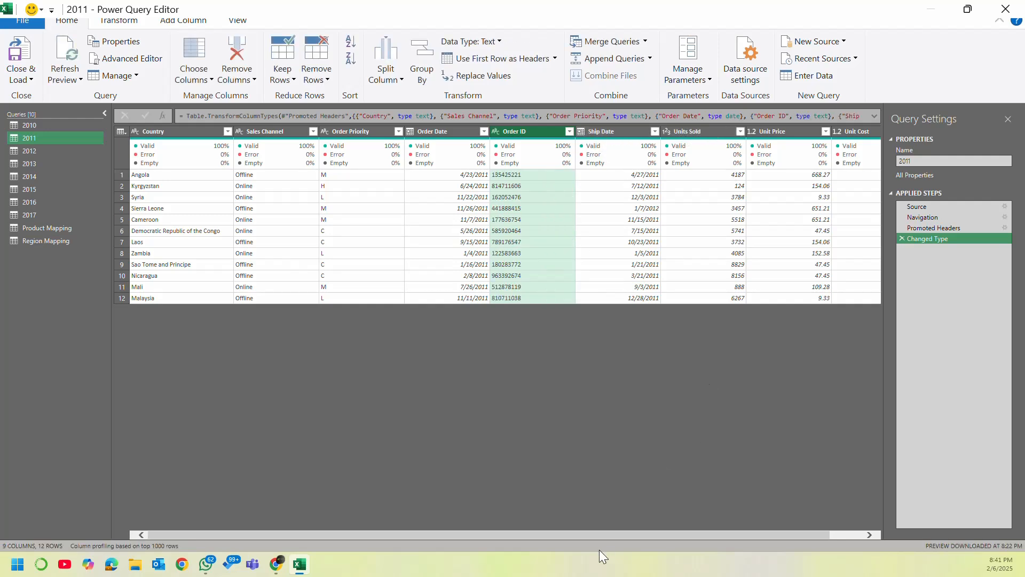
Step: Set the 2011 query's Unit Price and Unit Cost columns to the Currency data type, replacing the current conversions
scroll(587, 532, "right", 1)
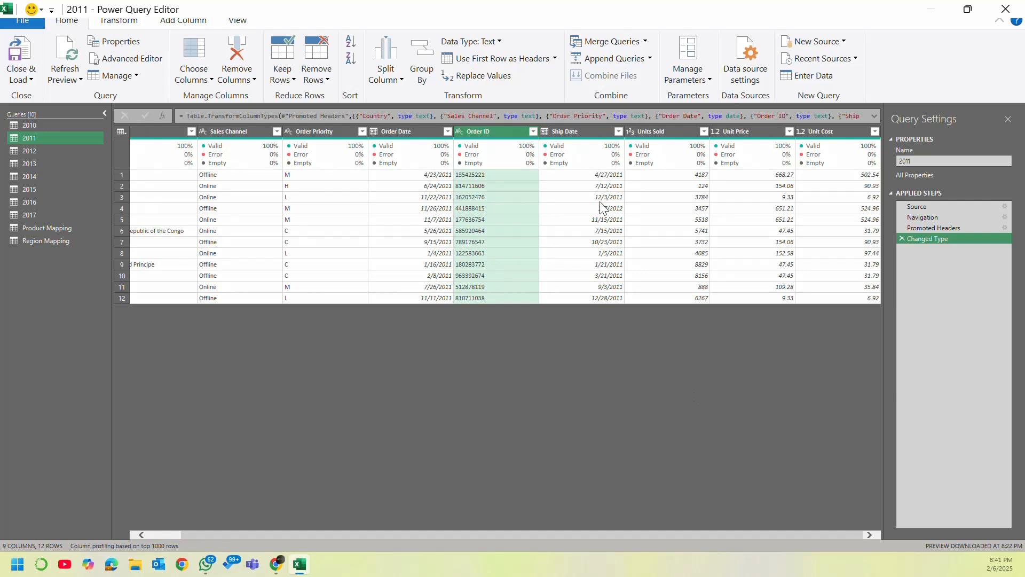
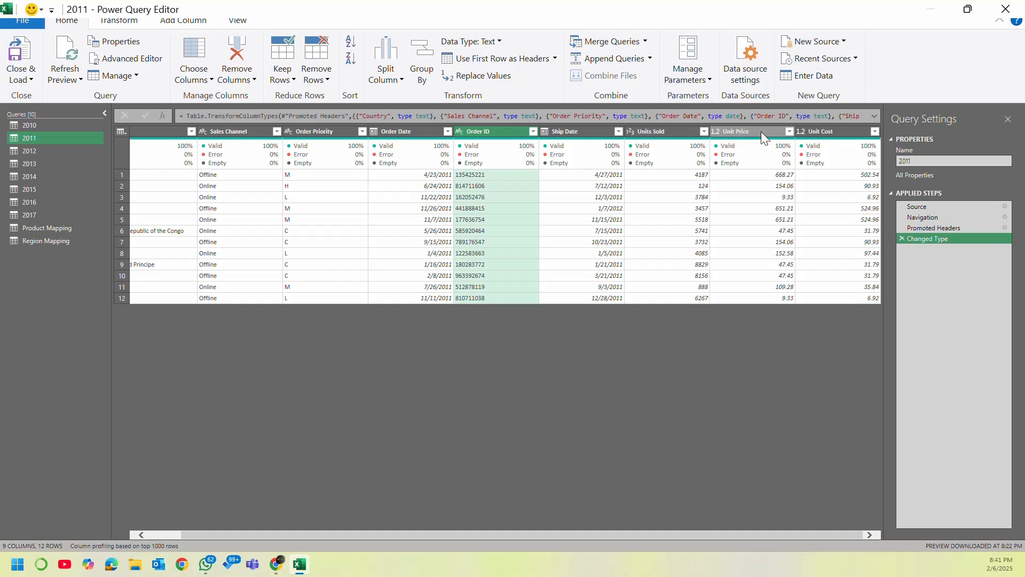
left_click(717, 133)
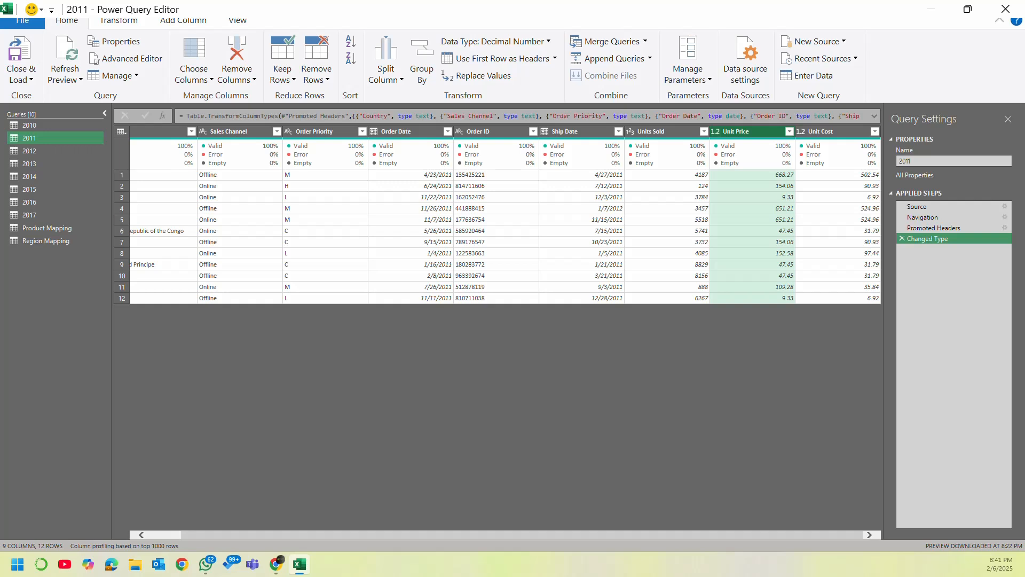
left_click(821, 107)
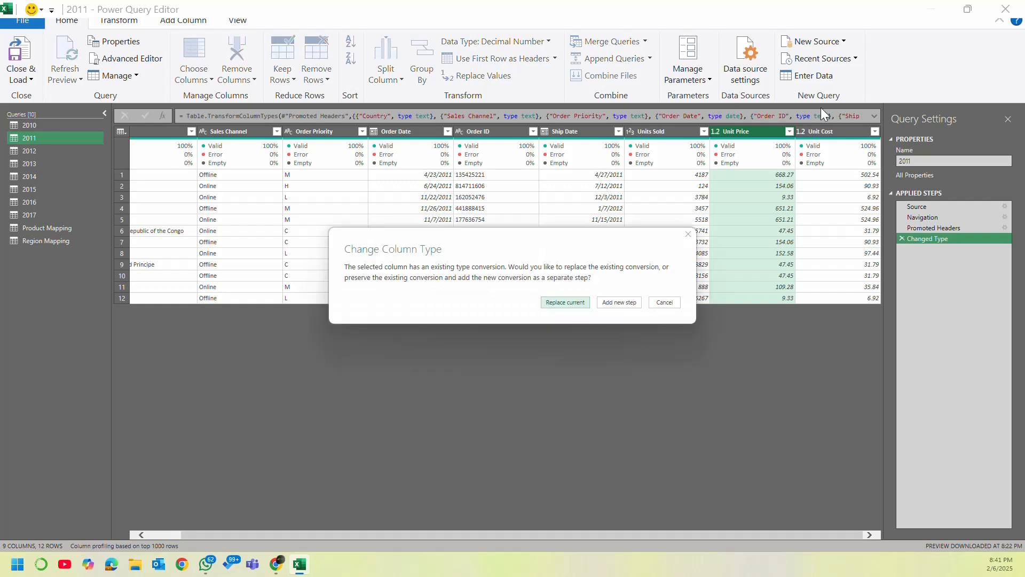
left_click(554, 306)
left_click(806, 131)
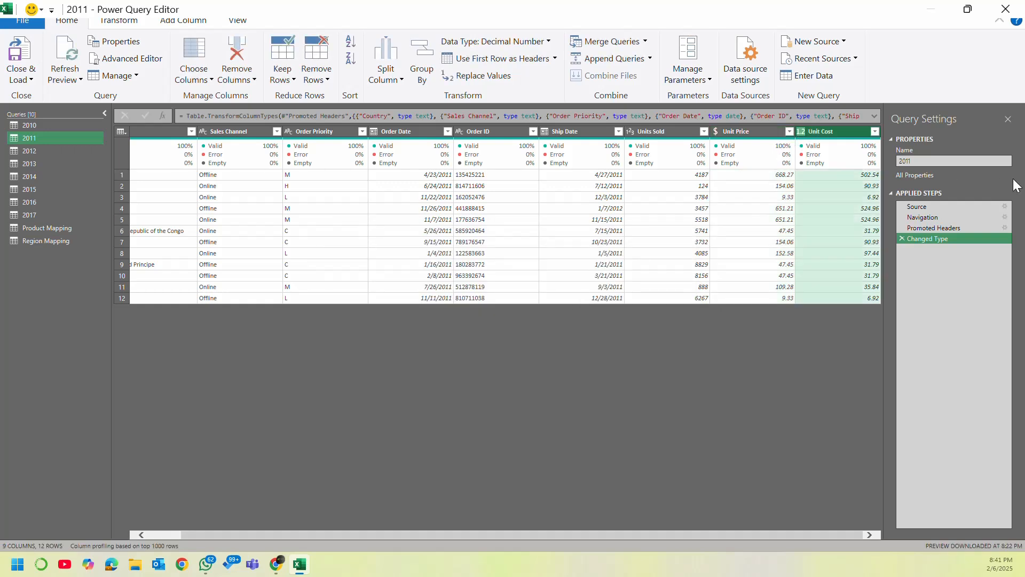
left_click(876, 181)
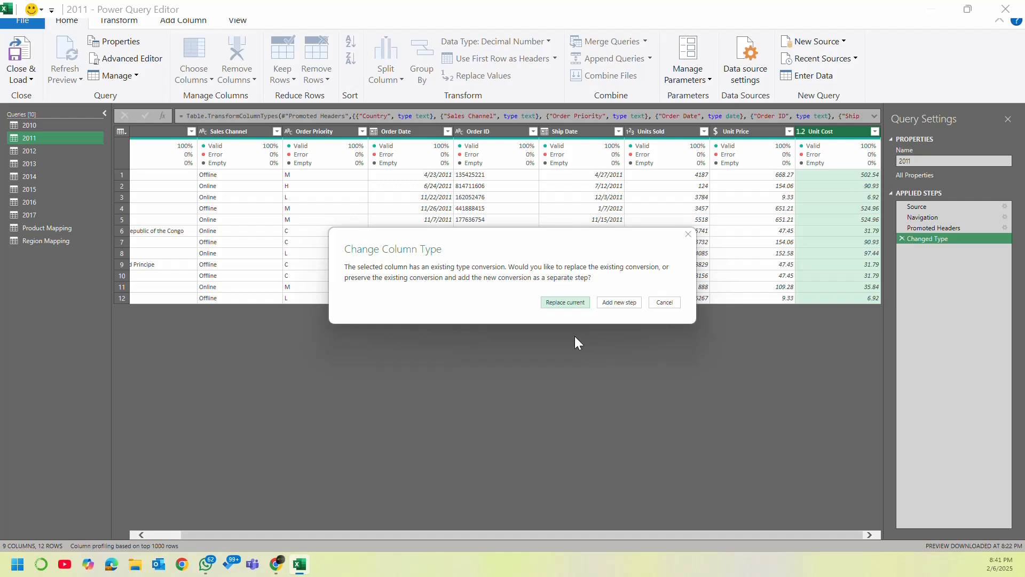
left_click(570, 303)
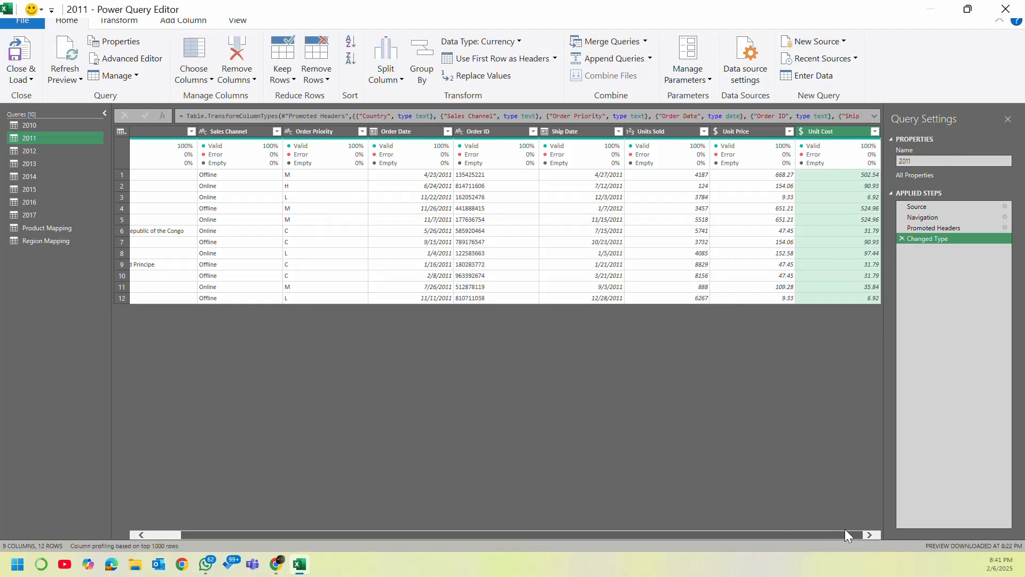
left_click_drag(843, 534, 485, 555)
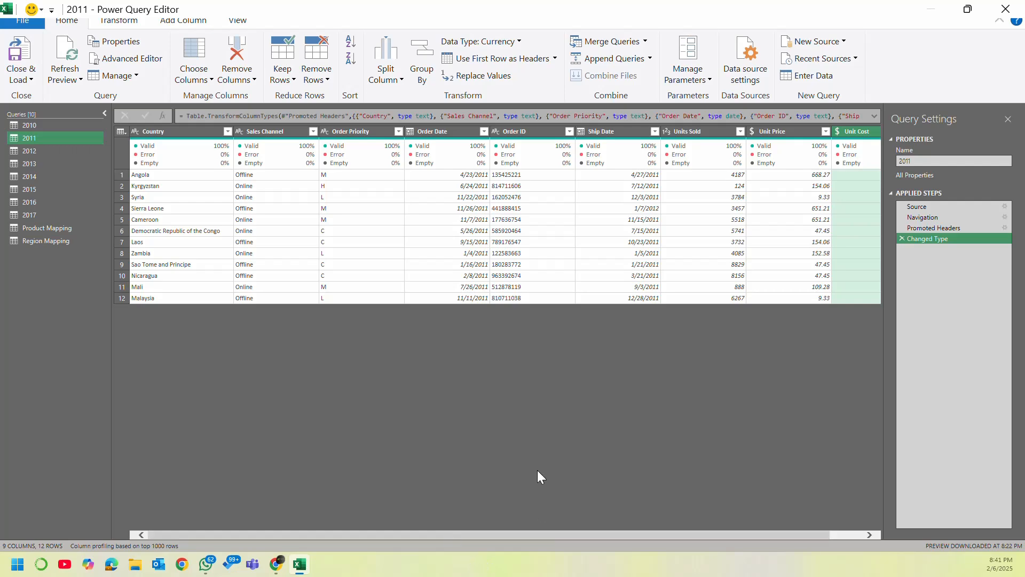
Step: Promote the first row of the 2012 query to column headers
left_click(56, 150)
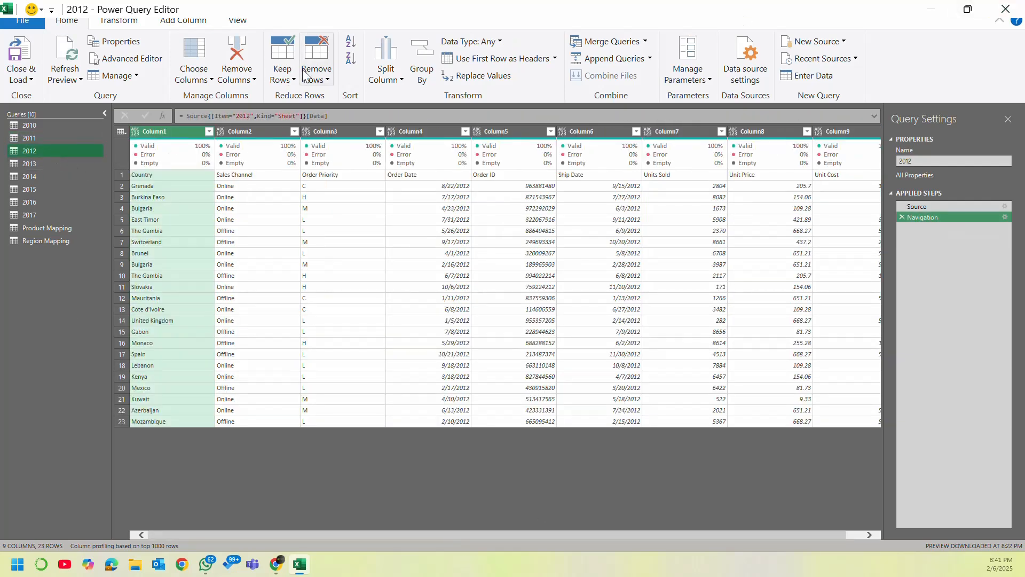
left_click(120, 131)
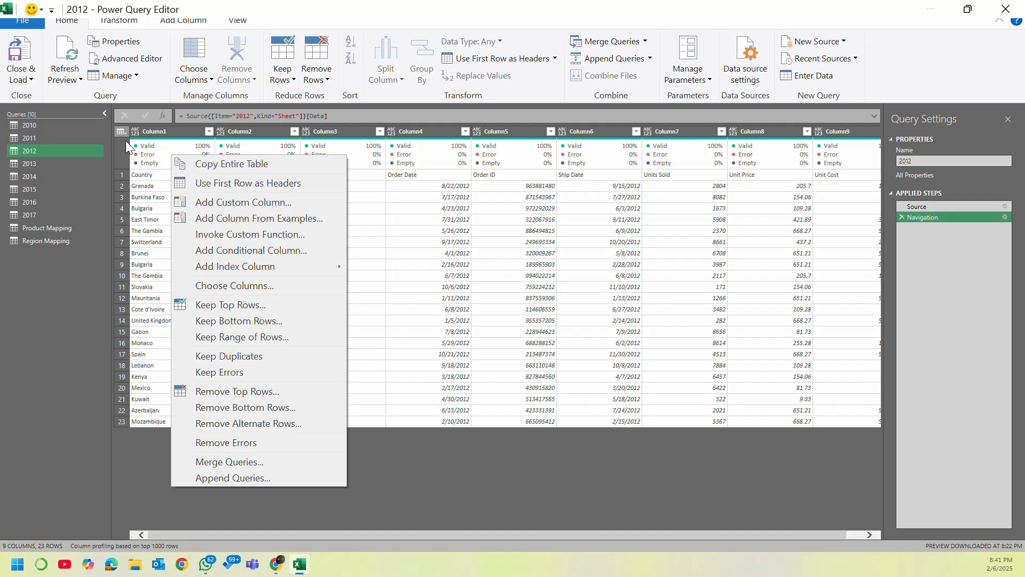
left_click(255, 185)
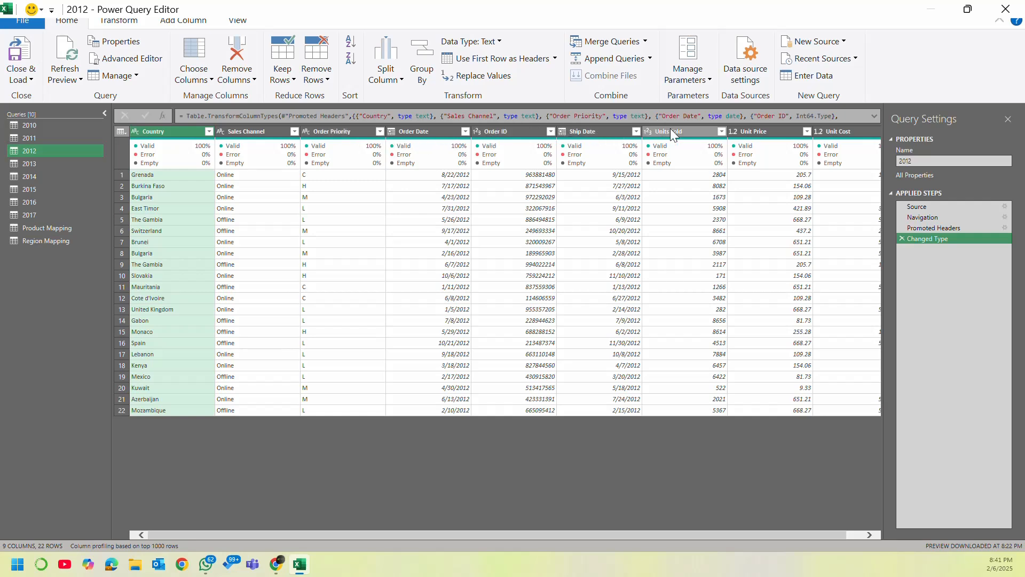
Step: Set the 2012 query's Unit Price and Unit Cost columns to the Currency data type, replacing the current conversions
left_click_drag(604, 538, 693, 538)
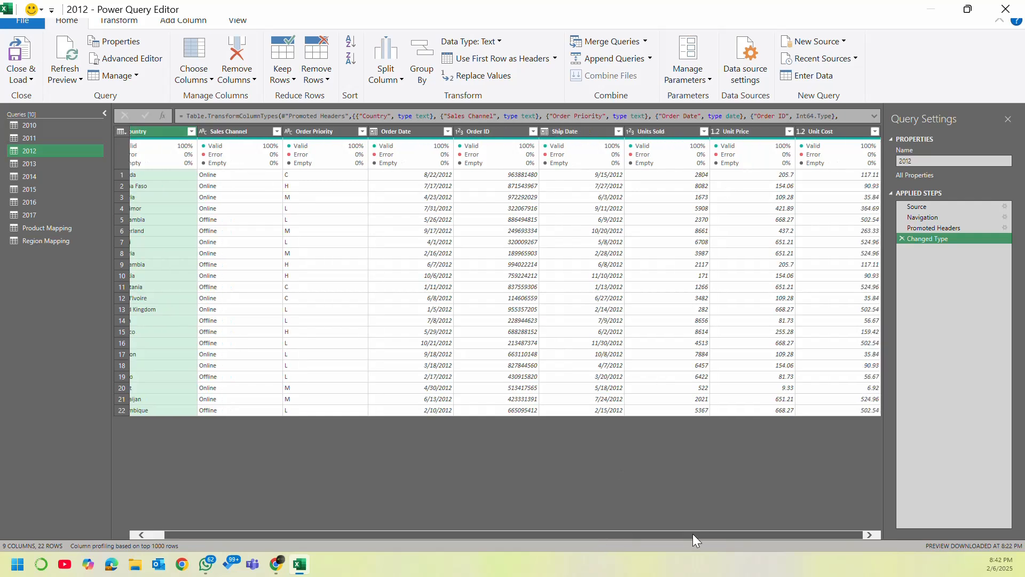
left_click(714, 132)
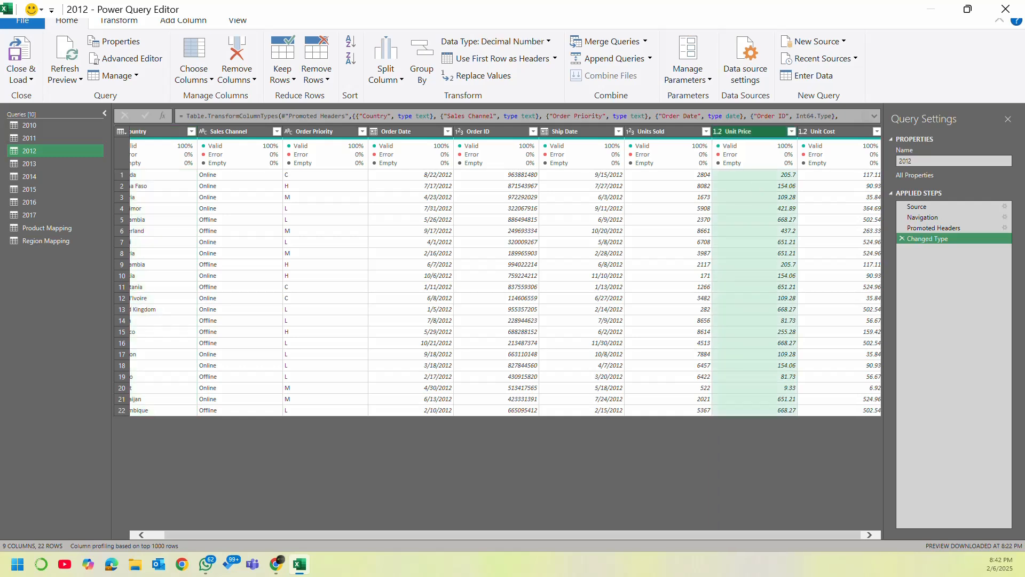
left_click(572, 299)
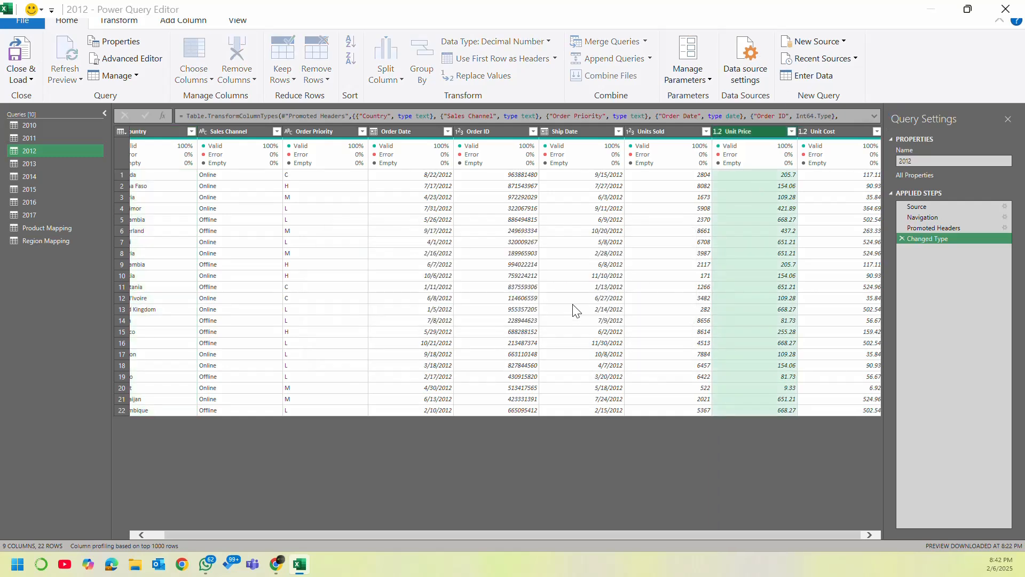
left_click(799, 131)
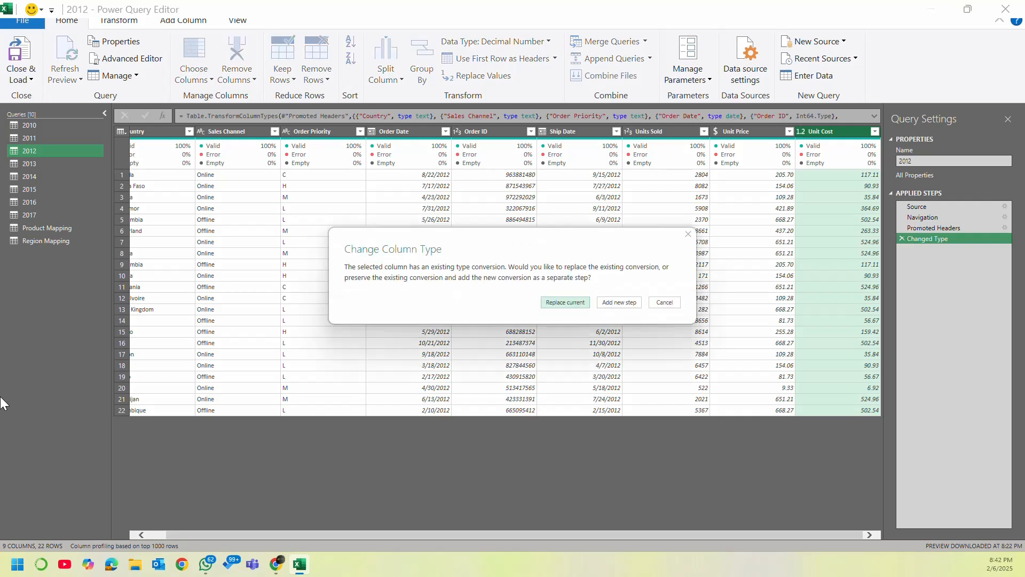
left_click(563, 306)
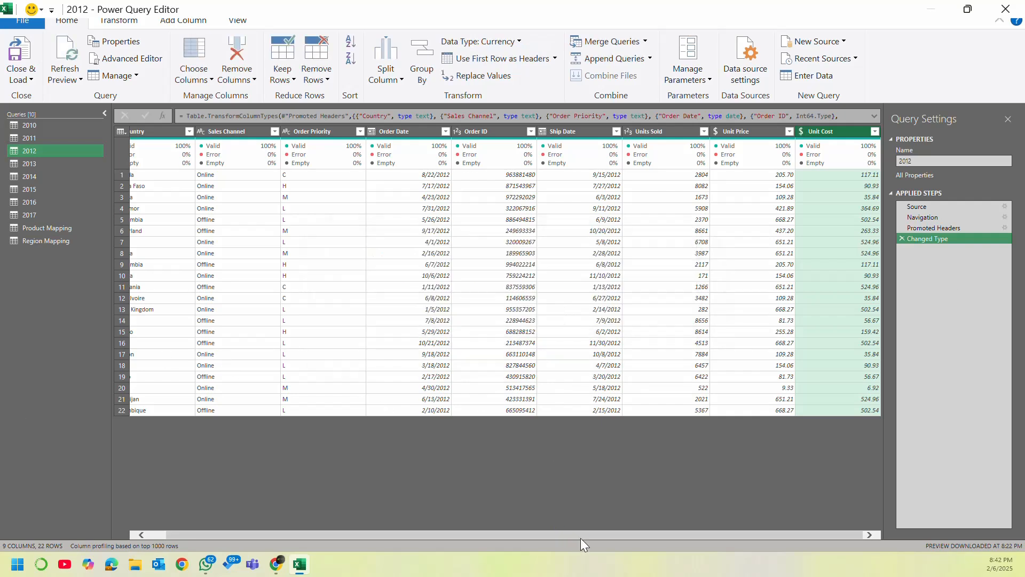
left_click_drag(541, 534, 201, 531)
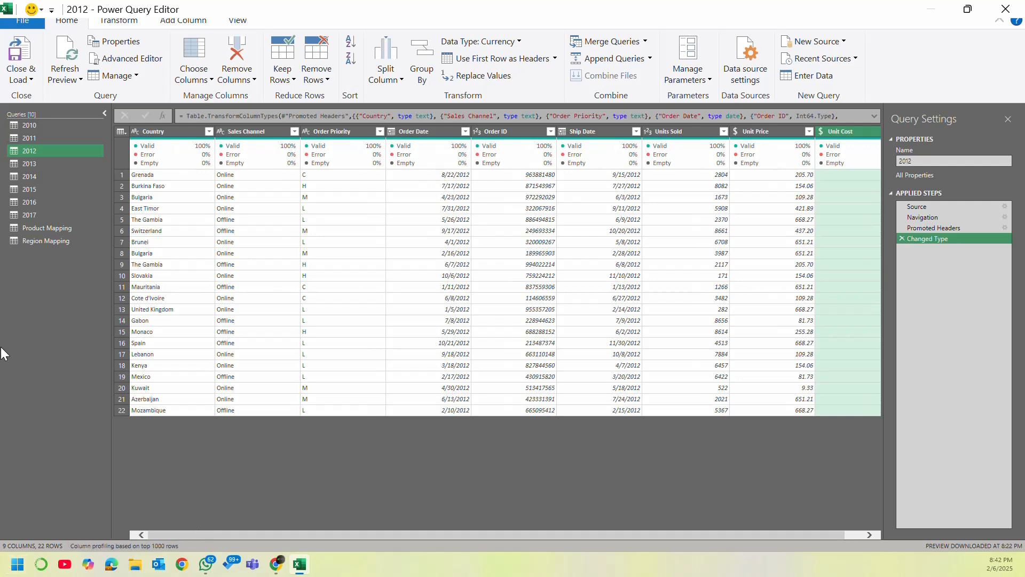
Step: Promote the first row of the 2013 query to column headers
left_click(27, 163)
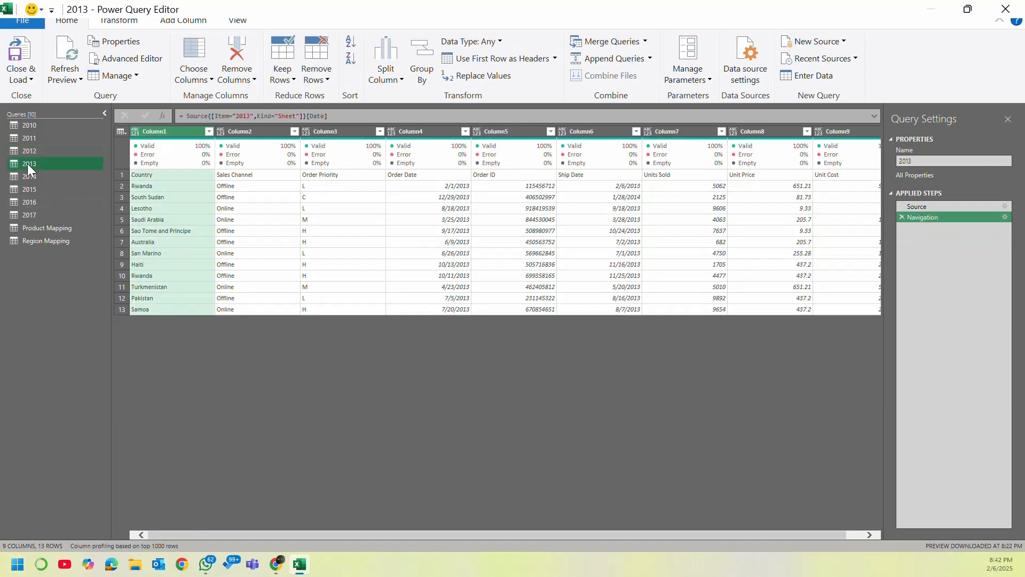
left_click(122, 131)
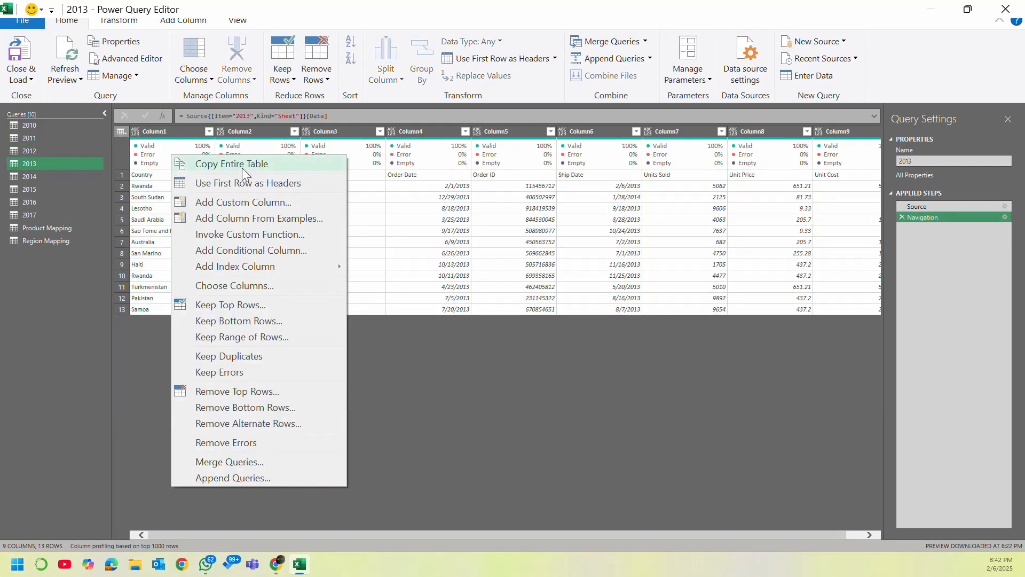
left_click(251, 180)
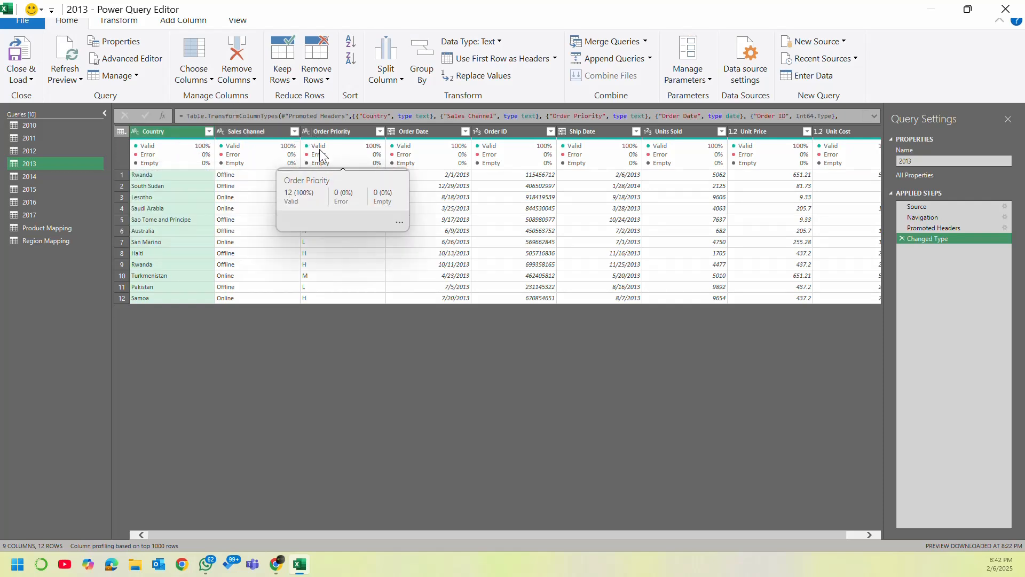
Step: Set the 2013 query's Order ID column to the Text data type, replacing the current conversion
left_click_drag(395, 532, 499, 529)
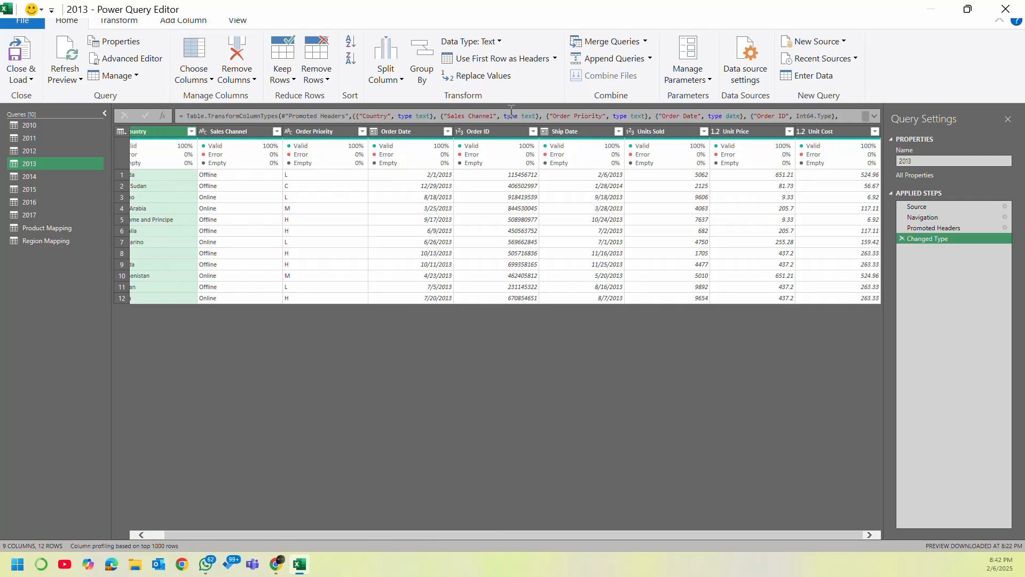
left_click(459, 132)
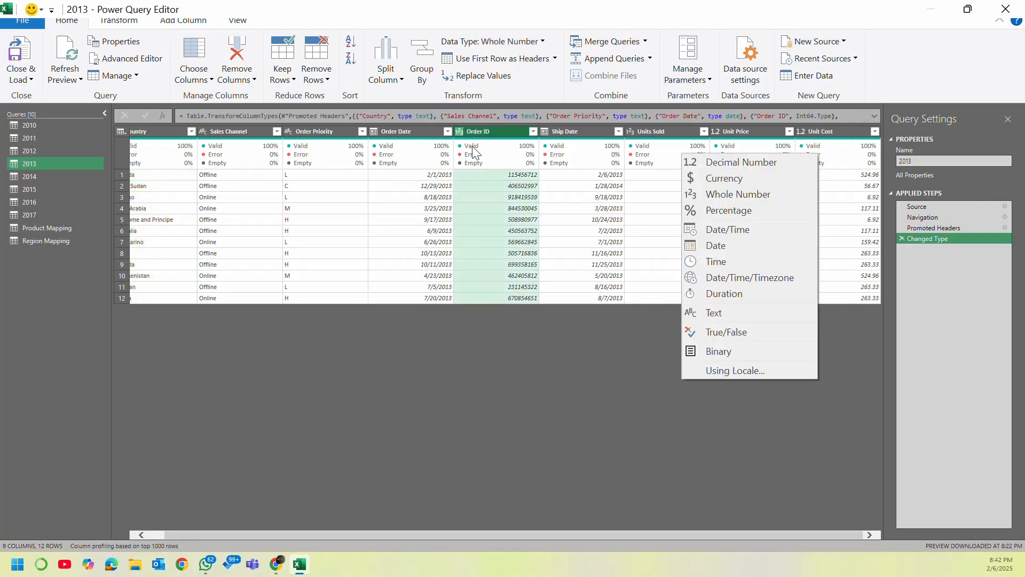
left_click(740, 313)
left_click(577, 302)
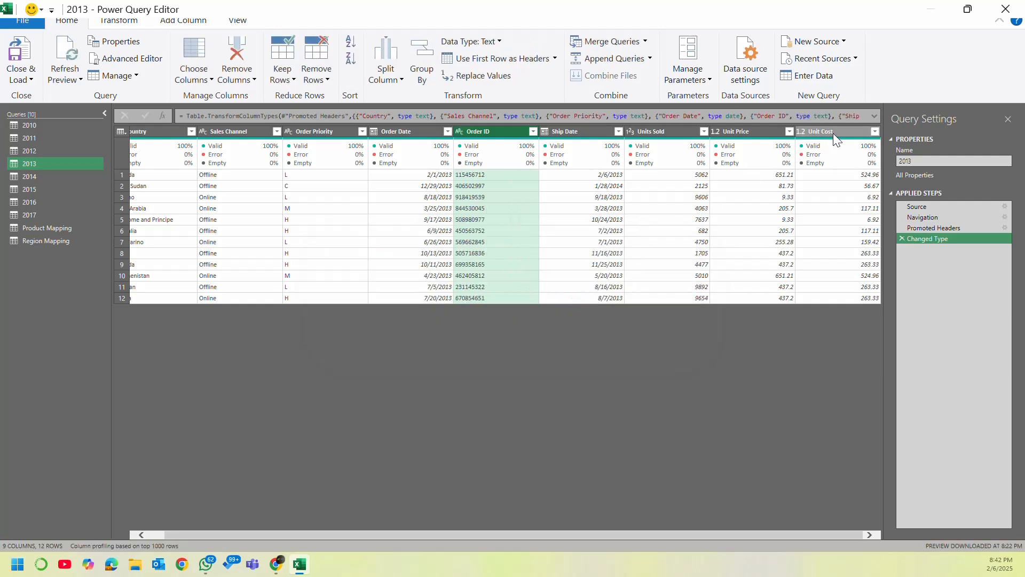
Step: Set the 2013 query's Unit Price and Unit Cost columns to the Text data type, replacing the current conversions
left_click(718, 133)
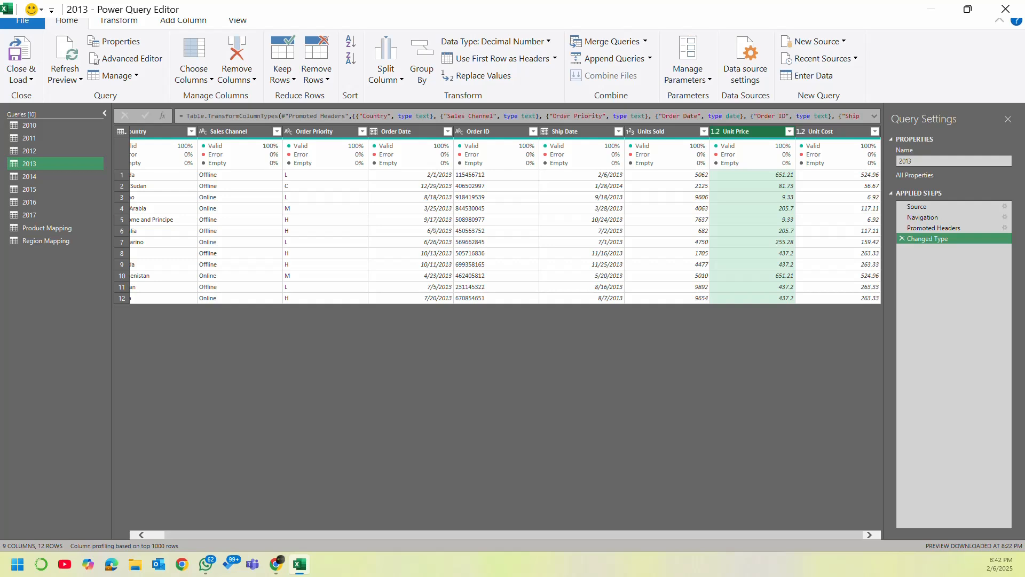
left_click(566, 302)
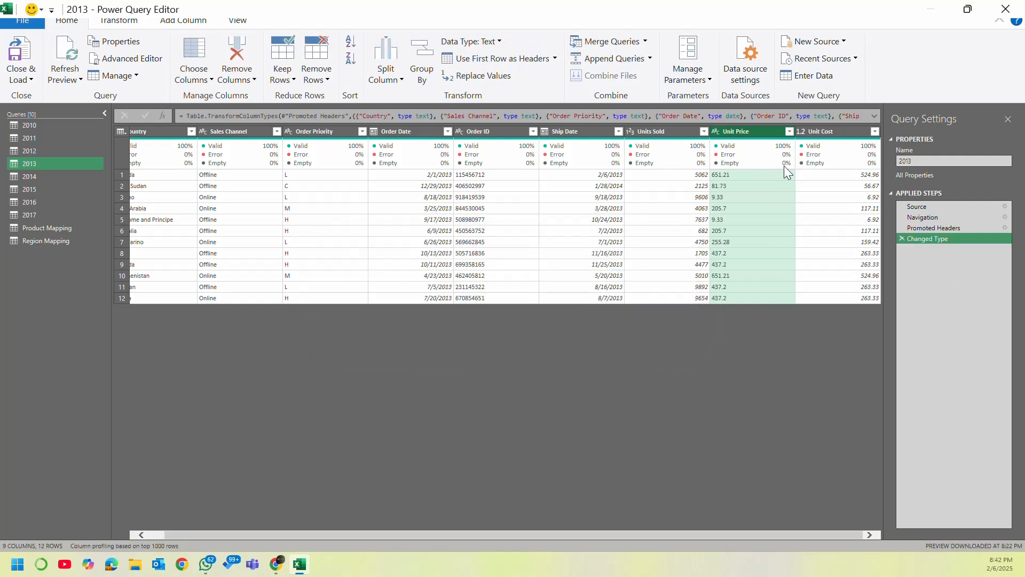
left_click(803, 133)
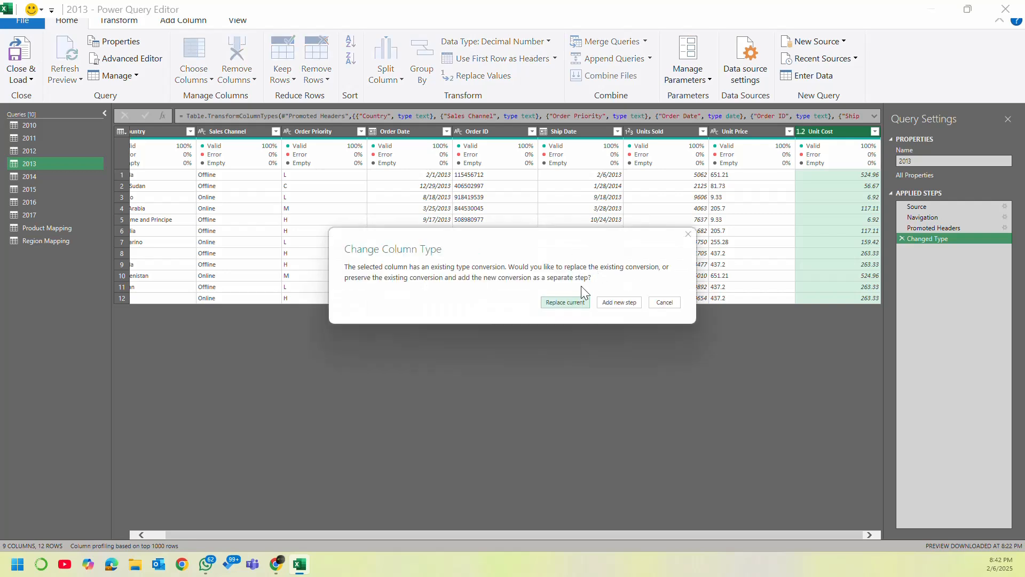
left_click(570, 300)
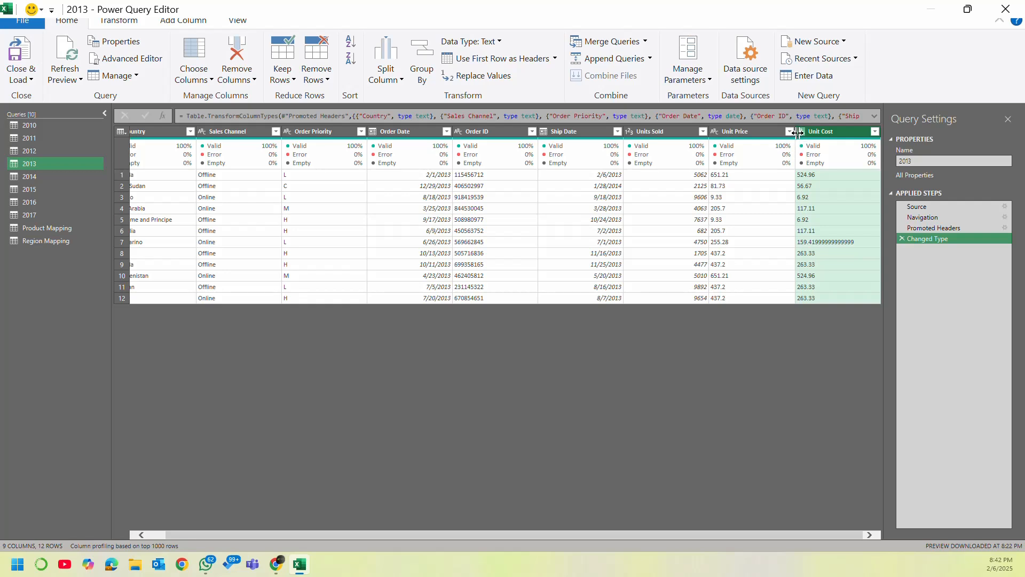
Step: Set the 2013 query's Unit Price and Unit Cost columns to the Currency data type, replacing the current conversions
left_click(718, 132)
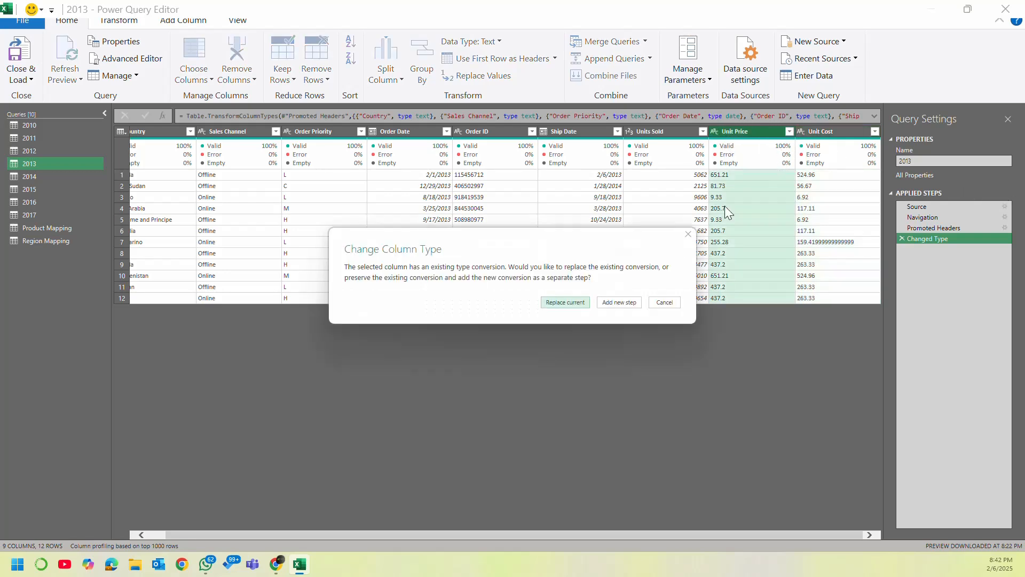
left_click(564, 367)
left_click(812, 132)
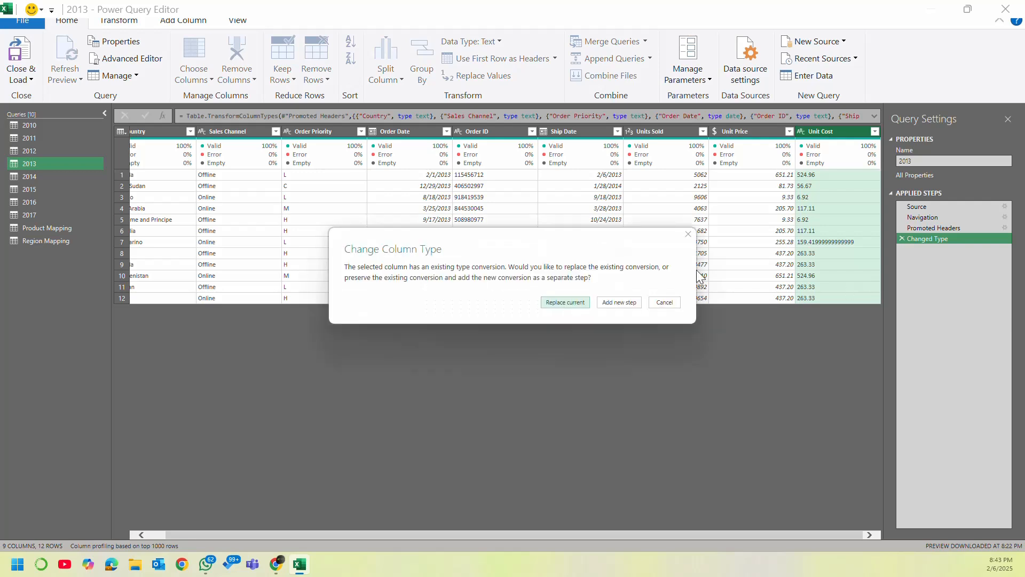
left_click(563, 297)
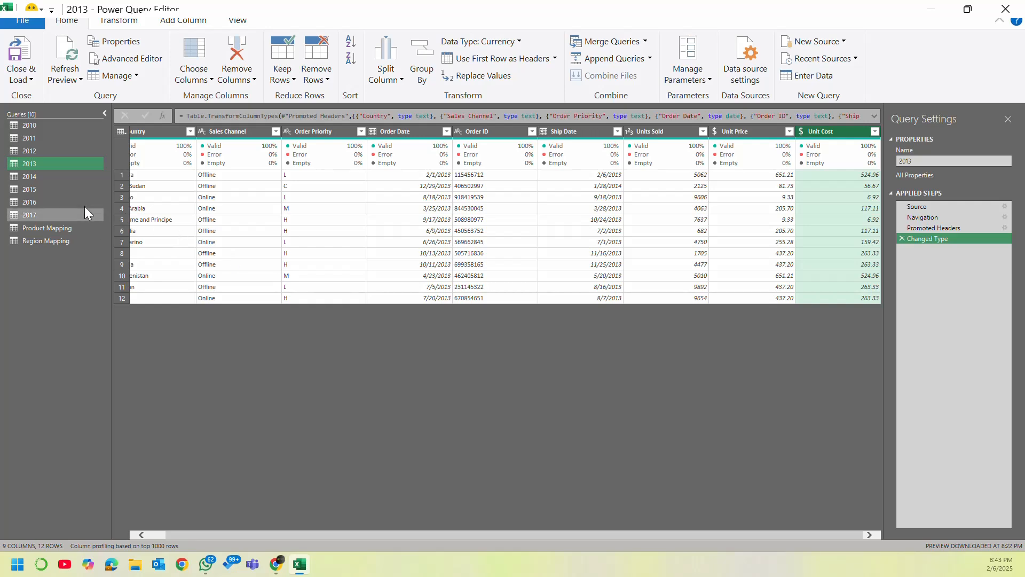
Step: Promote the first row of the 2014 query to column headers
left_click(76, 176)
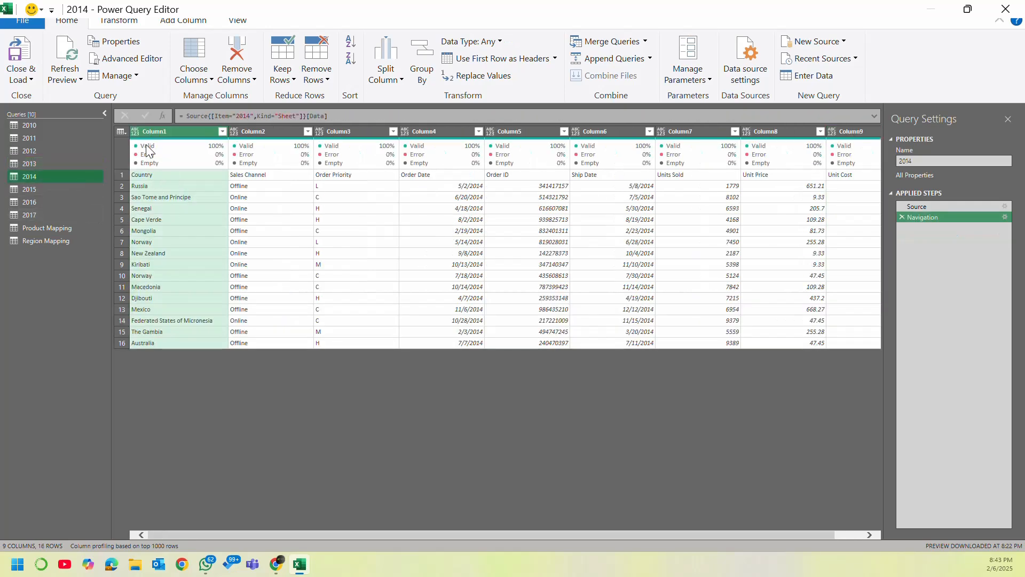
left_click(121, 132)
left_click(264, 182)
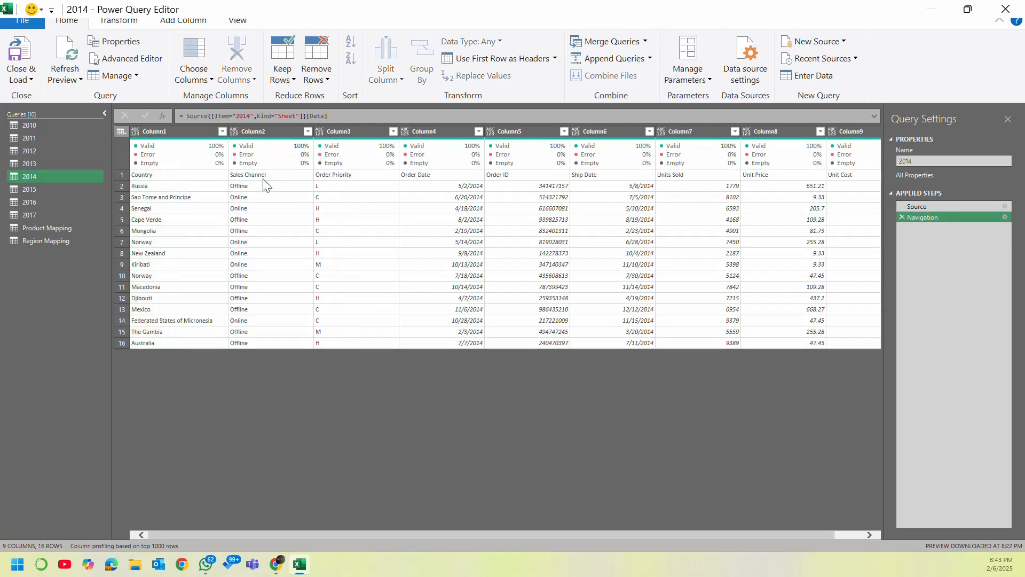
Step: Set the 2014 query's Order ID column to the Text data type, replacing the current conversion
left_click(491, 131)
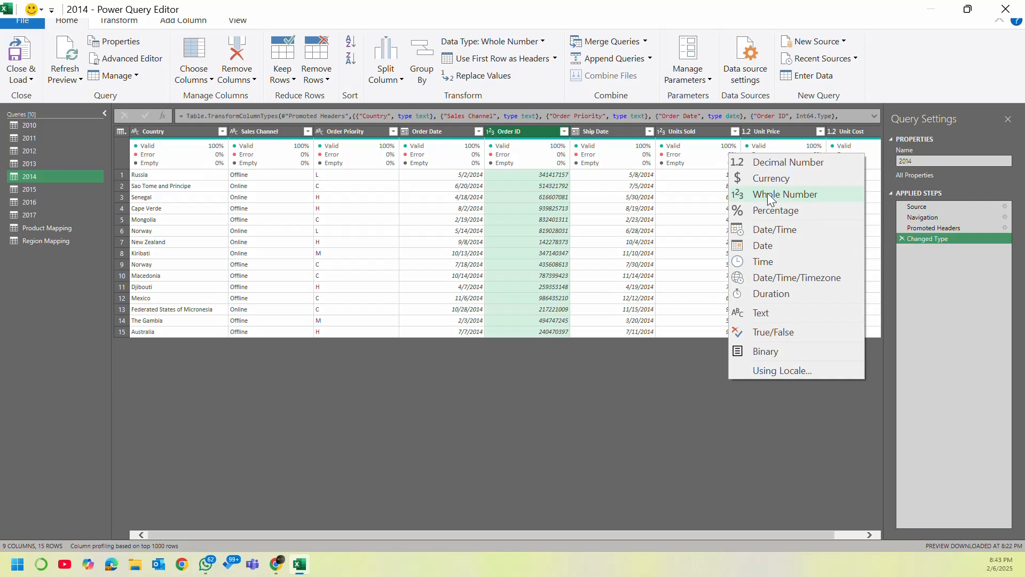
left_click(776, 312)
left_click(565, 303)
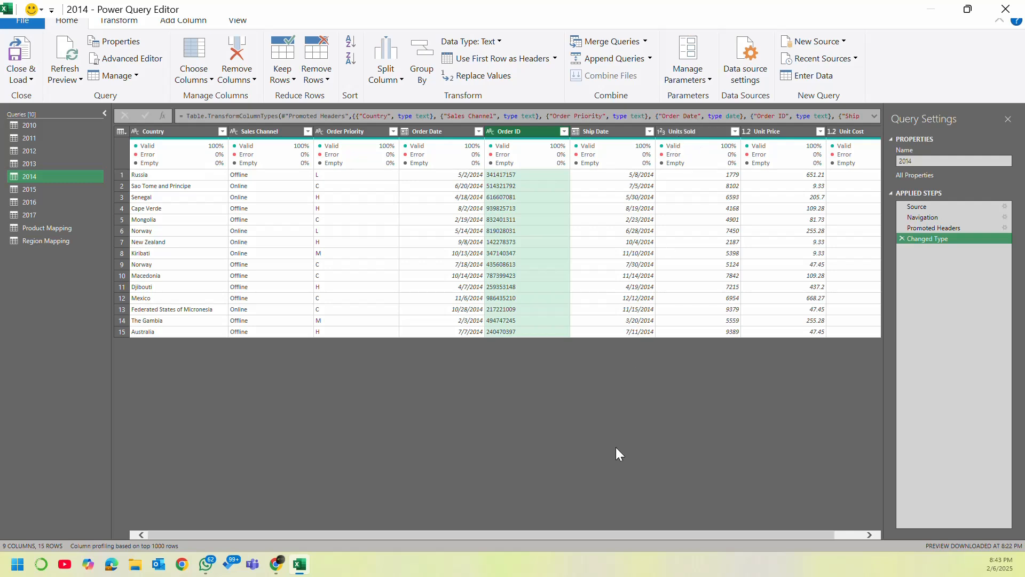
scroll(525, 533, "right", 2)
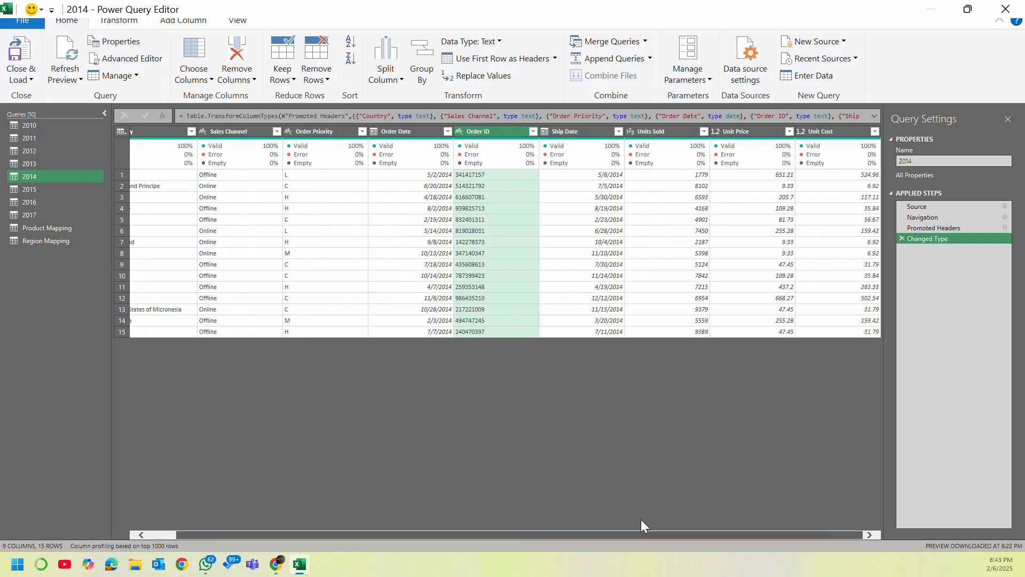
Step: Set the 2014 query's Unit Price and Unit Cost columns to the Currency data type, replacing the current conversions
left_click(731, 132)
left_click(1019, 215)
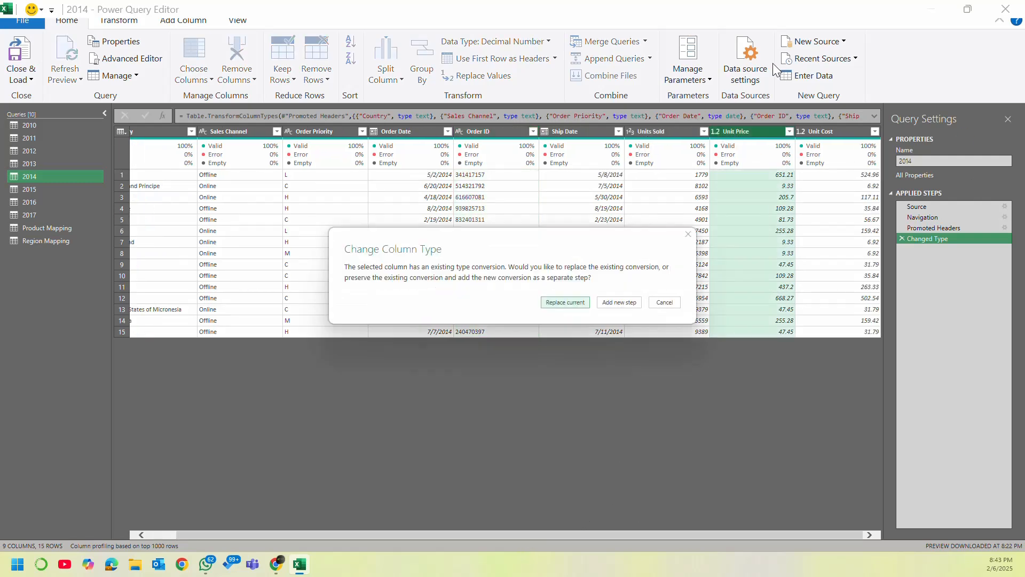
left_click(562, 302)
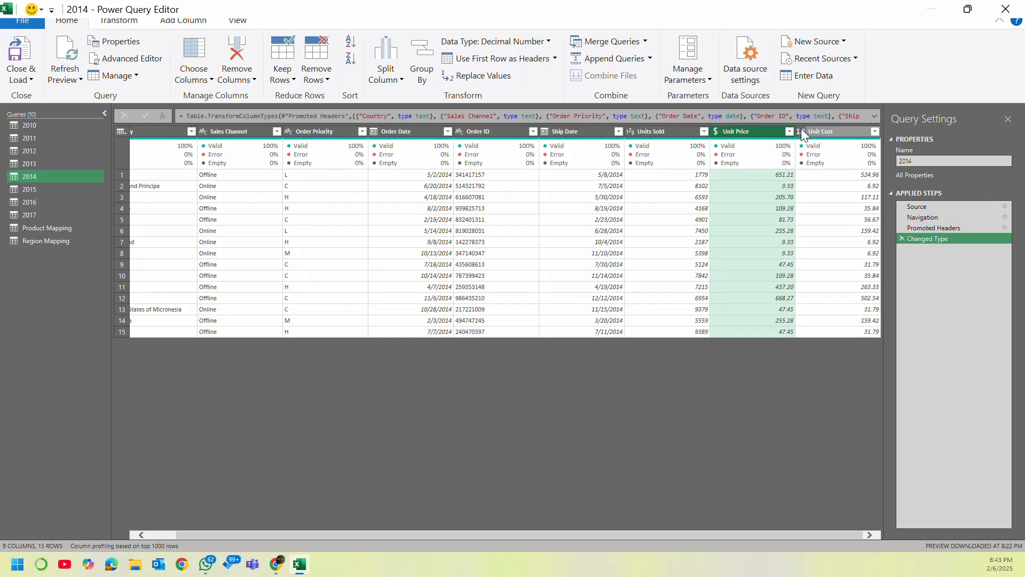
left_click(803, 129)
left_click(826, 159)
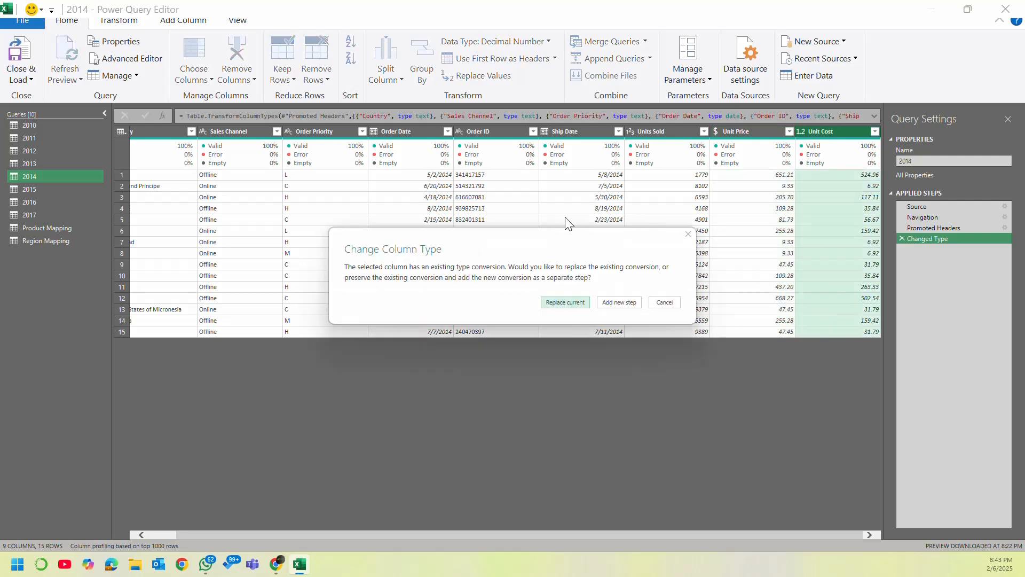
left_click(569, 305)
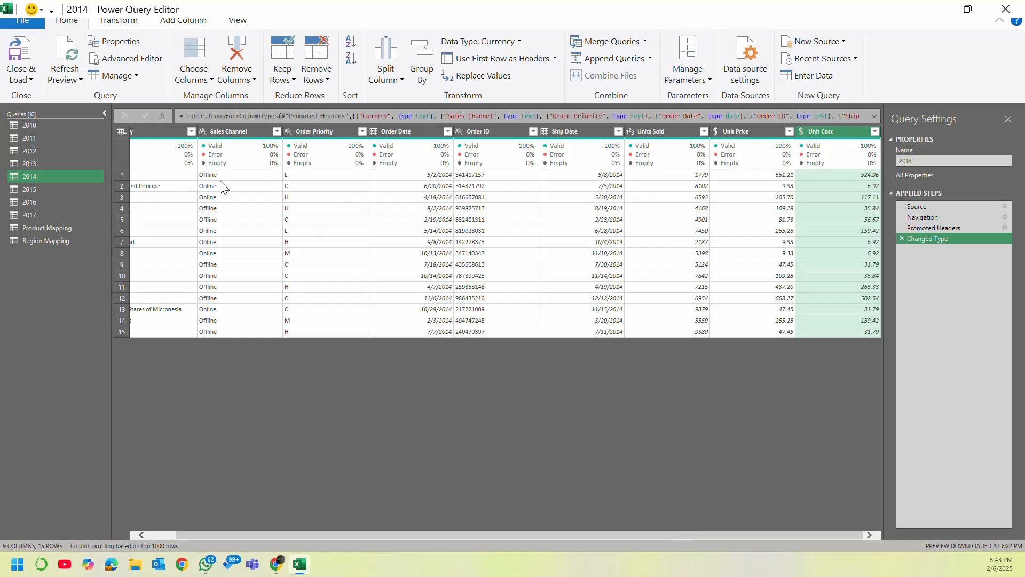
Step: Promote the first row of the 2015 query to column headers
left_click(70, 190)
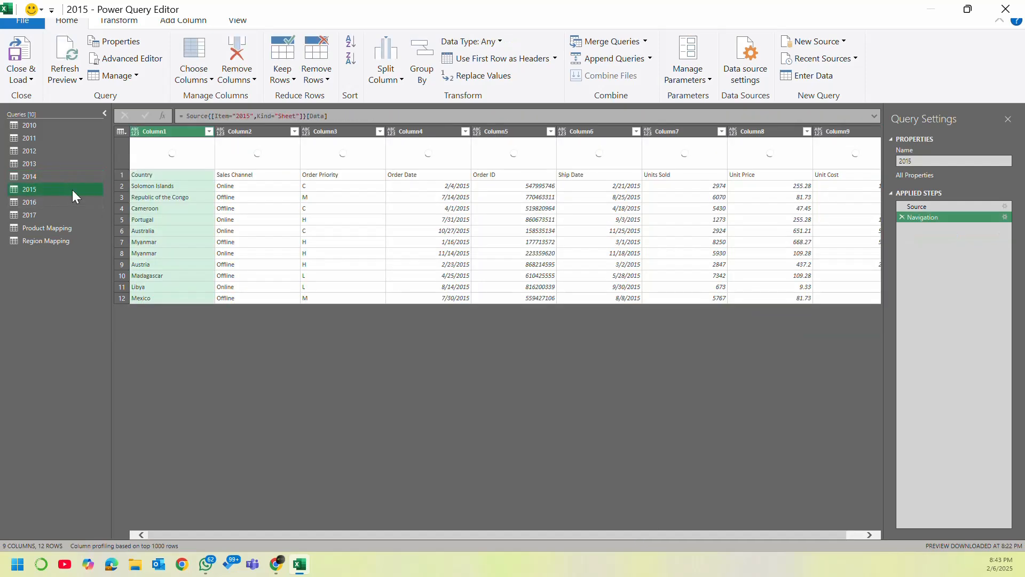
left_click(120, 131)
left_click(227, 183)
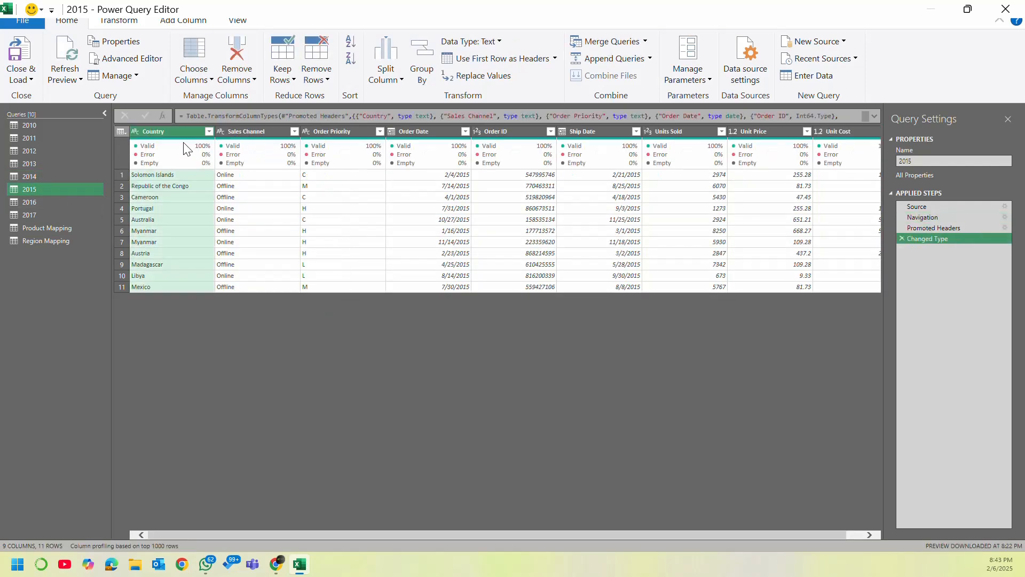
left_click_drag(497, 534, 669, 523)
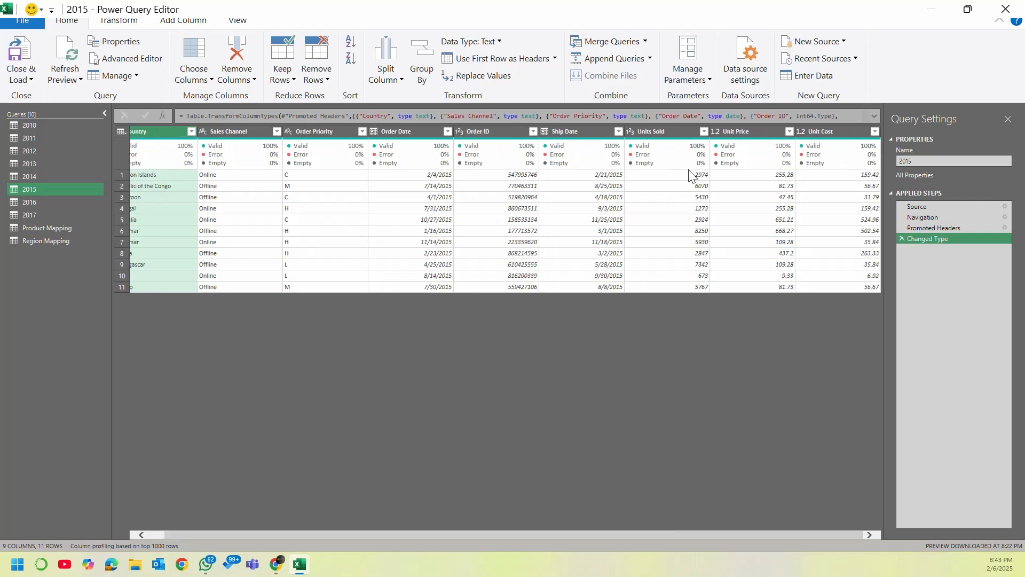
left_click(121, 132)
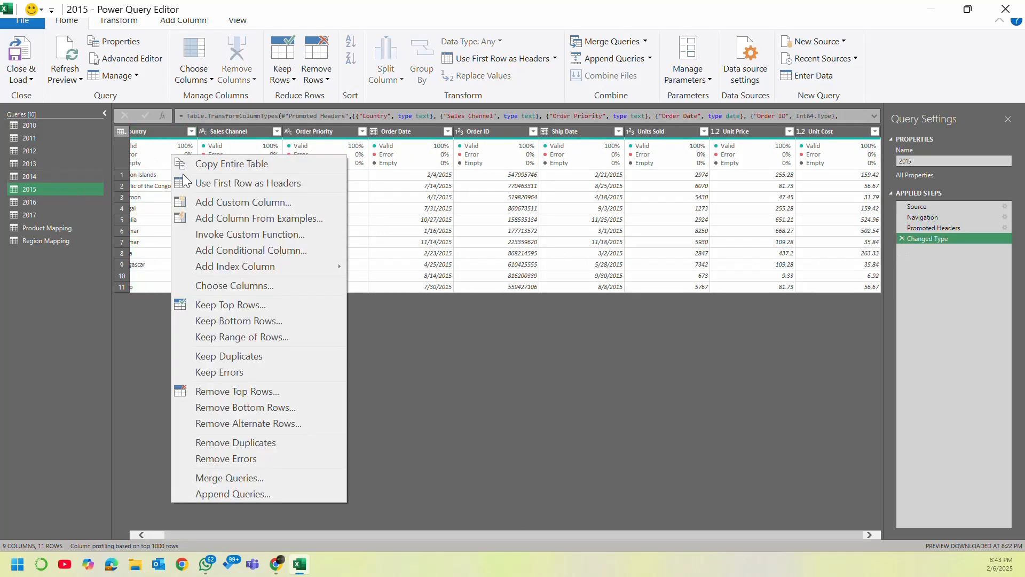
left_click(123, 133)
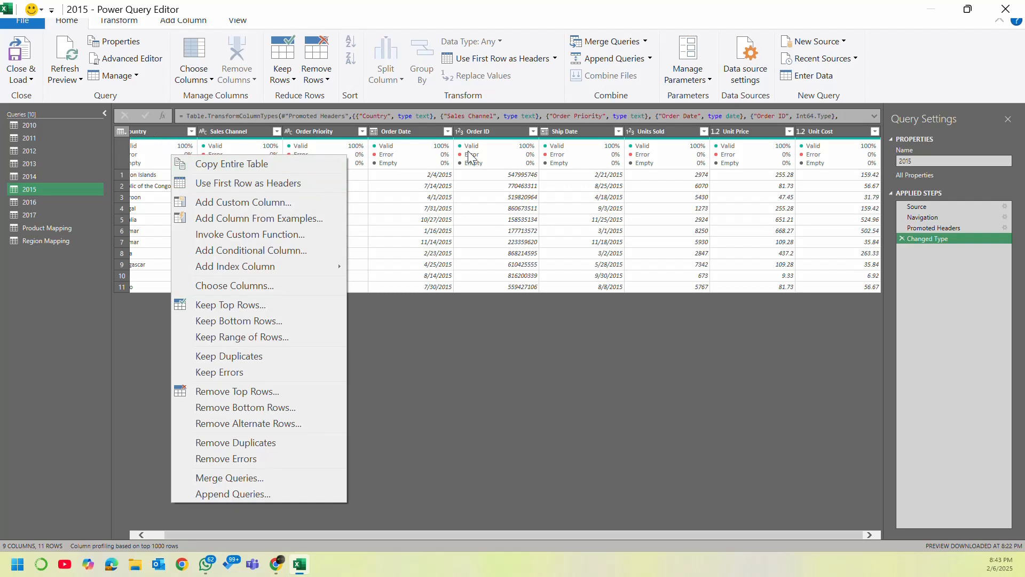
left_click(931, 238)
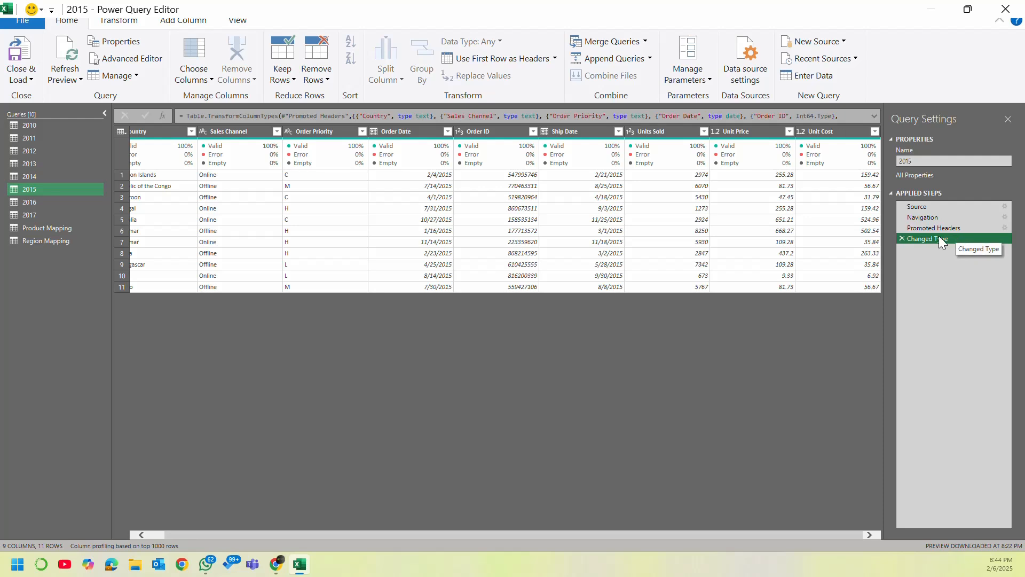
Step: Set the 2015 query's Order ID column to the Text data type, replacing the current conversion
left_click(458, 131)
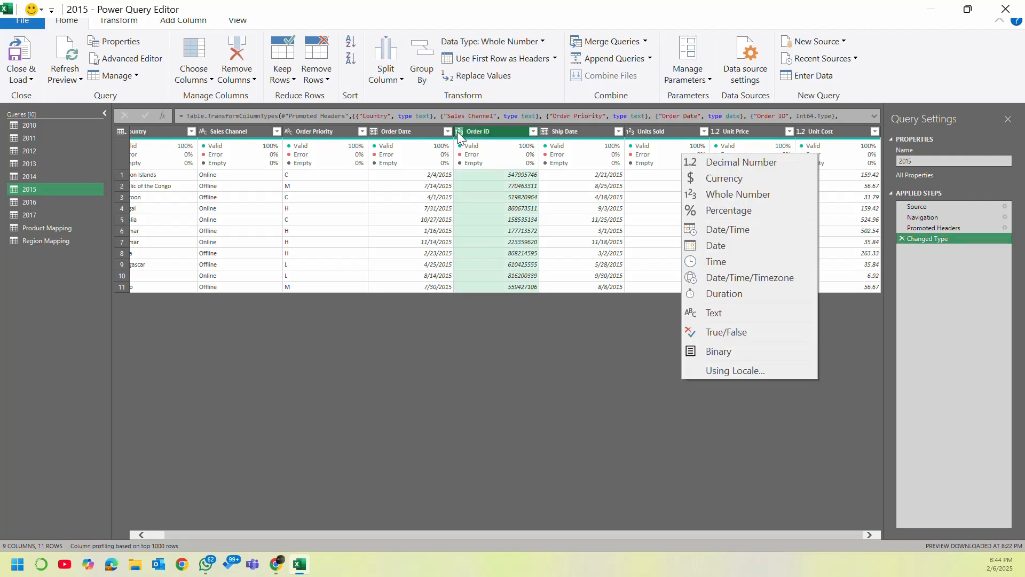
left_click(731, 310)
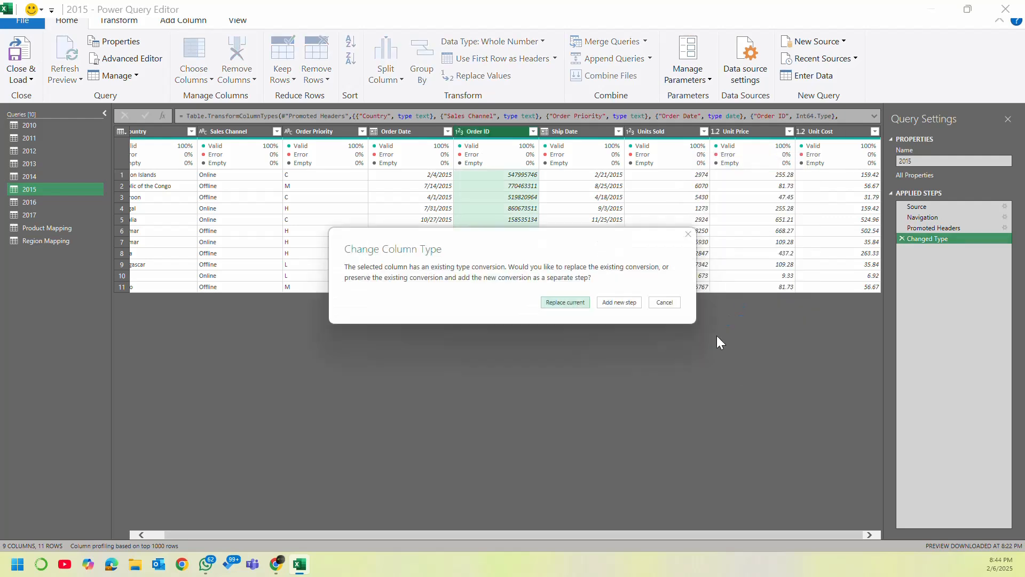
left_click(565, 303)
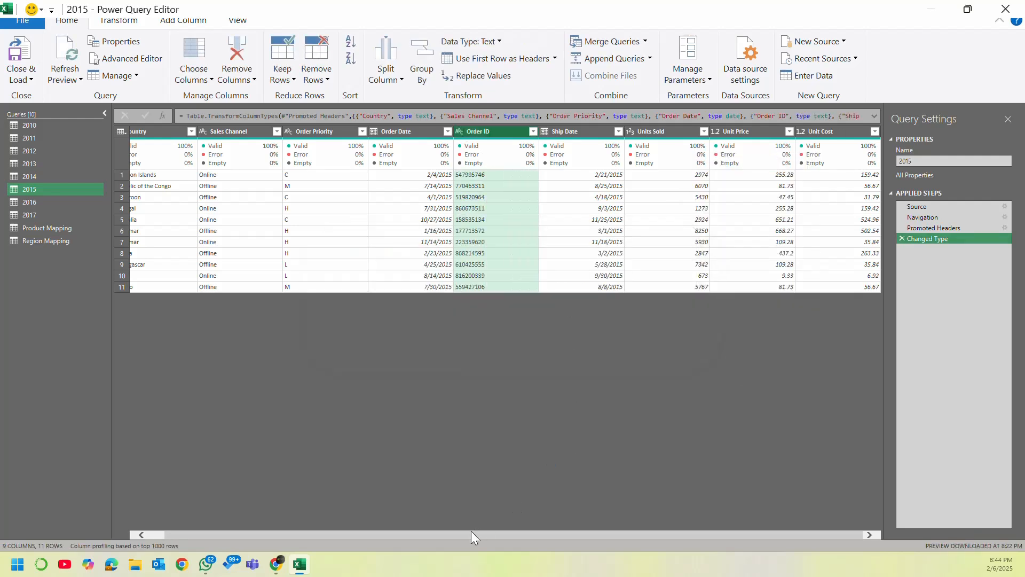
Step: Set the 2015 query's Unit Price and Unit Cost columns to the Currency data type, replacing the current conversions
left_click(716, 132)
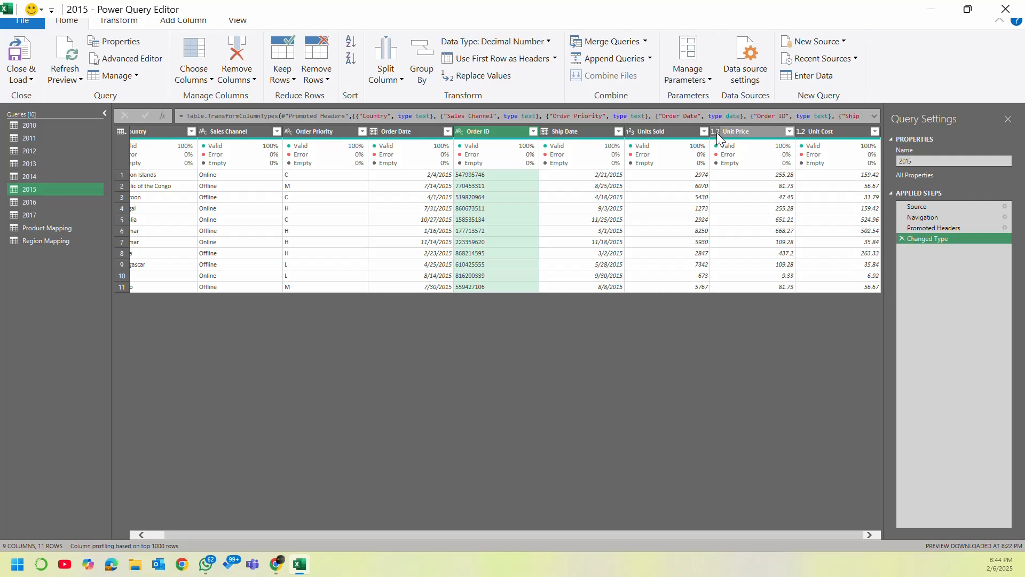
left_click(750, 162)
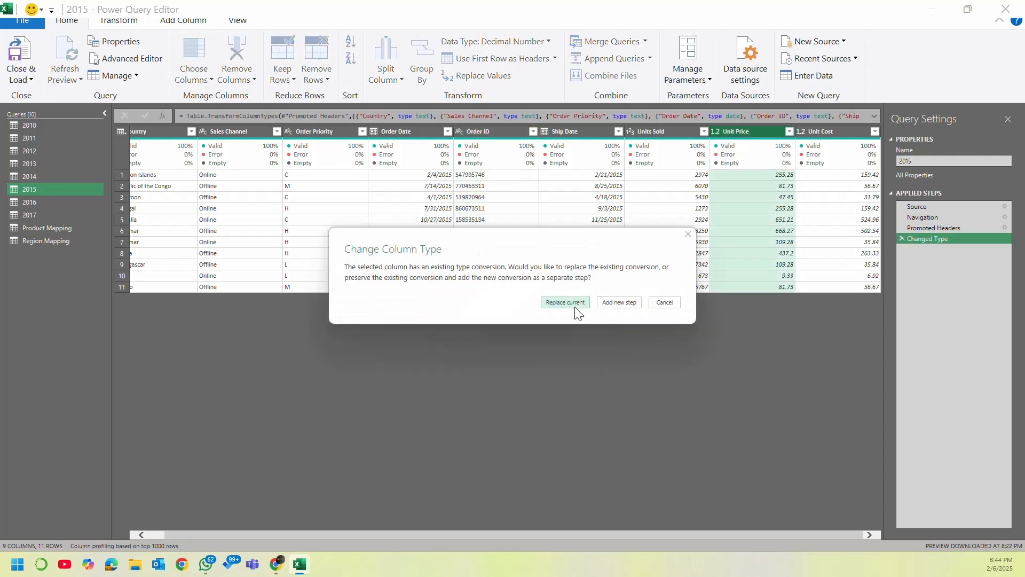
left_click(575, 307)
left_click(801, 131)
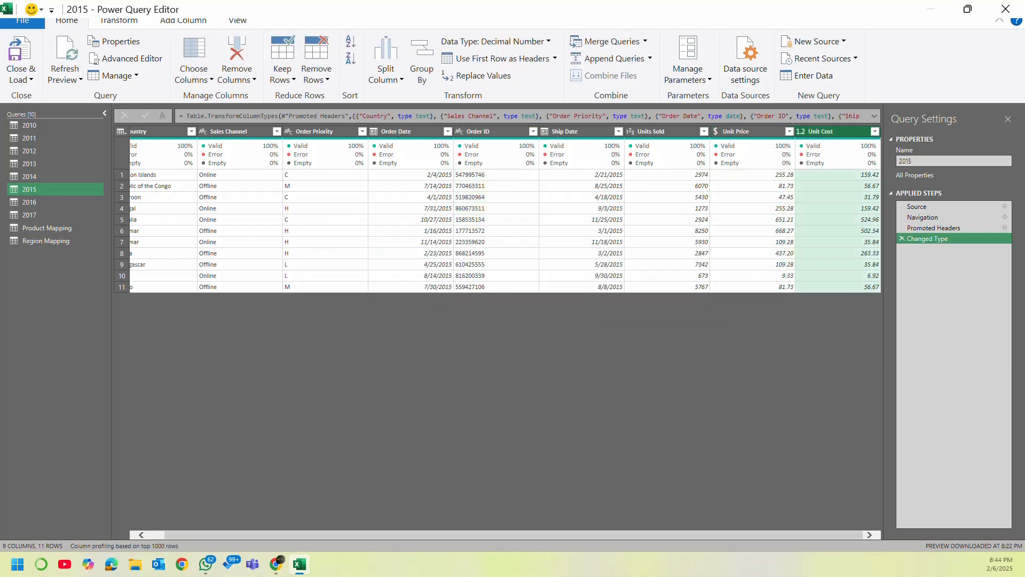
left_click(567, 303)
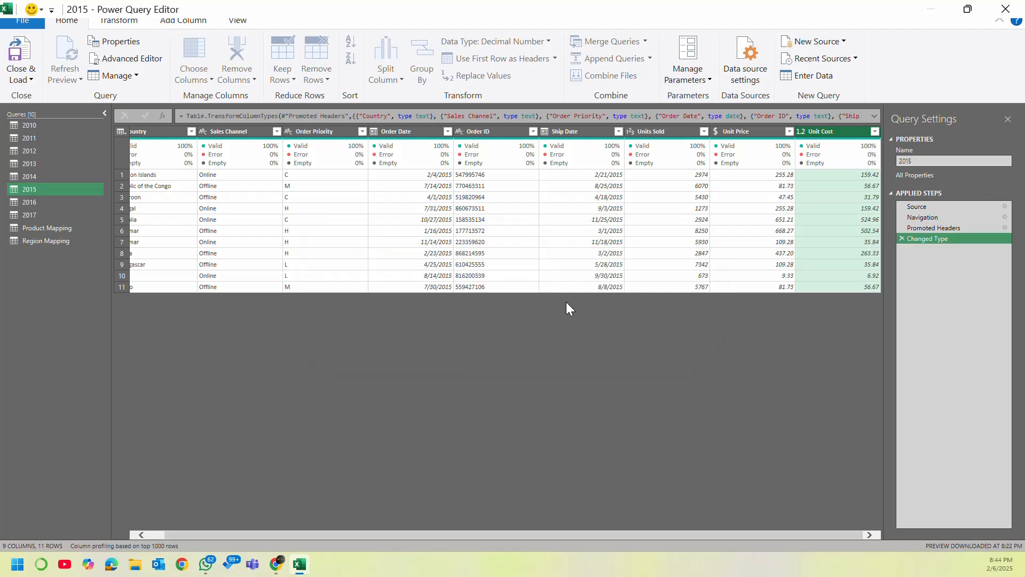
Step: Promote the first row of the 2016 query to column headers
left_click(29, 201)
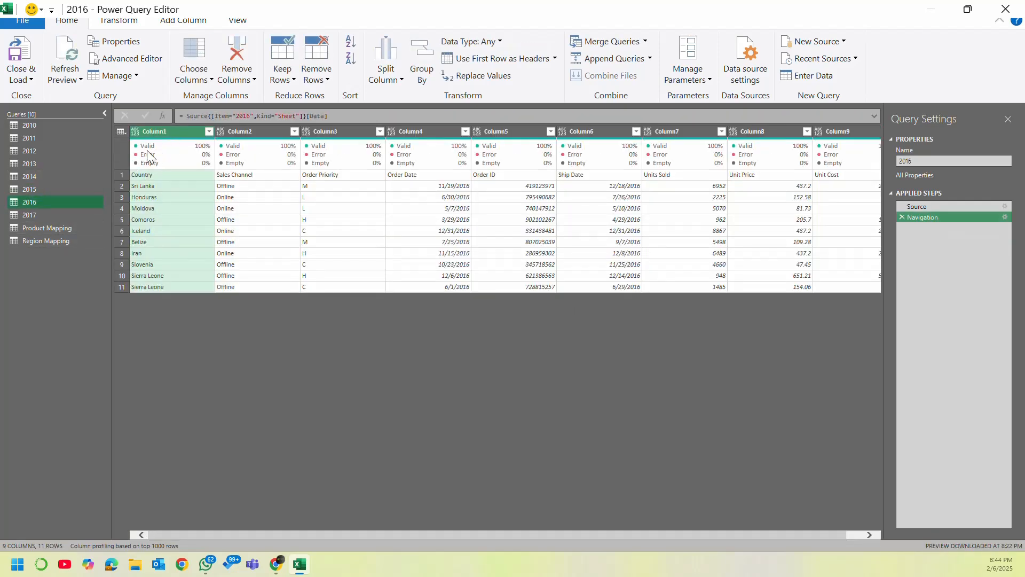
left_click(121, 131)
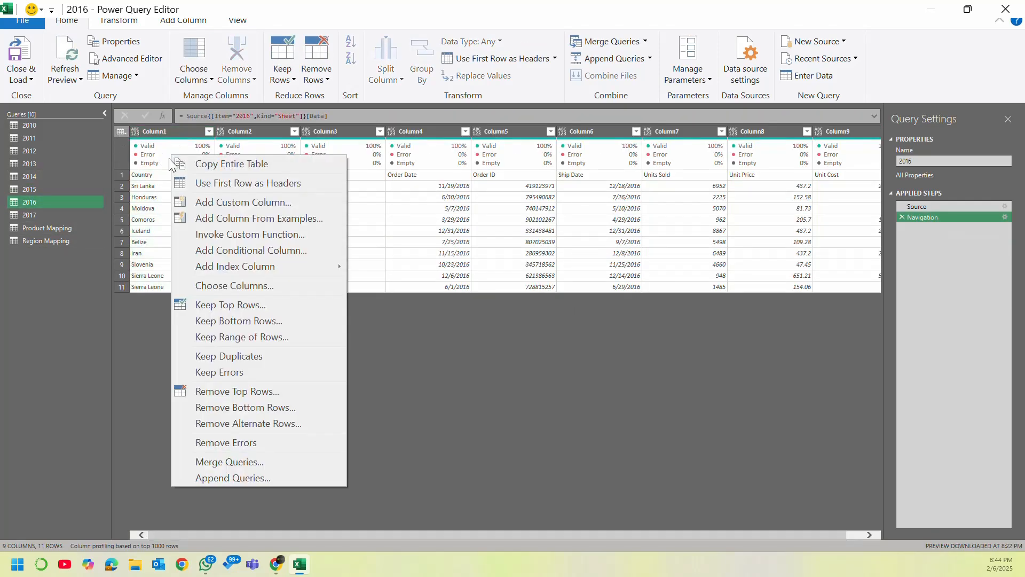
left_click(250, 183)
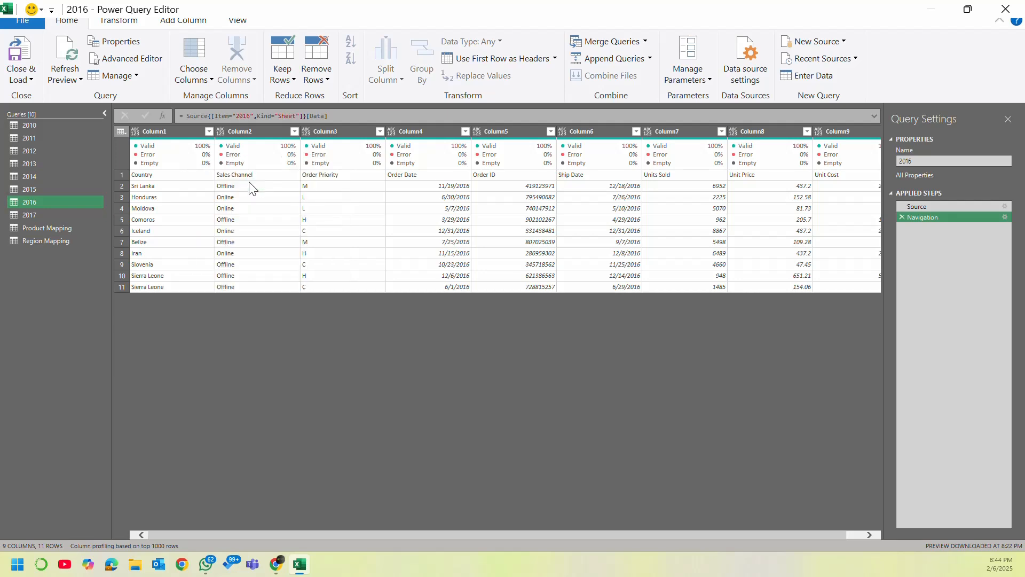
Step: Set the 2016 query's Order ID column to the Text data type, replacing the current conversion
left_click(482, 131)
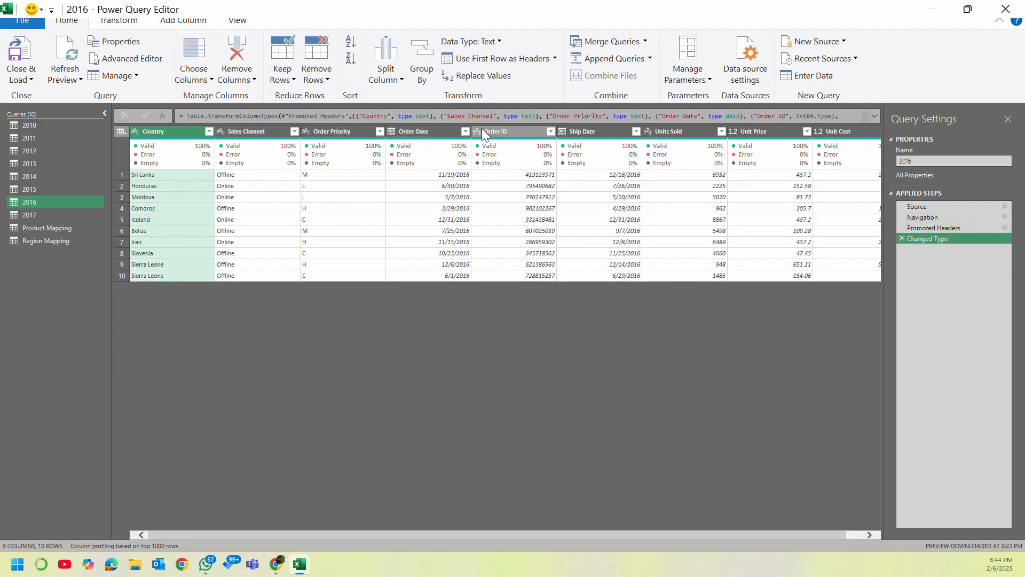
left_click(478, 131)
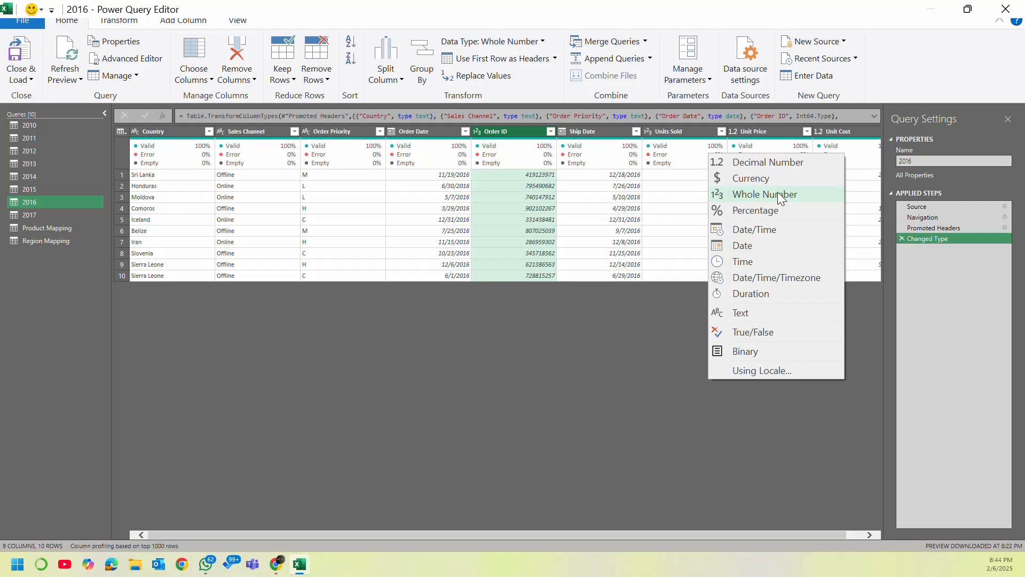
left_click(769, 308)
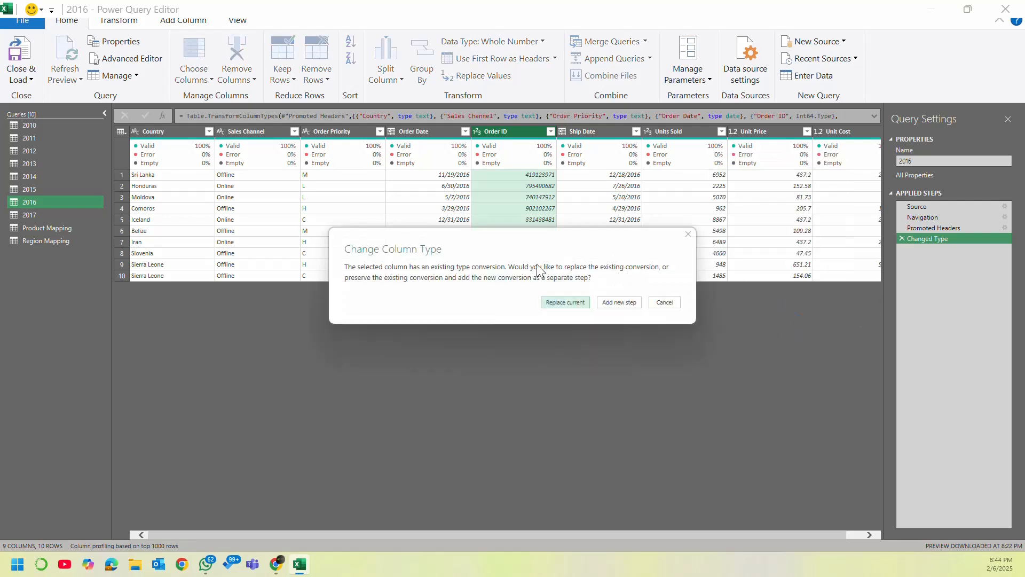
left_click(562, 308)
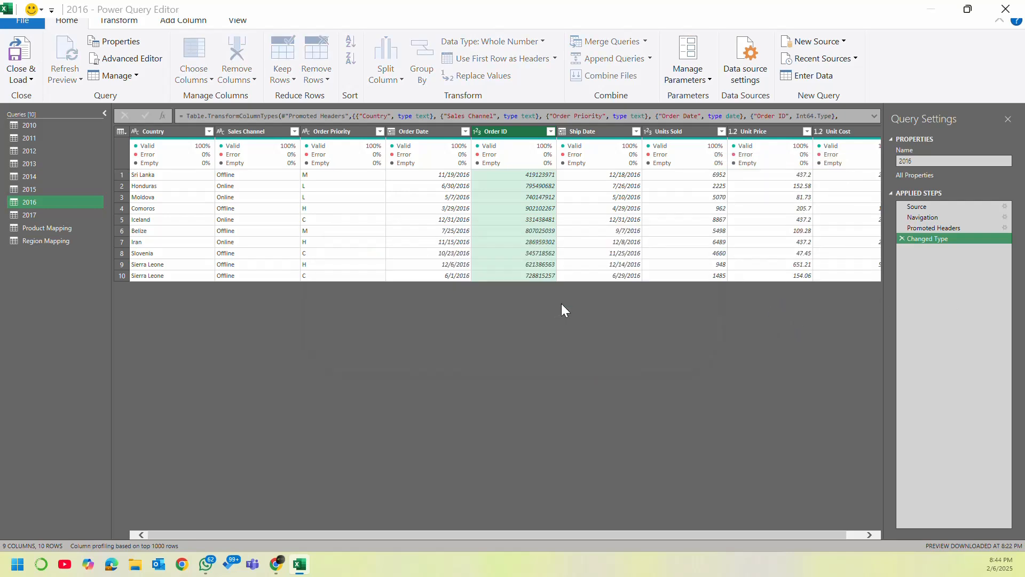
Step: Set the 2016 query's Unit Price and Unit Cost columns to the Currency data type, replacing the current conversions
left_click(821, 132)
left_click(716, 132)
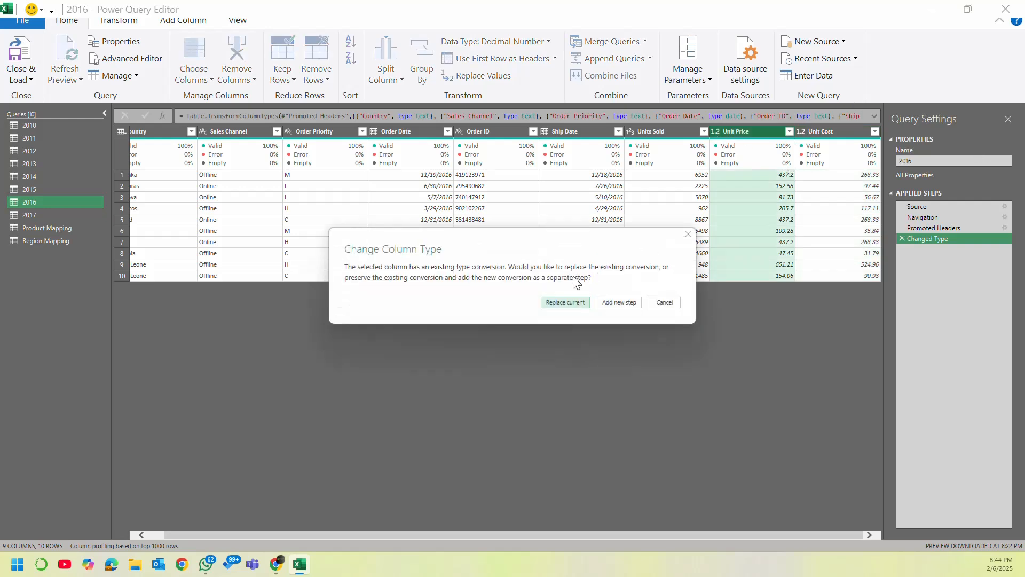
left_click(563, 302)
left_click(812, 132)
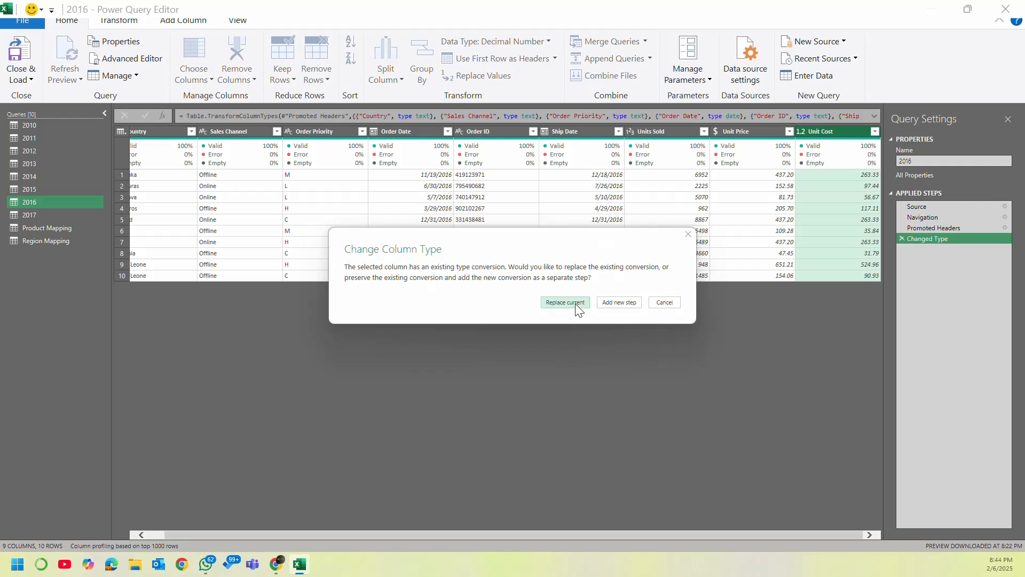
left_click(576, 303)
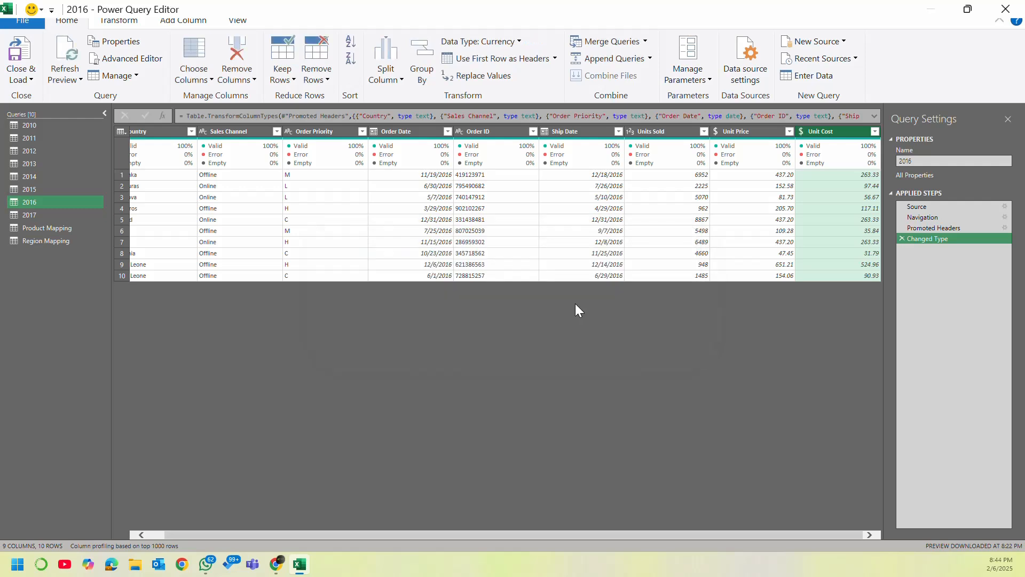
Step: Promote the first row of the 2017 query to column headers
left_click(38, 213)
left_click(121, 132)
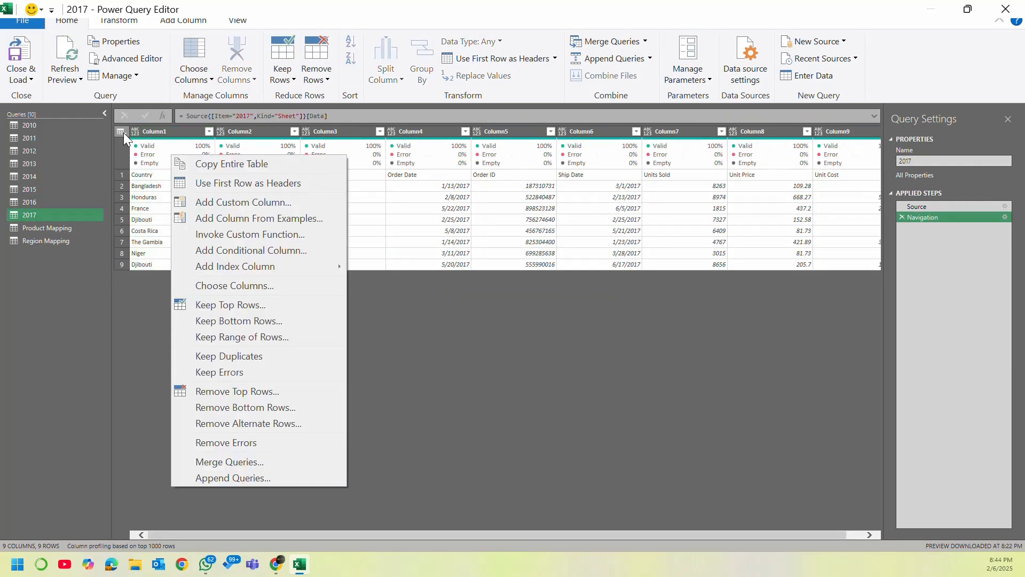
left_click(284, 181)
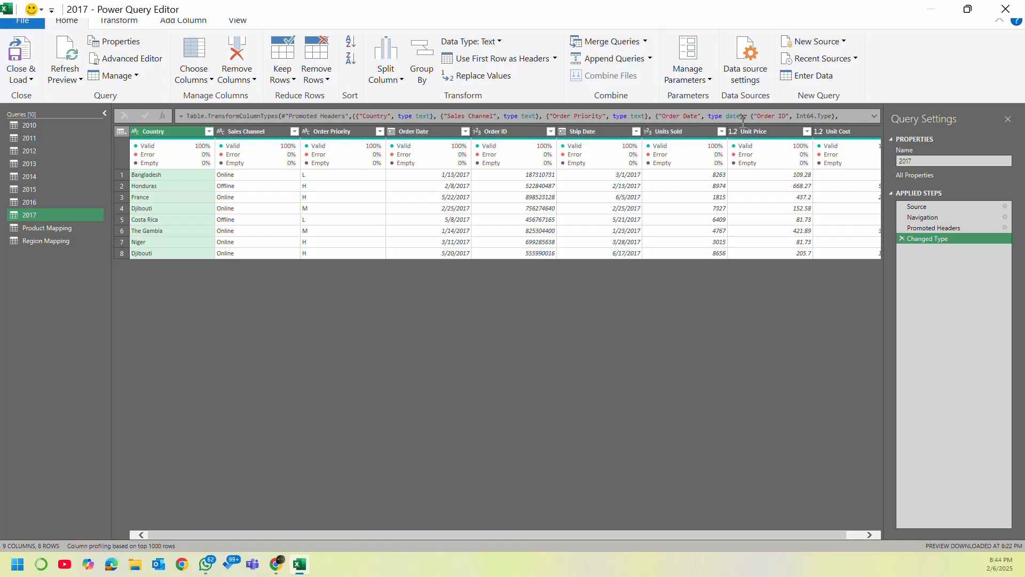
Step: Set the 2017 query's Order ID column to the Text data type, replacing the current conversion
left_click(477, 132)
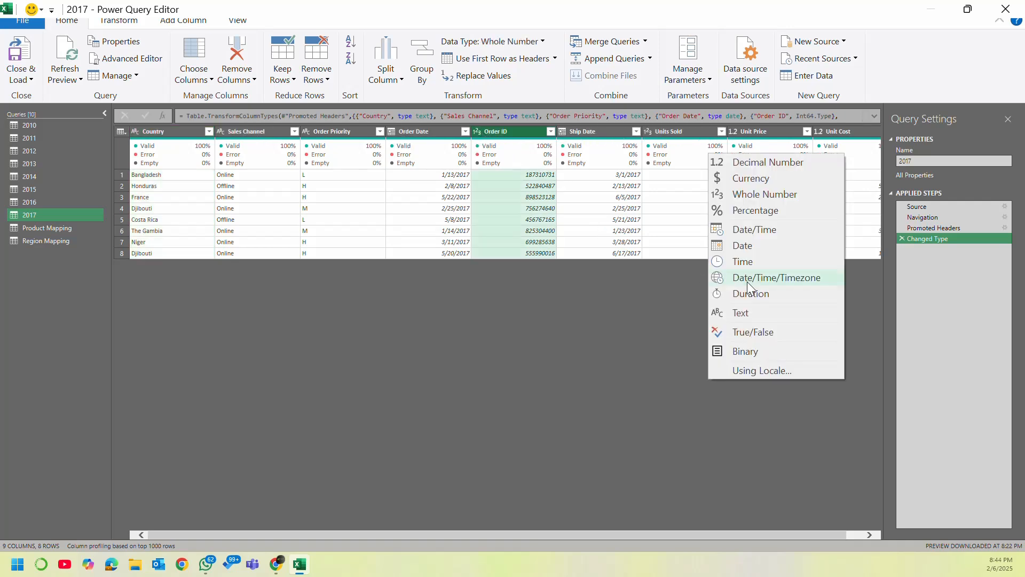
left_click(761, 313)
left_click(567, 302)
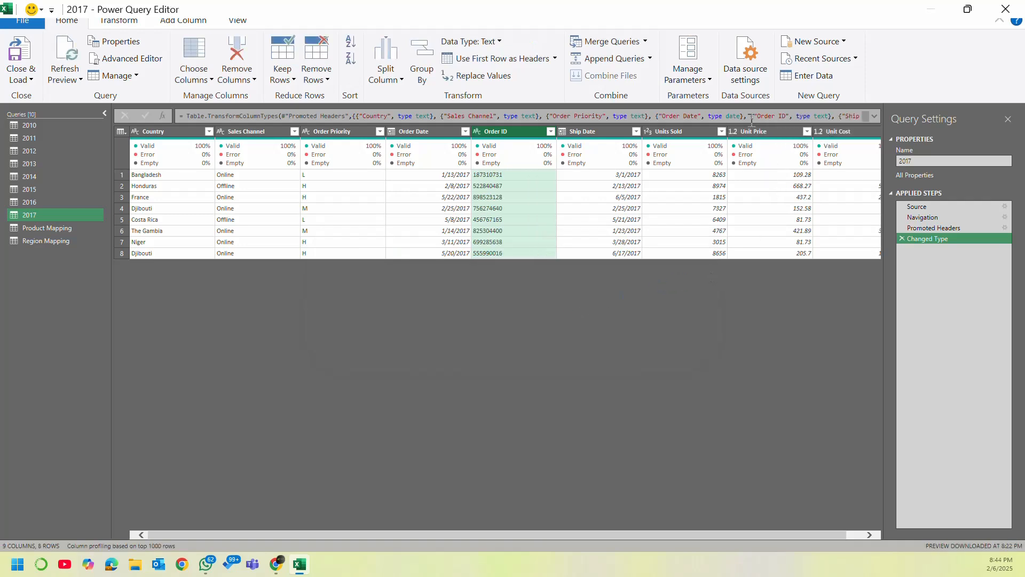
Step: Set the 2017 query's Unit Price and Unit Cost columns to the Currency data type, replacing the current conversions
left_click(734, 133)
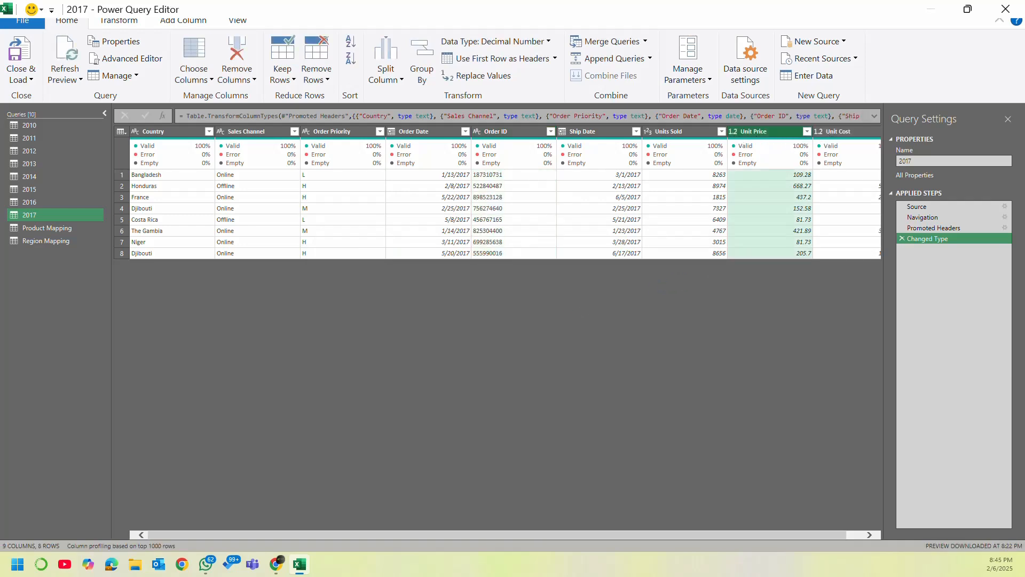
left_click(800, 62)
left_click(565, 303)
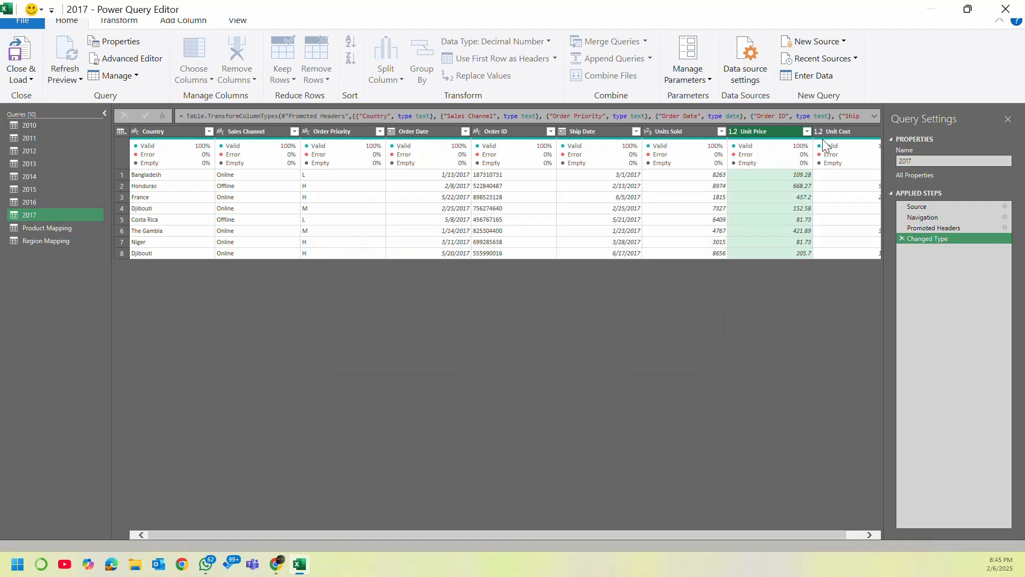
left_click(825, 132)
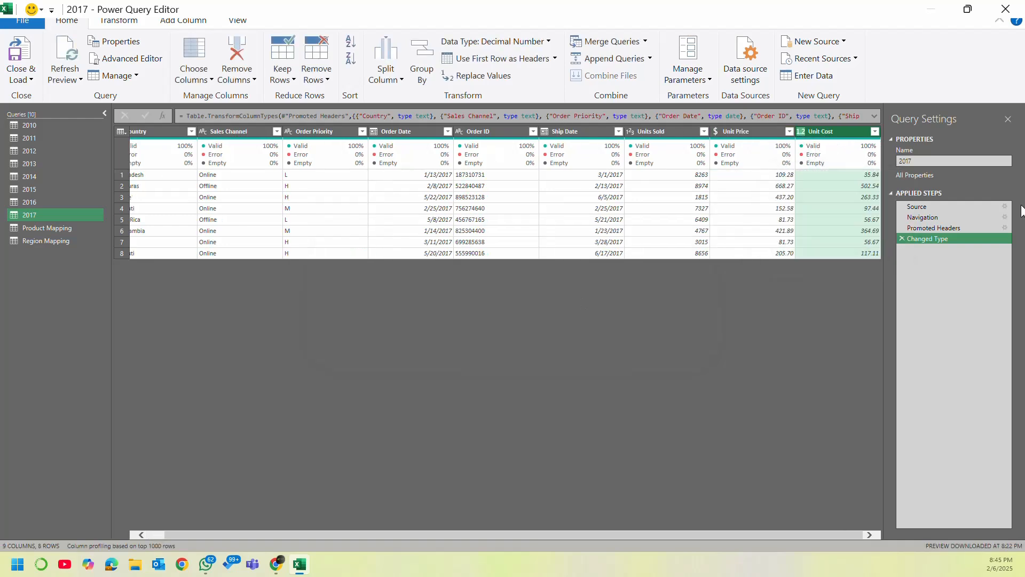
left_click(822, 159)
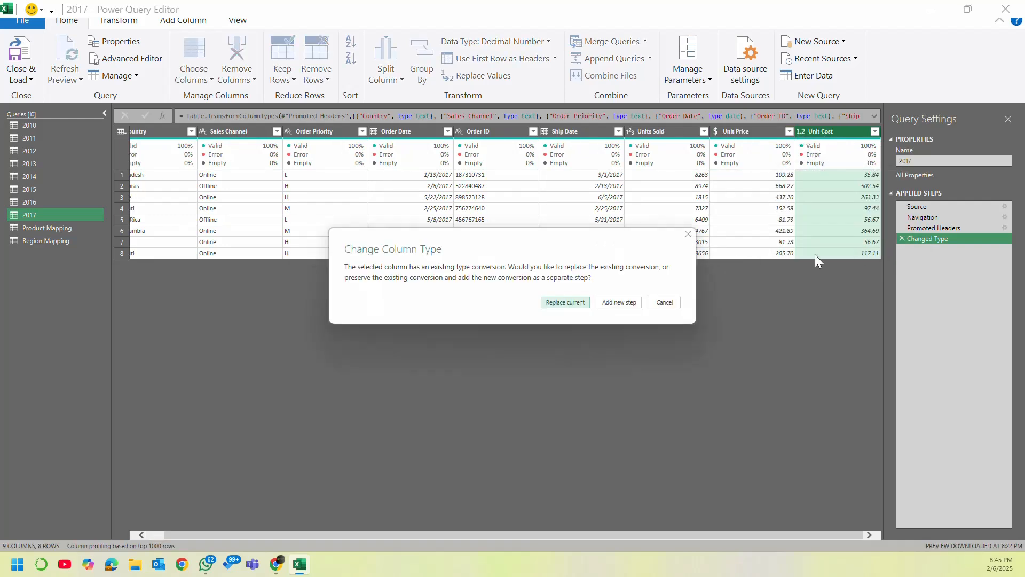
left_click(578, 306)
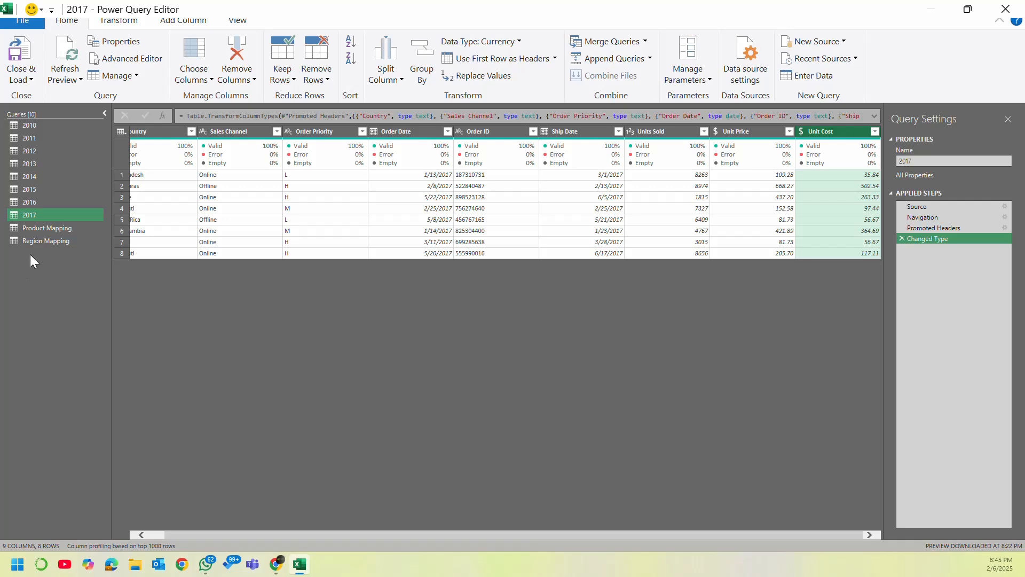
Step: Promote the first row of the Product Mapping query to column headers
left_click(64, 228)
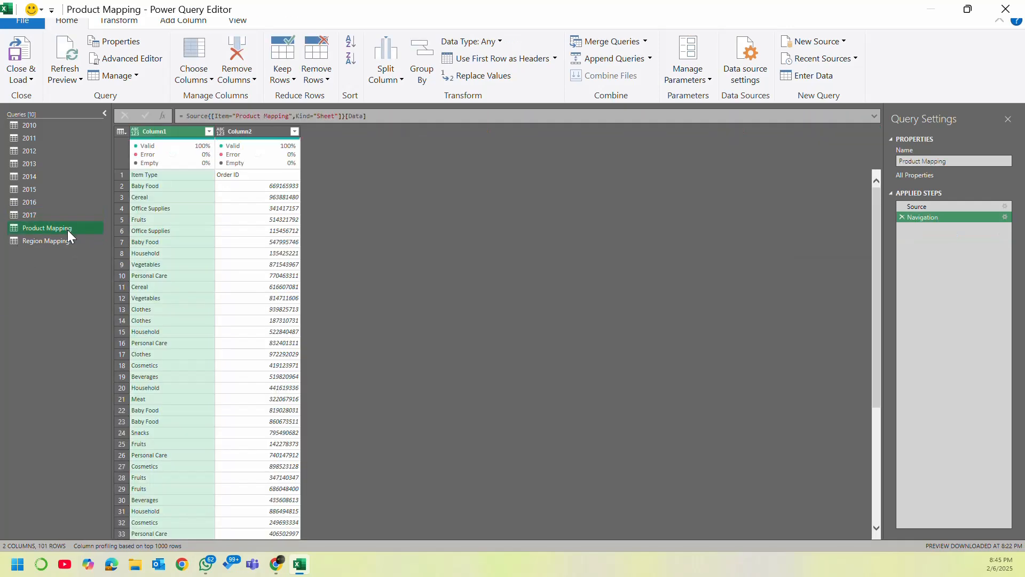
left_click(121, 133)
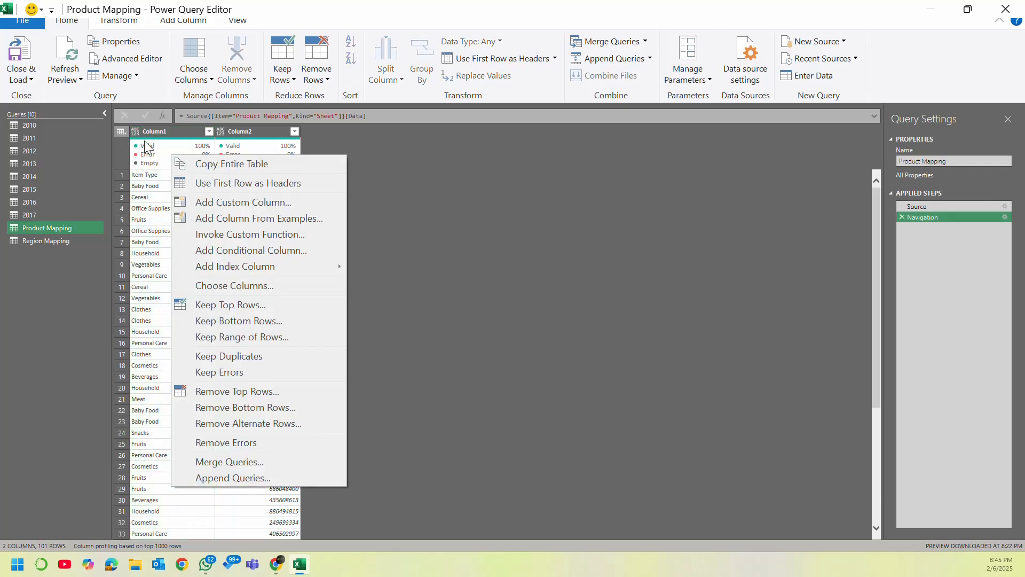
Step: Promote the first row of the Product Mapping query to headers and set the Order ID column's data type to Text
left_click(268, 178)
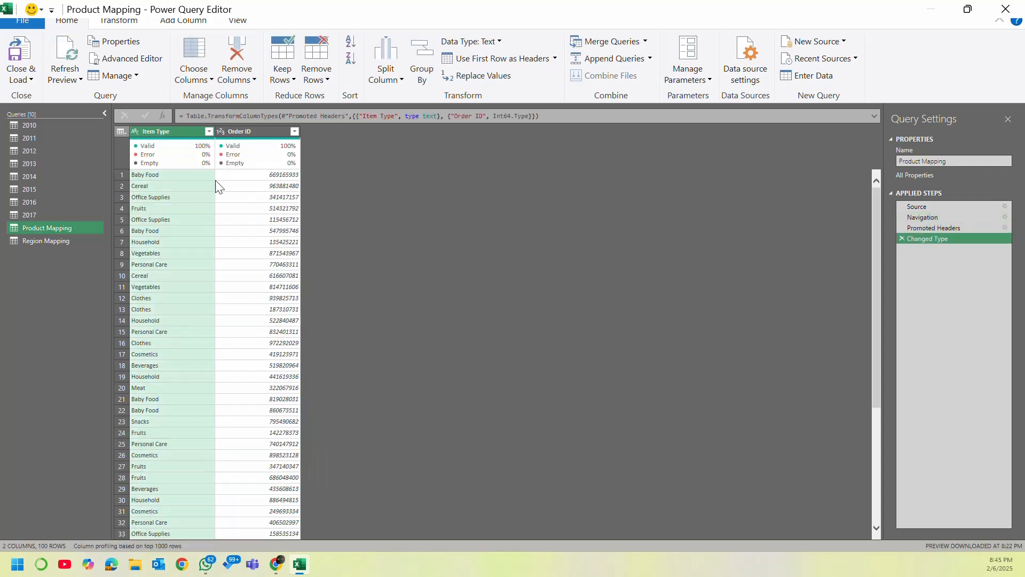
left_click(221, 131)
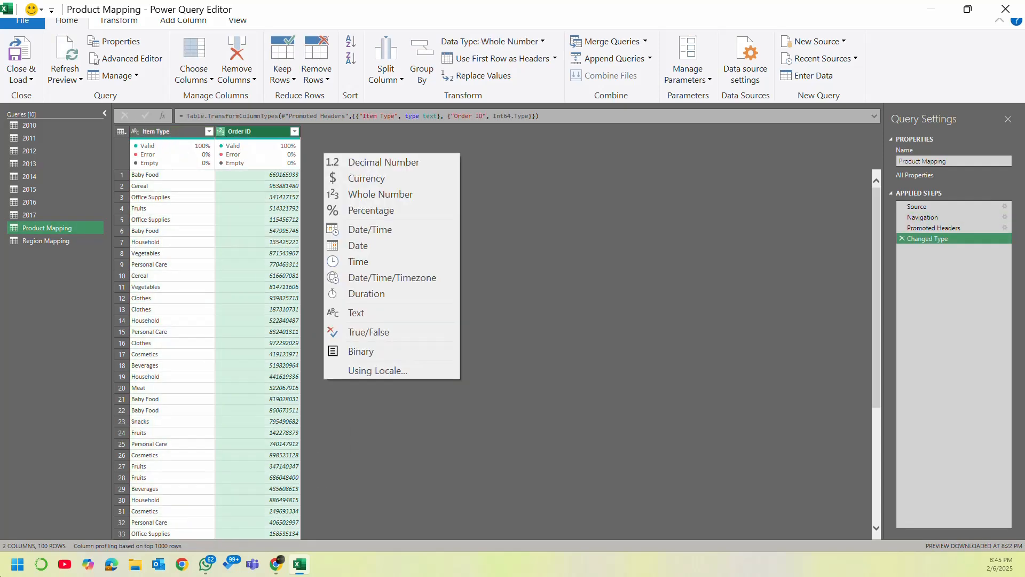
left_click(383, 313)
left_click(564, 303)
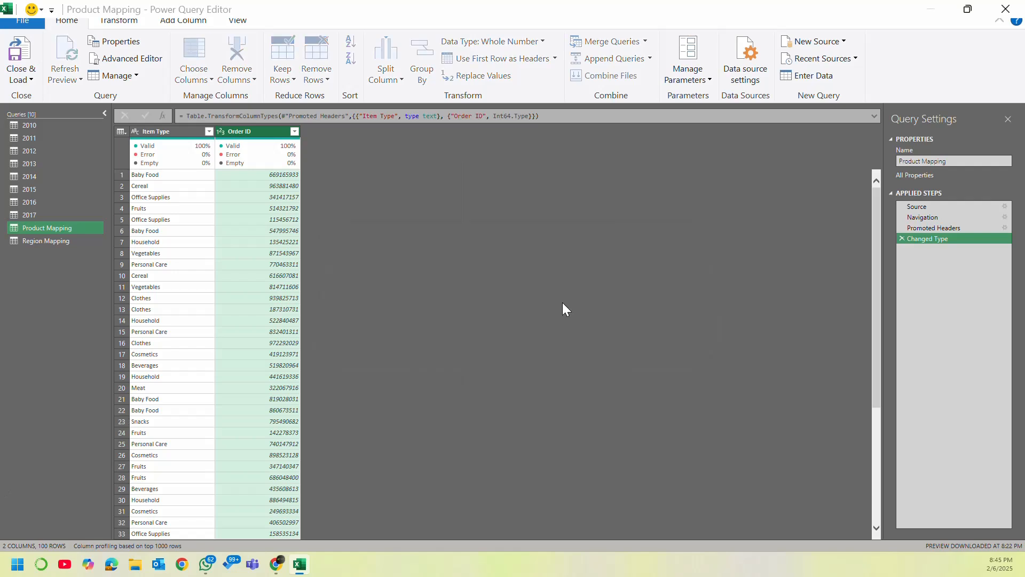
left_click(178, 131)
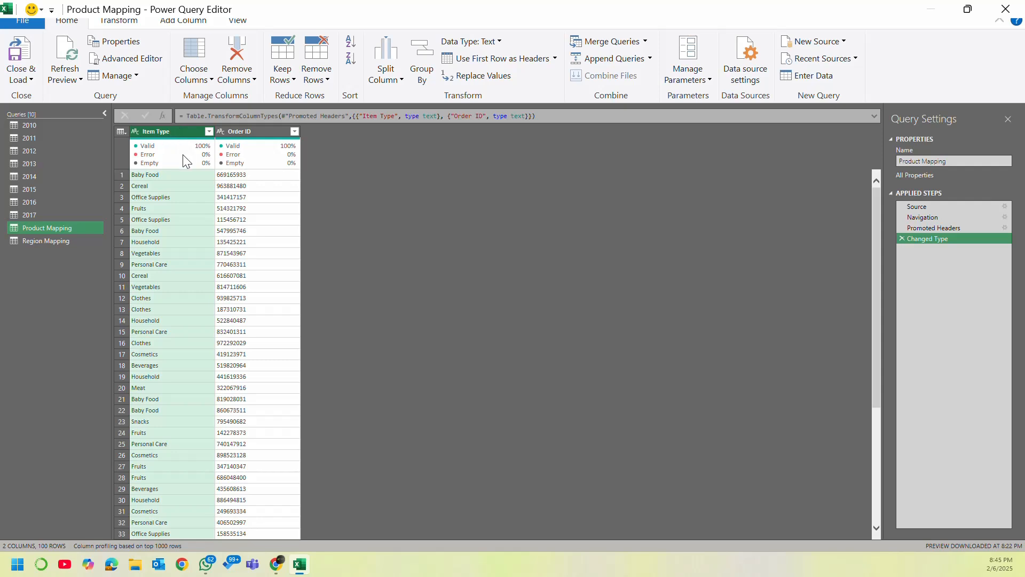
Step: Promote the first row of the Region Mapping query to column headers
left_click(73, 241)
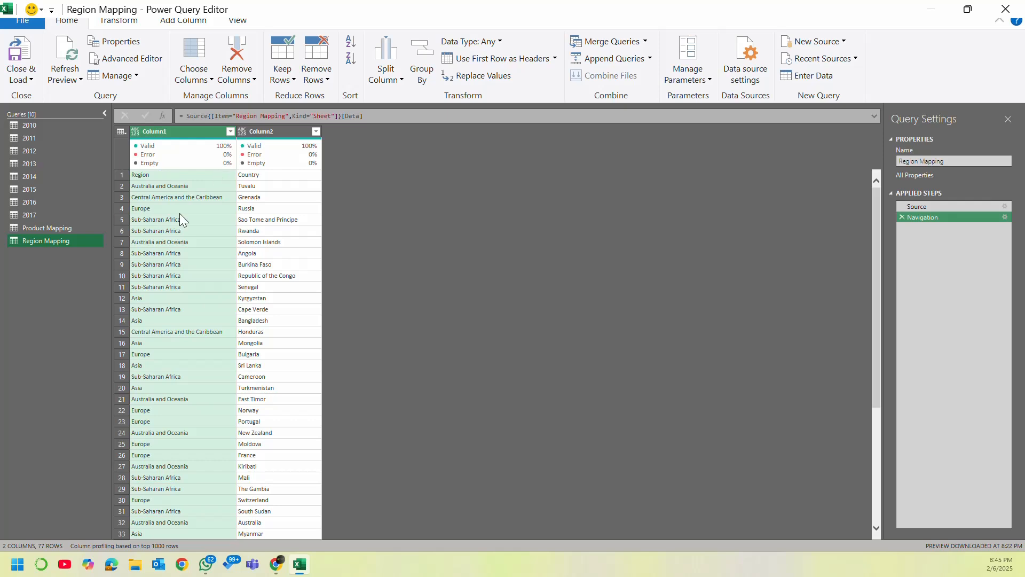
left_click(123, 132)
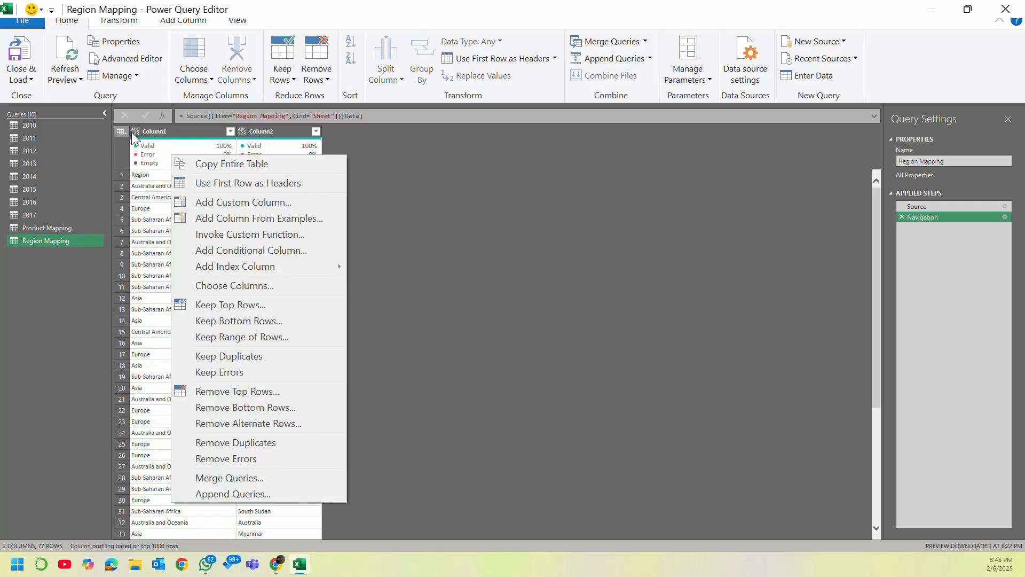
left_click(278, 183)
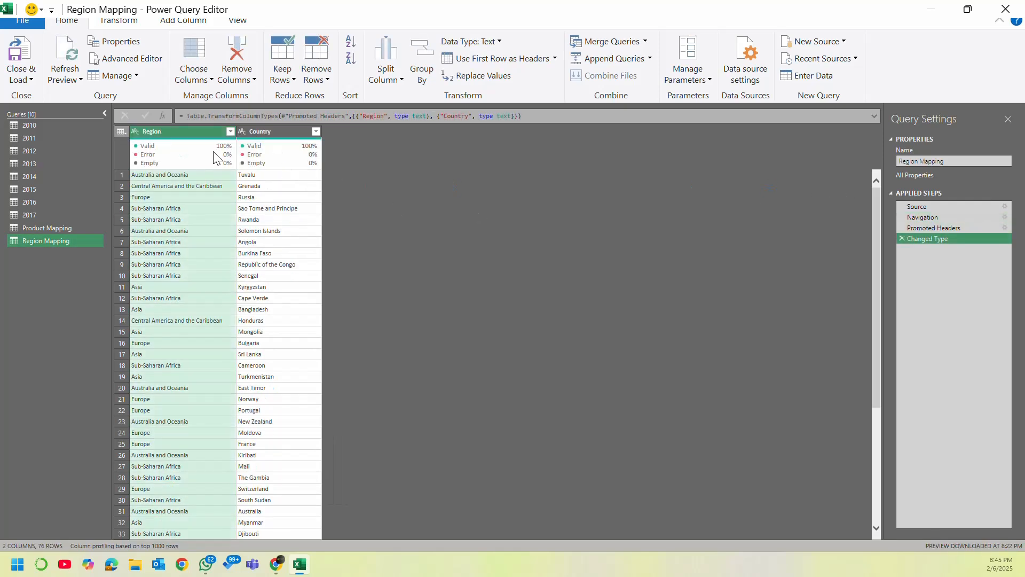
mouse_move(215, 158)
mouse_move(162, 166)
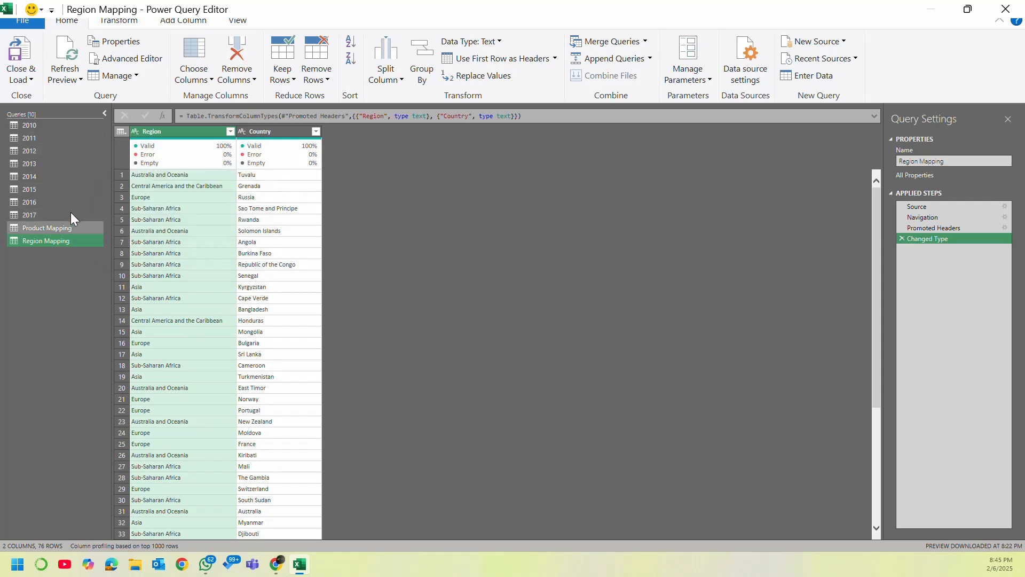
Step: Examine the 2010 and 2011 tables alongside the Product Mapping and Region Mapping tables
left_click(58, 128)
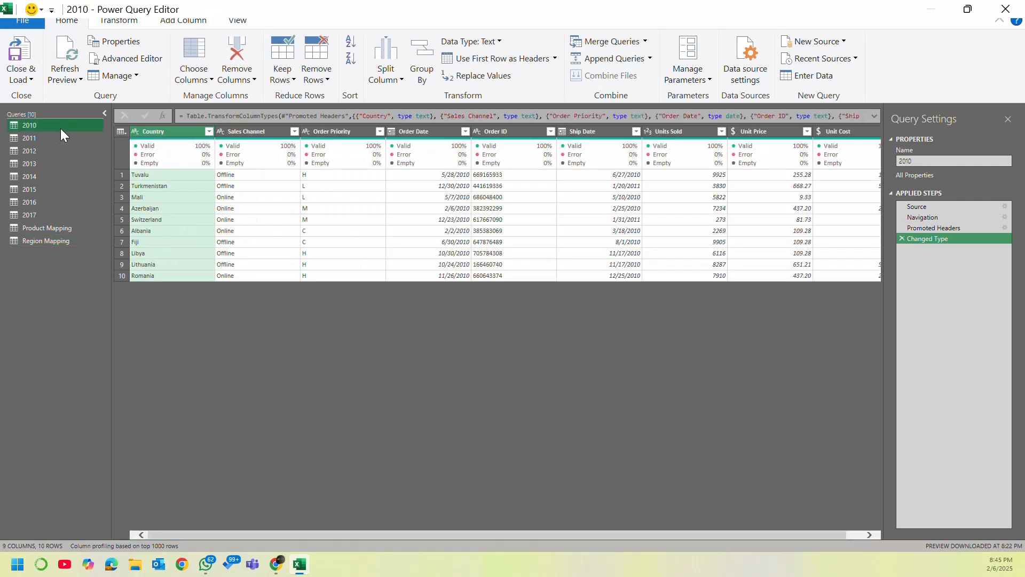
left_click(69, 137)
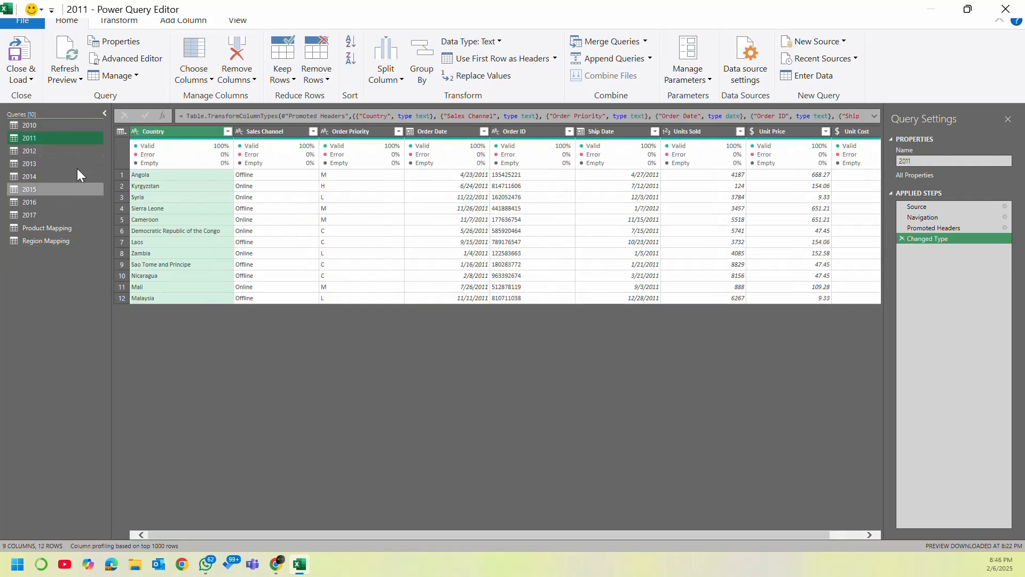
left_click(80, 126)
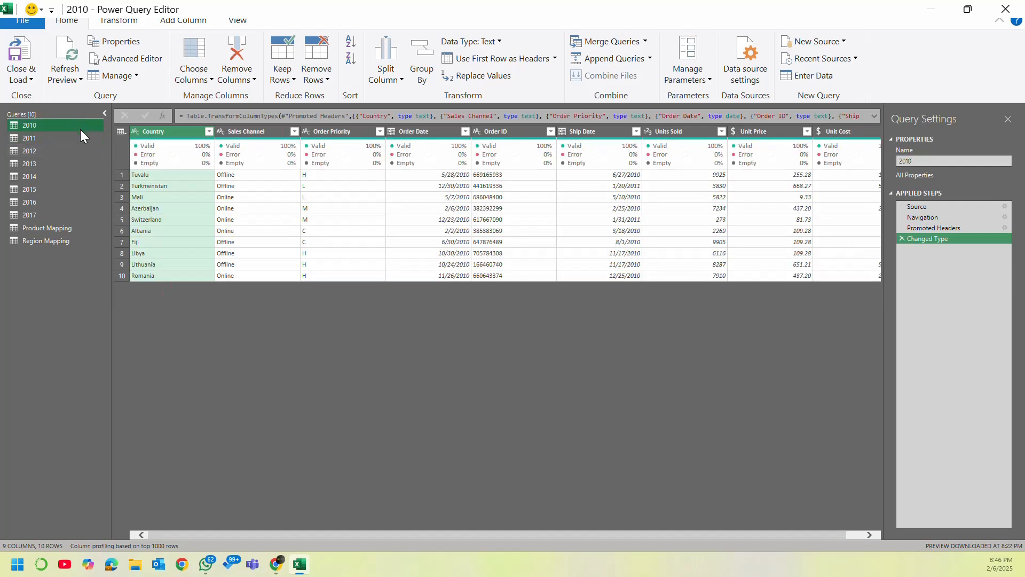
left_click(68, 229)
left_click(69, 243)
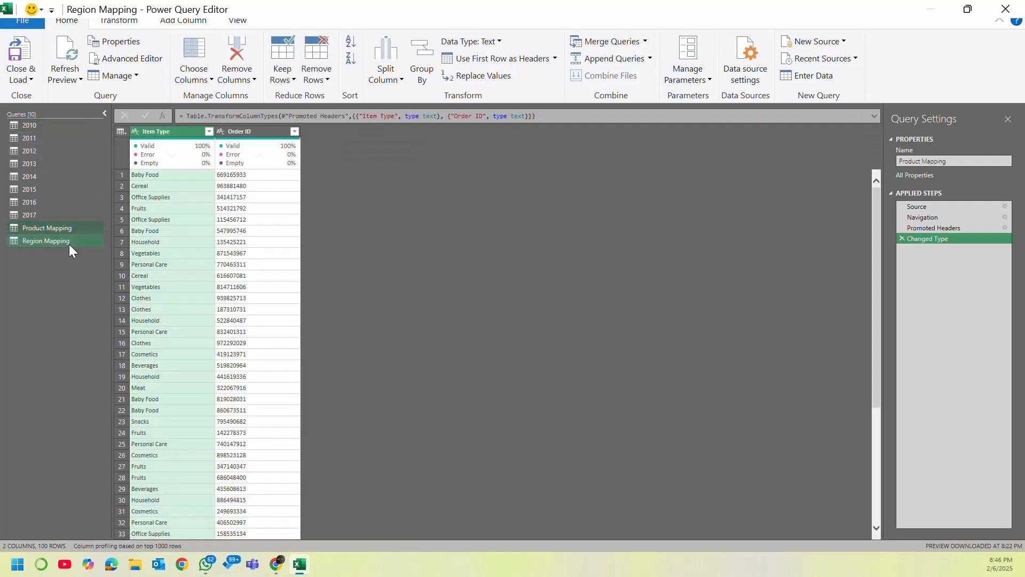
left_click(73, 224)
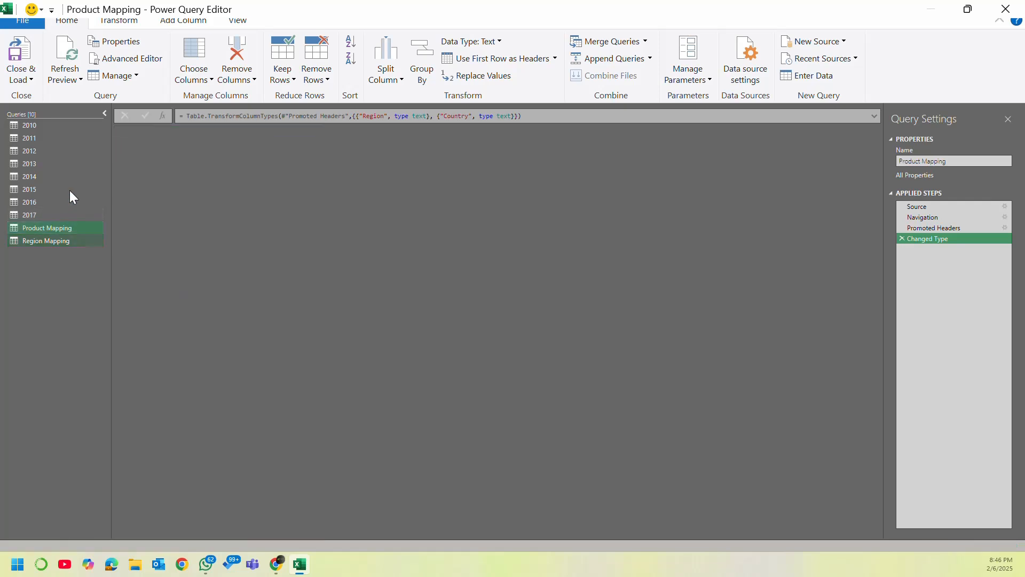
left_click(62, 128)
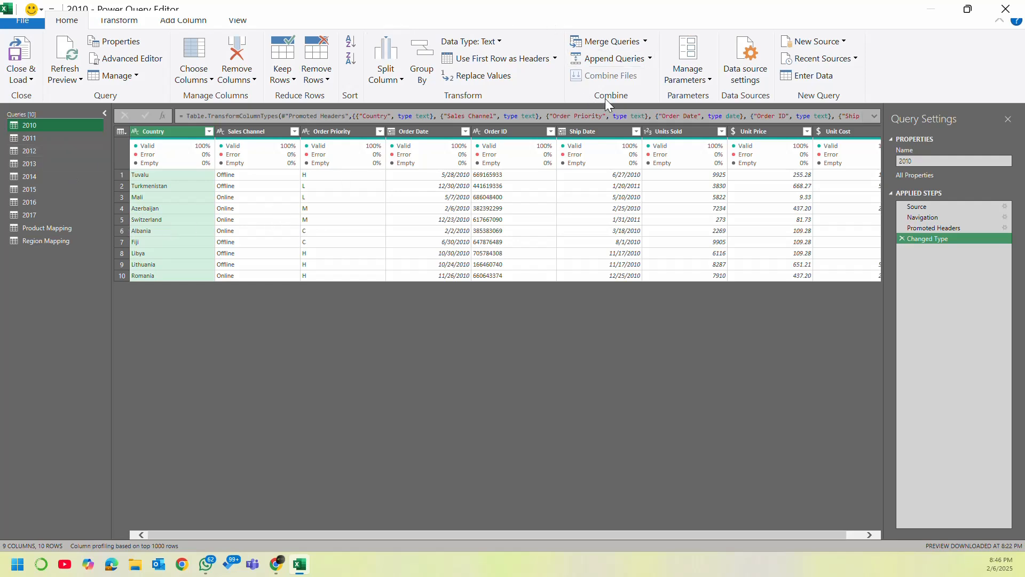
left_click(647, 41)
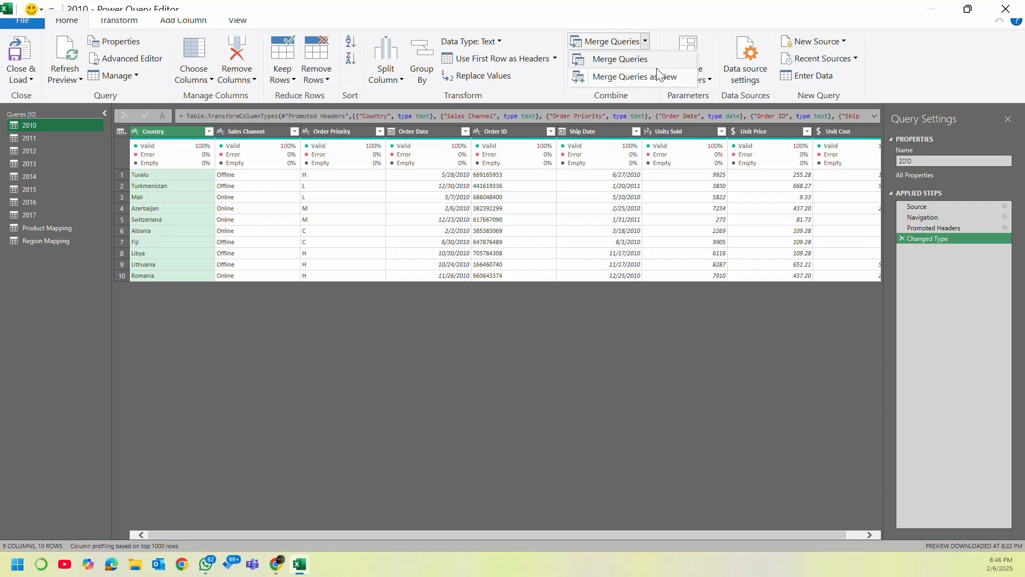
left_click(653, 35)
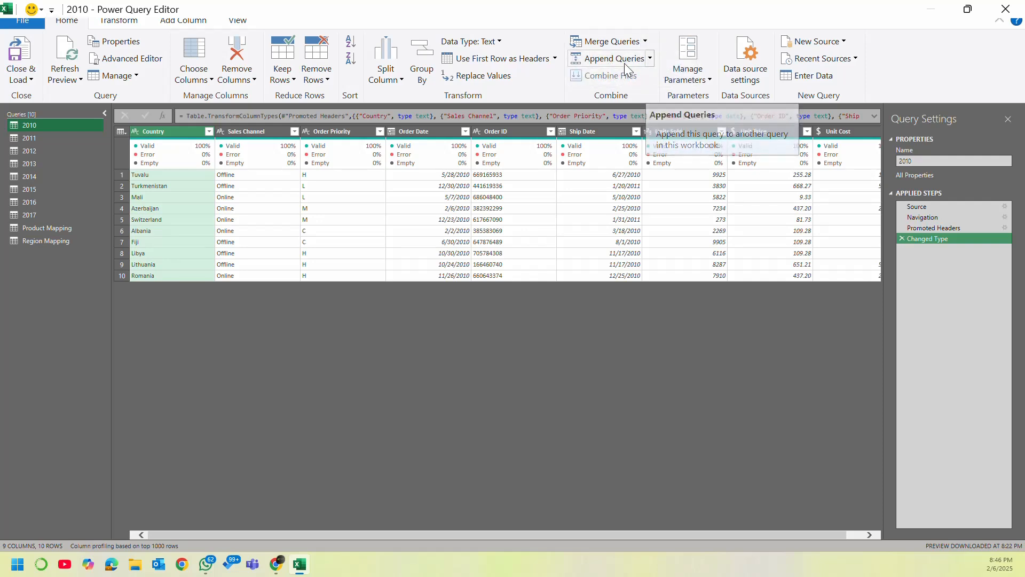
left_click(649, 58)
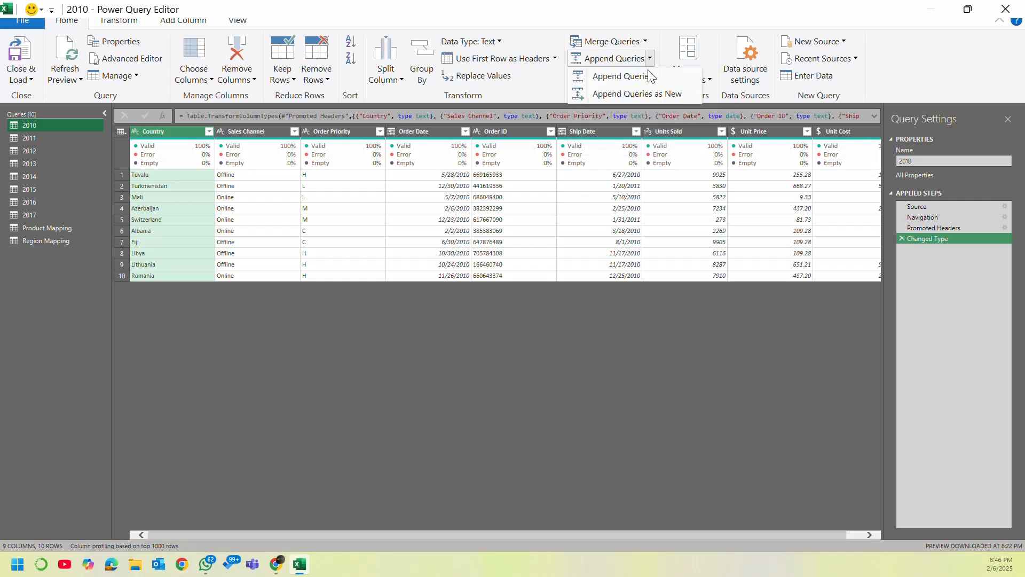
left_click(653, 44)
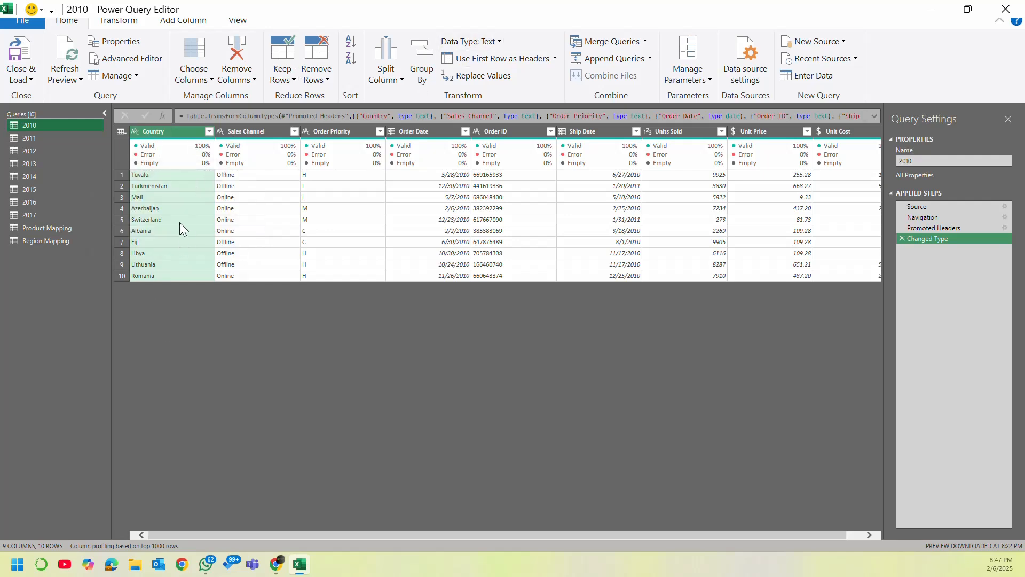
Step: Compare the column structure of the yearly tables, including 2010, 2011, 2012 and 2014
left_click(62, 138)
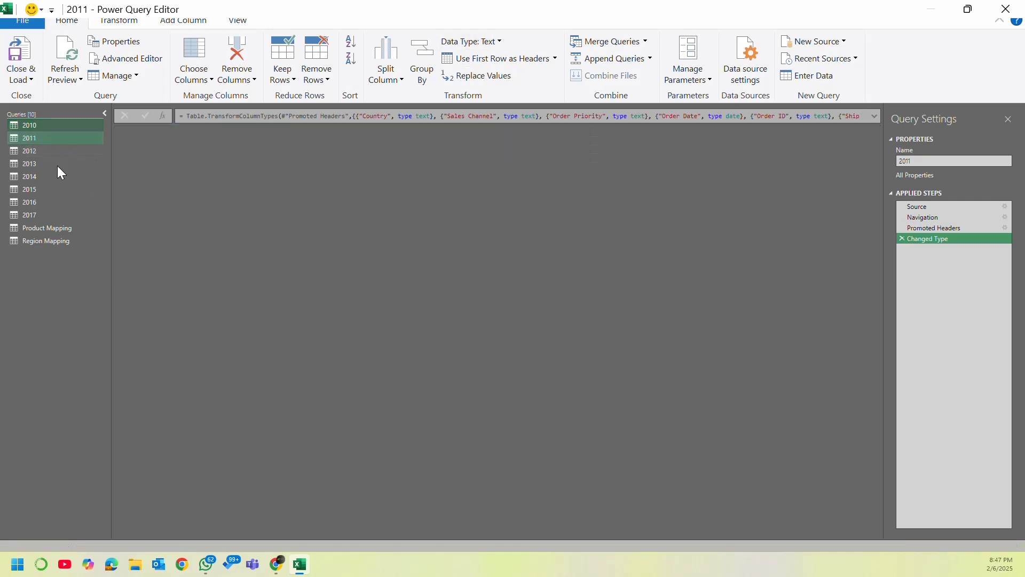
left_click(52, 127)
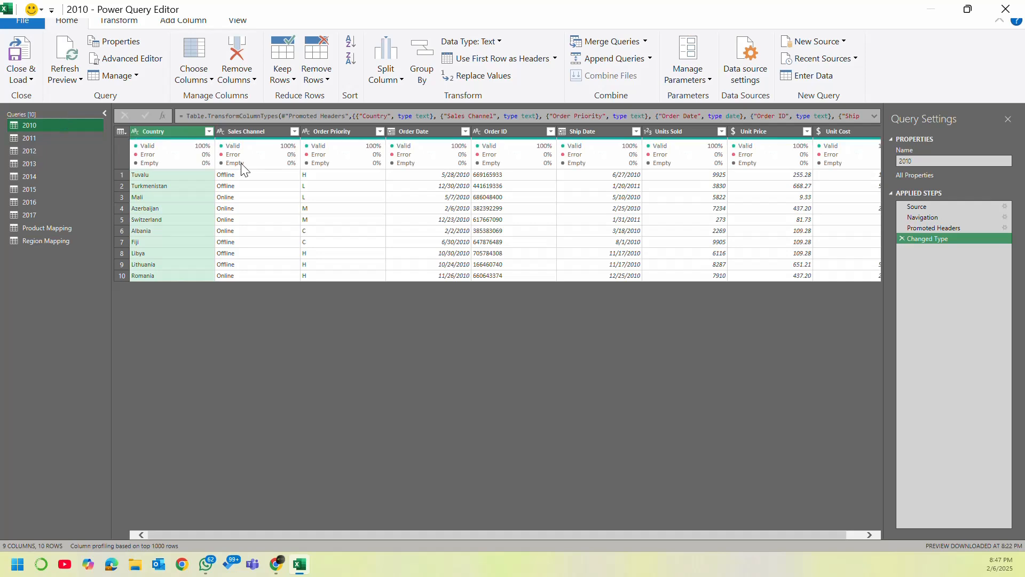
mouse_move(431, 160)
left_click(59, 215, "shift")
left_click(64, 125)
left_click(80, 139)
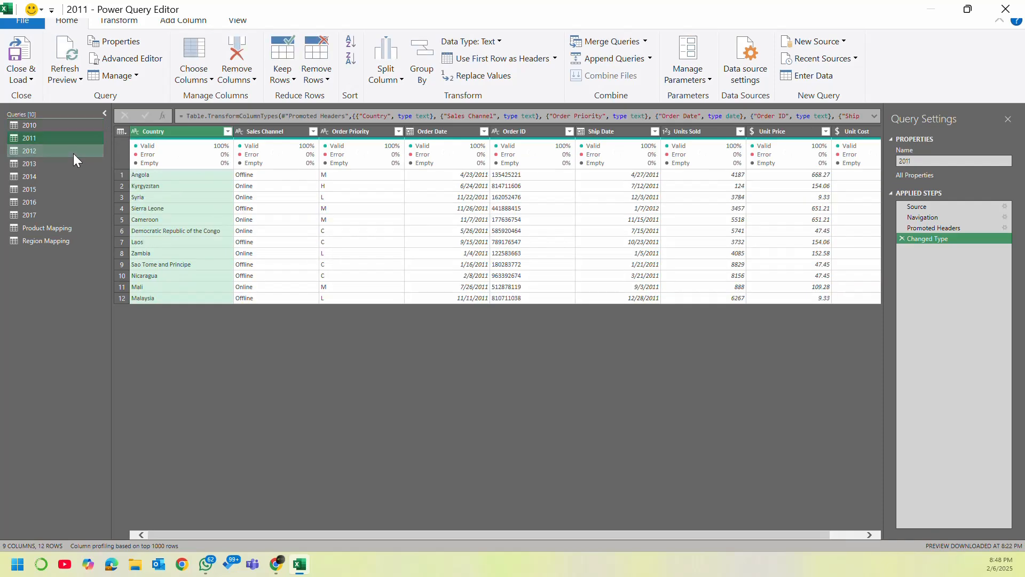
left_click(74, 154)
left_click(72, 177)
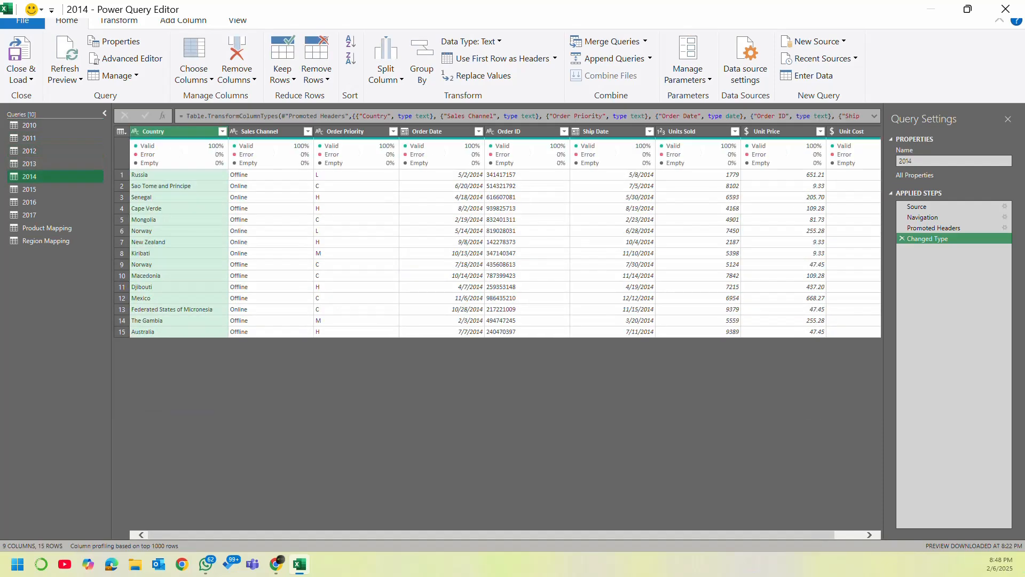
left_click(46, 125)
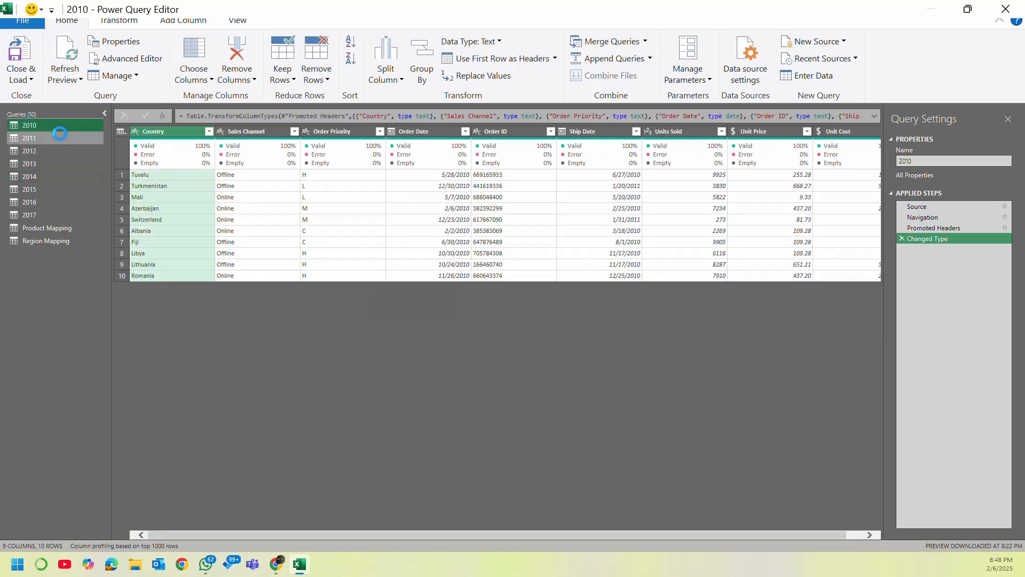
left_click(56, 137)
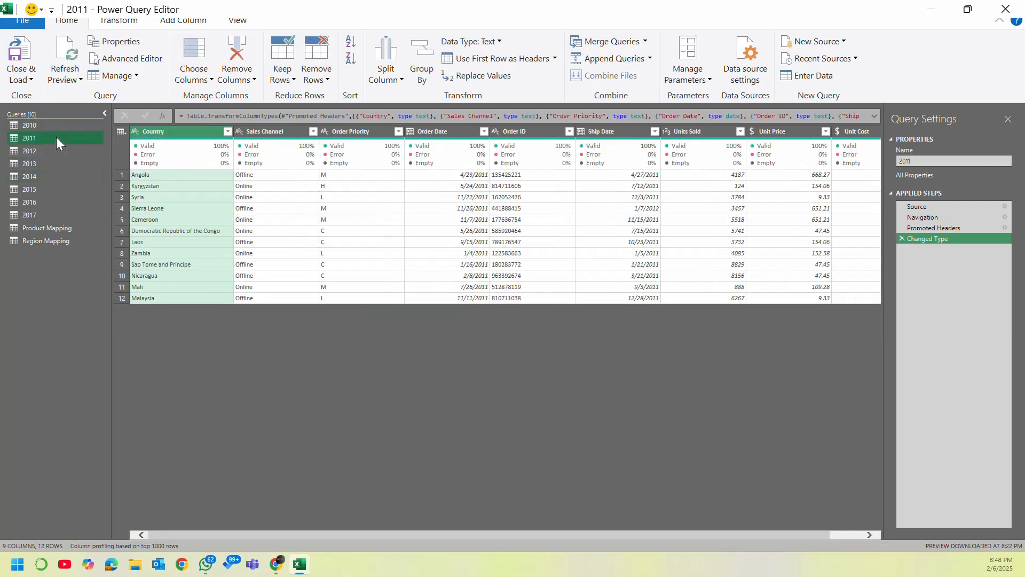
left_click(56, 151)
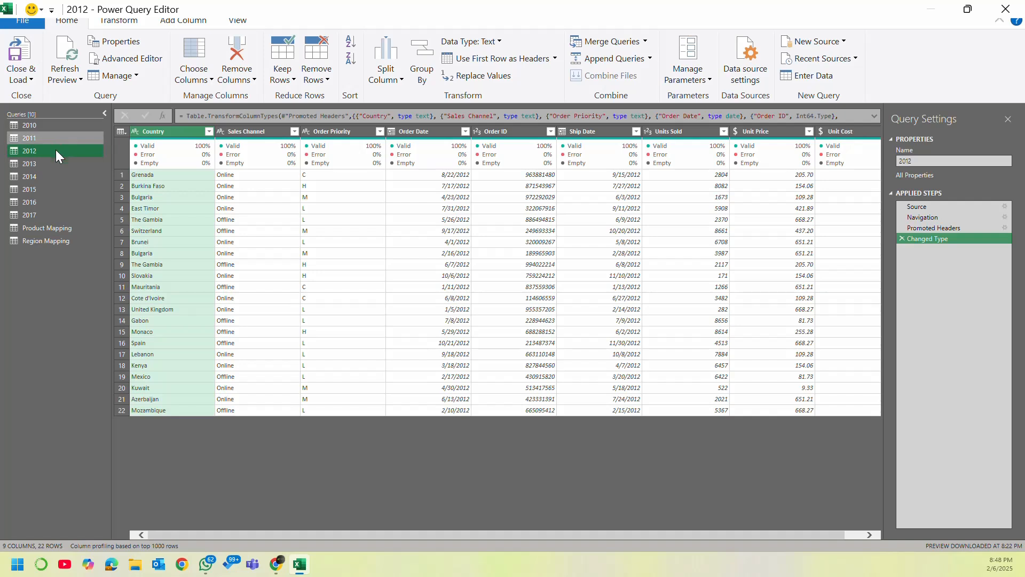
left_click(57, 126)
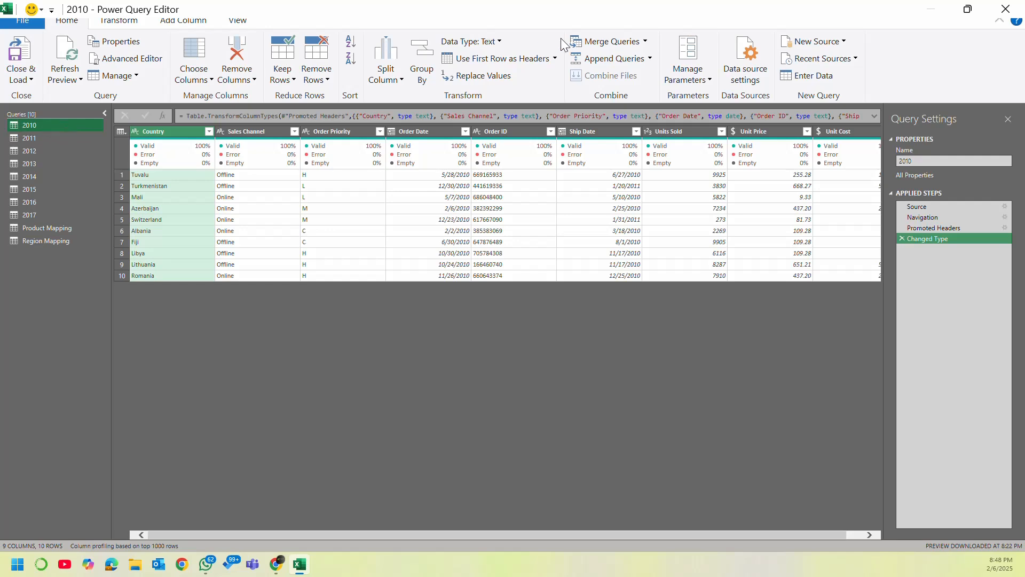
left_click(632, 63)
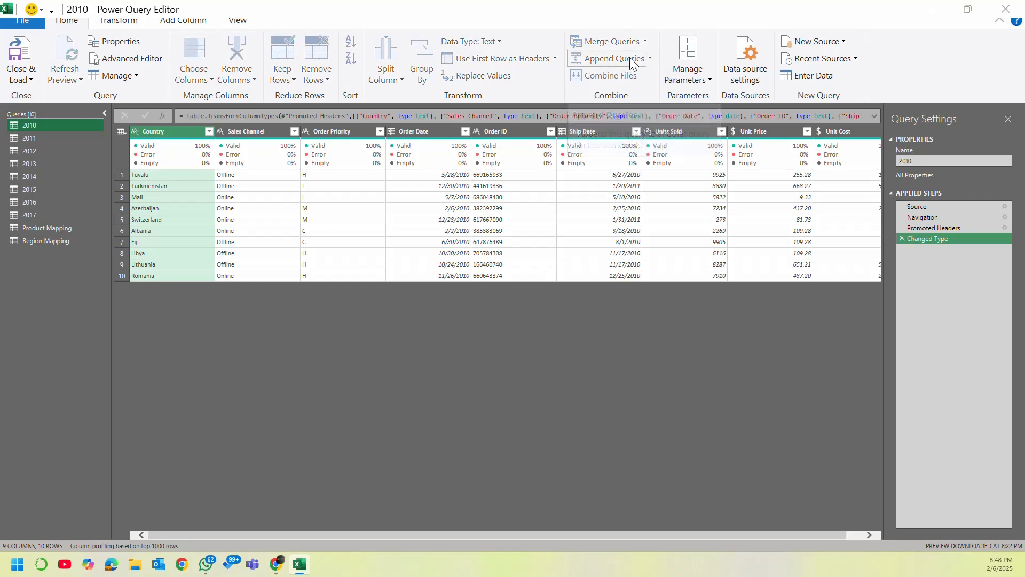
left_click(691, 216)
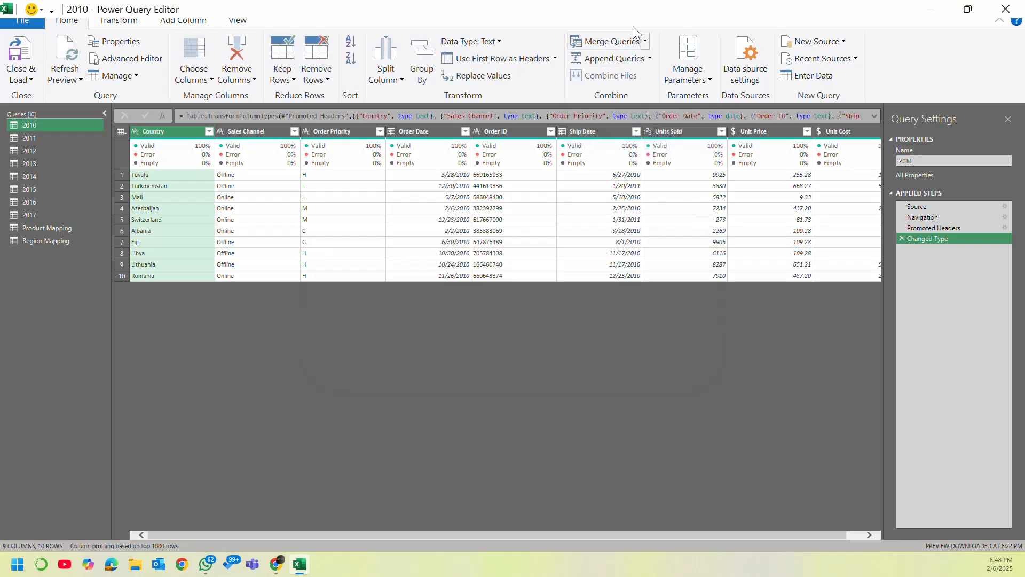
left_click(649, 59)
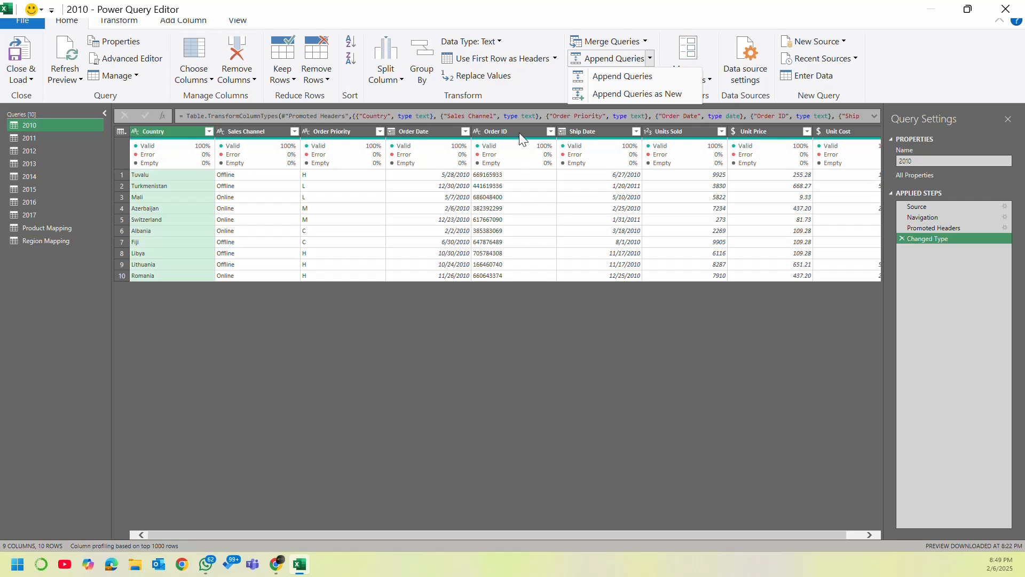
left_click(422, 130)
left_click(424, 128)
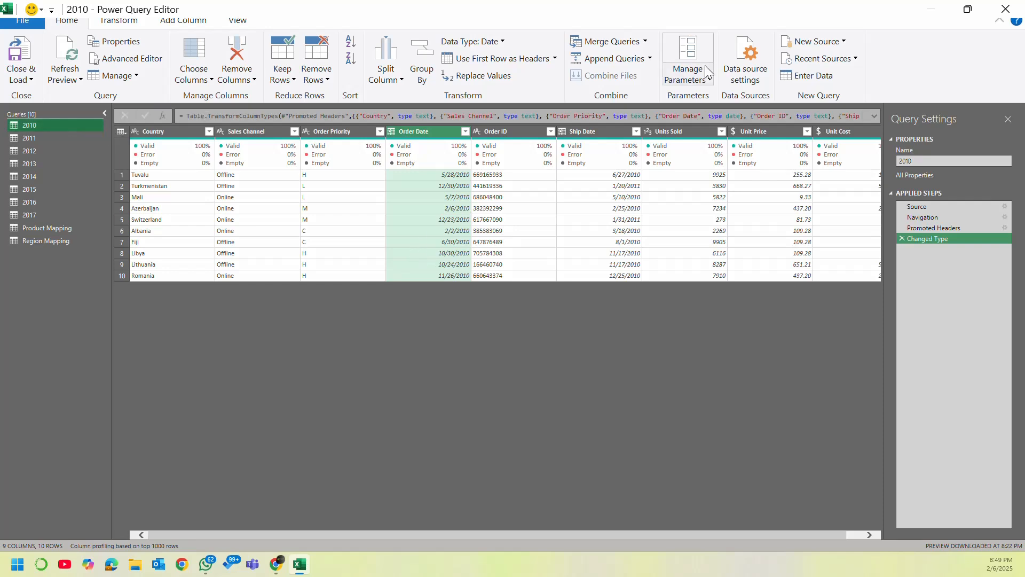
left_click(628, 62)
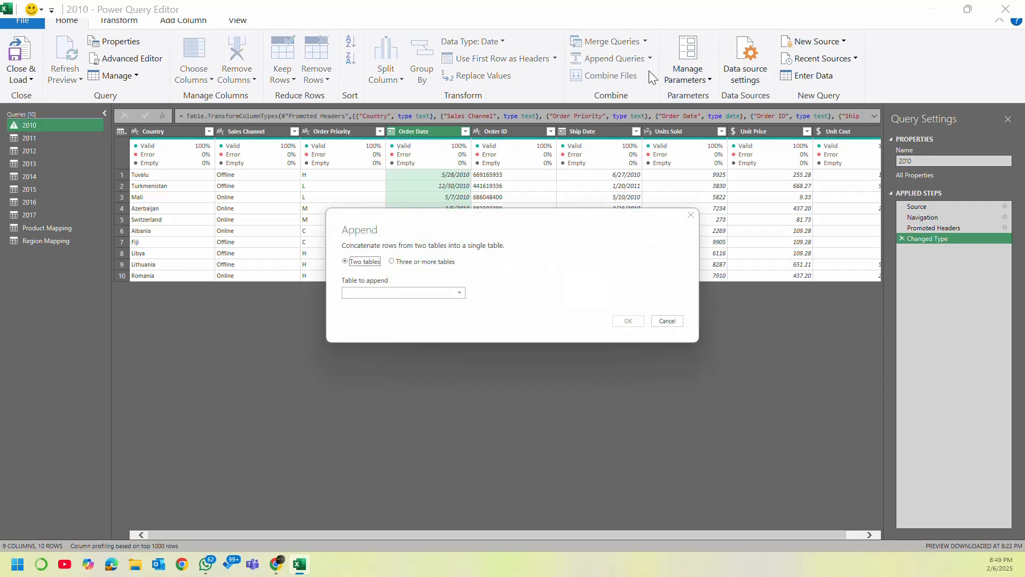
left_click(687, 214)
Step: Append the 2011 table to the 2010 query itself, using the two-table option
left_click(650, 59)
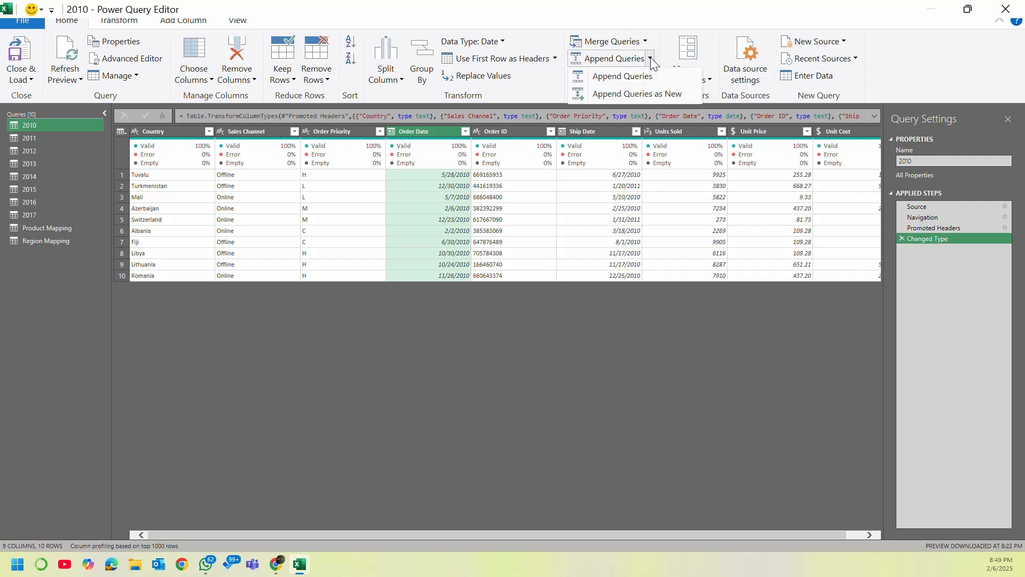
left_click(640, 77)
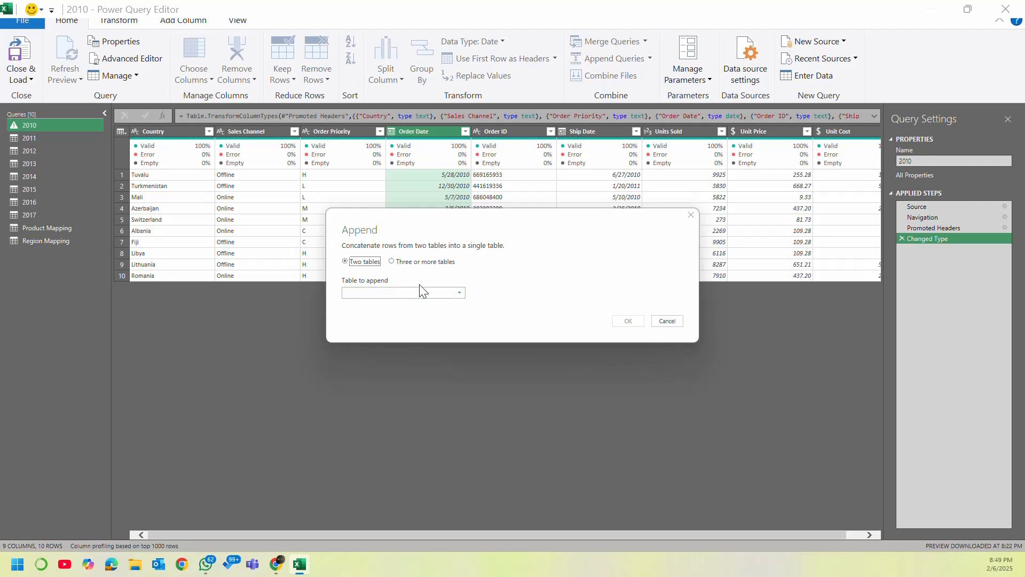
left_click(455, 294)
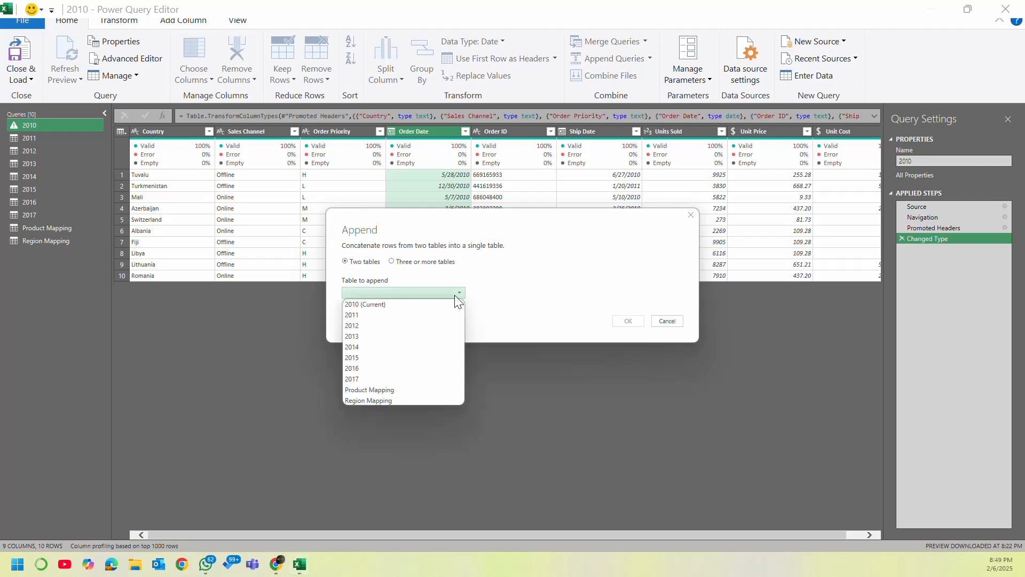
left_click(370, 315)
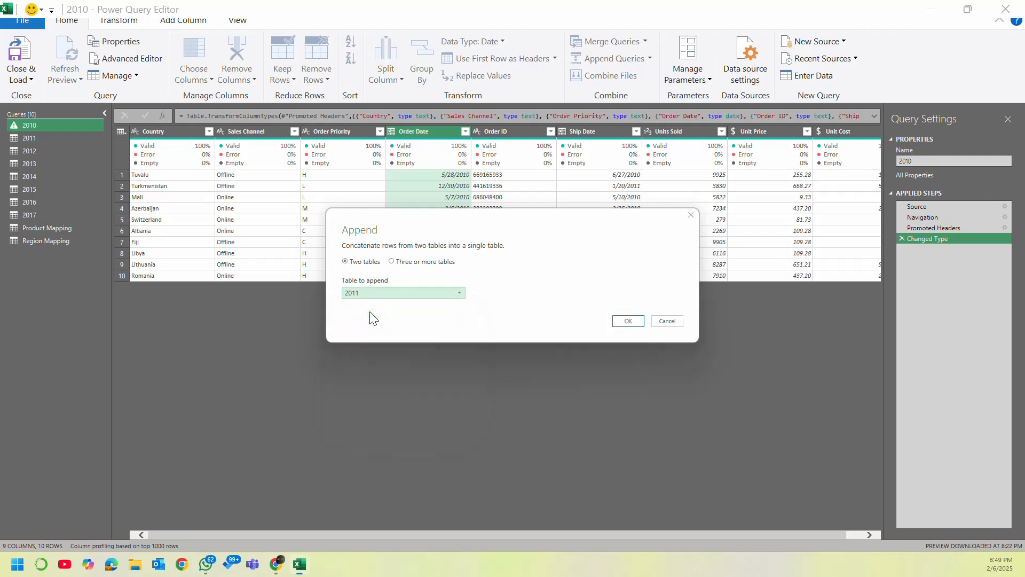
left_click(629, 321)
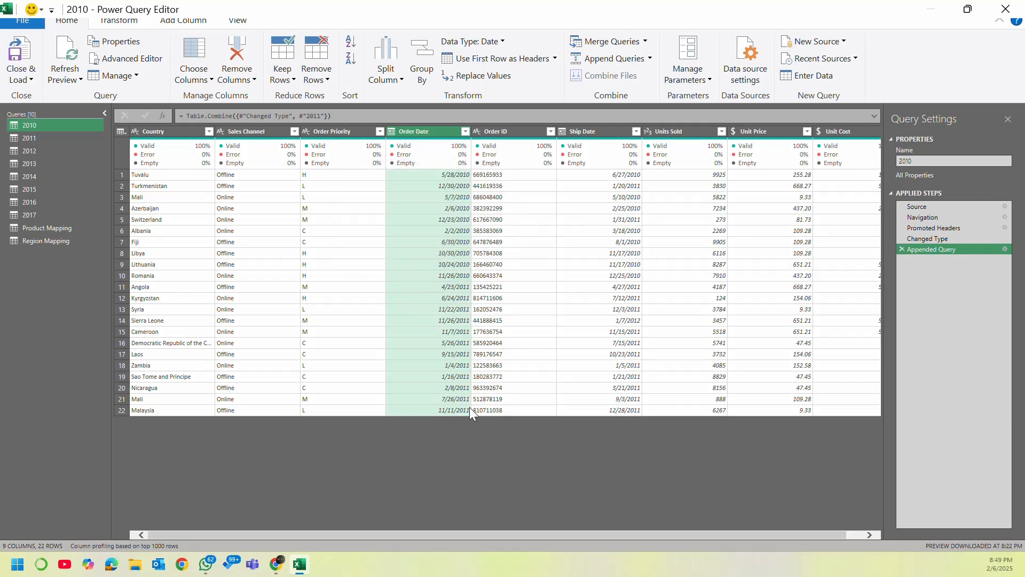
Step: Review the 2011 table and the 2010 query's applied steps, and delete the Appended Query step from 2010
left_click(62, 136)
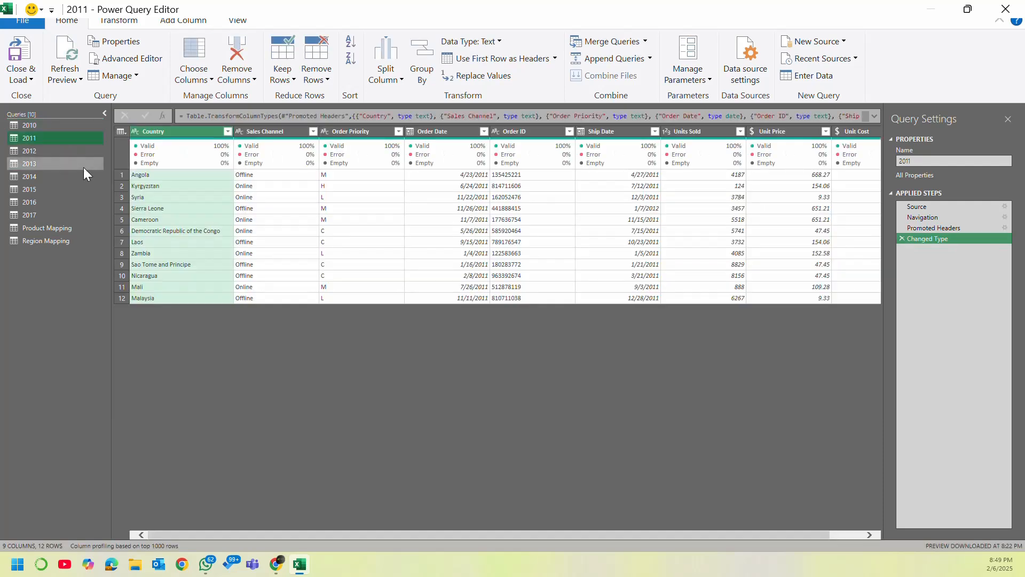
left_click(64, 121)
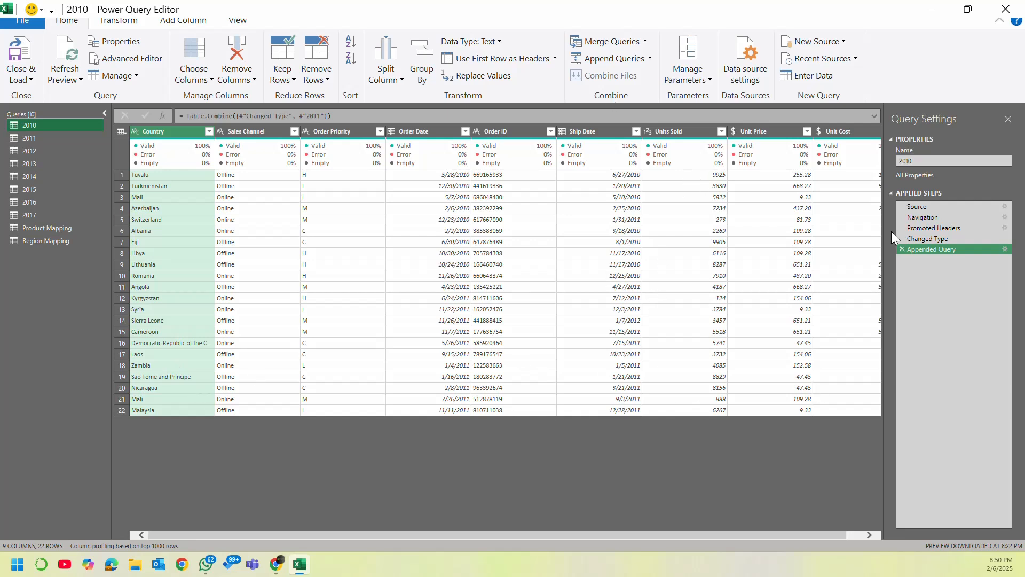
left_click_drag(920, 217, 926, 247)
left_click(943, 239)
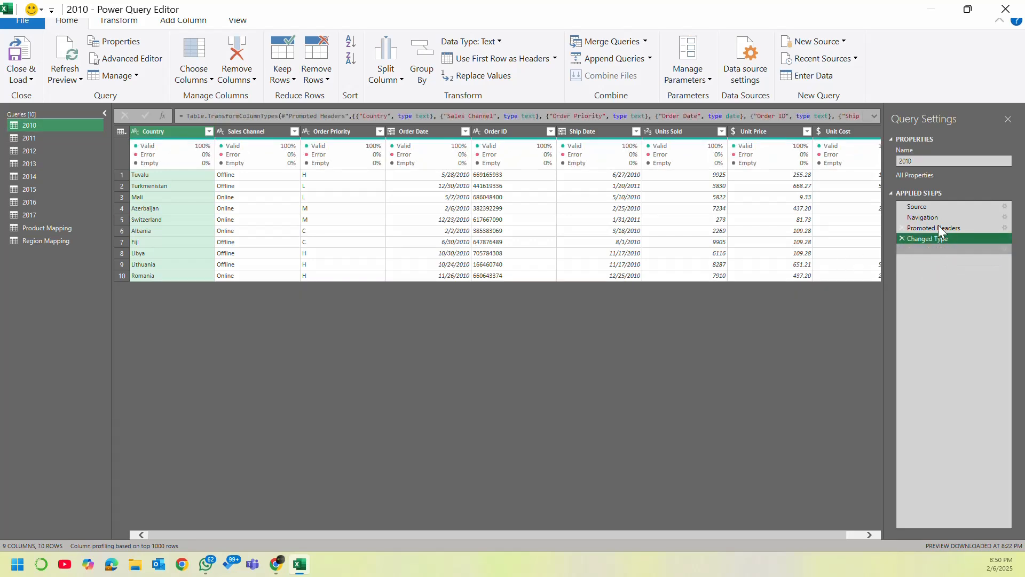
left_click(934, 227)
left_click(933, 238)
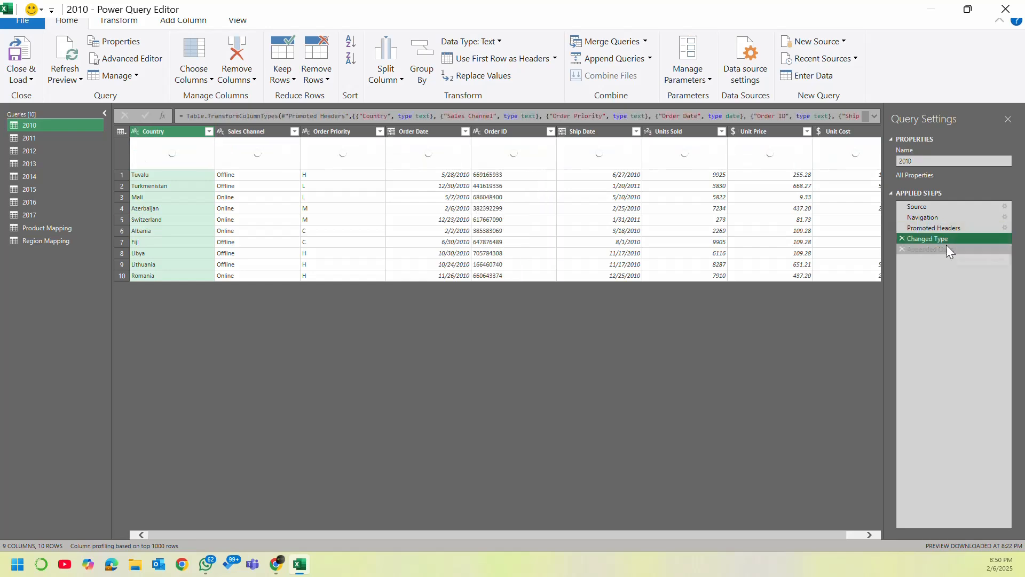
left_click(958, 249)
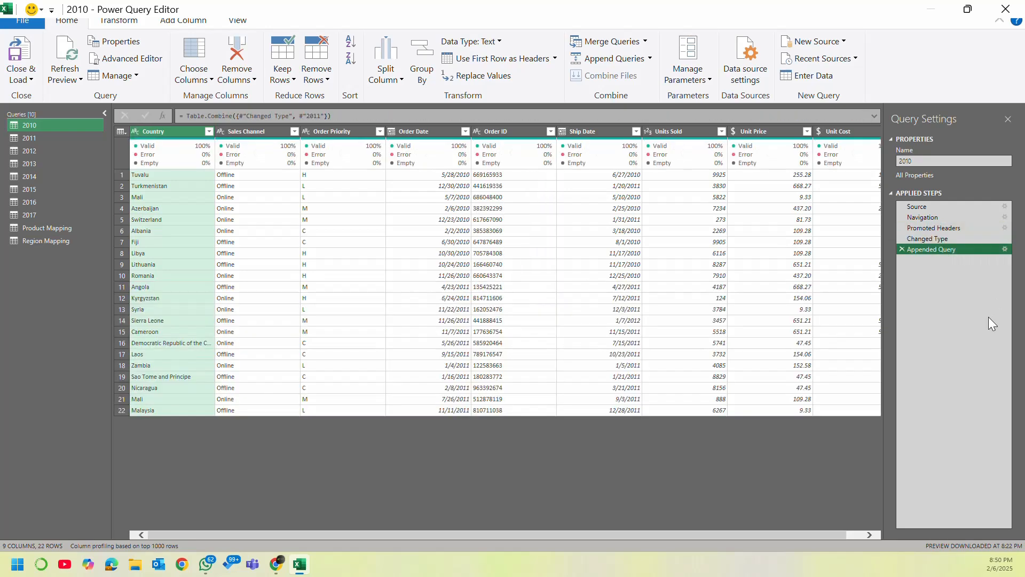
left_click(902, 249)
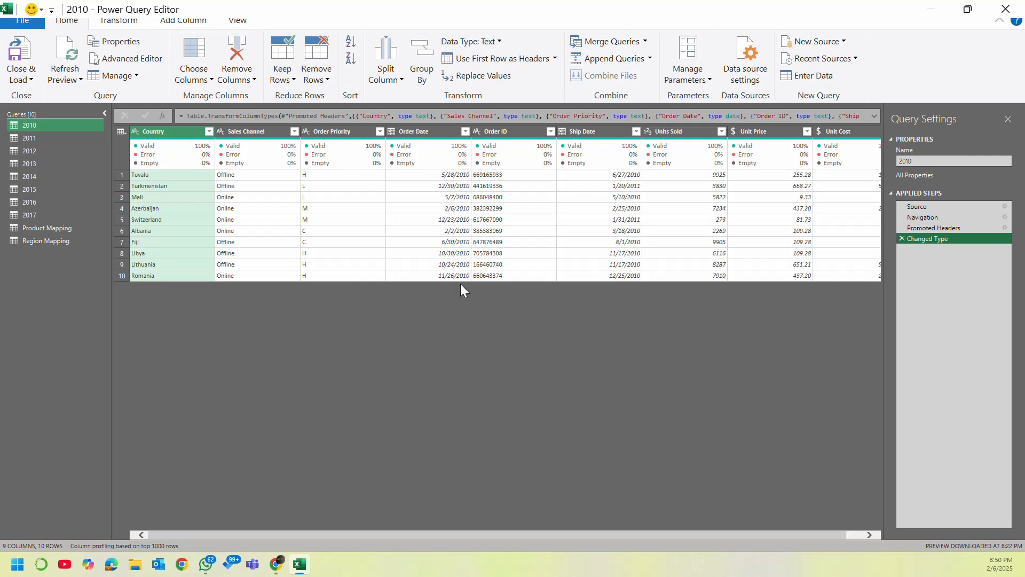
Step: Set up an append as a new query for three or more tables, adding 2011 through 2017 to the 2010 table
mouse_move(292, 155)
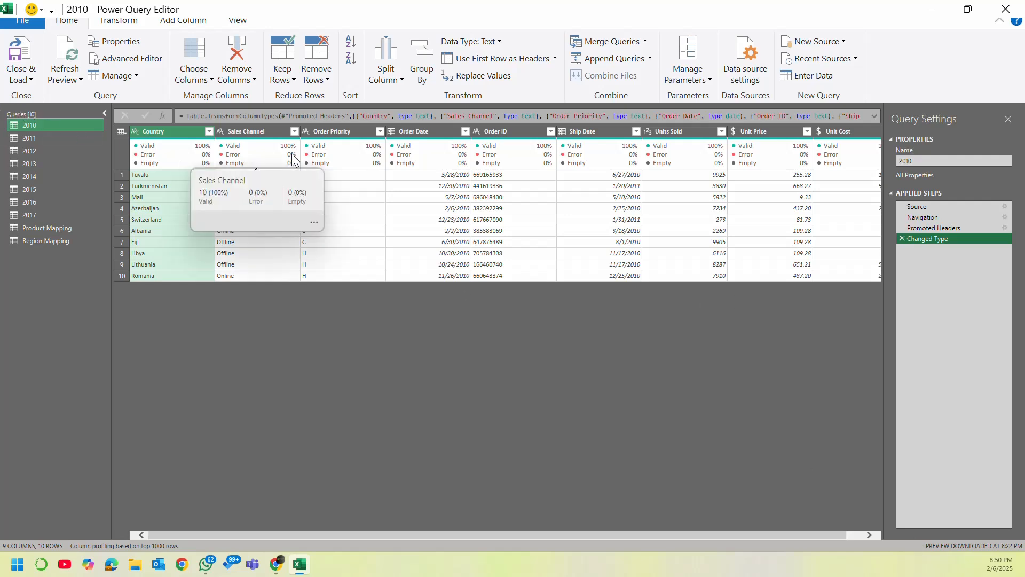
left_click(651, 58)
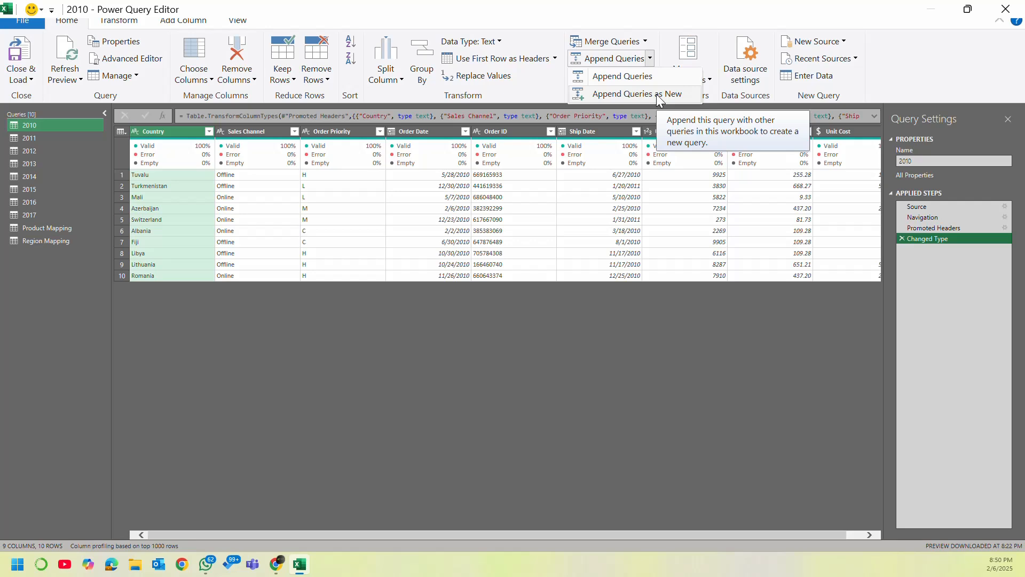
left_click(657, 95)
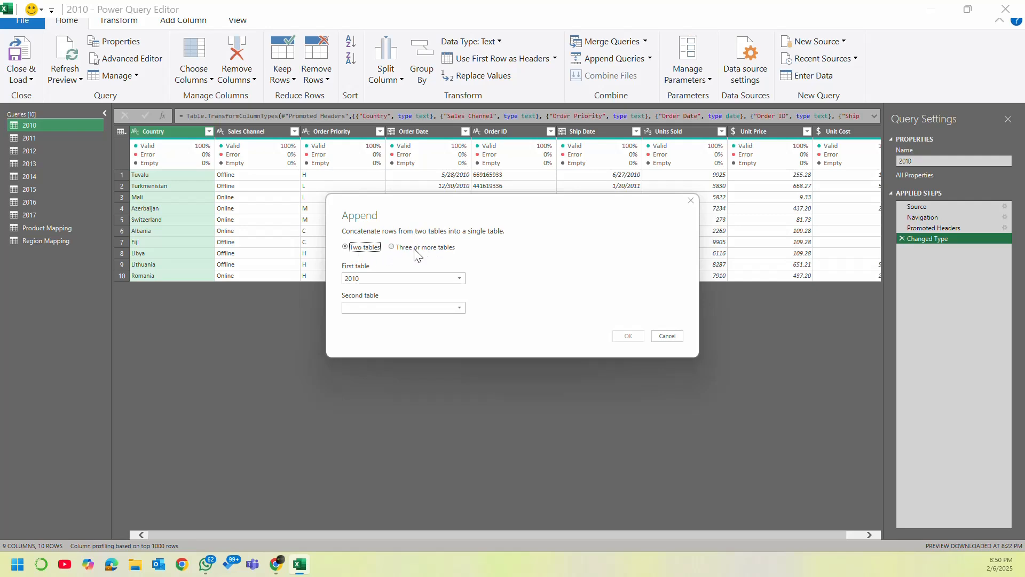
left_click(396, 247)
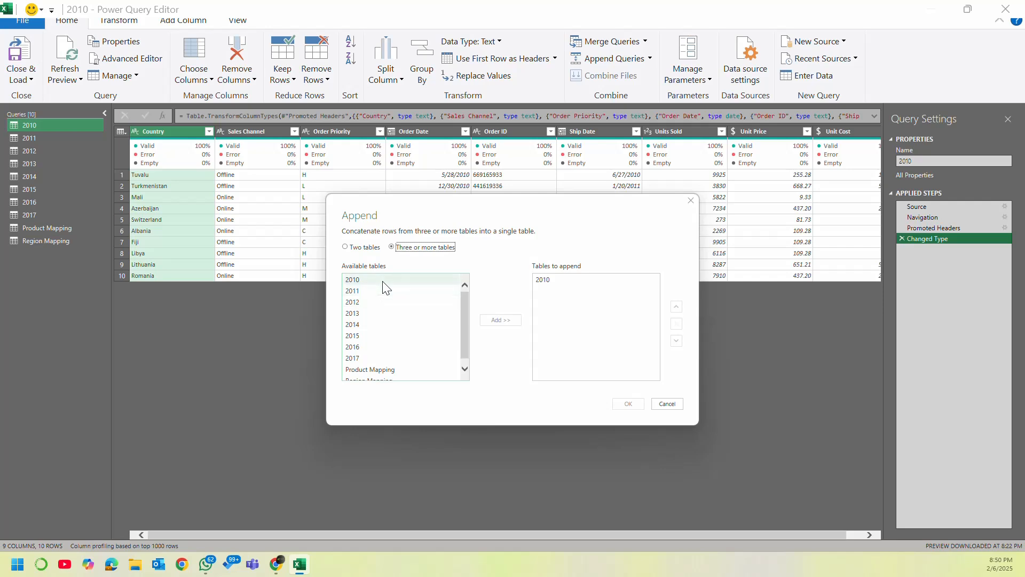
left_click(384, 281)
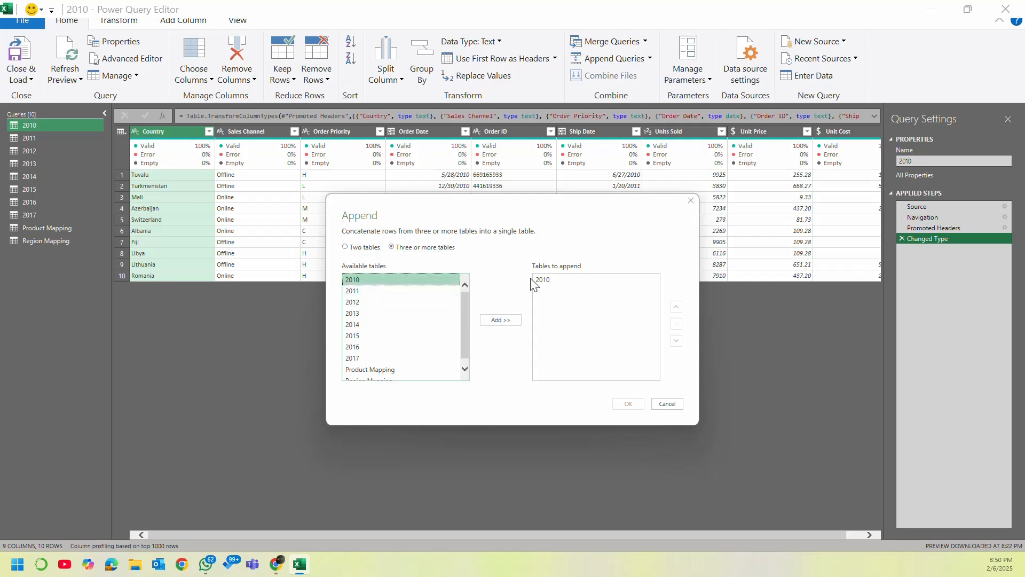
left_click(406, 293)
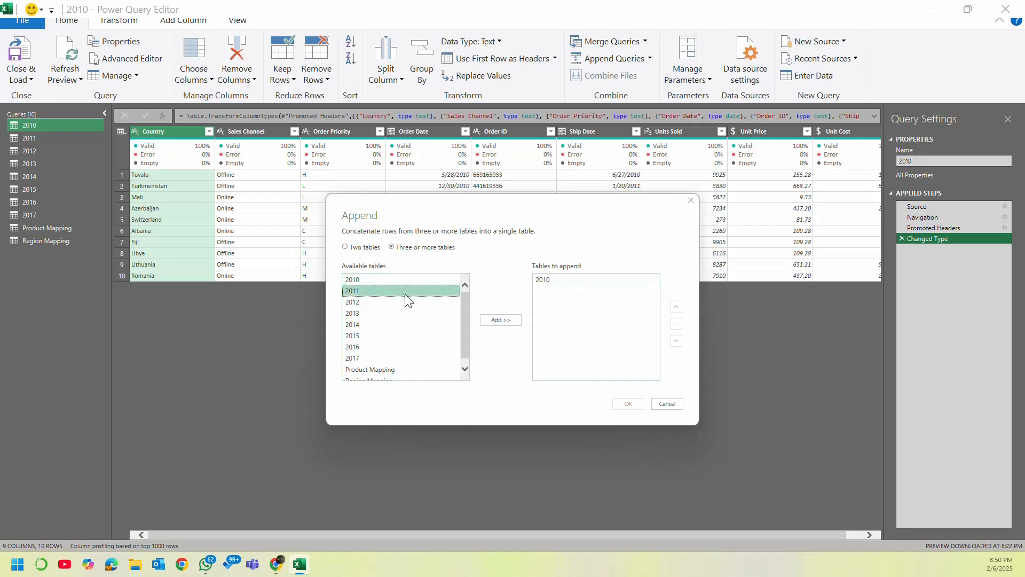
left_click(376, 361, "shift")
left_click(502, 320)
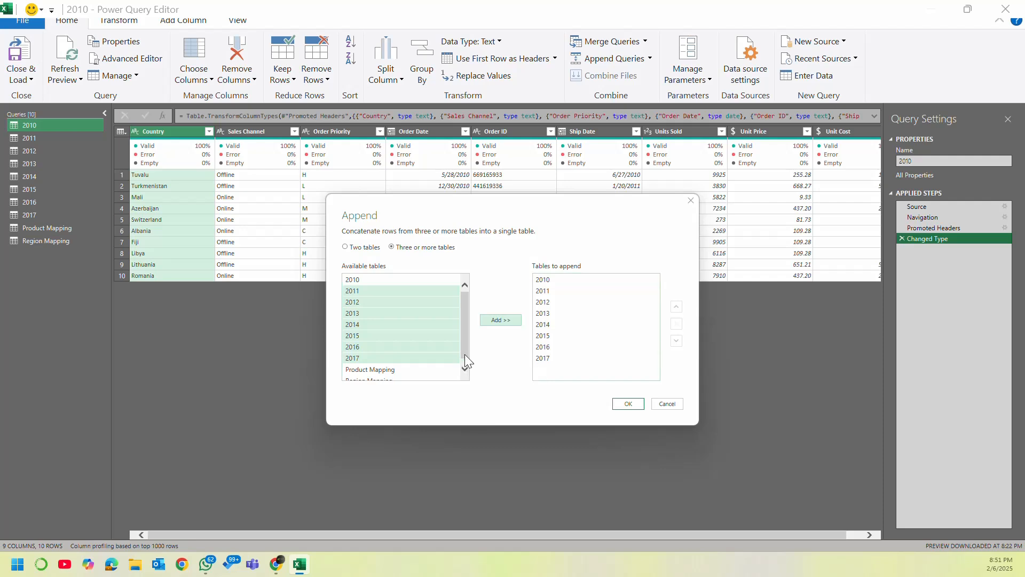
Step: Add 2010 a second time to the tables to append and remove that duplicate entry
left_click(465, 368)
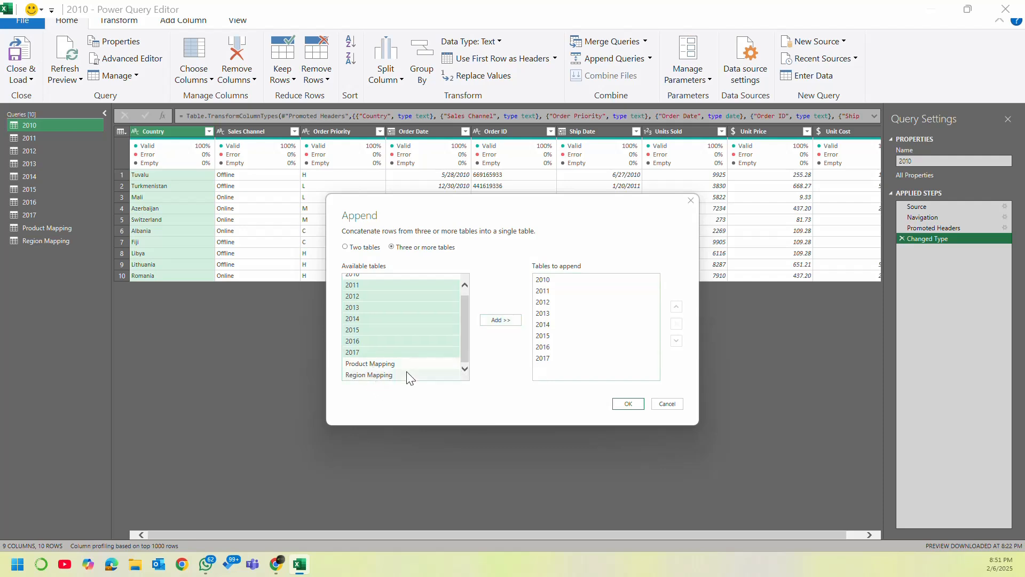
left_click_drag(465, 344, 466, 318)
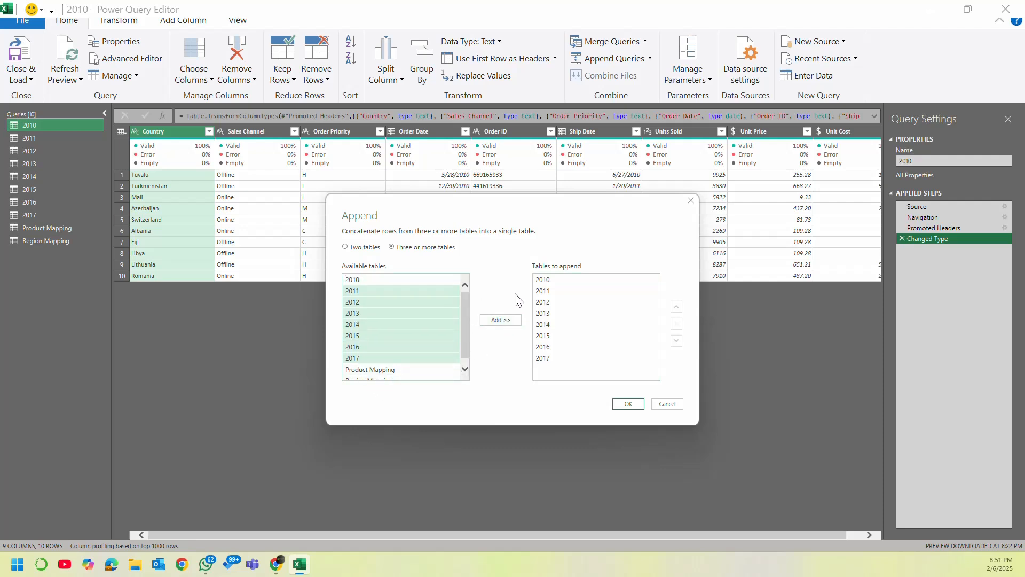
left_click(375, 278)
left_click(500, 320)
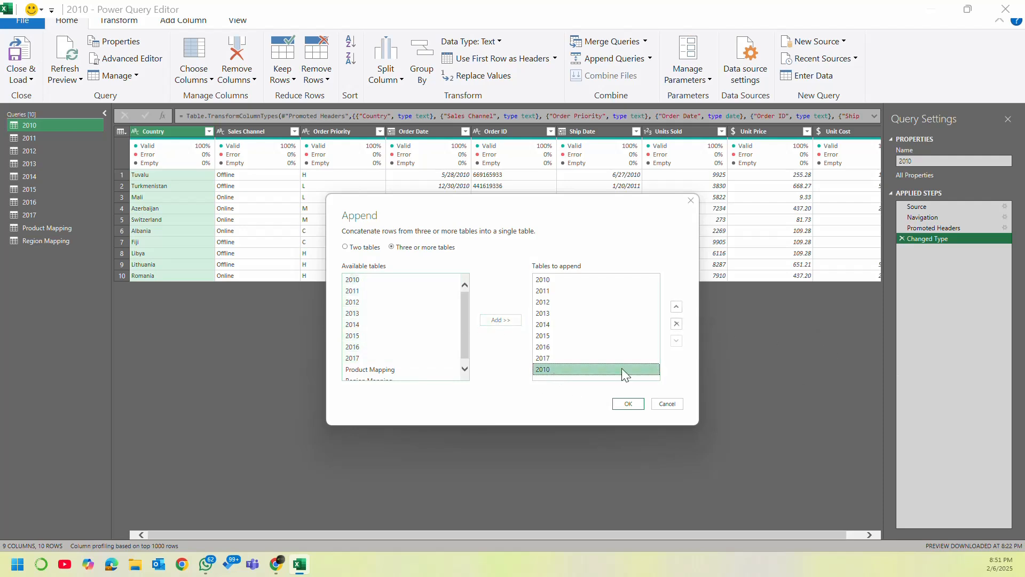
left_click(677, 323)
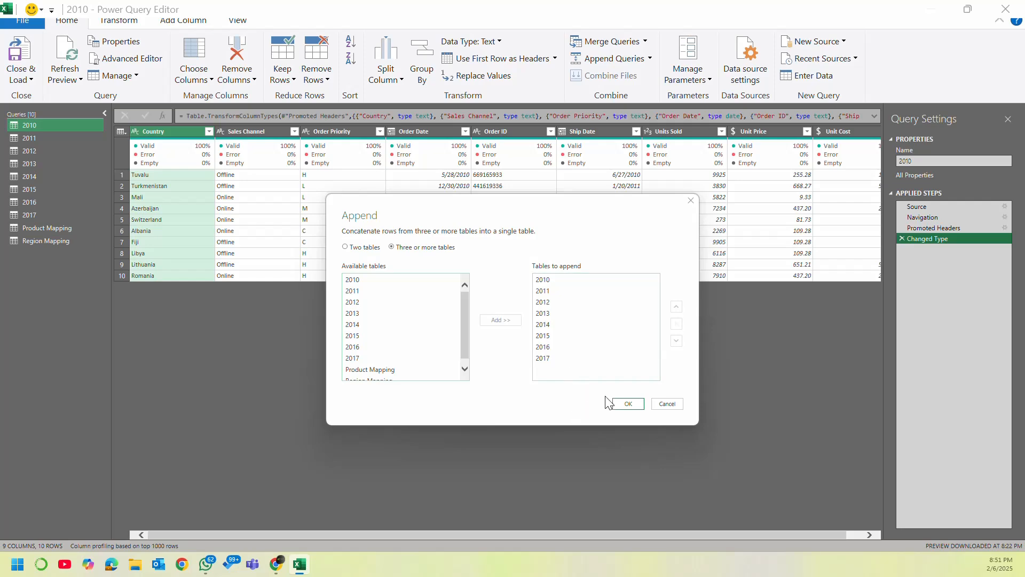
Step: Create the new appended query from the 2010 through 2017 tables
left_click(628, 404)
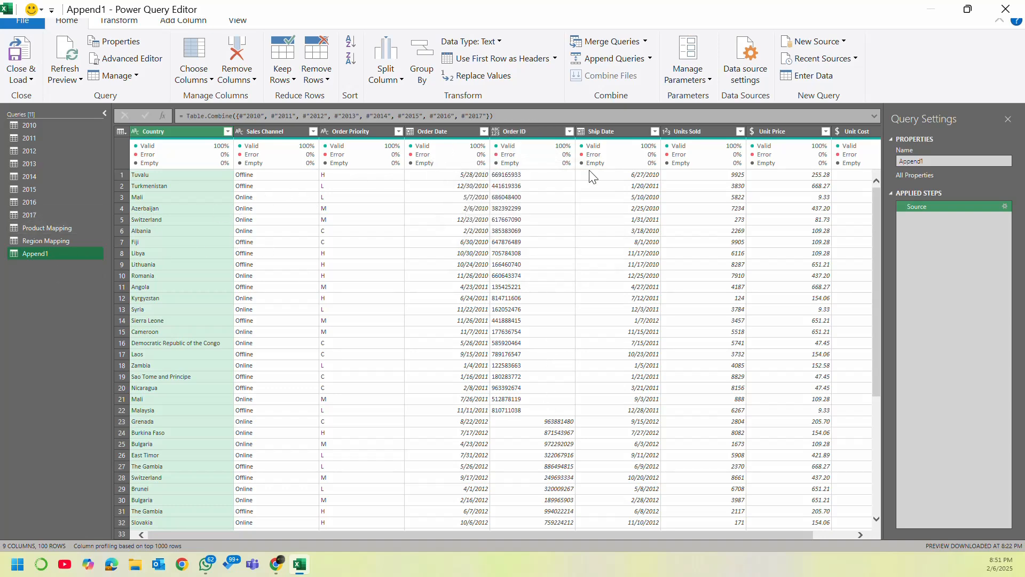
Step: Examine the appended table's rows, checking the Order ID formatting against the order dates of each year
scroll(555, 331, "down", 10)
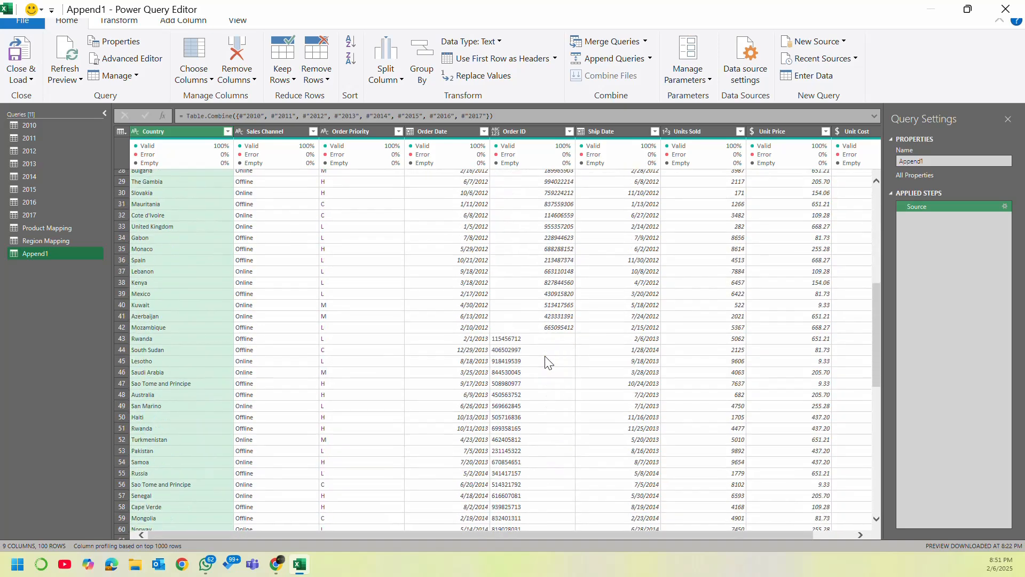
scroll(556, 347, "up", 10)
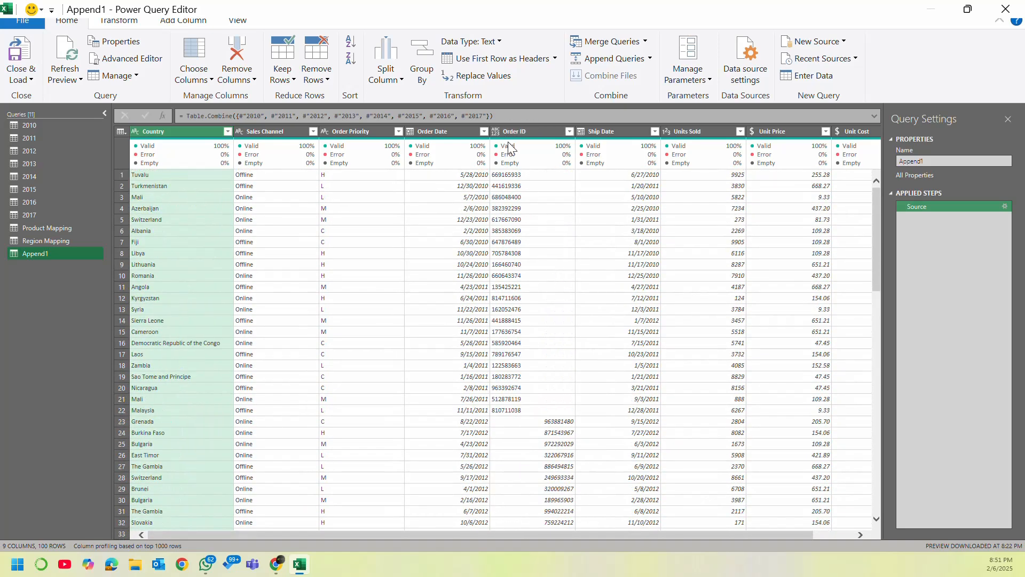
scroll(541, 305, "down", 1)
scroll(557, 256, "up", 1)
scroll(565, 259, "down", 18)
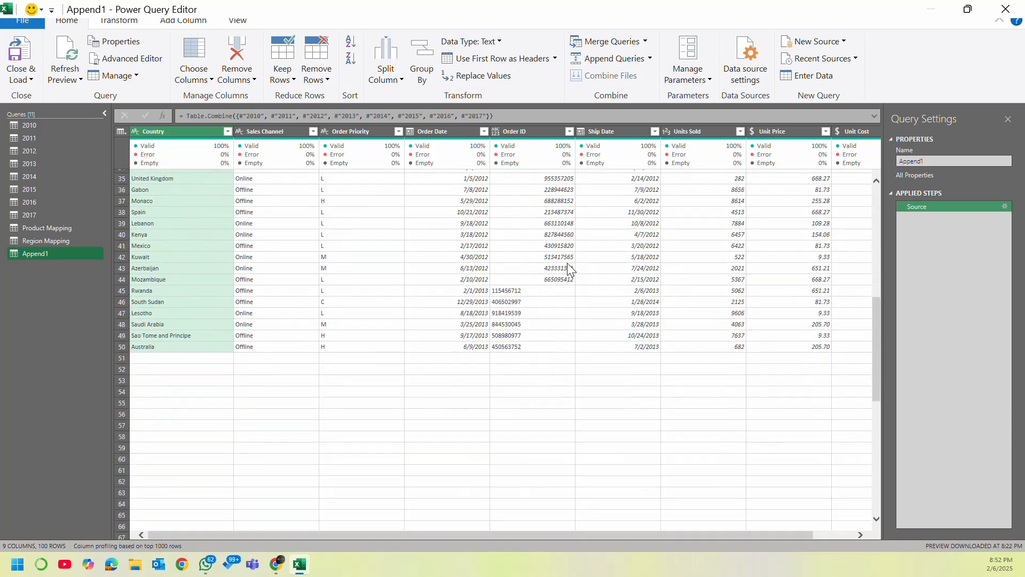
scroll(568, 266, "up", 17)
scroll(567, 267, "down", 20)
scroll(571, 273, "up", 12)
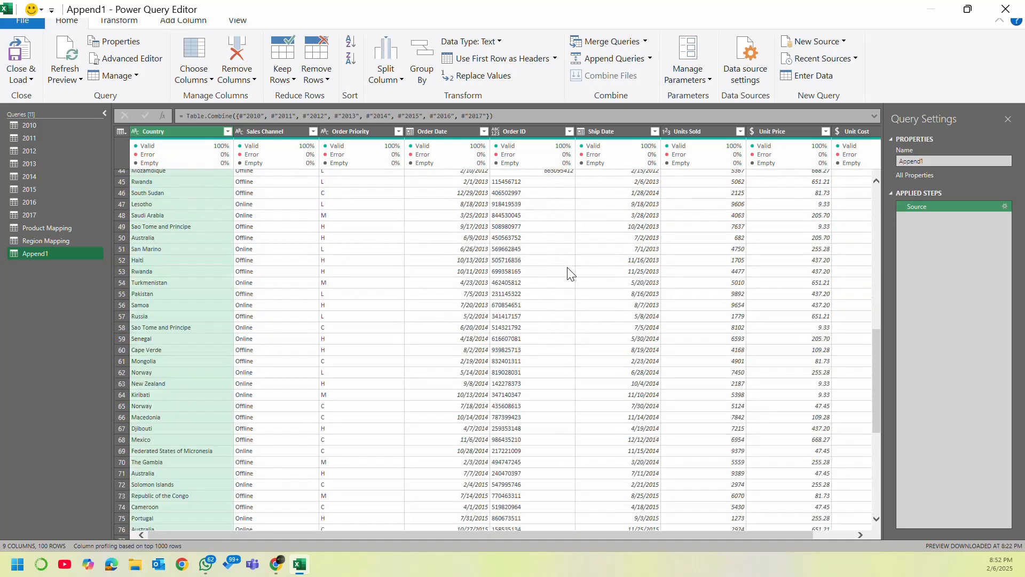
scroll(570, 272, "up", 8)
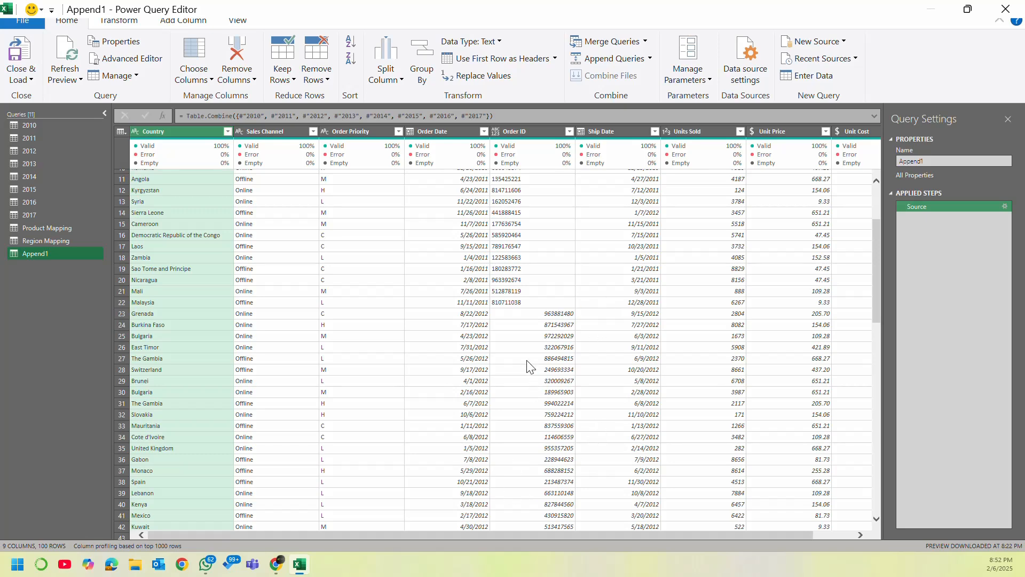
scroll(553, 259, "up", 2)
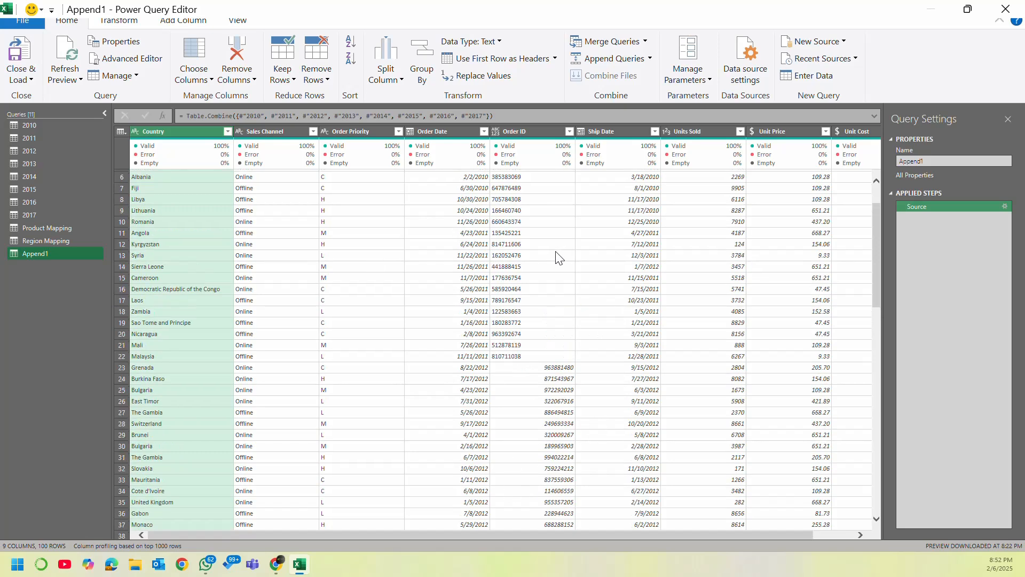
scroll(550, 266, "down", 5)
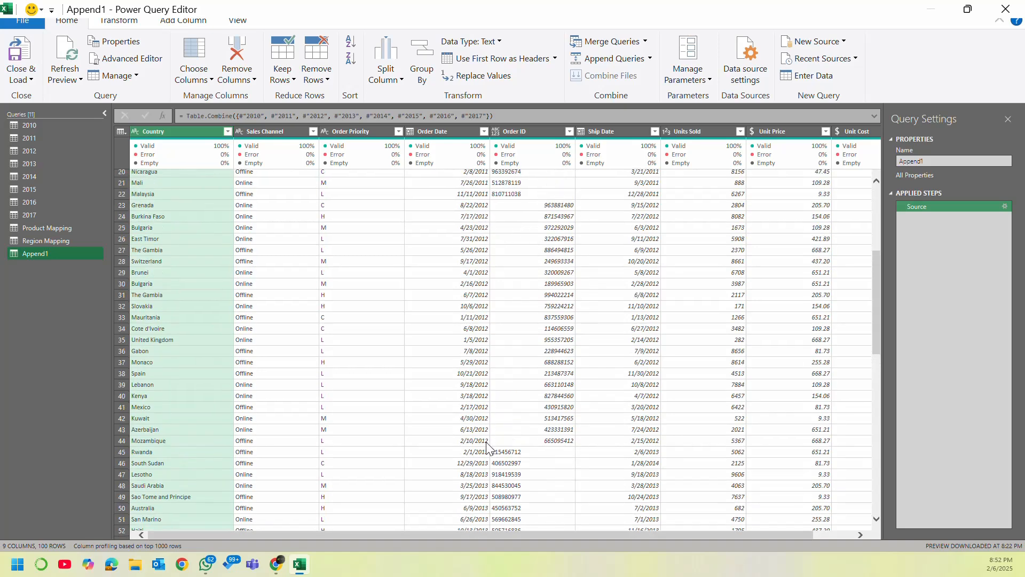
Step: Set the Order ID column's data type to Text in the 2012 query, replacing the current type conversion
left_click(60, 153)
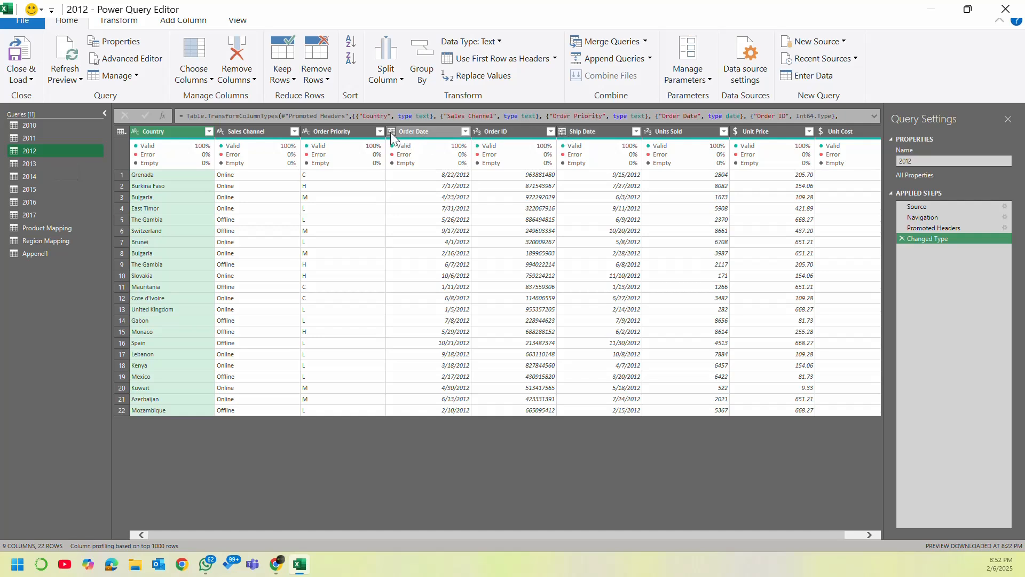
left_click(476, 133)
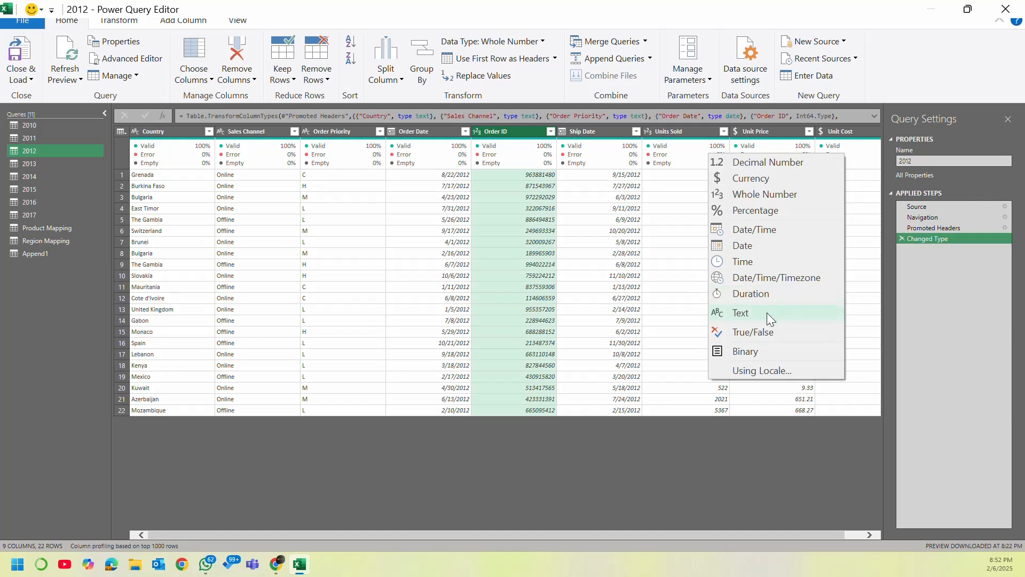
left_click(767, 313)
left_click(576, 303)
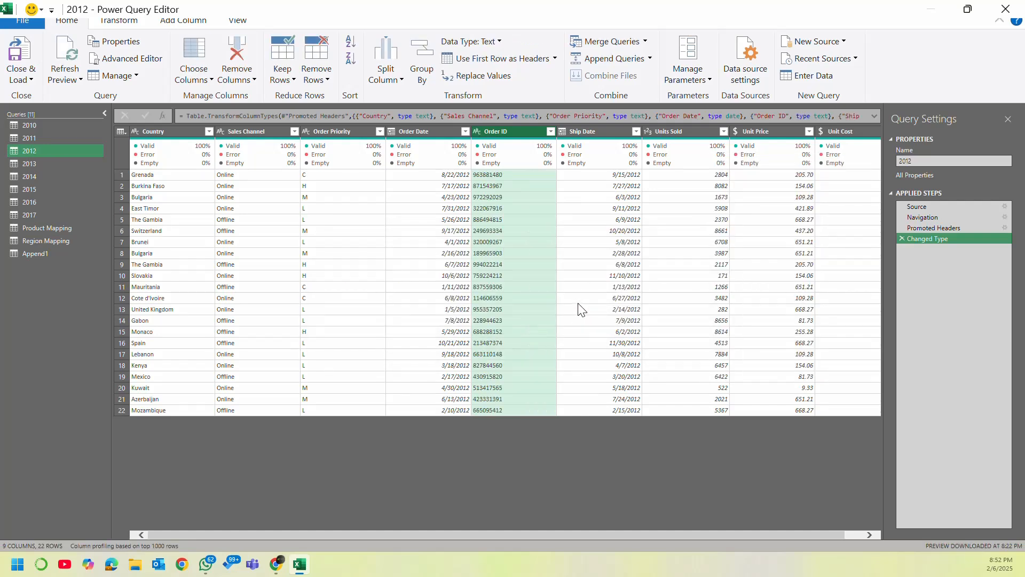
Step: Check the data types of Order ID, Order Date and Country in the appended query and compare its columns with the 2010 query
left_click(53, 255)
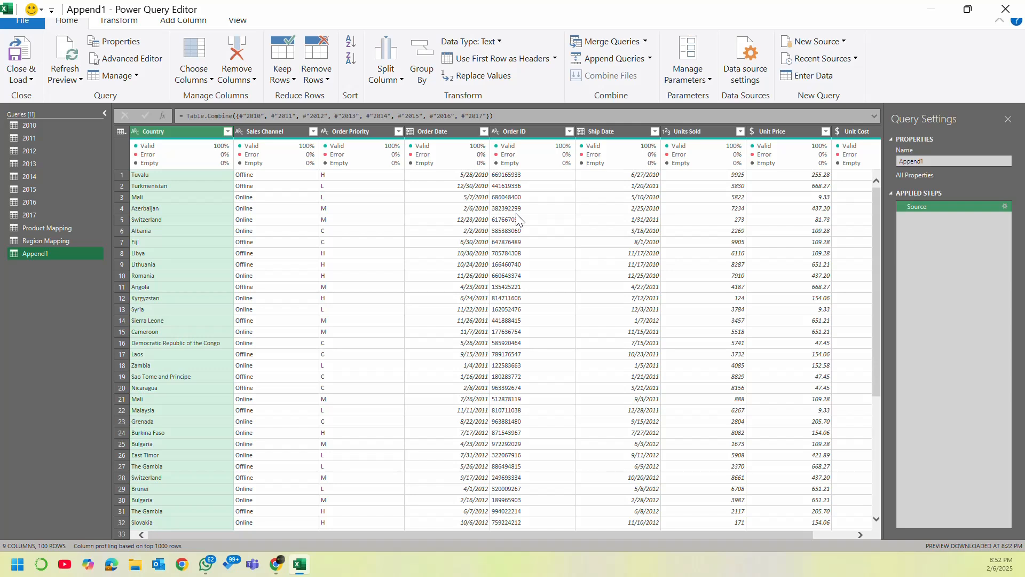
left_click(496, 132)
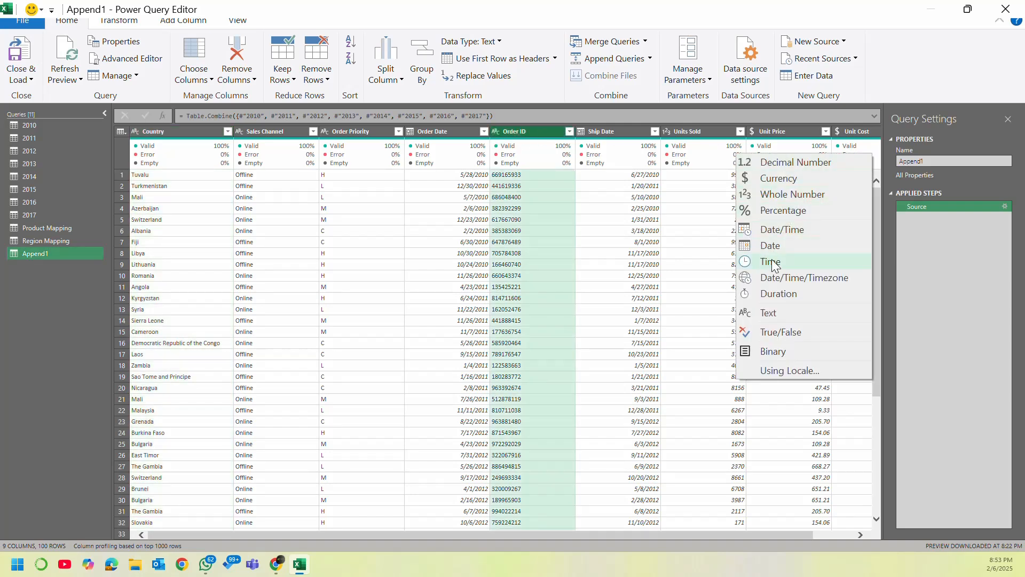
left_click(554, 133)
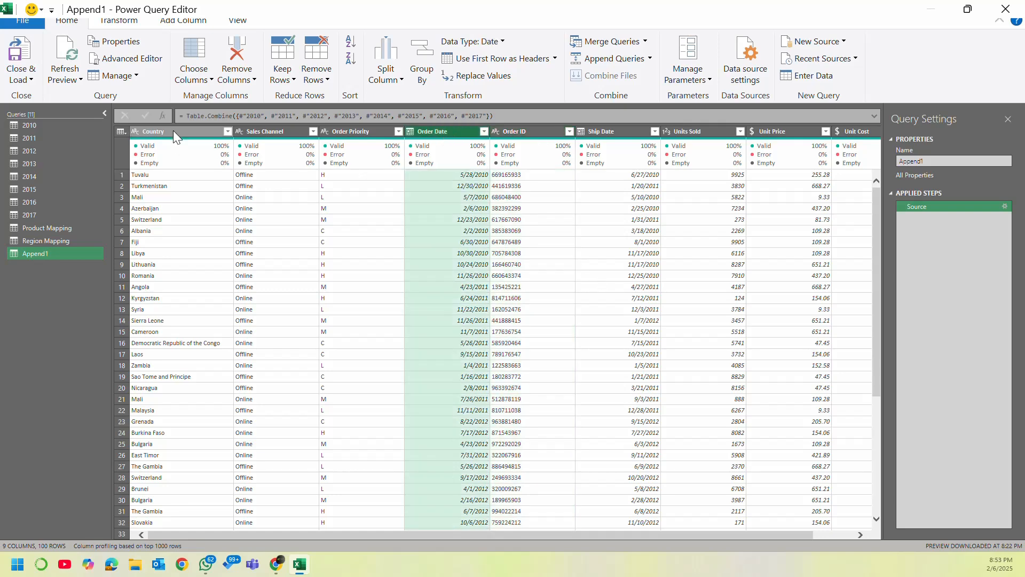
left_click(173, 131)
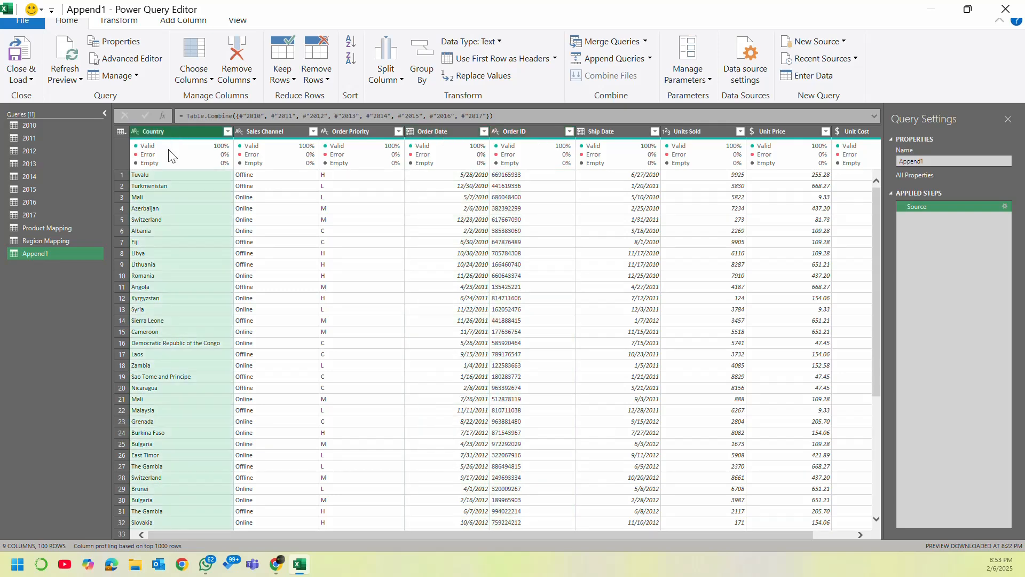
left_click(56, 125)
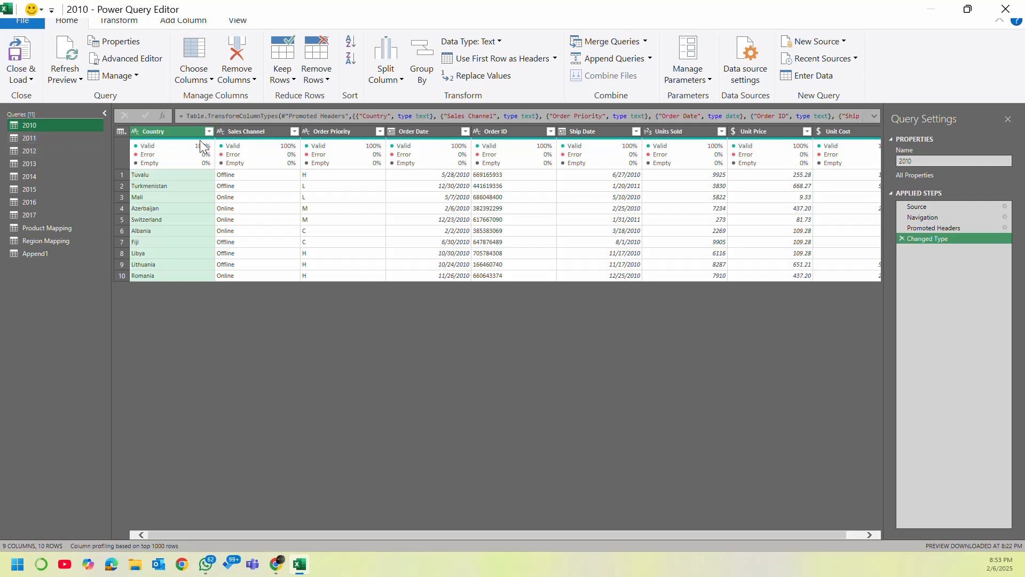
Step: Rename the appended query as All Sales
left_click(41, 253)
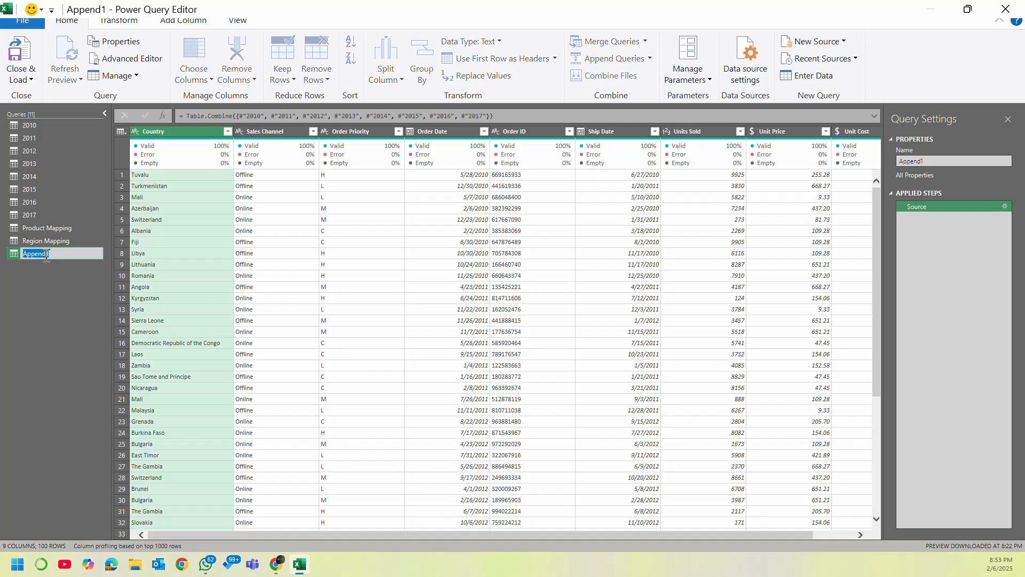
right_click(56, 254)
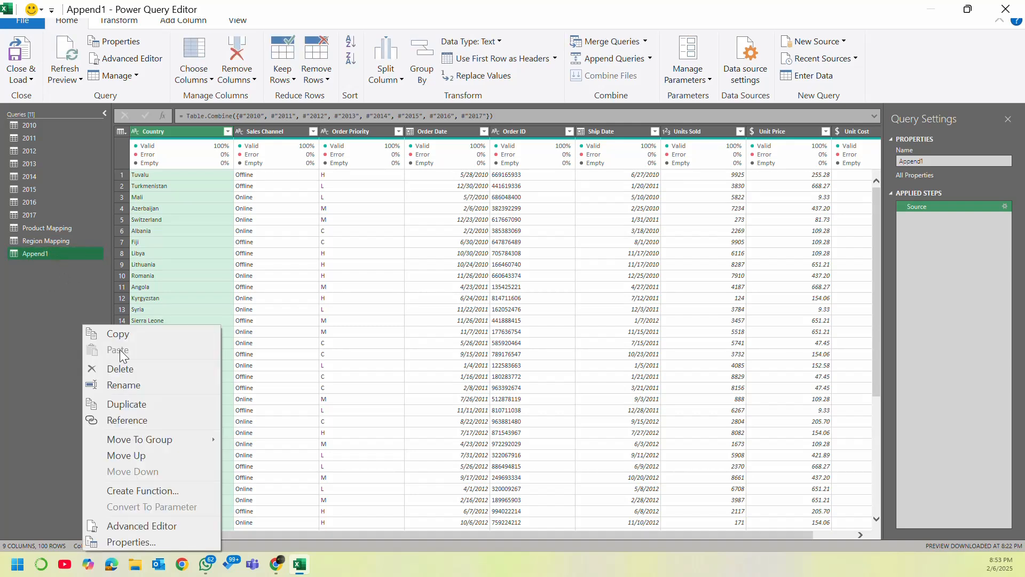
left_click(929, 160)
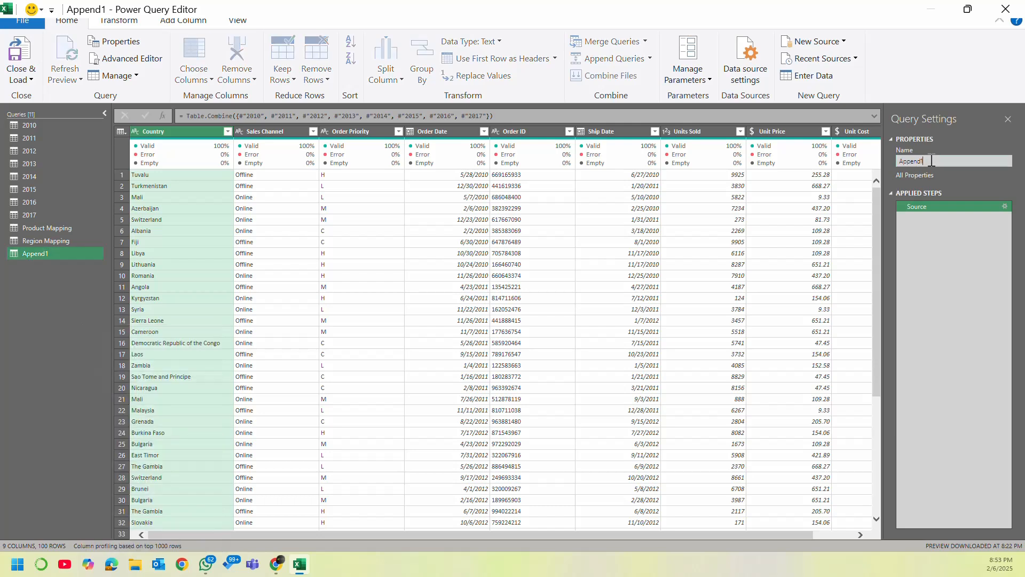
left_click_drag(940, 161, 878, 162)
type("All Sales")
key("Return")
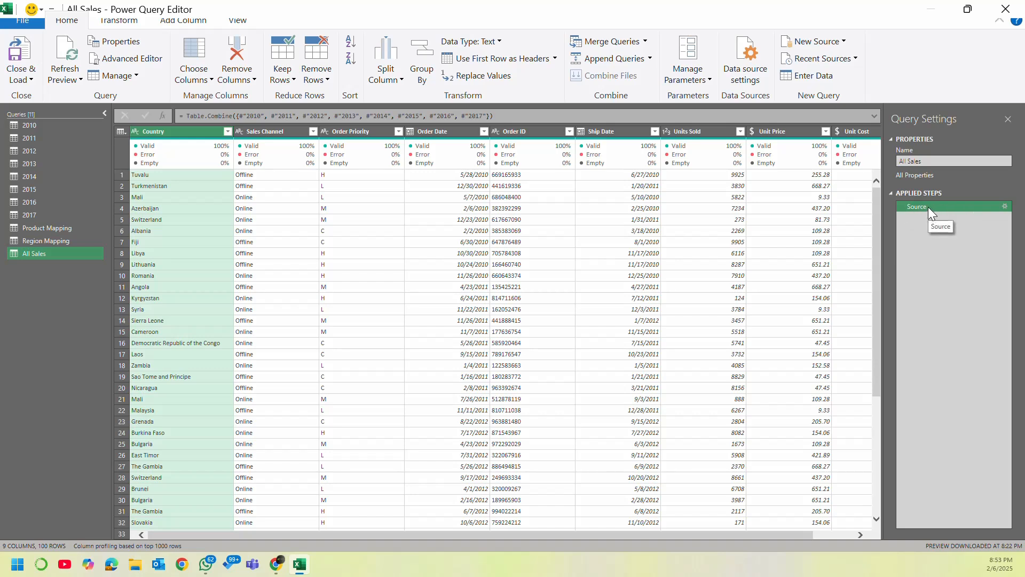
Step: Review which tables the All Sales query's Source step appends, and leave its settings without saving
left_click(1005, 207)
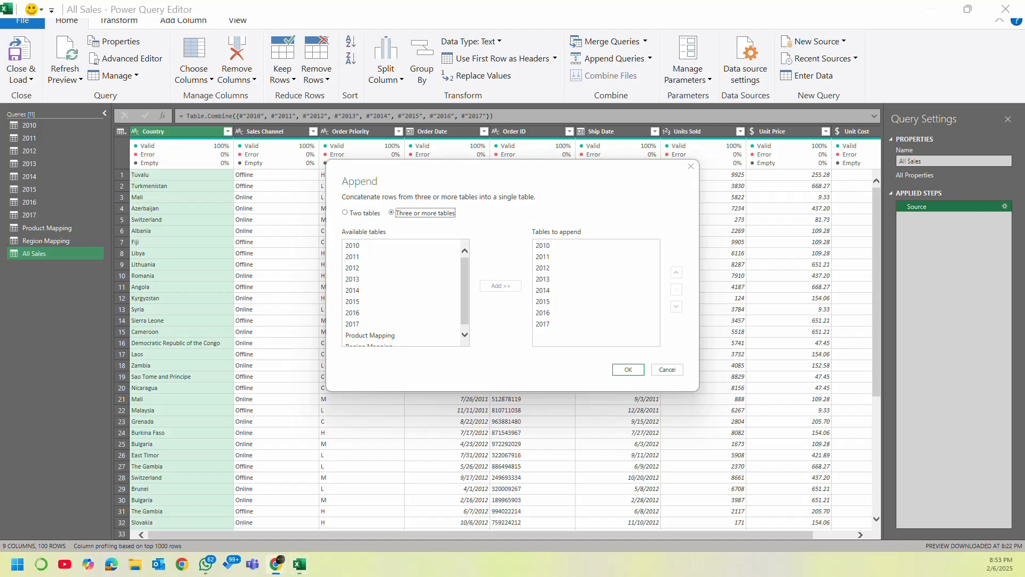
left_click(583, 258)
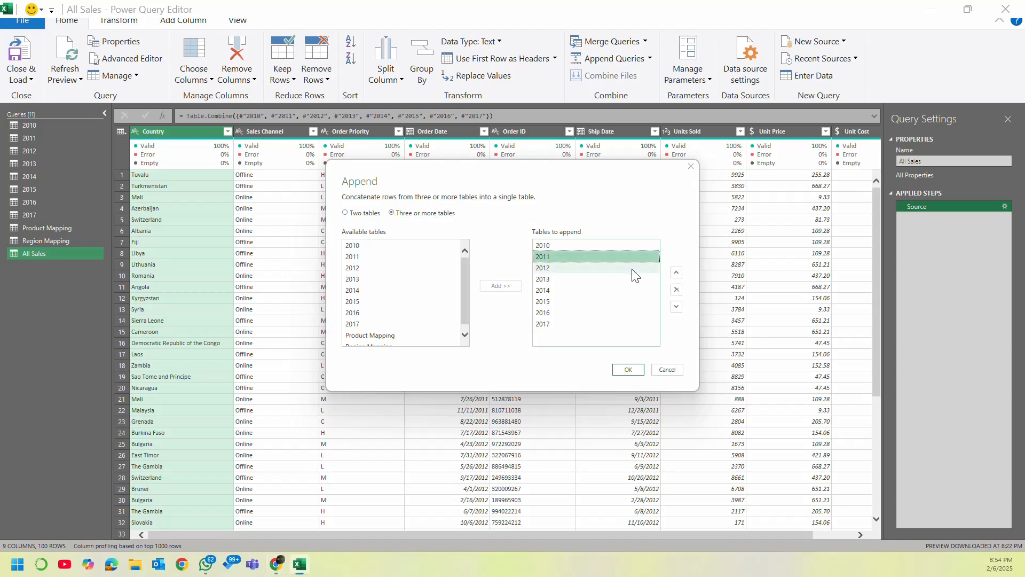
left_click(670, 369)
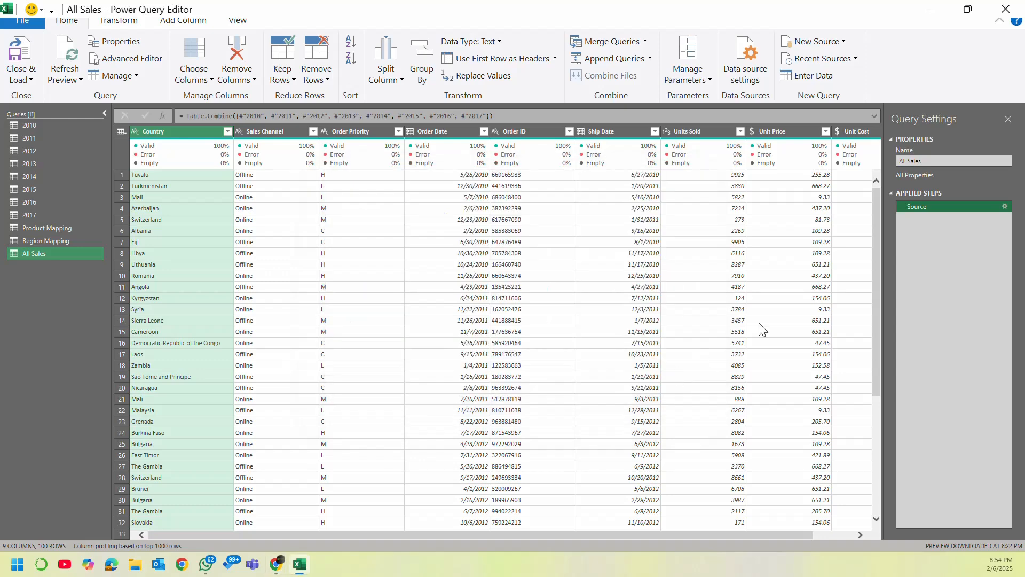
Step: Look through the combined rows of All Sales and compare them with the 2010, 2011, 2012 and 2017 queries
scroll(598, 260, "down", 20)
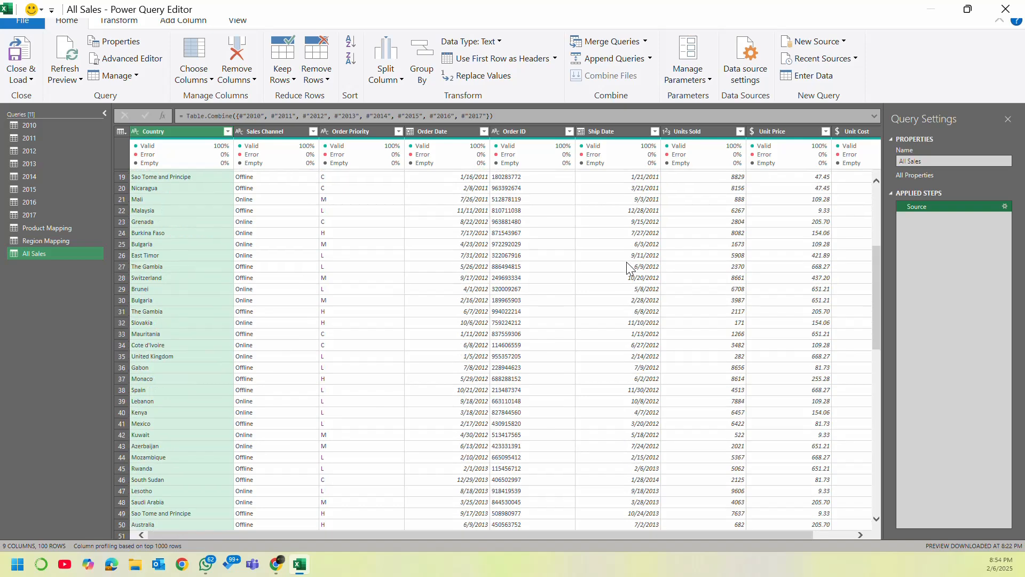
scroll(619, 268, "up", 20)
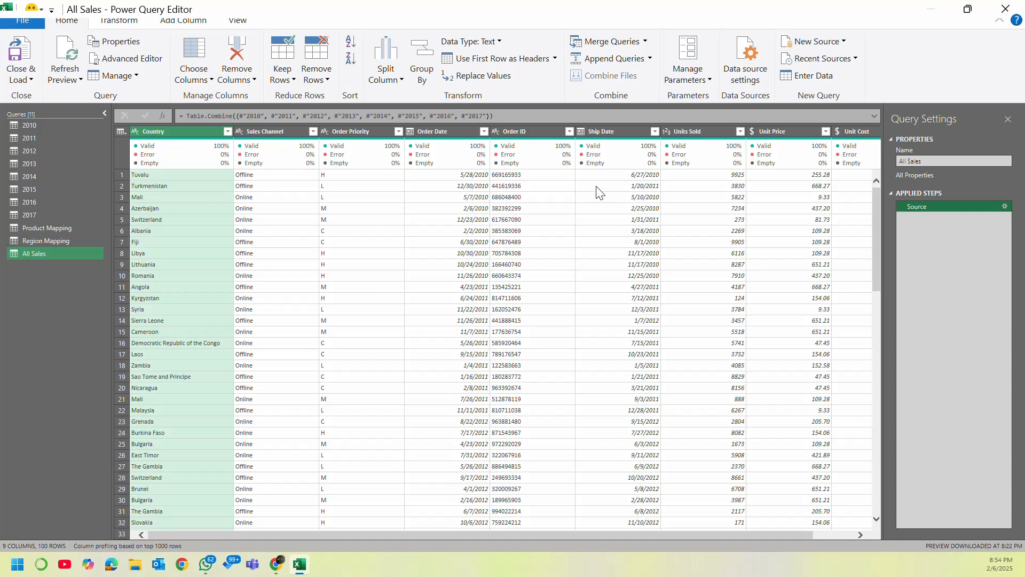
scroll(600, 272, "down", 5)
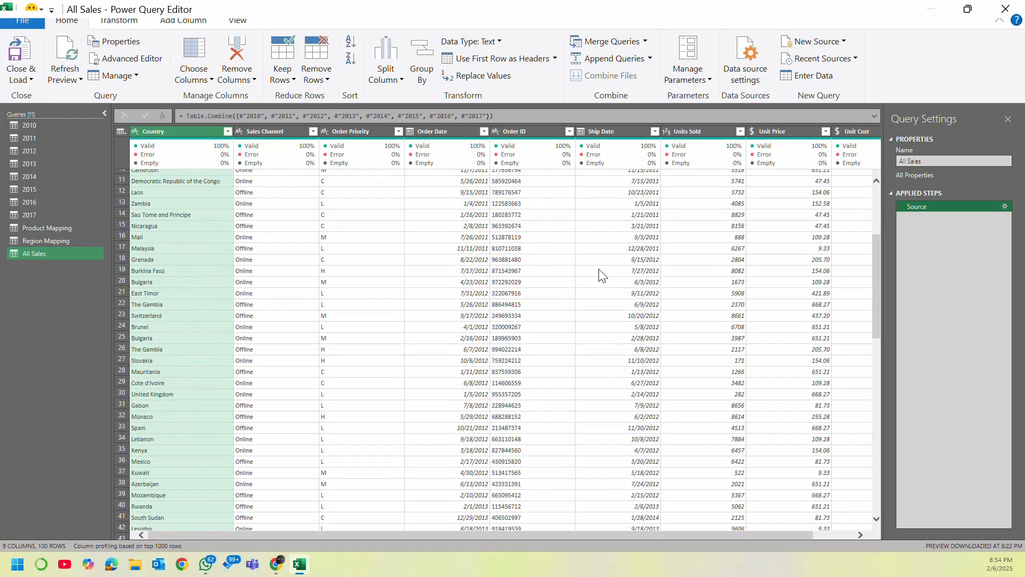
scroll(602, 274, "up", 5)
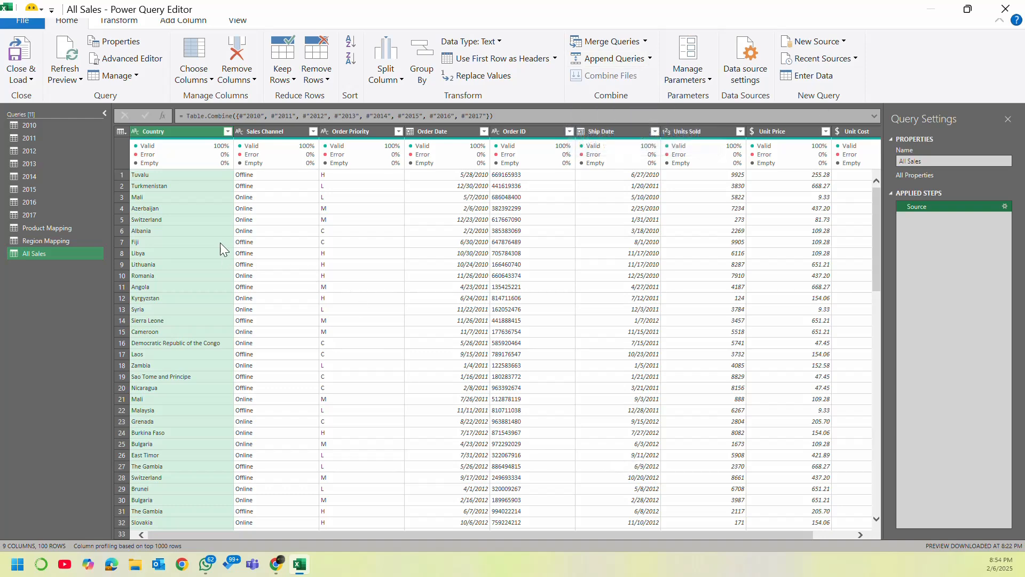
scroll(321, 395, "down", 2)
left_click(40, 126)
left_click(41, 139)
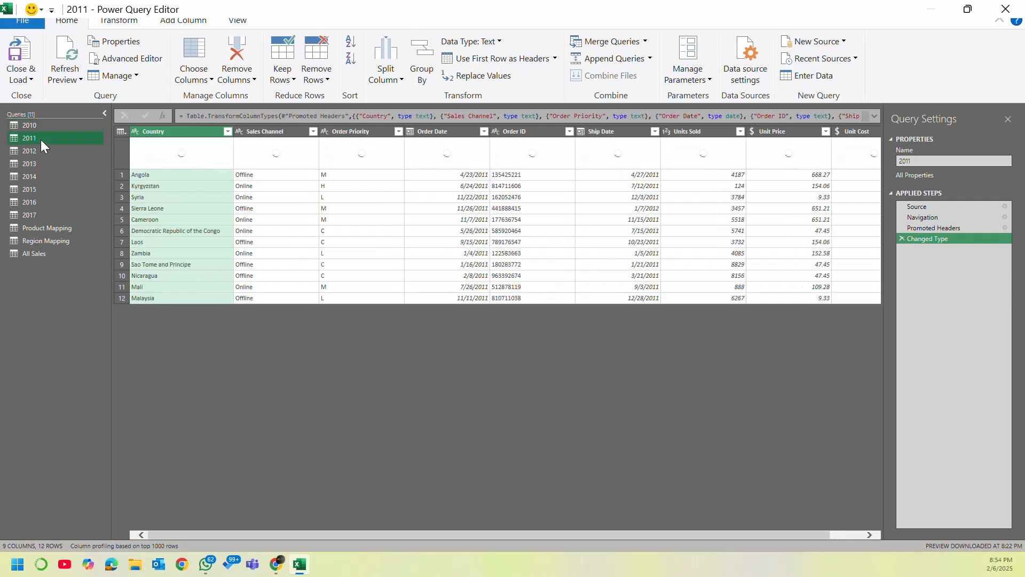
left_click(46, 148)
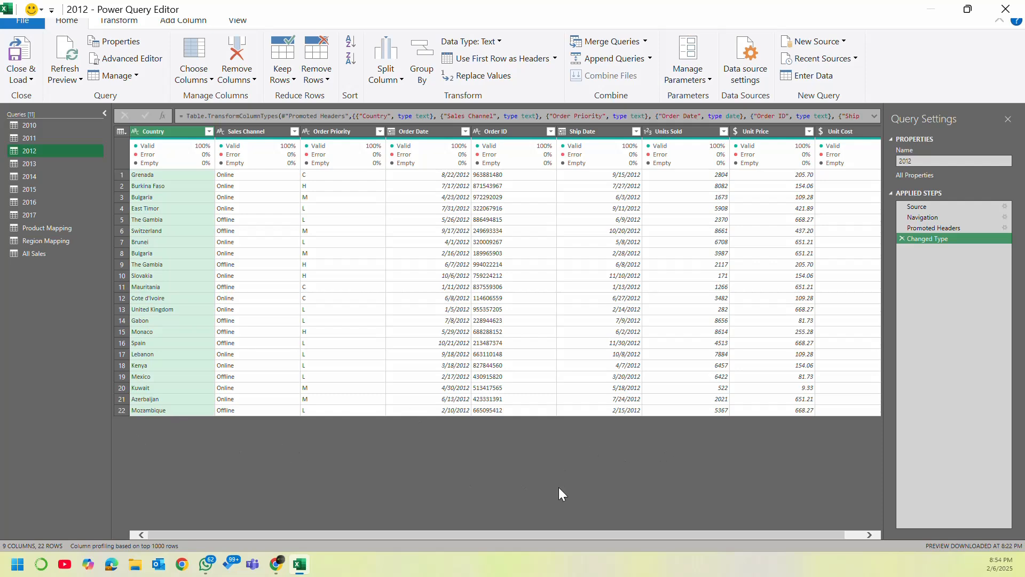
left_click(36, 126)
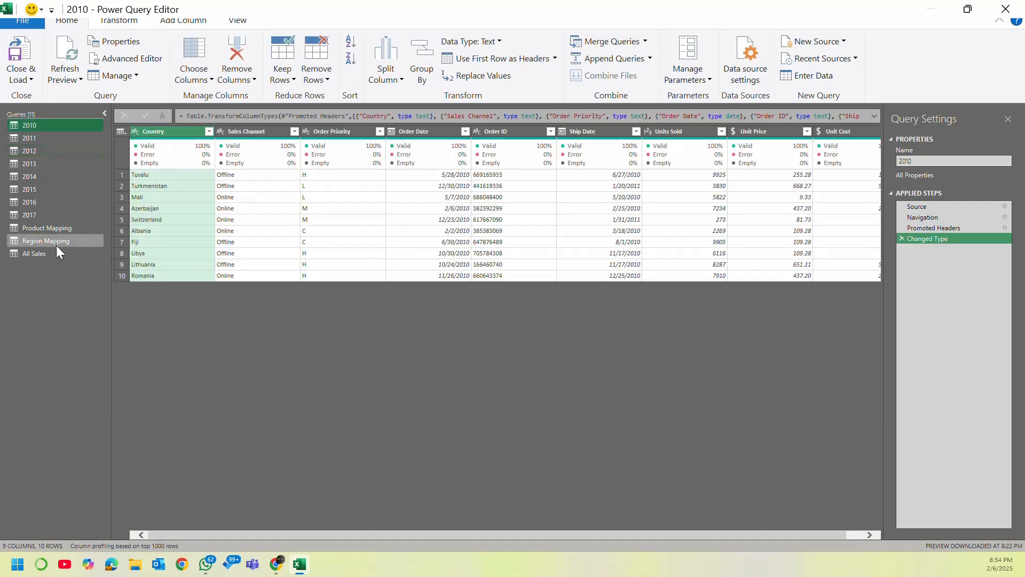
left_click(57, 254)
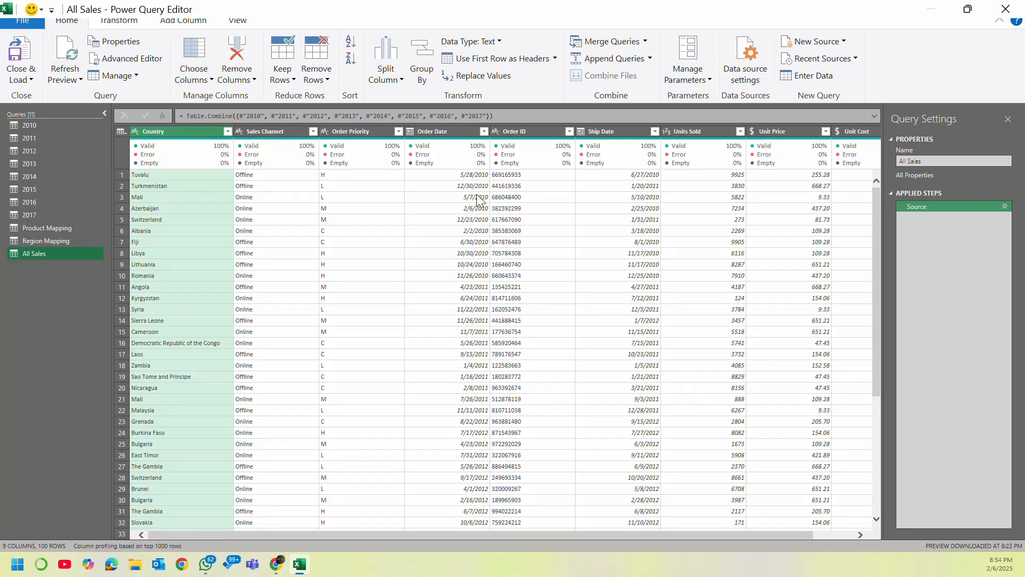
left_click(48, 215)
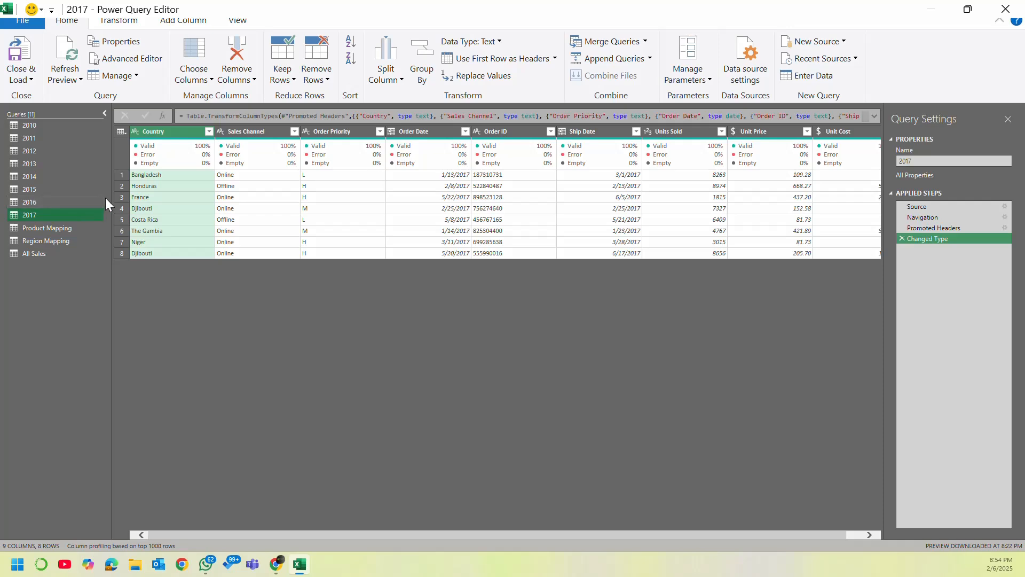
left_click(64, 253)
Step: Examine the Sales Channel, Order Priority and Order ID columns of the All Sales query
mouse_move(297, 571)
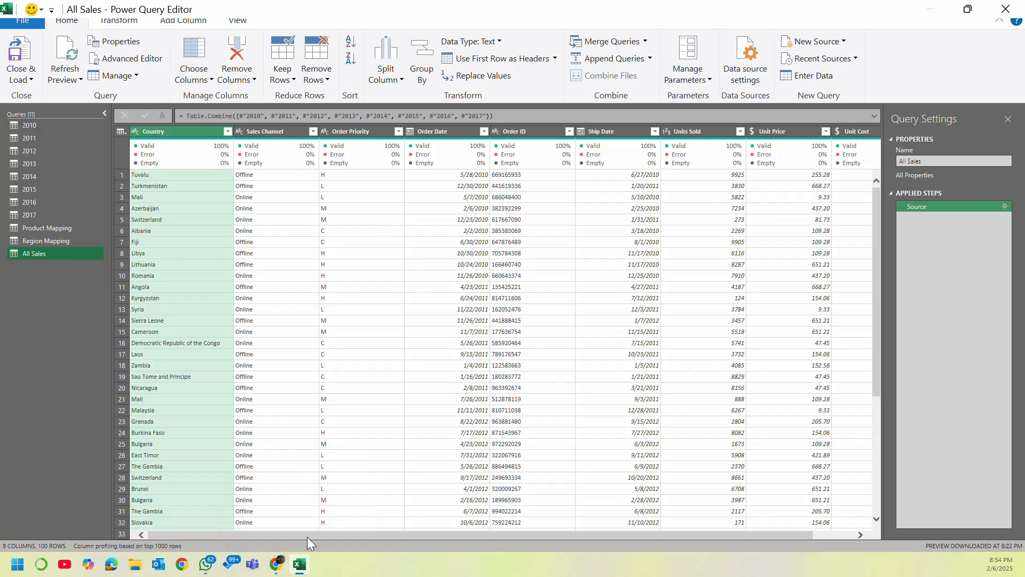
left_click_drag(307, 537, 258, 533)
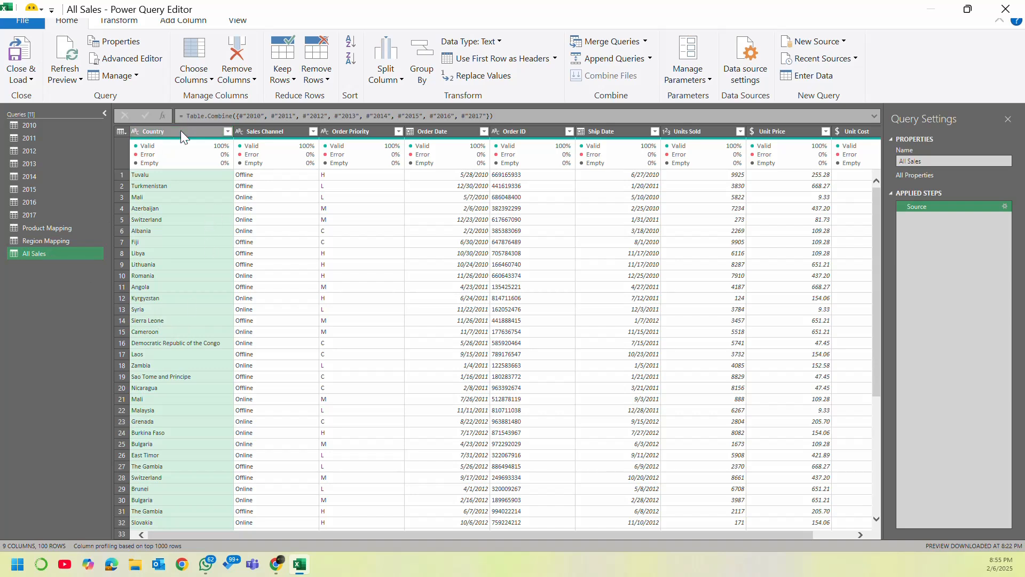
left_click(274, 132)
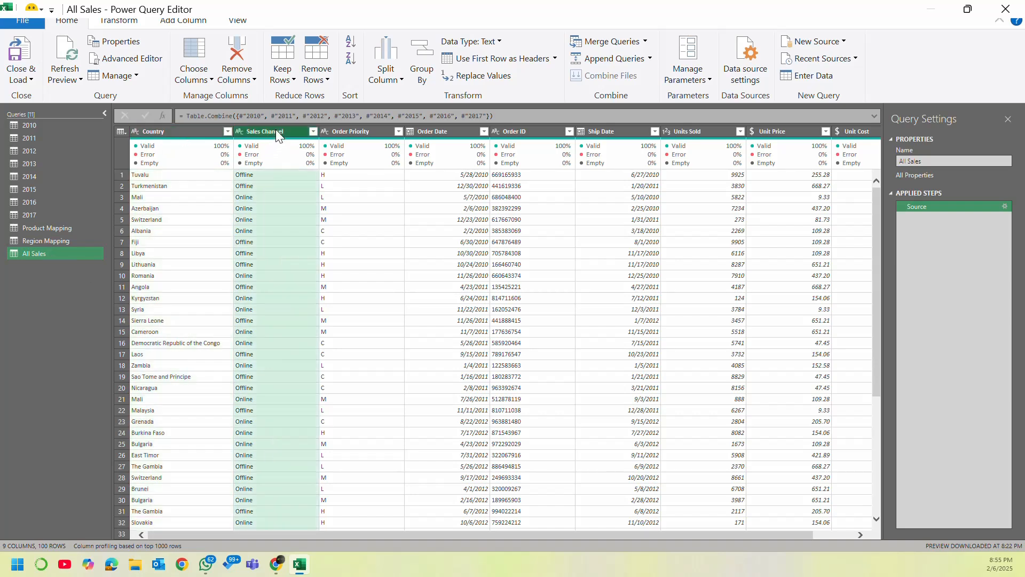
left_click(362, 131)
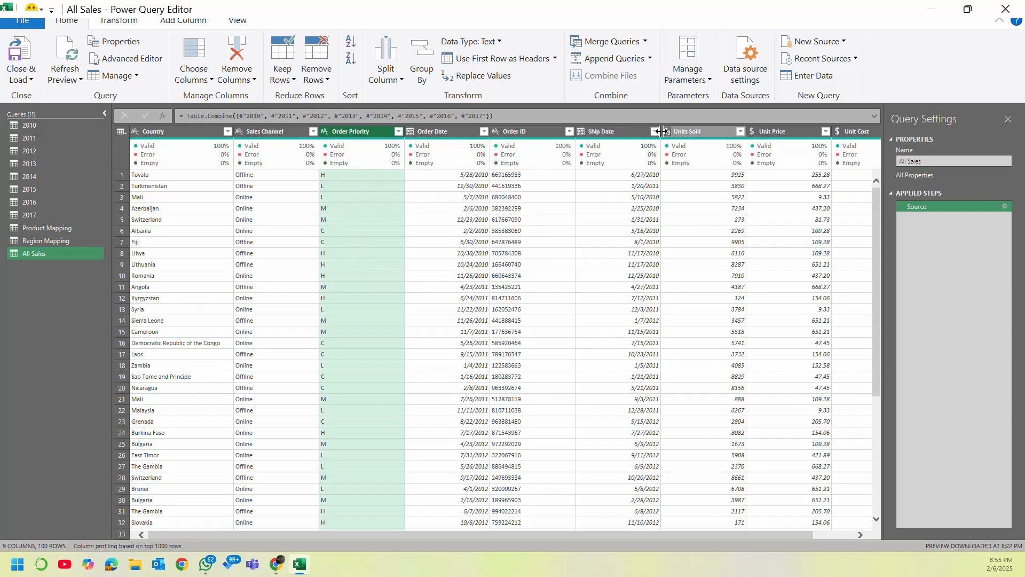
left_click(532, 132)
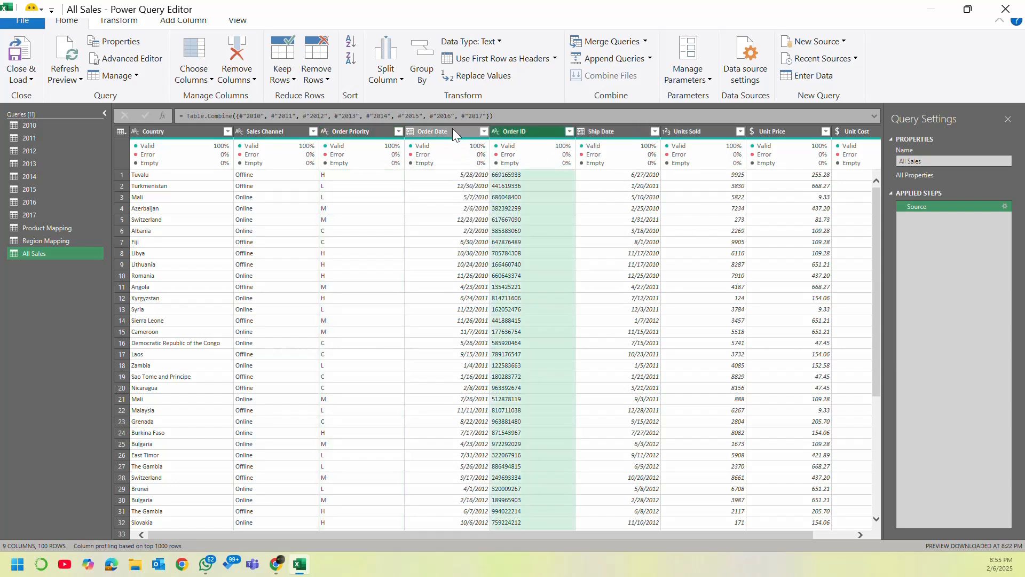
left_click_drag(534, 536, 392, 547)
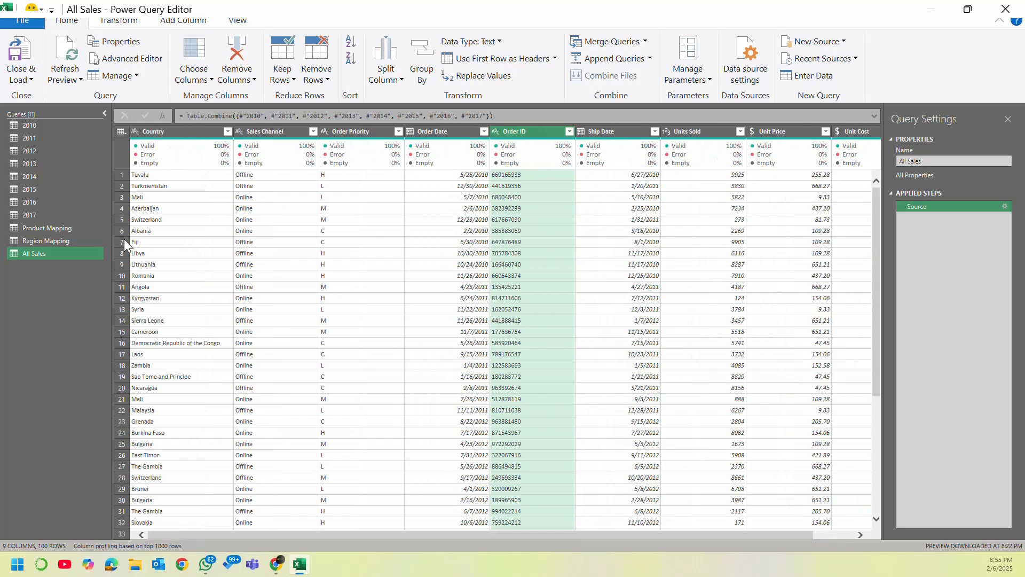
Step: Examine the Item Type and Order ID columns in Product Mapping and the Region and Country columns in Region Mapping
left_click(59, 228)
left_click(65, 241)
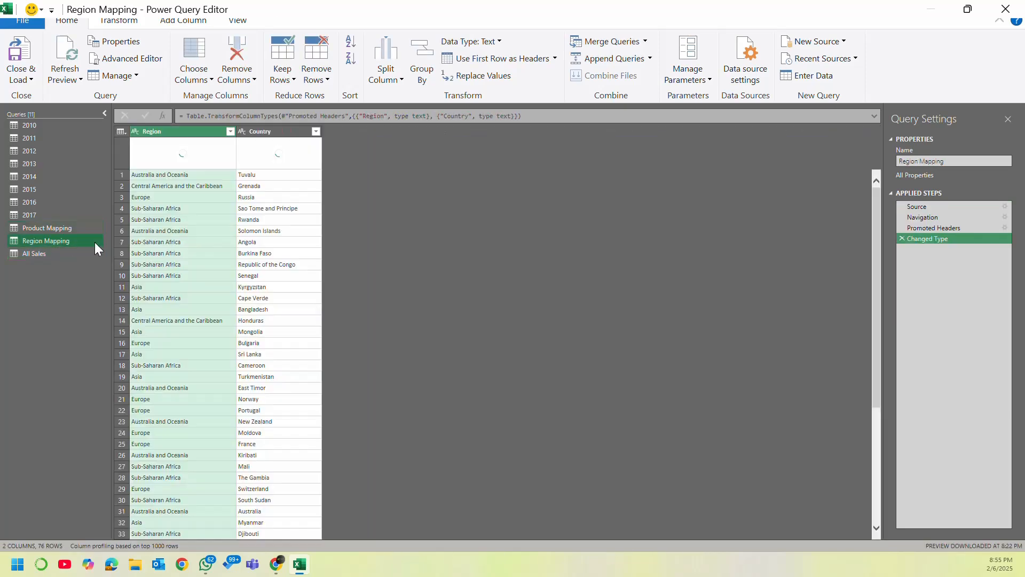
left_click(68, 229)
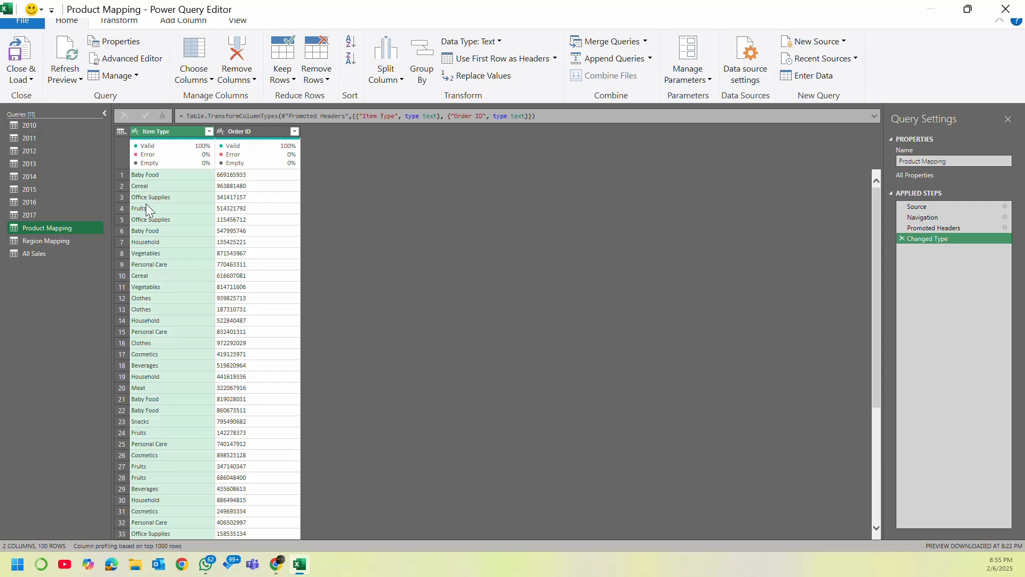
left_click(174, 133)
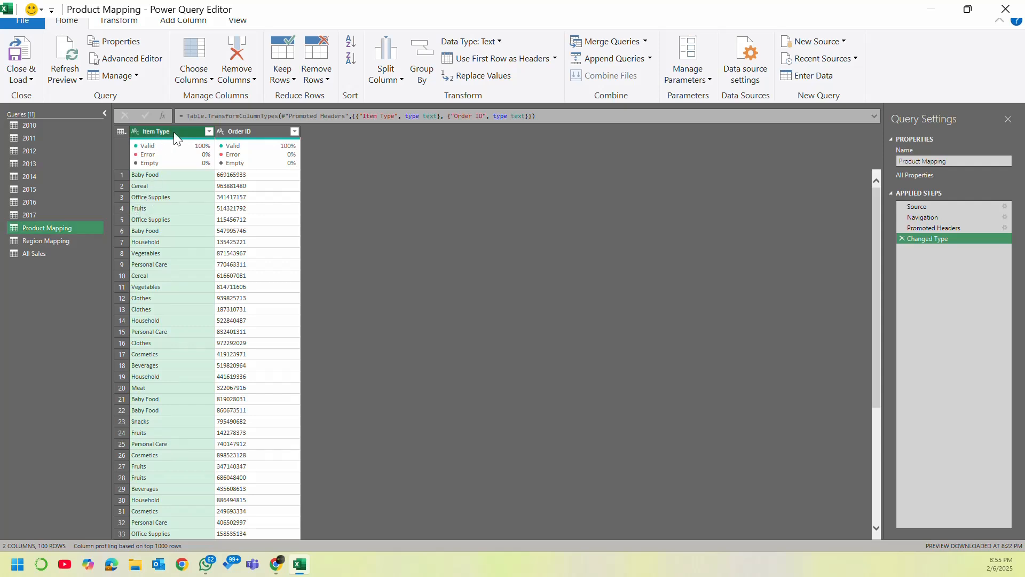
left_click(258, 131)
mouse_move(239, 167)
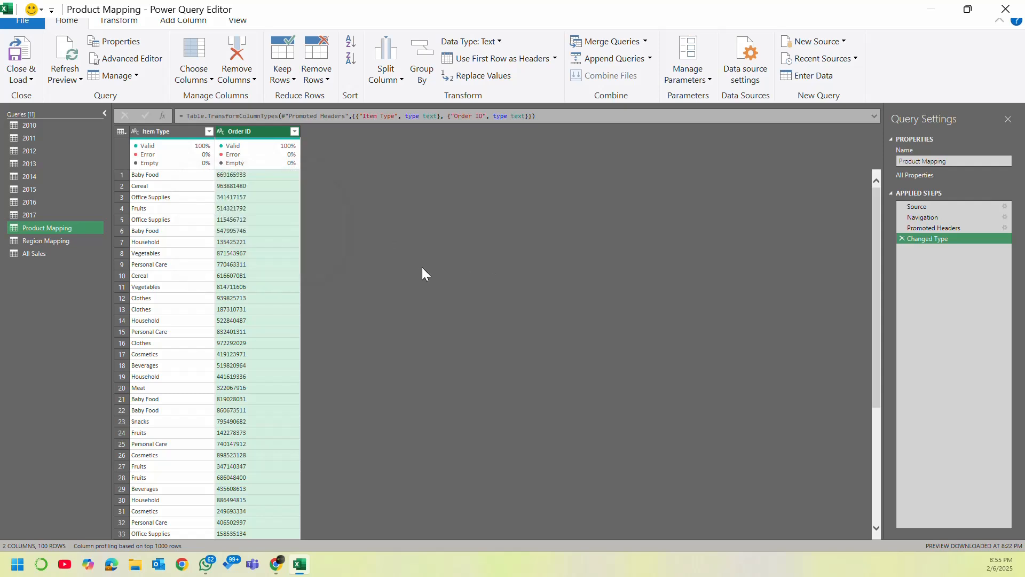
left_click(79, 240)
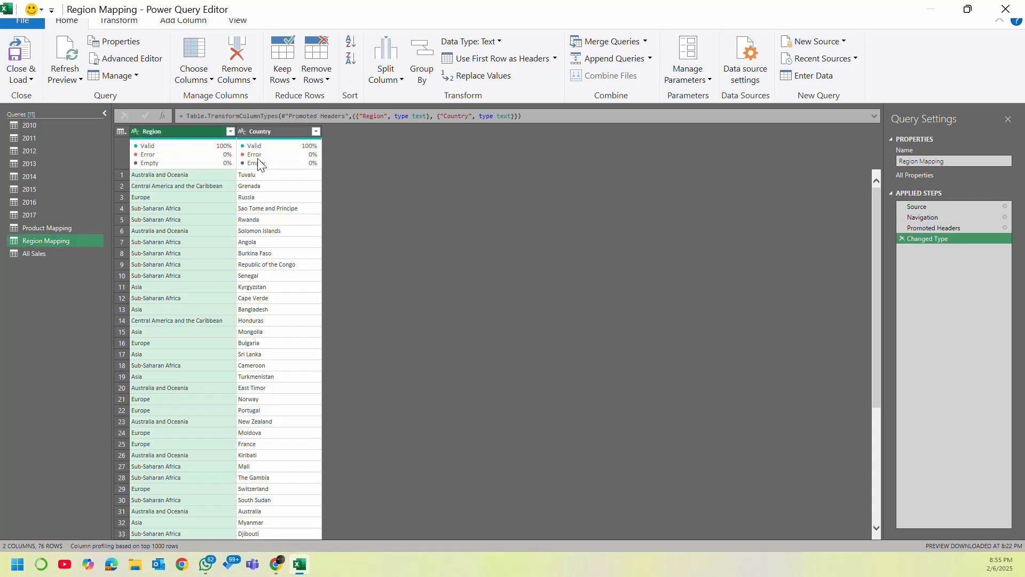
left_click(275, 132)
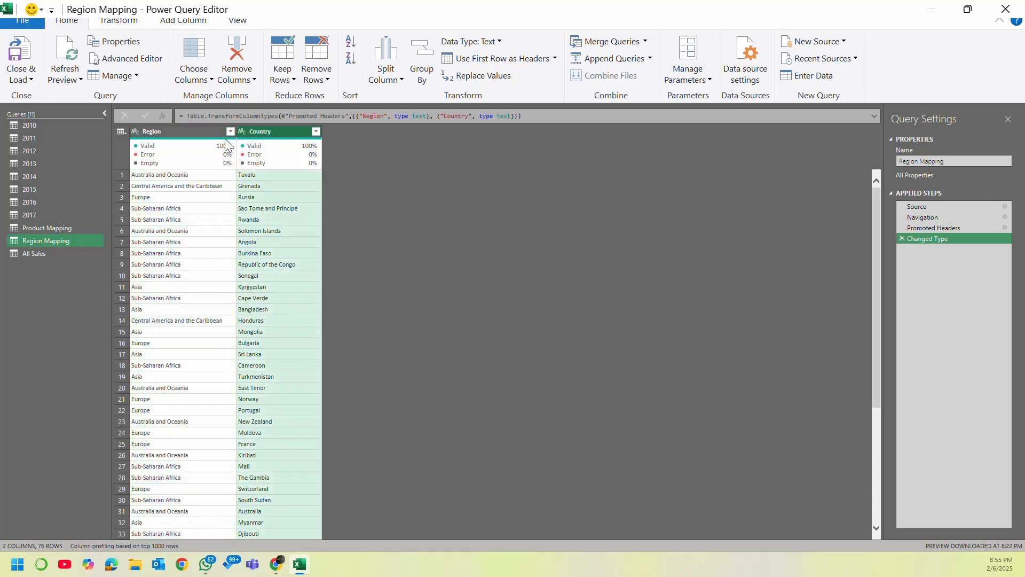
left_click(197, 131)
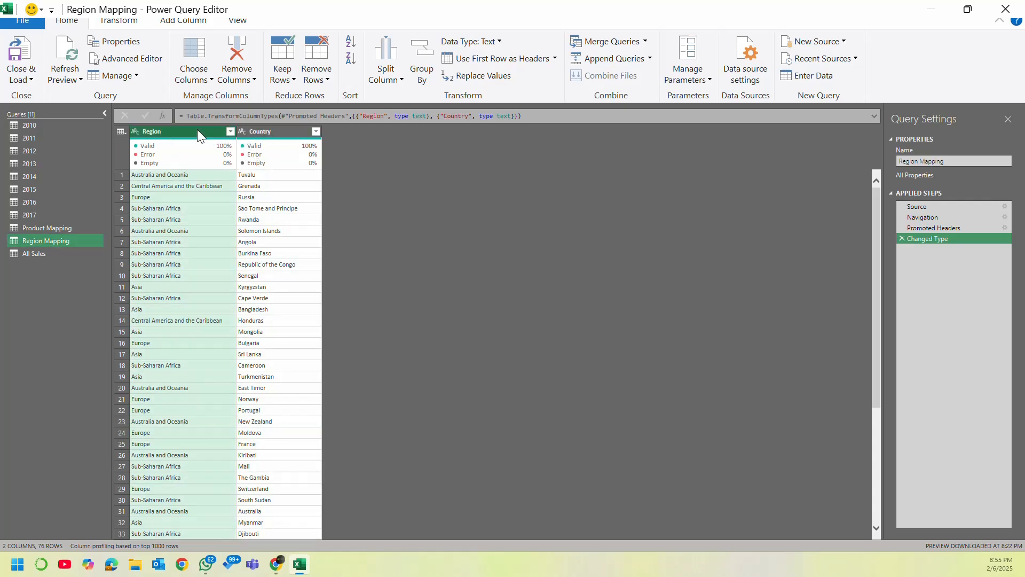
left_click(95, 229)
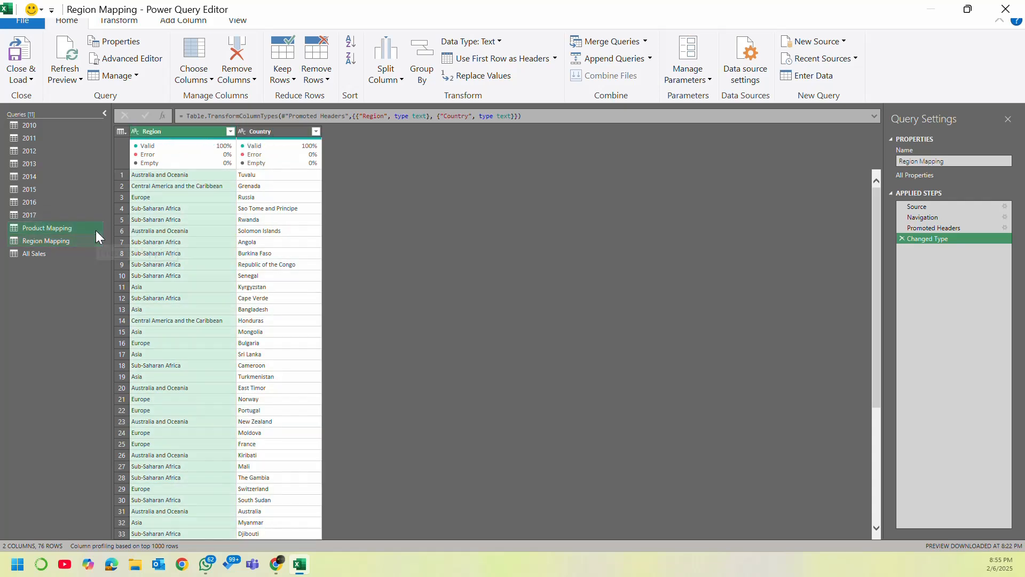
Step: Compare the columns of the All Sales query with those of Product Mapping and Region Mapping
left_click(63, 253)
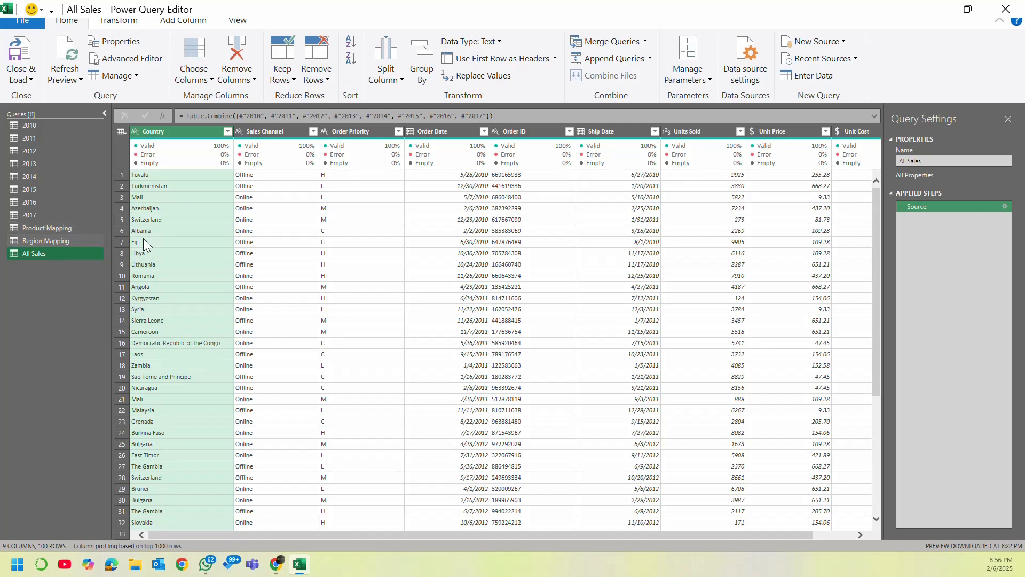
left_click(55, 242)
left_click(56, 229)
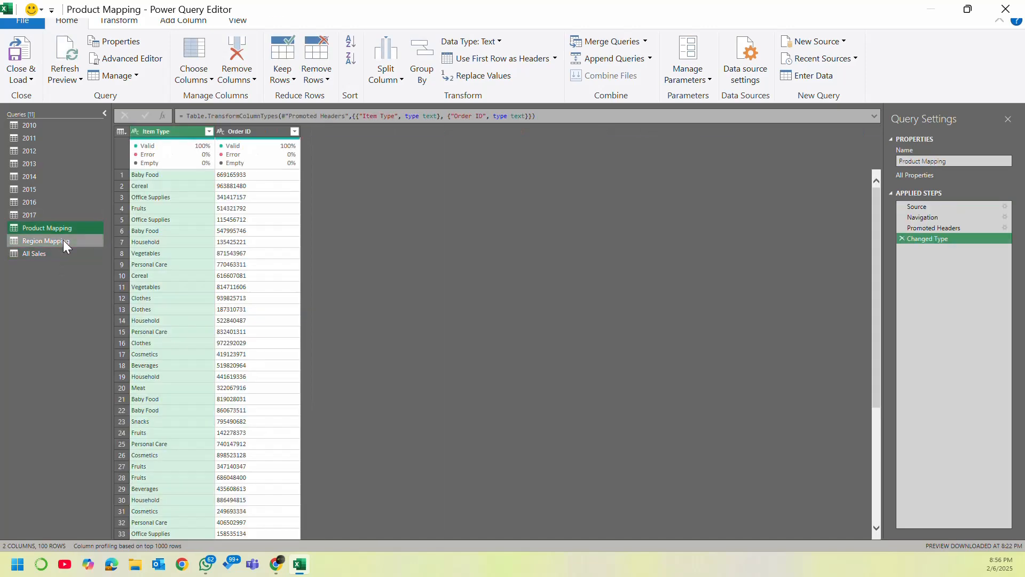
left_click(63, 240)
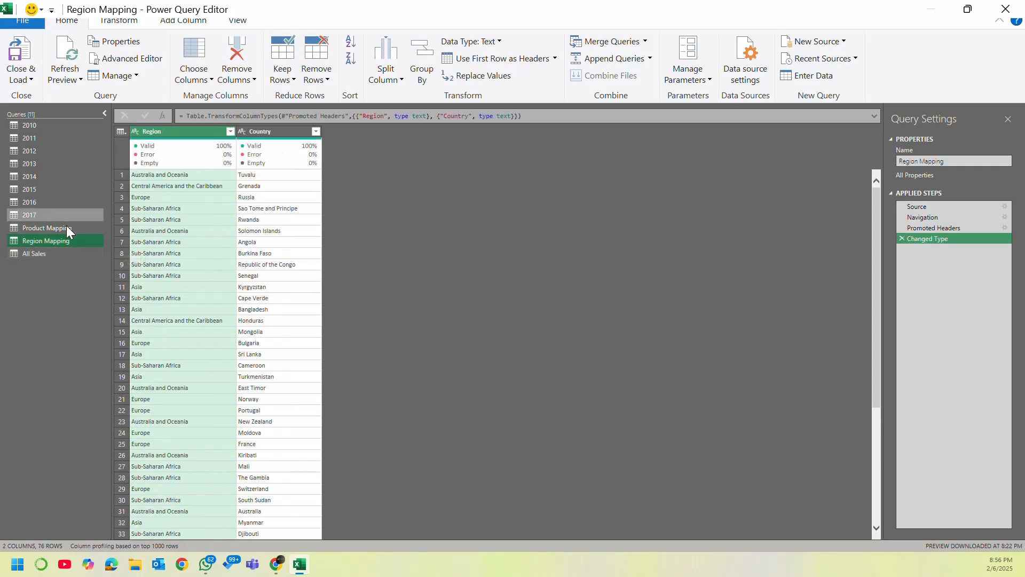
left_click(66, 227)
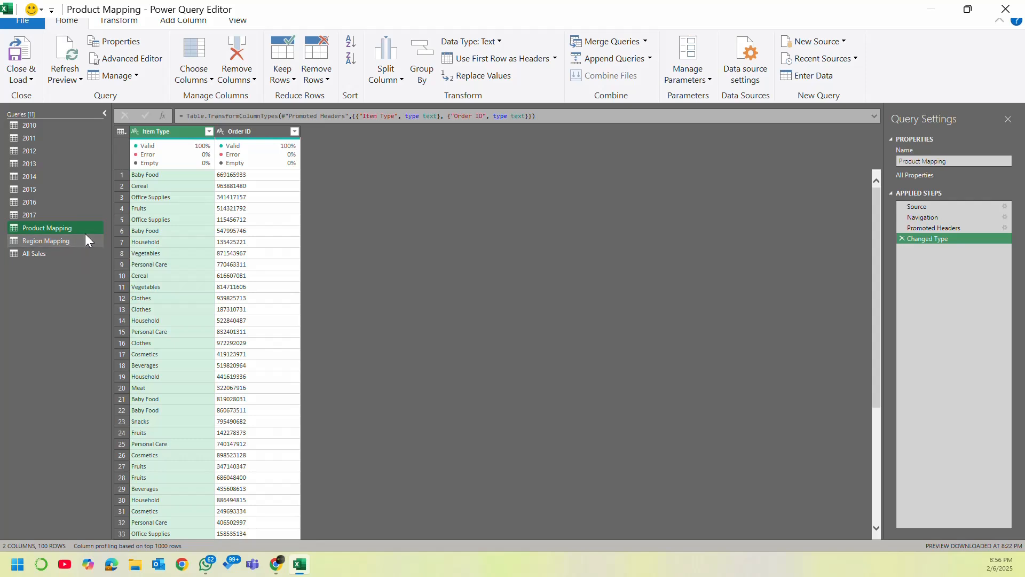
left_click(240, 132)
left_click(54, 242)
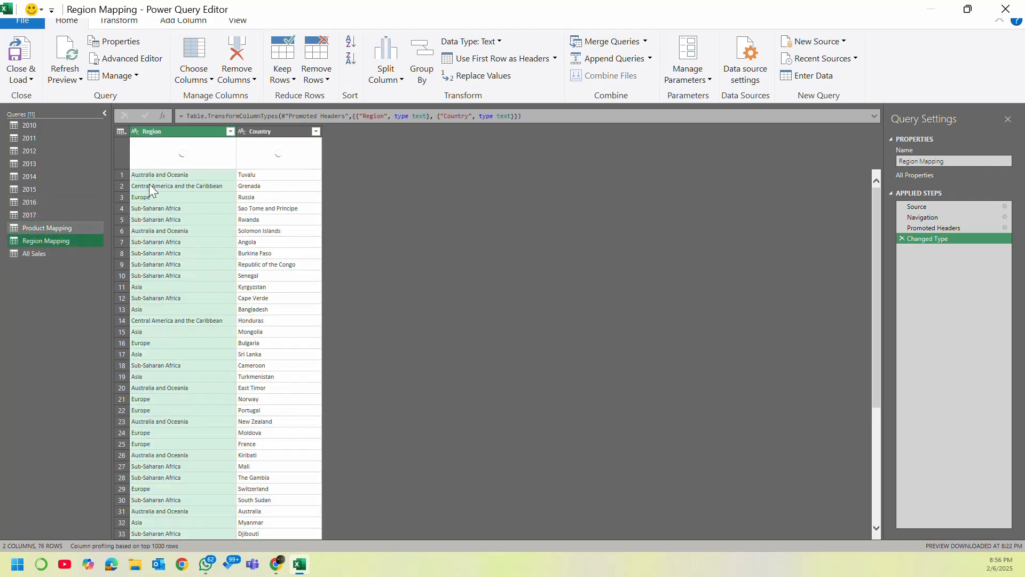
left_click(53, 253)
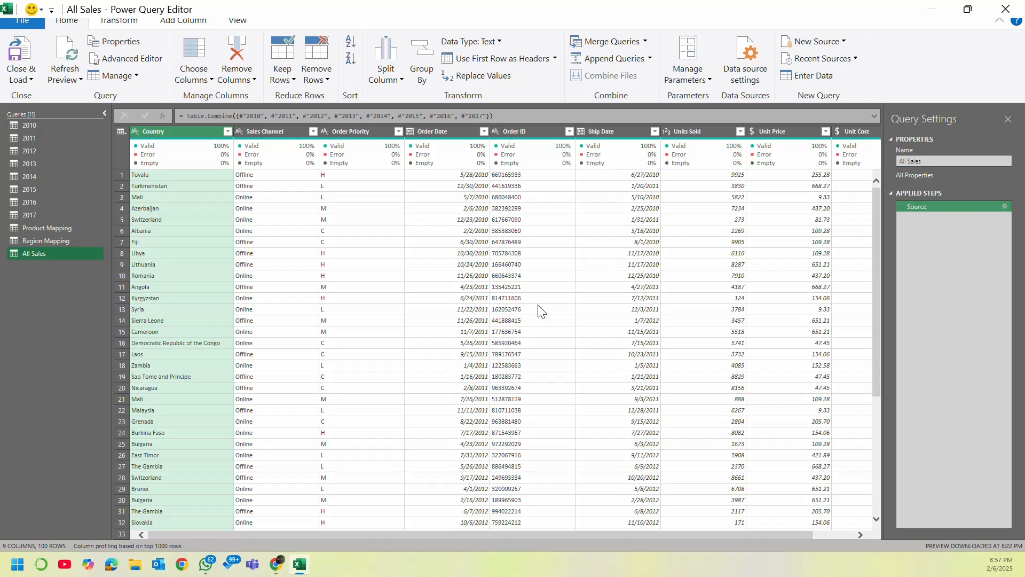
left_click(62, 228)
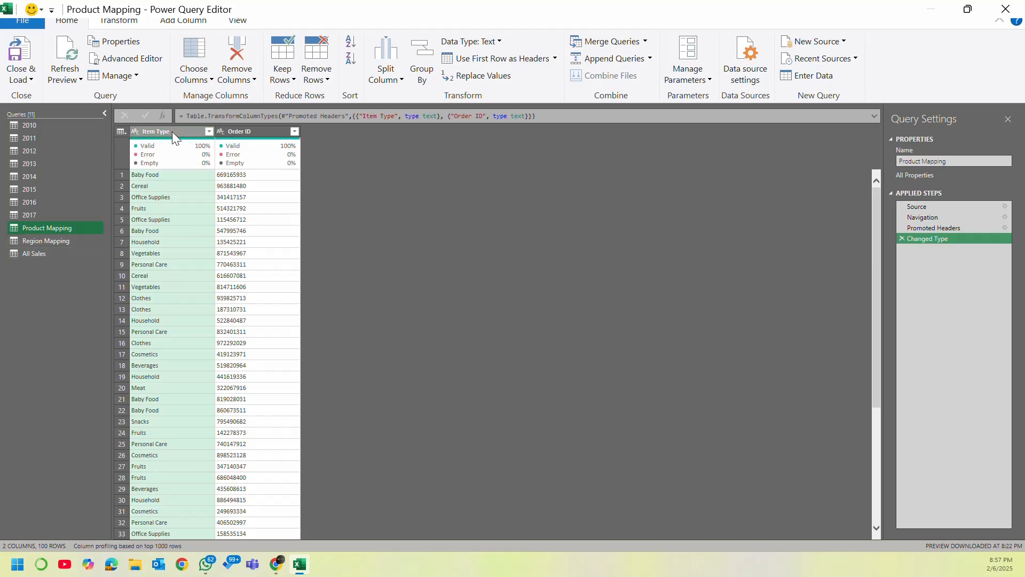
left_click(57, 255)
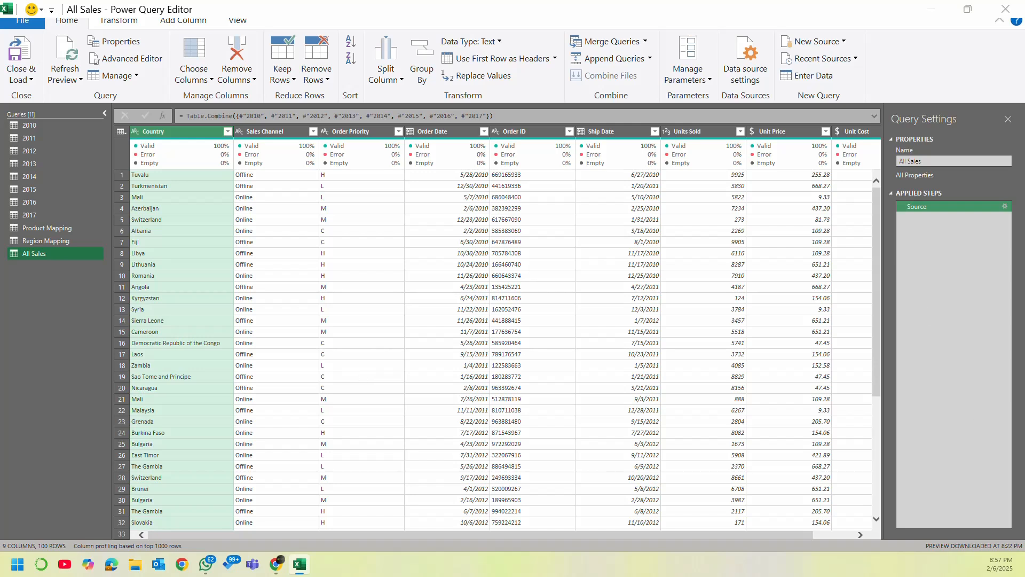
Step: Look for the Order ID column in All Sales, Region Mapping and Product Mapping to find the shared key
key("alt+Tab")
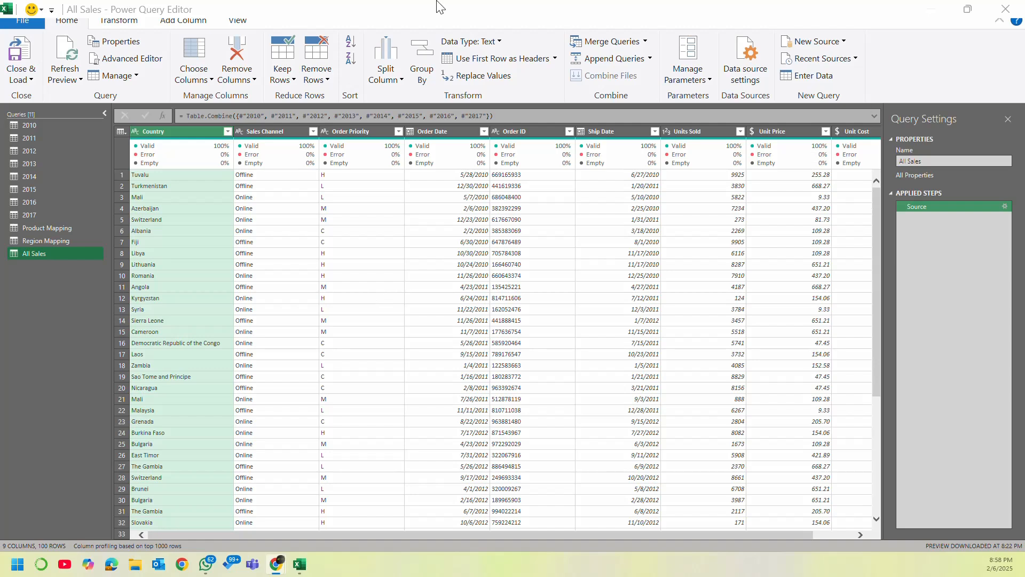
left_click(261, 176)
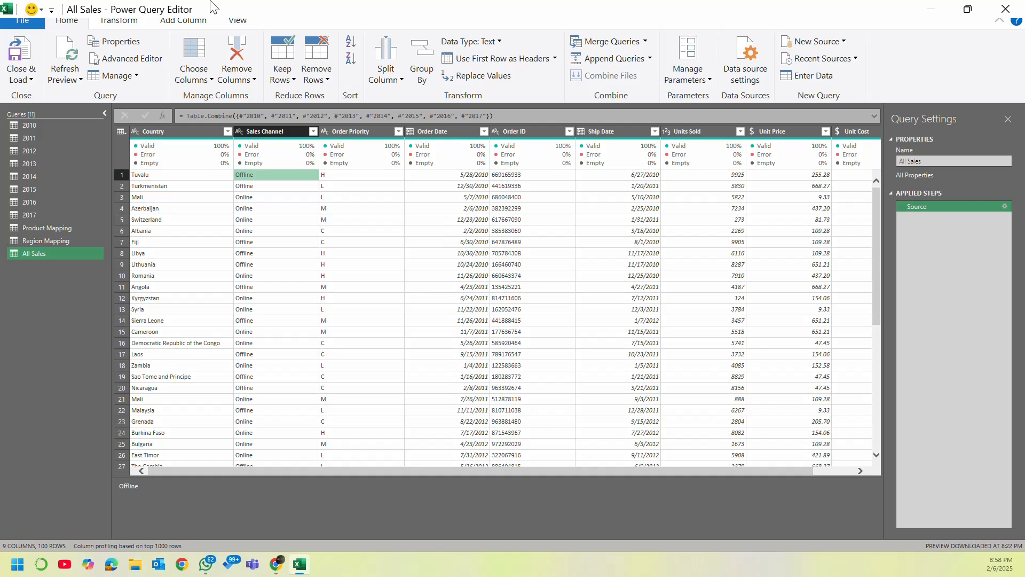
left_click(546, 134)
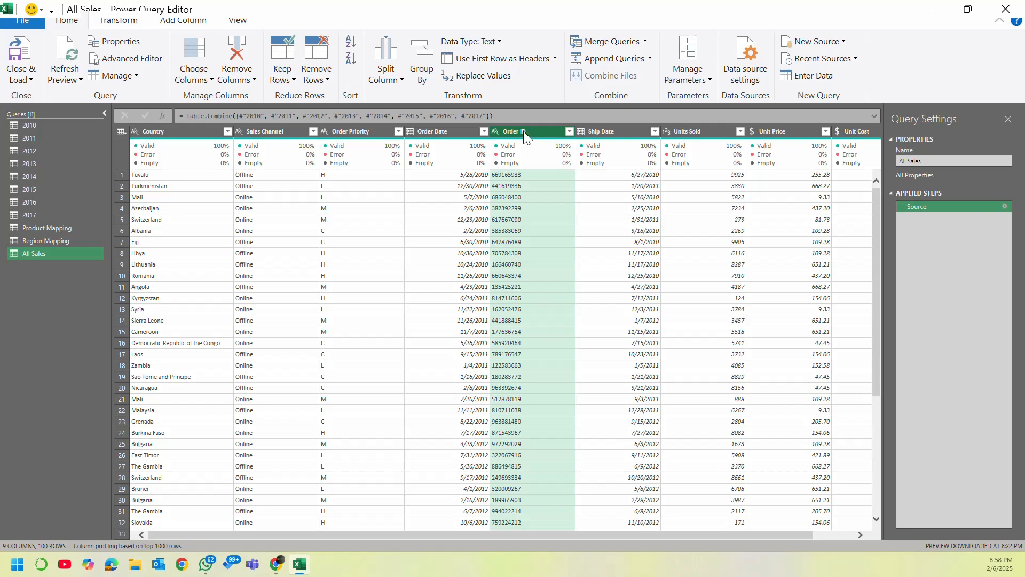
left_click(68, 240)
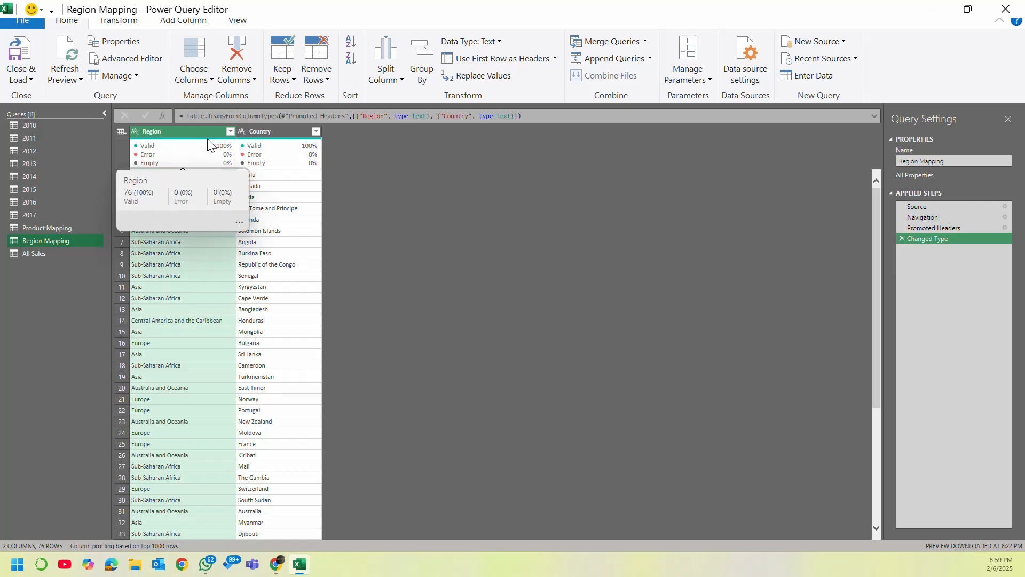
left_click(38, 255)
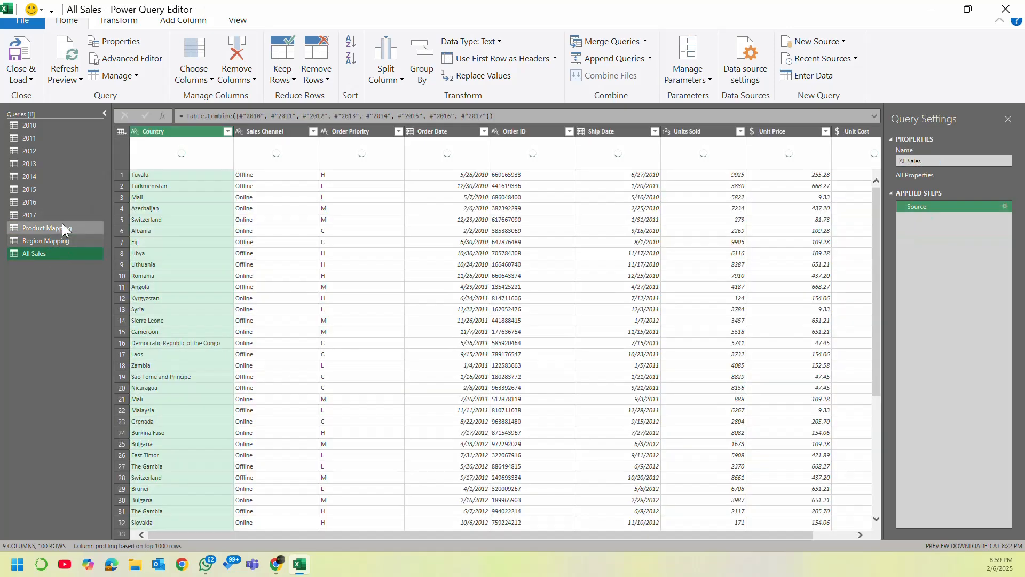
left_click(62, 224)
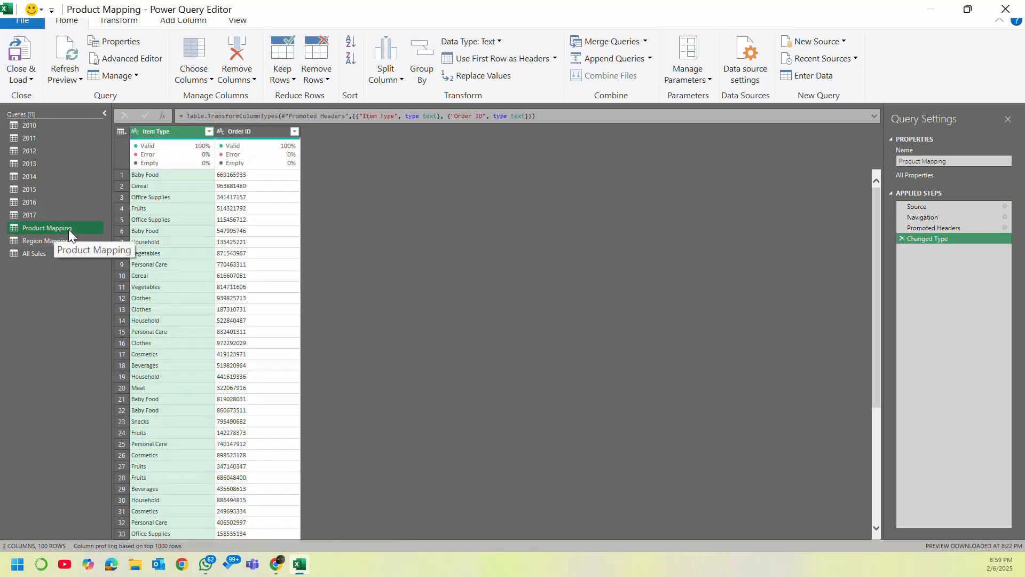
left_click(255, 131)
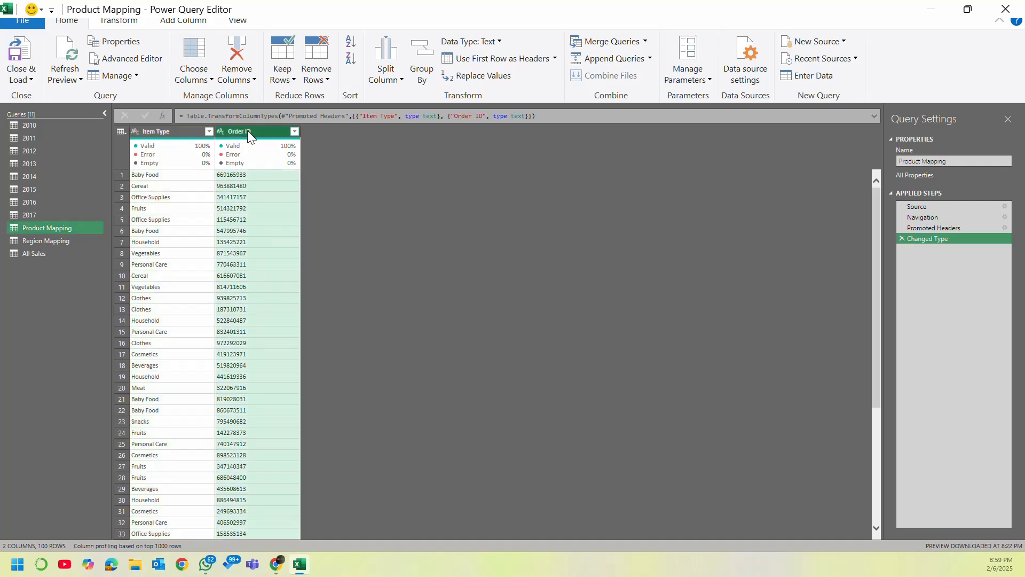
left_click(59, 256)
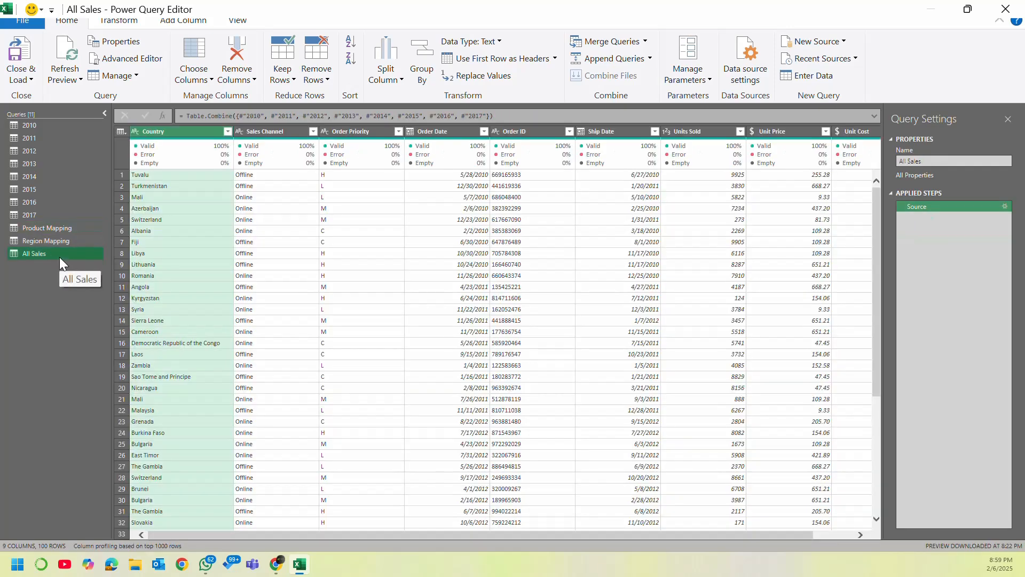
left_click(537, 130)
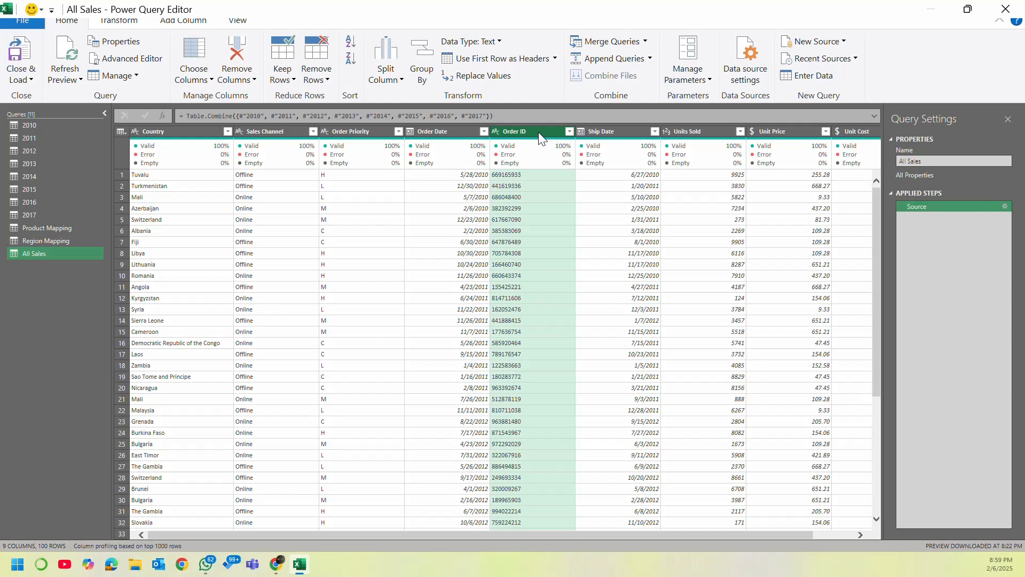
Step: Examine the Order ID column in All Sales and check it against the one in Product Mapping
mouse_move(265, 170)
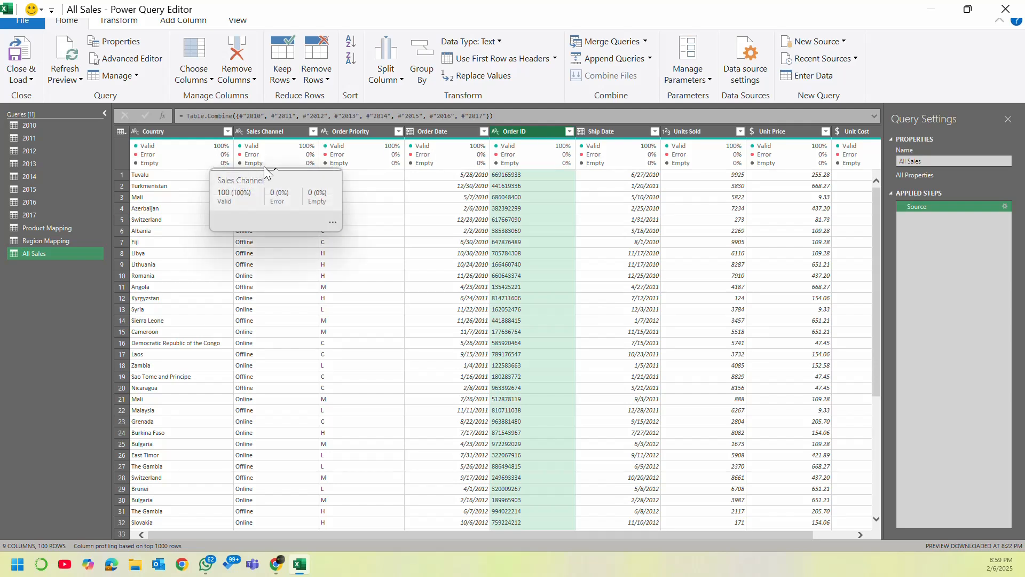
left_click(277, 251)
left_click(620, 288)
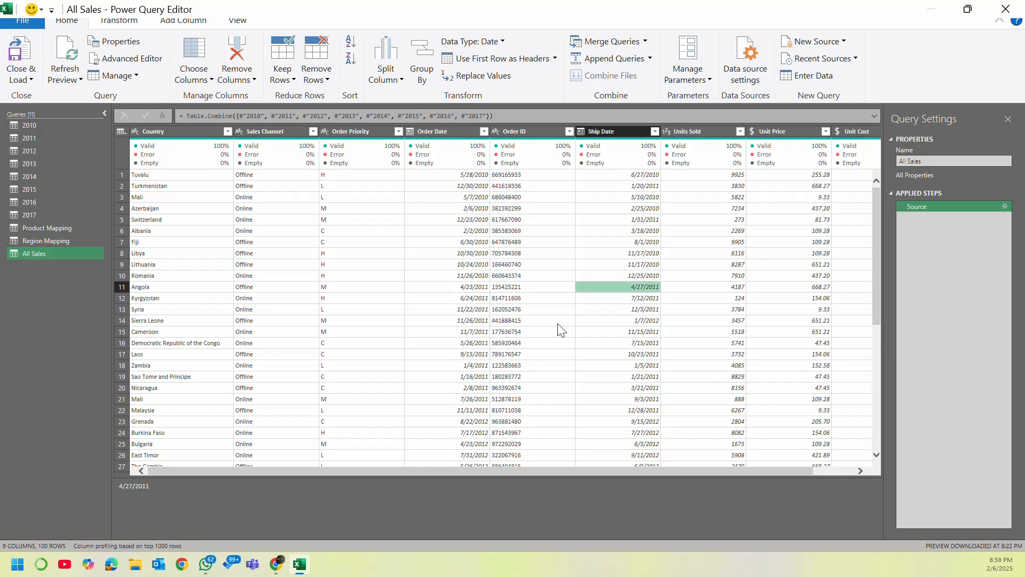
left_click(523, 131)
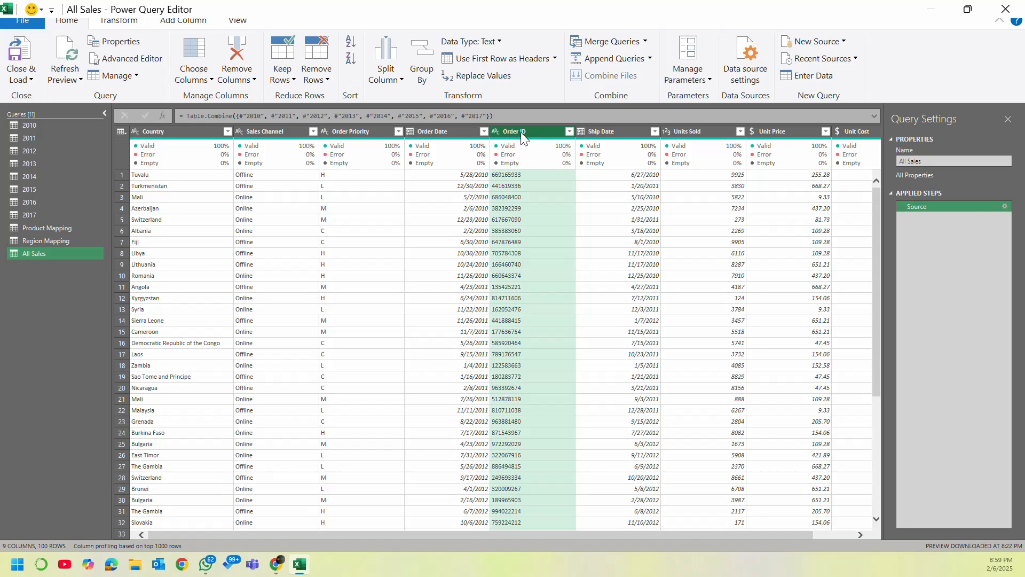
left_click(74, 227)
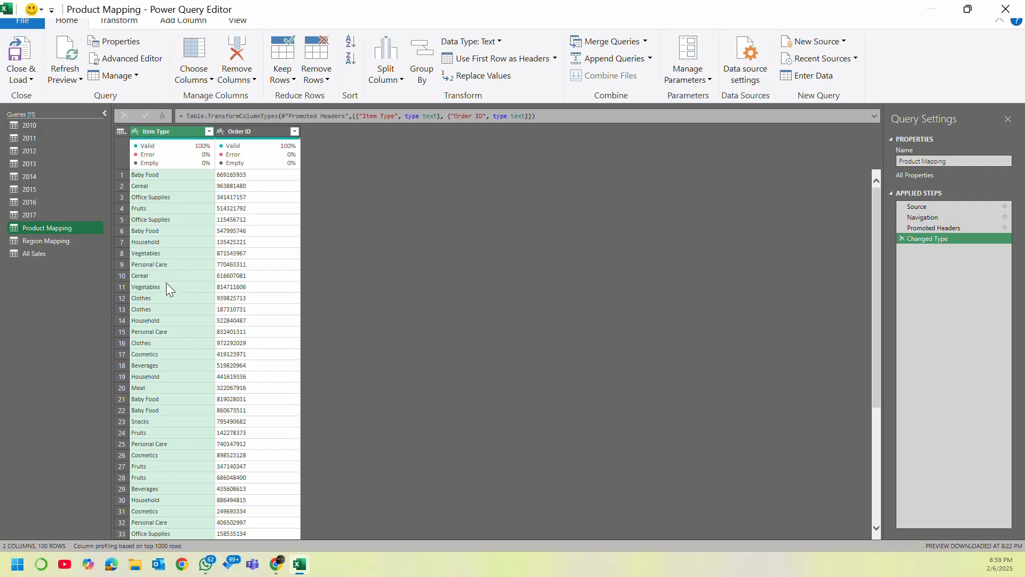
left_click(258, 131)
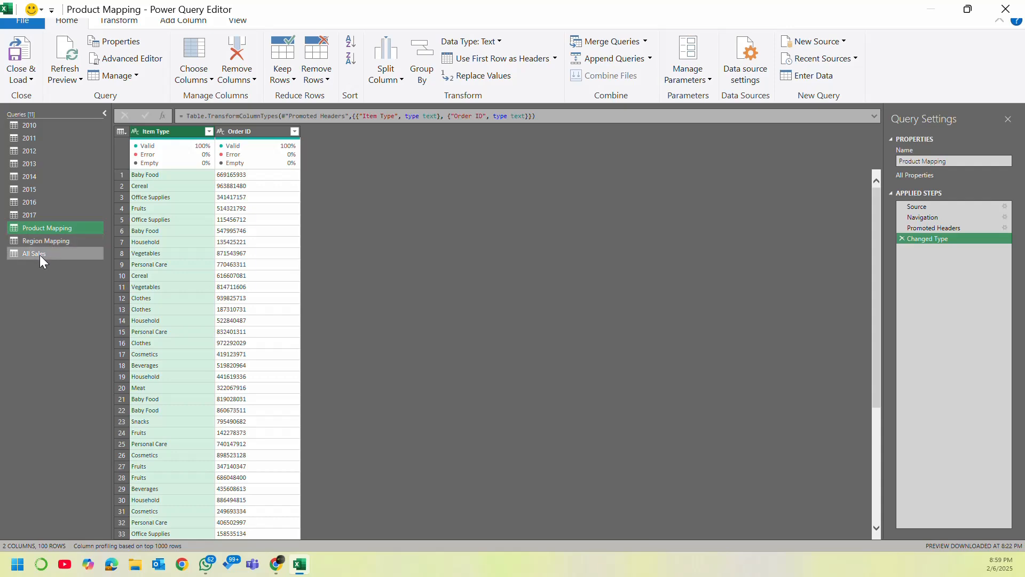
left_click(39, 254)
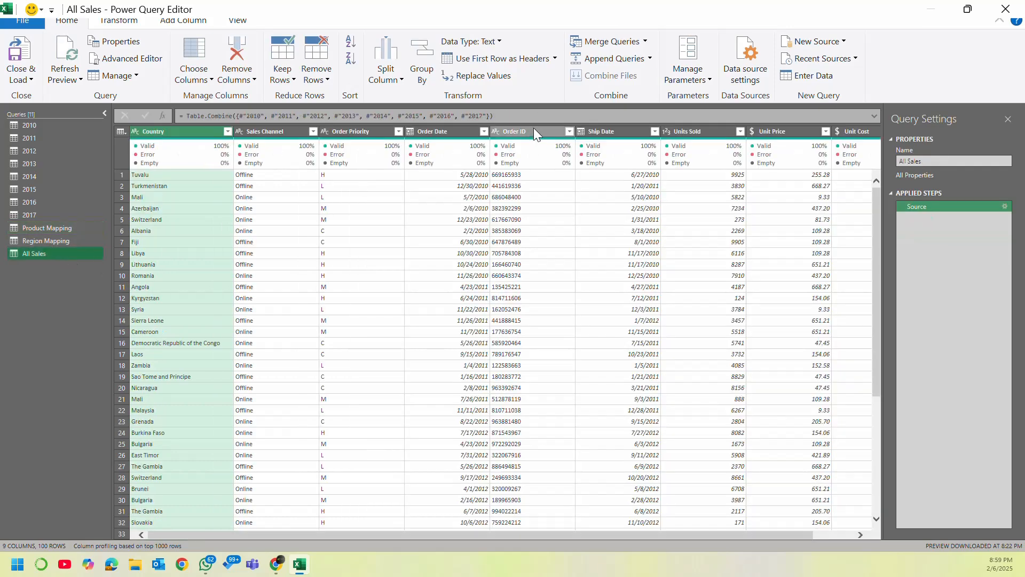
left_click(533, 133)
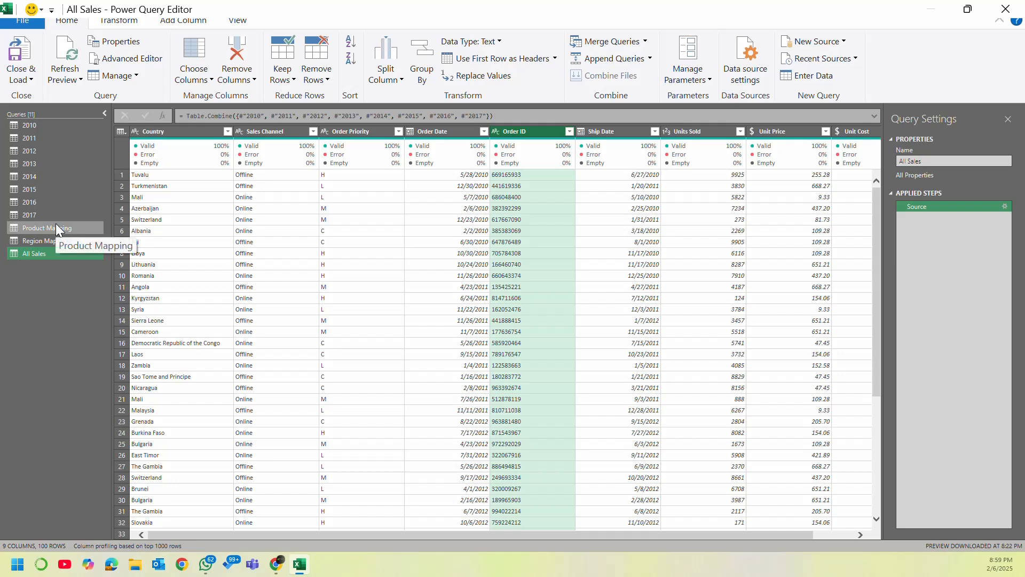
Step: Look through all columns of All Sales for an item type, and examine Product Mapping's Order ID and Item Type columns
left_click_drag(502, 534, 616, 534)
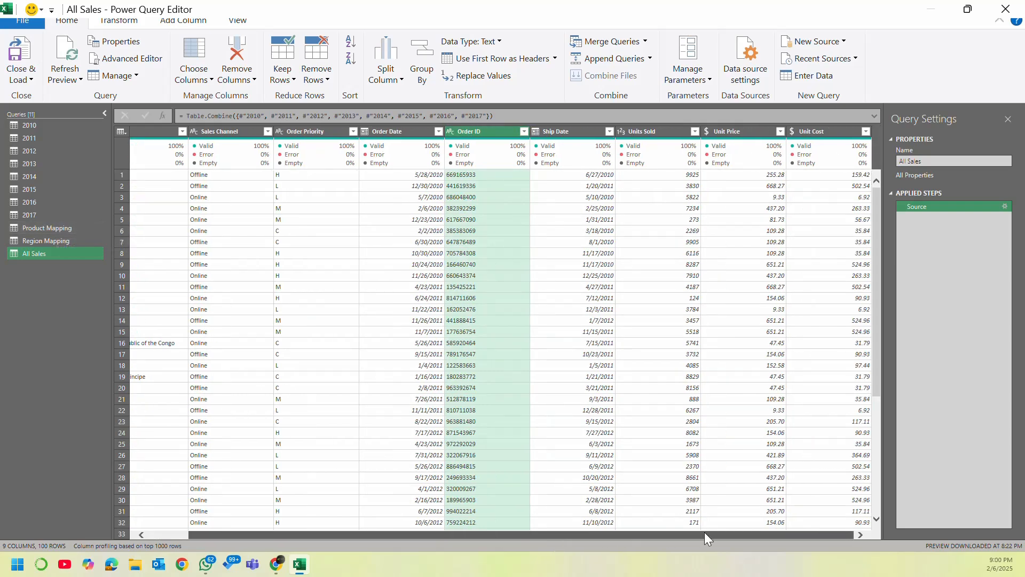
left_click_drag(602, 538, 382, 540)
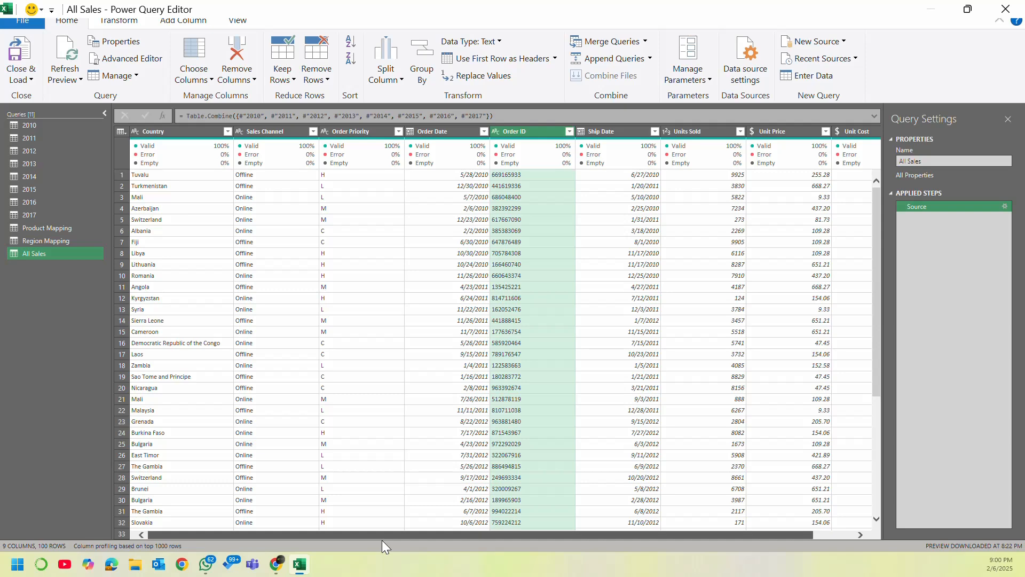
left_click(56, 230)
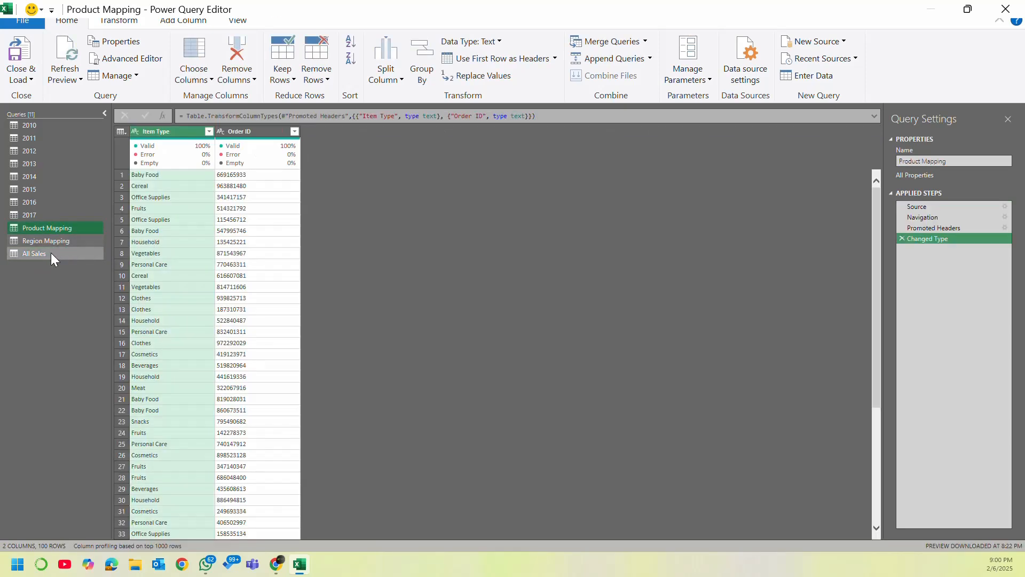
left_click(50, 252)
left_click(524, 132)
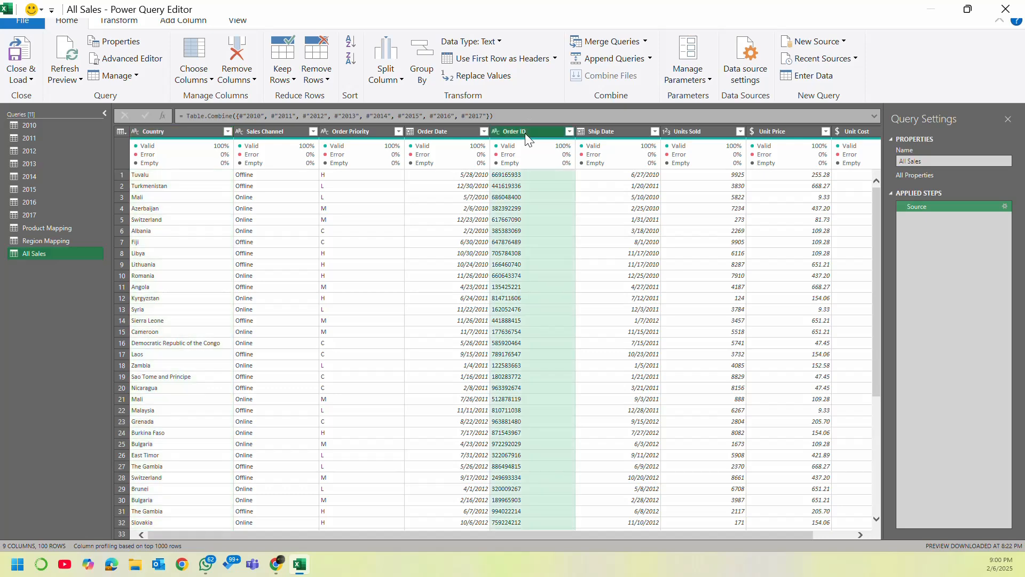
left_click(72, 229)
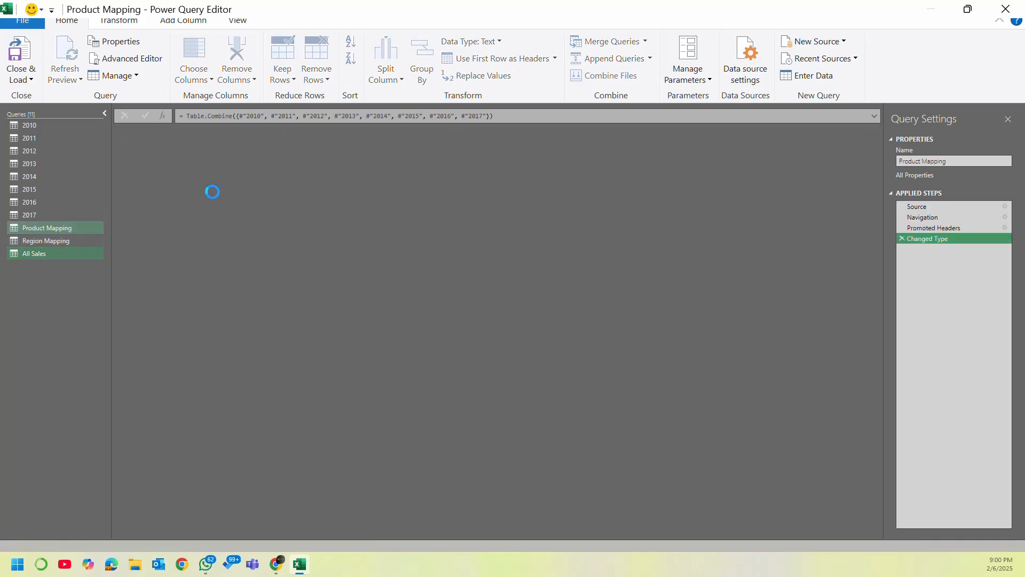
left_click(260, 131)
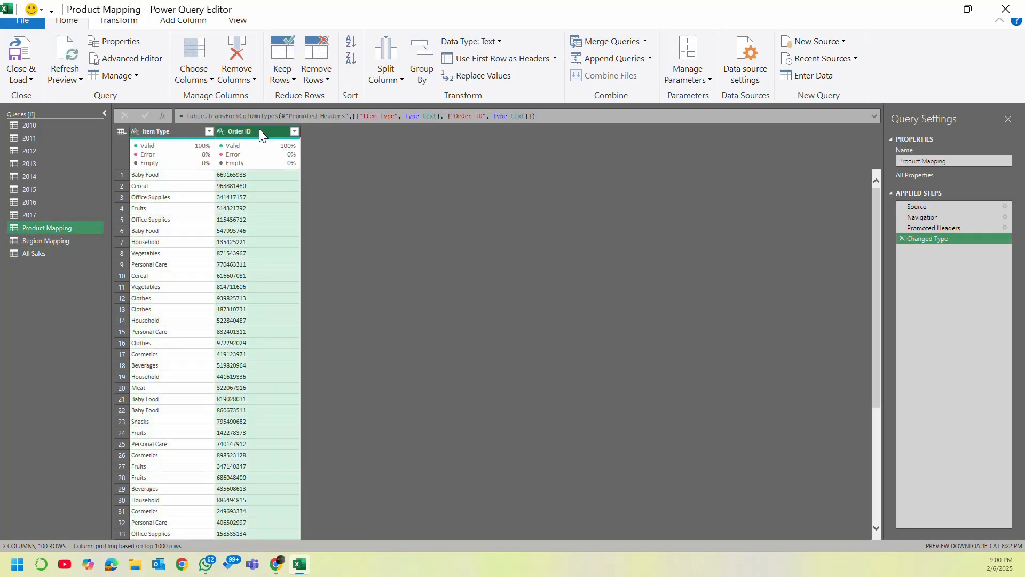
left_click(169, 130)
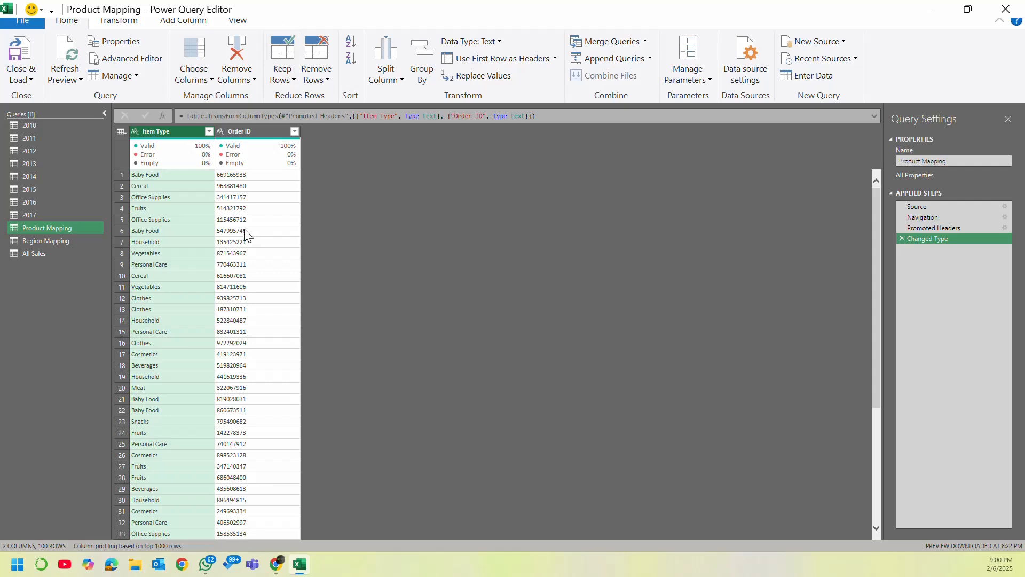
Step: Merge the Product Mapping query into All Sales, matching both tables on Order ID with a Left Outer join
left_click(52, 253)
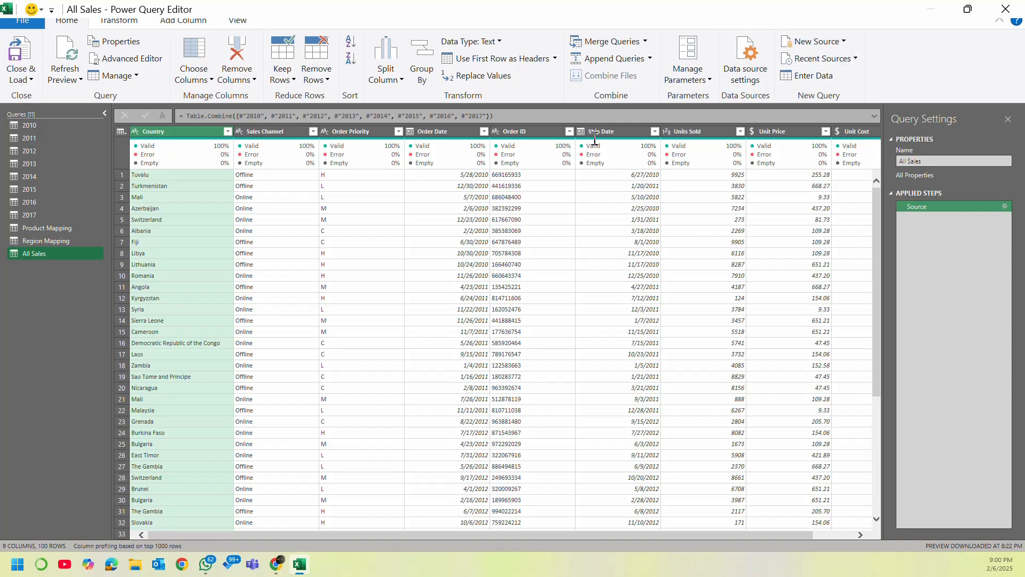
left_click(531, 133)
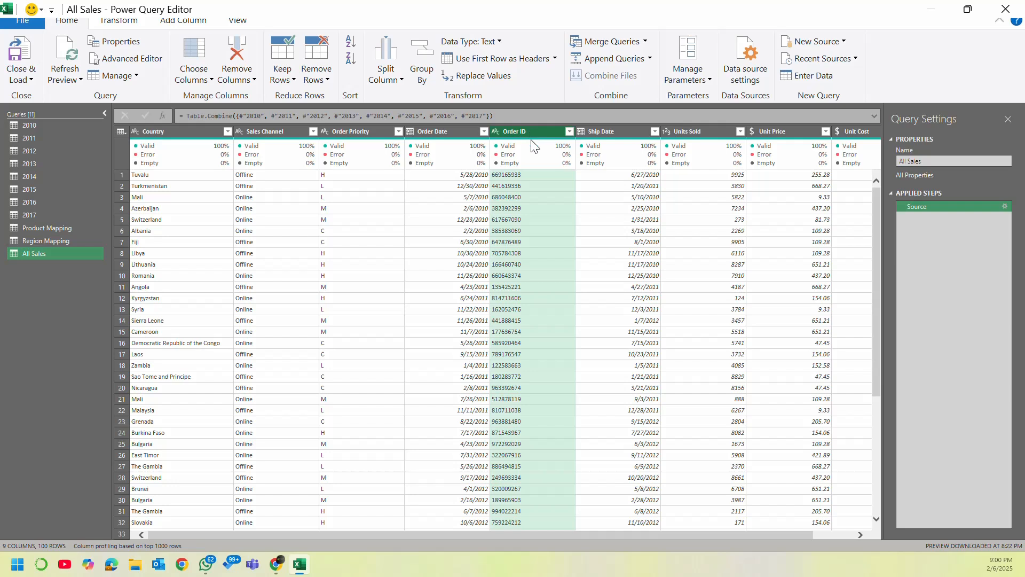
mouse_move(531, 145)
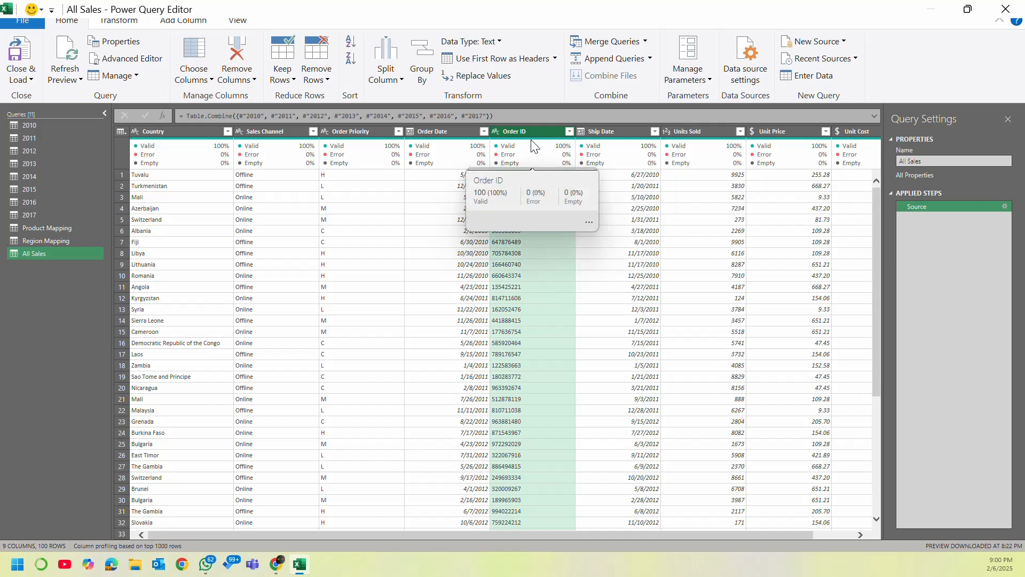
left_click(644, 45)
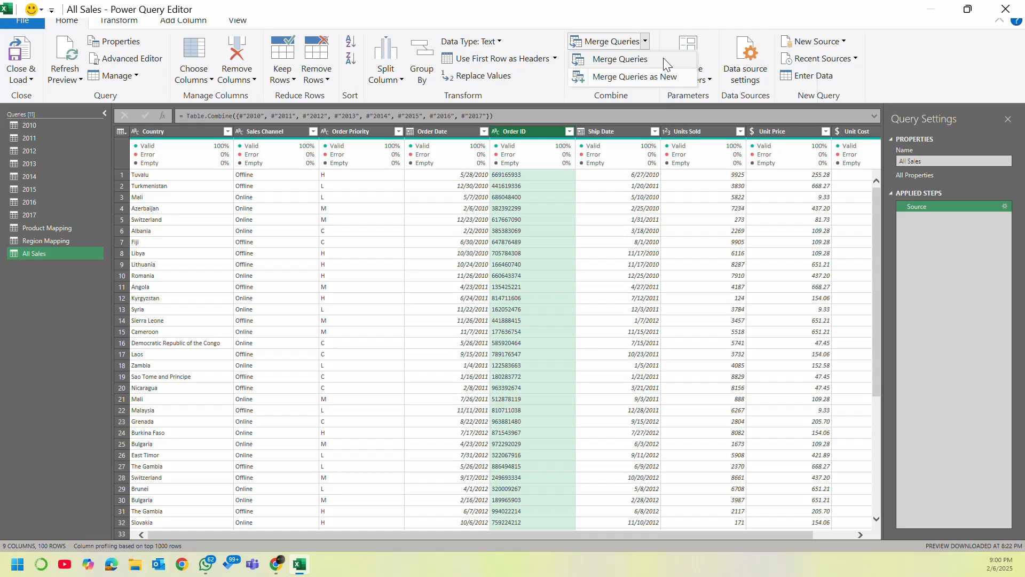
left_click(631, 60)
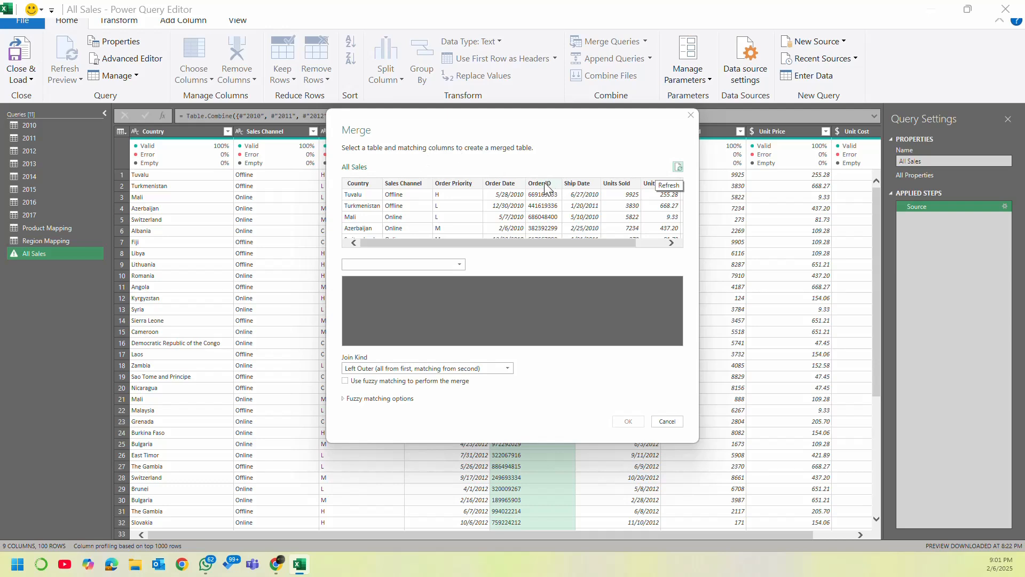
left_click(436, 263)
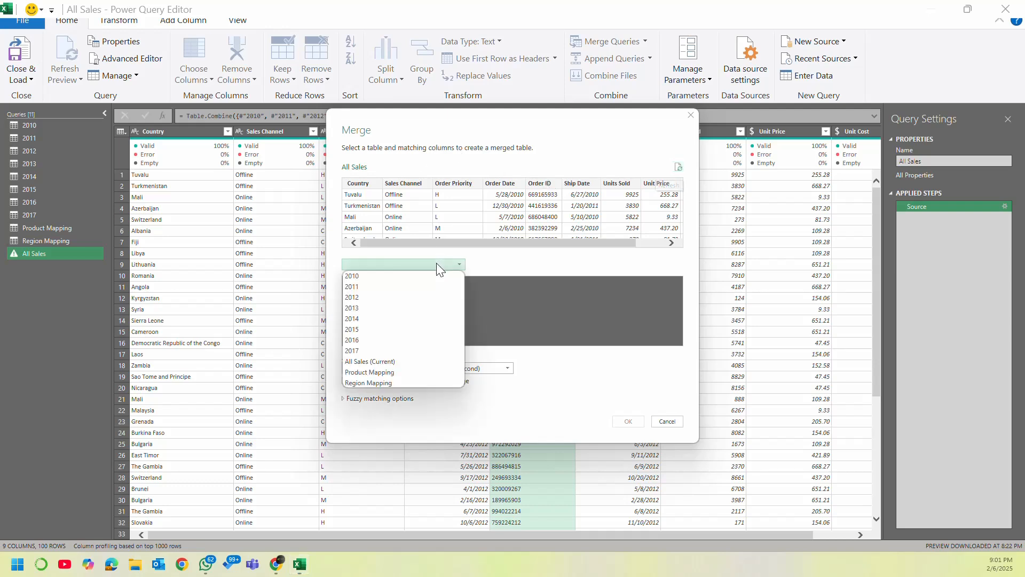
left_click(404, 373)
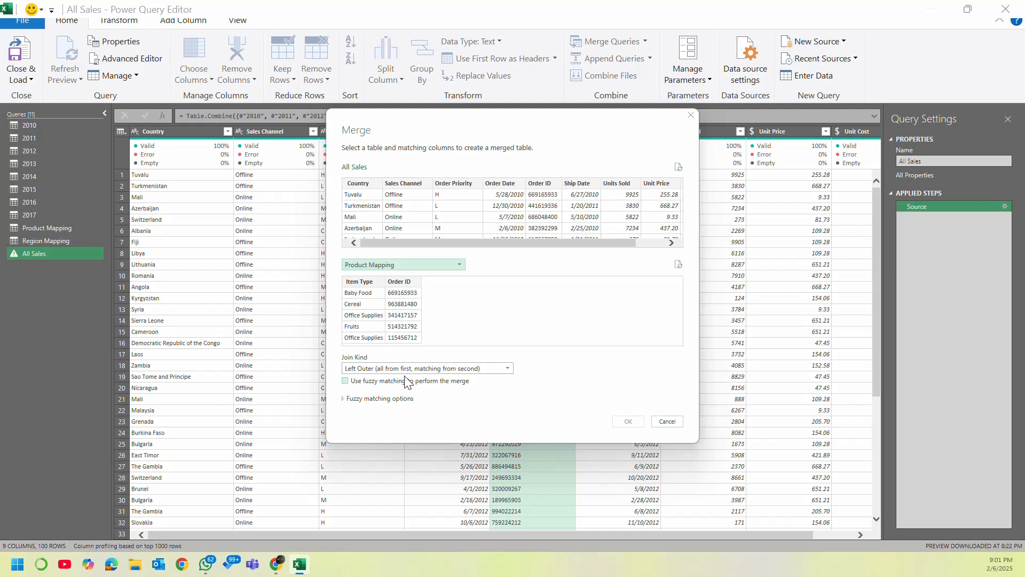
left_click(543, 181)
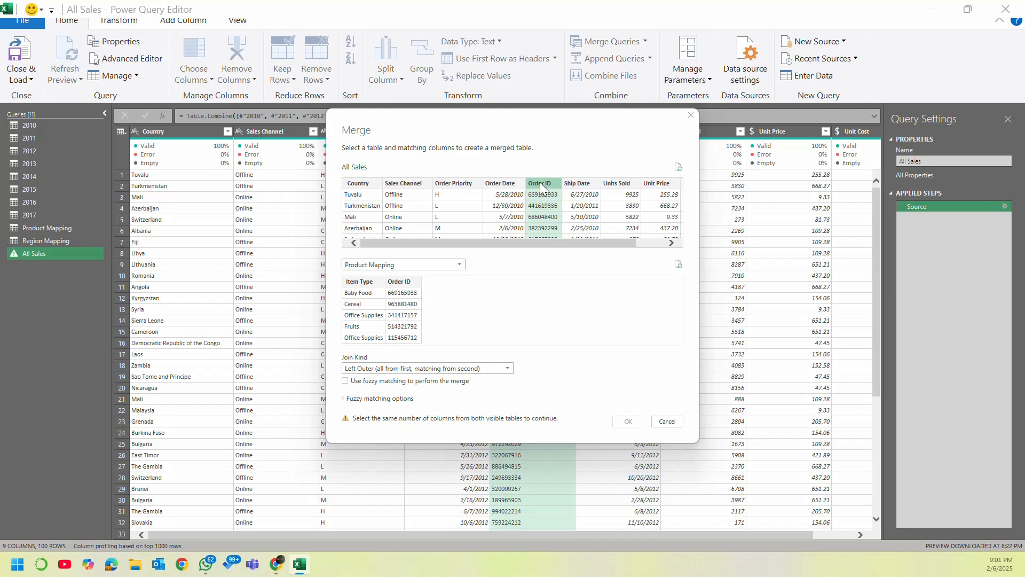
left_click(407, 281)
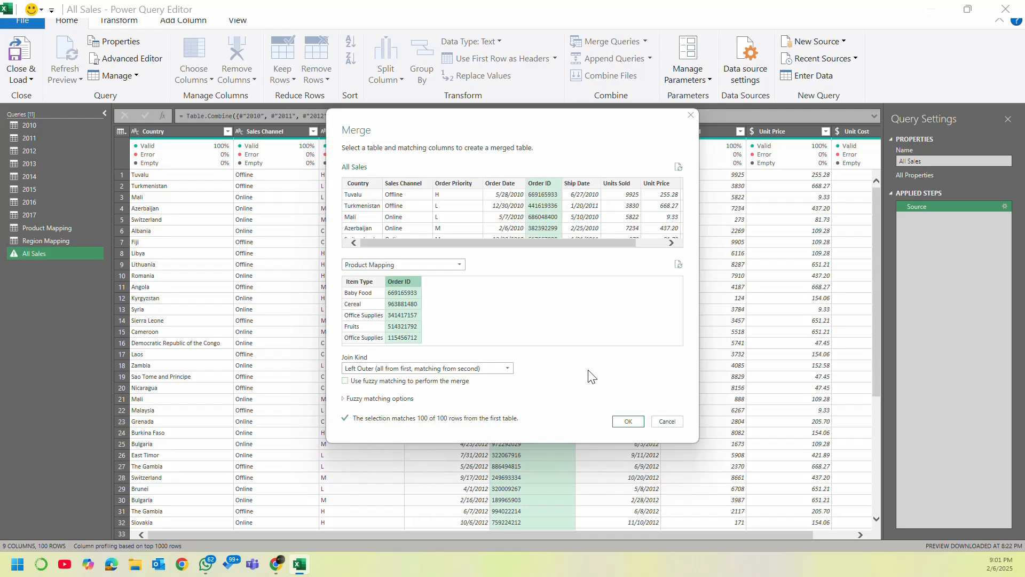
left_click(629, 421)
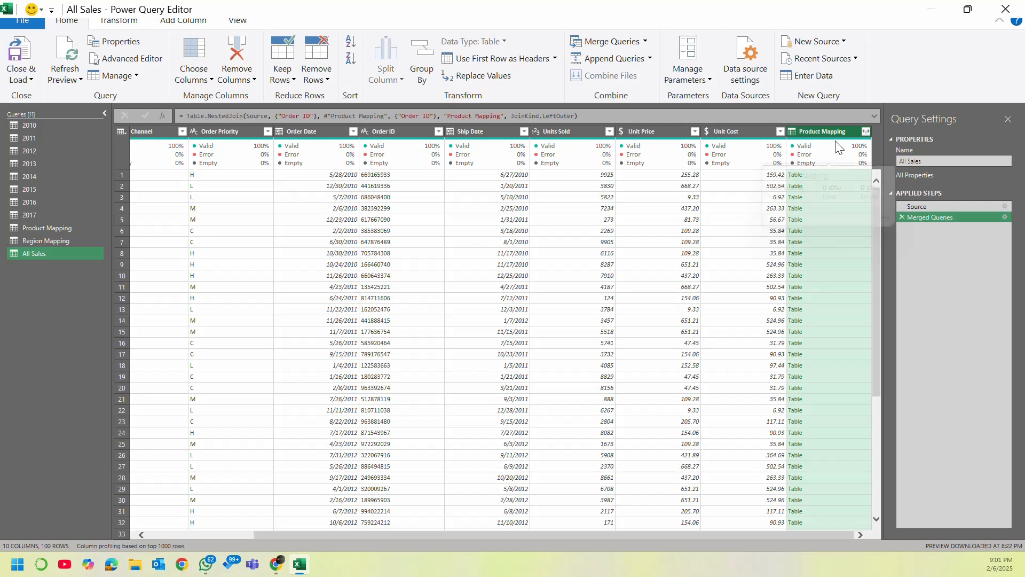
Step: Expand the merged Product Mapping column to only Item Type, without the original column name as prefix
left_click(866, 132)
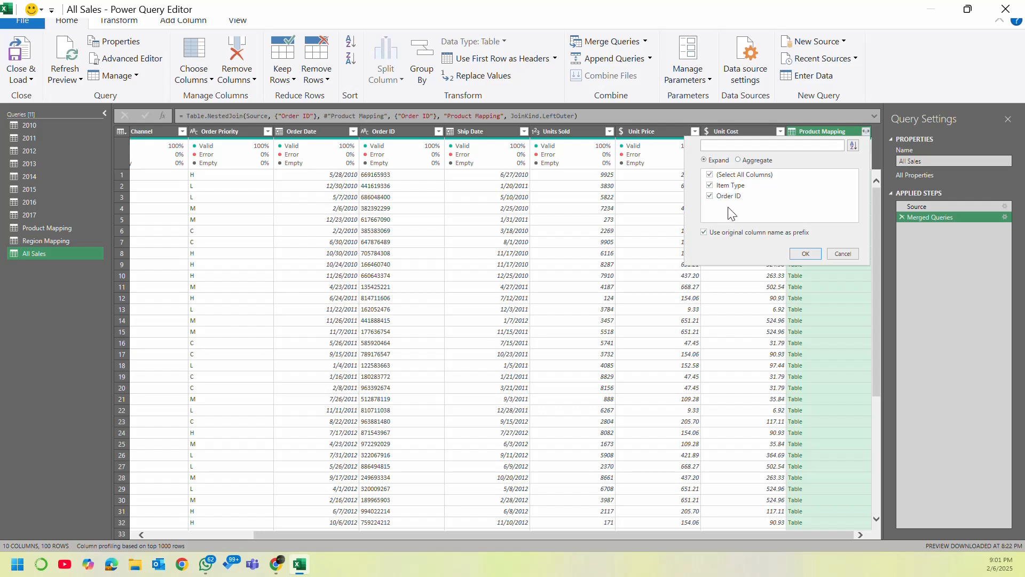
left_click(710, 175)
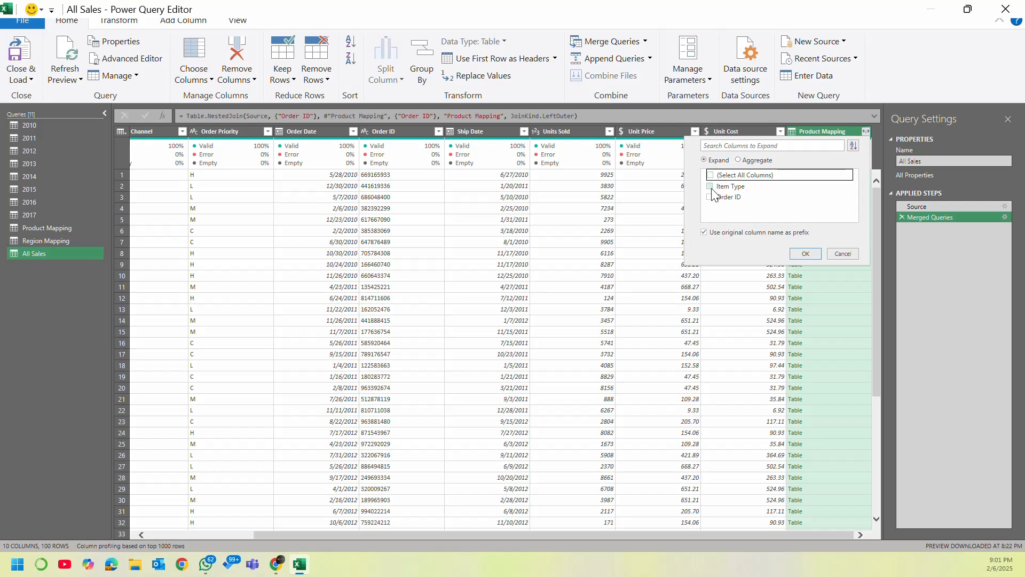
left_click(712, 187)
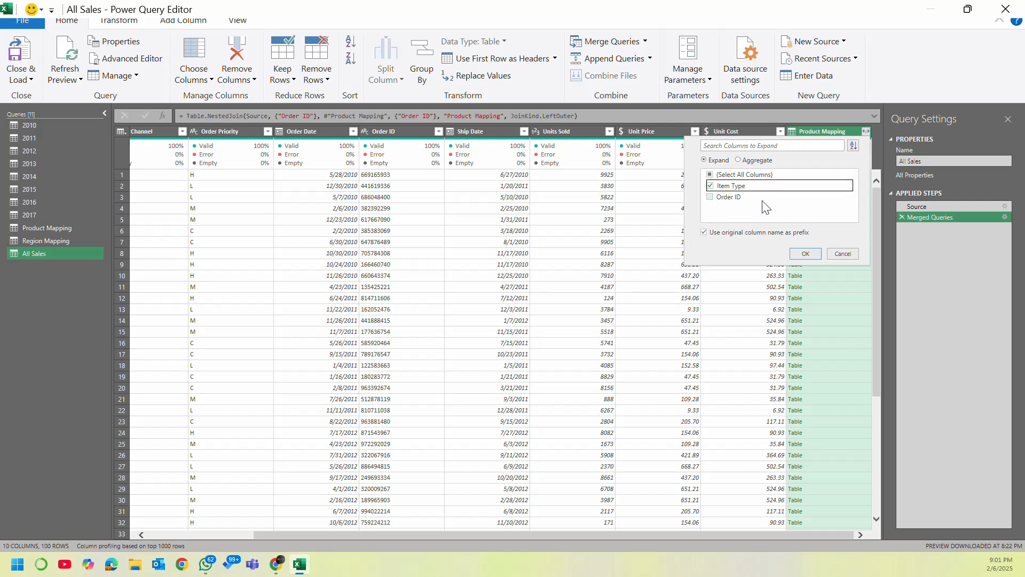
left_click(712, 233)
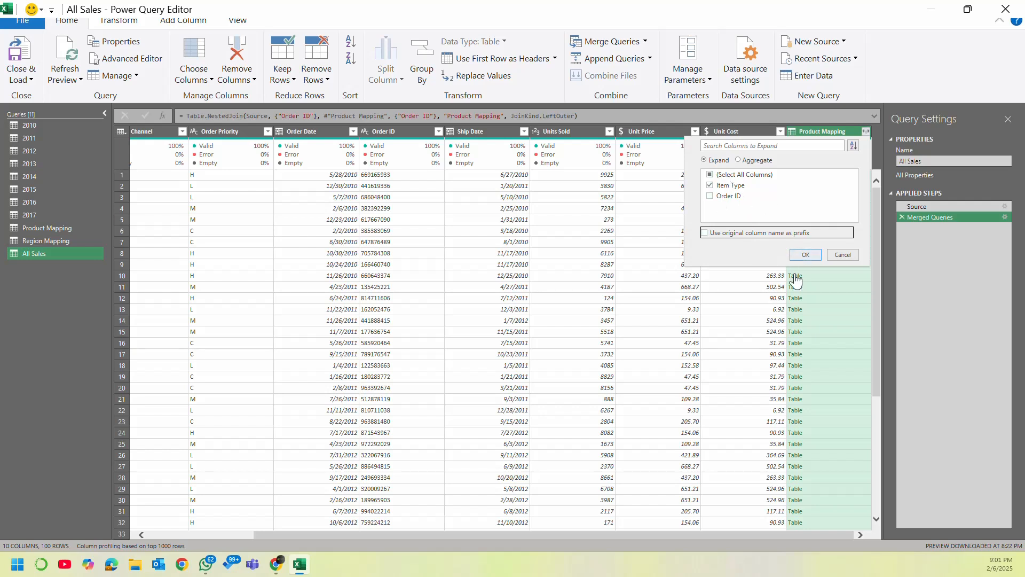
left_click(805, 255)
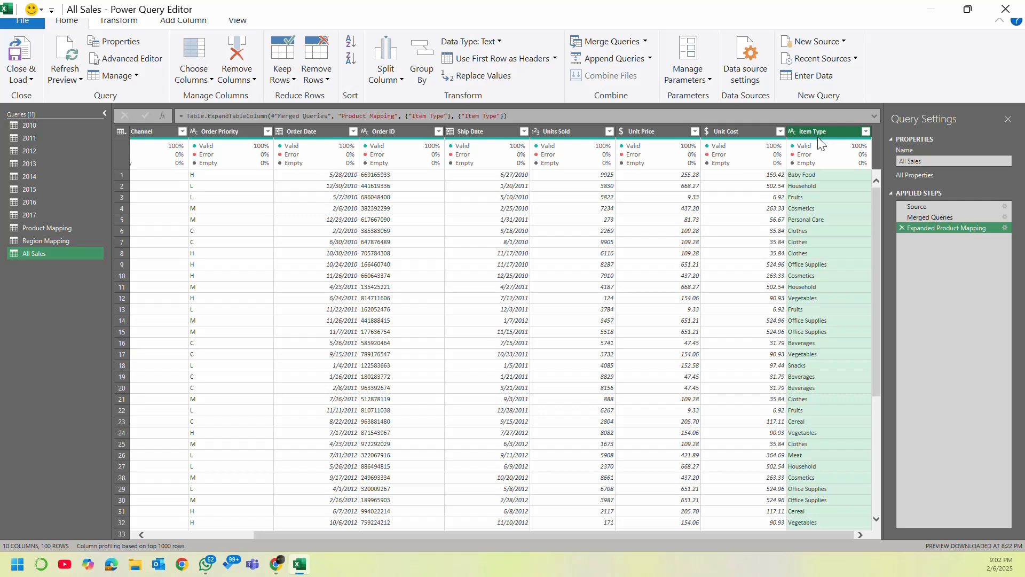
Step: Check the Item Type filter values and move the Item Type column between Order ID and Ship Date
left_click(868, 131)
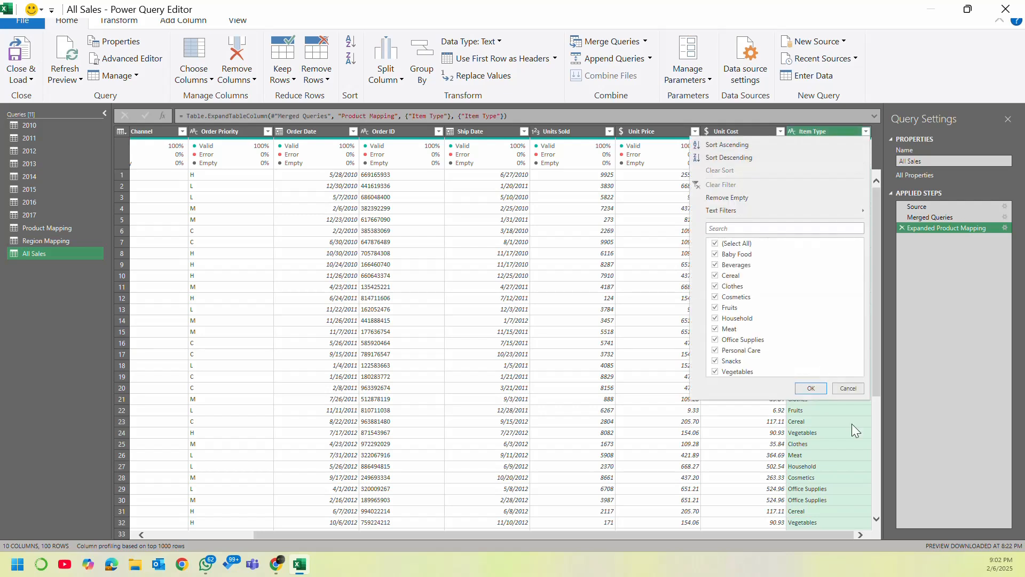
left_click(819, 130)
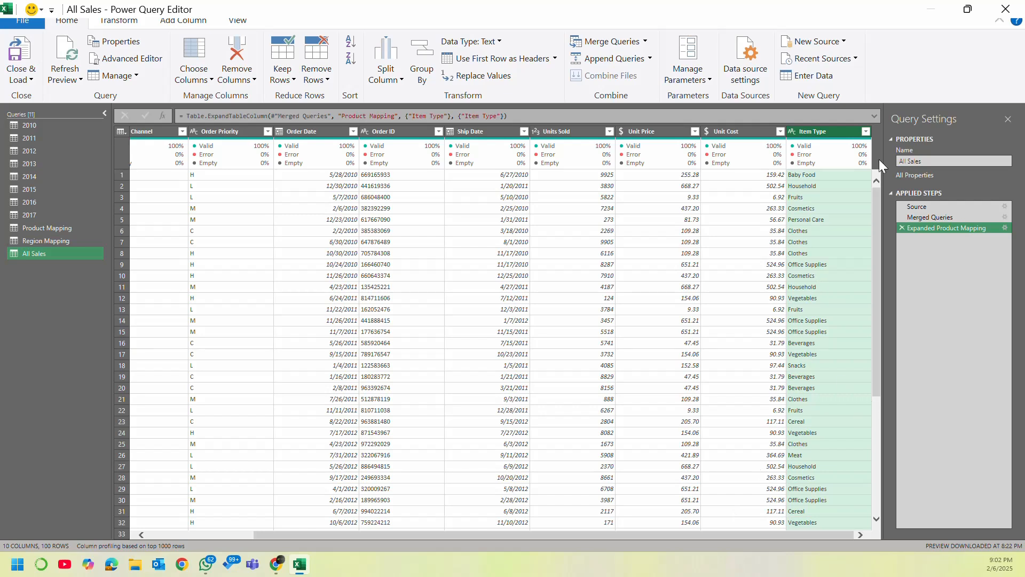
left_click_drag(815, 130, 585, 149)
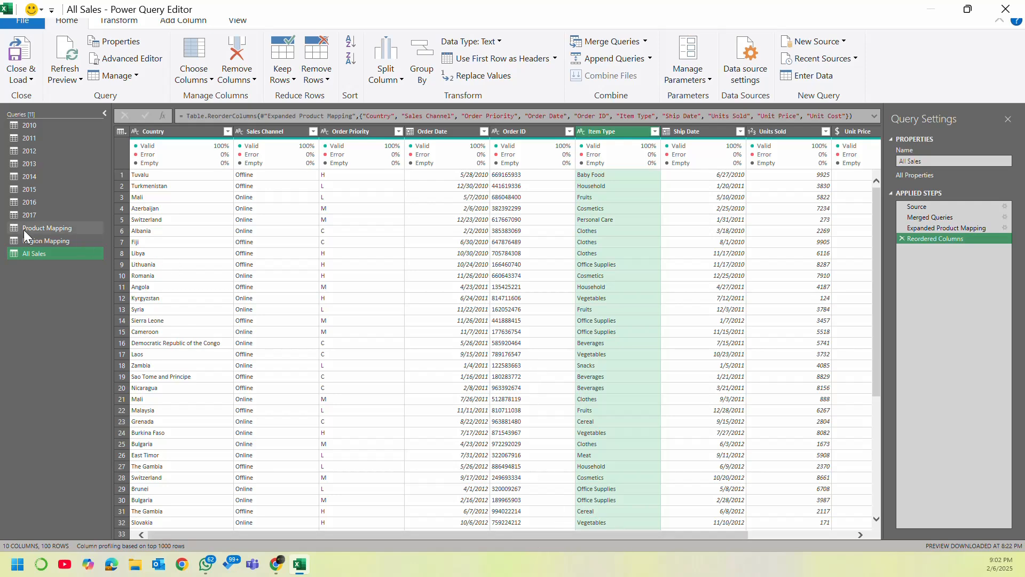
Step: Merge the Region Mapping query into All Sales, matching both tables on Country with a Left Outer join
left_click(66, 241)
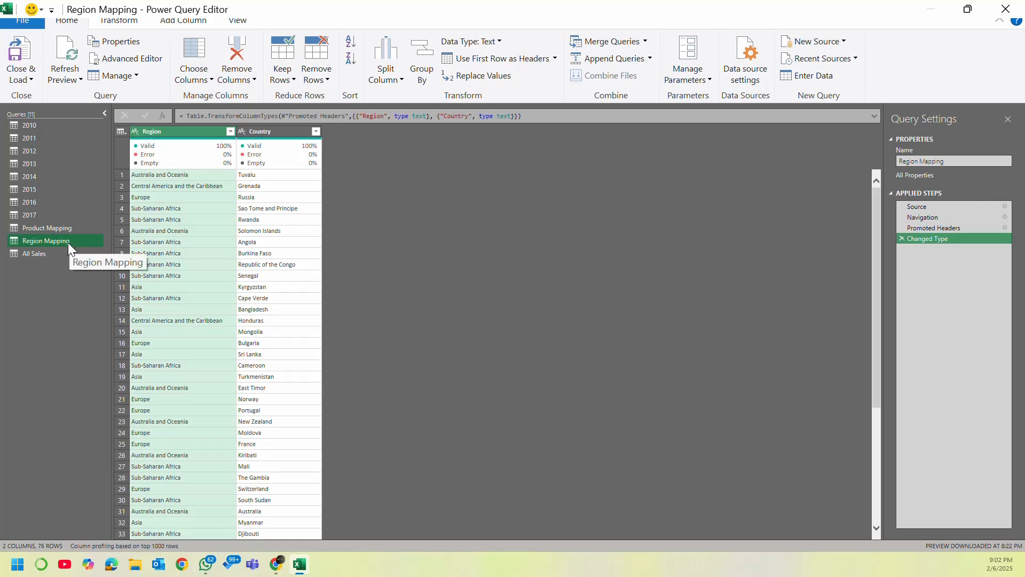
left_click(60, 253)
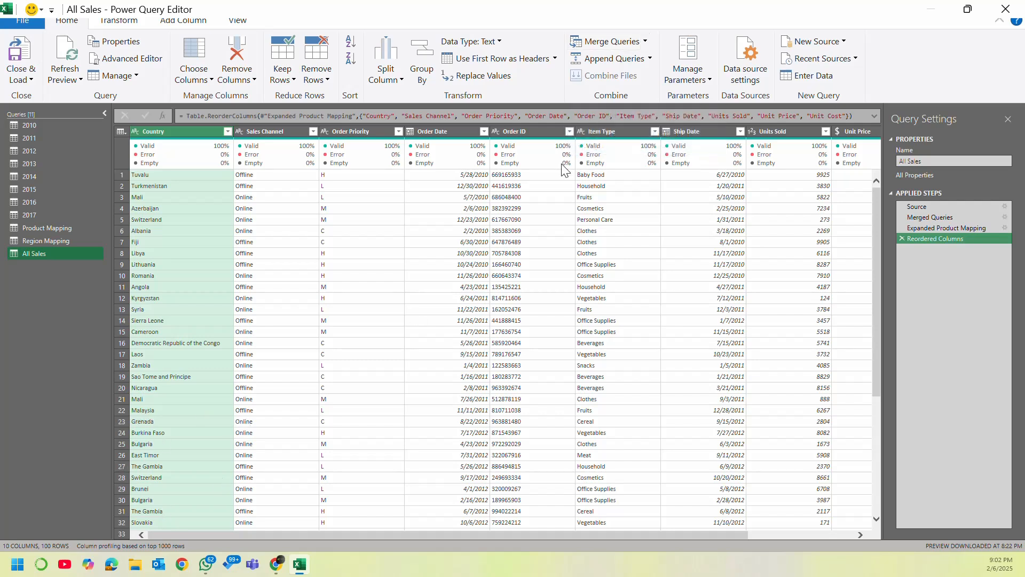
left_click(605, 47)
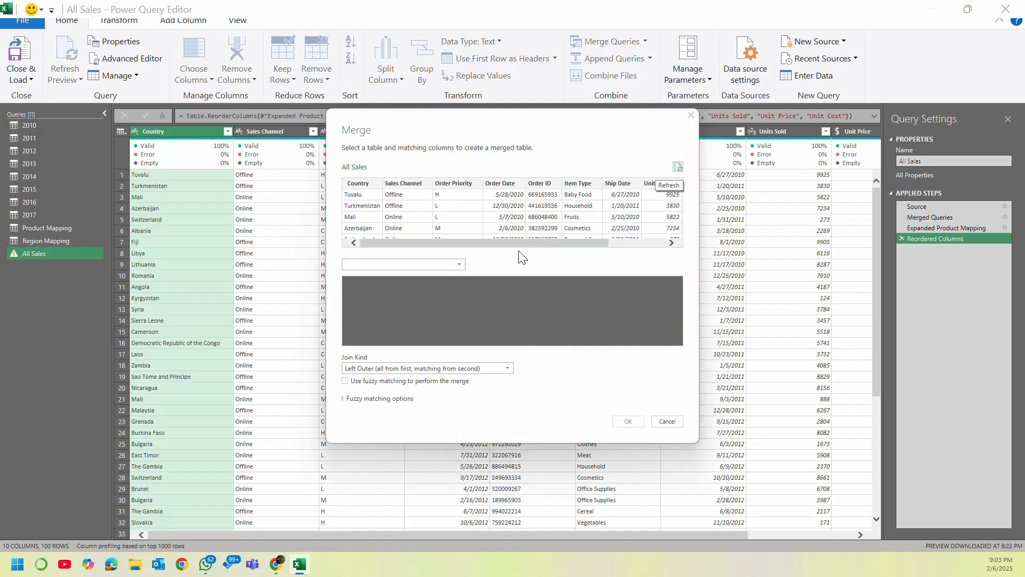
left_click(456, 264)
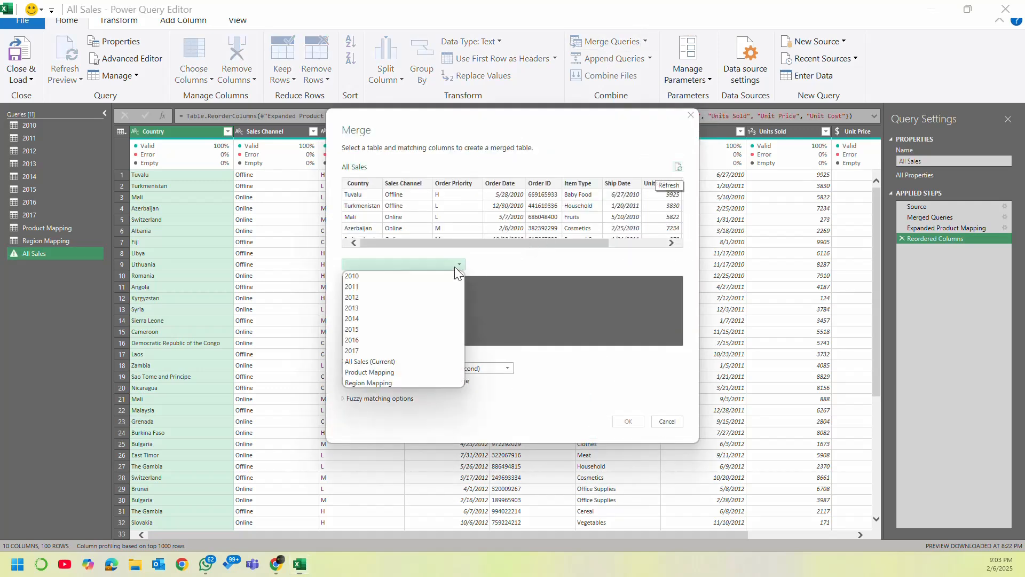
left_click(403, 382)
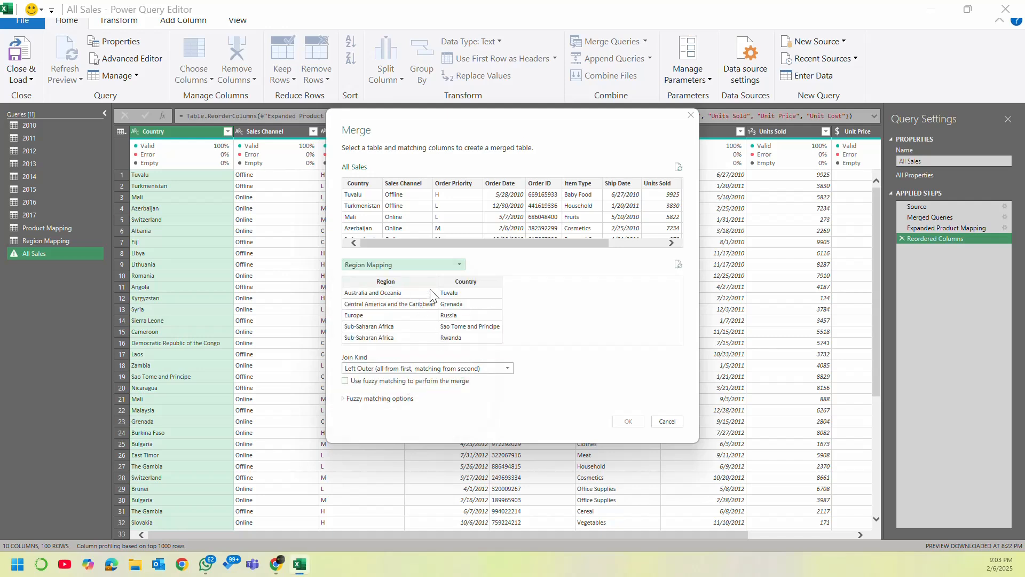
left_click(359, 184)
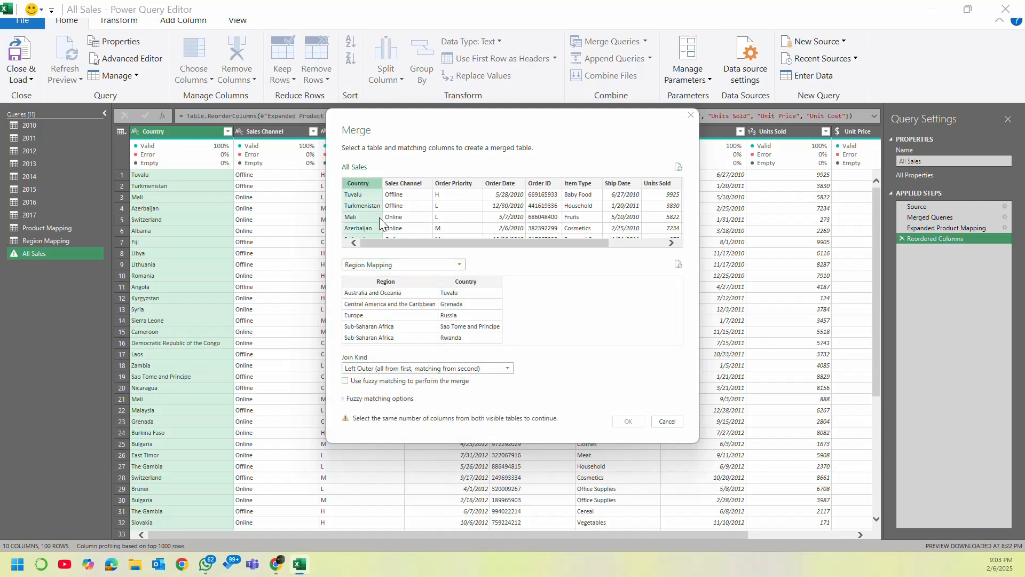
left_click(469, 282)
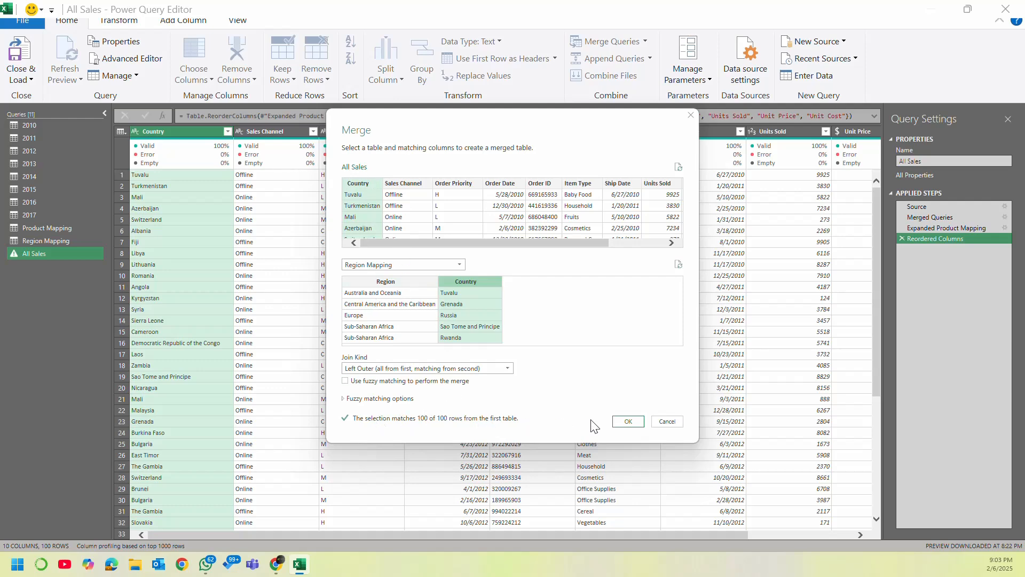
left_click(625, 421)
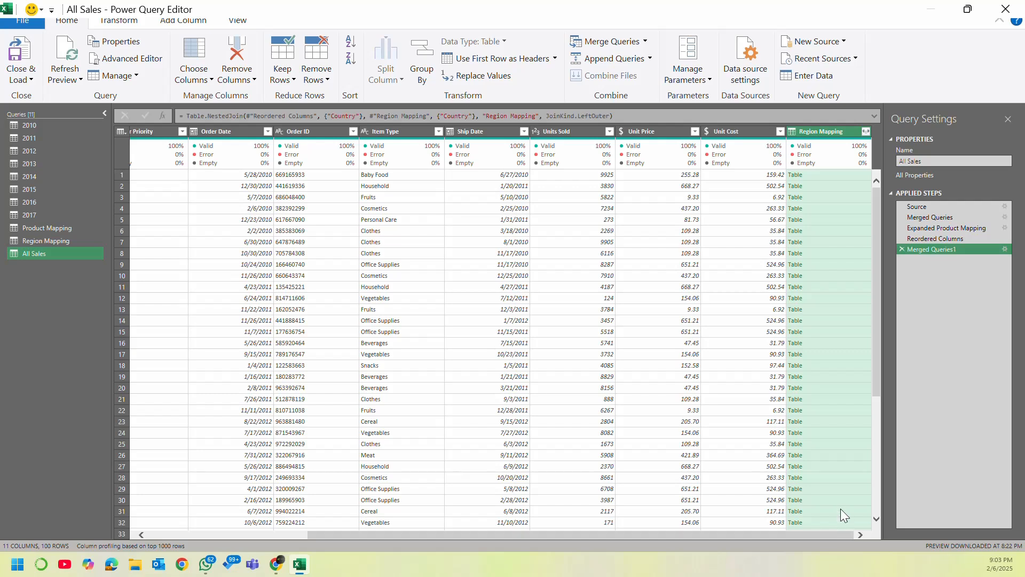
Step: Expand the merged Region Mapping column to only Region, without the original column name as prefix
left_click(866, 132)
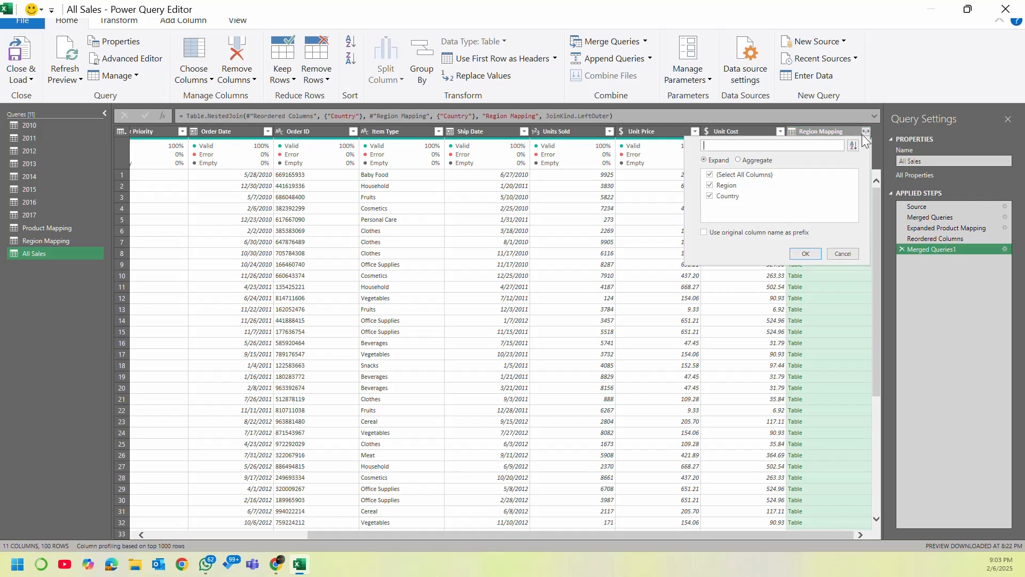
left_click(710, 175)
left_click(710, 185)
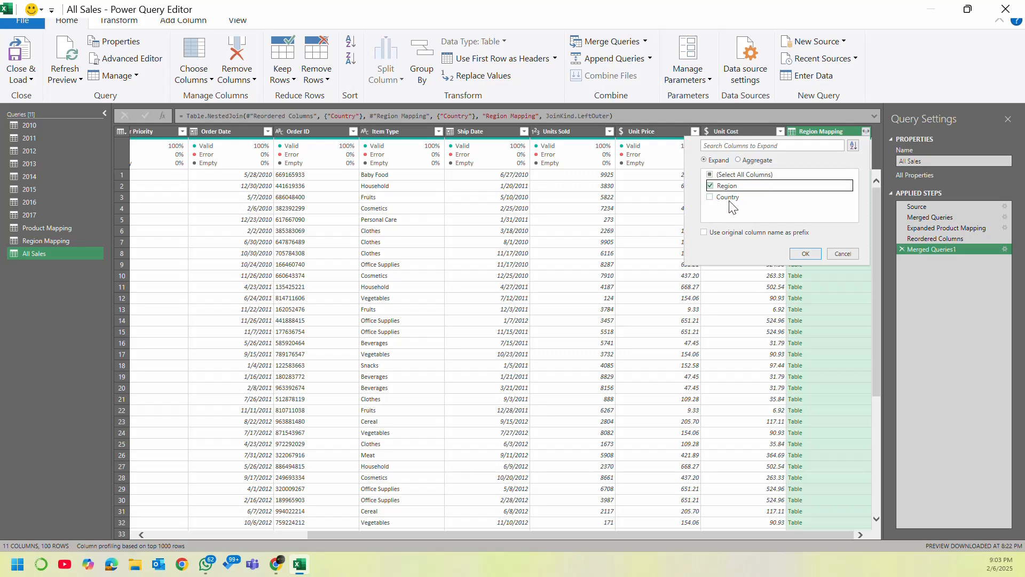
left_click(809, 254)
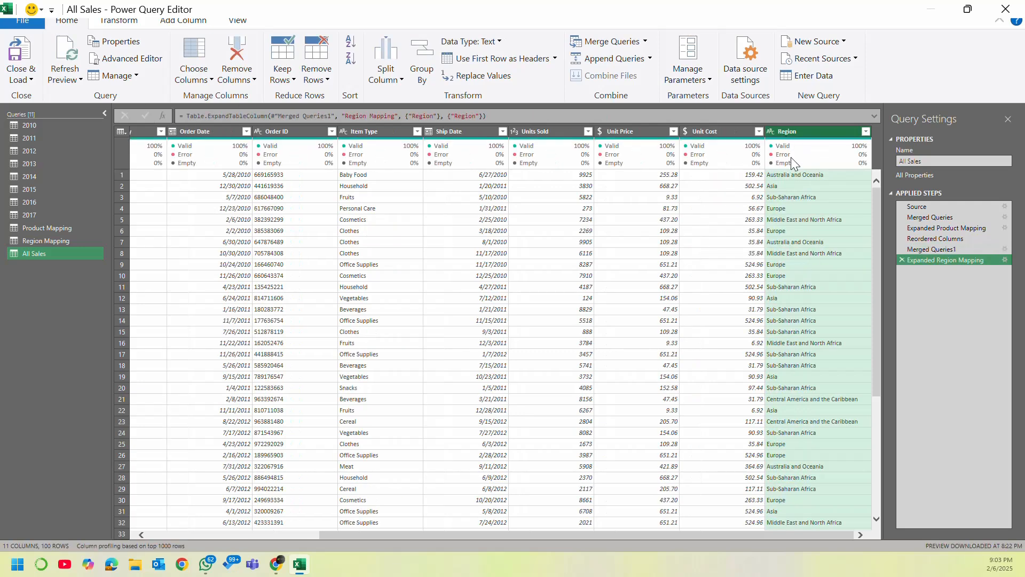
Step: Check the Region filter values, then shrink the editor window and move the Region column to the beginning of All Sales
left_click(866, 131)
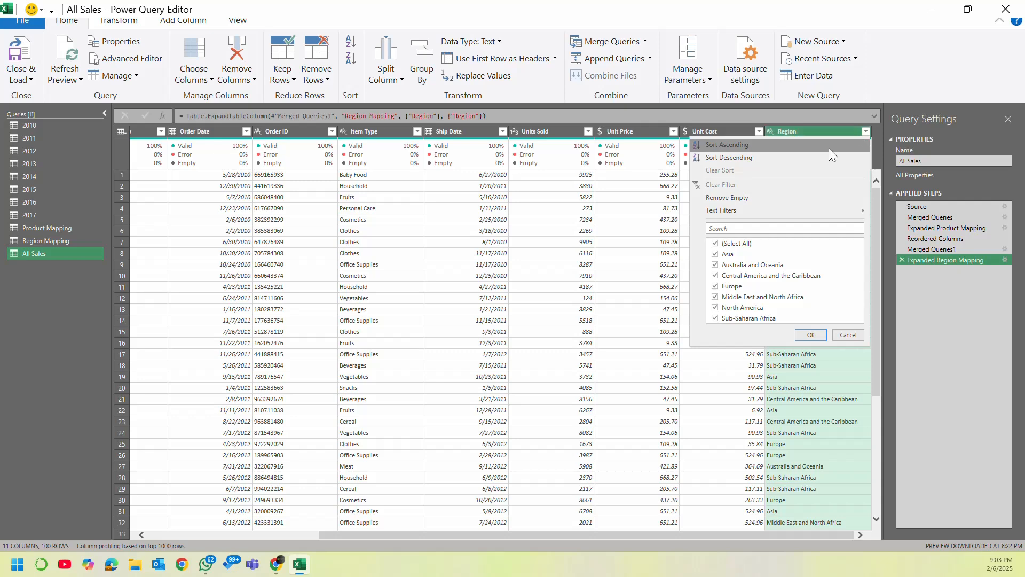
left_click(812, 133)
left_click_drag(812, 129, 822, 150)
left_click(811, 130)
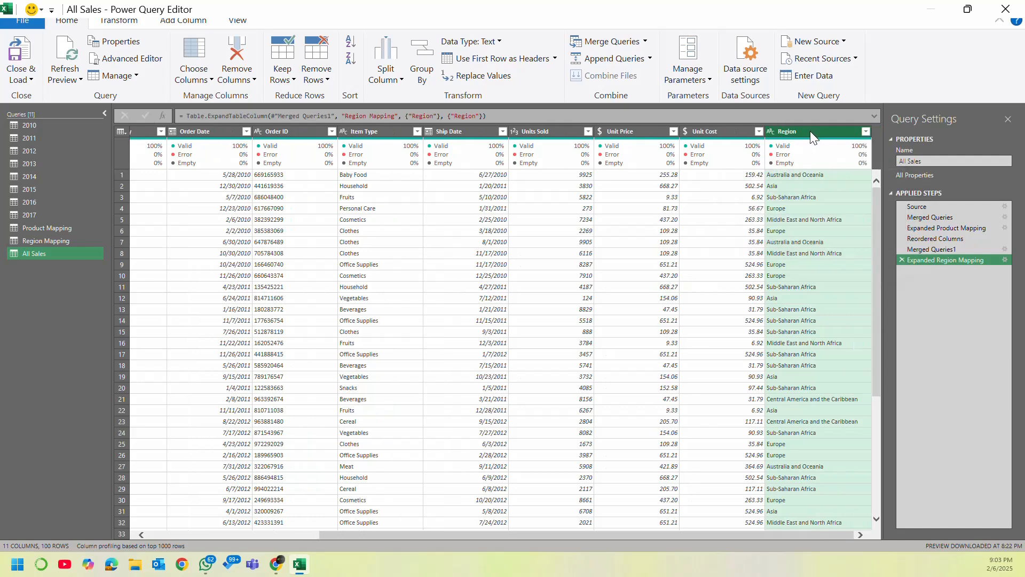
double_click(848, 12)
left_click_drag(681, 40, 487, 37)
left_click_drag(339, 516, 542, 511)
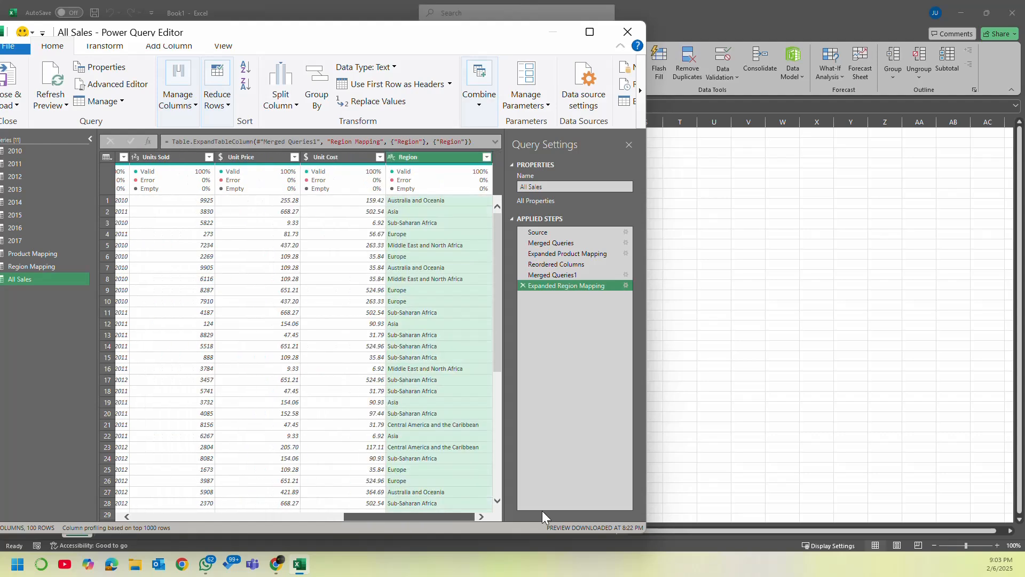
right_click(438, 155)
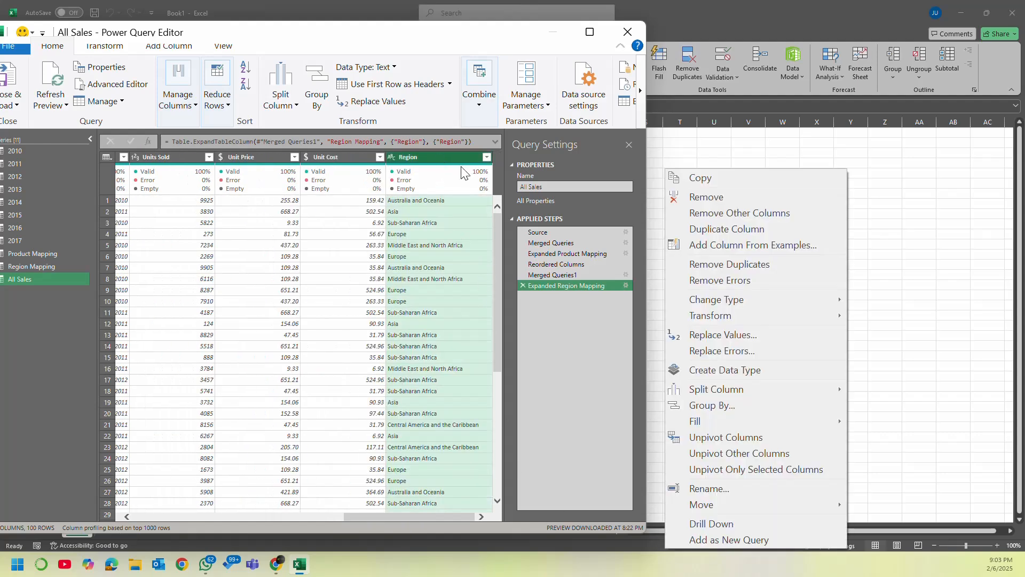
mouse_move(796, 502)
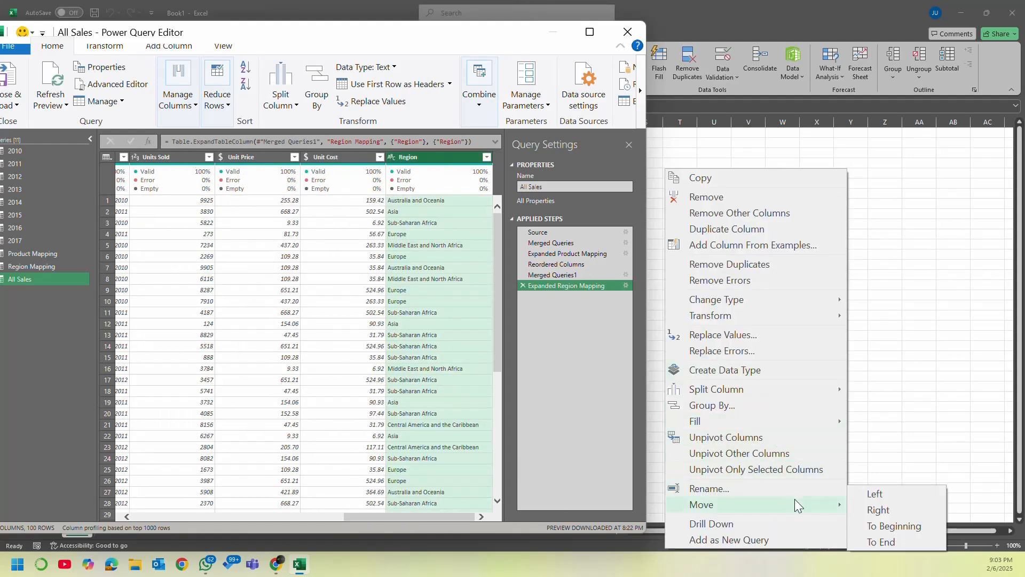
left_click(905, 527)
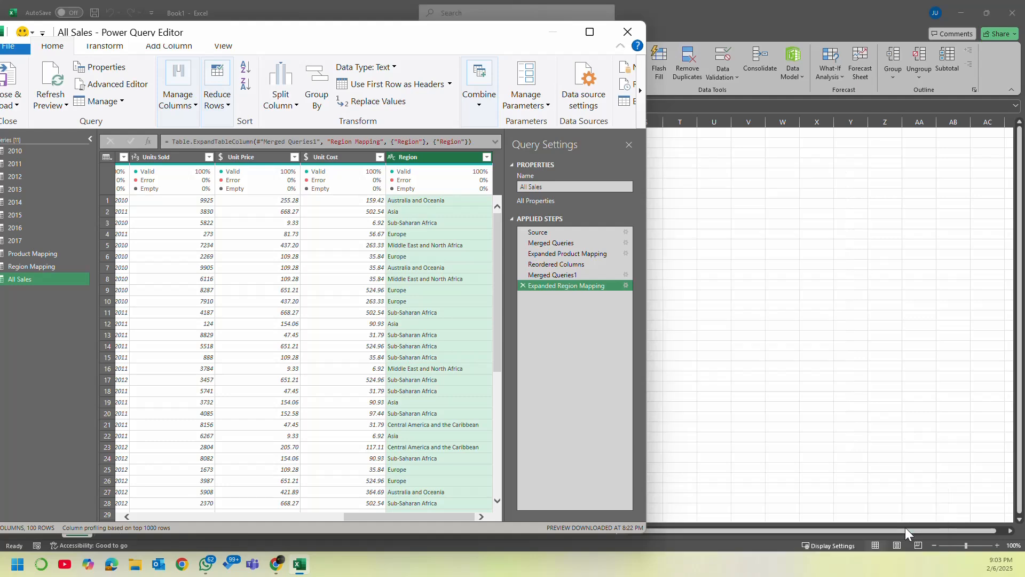
Step: Maximize the editor window and look over the All Sales columns from Region and Country through Unit Cost
left_click(588, 34)
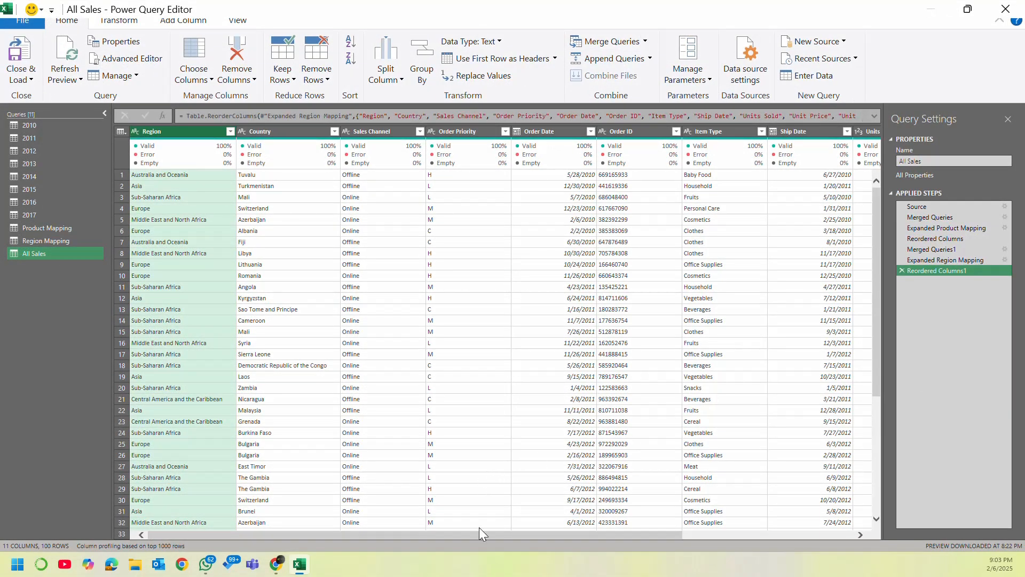
left_click(171, 131)
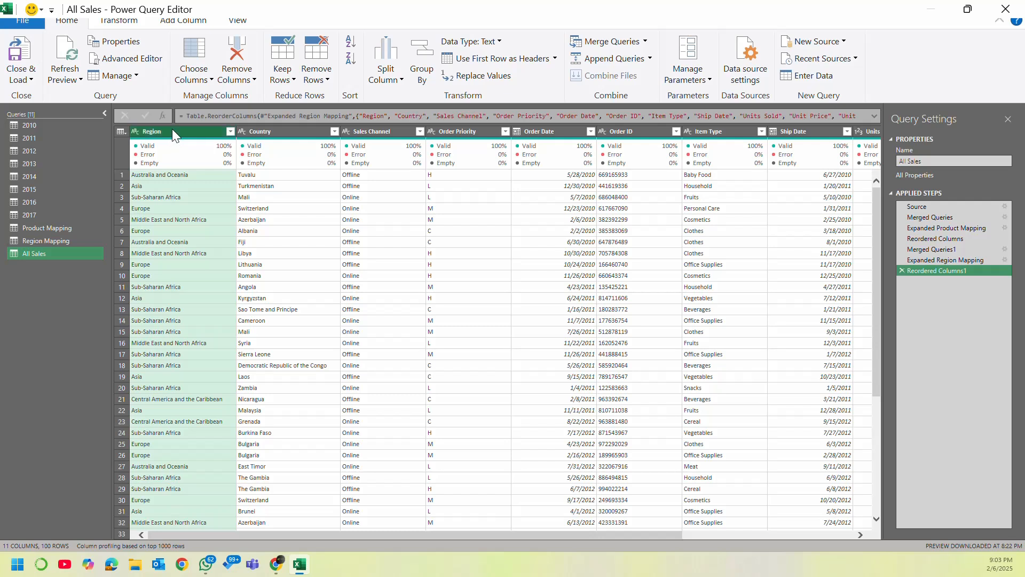
left_click(299, 130)
left_click(202, 135)
left_click(266, 130)
left_click(723, 131)
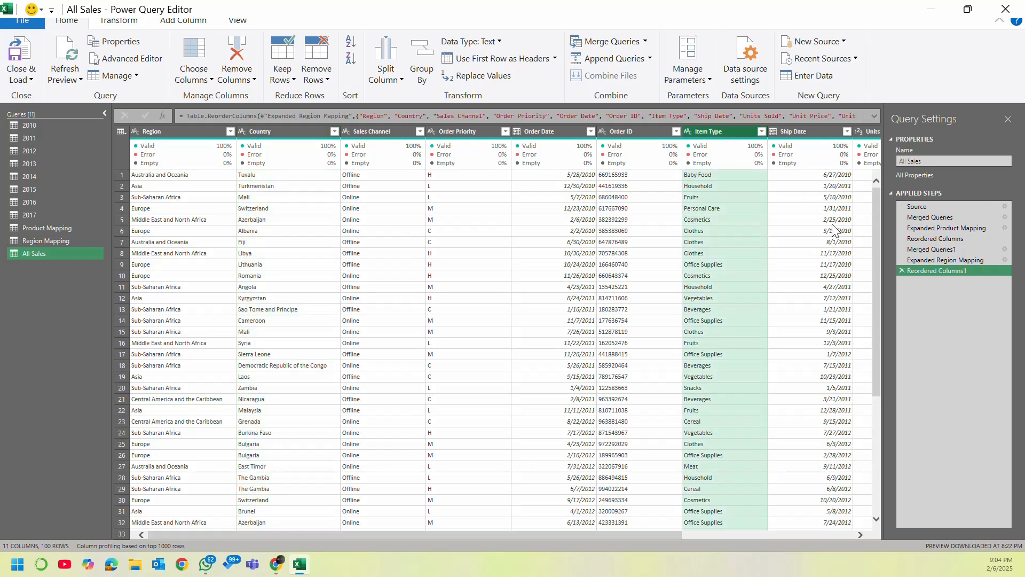
left_click_drag(664, 538, 917, 533)
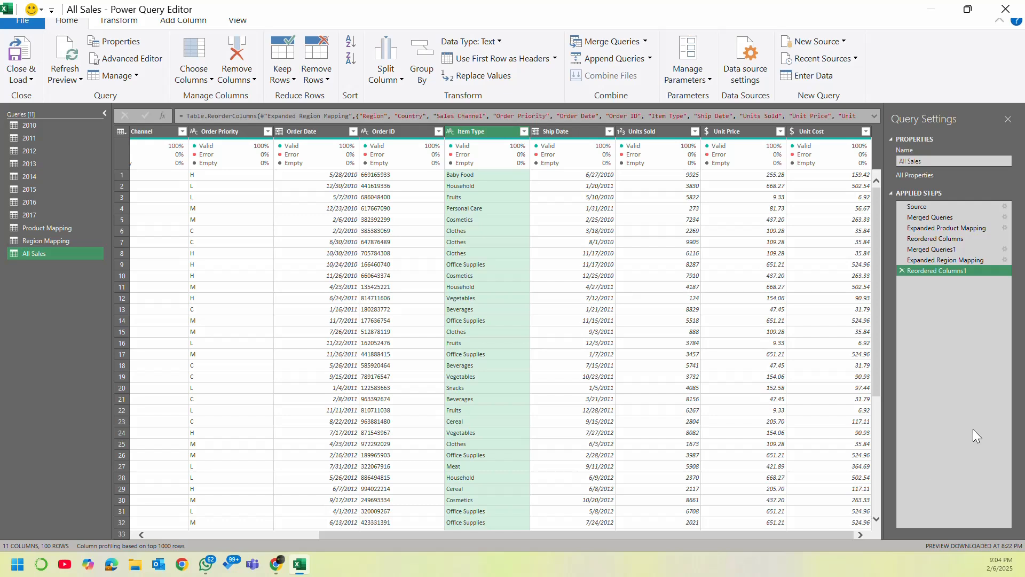
left_click_drag(461, 536, 175, 526)
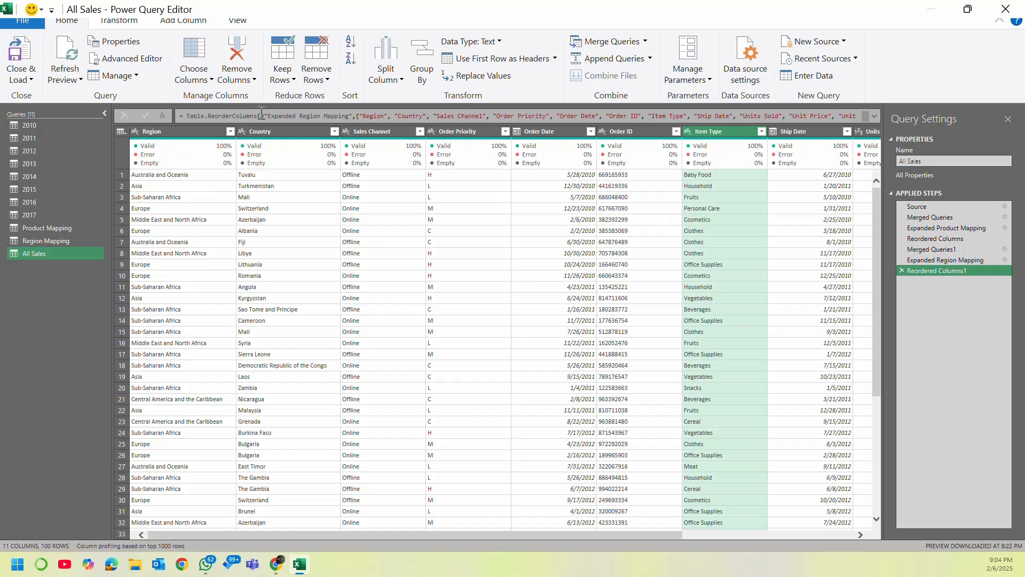
left_click(195, 131)
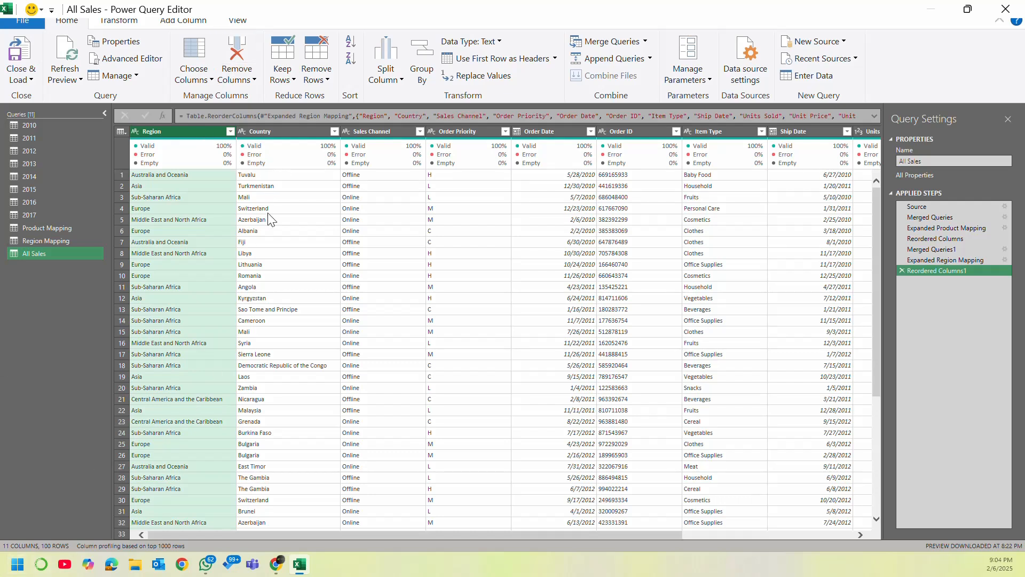
left_click(287, 130)
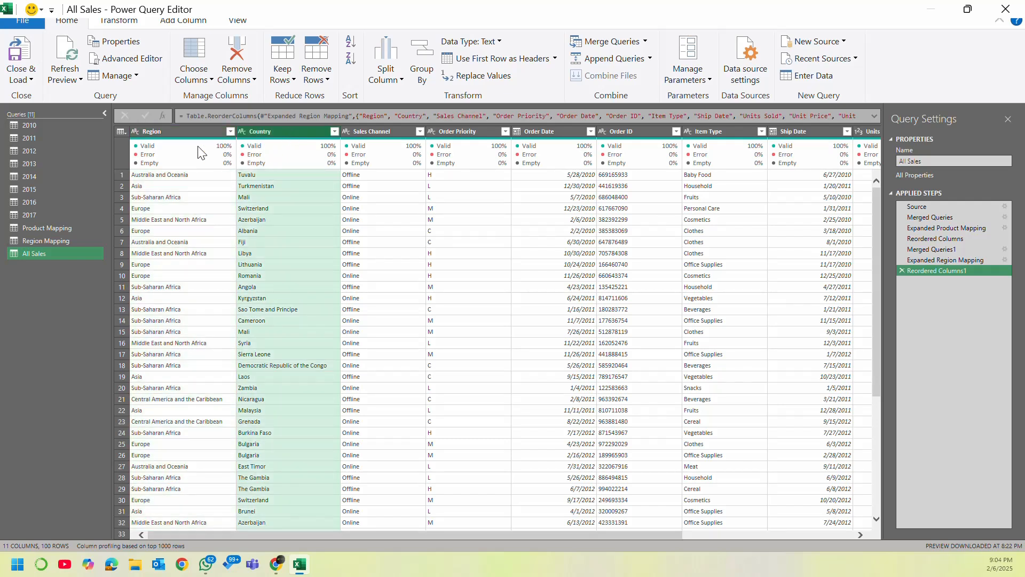
left_click(227, 133)
left_click(293, 130)
Step: Merge the Region and Country columns into one column named Merged, using "--" as a custom separator
left_click(175, 130)
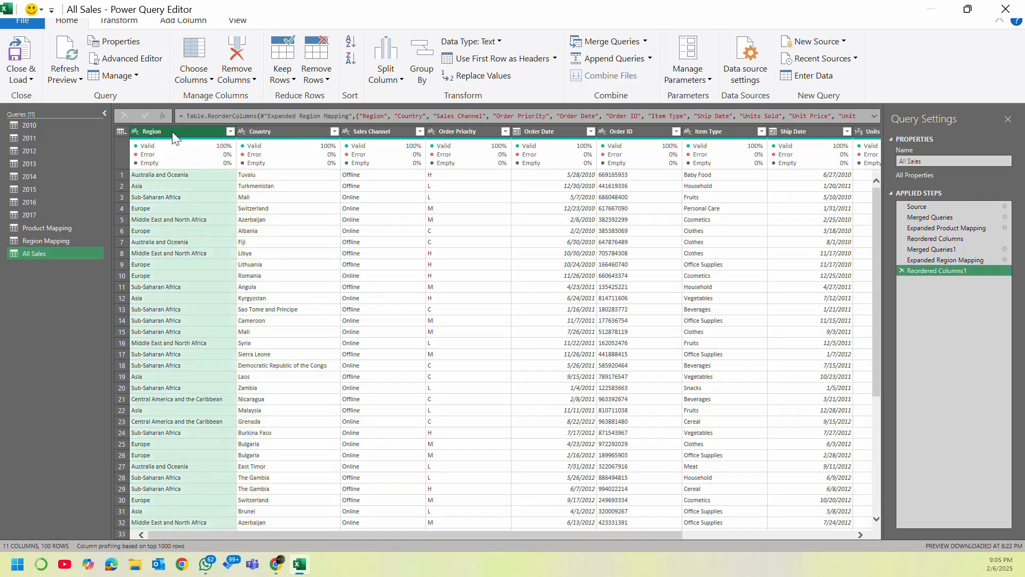
left_click(286, 131, "ctrl")
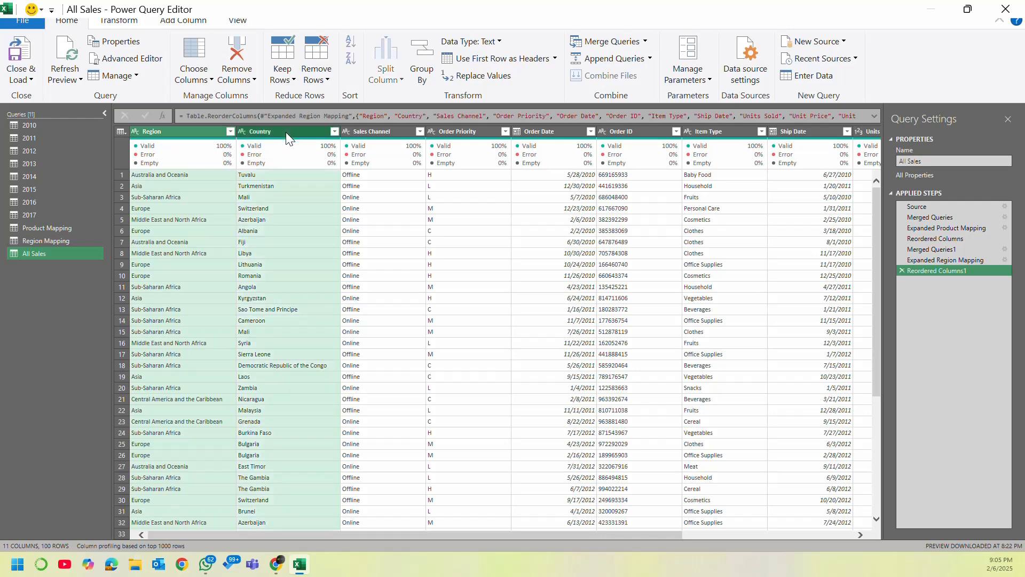
left_click(127, 22)
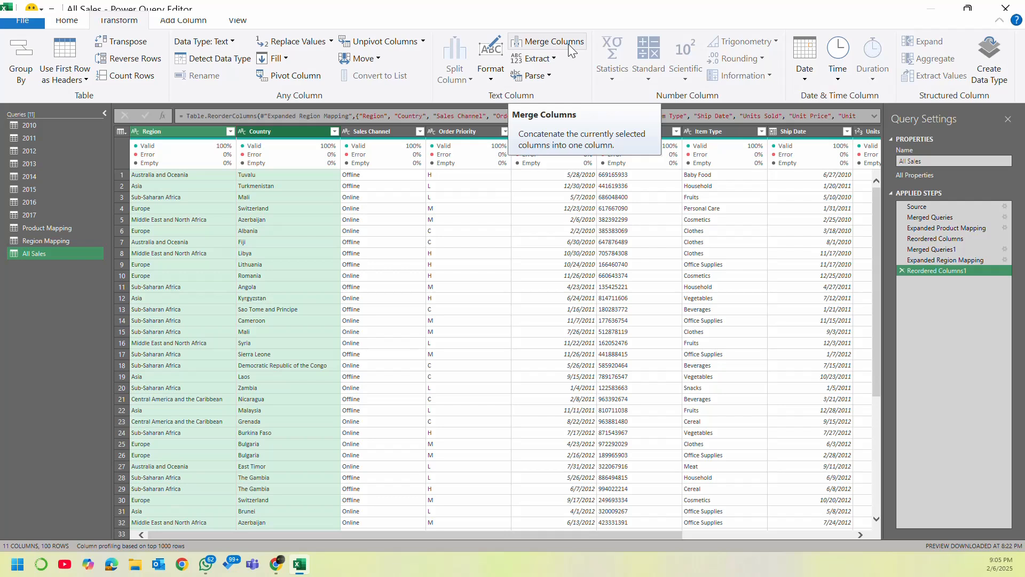
left_click(540, 46)
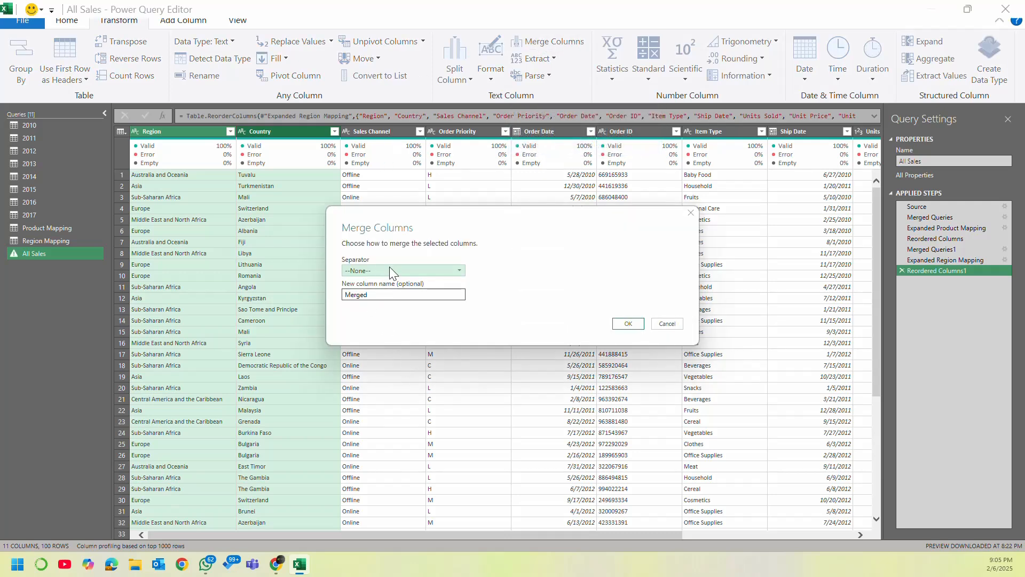
left_click(439, 270)
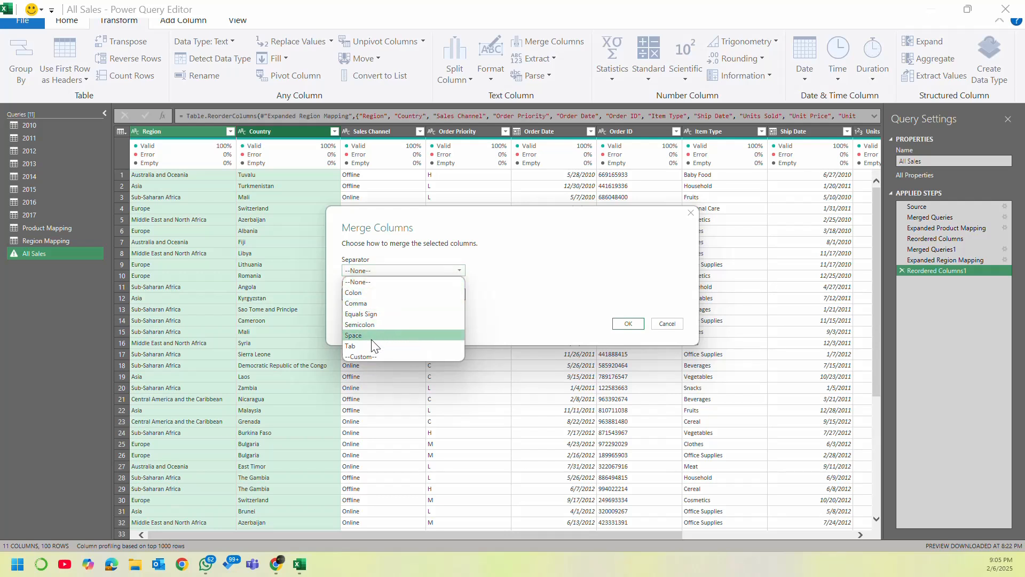
left_click(396, 356)
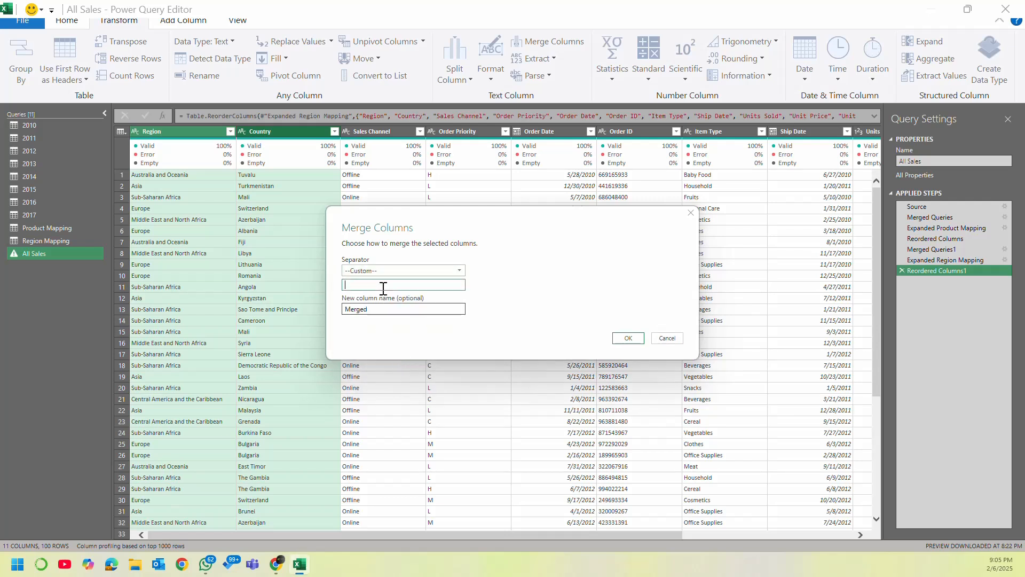
left_click(392, 271)
left_click(374, 355)
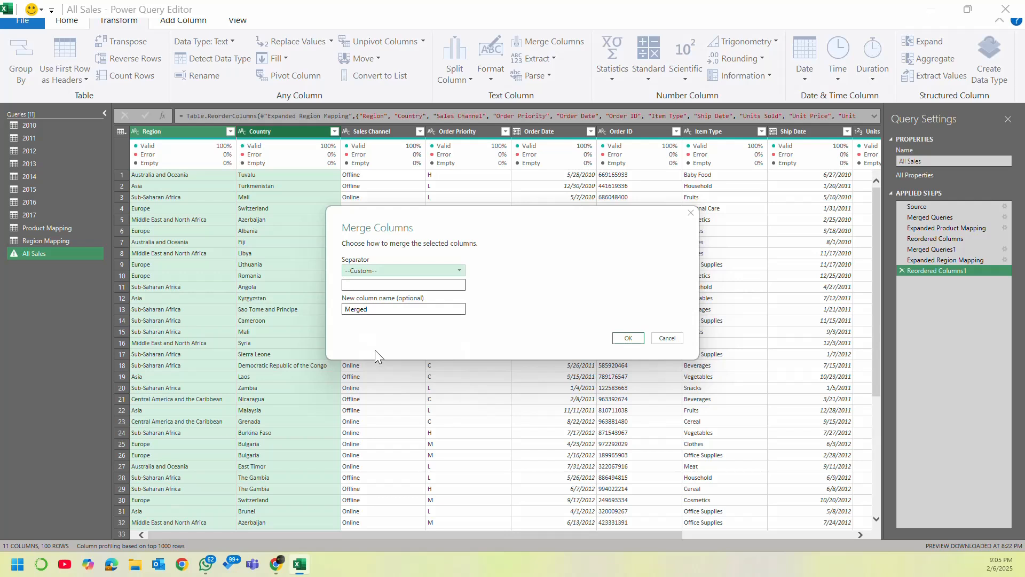
left_click(361, 286)
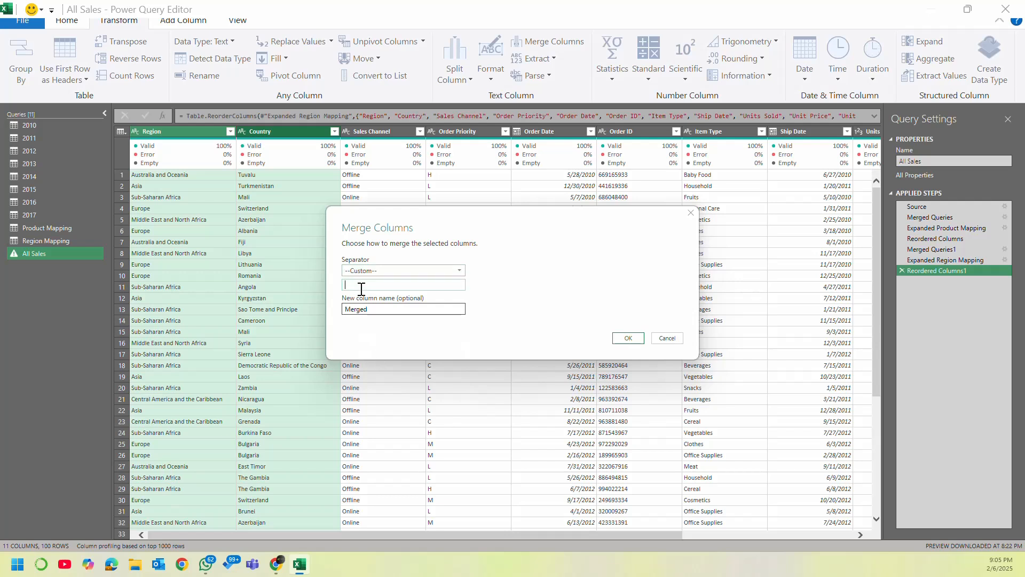
type("--")
left_click(628, 338)
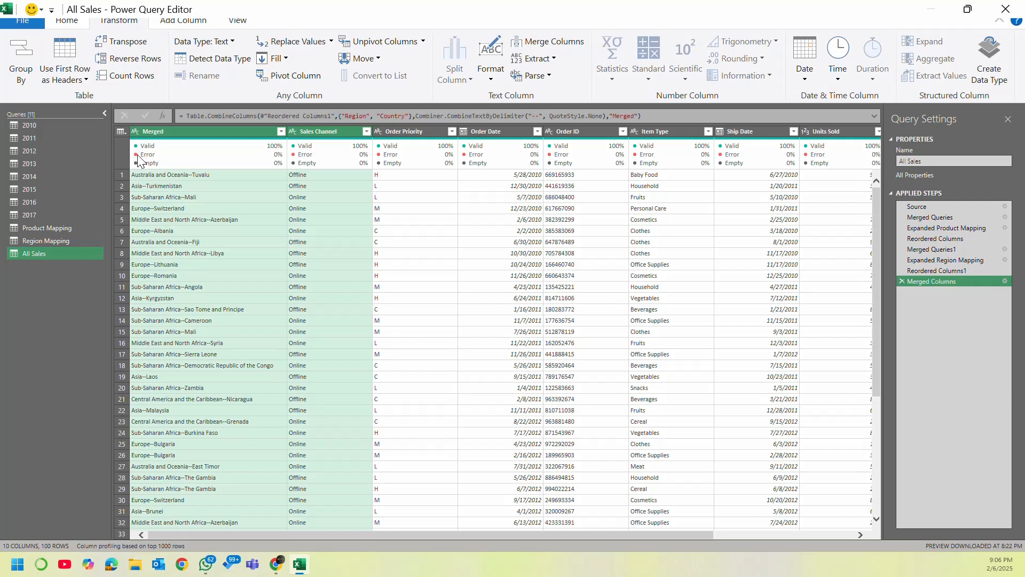
Step: Split the Merged column by the custom delimiter "--" at each occurrence of the delimiter
left_click(197, 134)
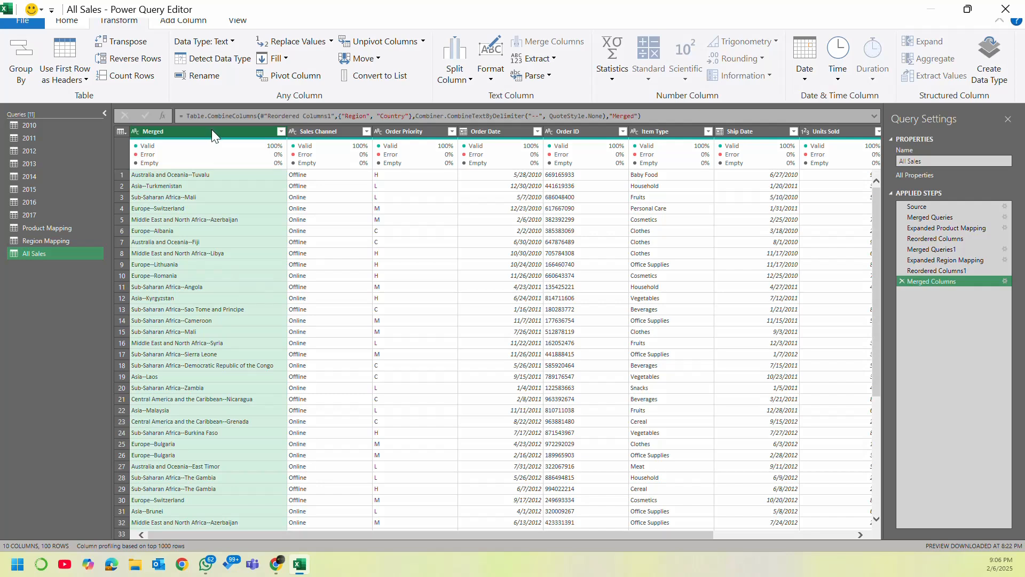
right_click(196, 131)
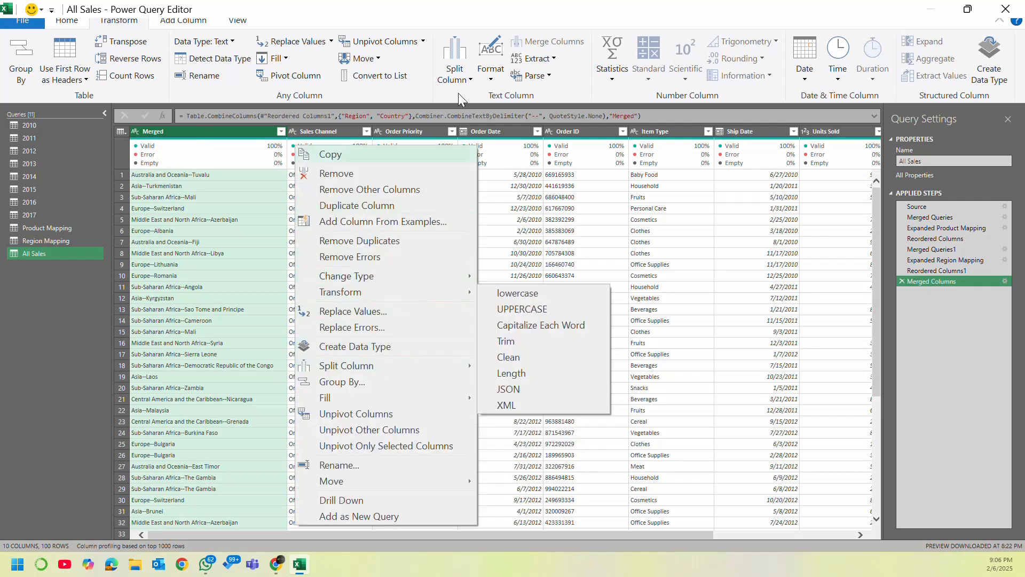
left_click(463, 67)
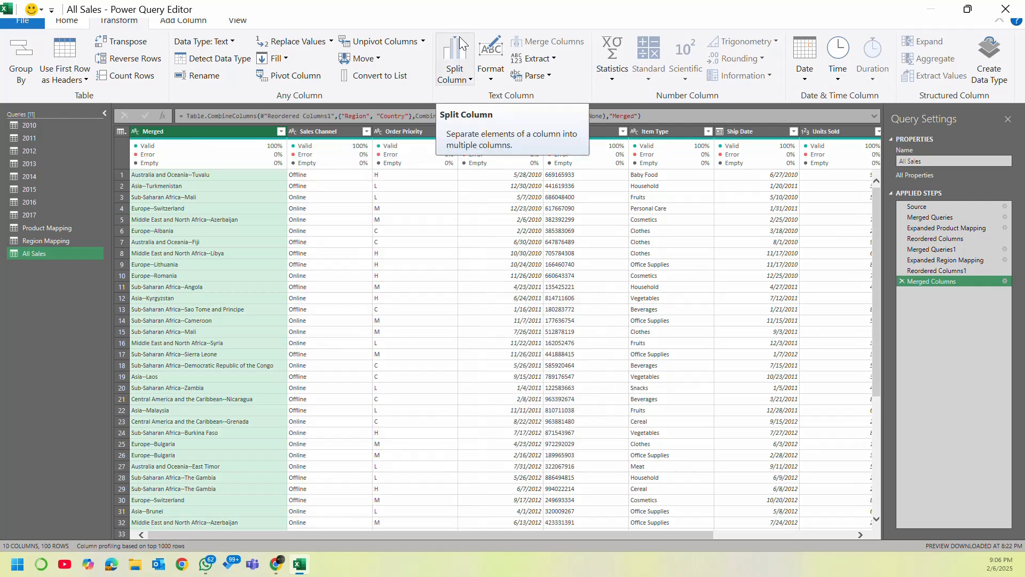
left_click(68, 21)
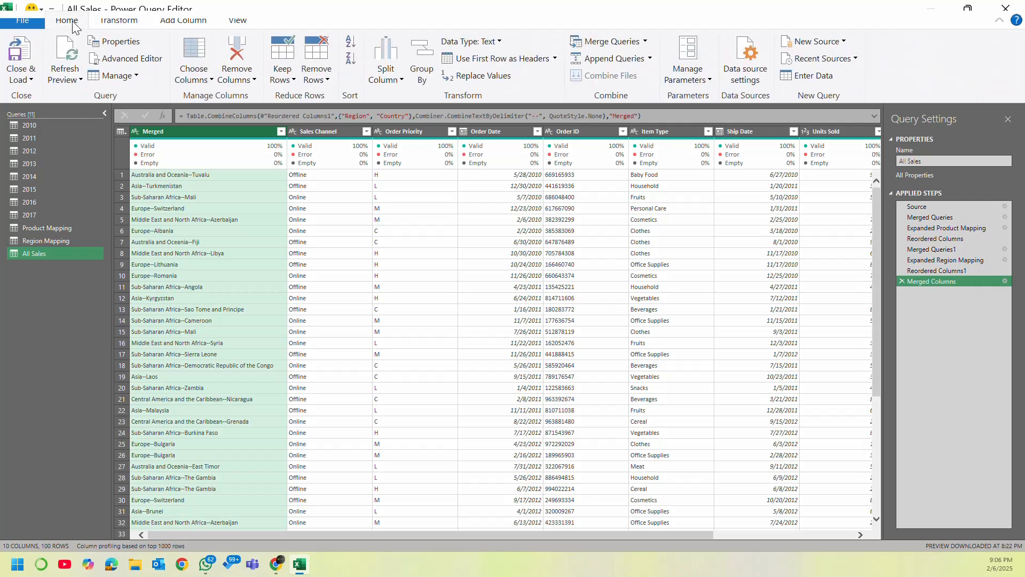
left_click(395, 69)
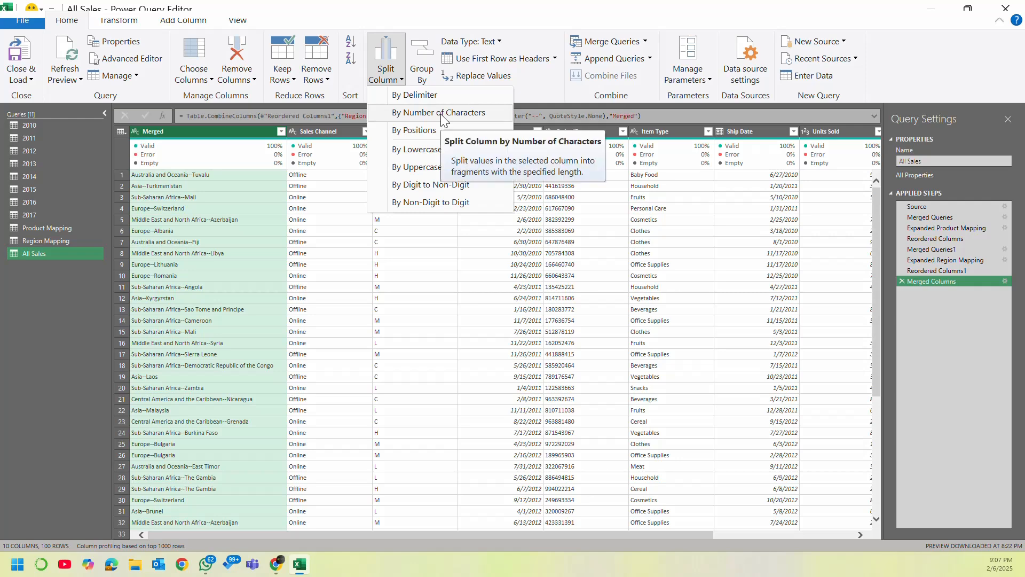
left_click(430, 96)
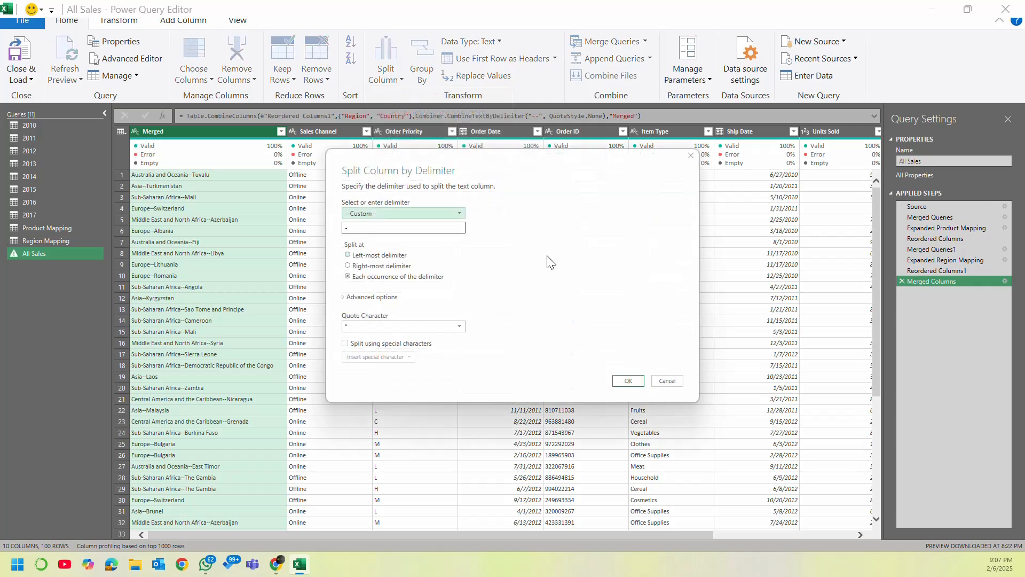
left_click(364, 228)
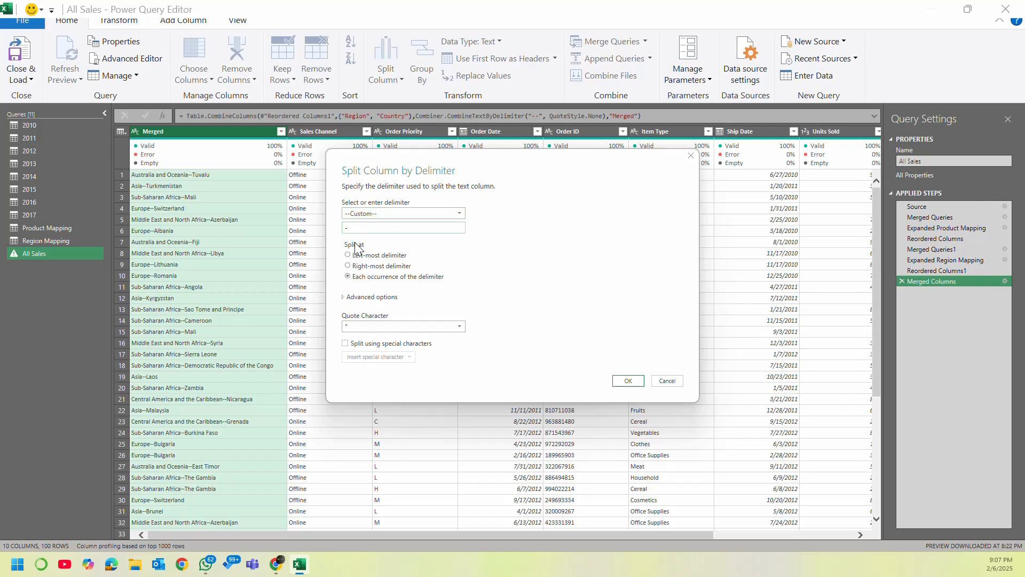
type("-")
left_click(628, 380)
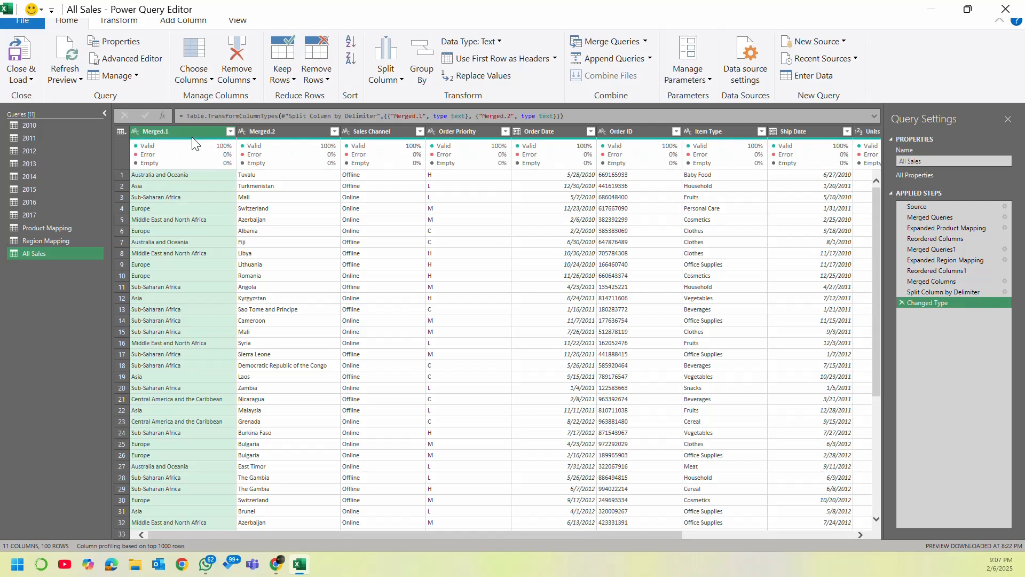
Step: Rename the first split column, Merged.1, as Region
left_click(284, 132)
double_click(165, 131)
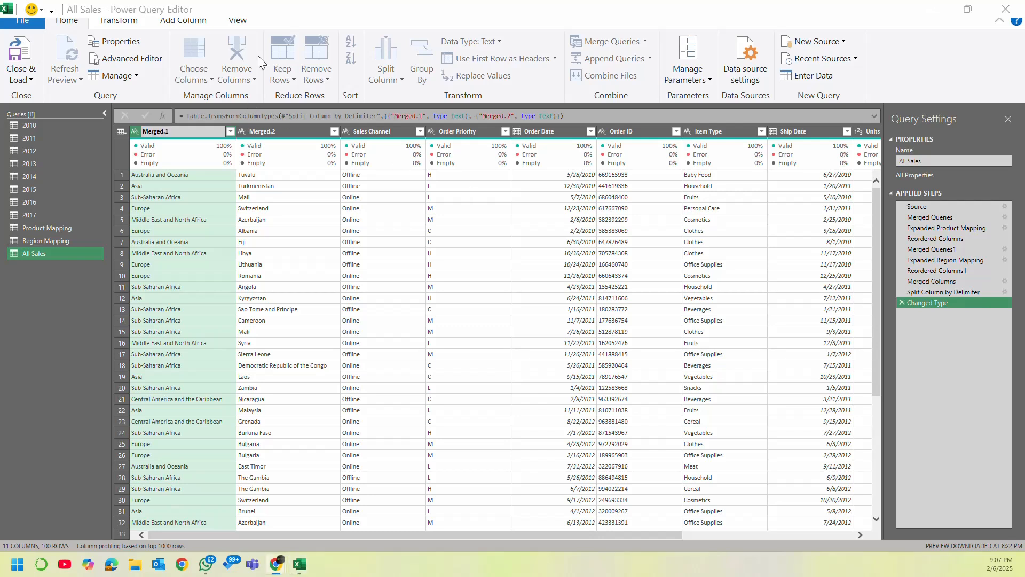
left_click(275, 6)
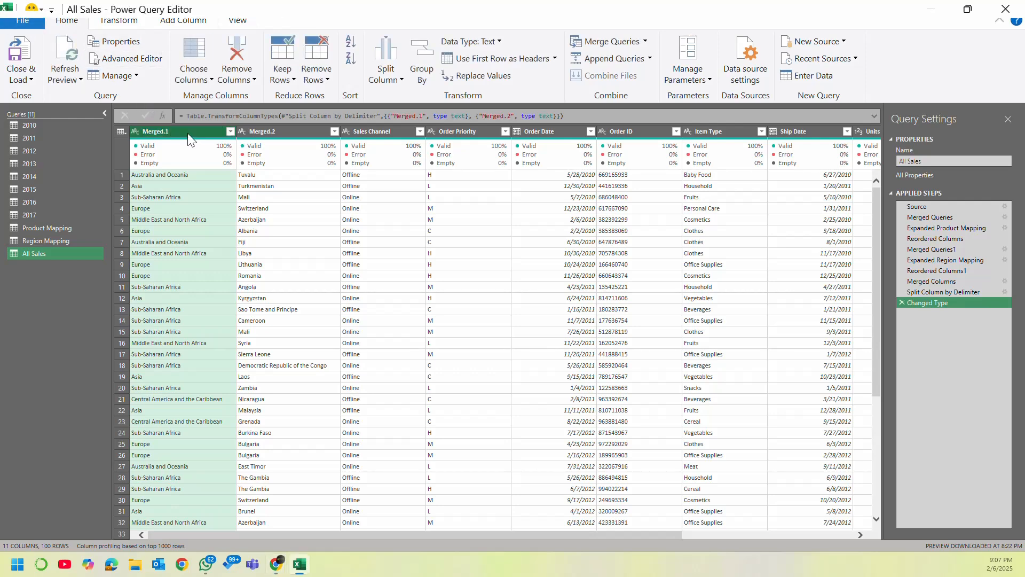
left_click(270, 130)
left_click(266, 133, "ctrl")
right_click(266, 133)
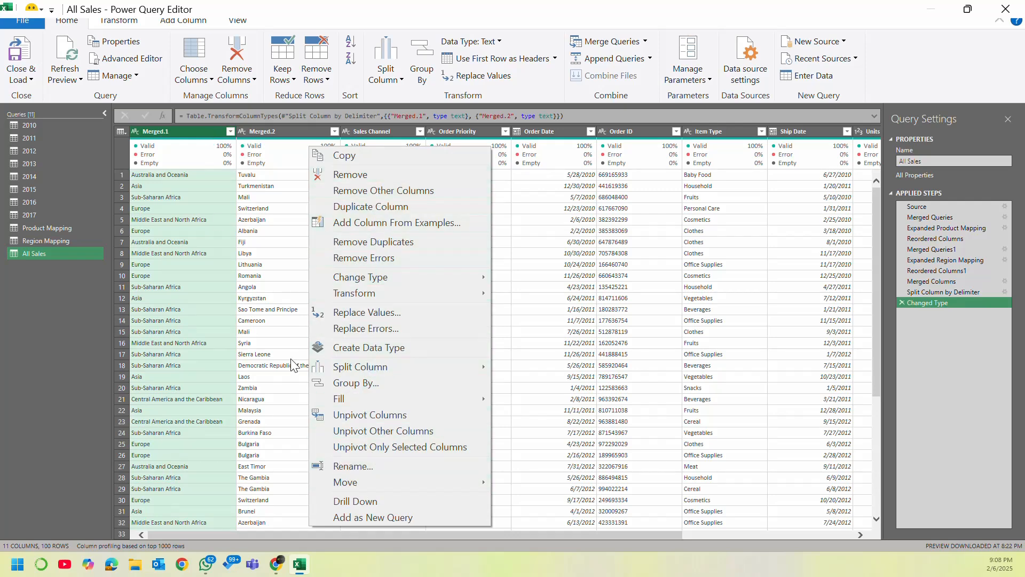
left_click(163, 135)
double_click(163, 135)
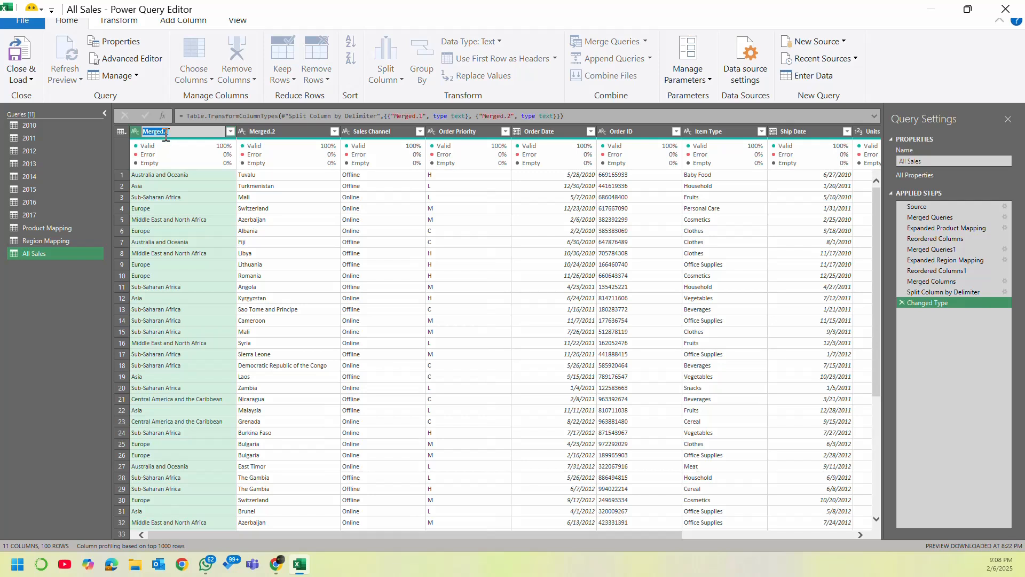
type("Region")
Step: Rename the second split column, Merged.2, as Country
left_click(276, 132)
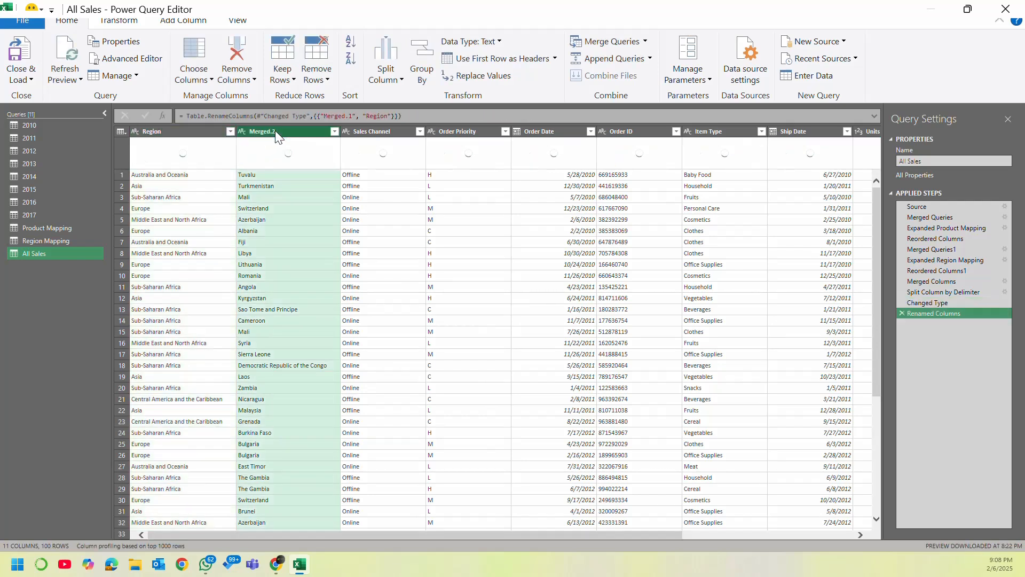
double_click(275, 132)
type("Op")
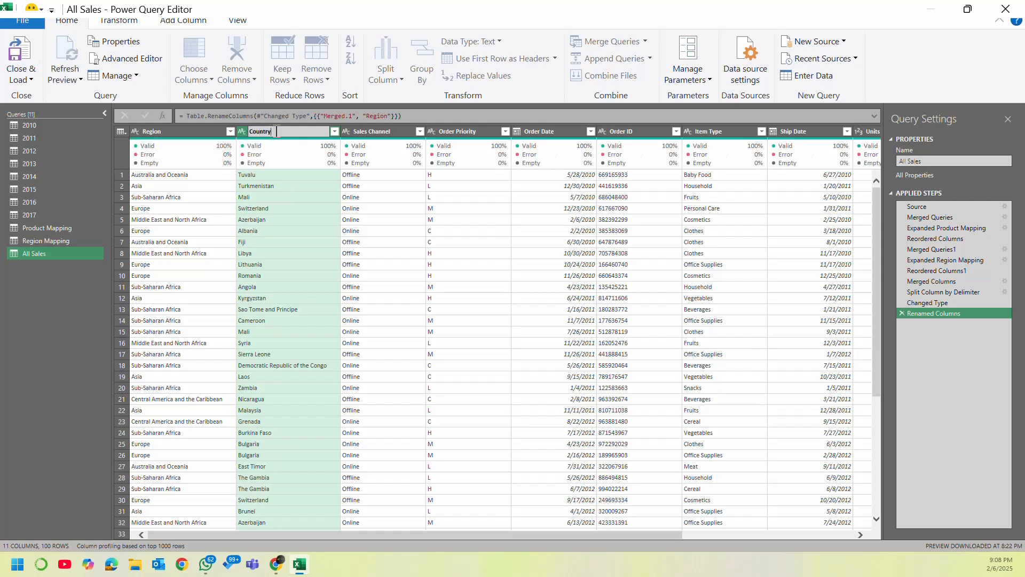
key("Return")
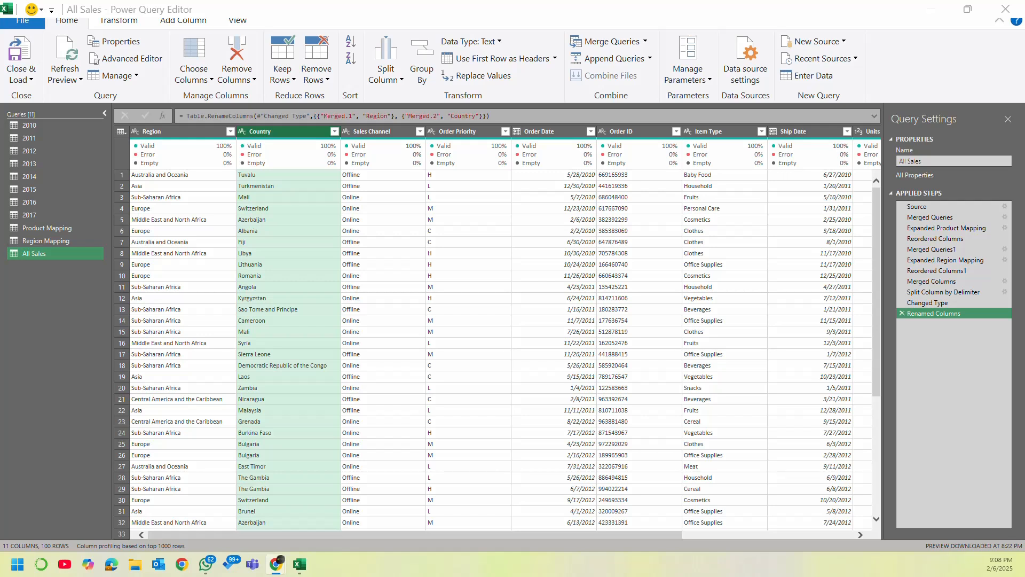
left_click(289, 10)
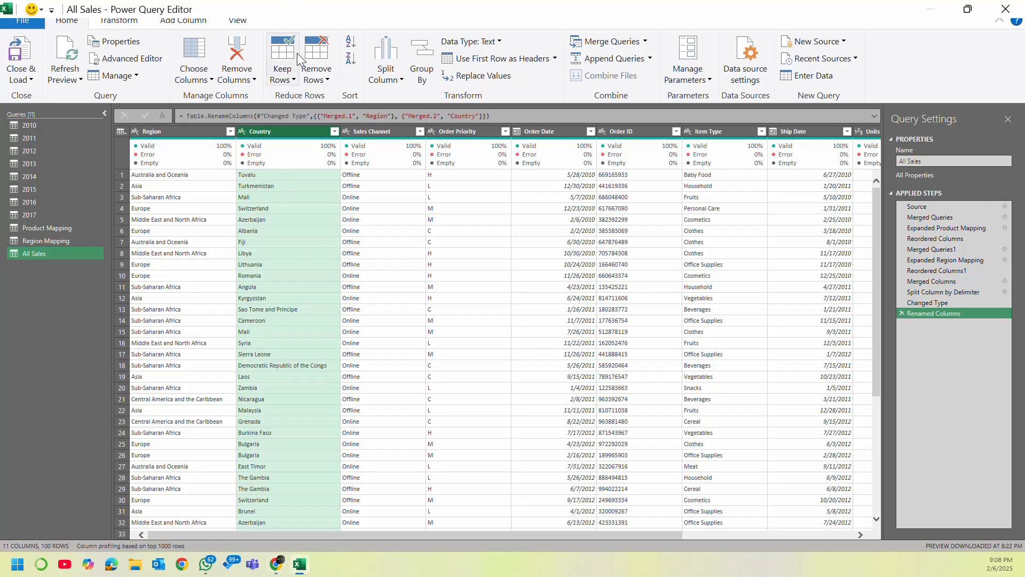
left_click(389, 134)
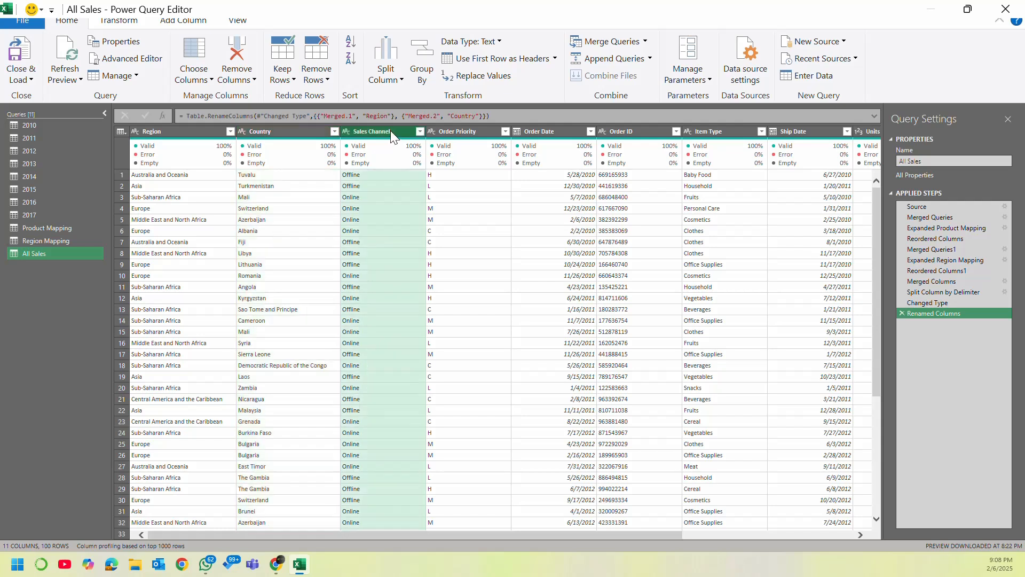
left_click(278, 132)
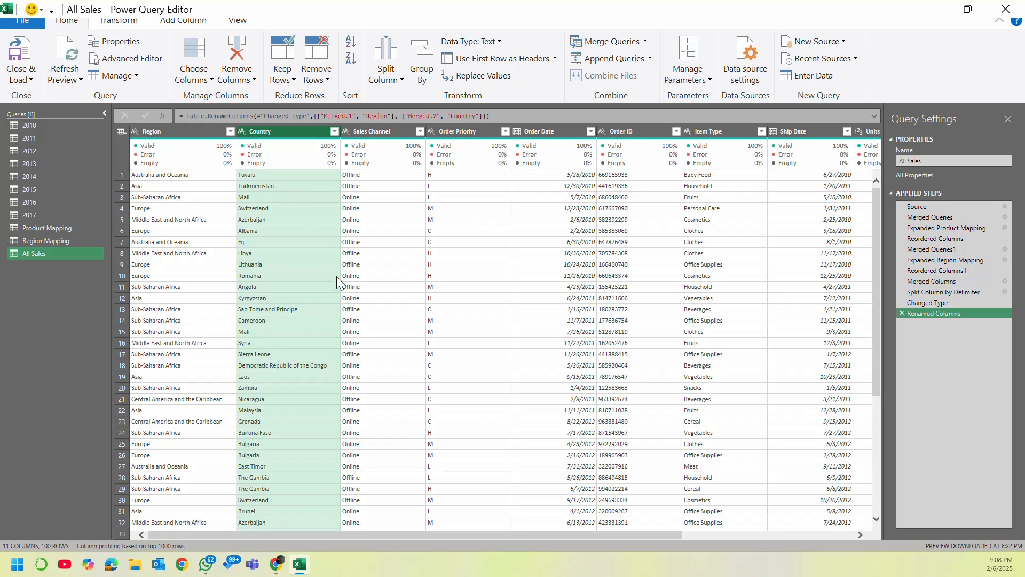
left_click_drag(363, 534, 694, 528)
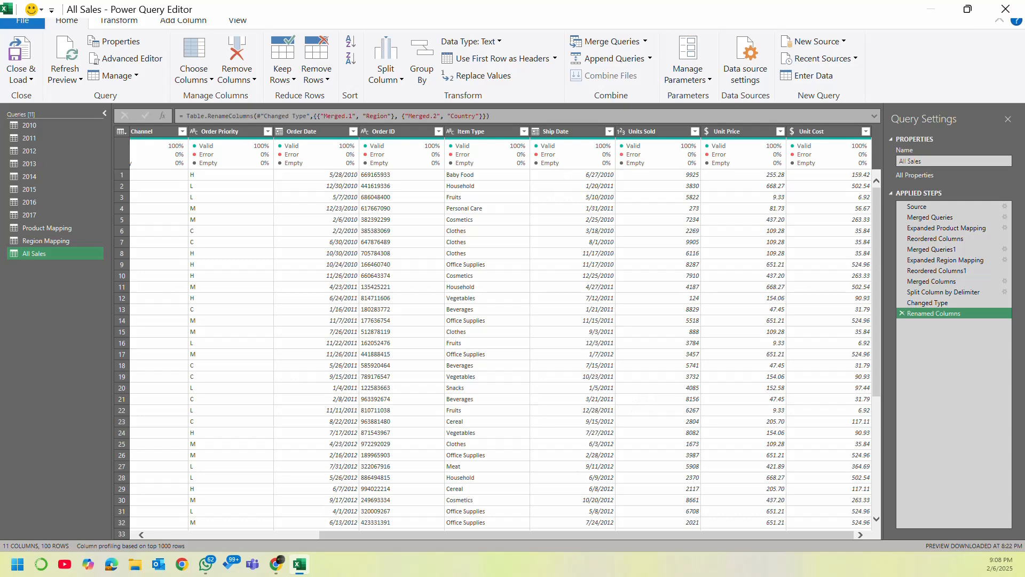
Step: Try to open the Sales Dataset_PowerQuery workbook while the query editor is open
left_click(18, 563)
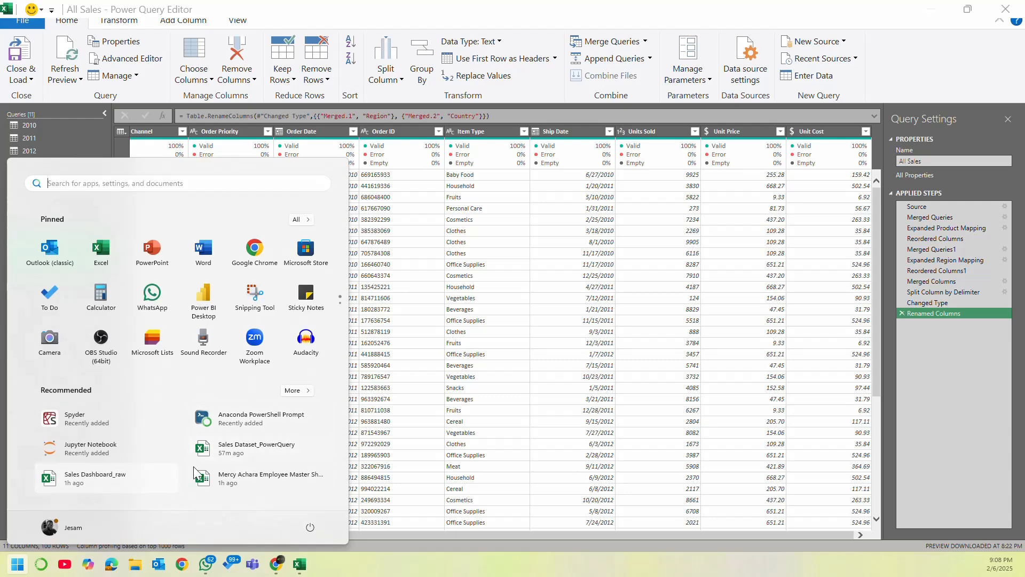
left_click(275, 450)
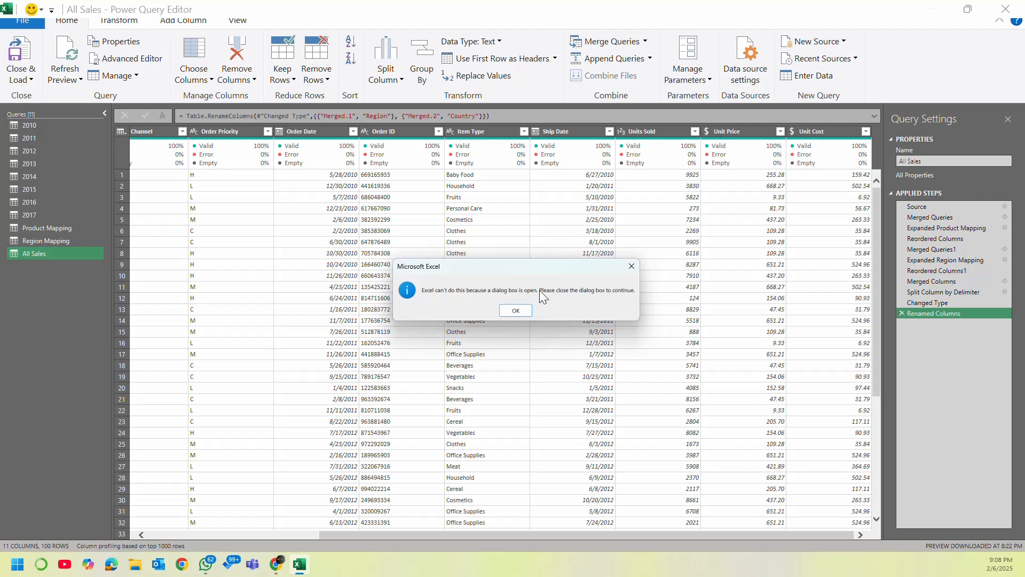
left_click(517, 311)
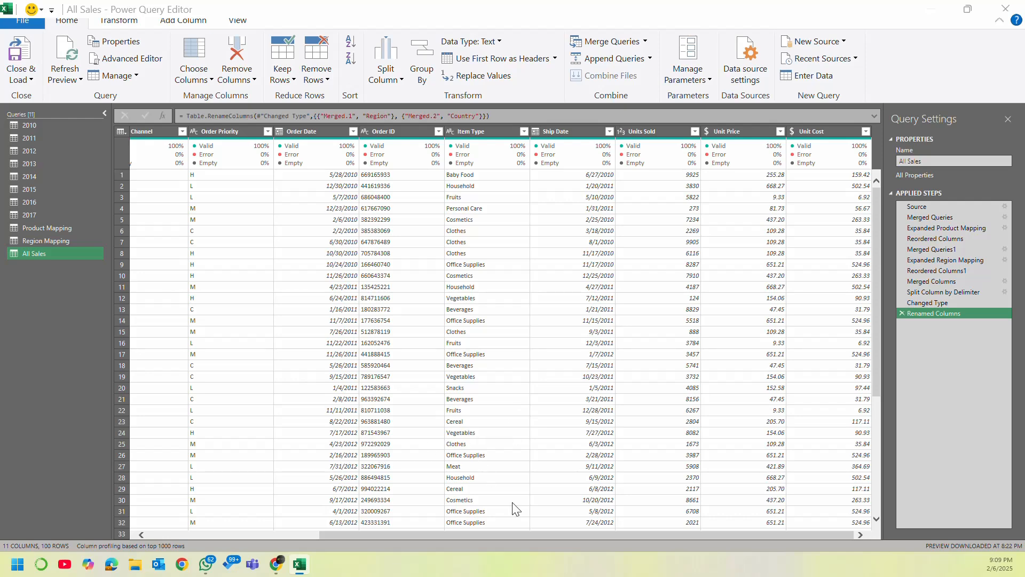
Step: Examine the columns of the All Sales query from Region through Unit Cost and compare them with the 2010 query
left_click_drag(671, 542, 316, 543)
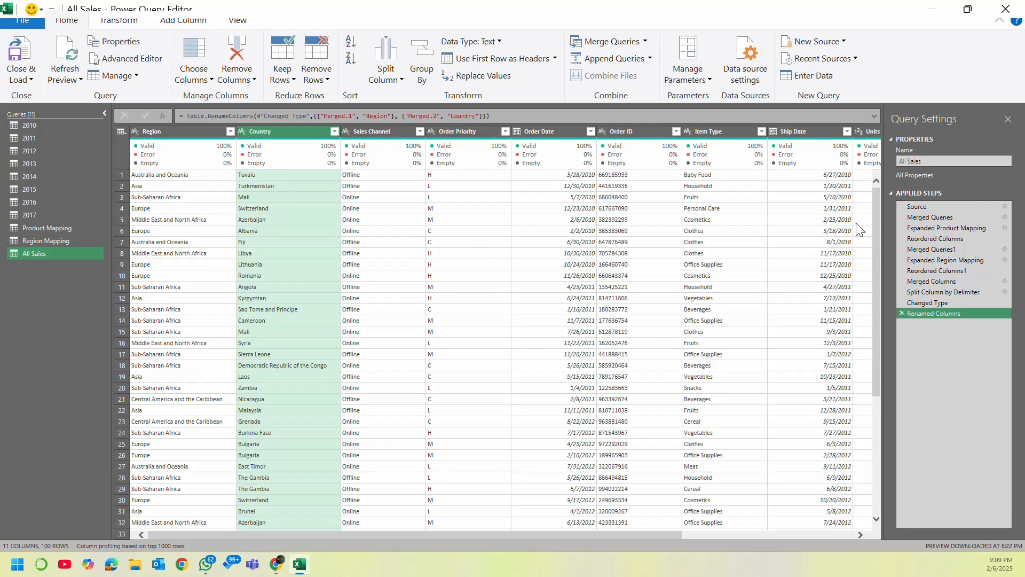
left_click_drag(665, 535, 851, 526)
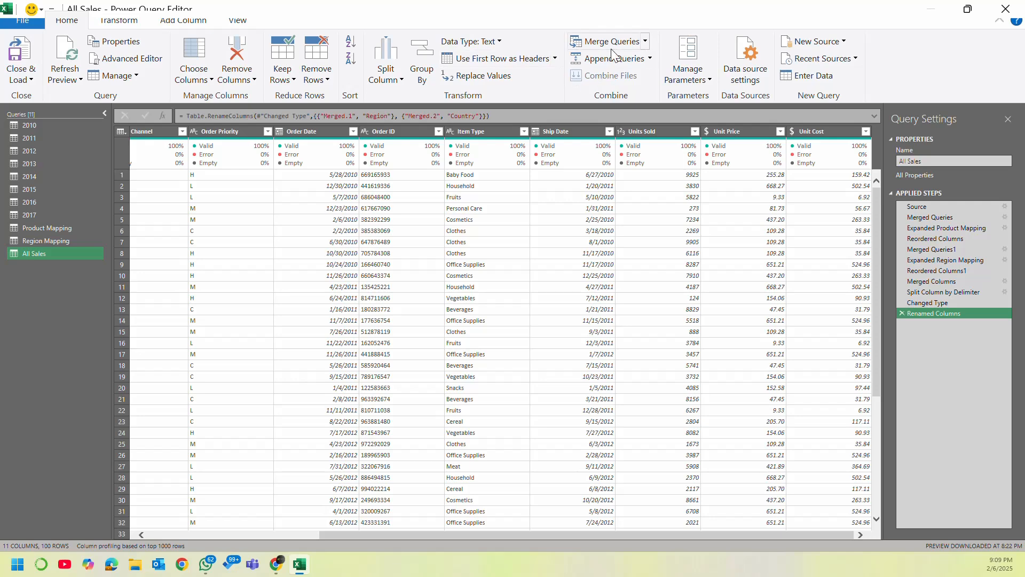
left_click(595, 530)
left_click_drag(418, 534, 231, 532)
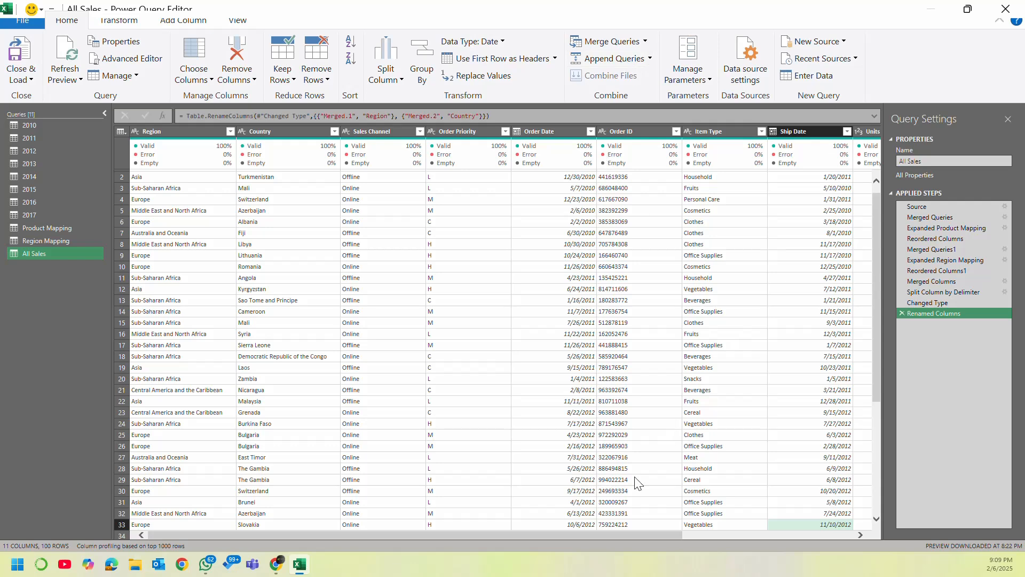
left_click_drag(625, 534, 655, 531)
left_click_drag(466, 534, 395, 546)
left_click(49, 127)
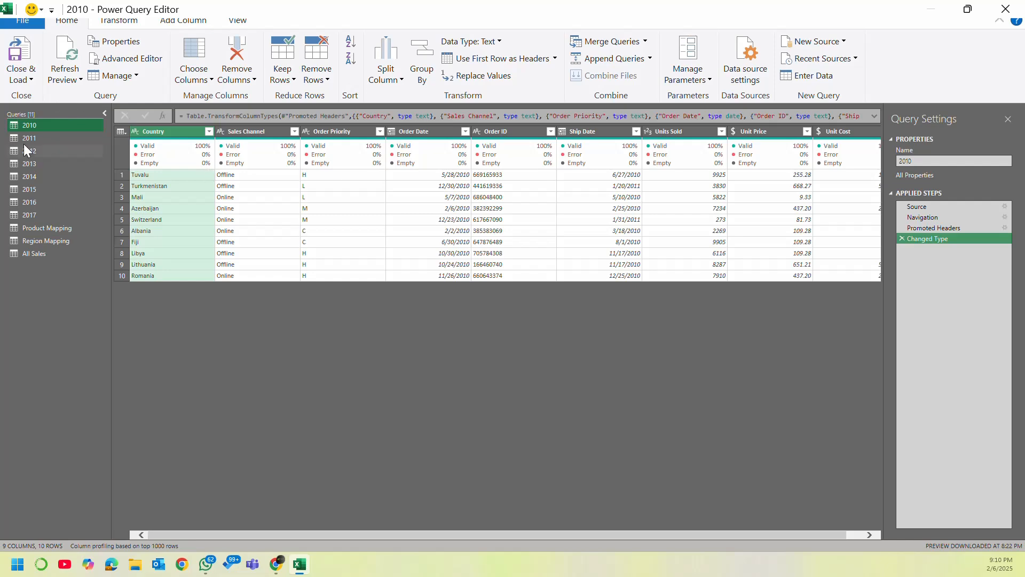
left_click(66, 258)
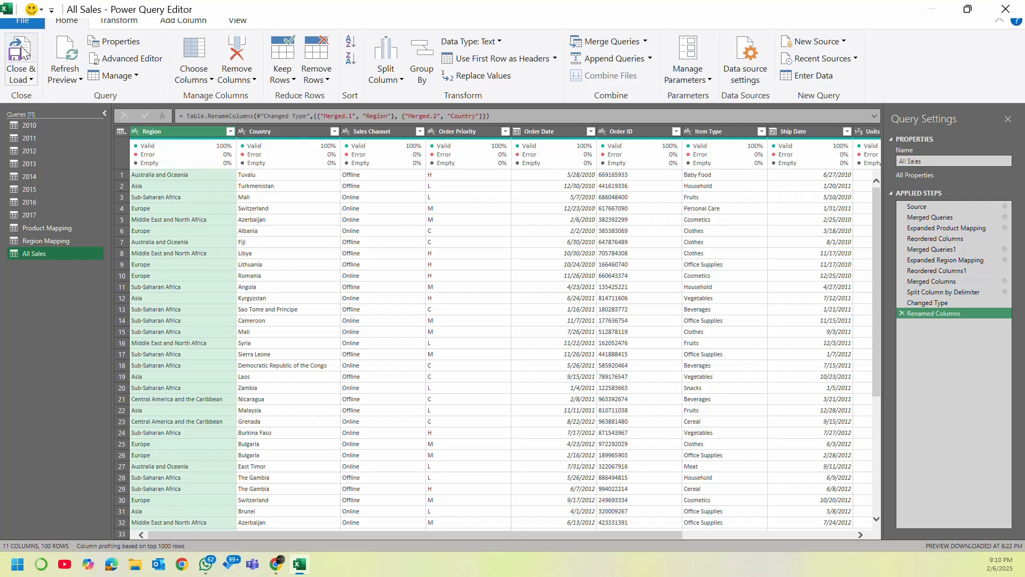
Step: Close the query editor and load all the queries into worksheets of the workbook
left_click(30, 80)
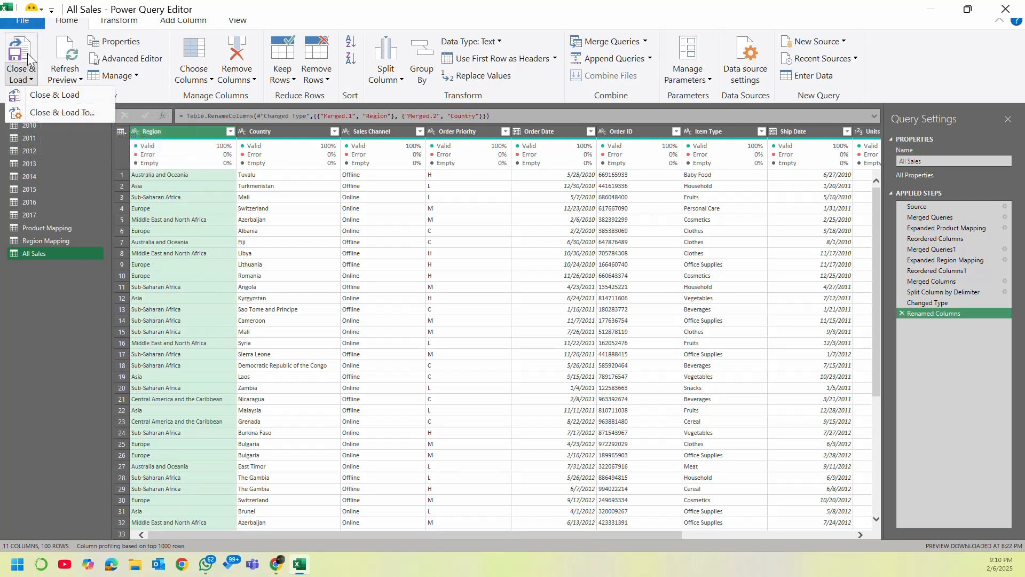
left_click(29, 56)
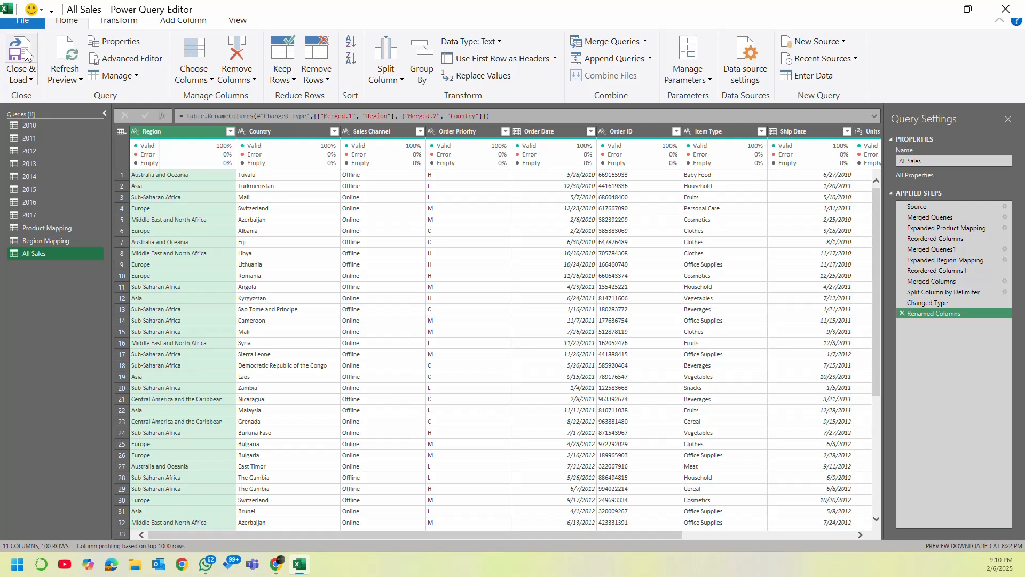
left_click(30, 78)
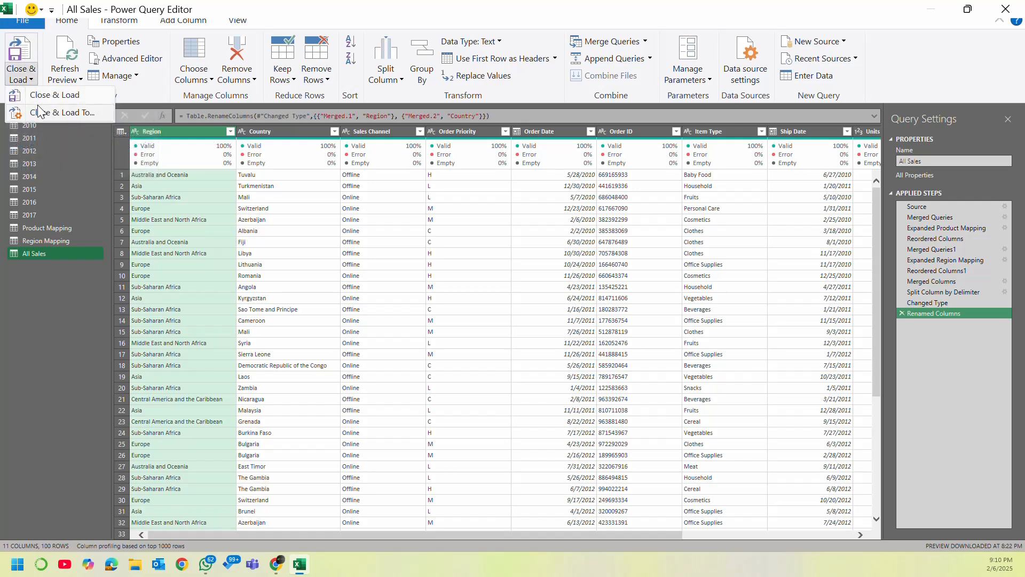
left_click(29, 79)
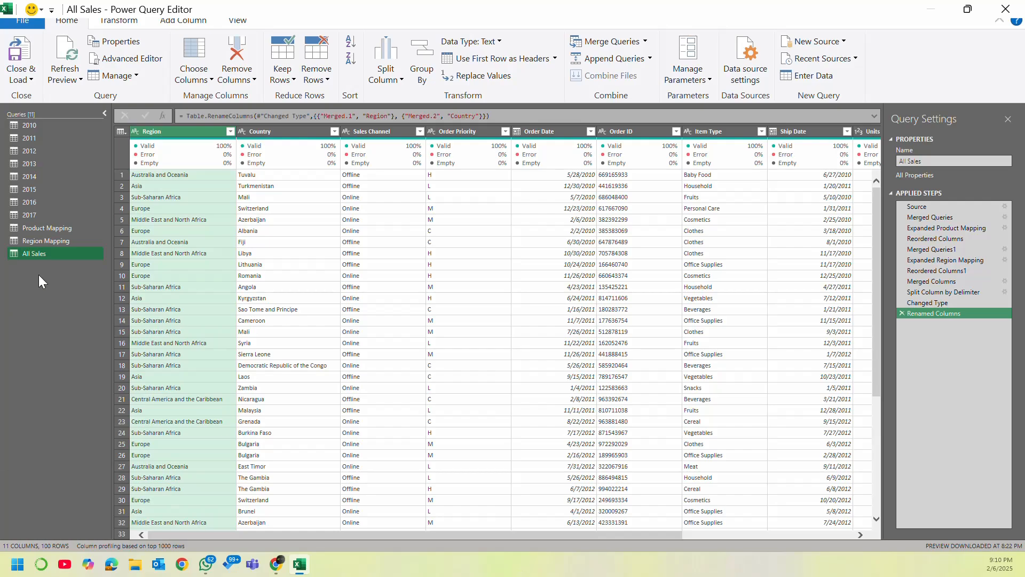
left_click(26, 55)
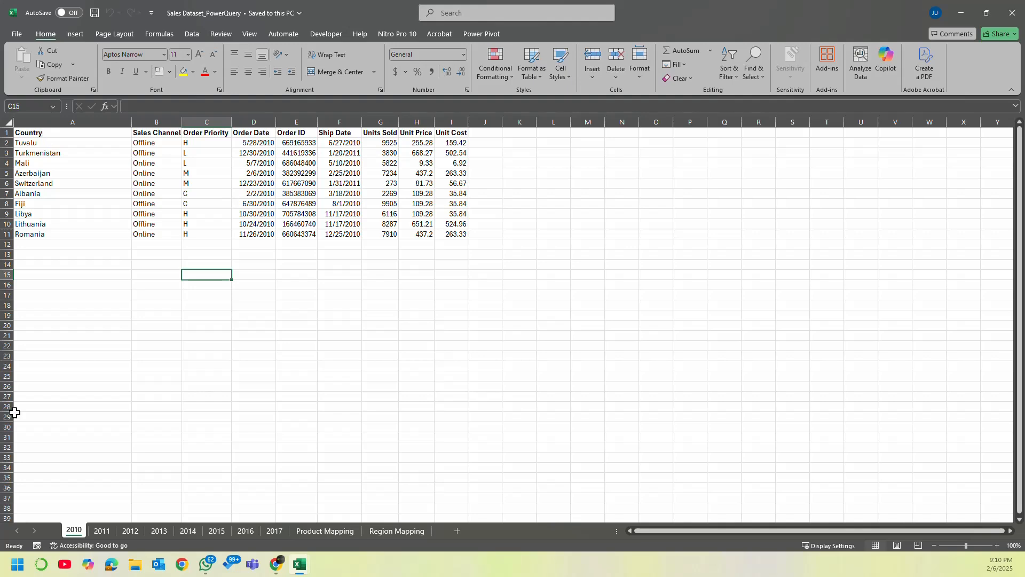
Step: Review the 2011, 2017 and Product Mapping source sheets and close the Sales Dataset_PowerQuery workbook
left_click(102, 531)
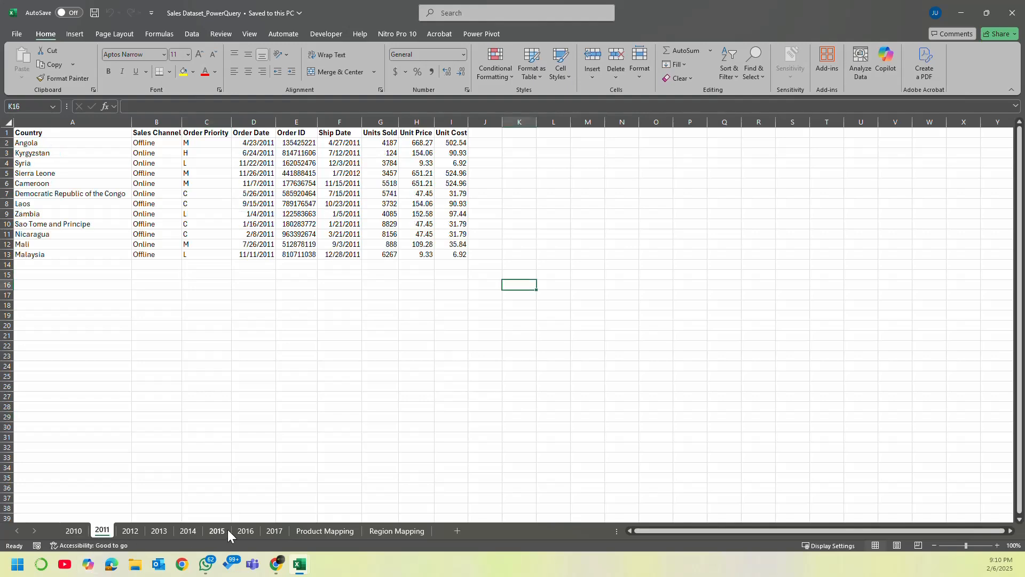
left_click(274, 531)
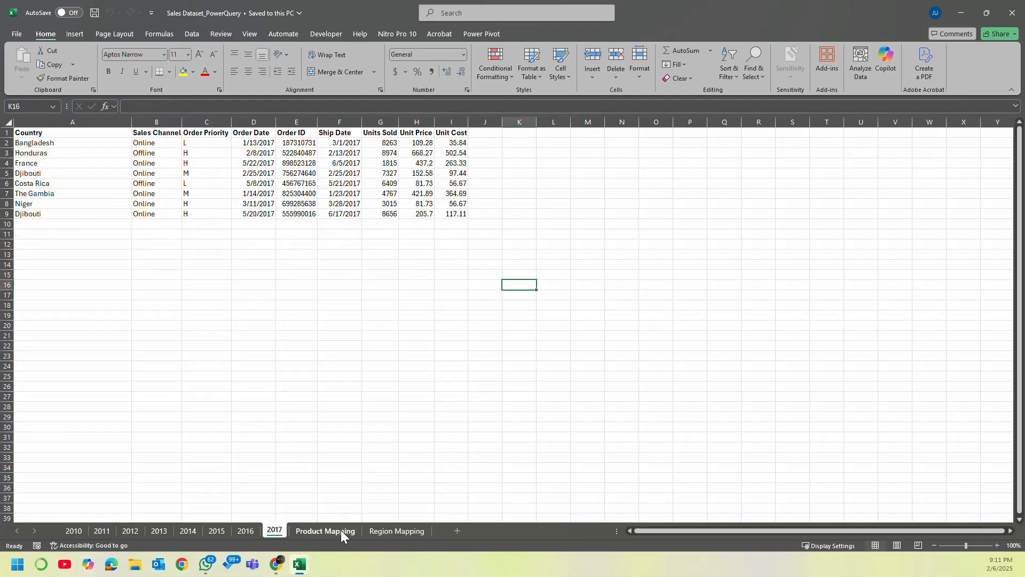
left_click(341, 529)
left_click(606, 332)
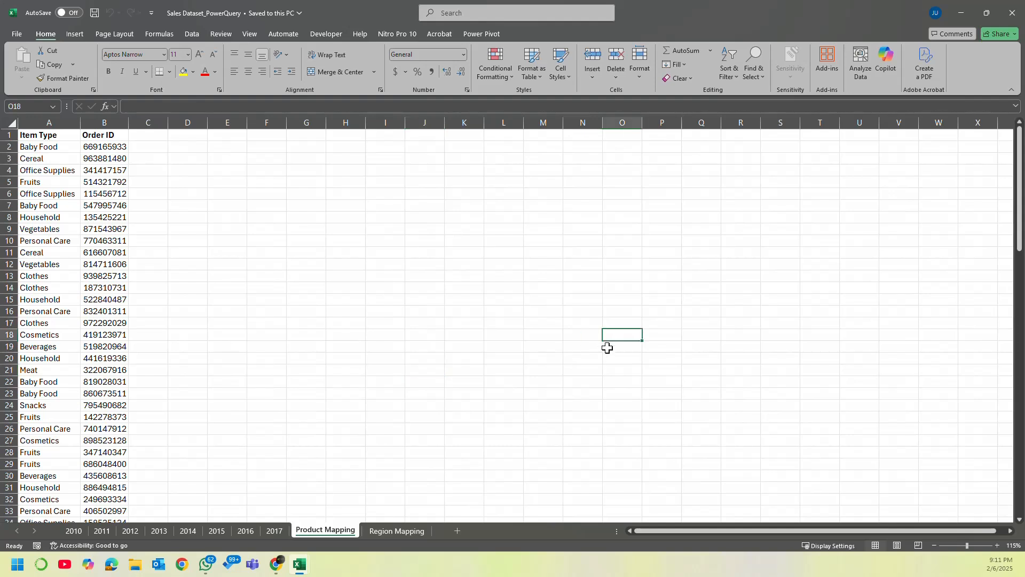
left_click(1009, 18)
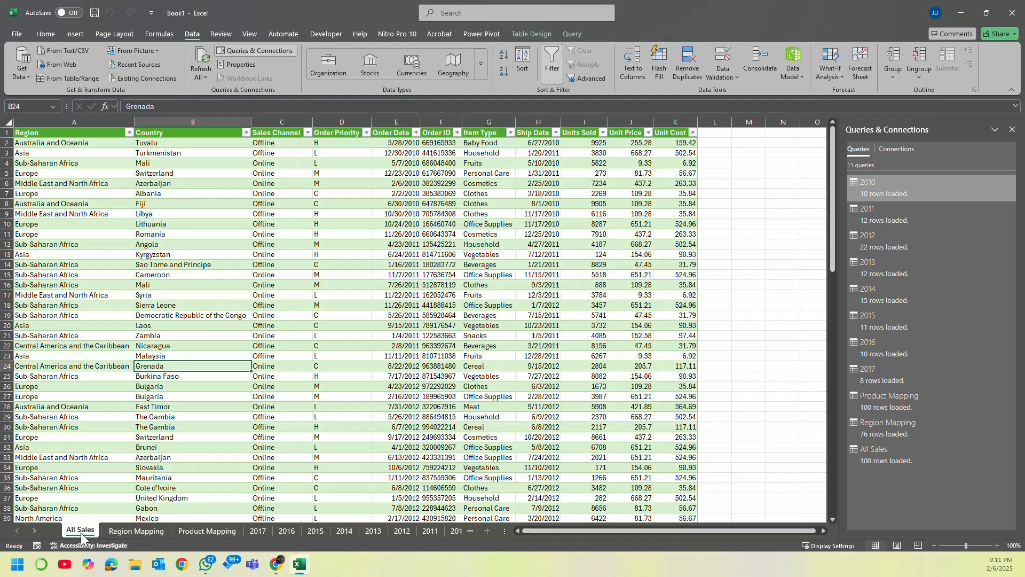
Step: Check the loaded Region Mapping, Product Mapping, 2017 and 2010 sheets
left_click(142, 531)
left_click(208, 531)
left_click(260, 531)
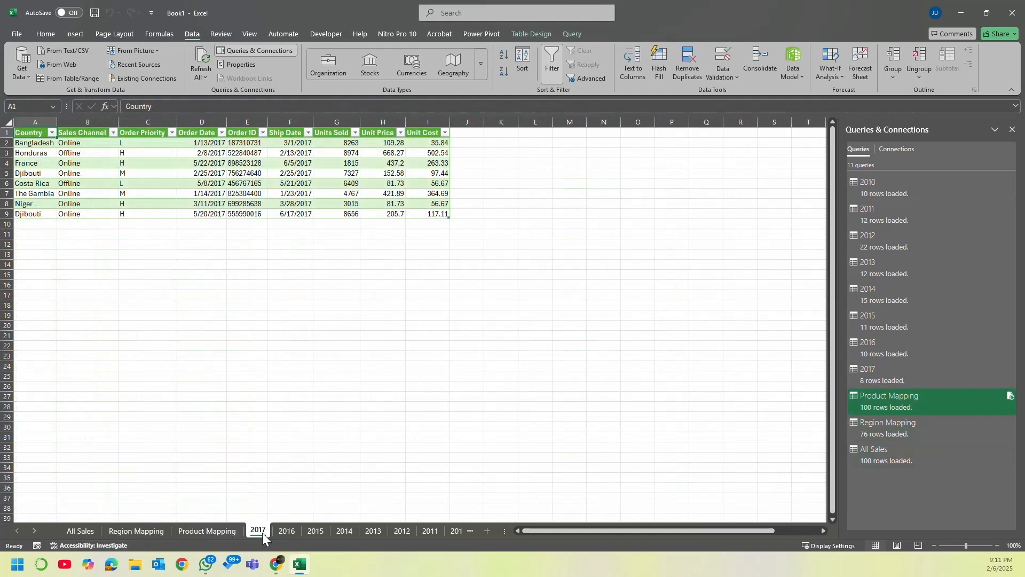
left_click(468, 529)
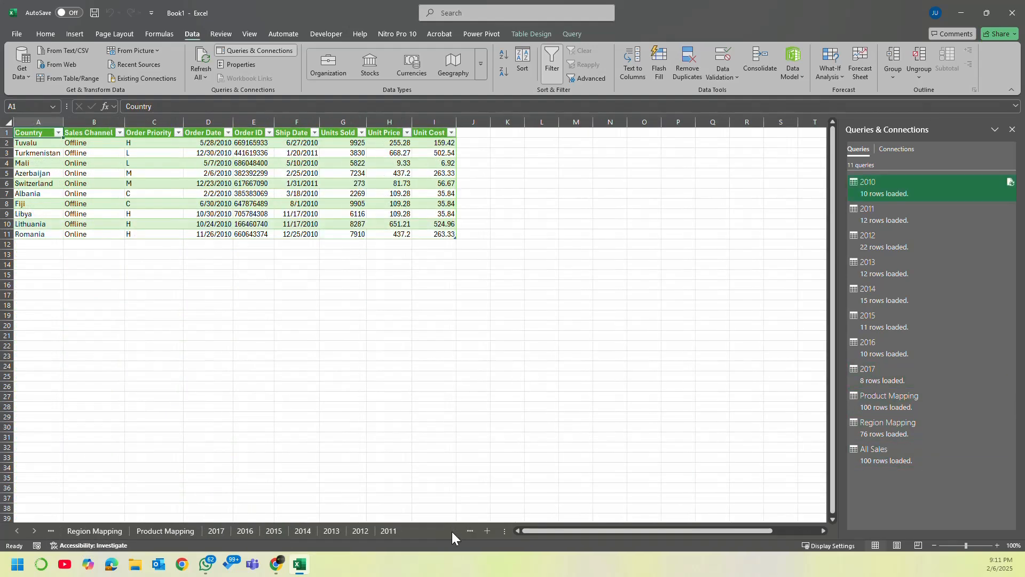
Step: Delete the blank Sheet1 from the workbook
left_click(453, 531)
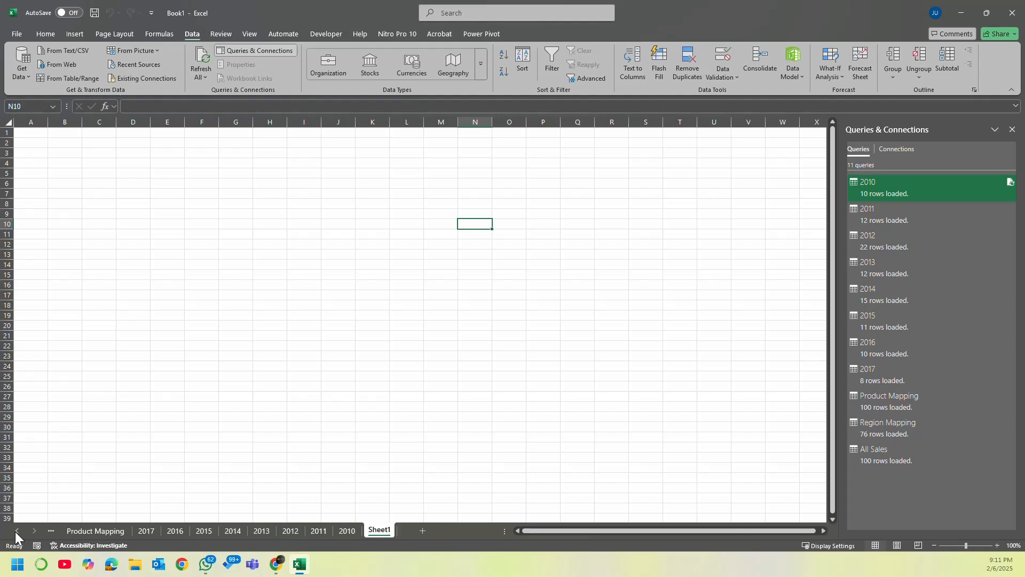
right_click(375, 529)
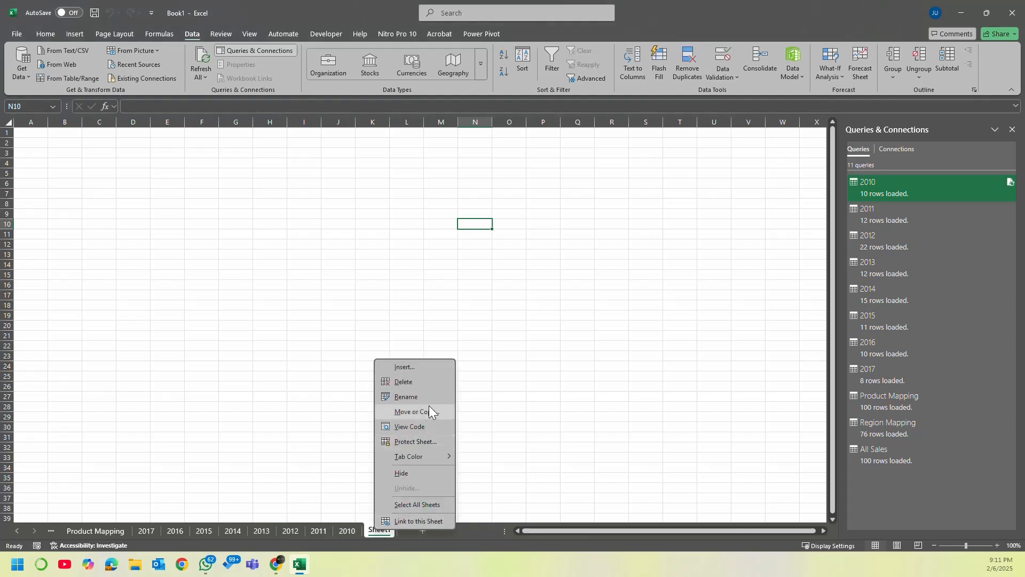
left_click(427, 382)
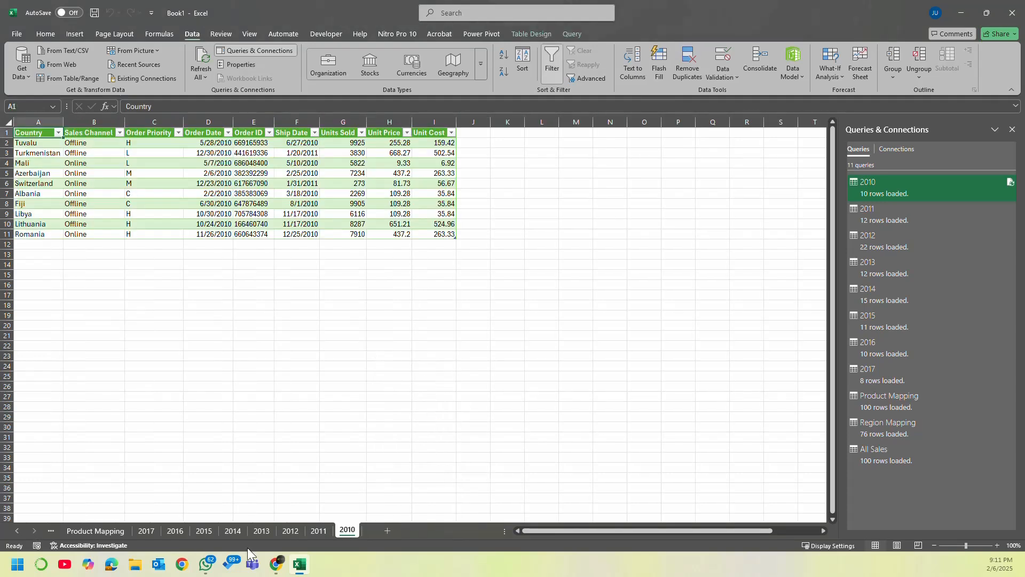
Step: Return to the All Sales sheet and remove the filter buttons from its table header
left_click(319, 530)
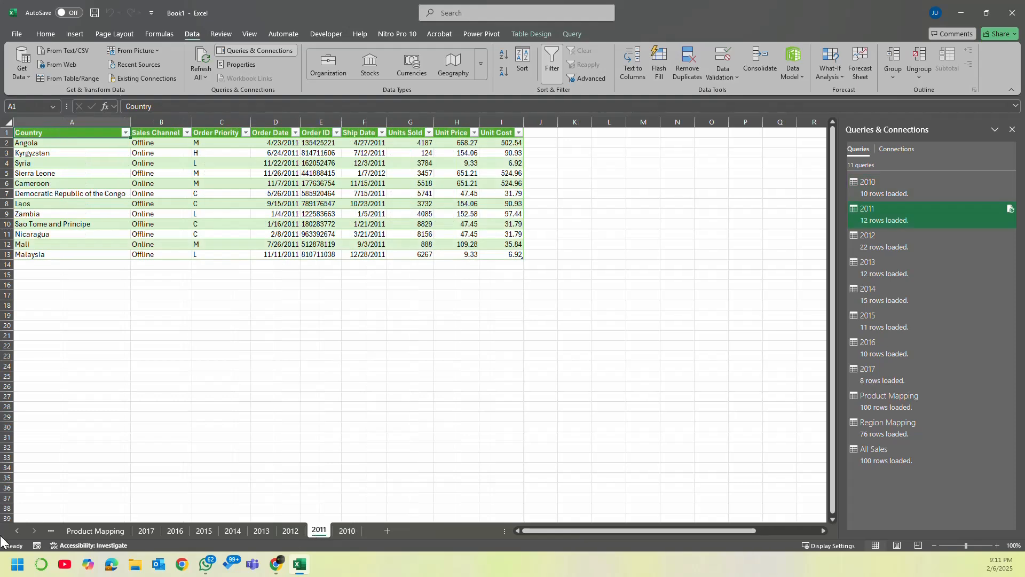
left_click(17, 530)
left_click(17, 531)
left_click(81, 530)
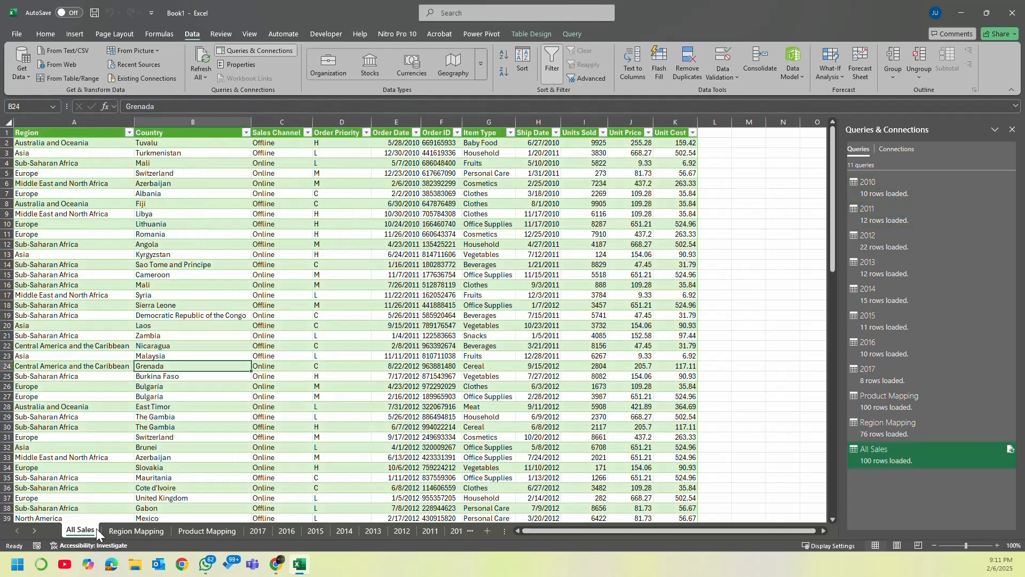
left_click(373, 213)
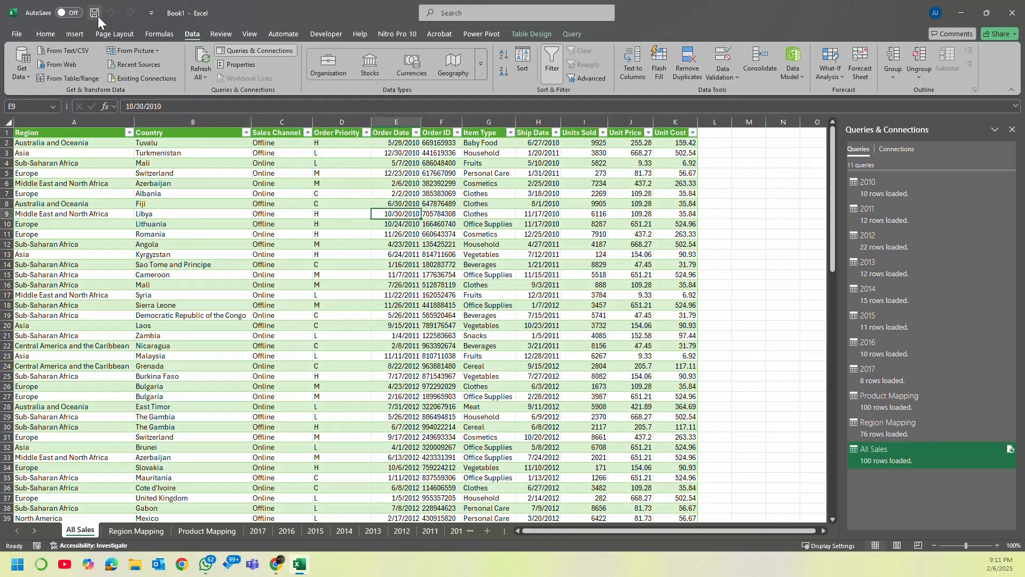
left_click(291, 213)
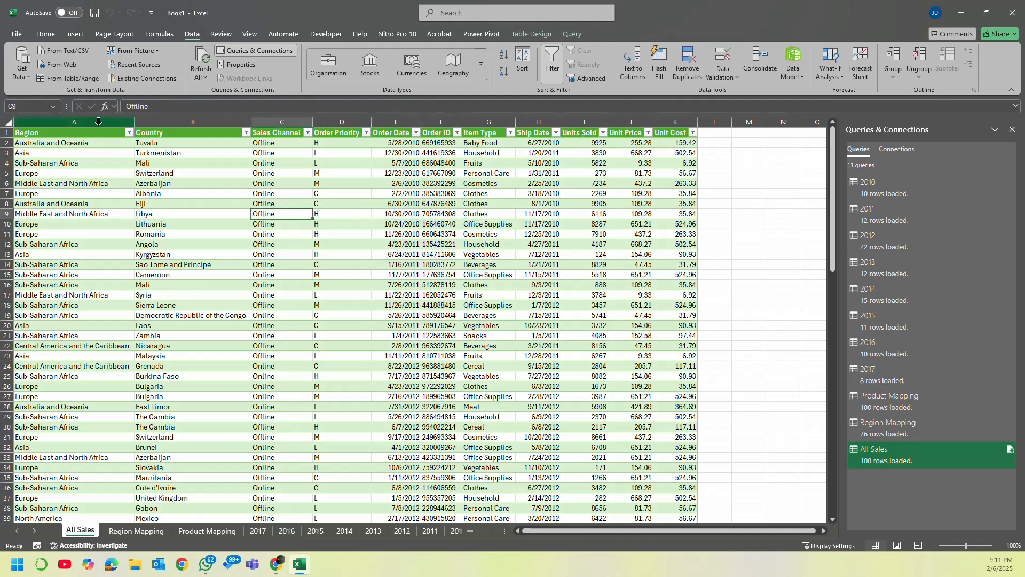
left_click(100, 137)
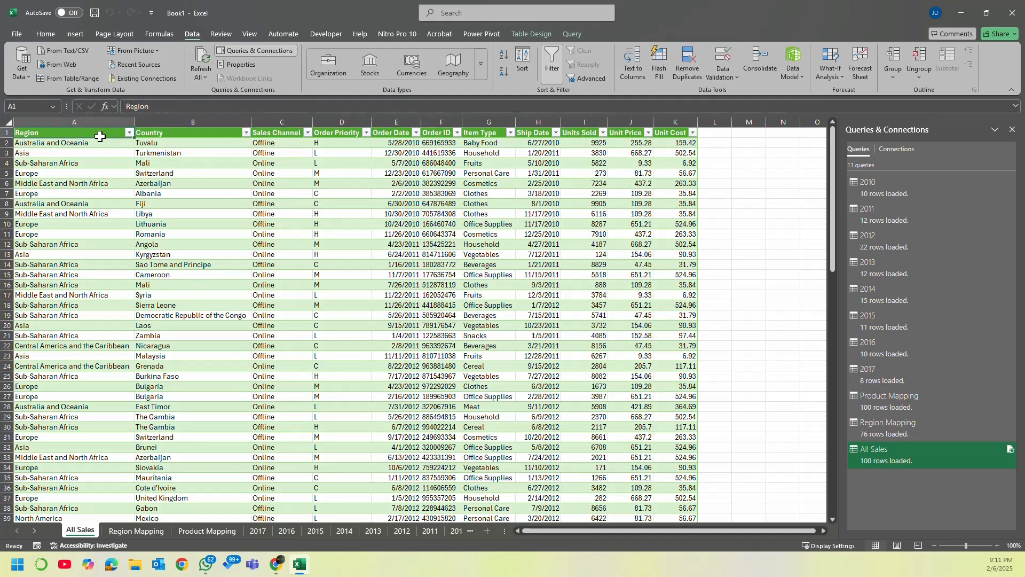
key("ctrl+shift+l")
left_click(427, 174)
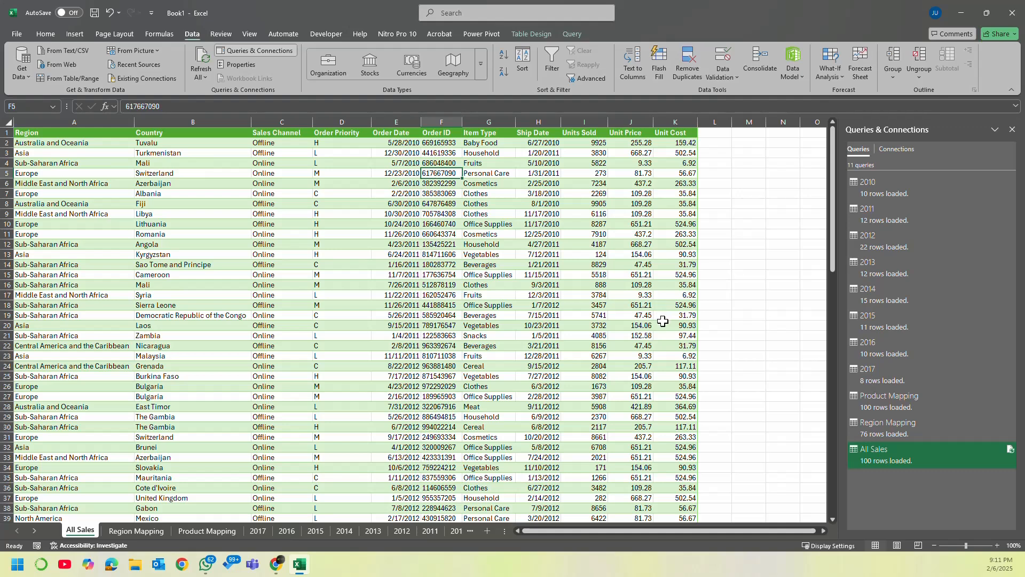
Step: Close the Queries & Connections pane beside the All Sales table
left_click(663, 323)
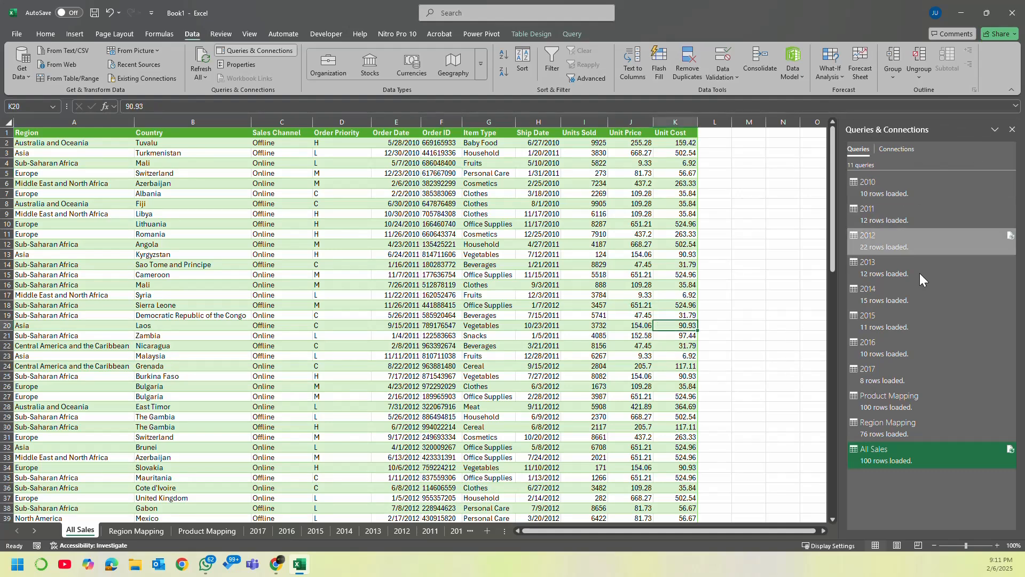
left_click(1010, 129)
left_click(451, 214)
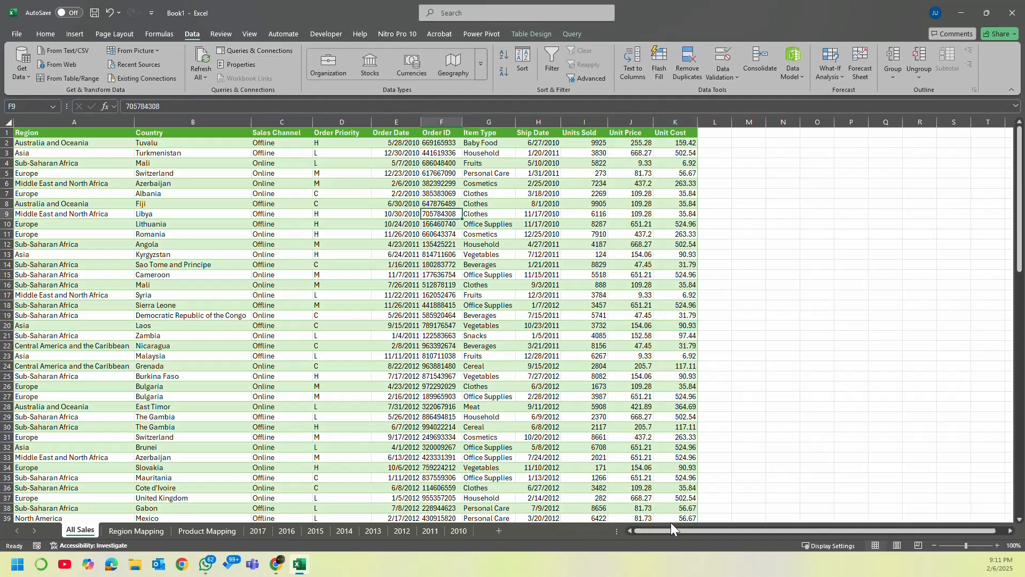
Step: Review the All Sales table down to its last row, and look over the Region Mapping, Product Mapping and 2017 sheets
left_click(208, 262)
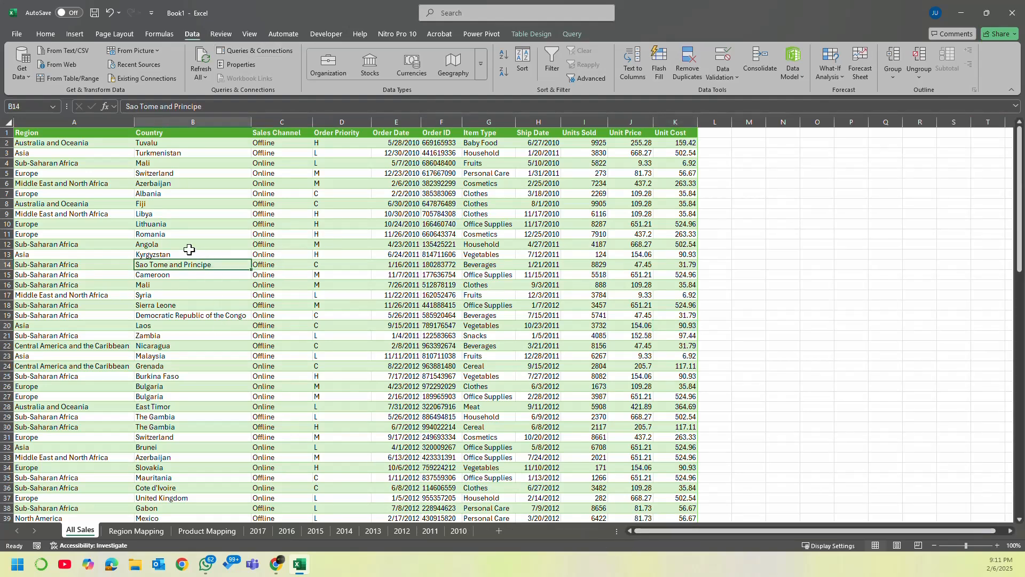
left_click(119, 165)
scroll(347, 427, "down", 13)
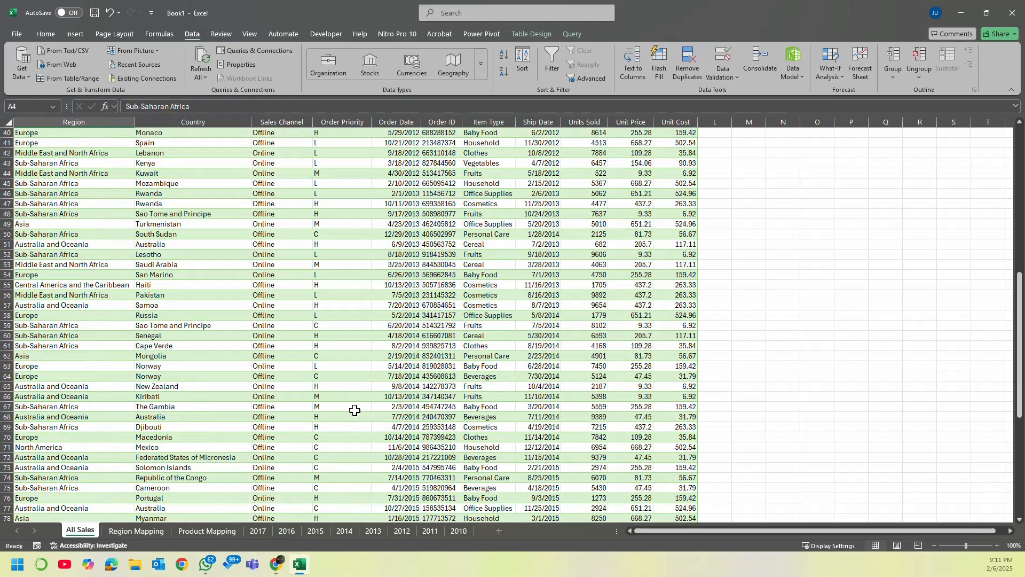
scroll(354, 410, "down", 13)
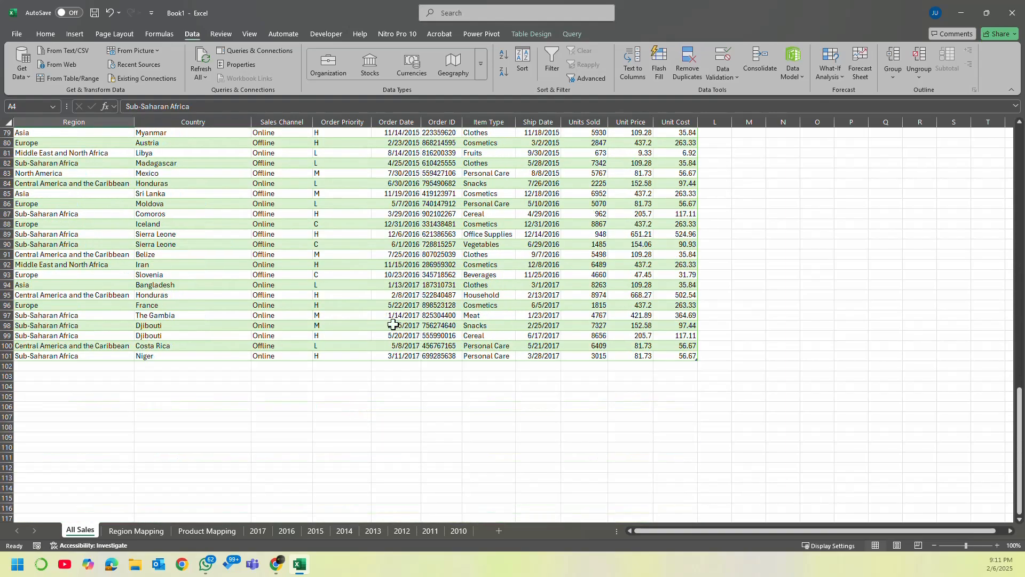
scroll(393, 324, "up", 20)
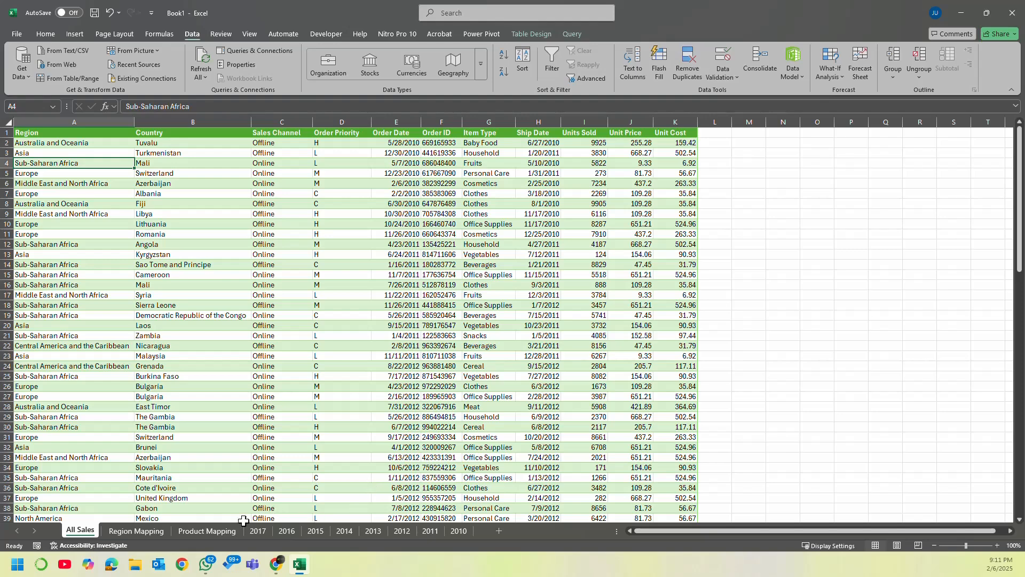
left_click(142, 529)
left_click(206, 530)
left_click(258, 530)
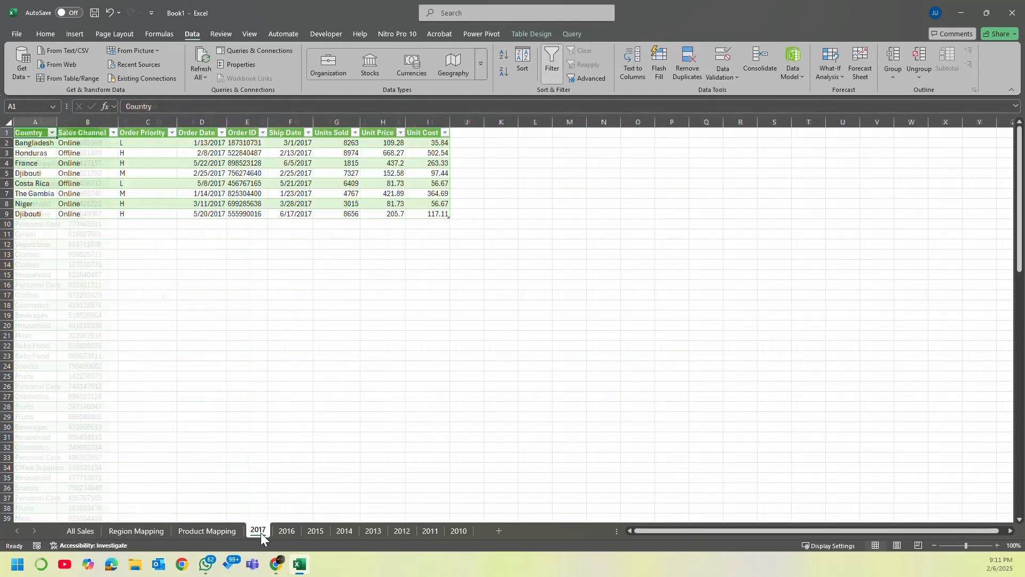
Step: Open the Sales Dataset_PowerQuery workbook, look over its yearly, Product Mapping and Region Mapping sheets, and return to All Sales in Book1
left_click(93, 530)
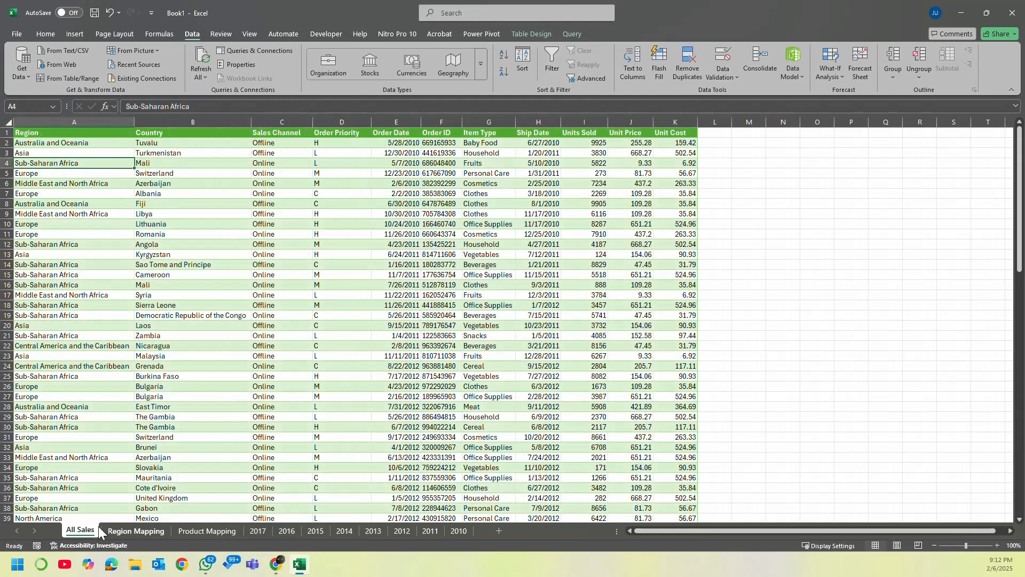
left_click(17, 33)
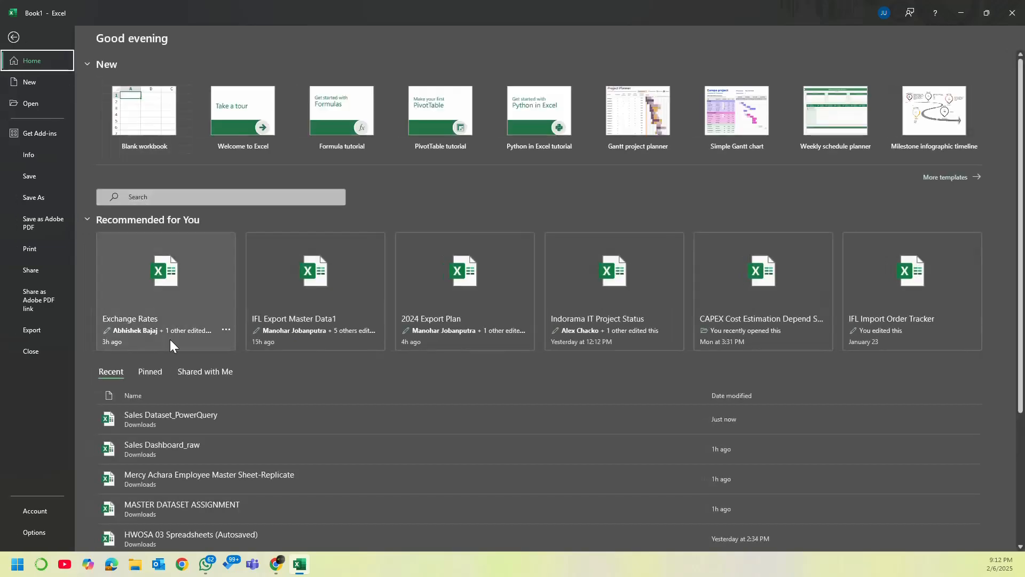
left_click(186, 424)
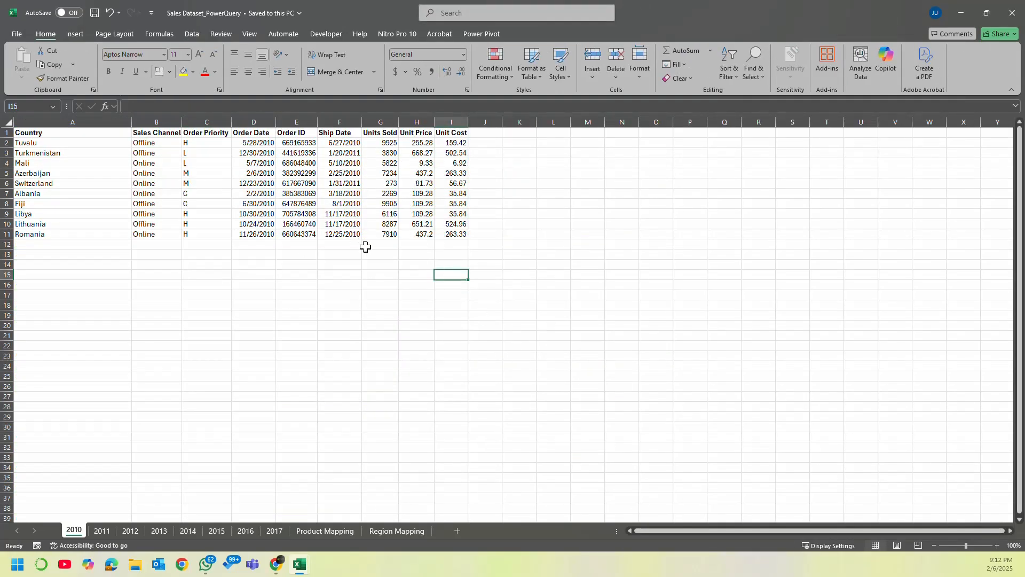
left_click(113, 532)
left_click(130, 531)
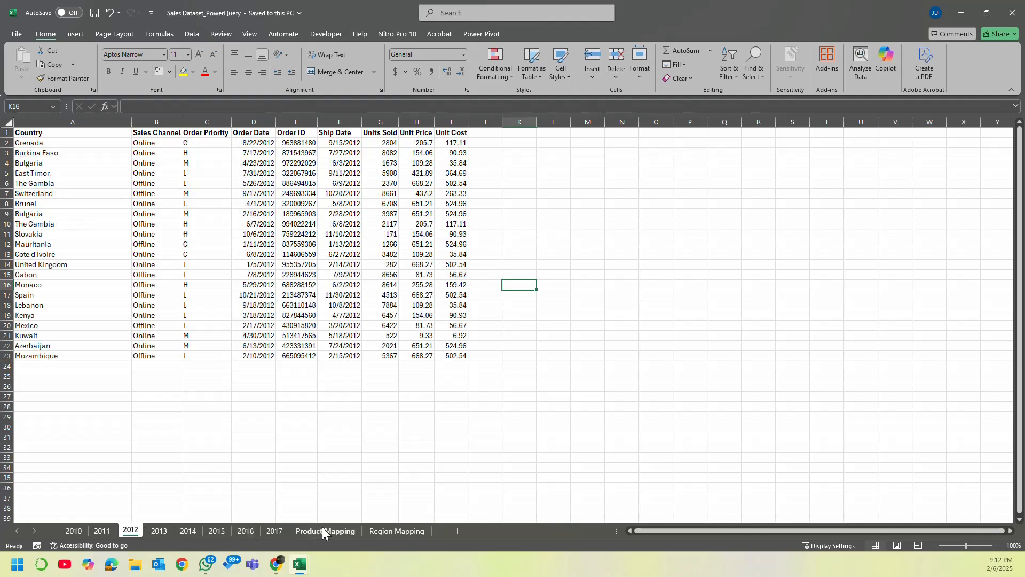
left_click(323, 528)
left_click(395, 530)
left_click(964, 14)
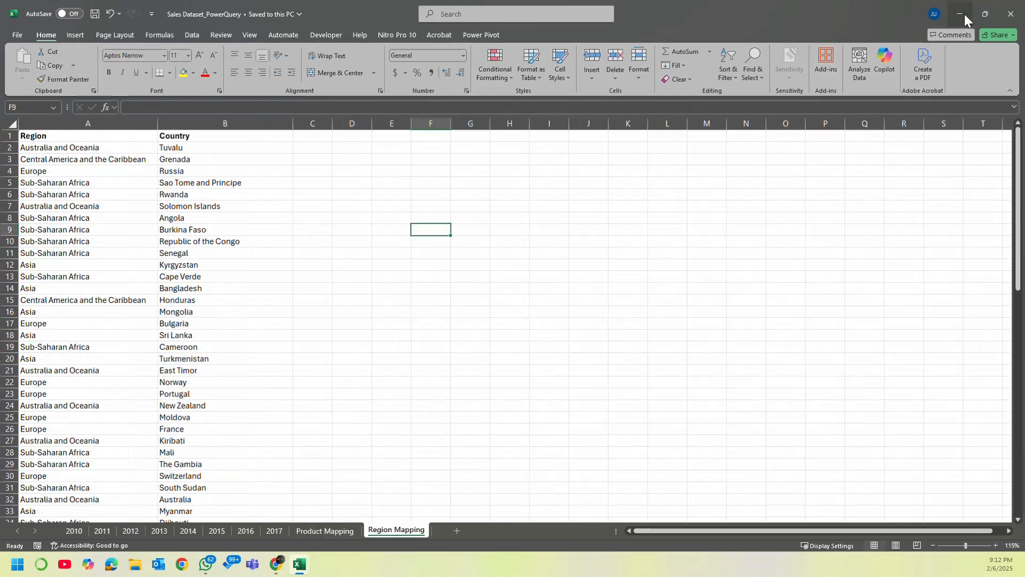
left_click(206, 164)
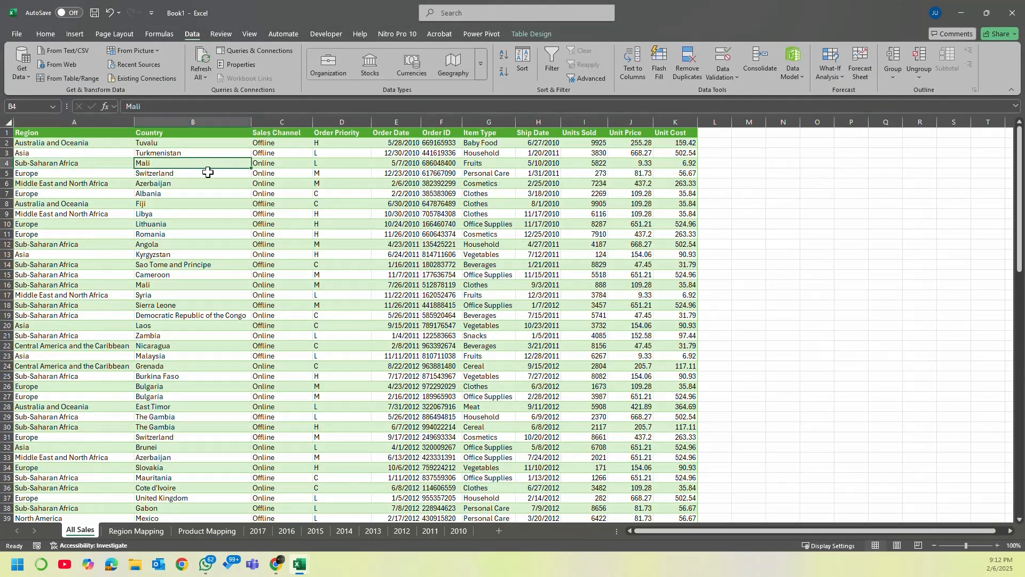
left_click(305, 244)
left_click(723, 224)
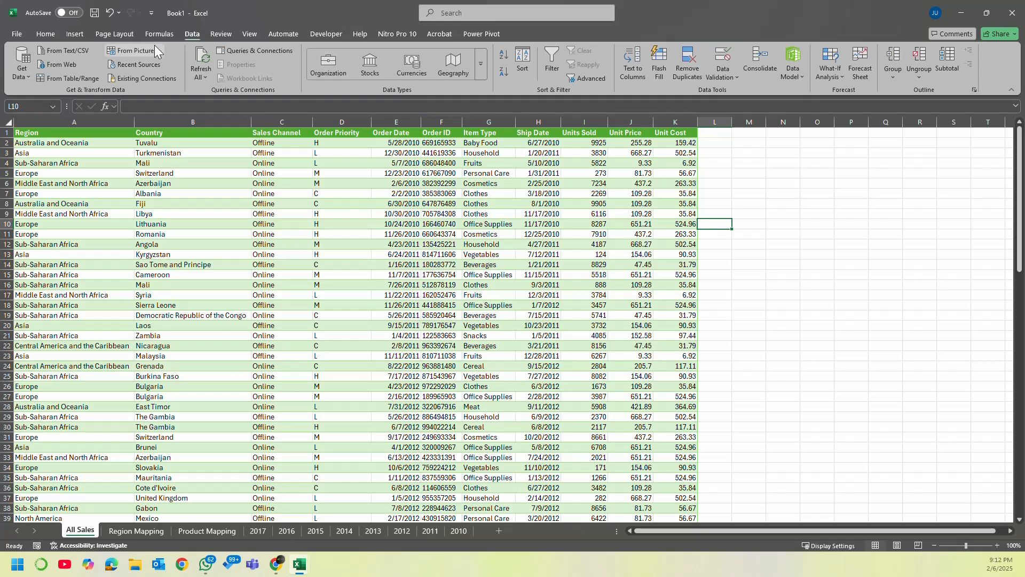
Step: Start a data import from the Excel workbook Sales Dataset_PowerQuery in the Downloads folder
left_click(21, 77)
mouse_move(82, 93)
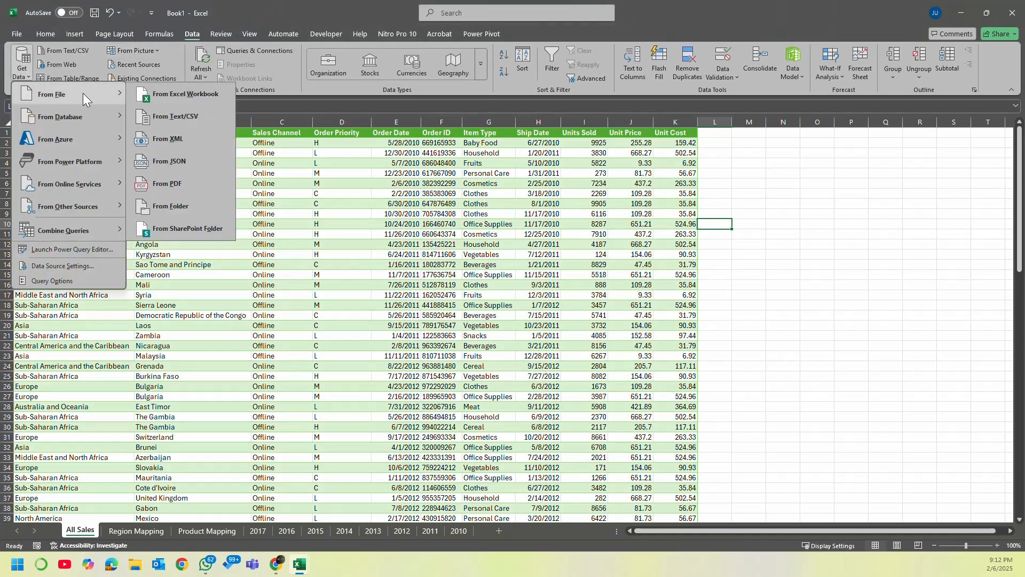
left_click(215, 93)
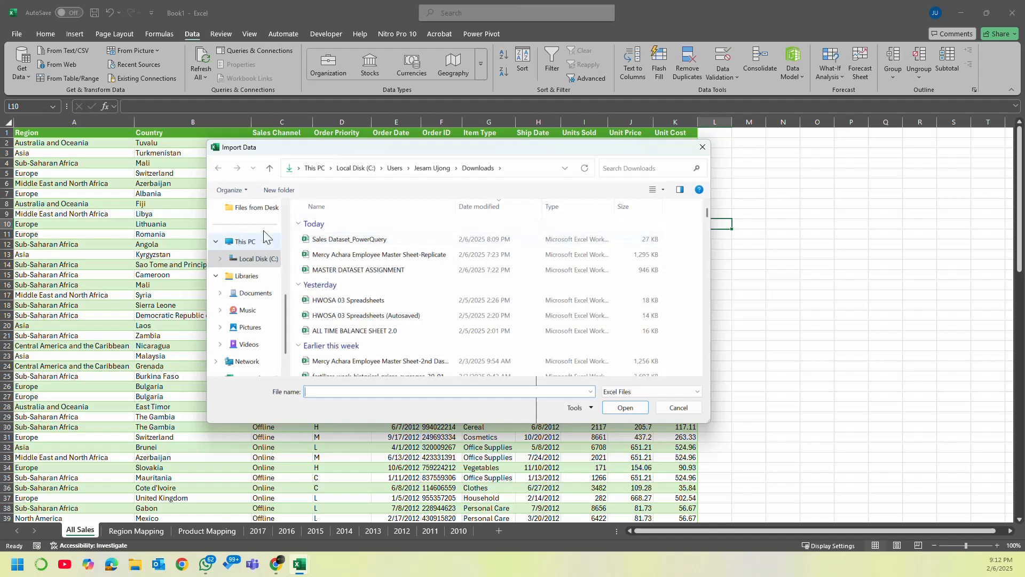
scroll(224, 277, "up", 5)
scroll(304, 294, "down", 2)
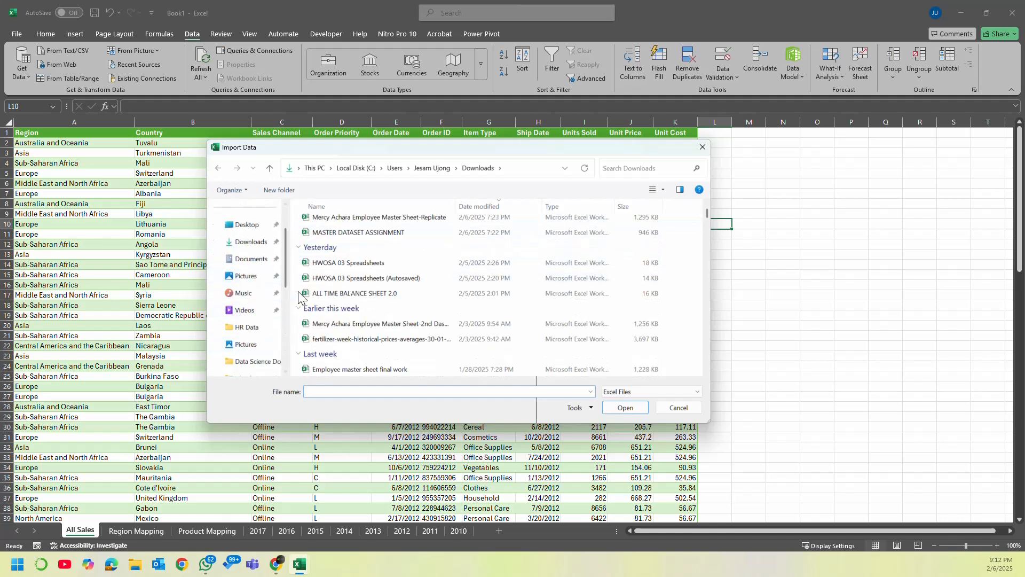
scroll(304, 296, "up", 2)
scroll(250, 290, "up", 2)
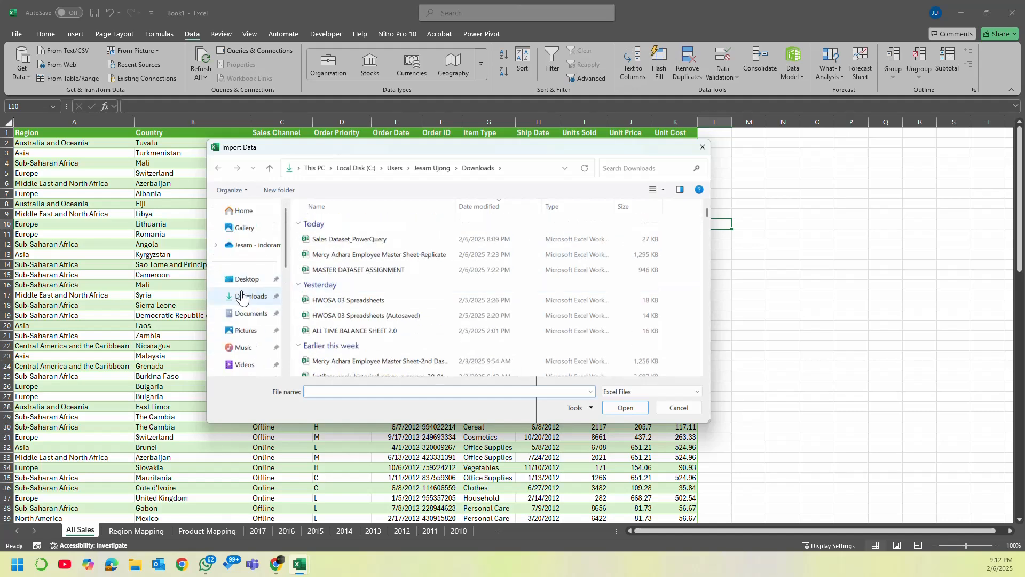
left_click(249, 296)
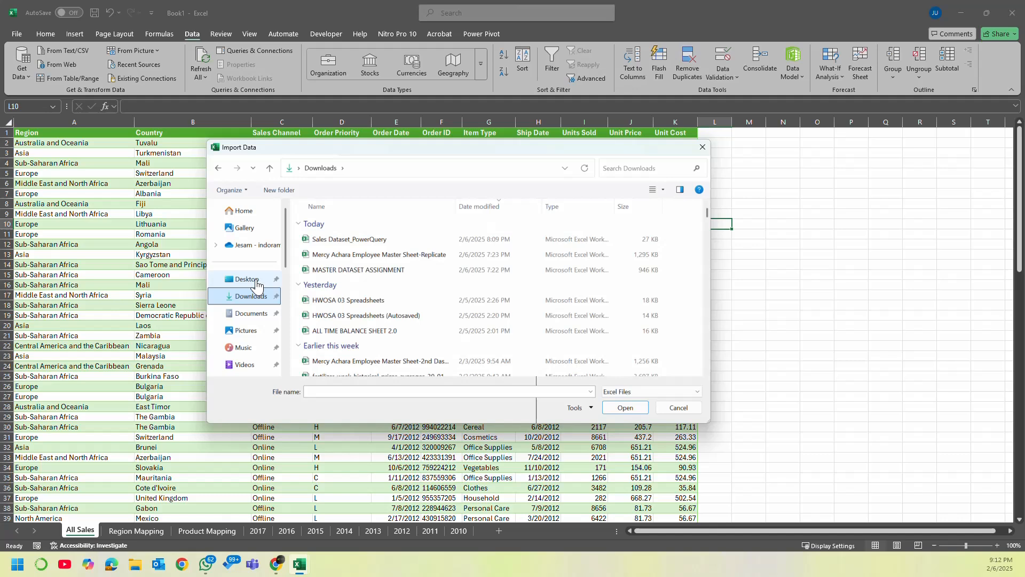
left_click(350, 238)
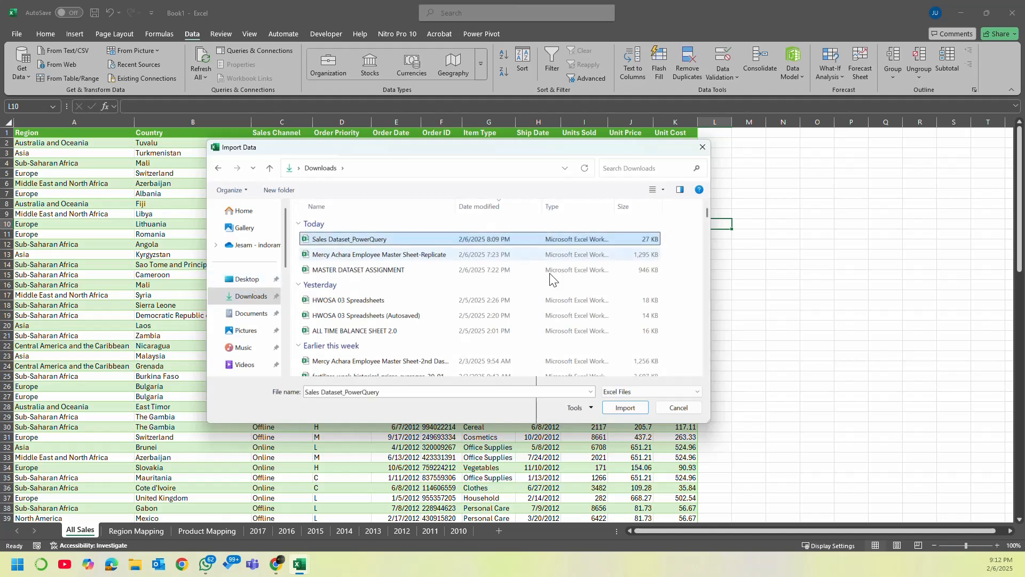
left_click(632, 408)
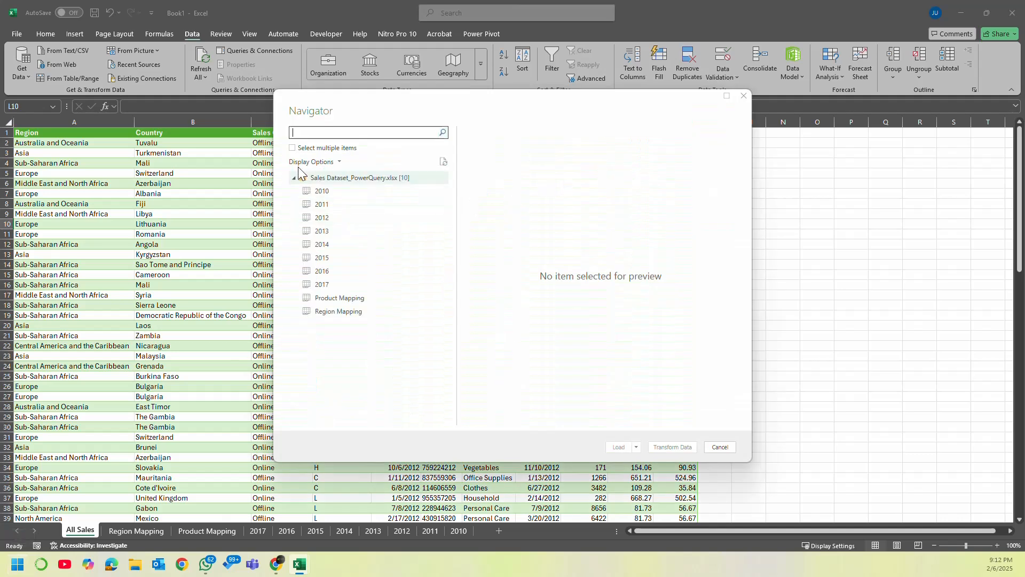
Step: Mark the sheets 2010 through 2017, Product Mapping and Region Mapping for a multiple-item import, and cancel the import
left_click(293, 148)
left_click(306, 190)
left_click(306, 204)
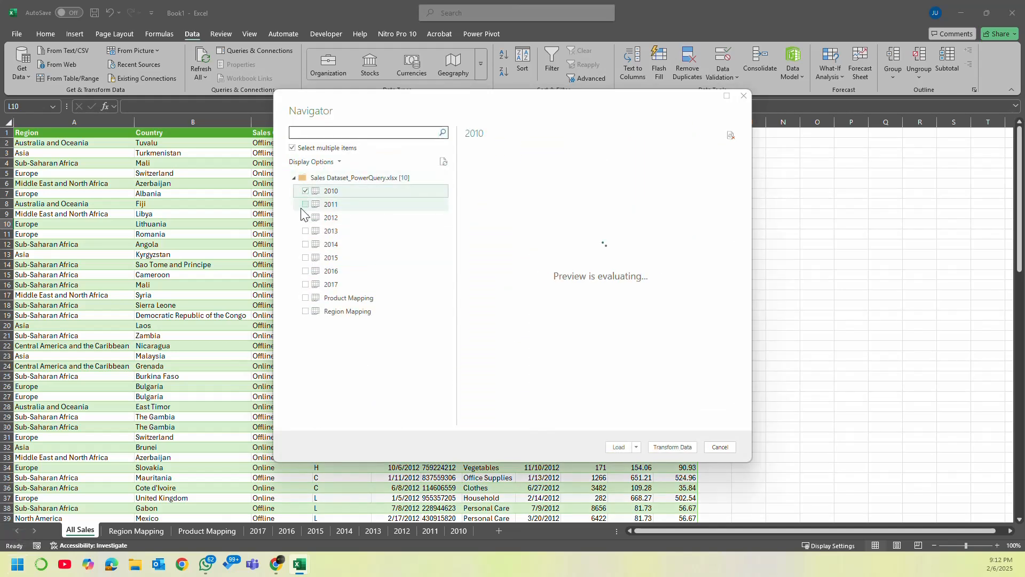
left_click(305, 218)
left_click(305, 231)
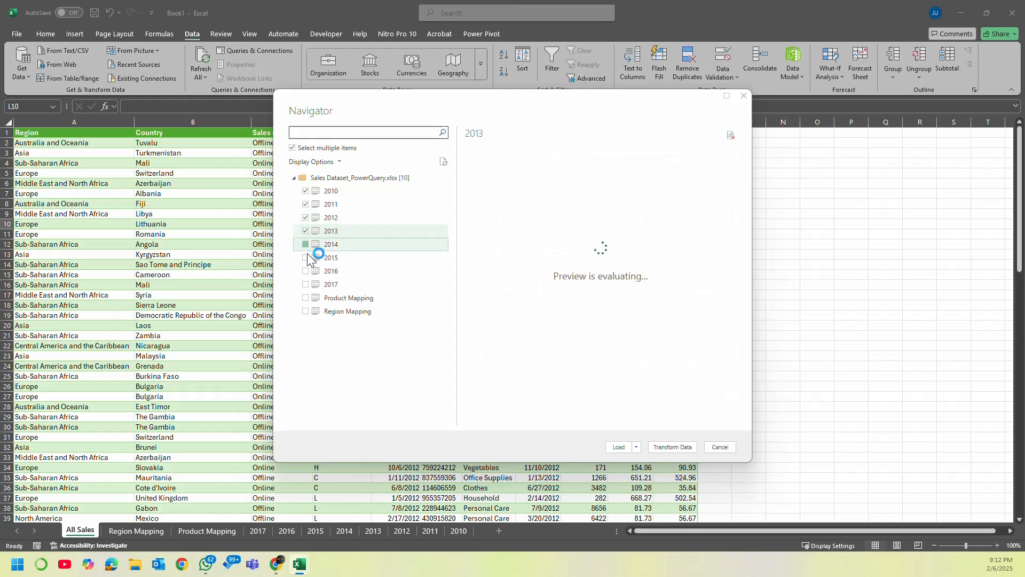
left_click(305, 244)
left_click(305, 257)
left_click(307, 276)
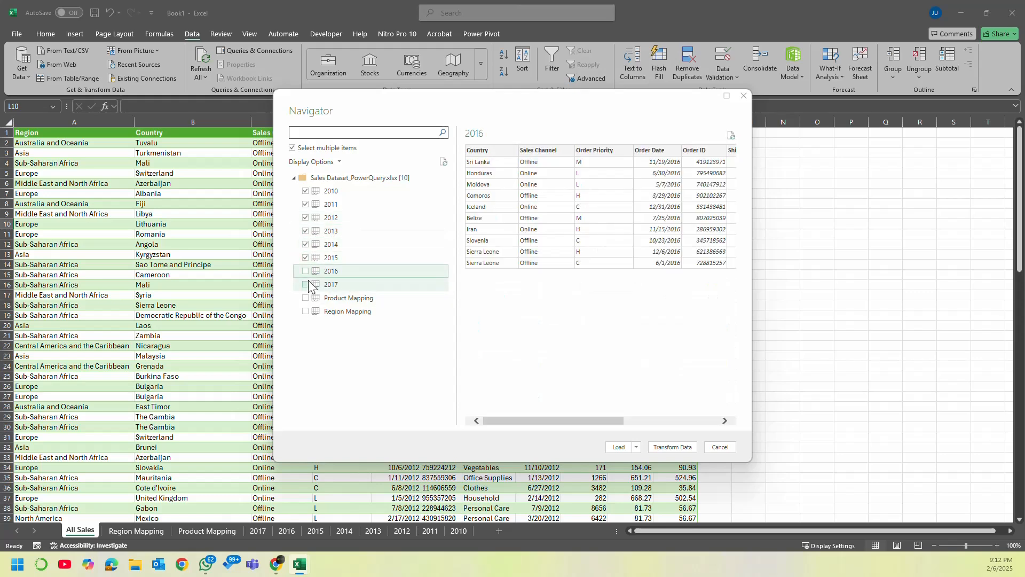
left_click(306, 272)
left_click(304, 283)
left_click(304, 297)
left_click(306, 312)
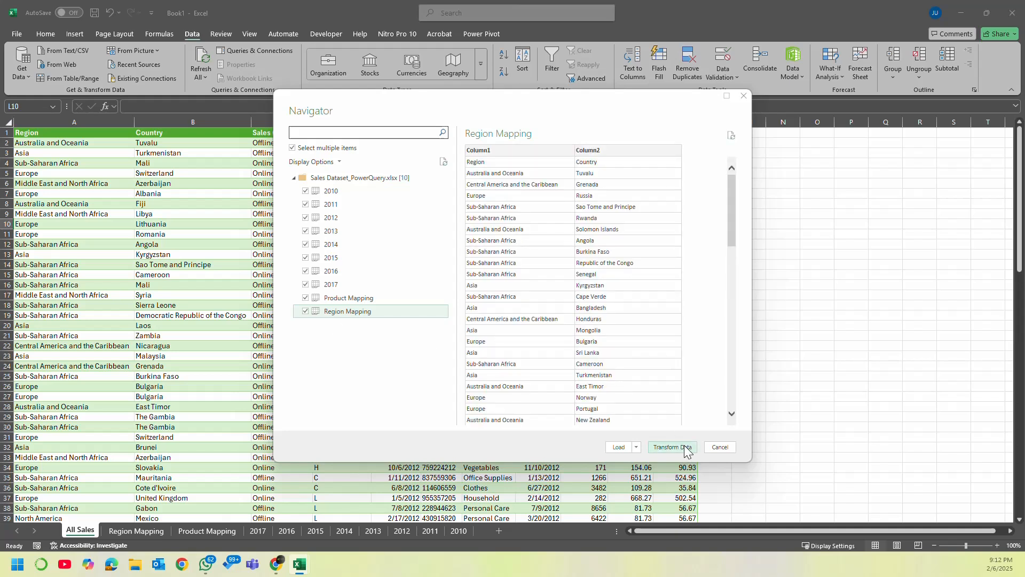
left_click(728, 447)
Step: Look through the combined rows of the All Sales table and return to its header
left_click(650, 212)
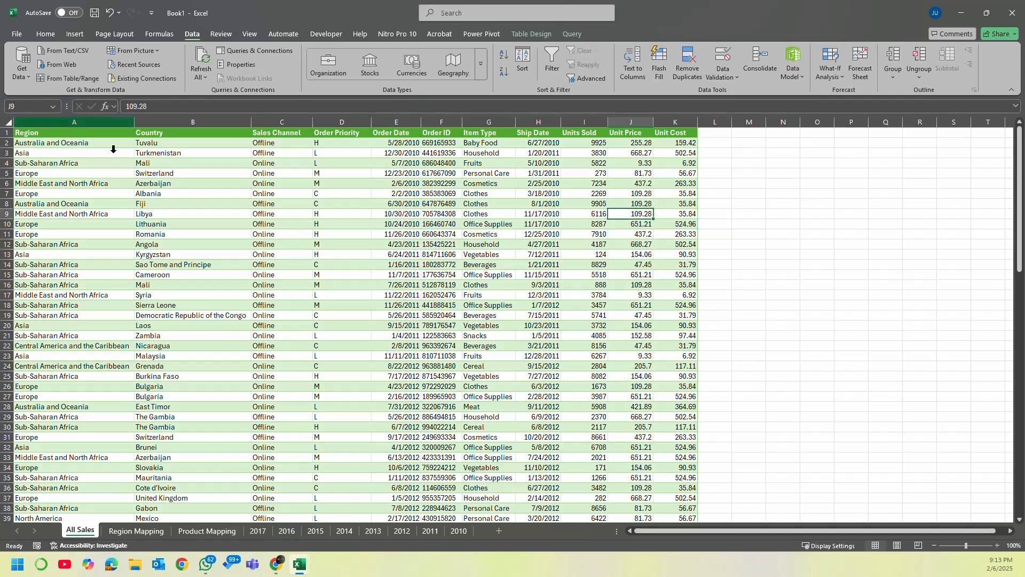
left_click(156, 174)
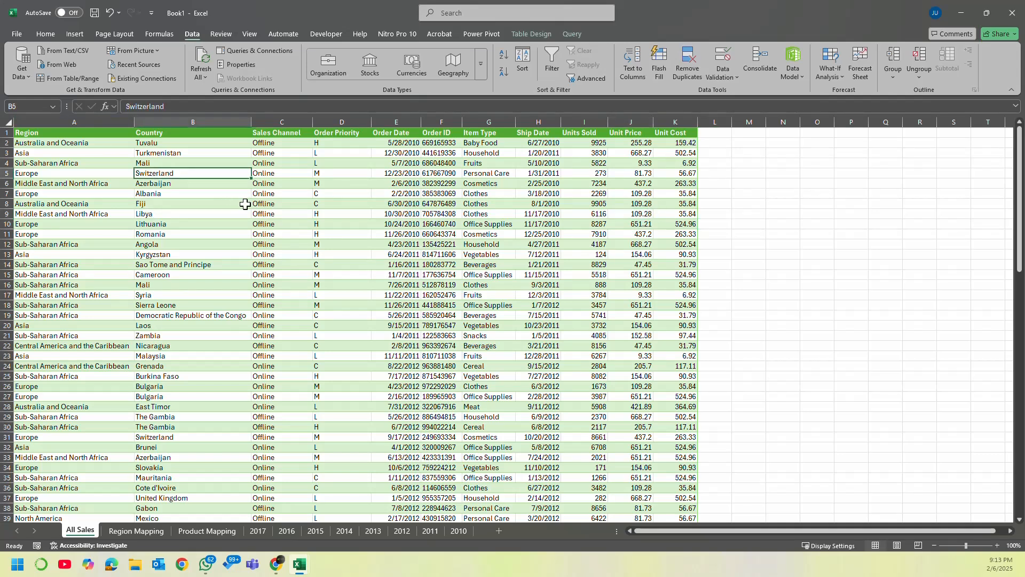
left_click(47, 33)
left_click(258, 273)
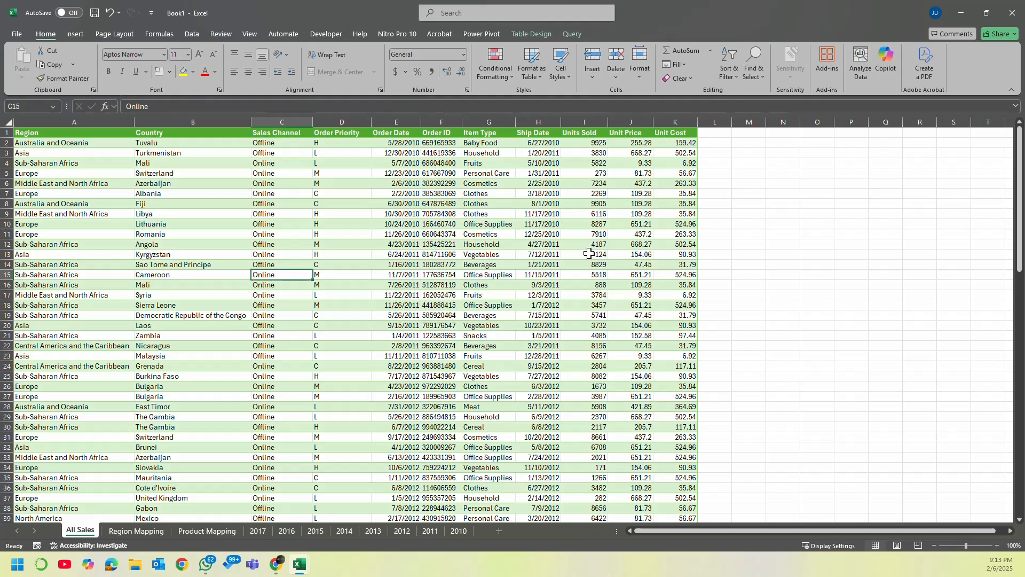
scroll(589, 253, "down", 8)
scroll(549, 222, "up", 8)
Step: Turn on the All Sales table's filter buttons and examine the years offered by the Order Date filter
left_click(403, 134)
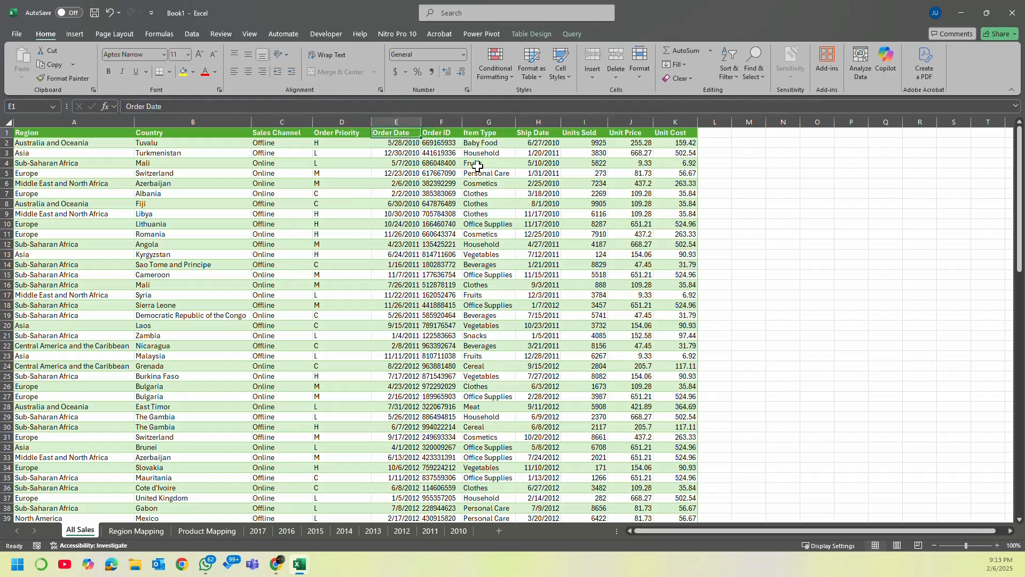
key("ctrl+shift+l")
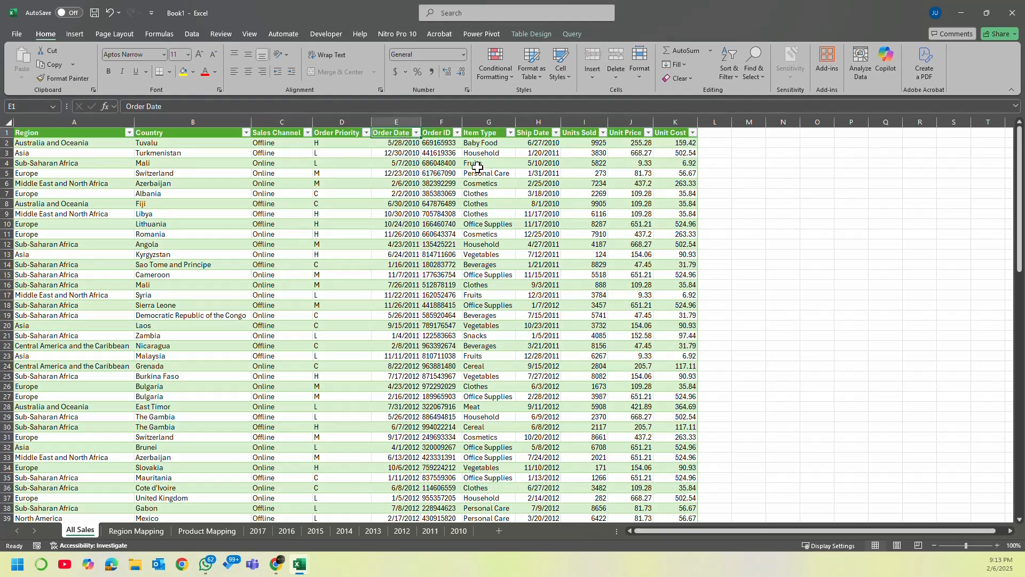
left_click(416, 133)
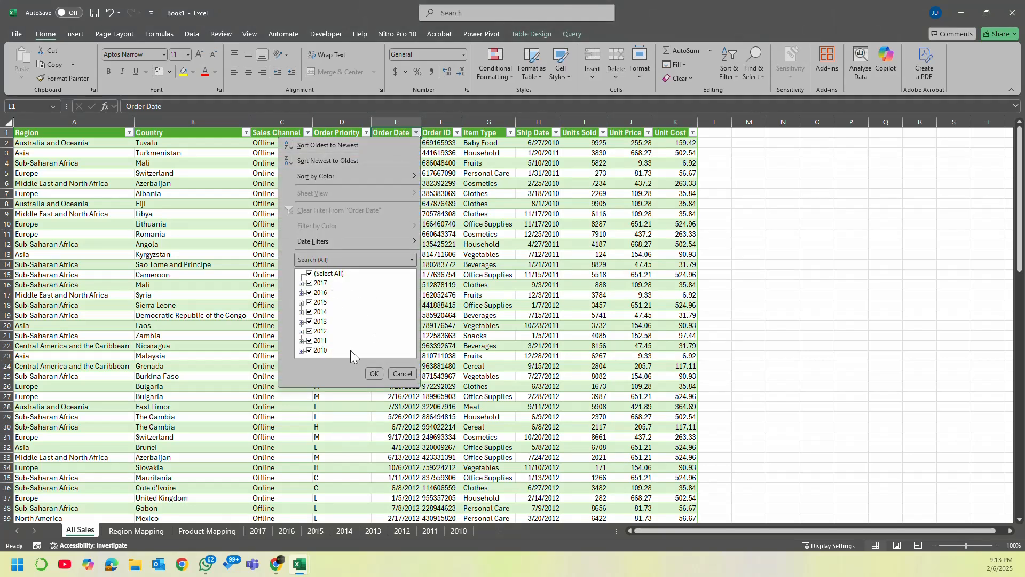
left_click(477, 250)
left_click_drag(409, 173, 408, 164)
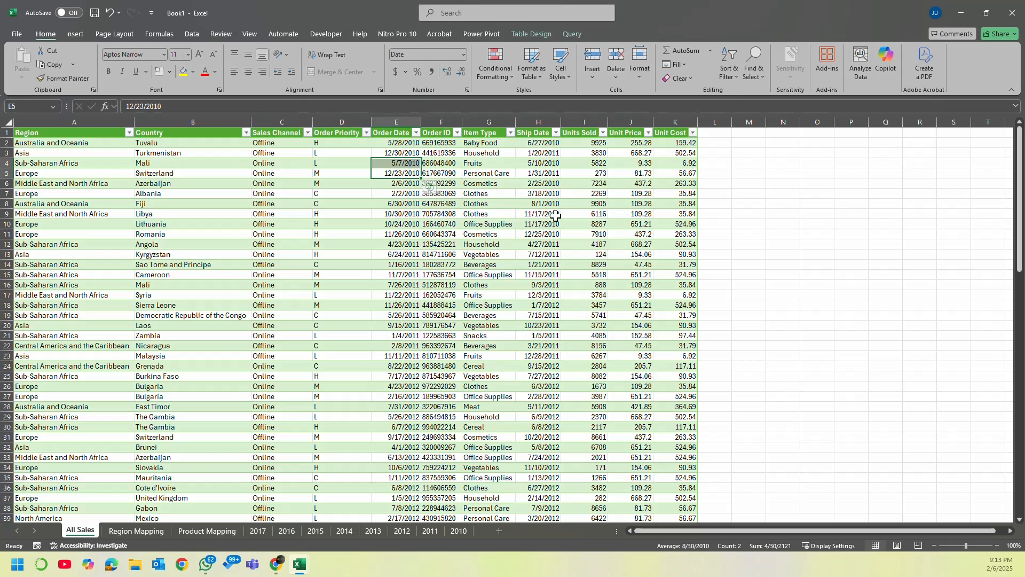
left_click(556, 215)
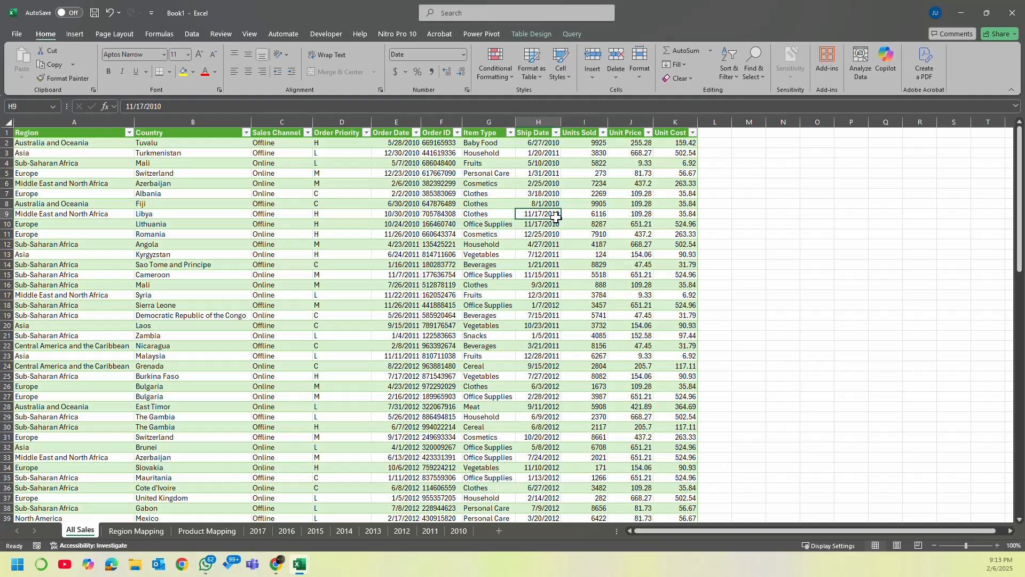
Step: Go over the Unit Cost, Unit Price and Units Sold headers and remove the filter buttons from the All Sales table
left_click(676, 133)
key("Left")
key("Left")
key("Left")
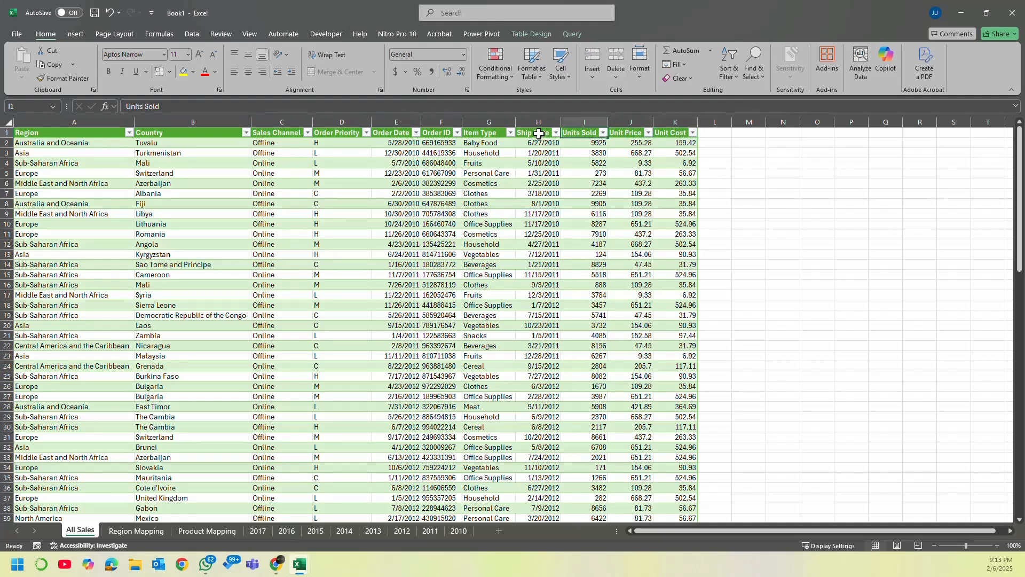
key("ctrl+shift+l")
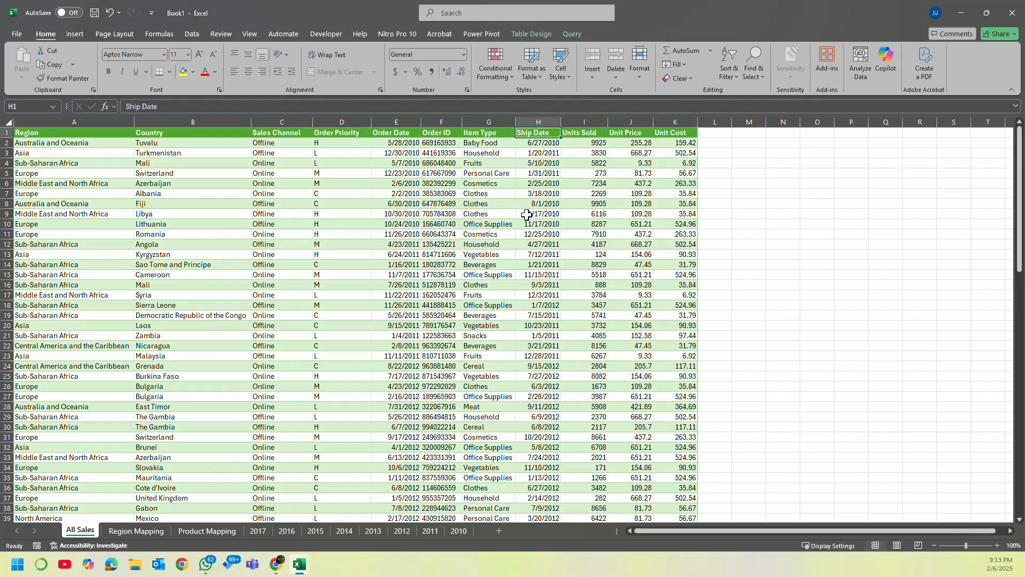
left_click(508, 201)
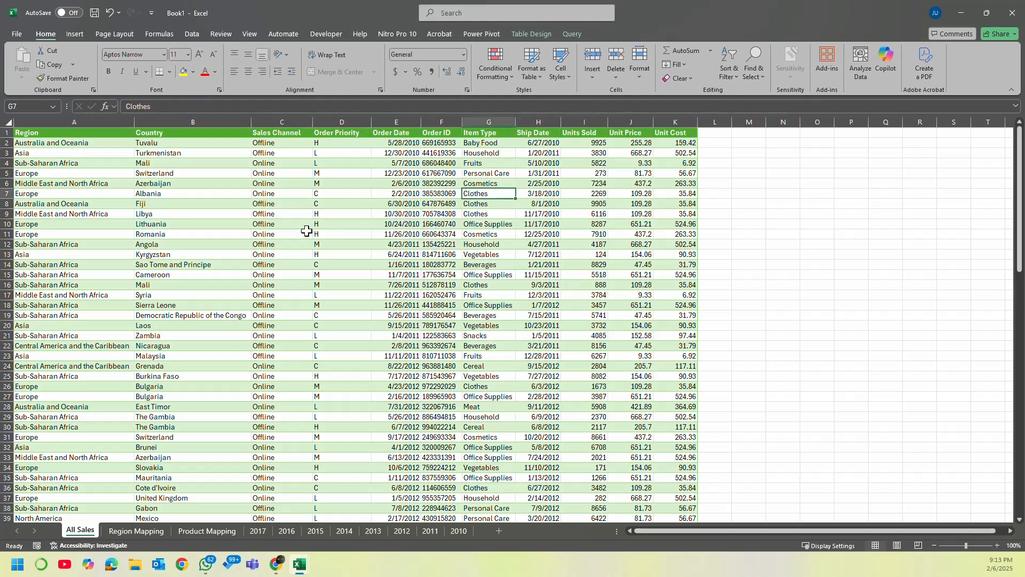
left_click(310, 228)
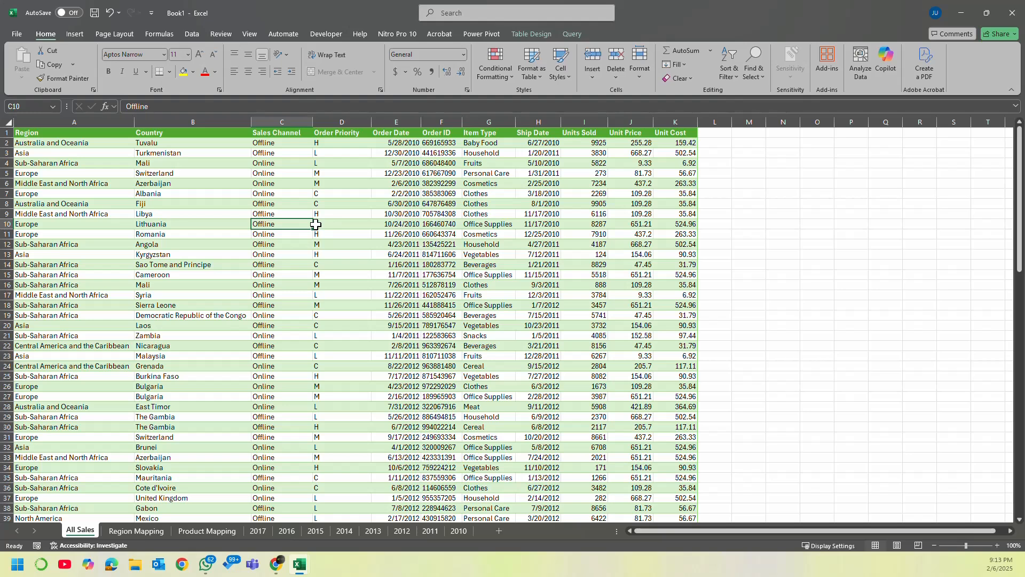
left_click(850, 234)
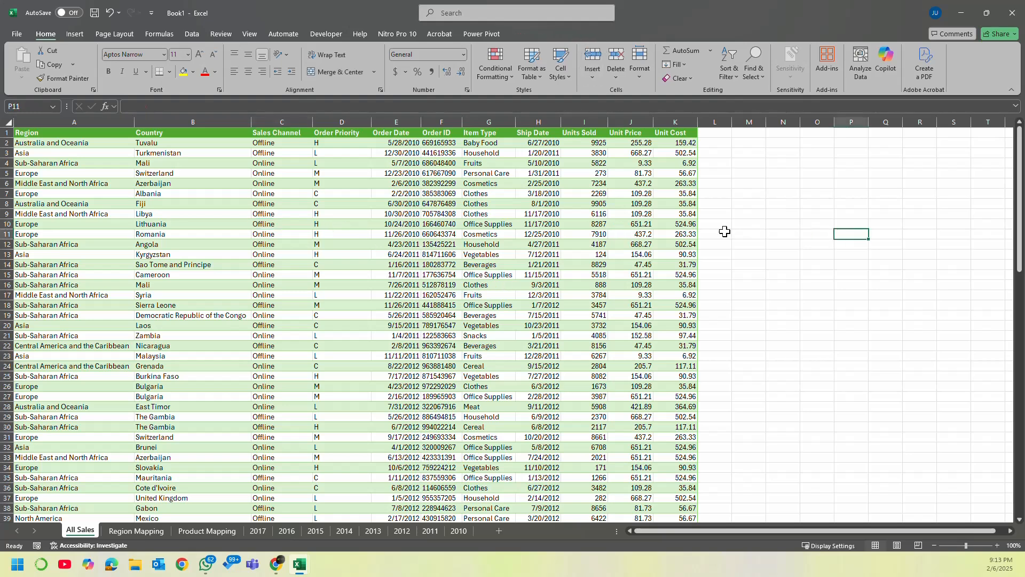
Step: Open the All Sales query in the Power Query Editor to view its applied steps, and close the editor without changes
left_click(685, 234)
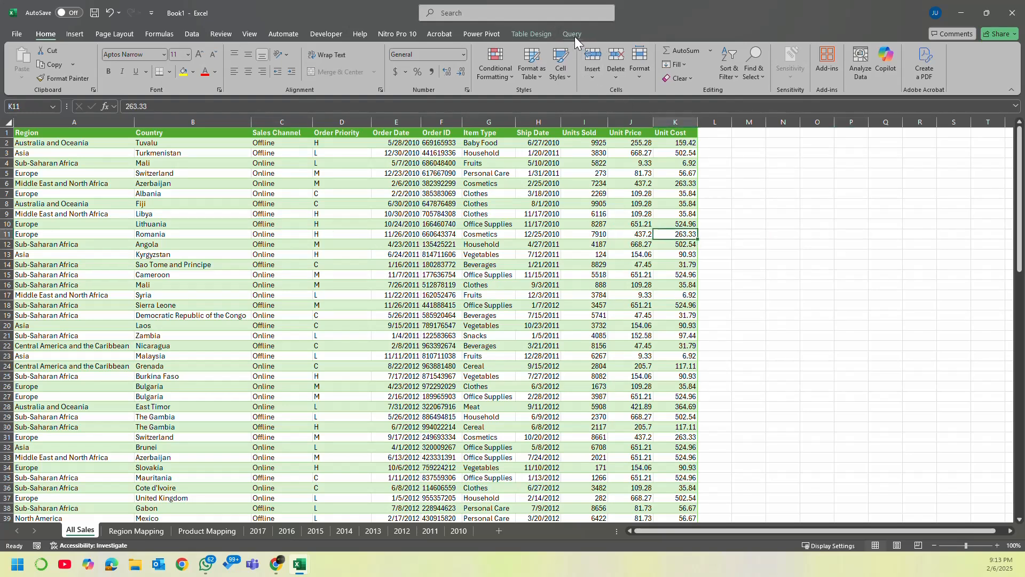
left_click(572, 33)
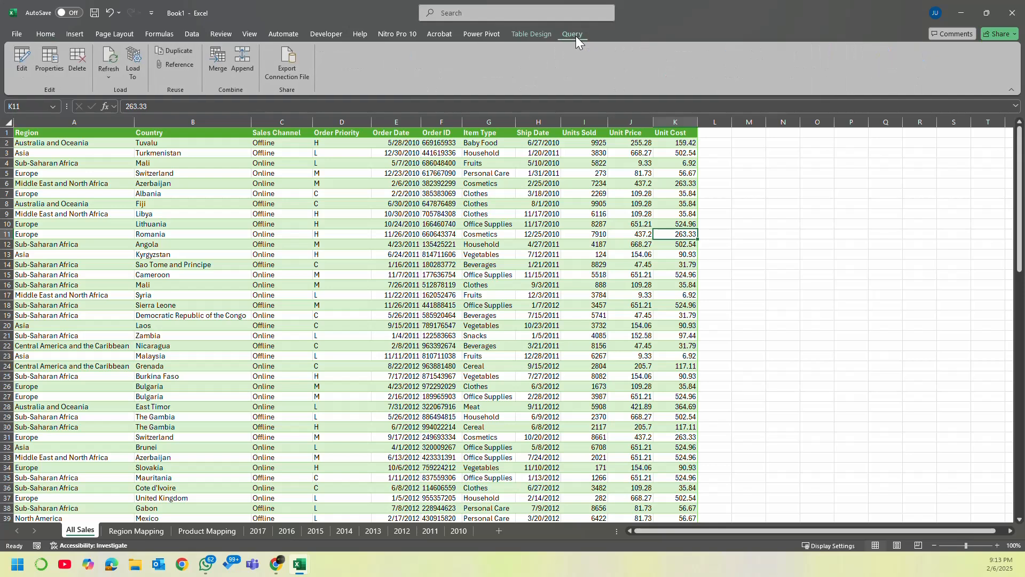
left_click(23, 63)
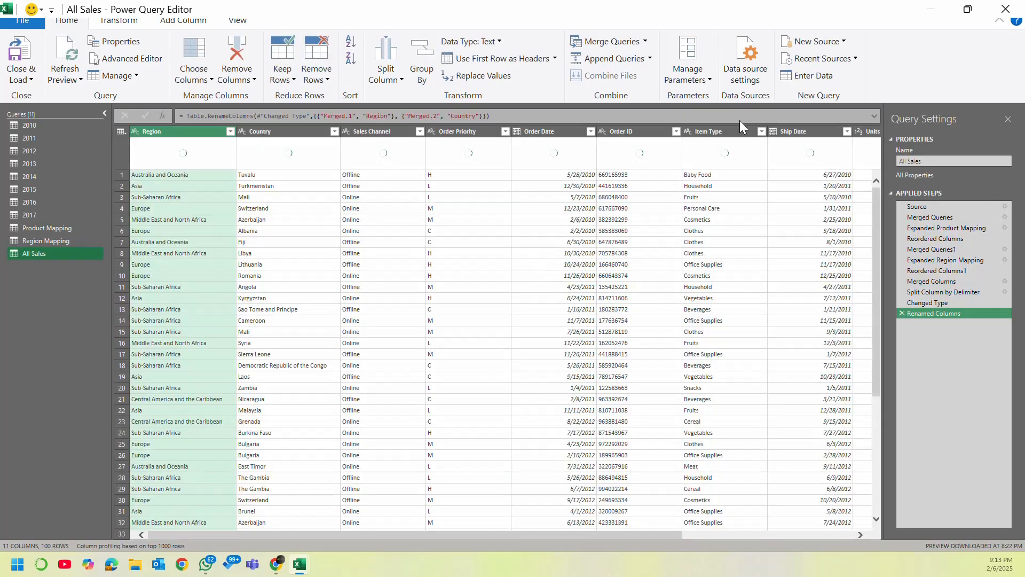
left_click(1005, 9)
left_click(774, 324)
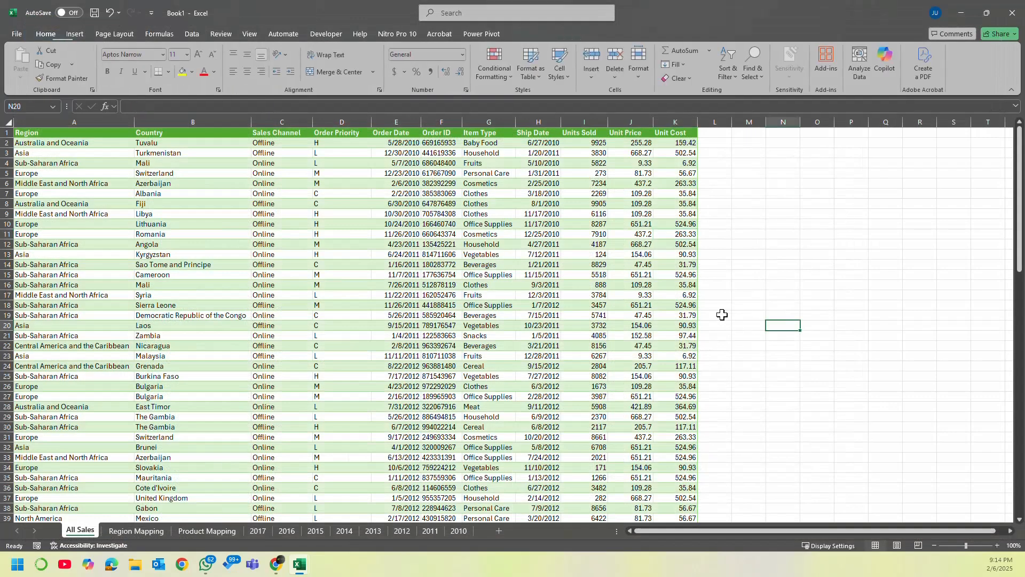
left_click(658, 287)
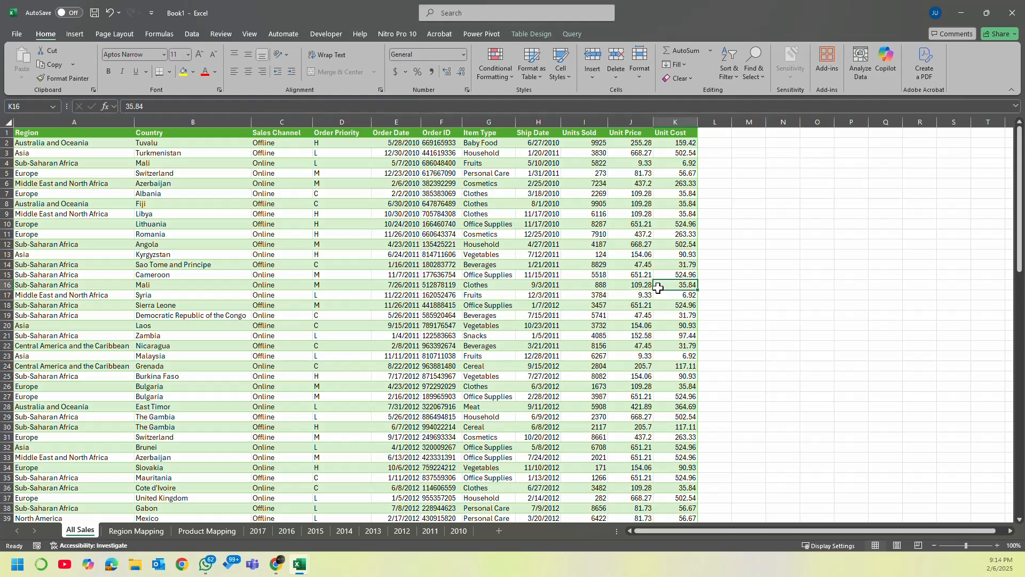
left_click(492, 226)
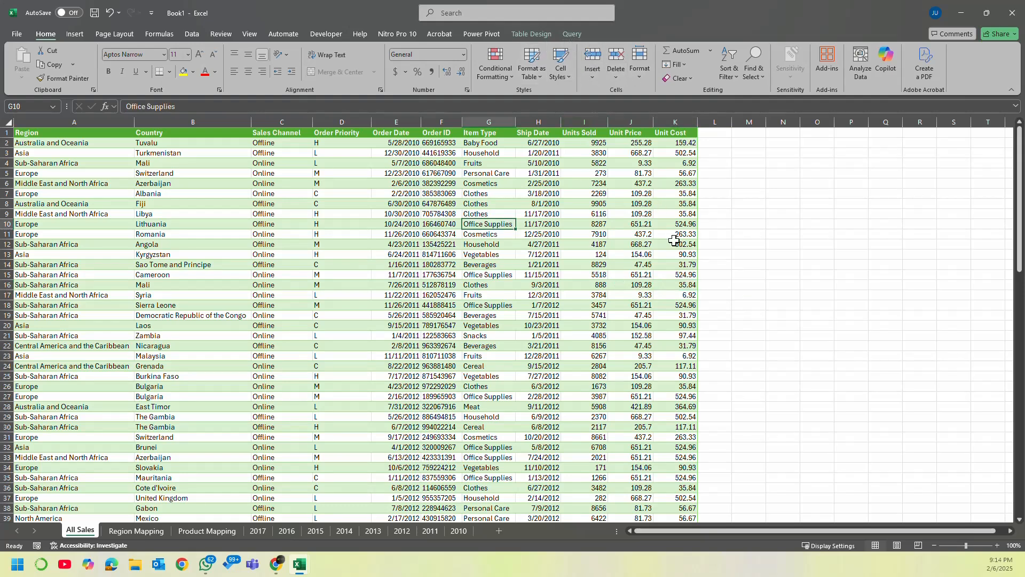
left_click(833, 238)
left_click(603, 244)
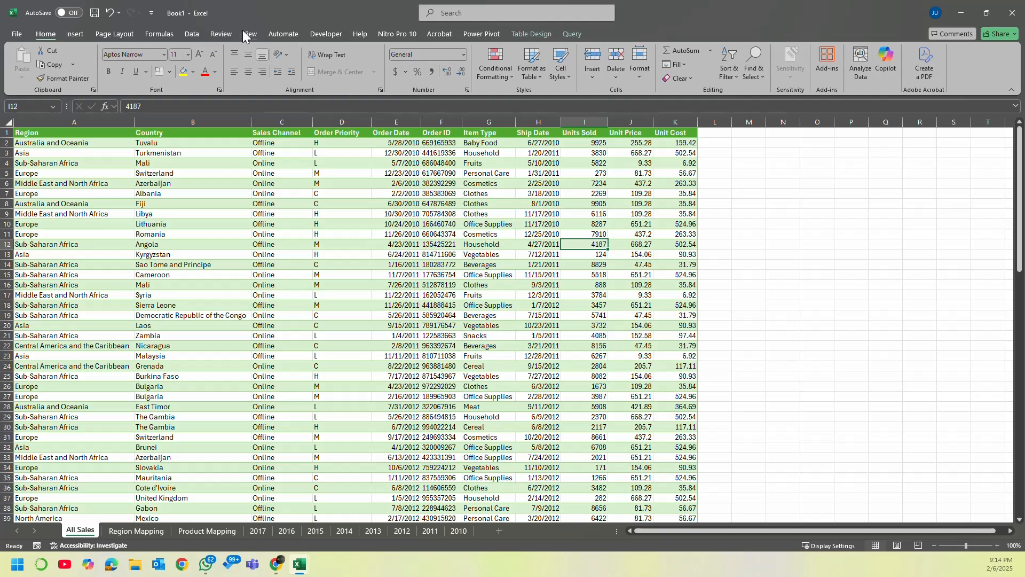
Step: Open the All Sales query for editing in the Power Query Editor
left_click(195, 34)
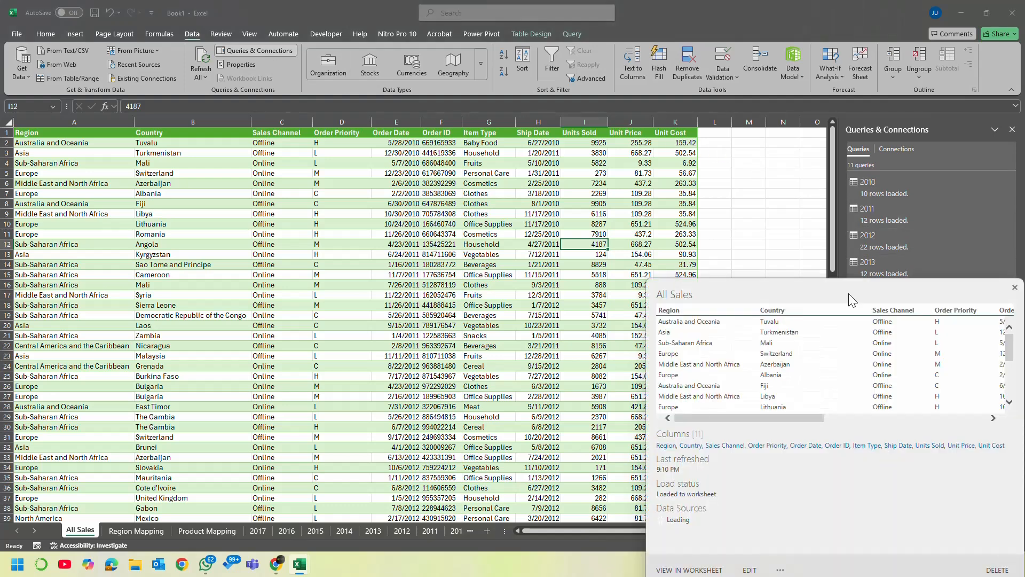
left_click(886, 455)
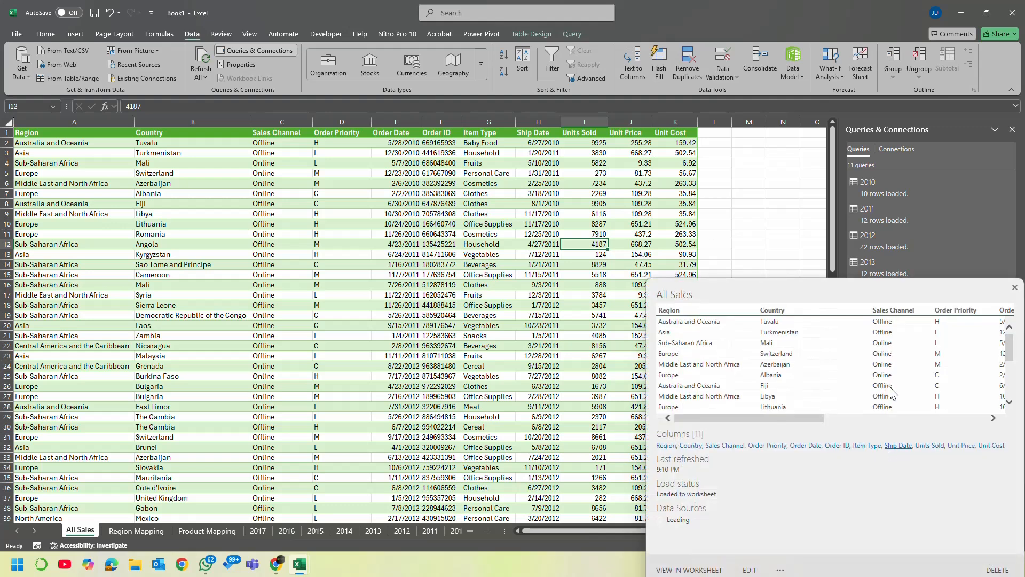
right_click(907, 464)
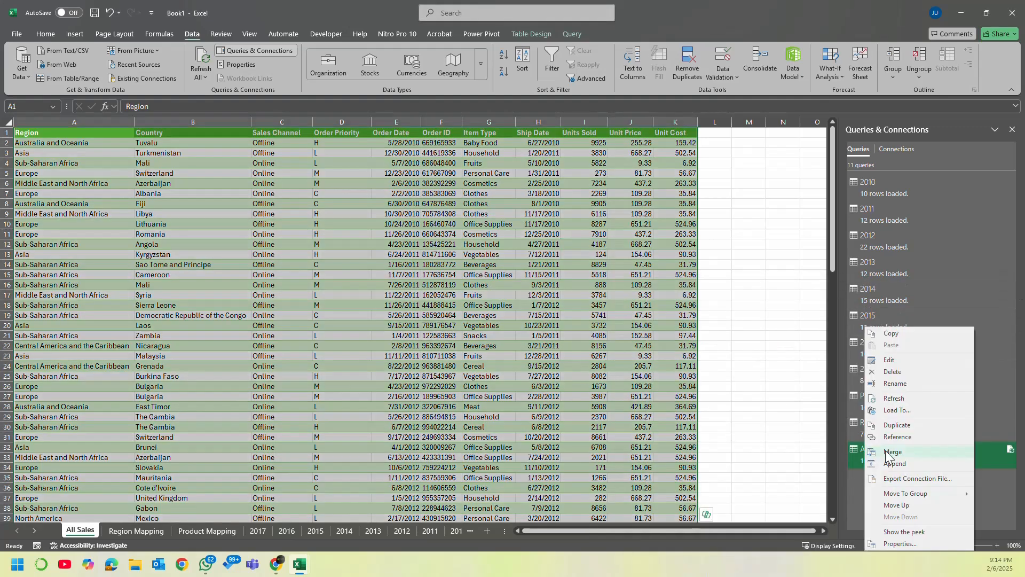
left_click(906, 360)
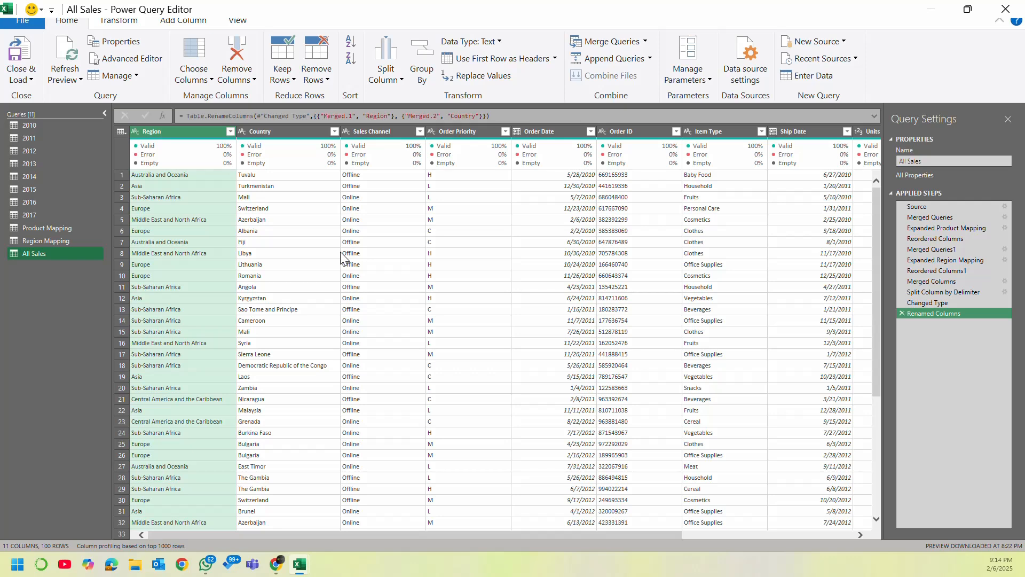
Step: Examine the Units Sold, Unit Price and Unit Cost columns of the All Sales query
left_click_drag(337, 533, 664, 513)
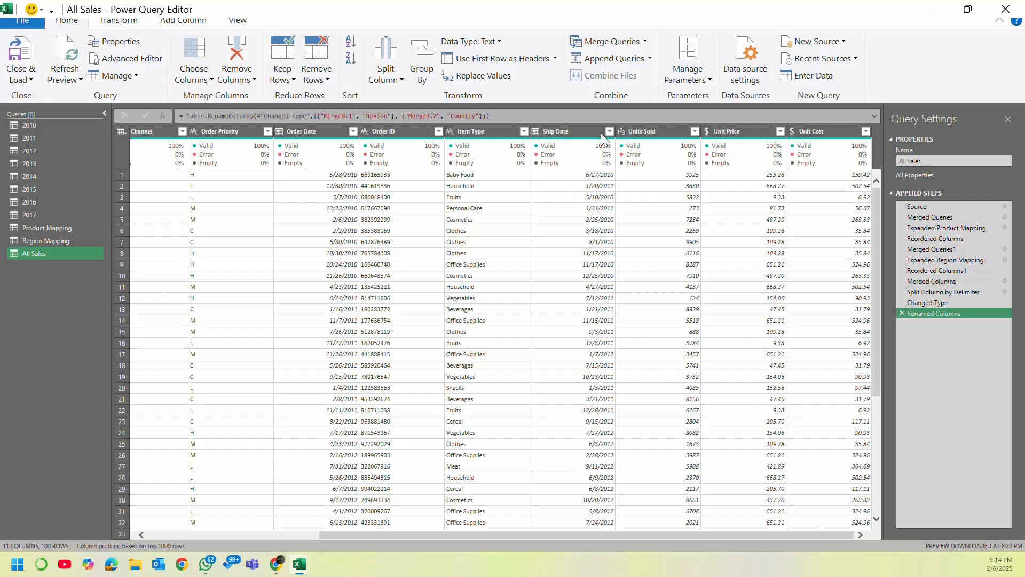
left_click(656, 131)
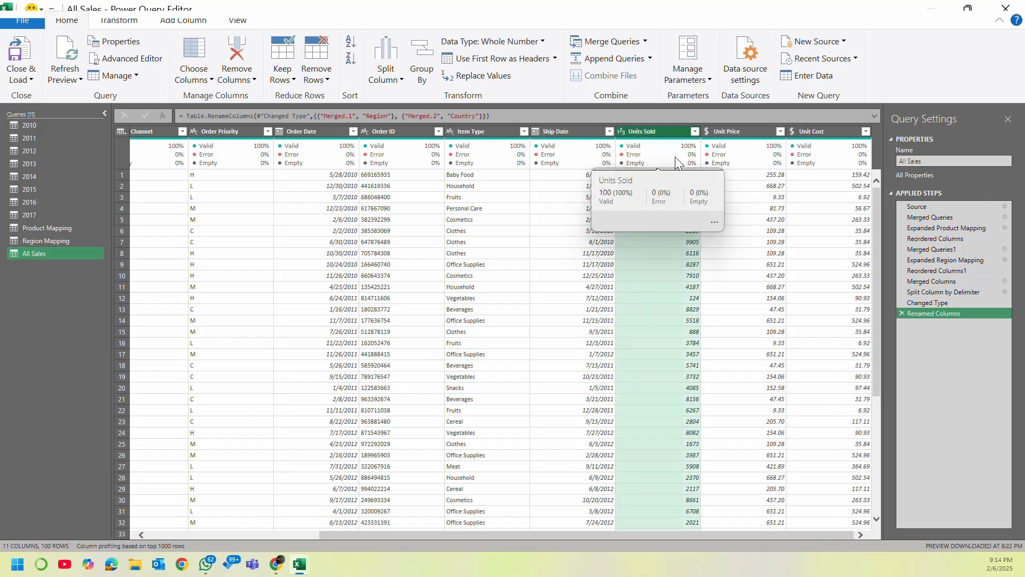
left_click(753, 133)
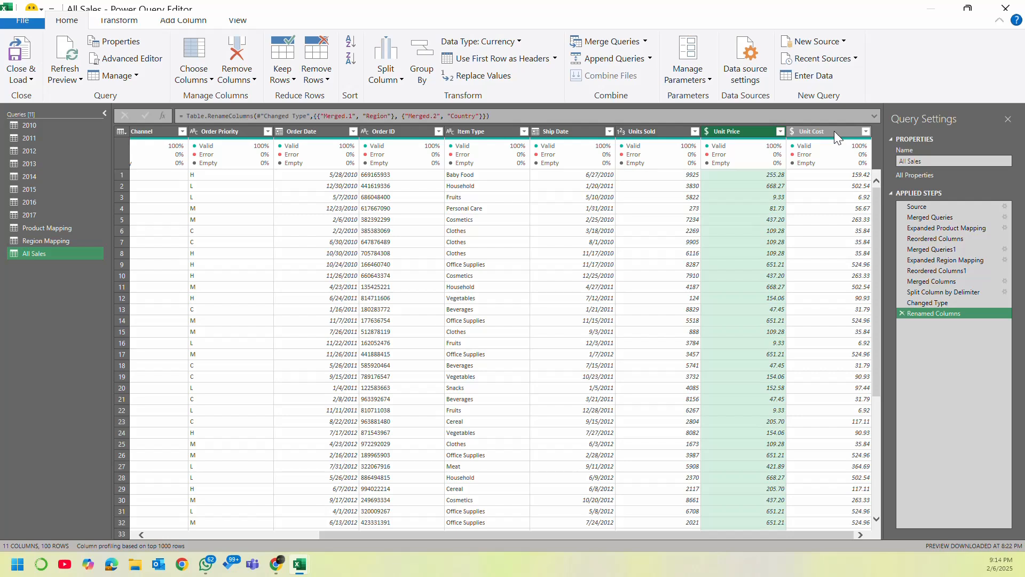
left_click(665, 126)
left_click(735, 130)
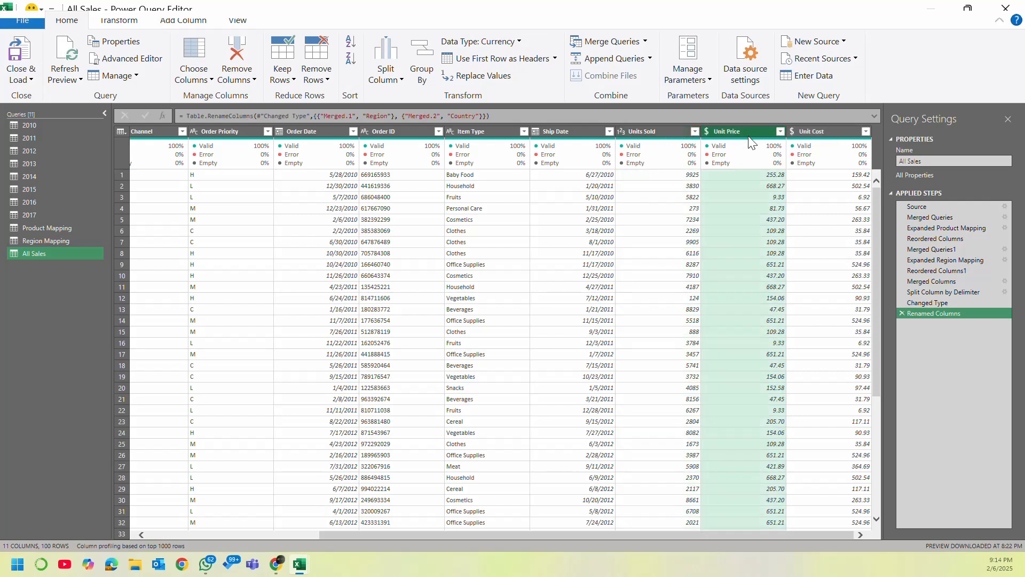
left_click(827, 130)
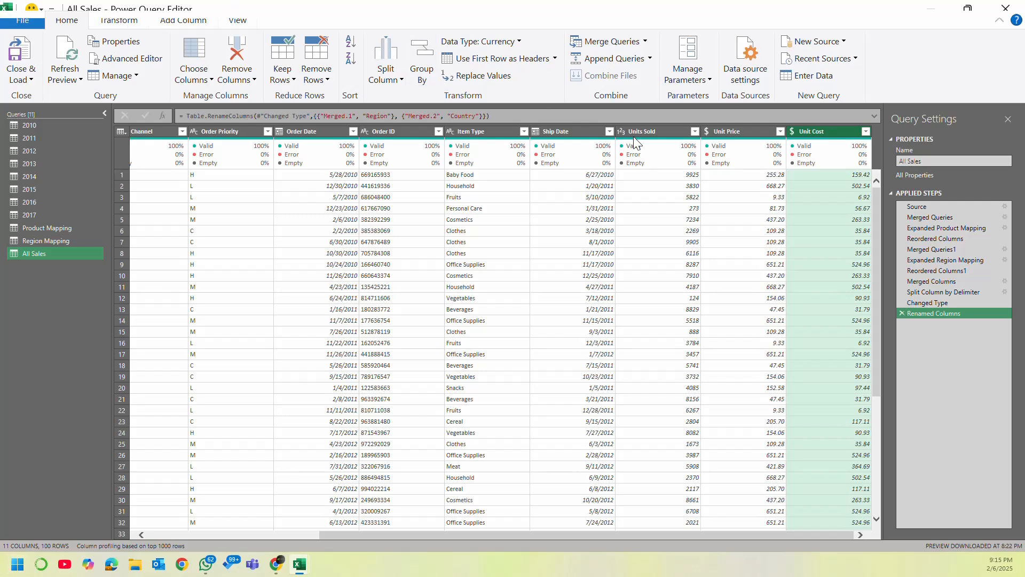
mouse_move(717, 162)
left_click(725, 130)
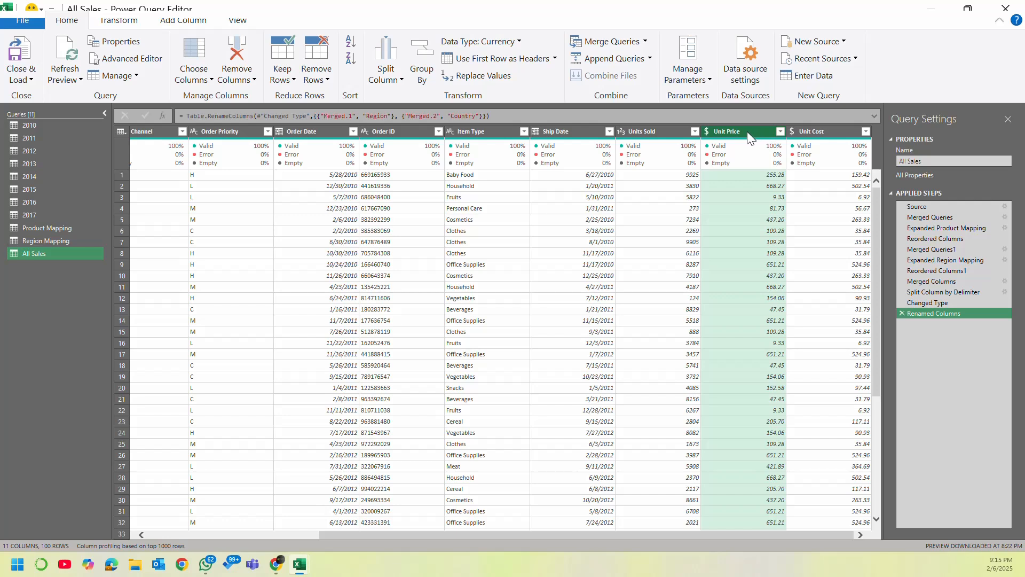
left_click(639, 133)
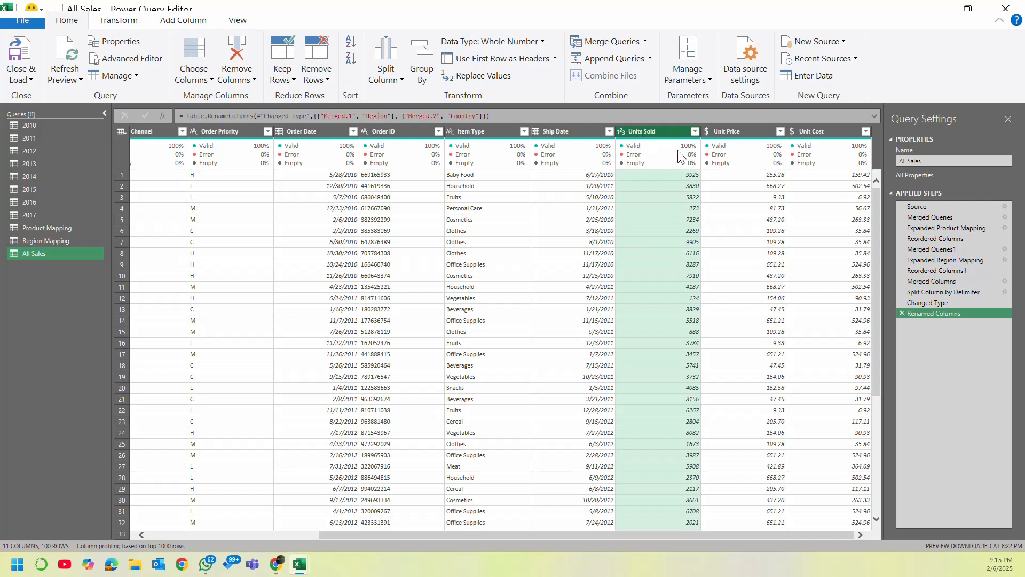
left_click(741, 131)
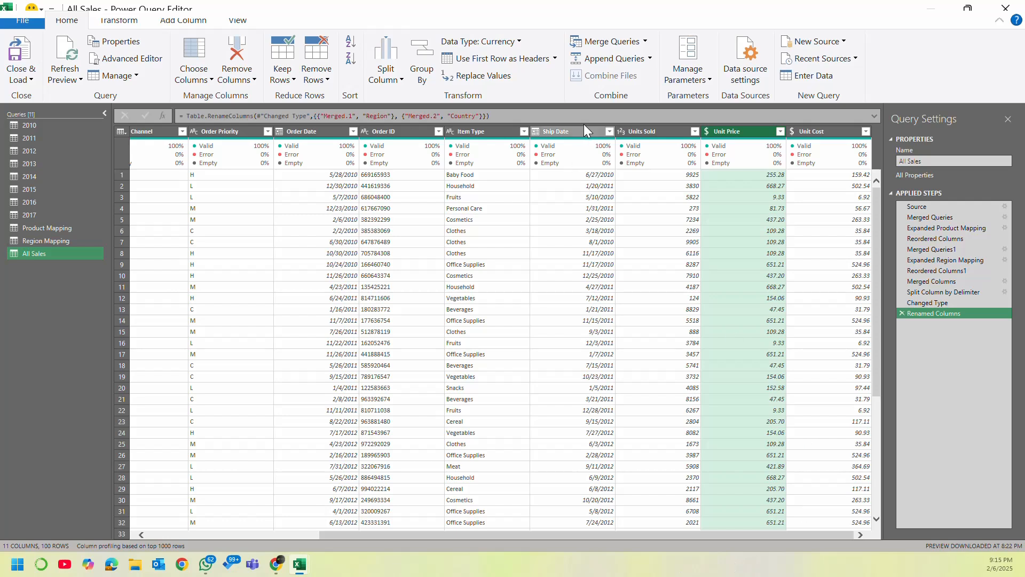
Step: Add a column to the All Sales query that multiplies Units Sold by Unit Price
left_click(657, 132)
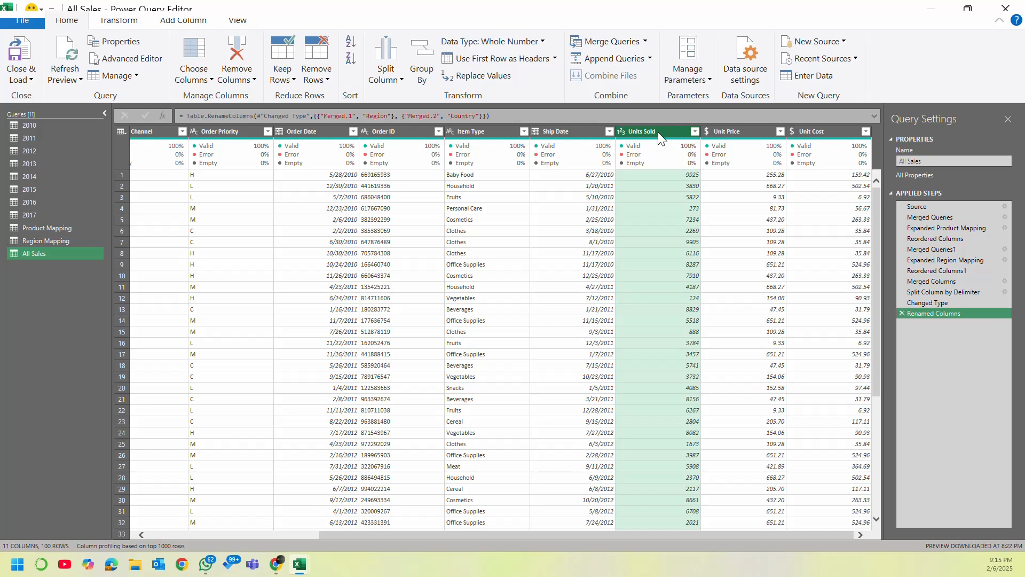
mouse_move(666, 131)
left_click(188, 21)
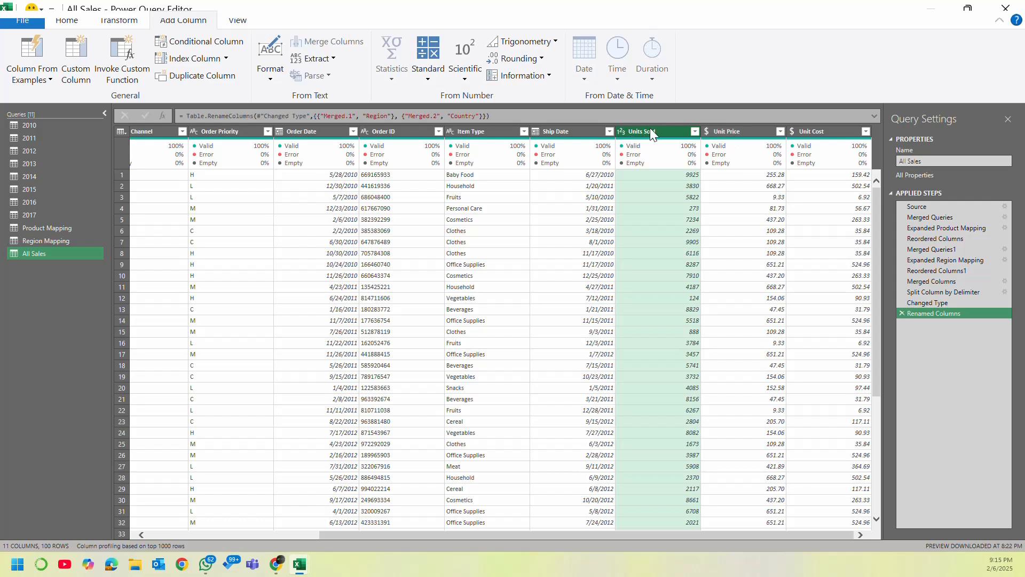
left_click(742, 132, "ctrl")
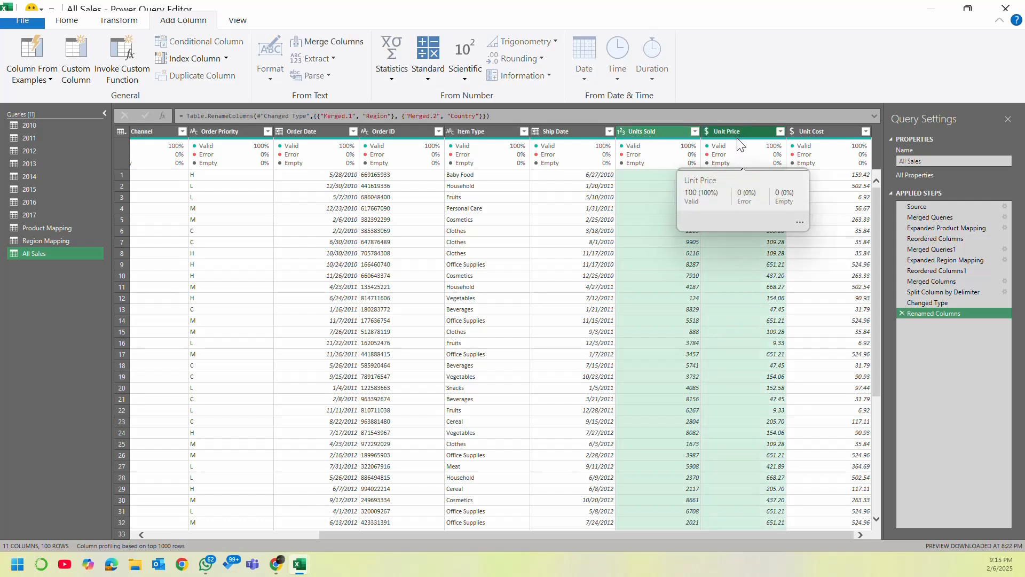
left_click(397, 77)
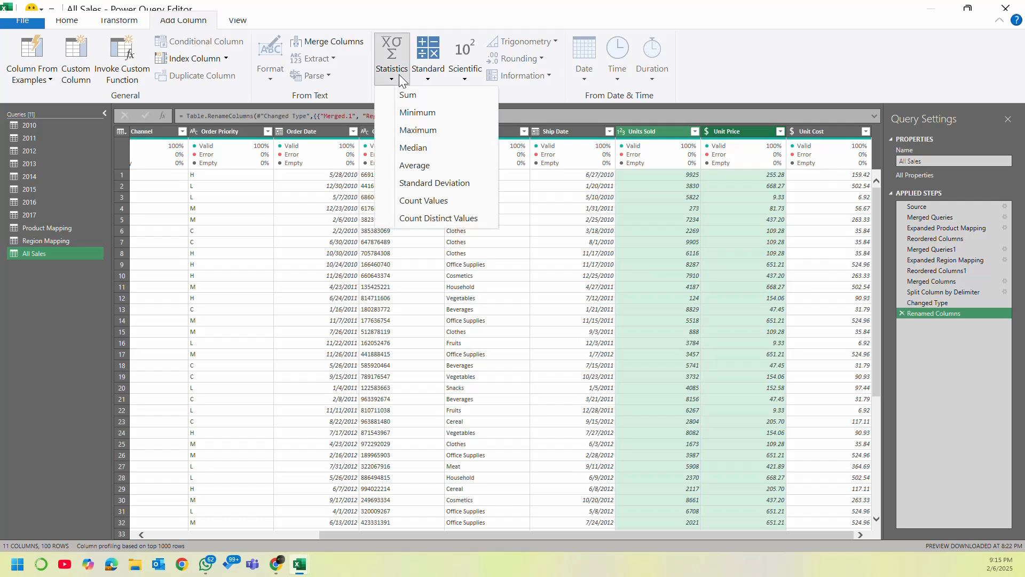
left_click(429, 72)
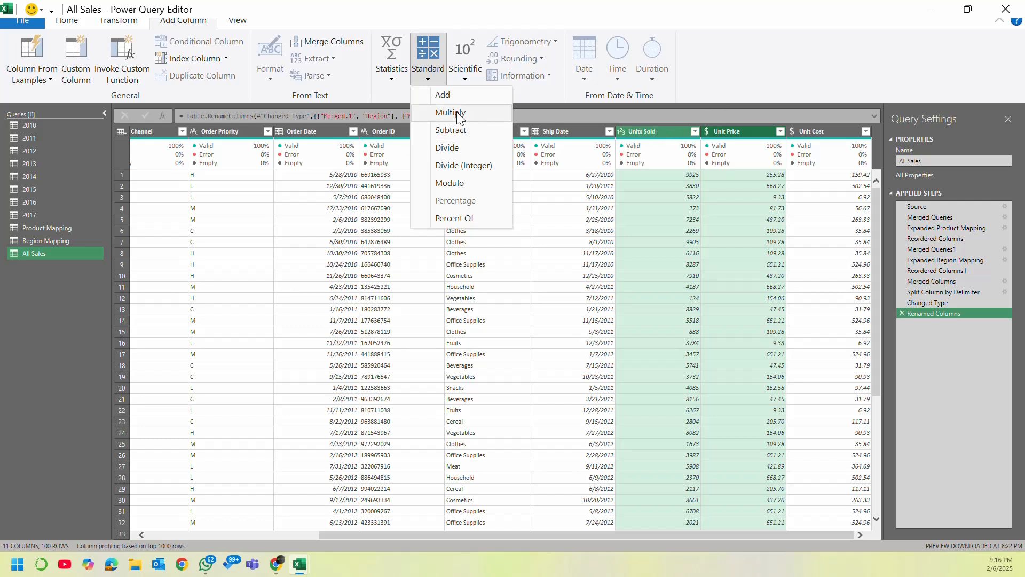
left_click(450, 112)
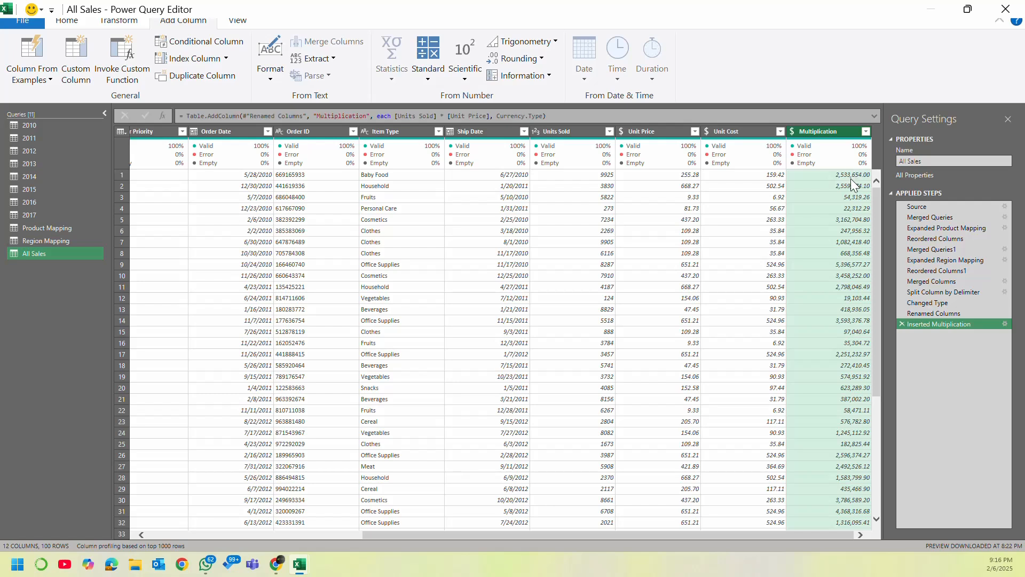
Step: Rename the new Multiplication column in the All Sales query to Revenue
double_click(837, 131)
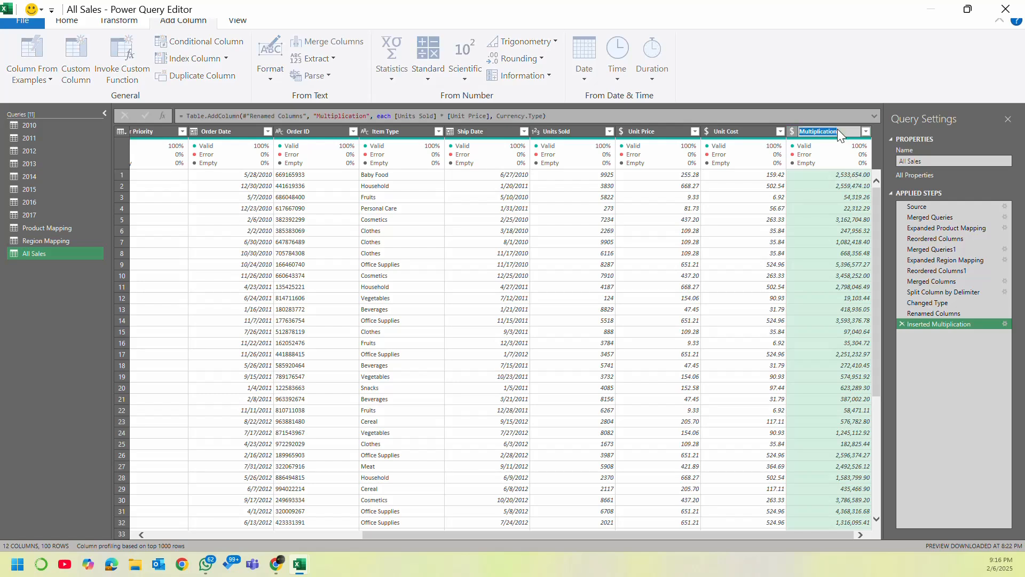
type("Revenue")
key("Return")
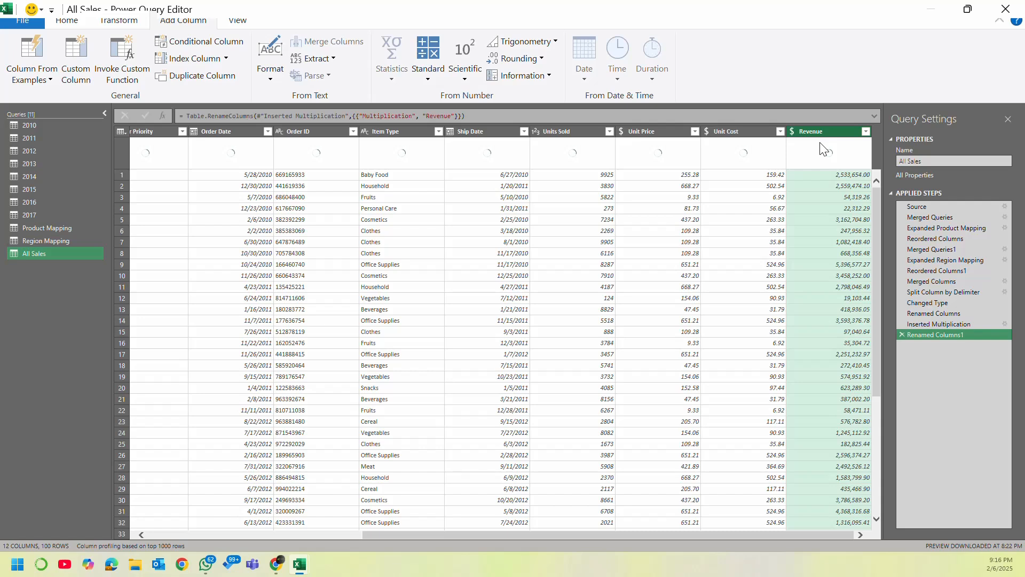
mouse_move(824, 150)
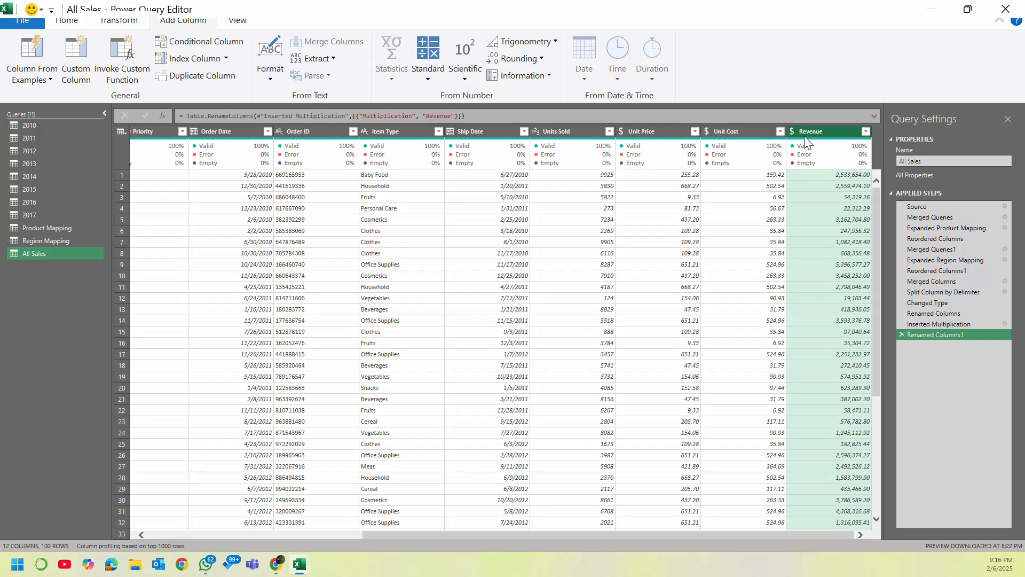
Step: Add a column to the All Sales query that combines Units Sold and Unit Cost with a standard arithmetic operation
left_click(567, 134)
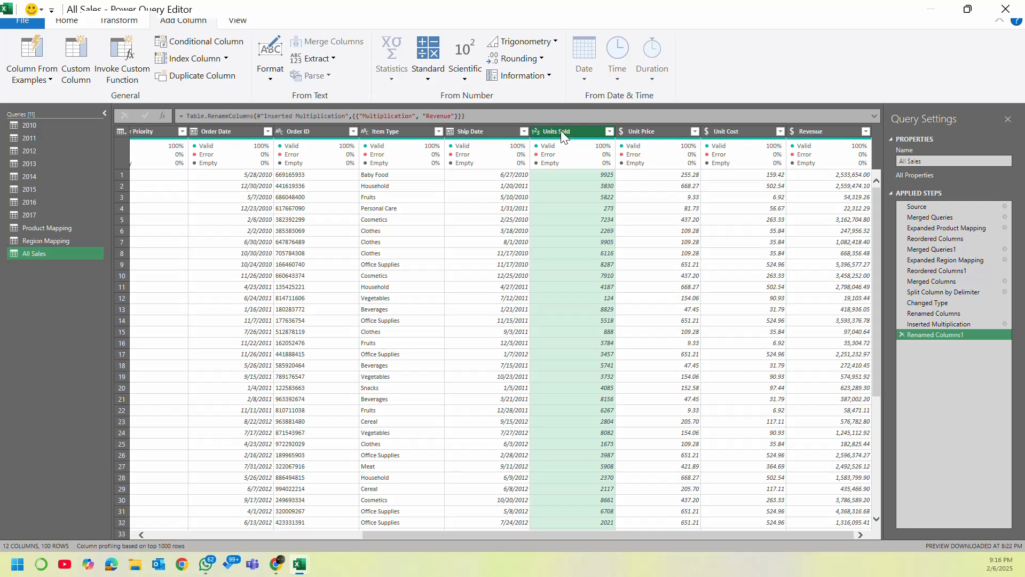
left_click(748, 131, "ctrl")
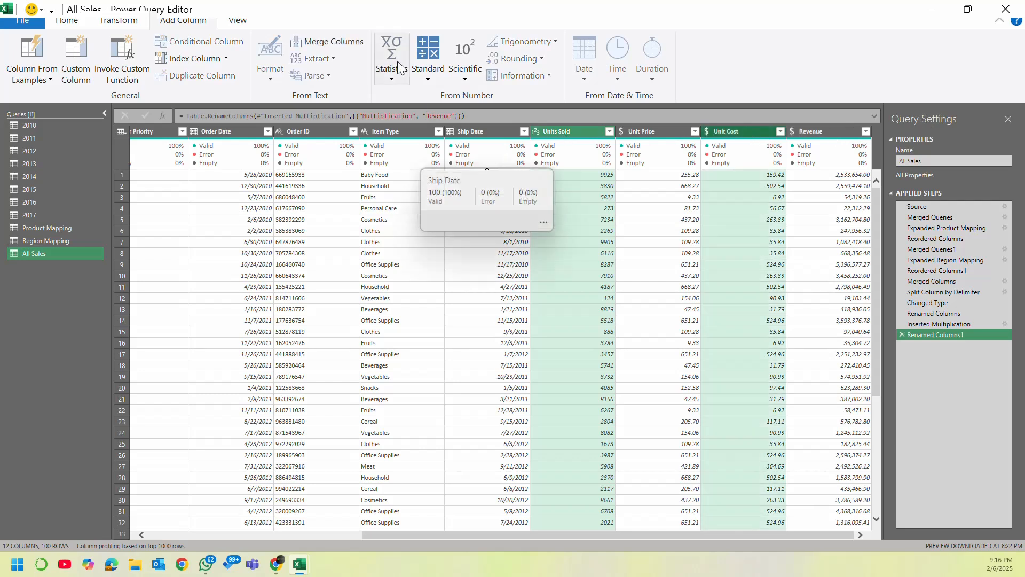
left_click(443, 77)
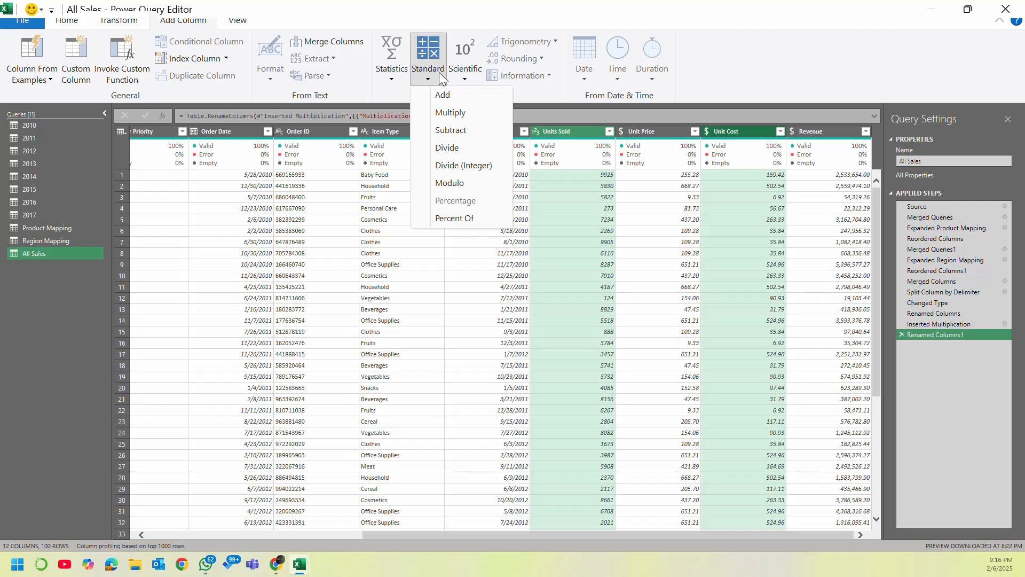
Step: Add a column multiplying Units Sold by Unit Cost in the All Sales query and rename it Total Cost
left_click(473, 111)
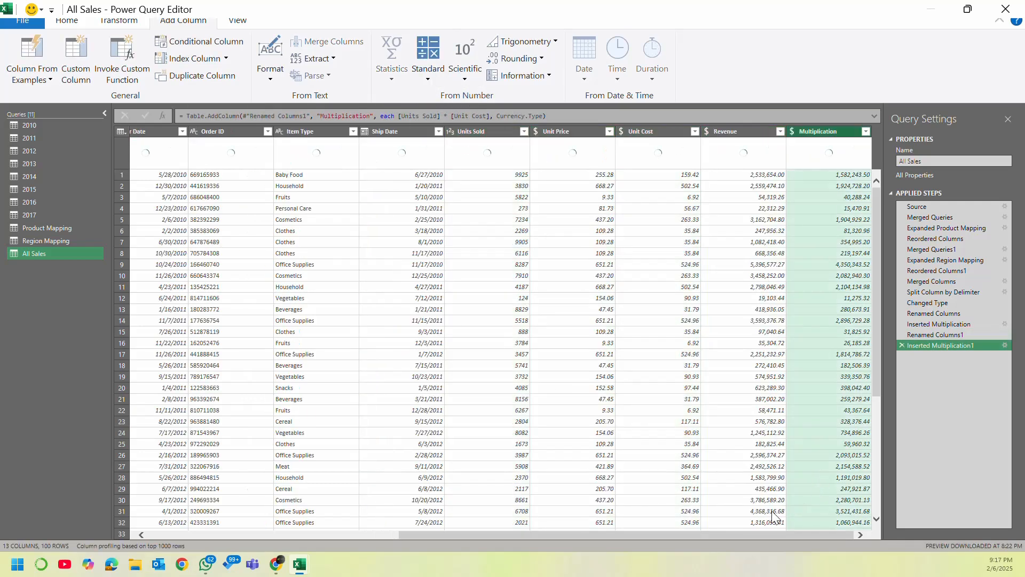
double_click(818, 132)
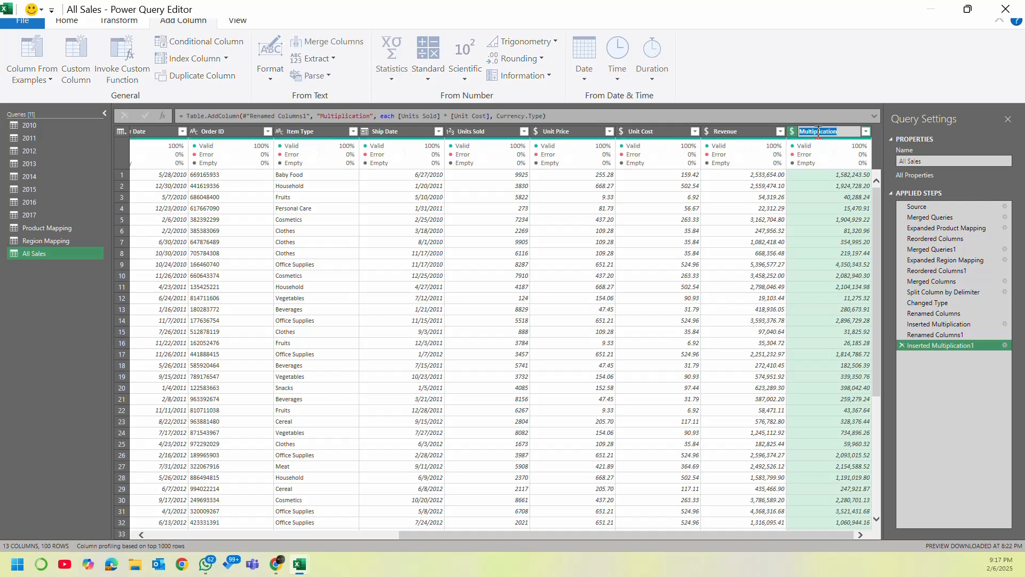
type("Total Cost")
key("Return")
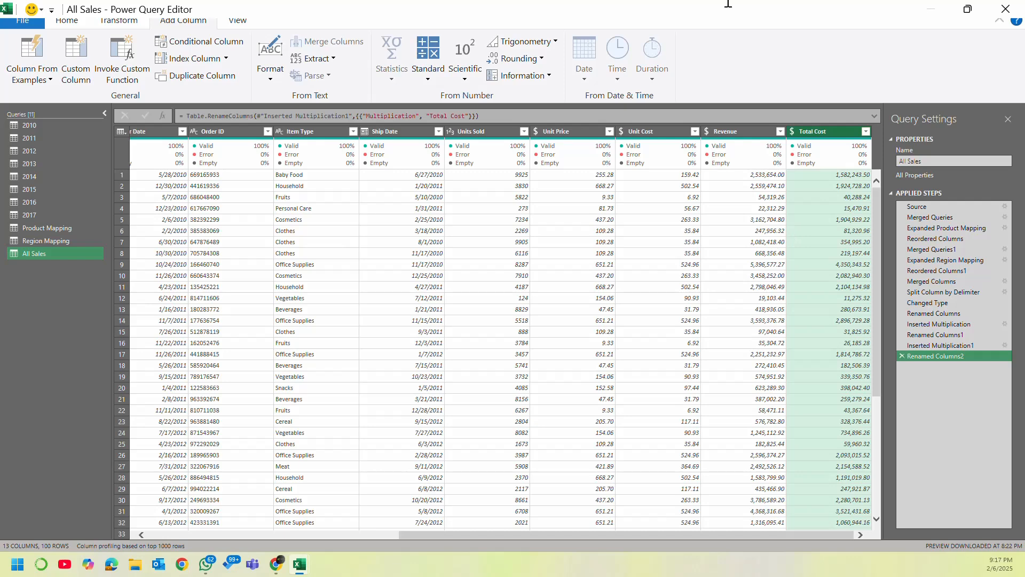
Step: Add a column subtracting Total Cost from Revenue and rename it Profit
left_click(724, 133)
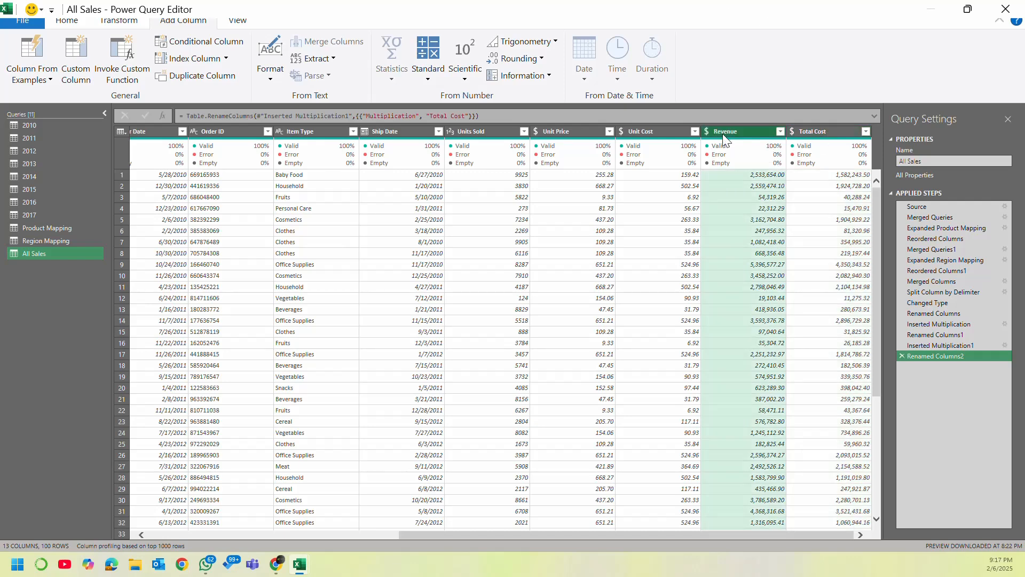
left_click(833, 132, "ctrl")
left_click(426, 54)
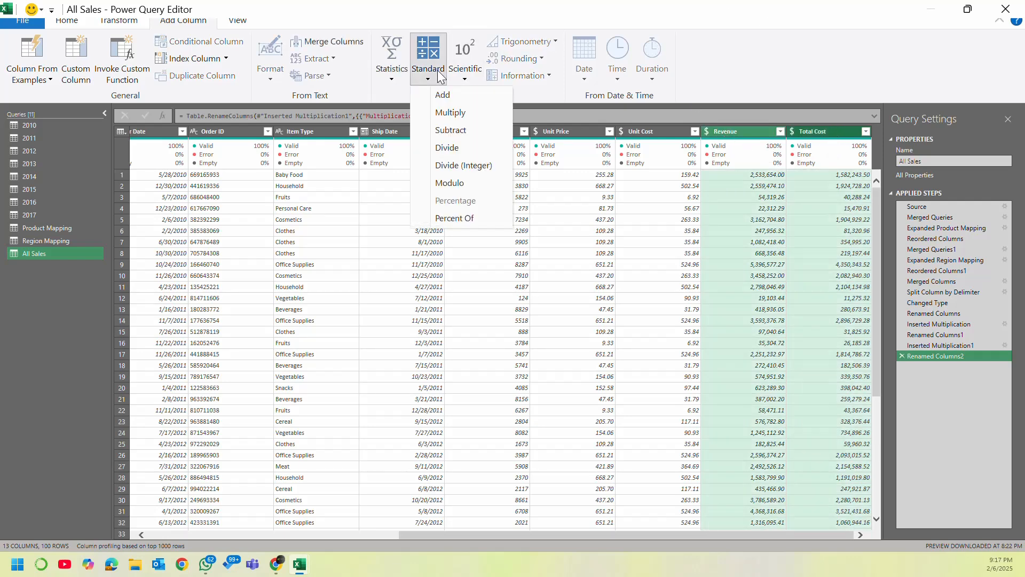
left_click(467, 132)
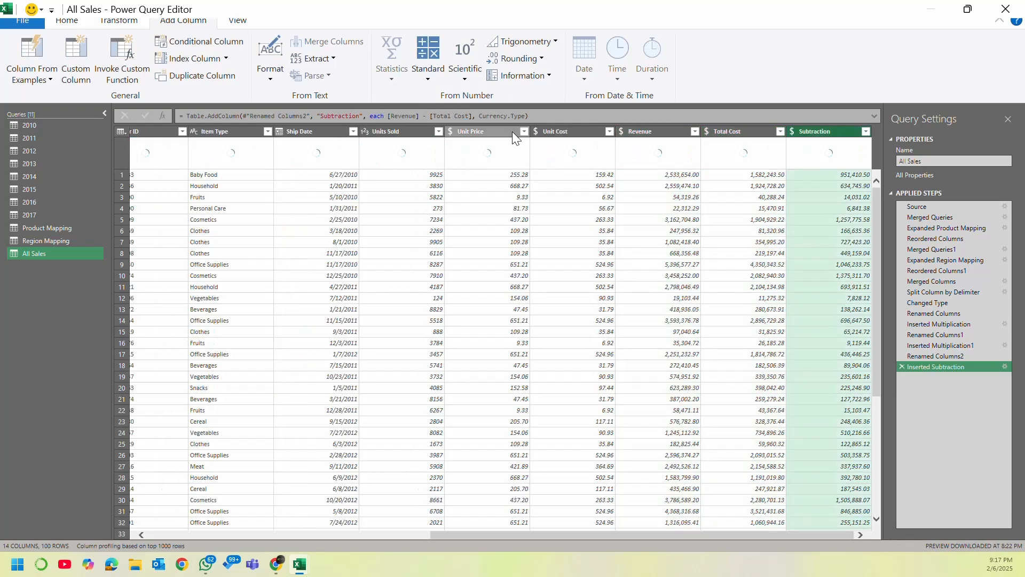
double_click(823, 131)
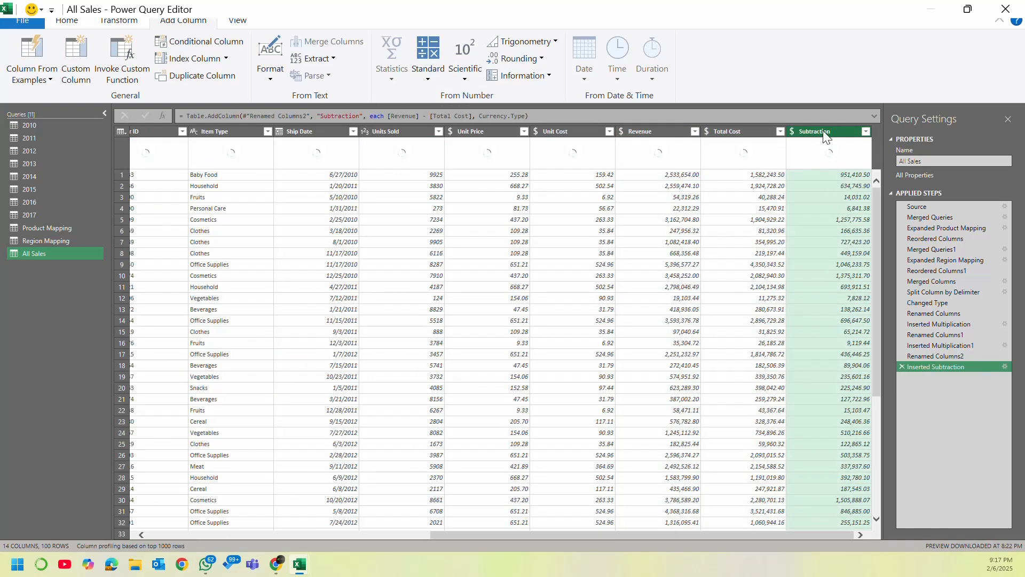
type("Profit")
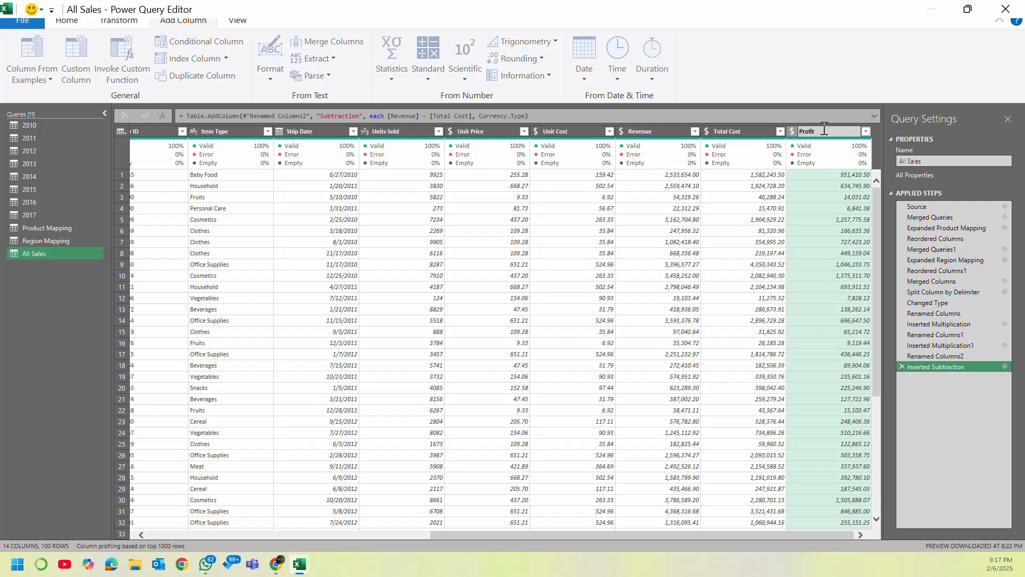
key("Return")
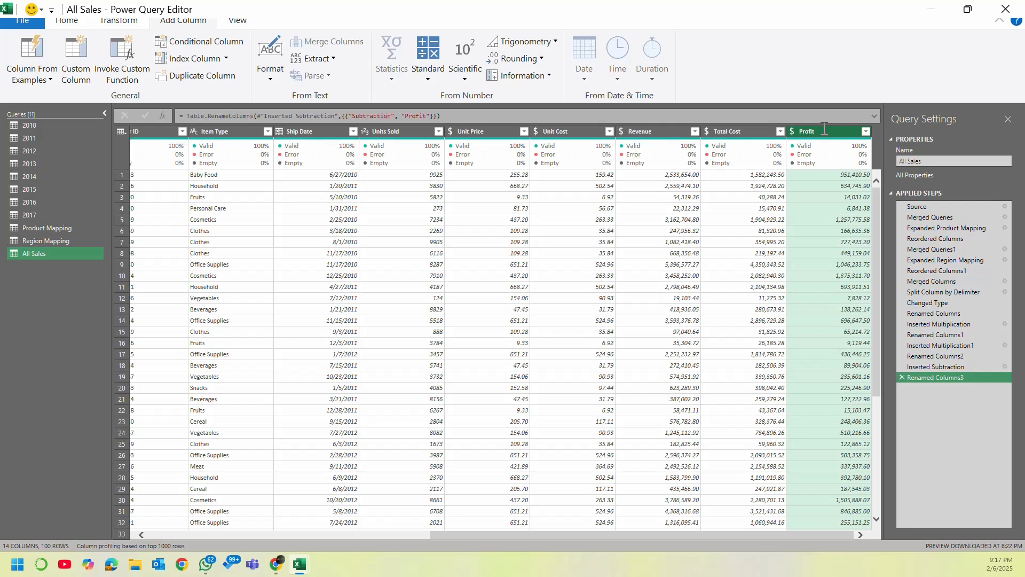
Step: Close the query editor and load the updated All Sales query into the worksheet
left_click(67, 20)
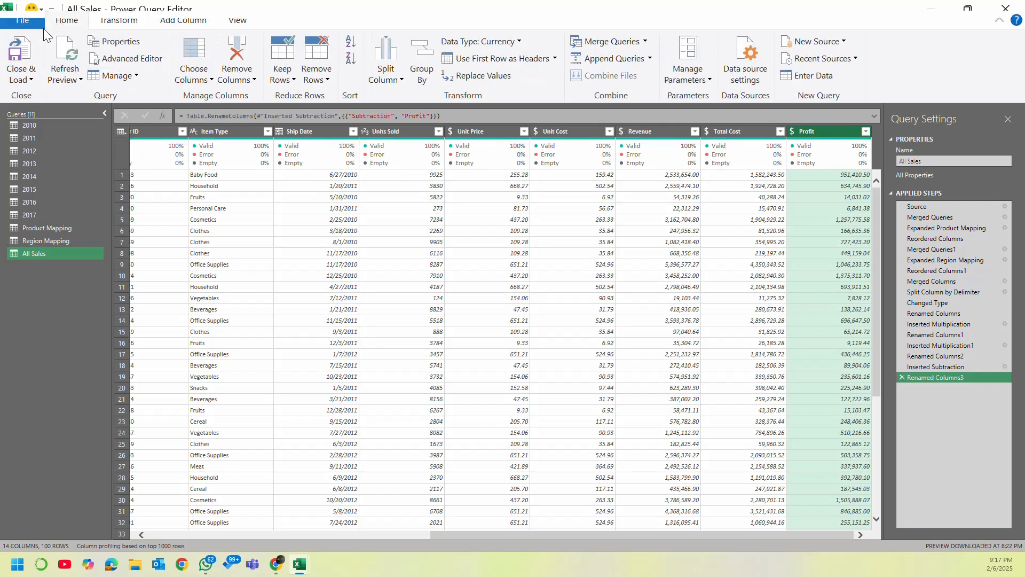
left_click(24, 61)
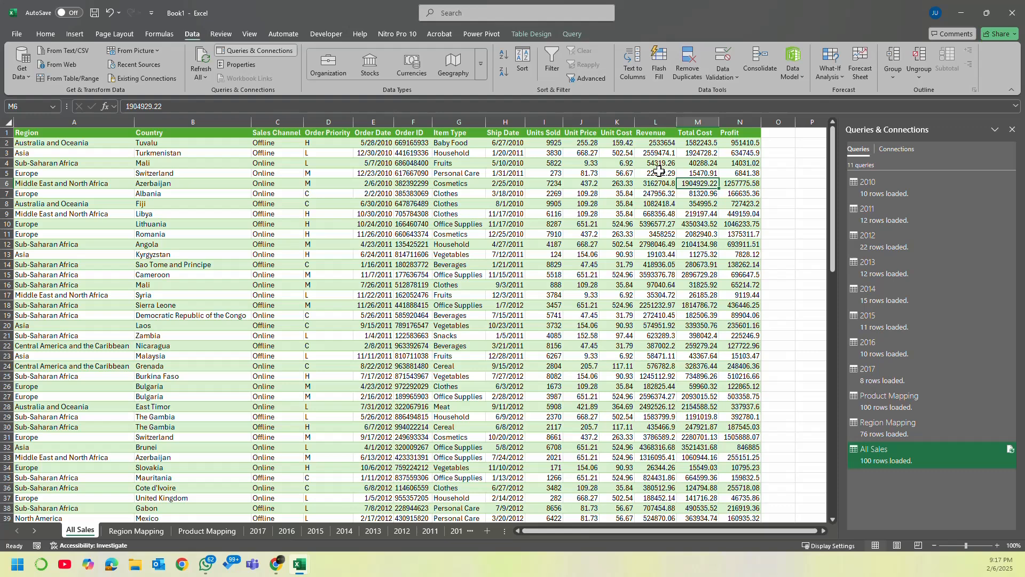
left_click(619, 143)
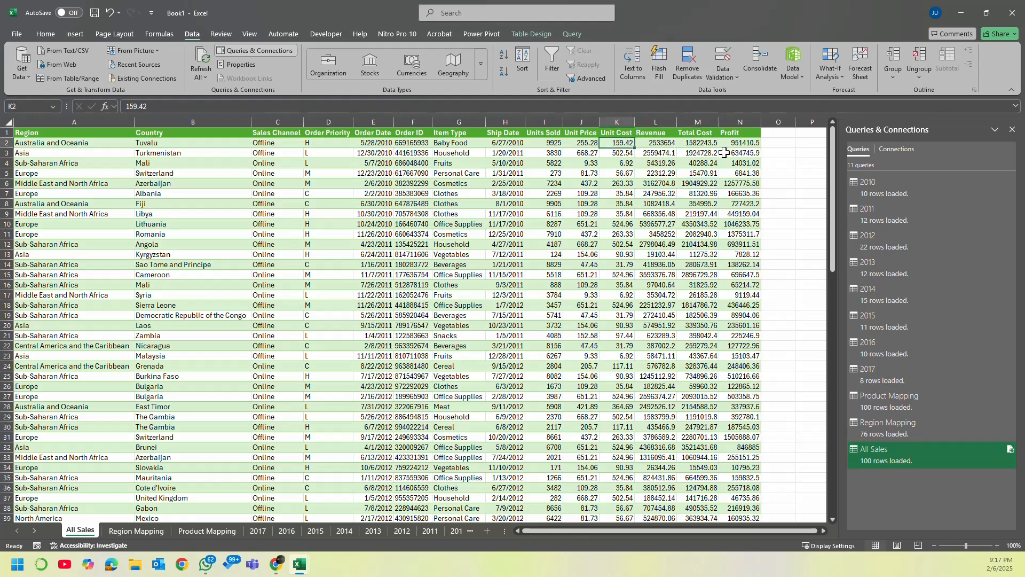
left_click(728, 141)
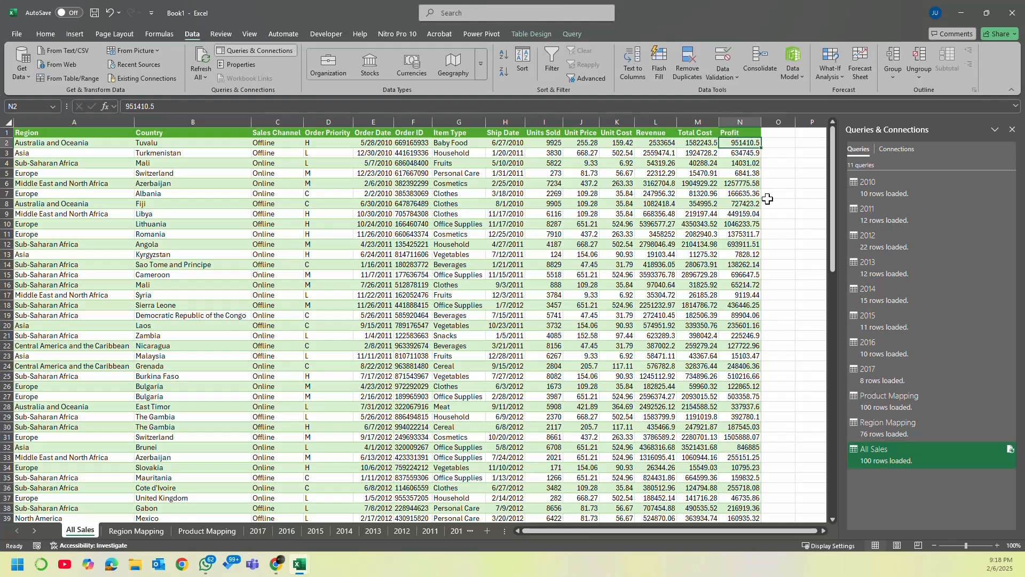
Step: Save the workbook in the Downloads folder as Sales Report - PQ
left_click(95, 15)
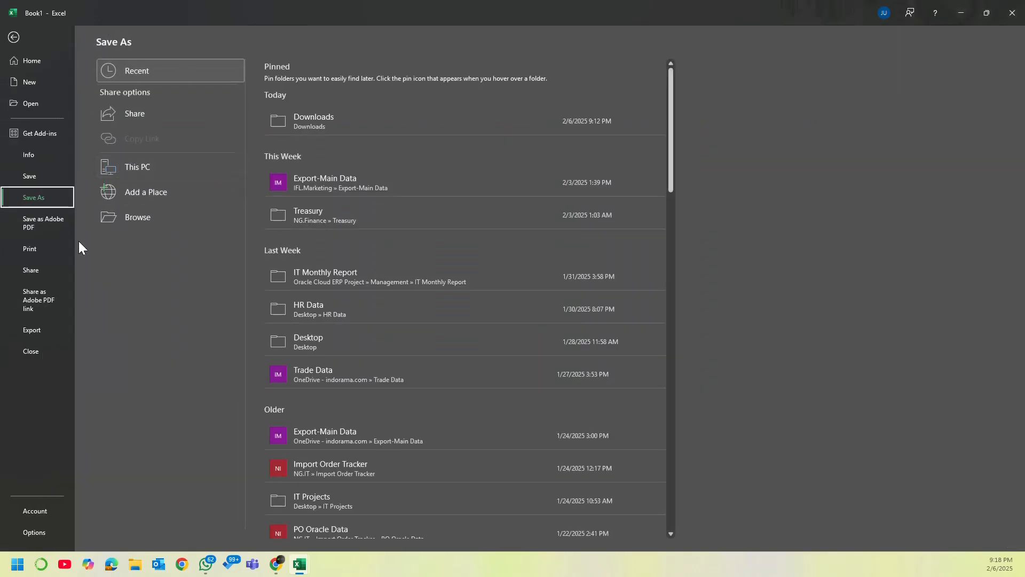
left_click(141, 219)
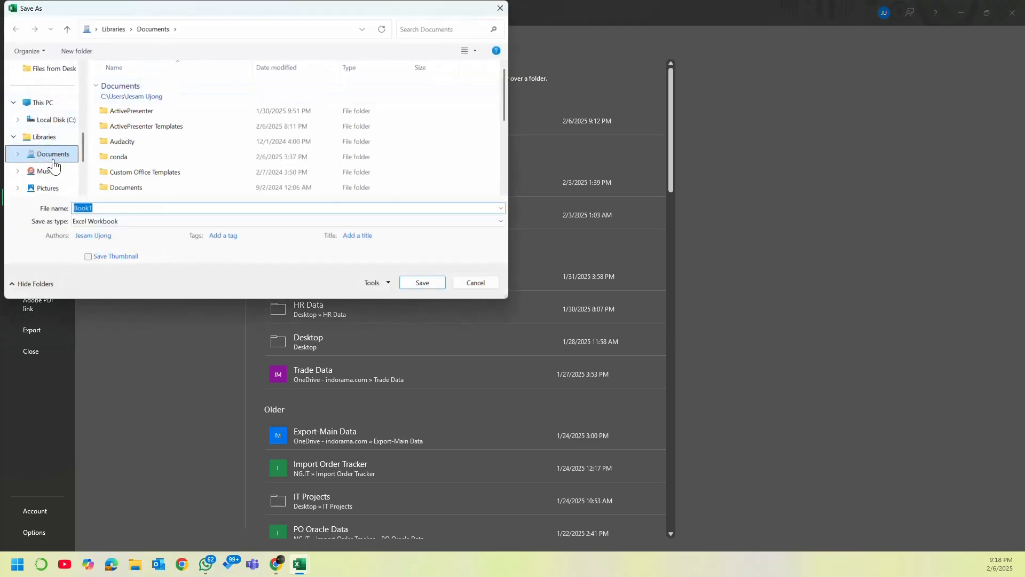
scroll(51, 157, "up", 3)
left_click(46, 159)
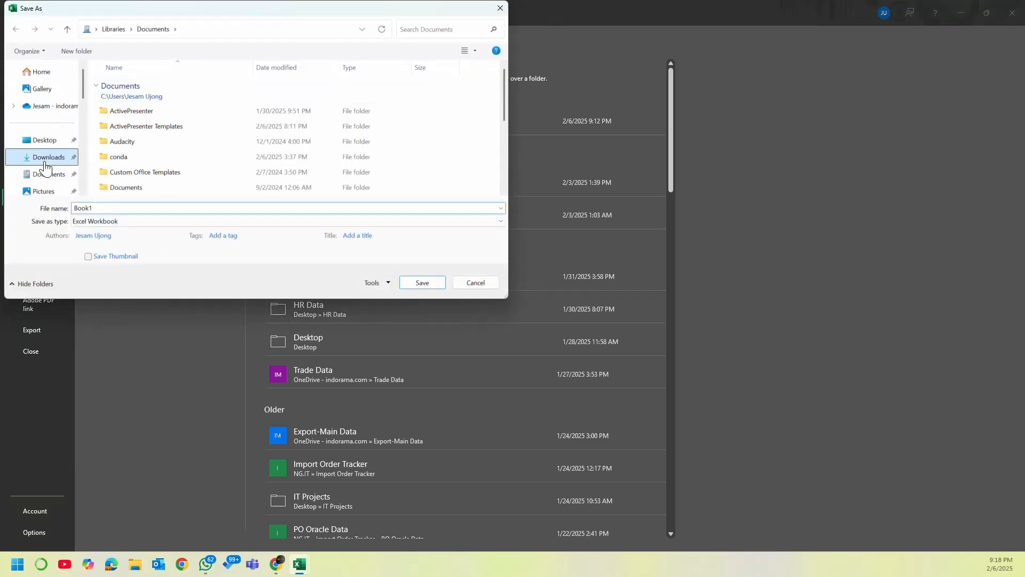
left_click(101, 208)
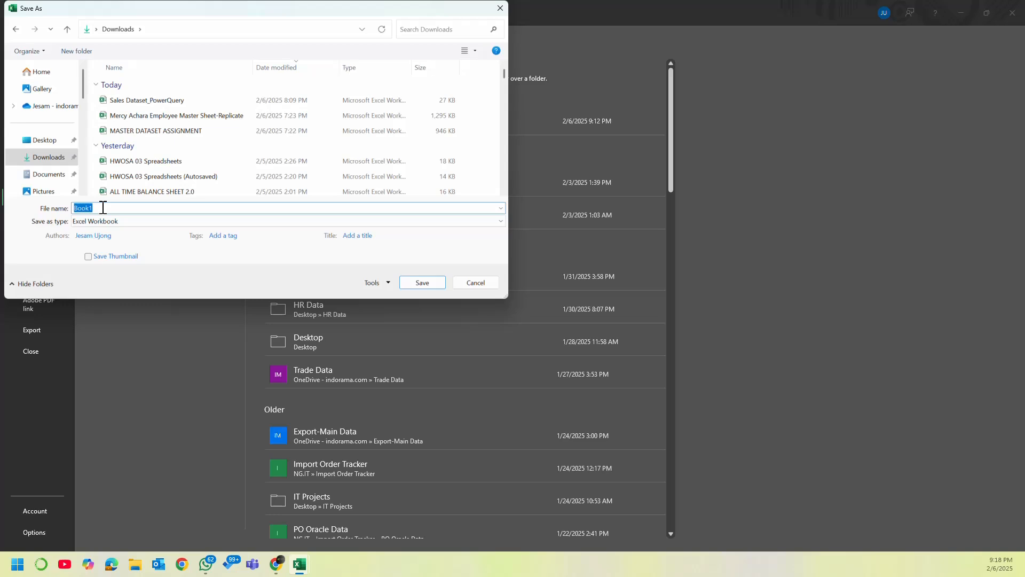
type("Sales")
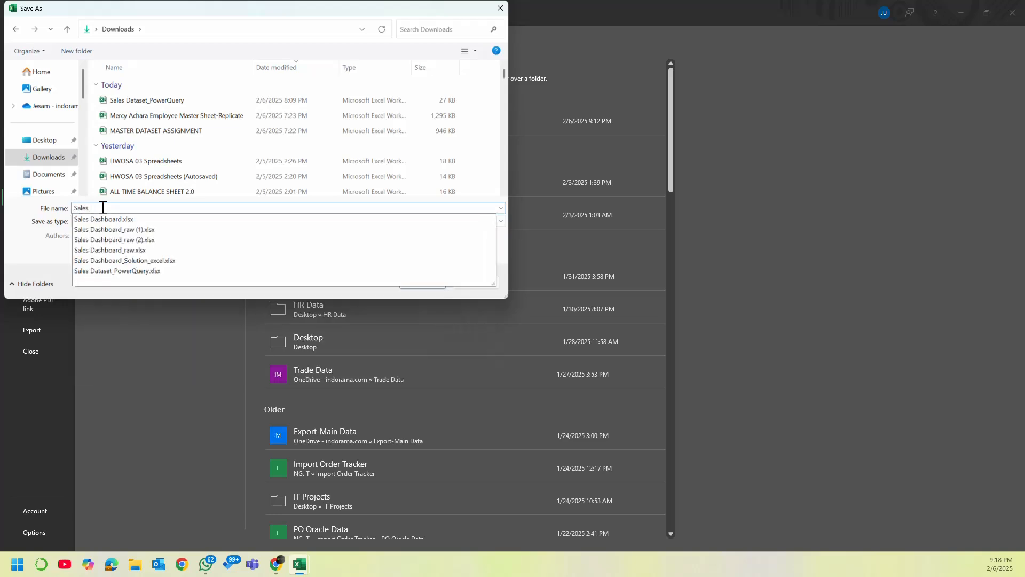
type(" Report - PQ")
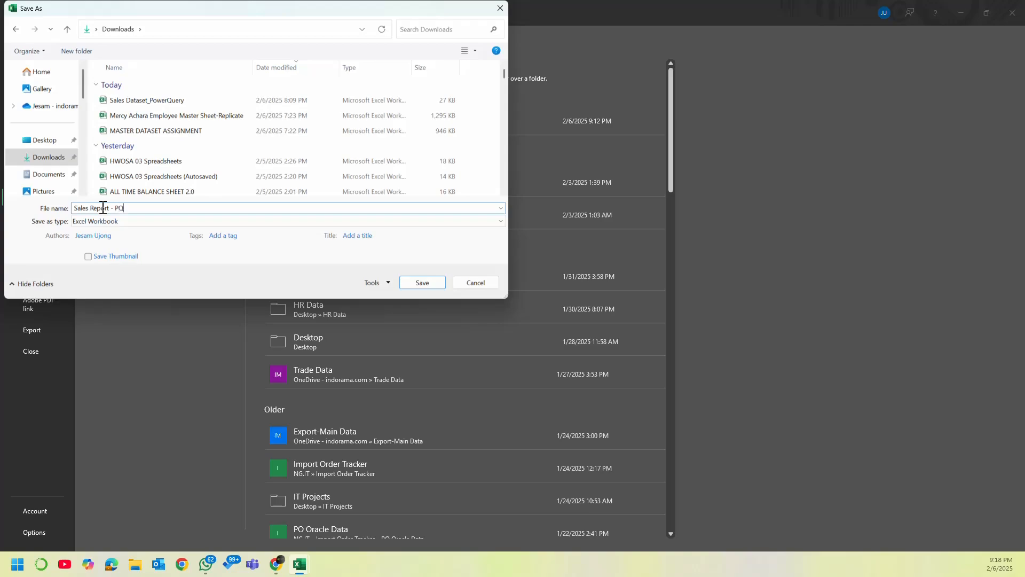
key("Return")
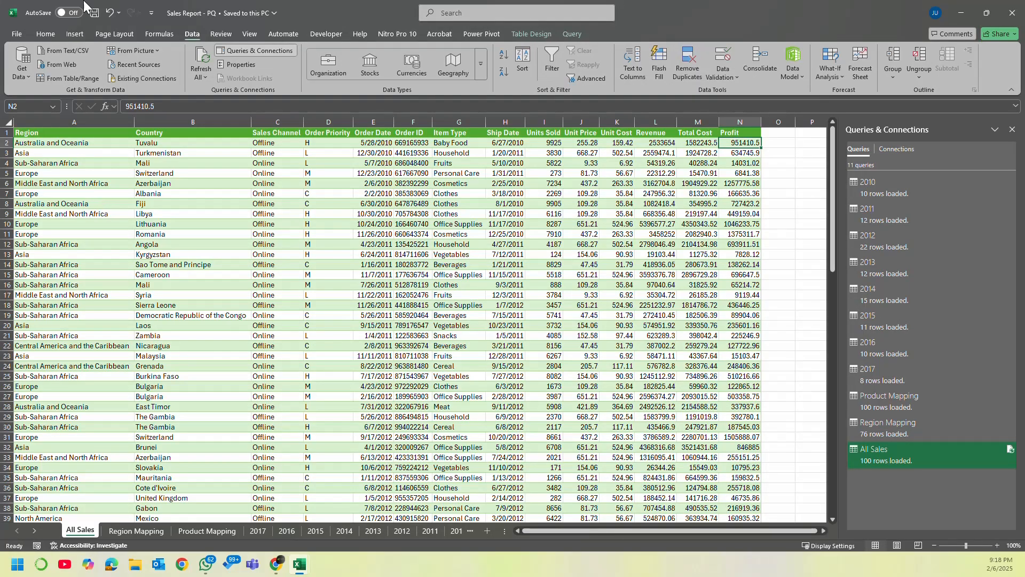
left_click(533, 306)
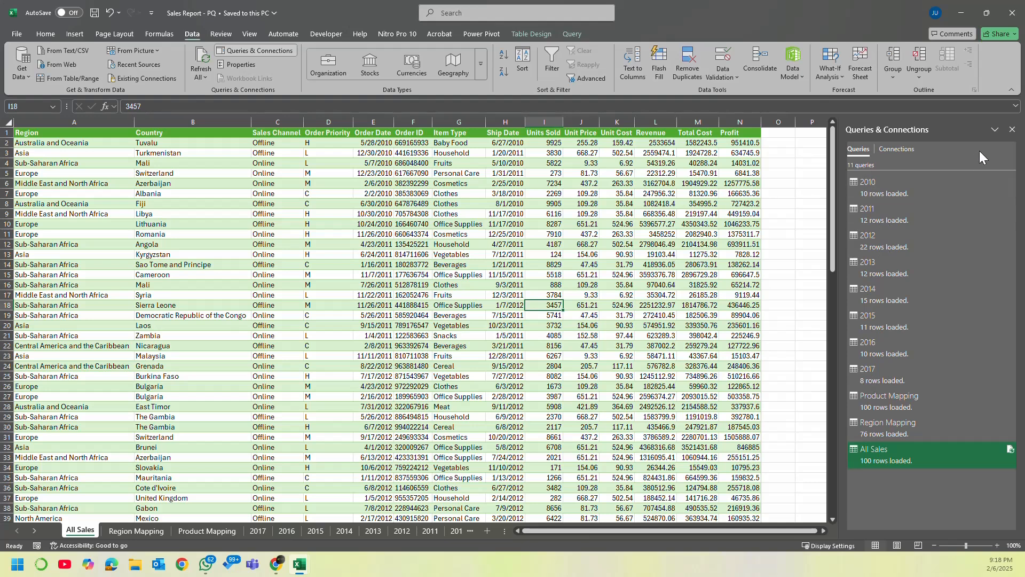
left_click(696, 226)
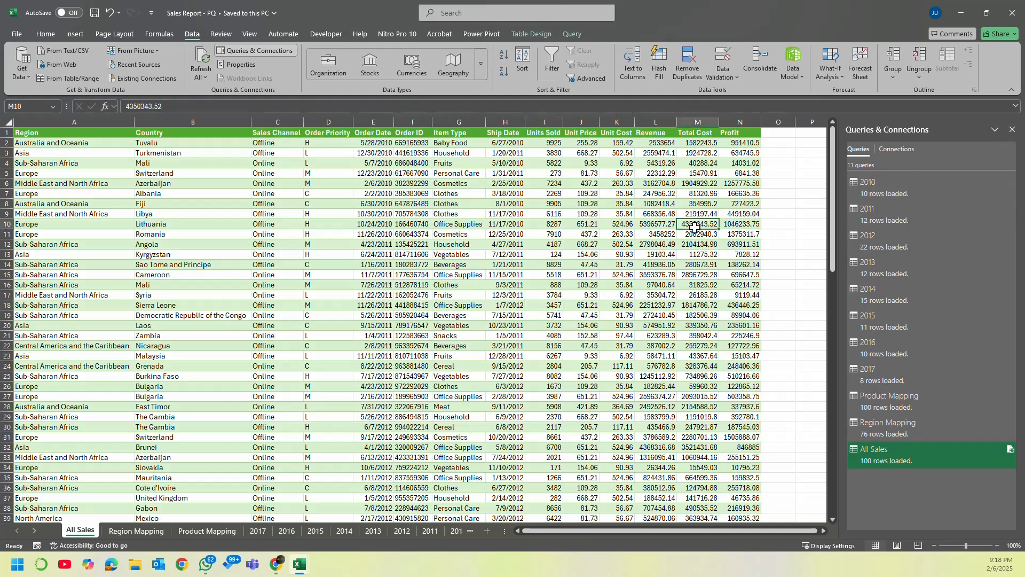
left_click(784, 214)
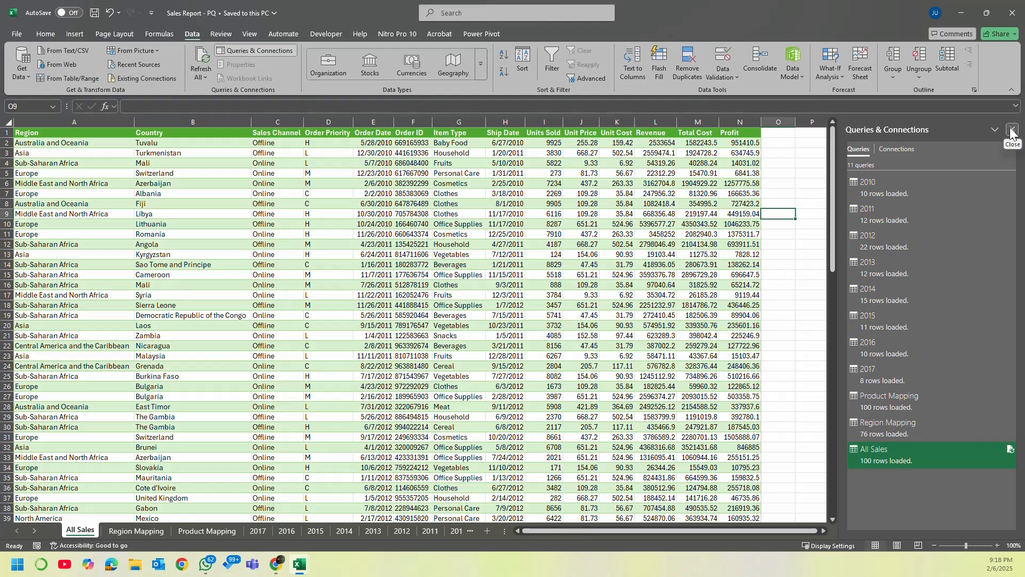
left_click(643, 214)
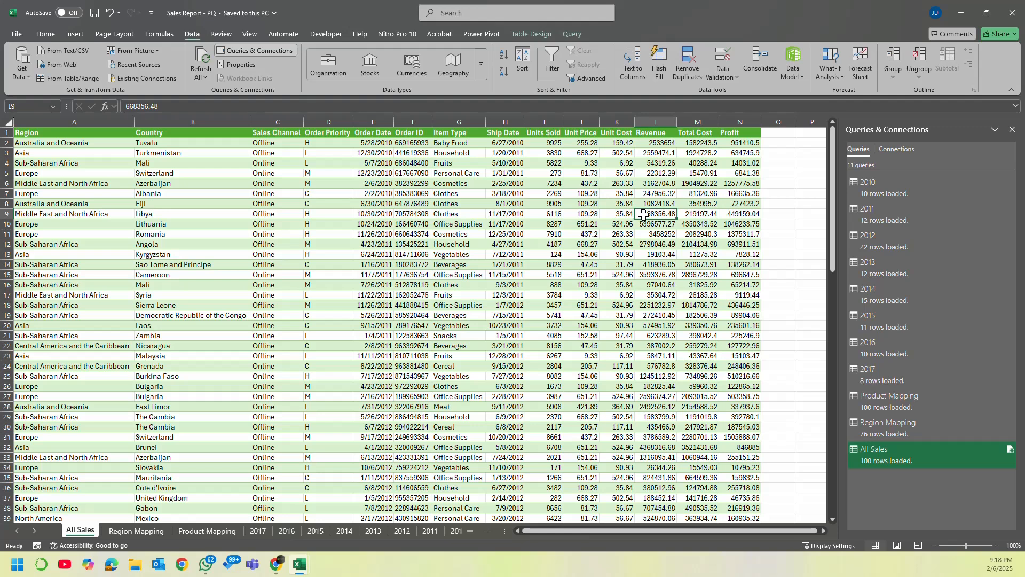
left_click(543, 194)
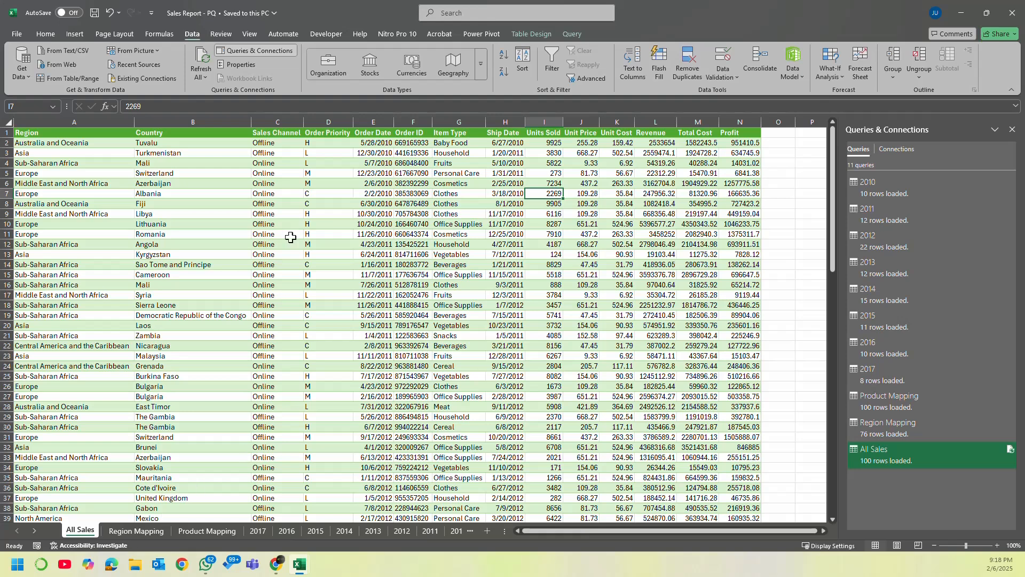
left_click(291, 234)
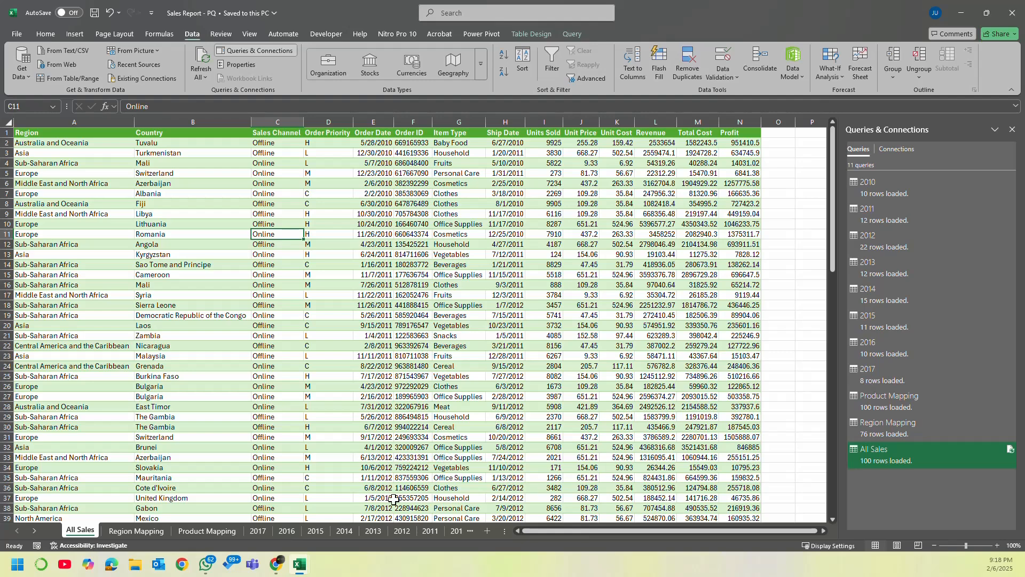
Step: Switch to the Sales Dataset_PowerQuery workbook and copy the data rows A2:I11 on the 2010 sheet
mouse_move(300, 570)
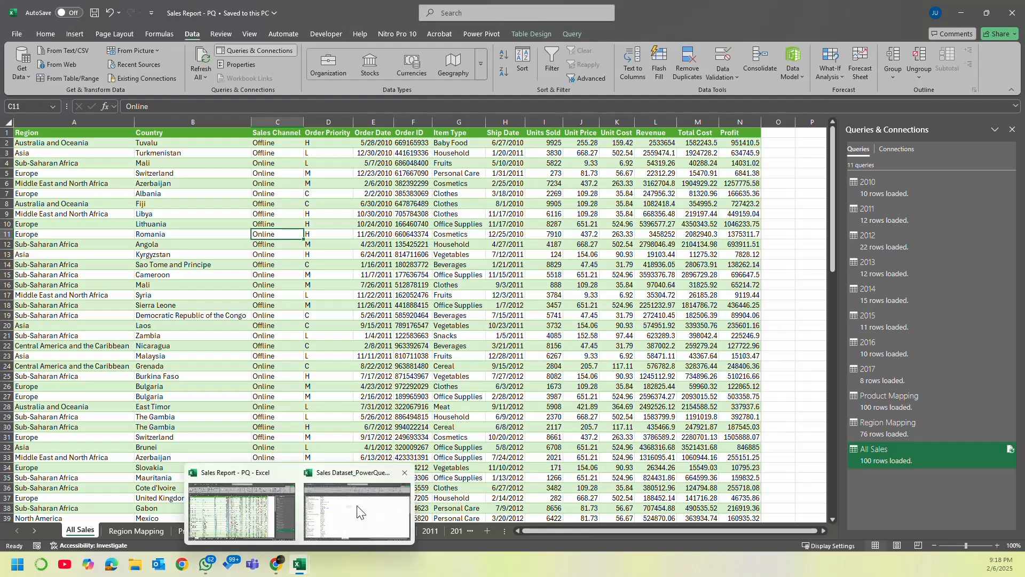
left_click(358, 511)
left_click(74, 530)
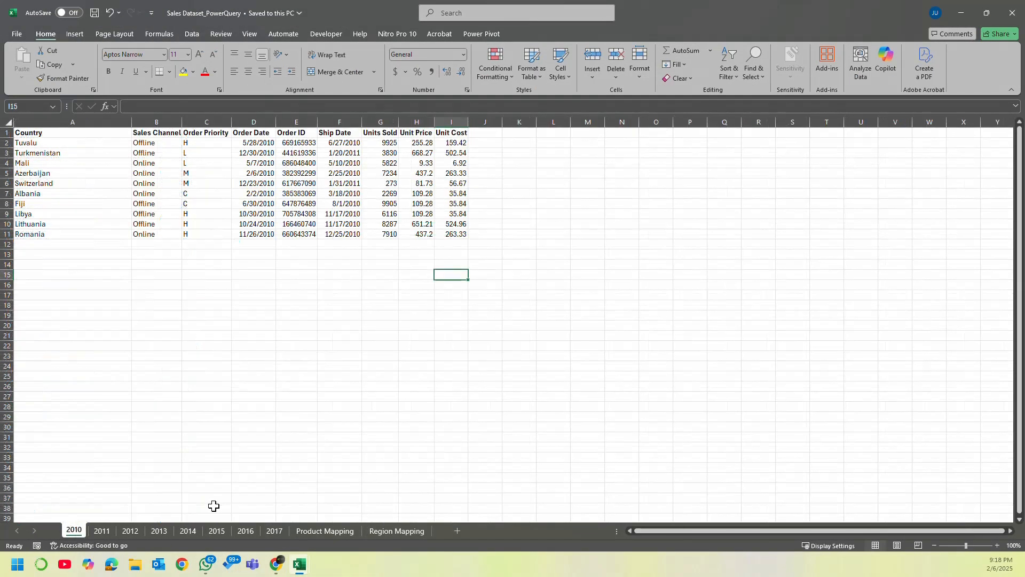
left_click_drag(53, 147, 449, 231)
key("ctrl+c")
Step: Paste the copied rows three times beneath the existing 2010 data, starting at A12, A22 and A32
left_click(93, 255)
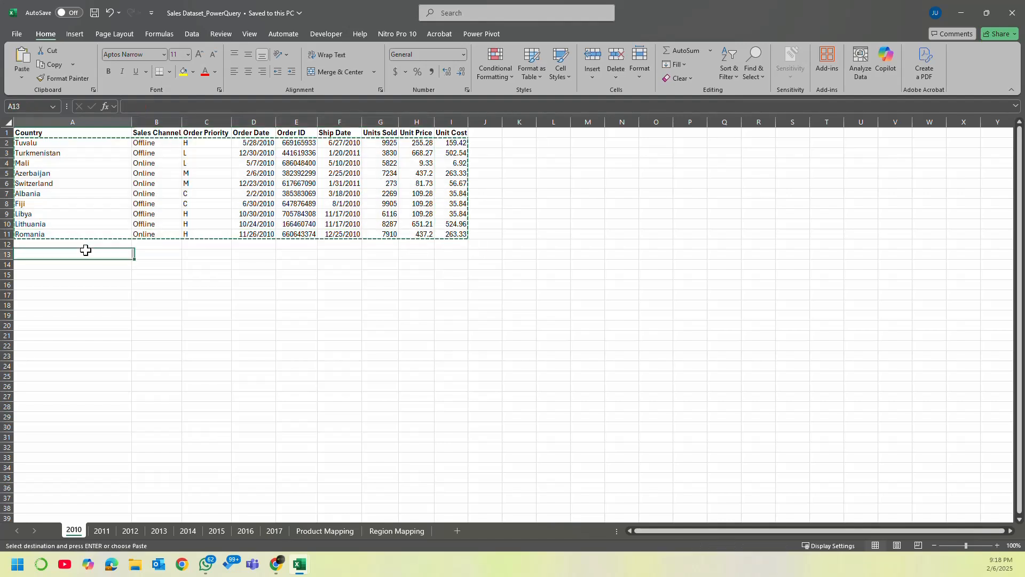
left_click(91, 245)
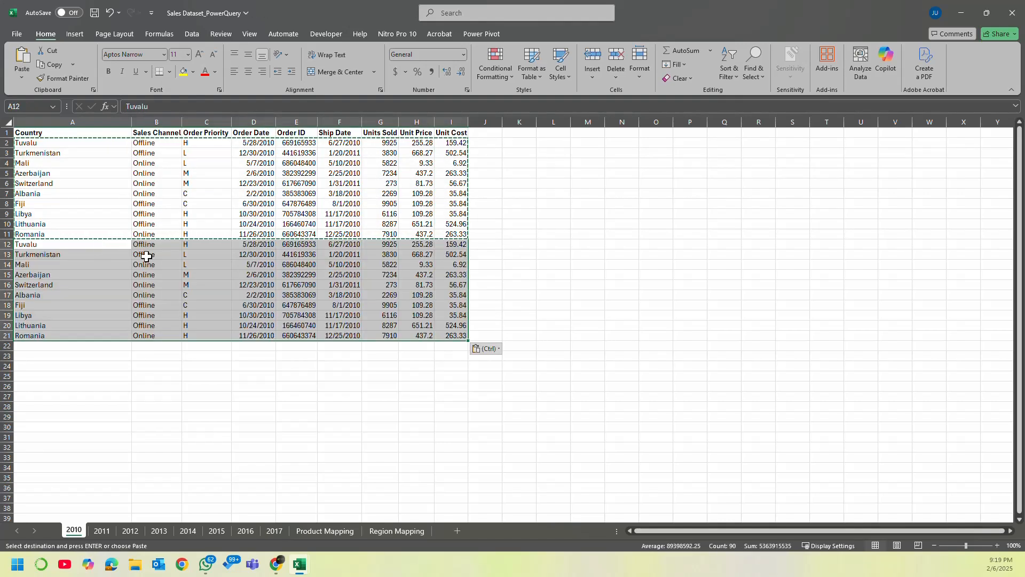
key("ctrl+v")
left_click(50, 348)
key("ctrl+v")
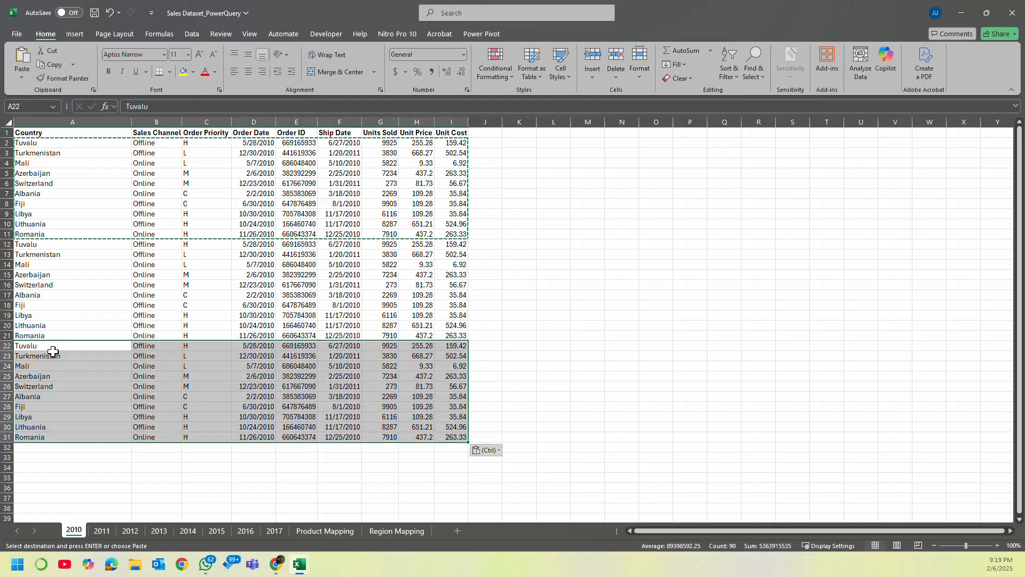
left_click(52, 447)
key("ctrl+v")
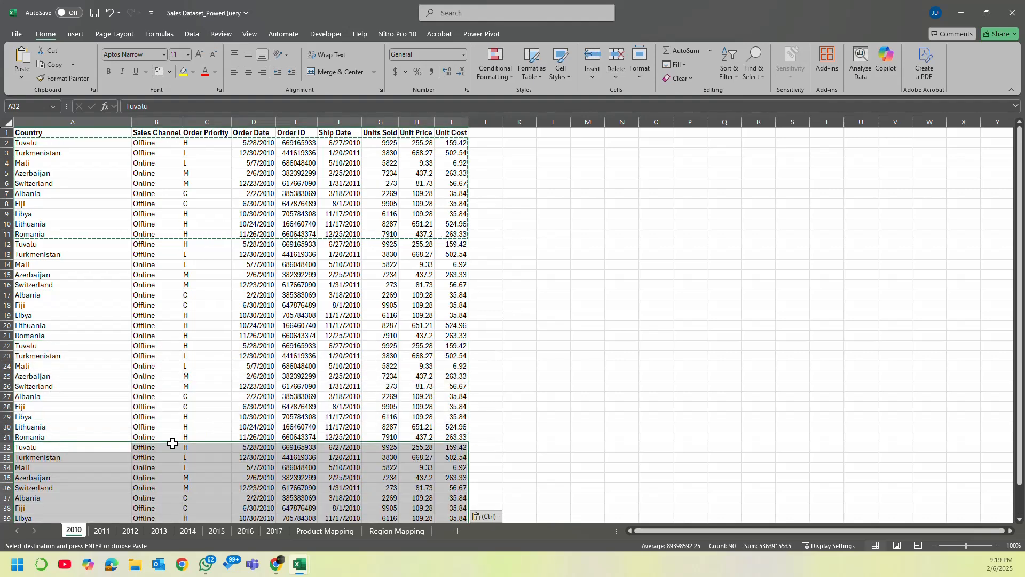
Step: Show the 2011 sheet, minimize the source workbook and return to the Sales Report - PQ workbook
left_click(554, 368)
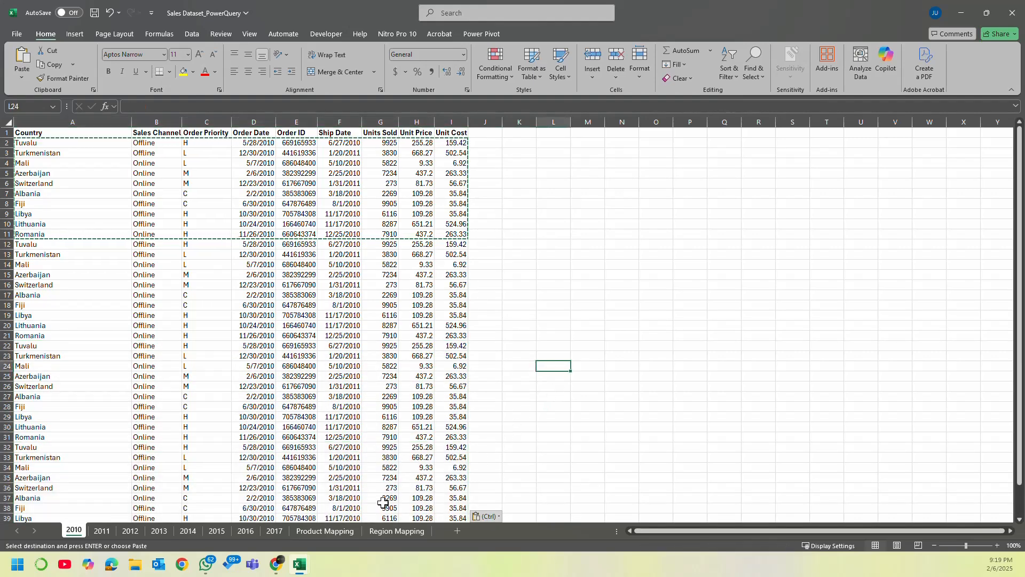
key("ctrl+Page_Down")
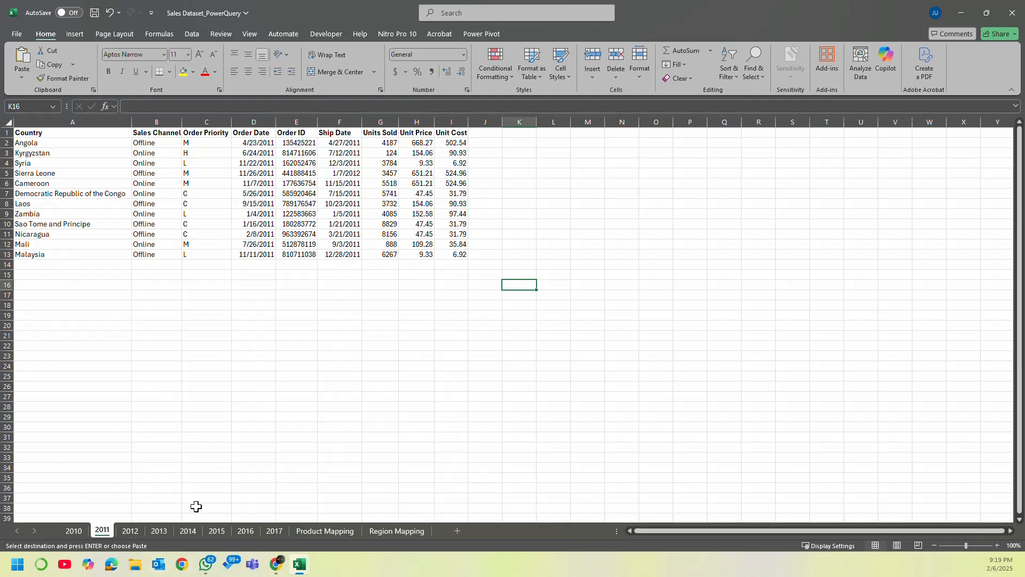
left_click(959, 13)
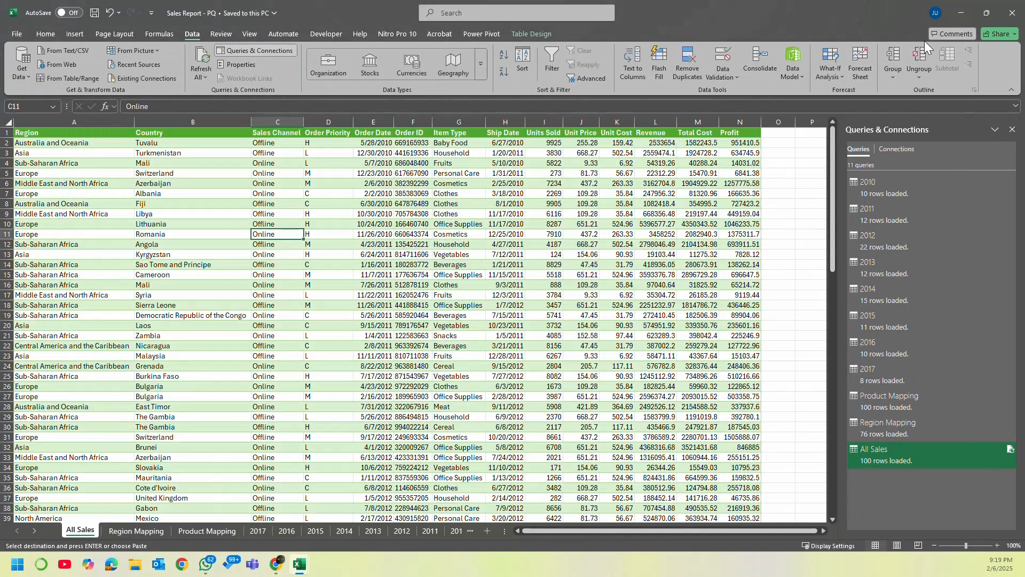
left_click(459, 215)
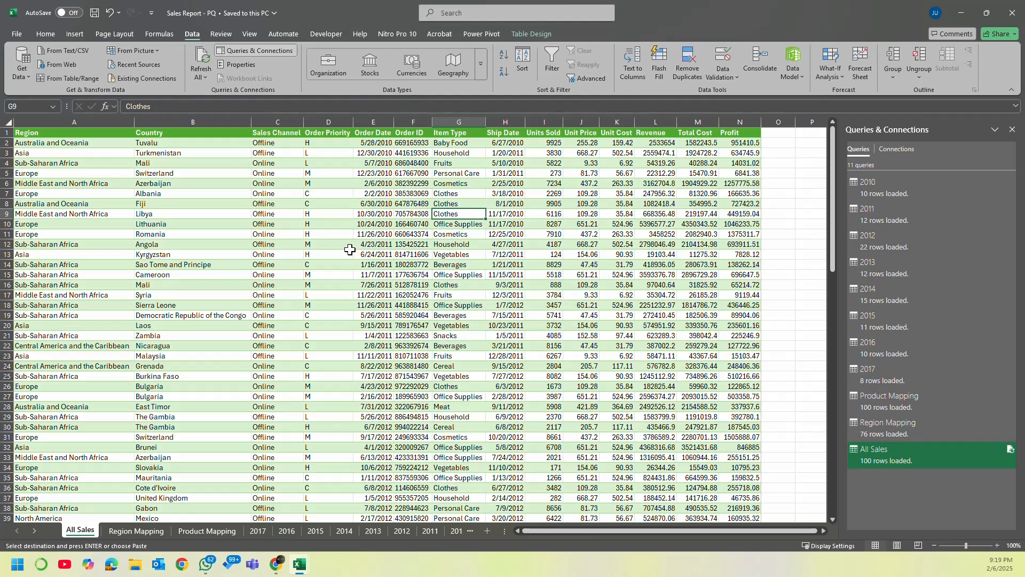
scroll(513, 328, "down", 1)
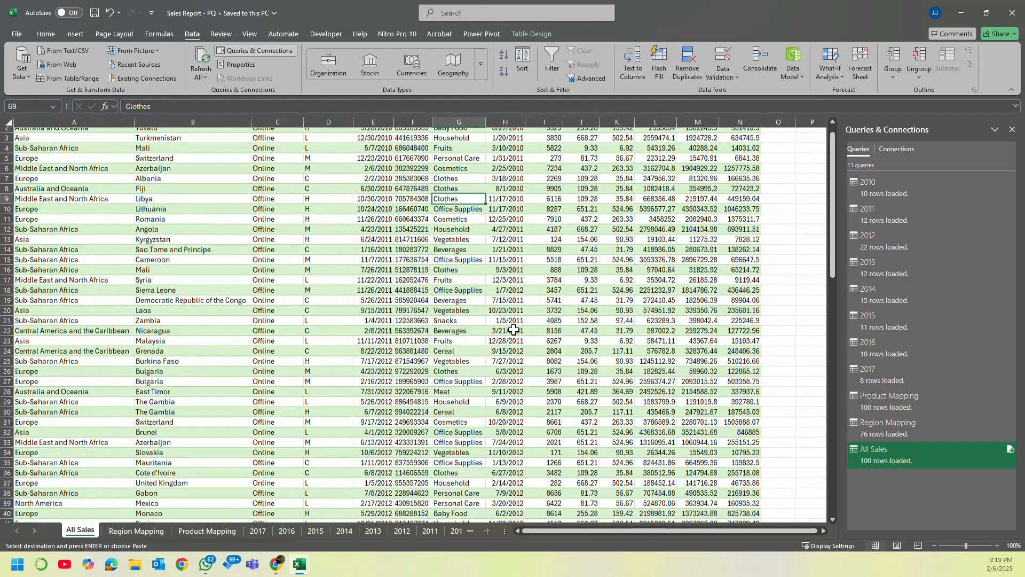
scroll(516, 327, "up", 1)
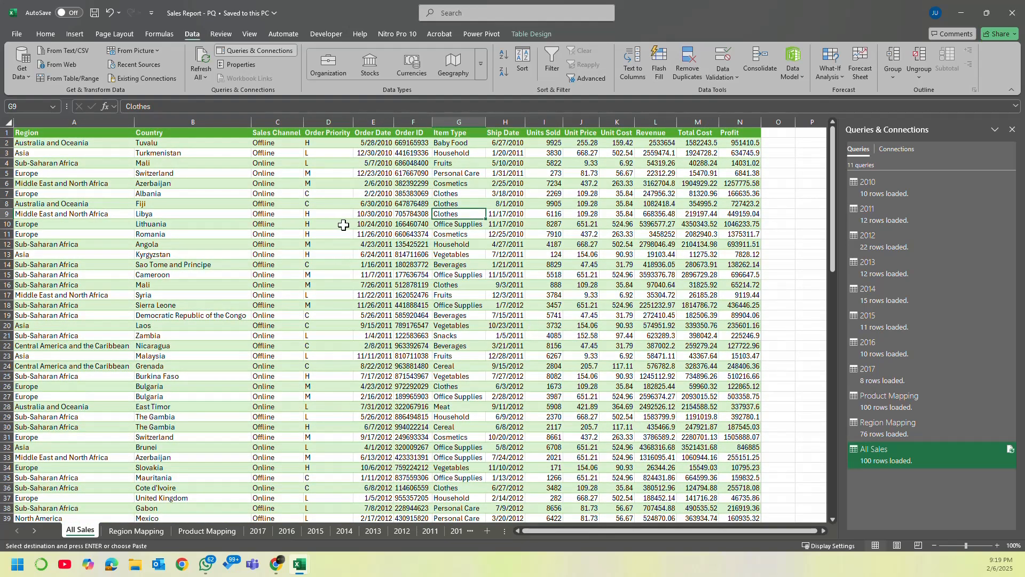
right_click(265, 186)
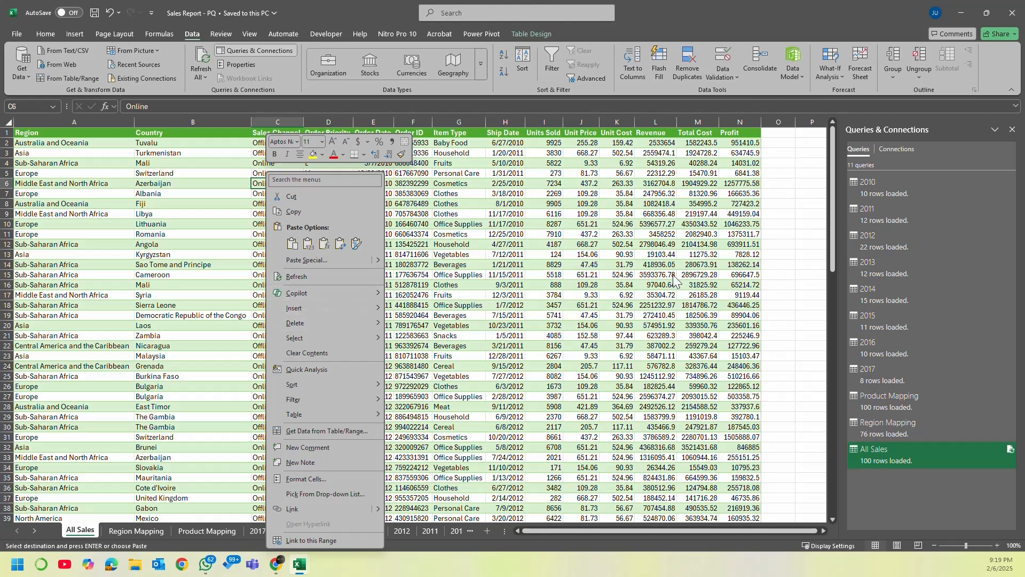
key("Escape")
Step: Close the Queries & Connections pane beside the All Sales table
left_click(732, 224)
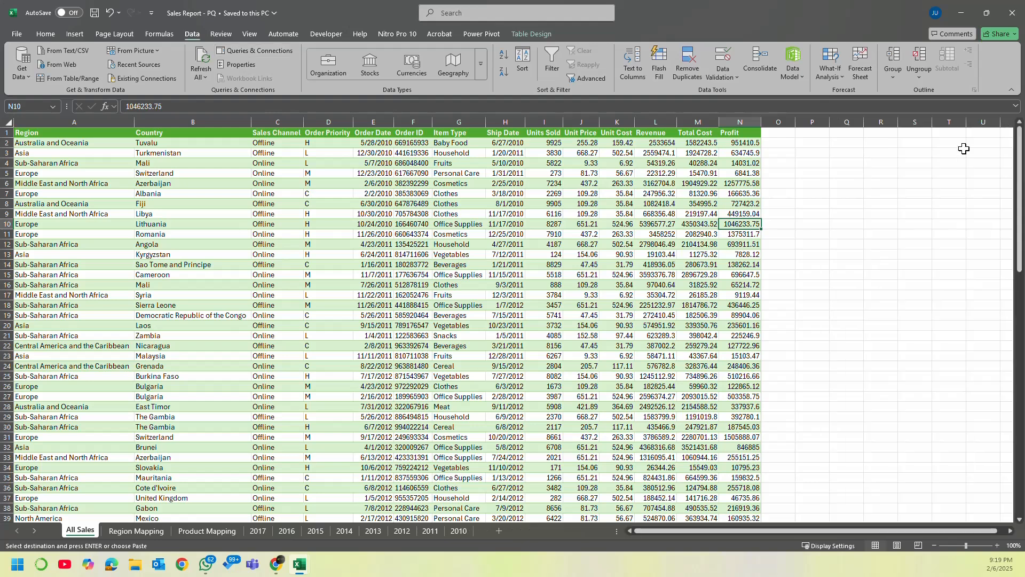
left_click(1012, 129)
left_click(510, 195)
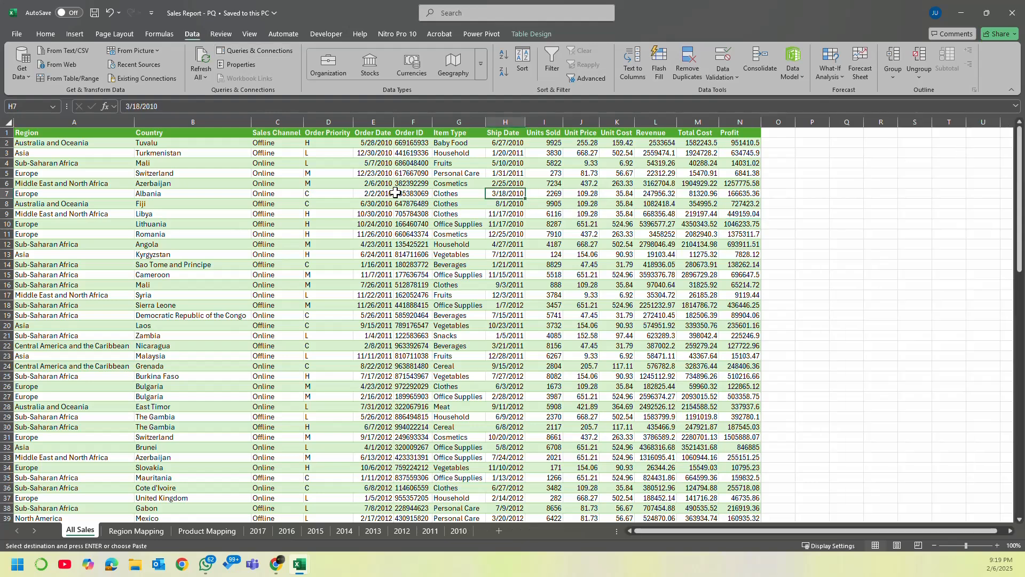
left_click(747, 162)
left_click(609, 163)
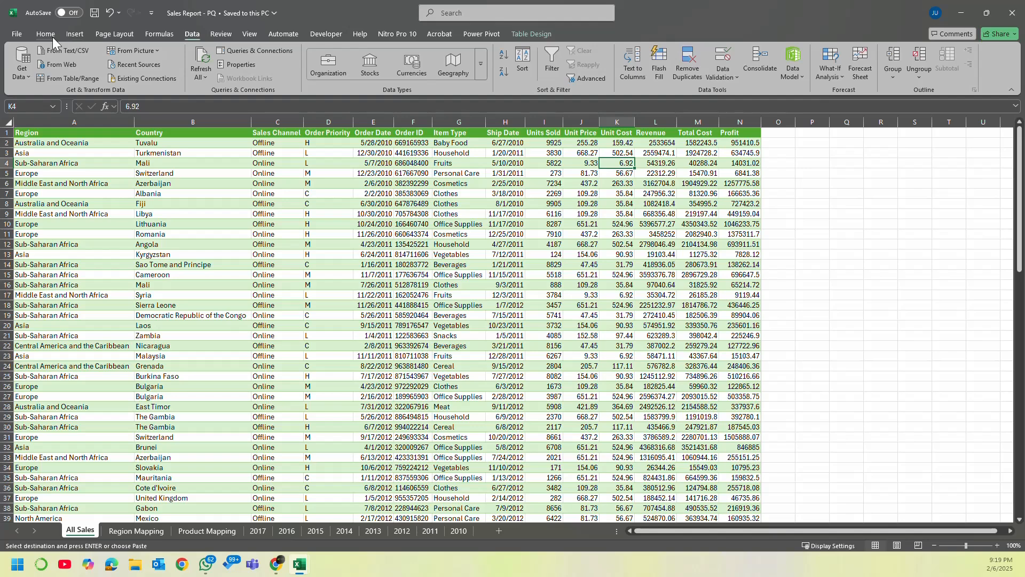
Step: Insert a PivotTable from the All Sales table on the existing worksheet at cell P5
left_click(163, 245)
left_click(75, 35)
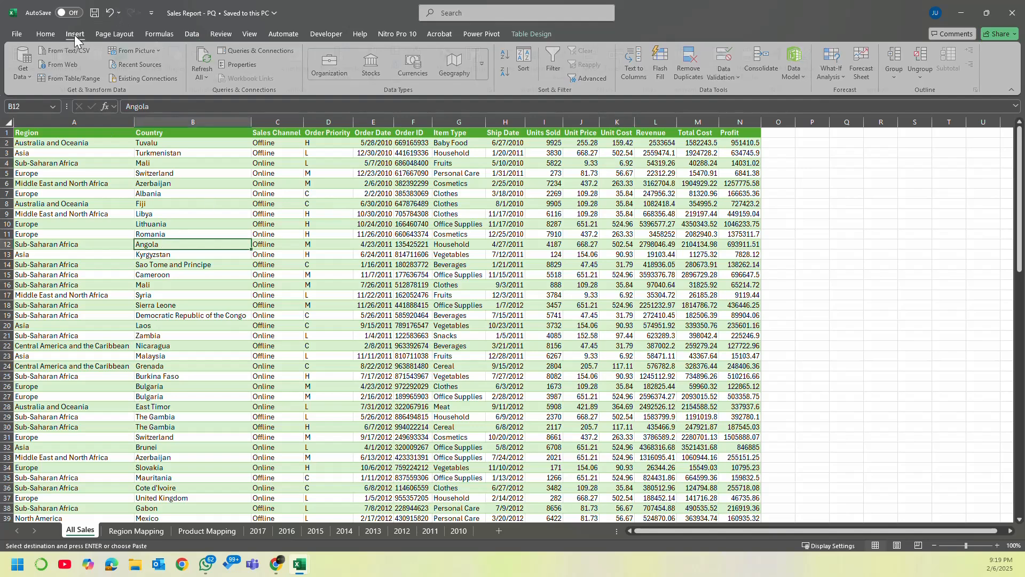
left_click(25, 57)
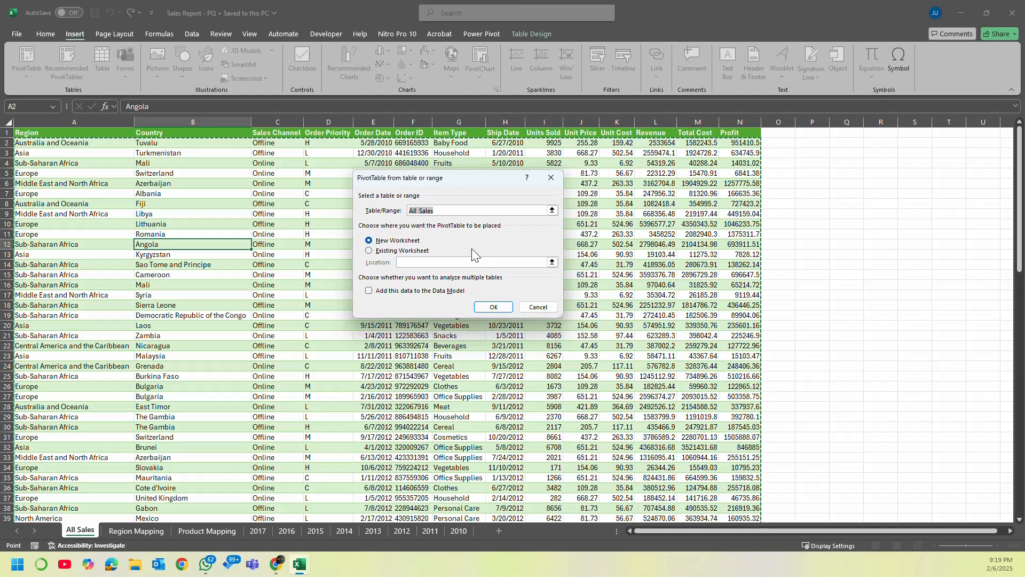
left_click(406, 250)
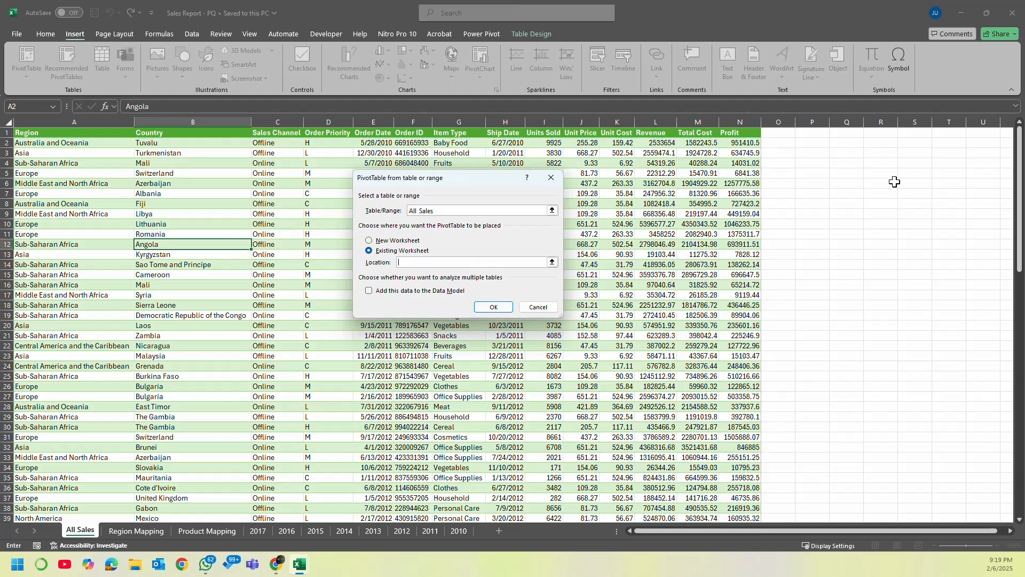
left_click(806, 172)
left_click(494, 307)
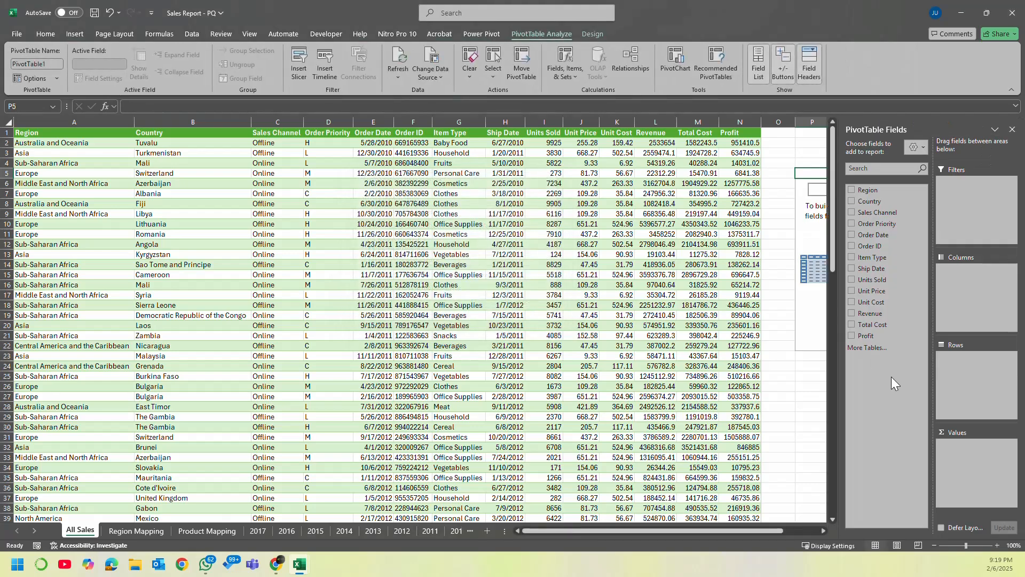
Step: Add the Revenue, Total Cost and Profit fields, in that order, as summed values in the PivotTable
left_click_drag(770, 529, 807, 529)
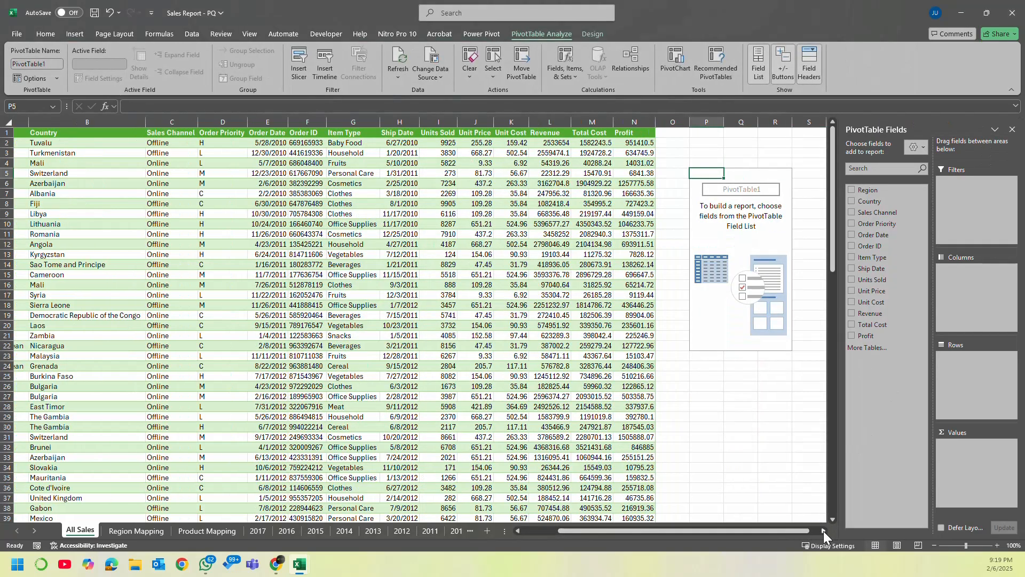
left_click(823, 531)
left_click(823, 530)
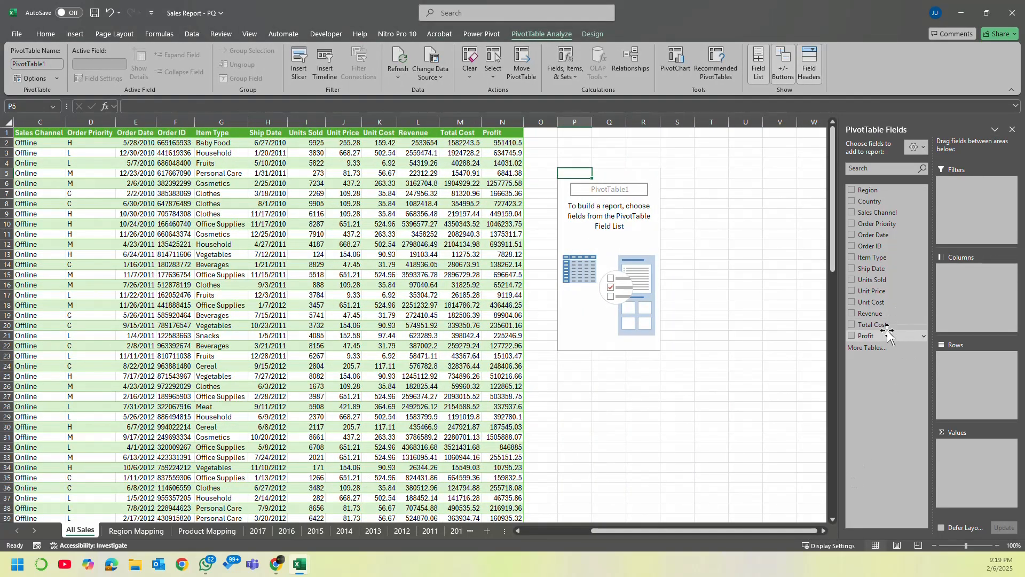
left_click_drag(888, 331, 957, 452)
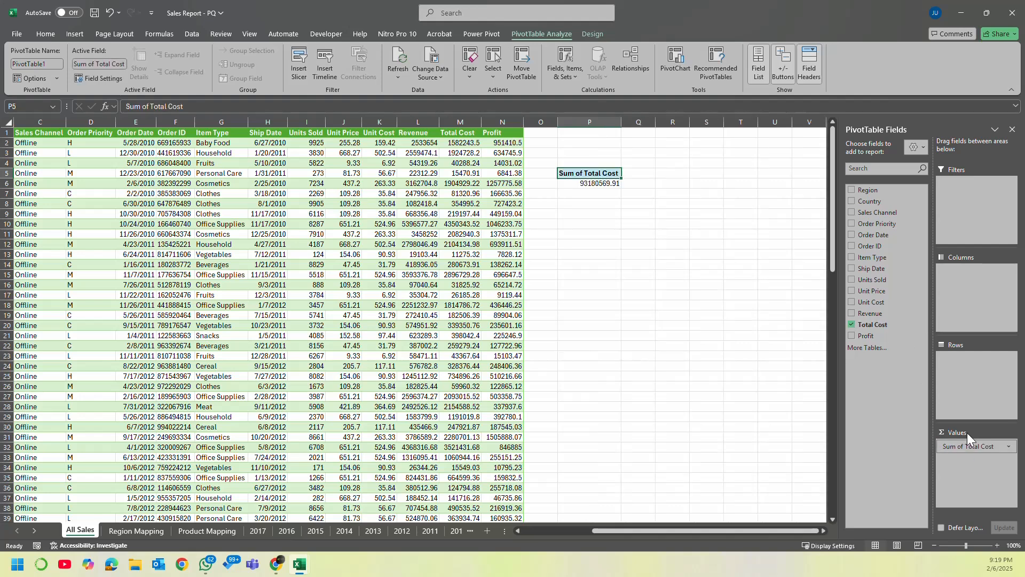
left_click_drag(877, 315, 971, 444)
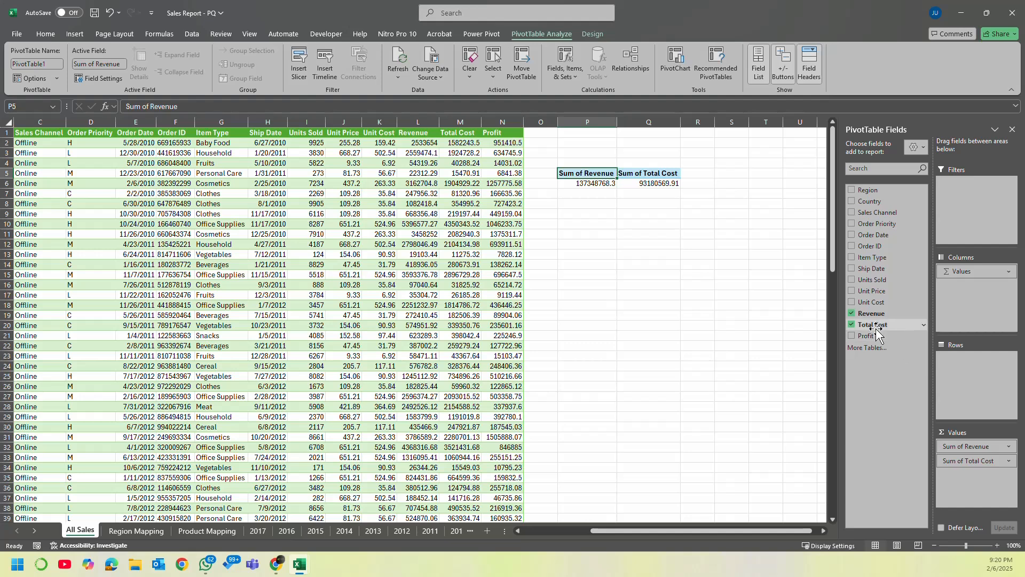
left_click_drag(876, 334, 969, 476)
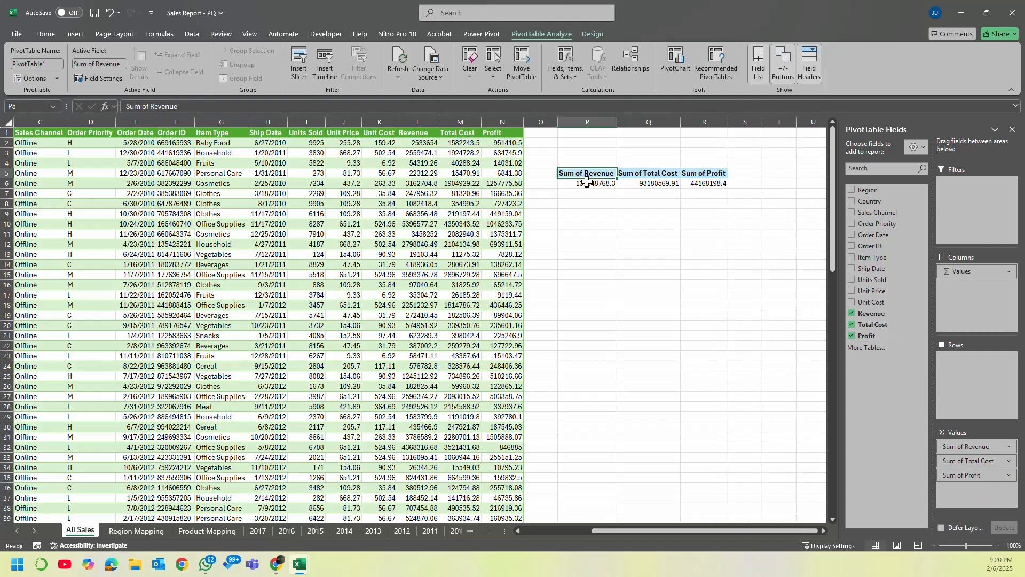
Step: Group the PivotTable rows by Order Date, keeping only the Years level and removing the month and date levels
left_click_drag(587, 182, 714, 185)
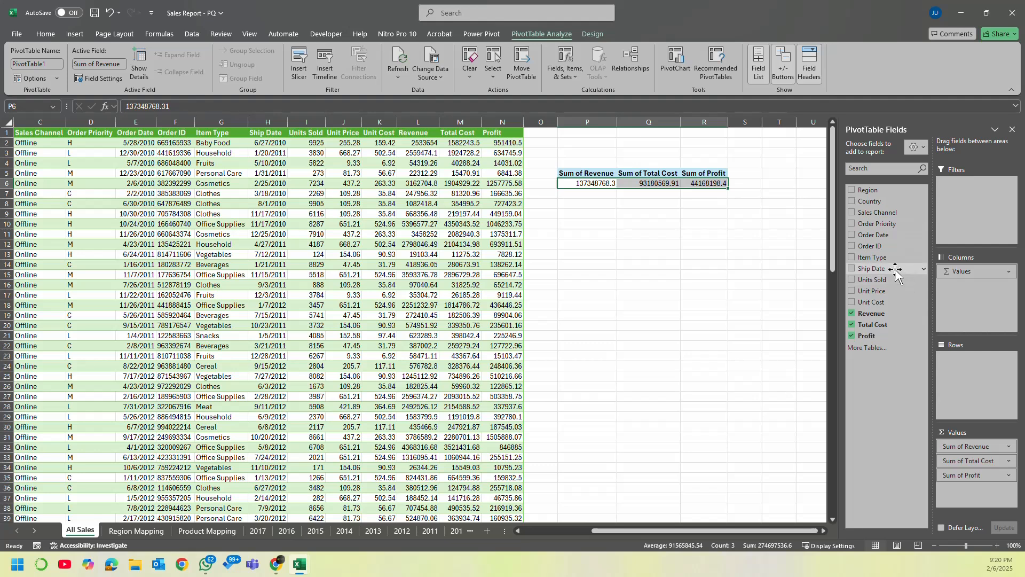
left_click_drag(890, 243, 983, 373)
left_click_drag(847, 377, 848, 376)
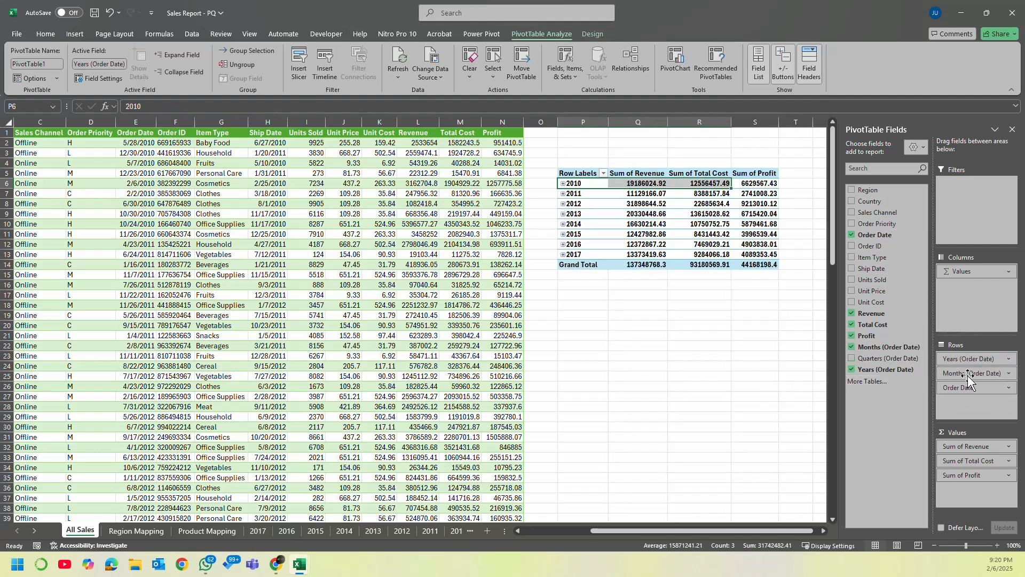
left_click_drag(965, 373, 774, 381)
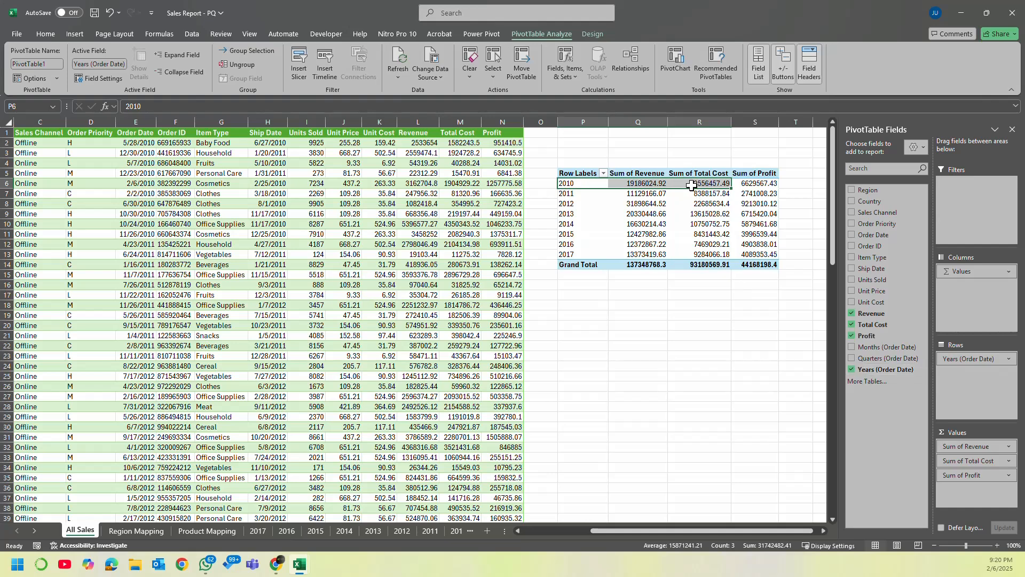
Step: Apply the Accounting number format with dollar signs to the PivotTable's revenue, cost and profit values, including the grand totals
left_click_drag(647, 186, 741, 269)
left_click(45, 33)
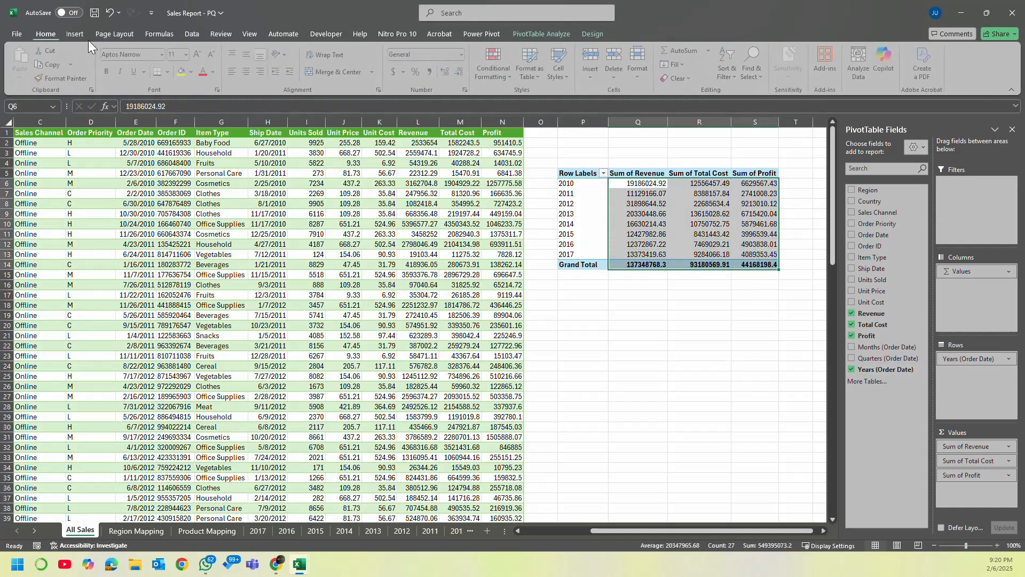
left_click(396, 72)
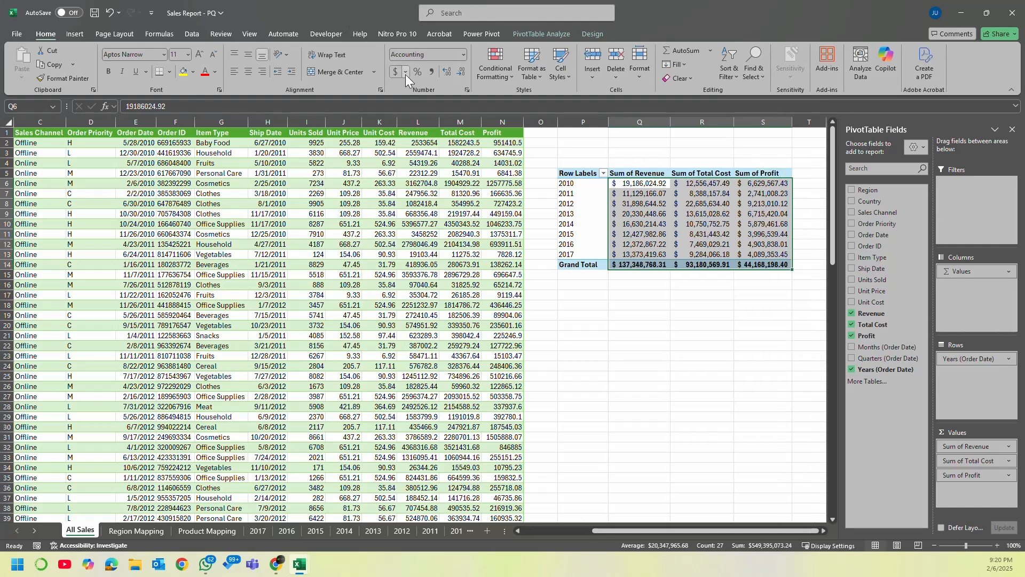
left_click(707, 304)
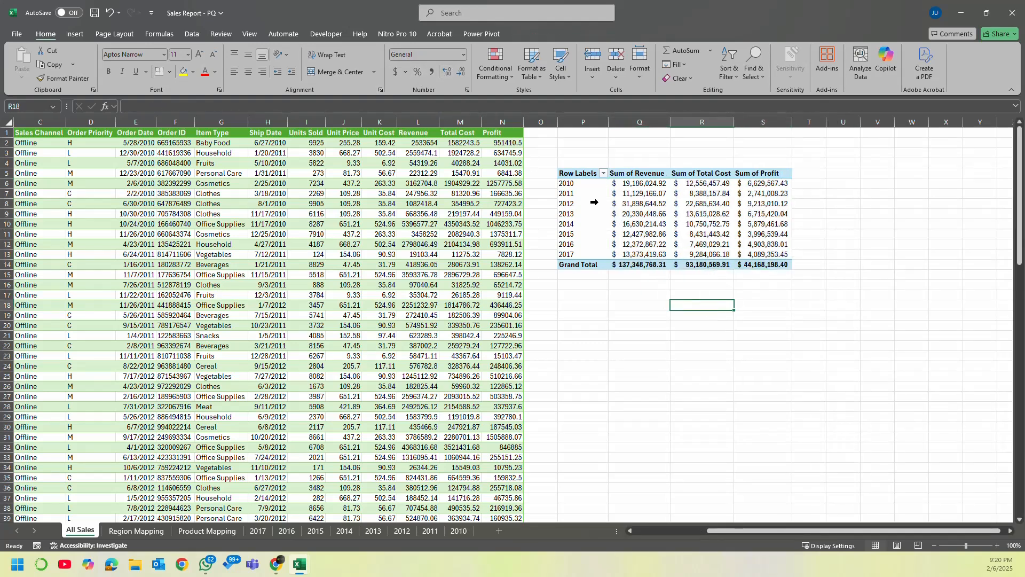
Step: Highlight the 2011 row of the PivotTable with a yellow fill
left_click(590, 202)
left_click(641, 235)
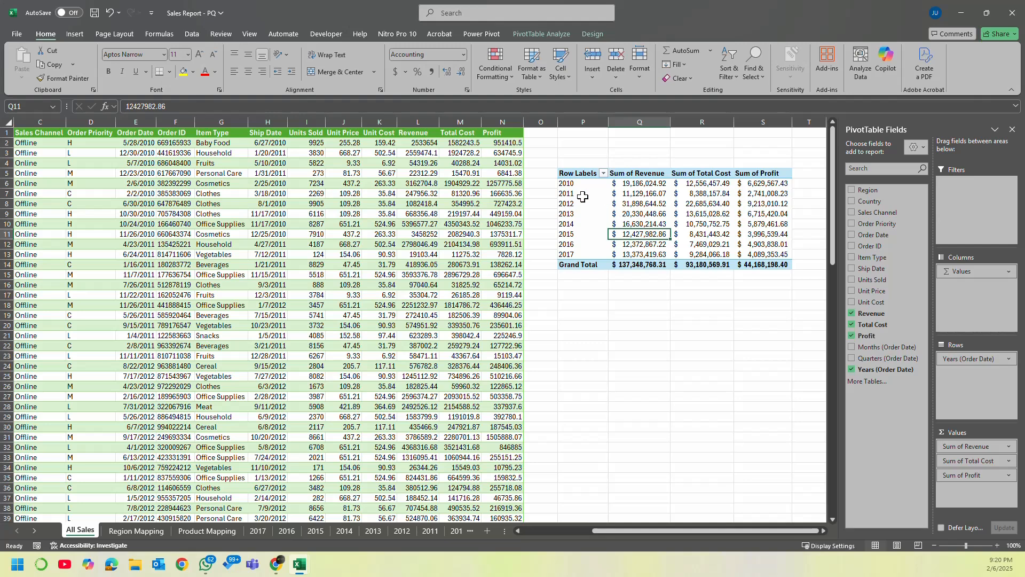
left_click_drag(580, 194, 769, 194)
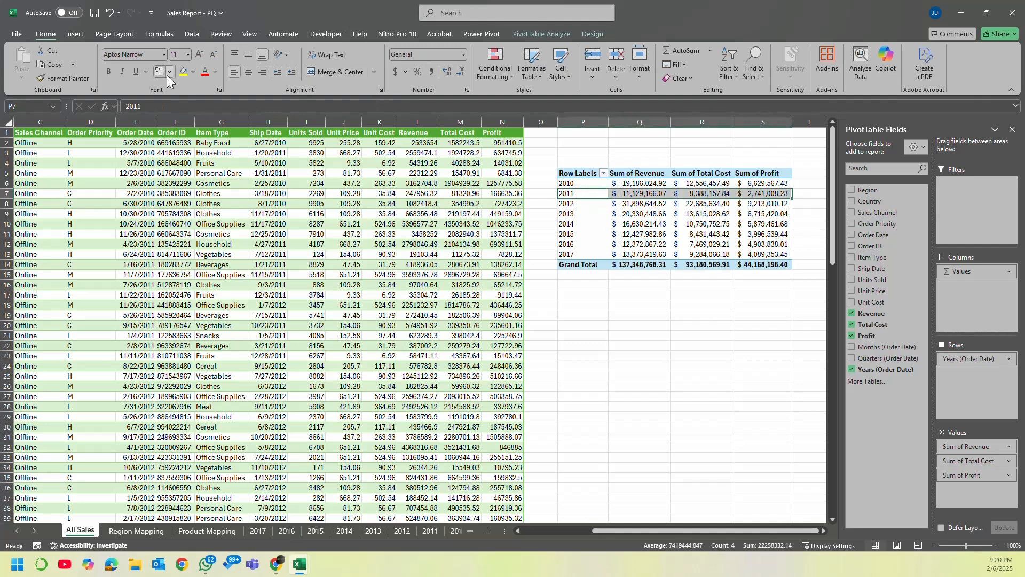
left_click(182, 72)
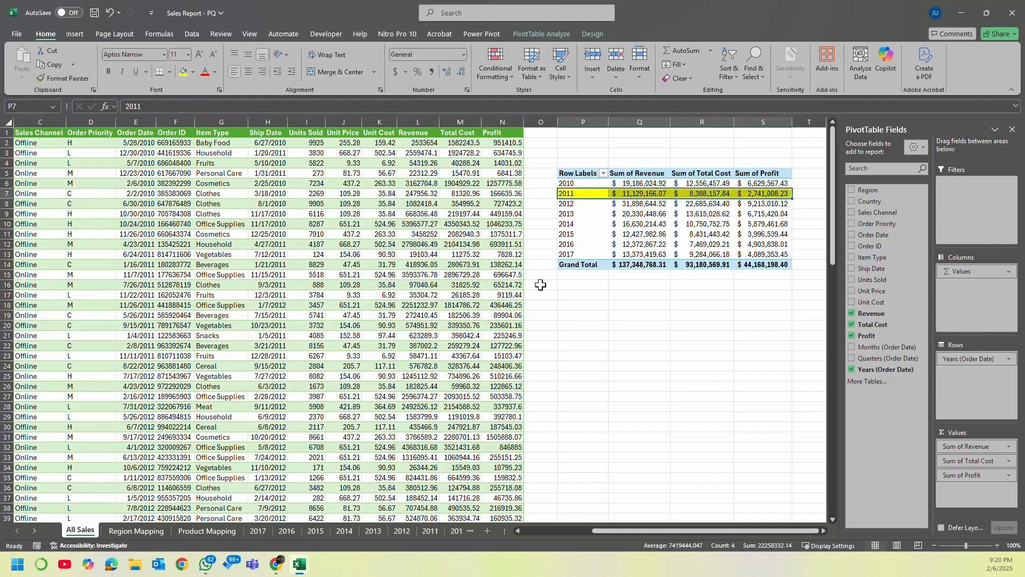
left_click(691, 283)
Step: Zoom the sheet to 130% and auto-fit the widths of PivotTable columns P to S
scroll(696, 252, "up", 2)
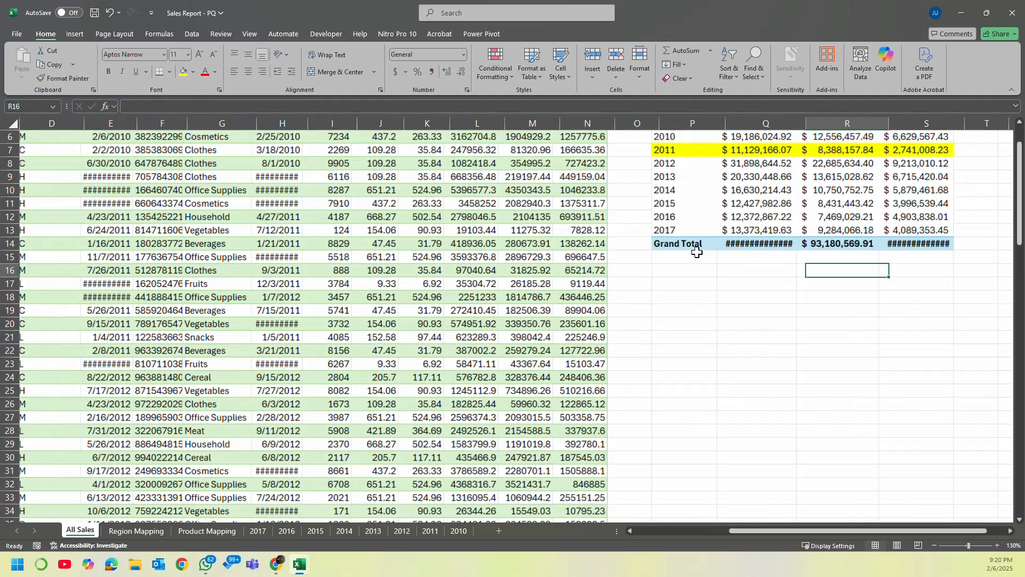
scroll(710, 279, "up", 2)
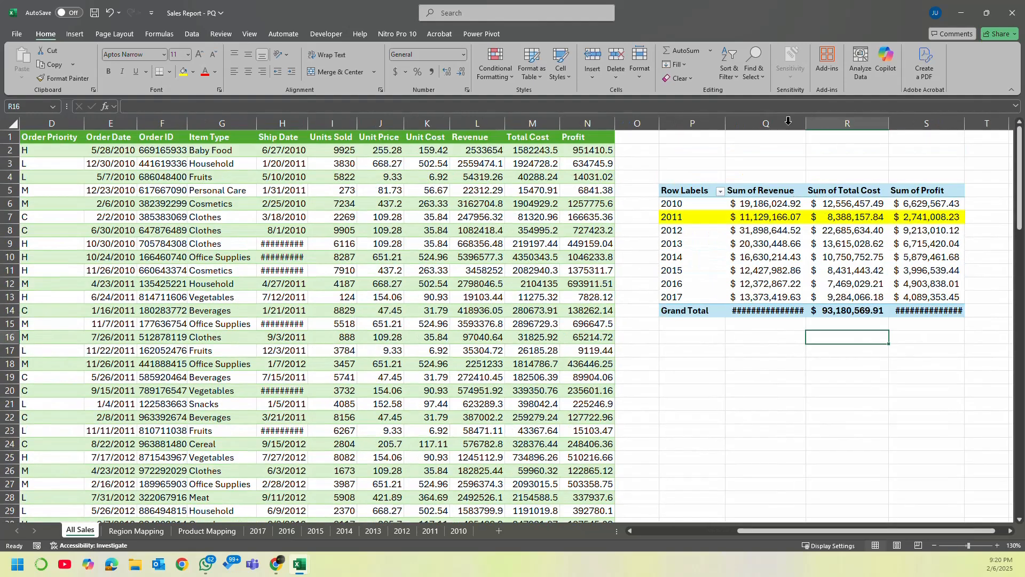
left_click_drag(718, 124, 965, 123)
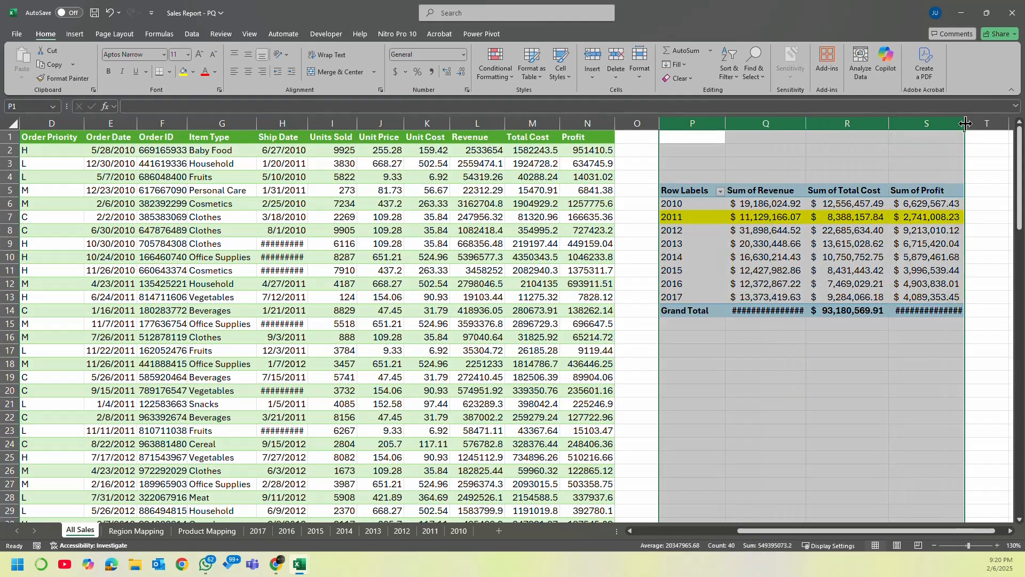
double_click(965, 123)
left_click(845, 324)
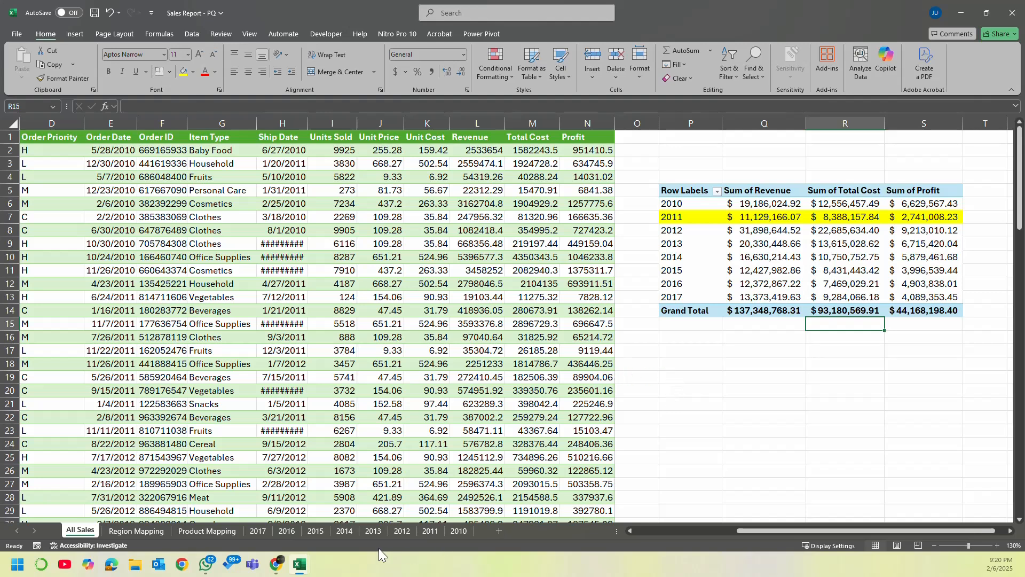
Step: Check the 2010 sheet in the Sales Dataset_PowerQuery workbook, and return to the Sales Report - PQ workbook
mouse_move(301, 563)
left_click(344, 502)
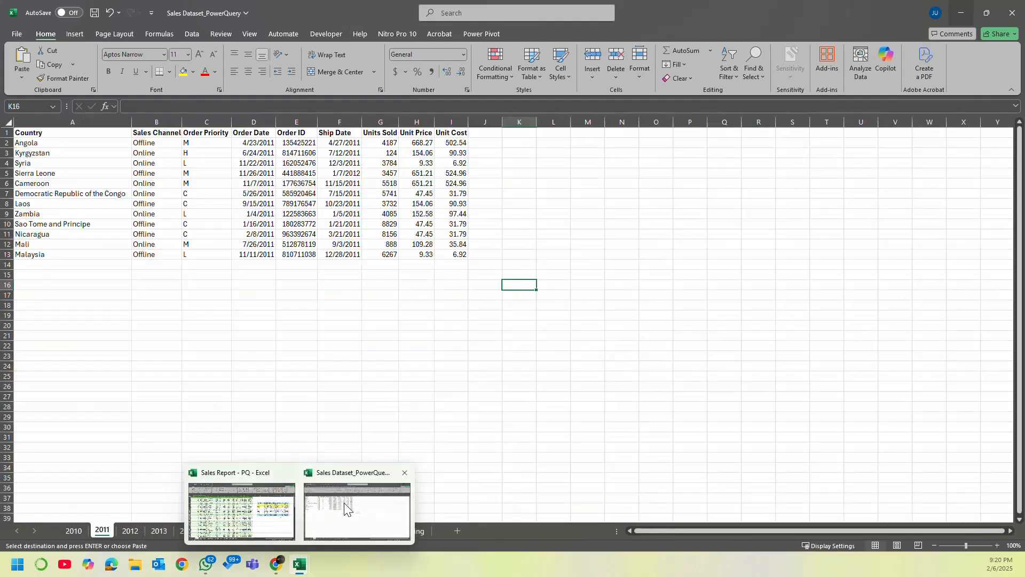
left_click(75, 529)
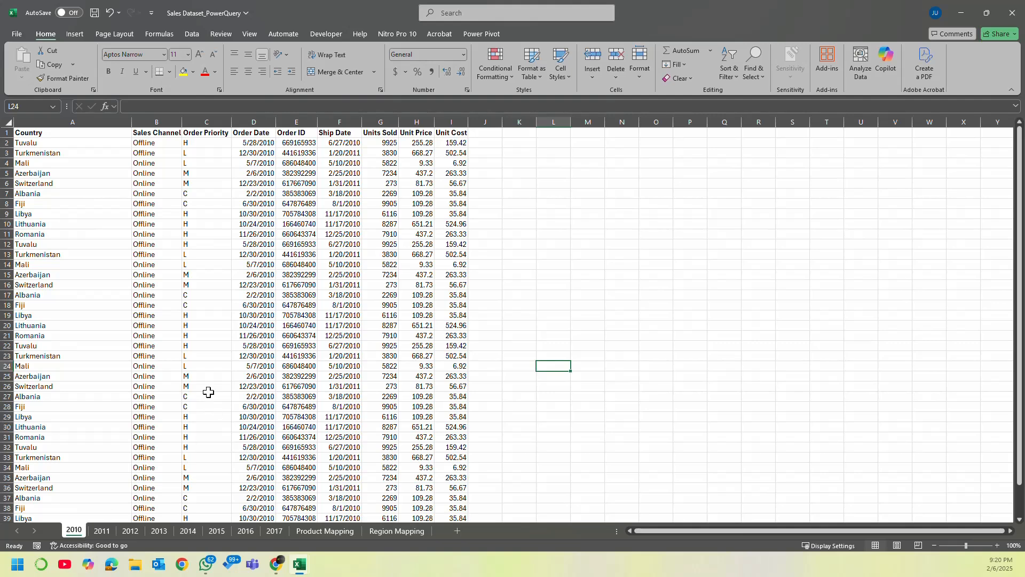
mouse_move(301, 564)
left_click(247, 495)
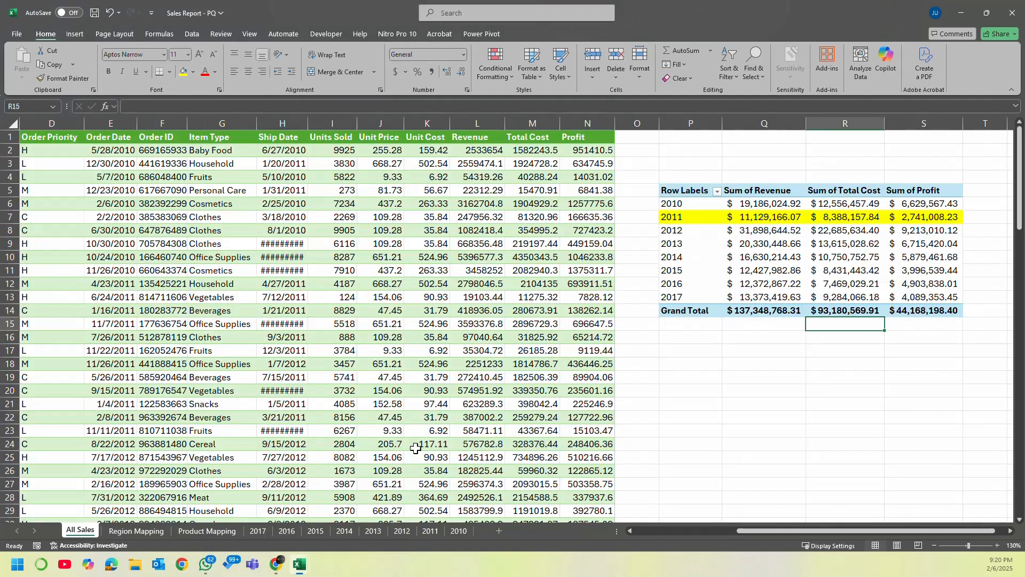
Step: Close the PivotTable Fields pane and copy the 2011 row's yellow formatting onto the 2010 row
left_click(674, 218)
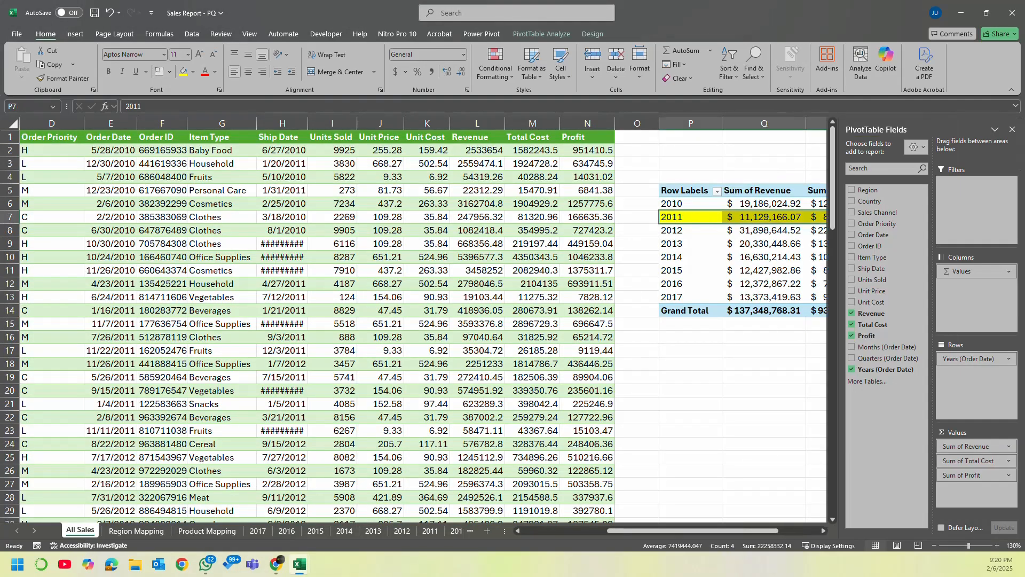
left_click(1013, 129)
left_click(63, 78)
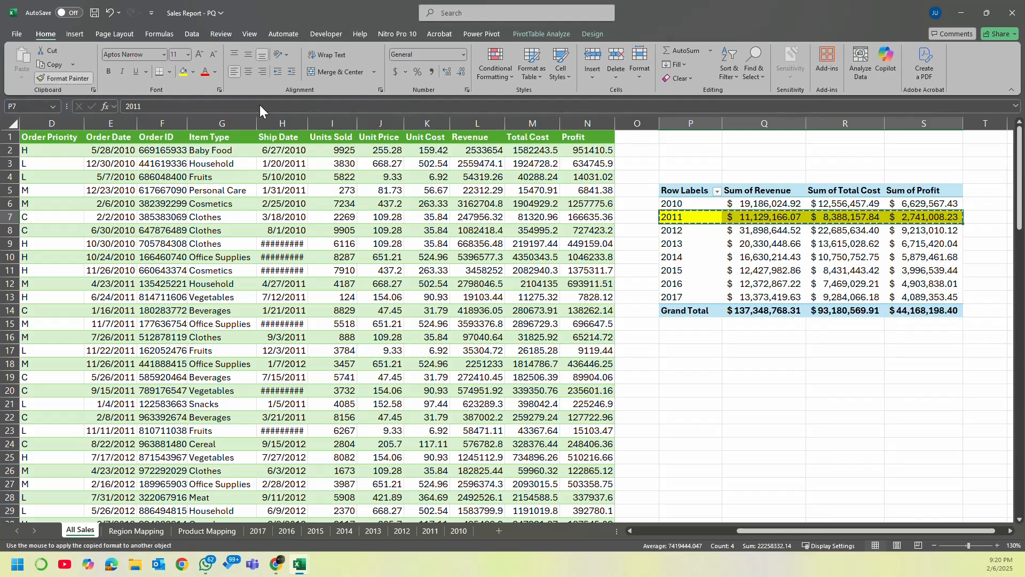
left_click(696, 205)
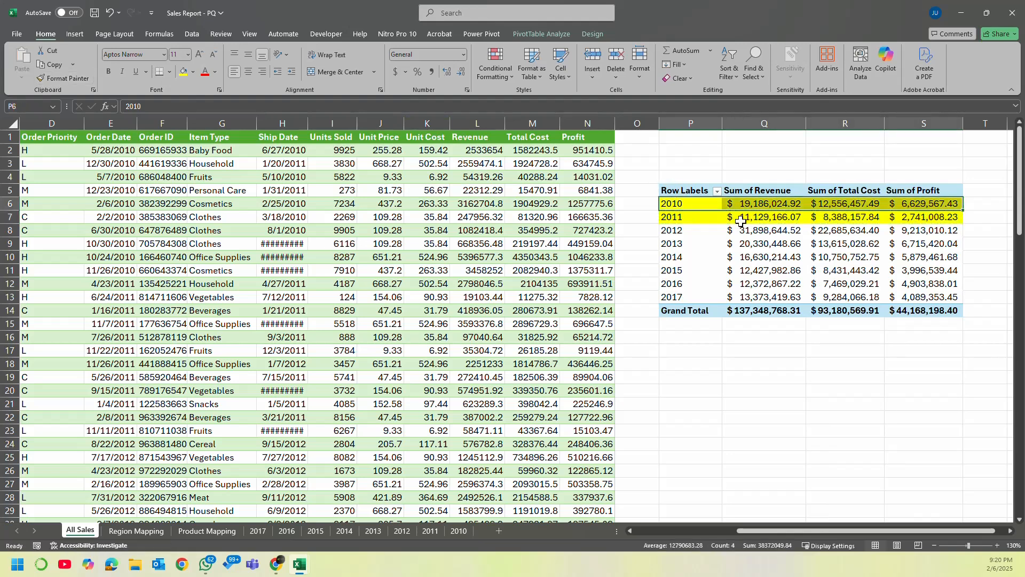
Step: Remove the yellow fill from the 2011 row of the PivotTable
left_click_drag(713, 217, 926, 216)
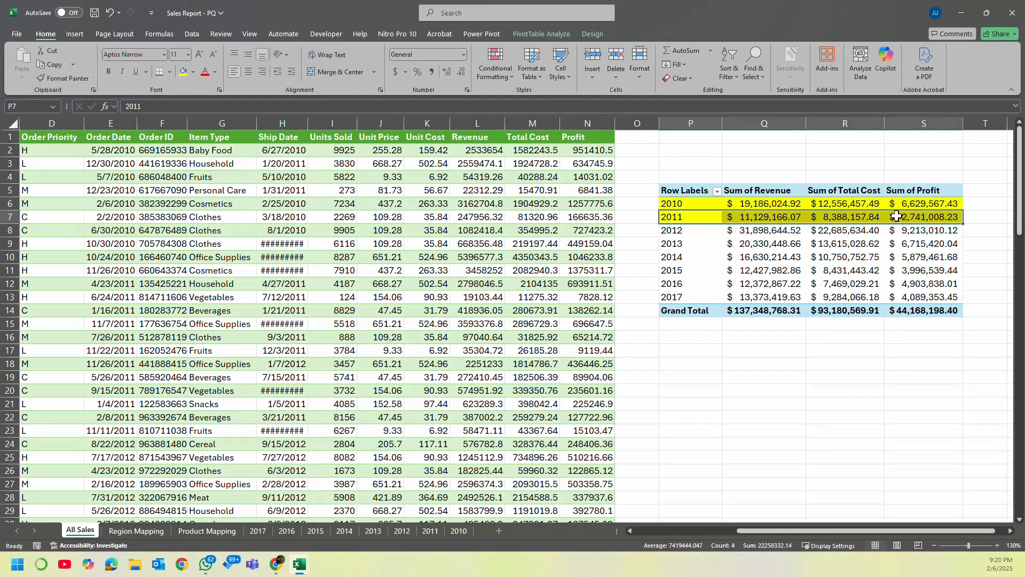
left_click(194, 74)
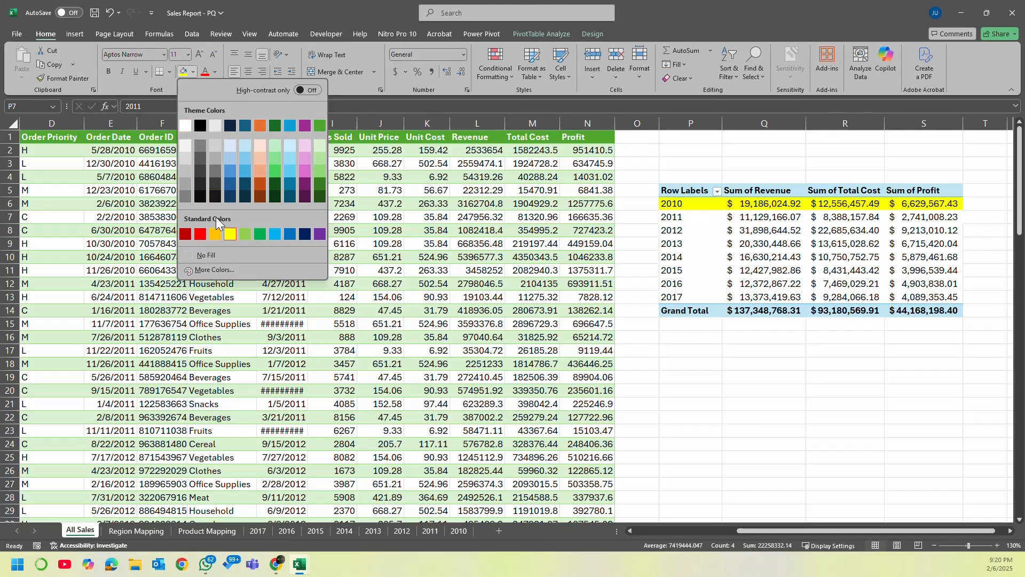
left_click(222, 256)
left_click(810, 355)
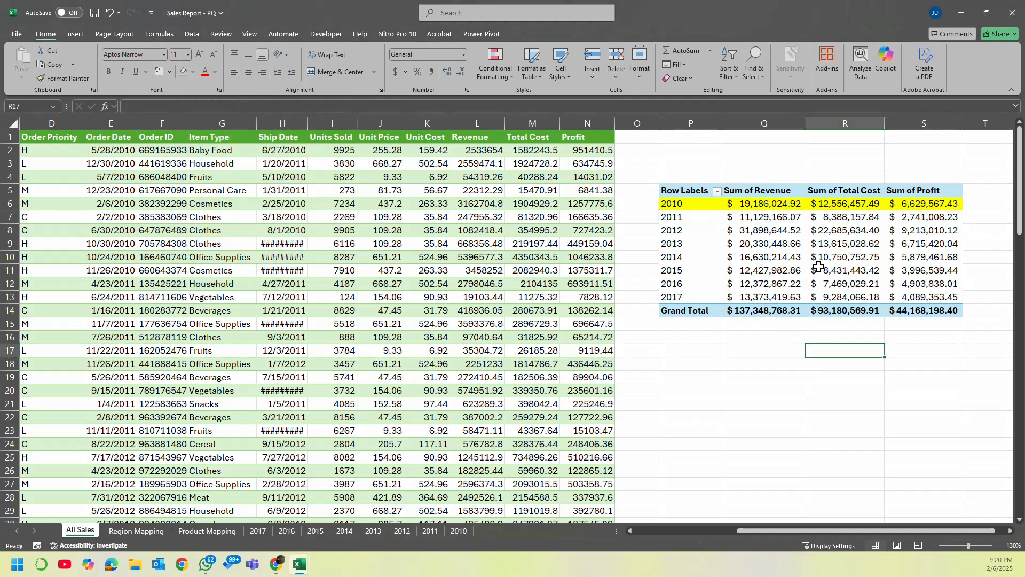
Step: Check the 2010 revenue, total cost and profit values in the PivotTable
left_click(772, 207)
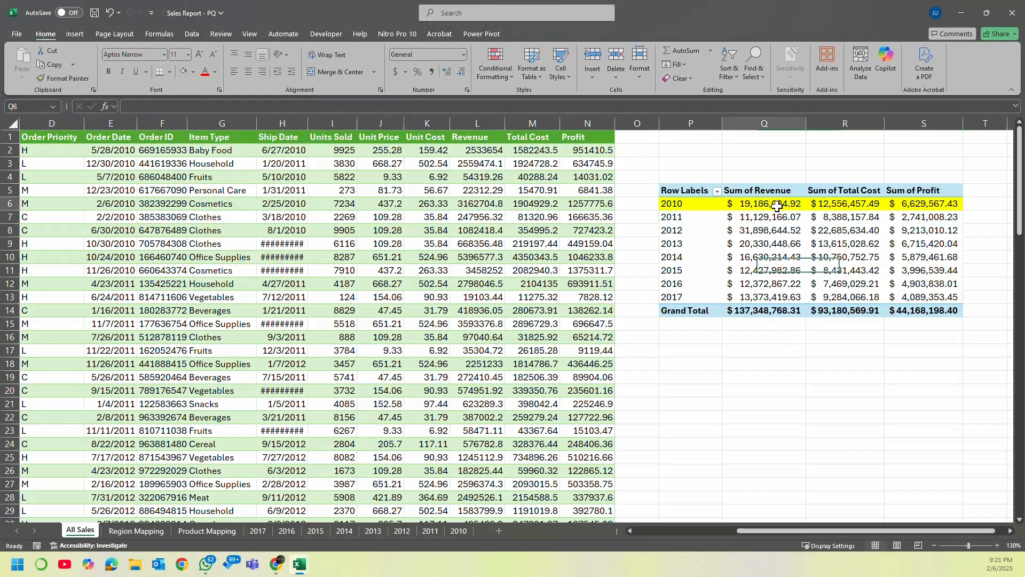
left_click(849, 205)
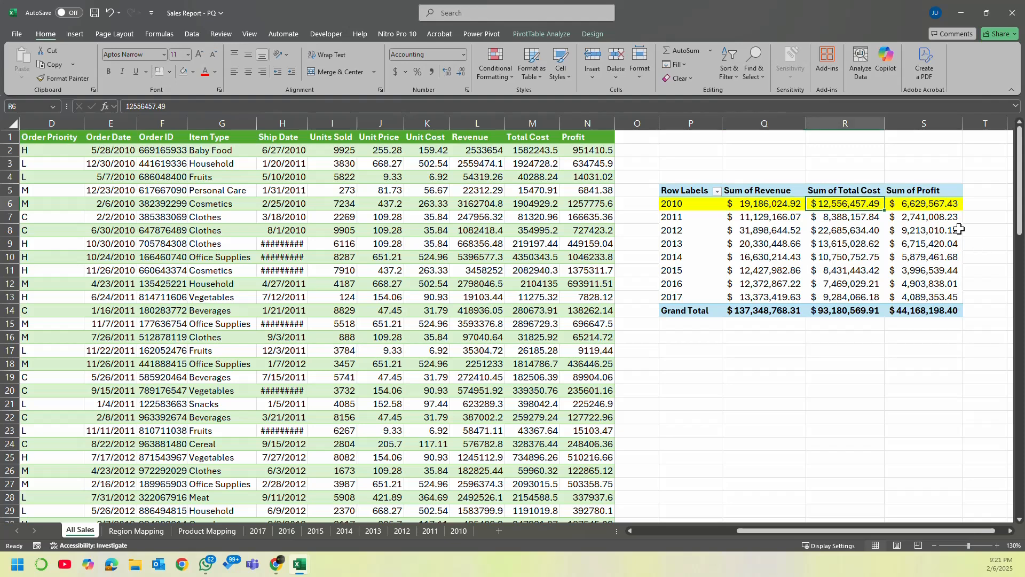
left_click(918, 198)
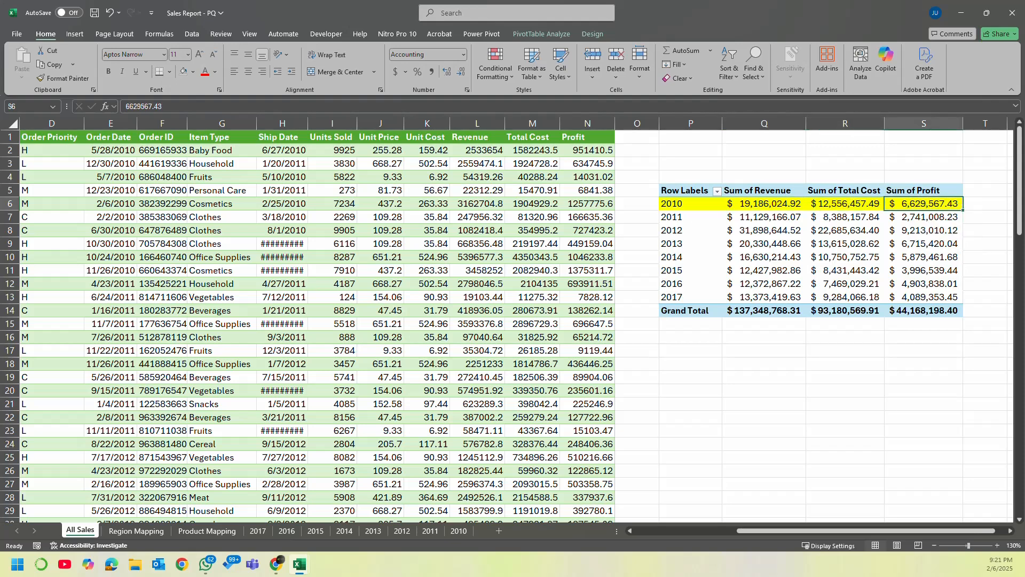
left_click(940, 336)
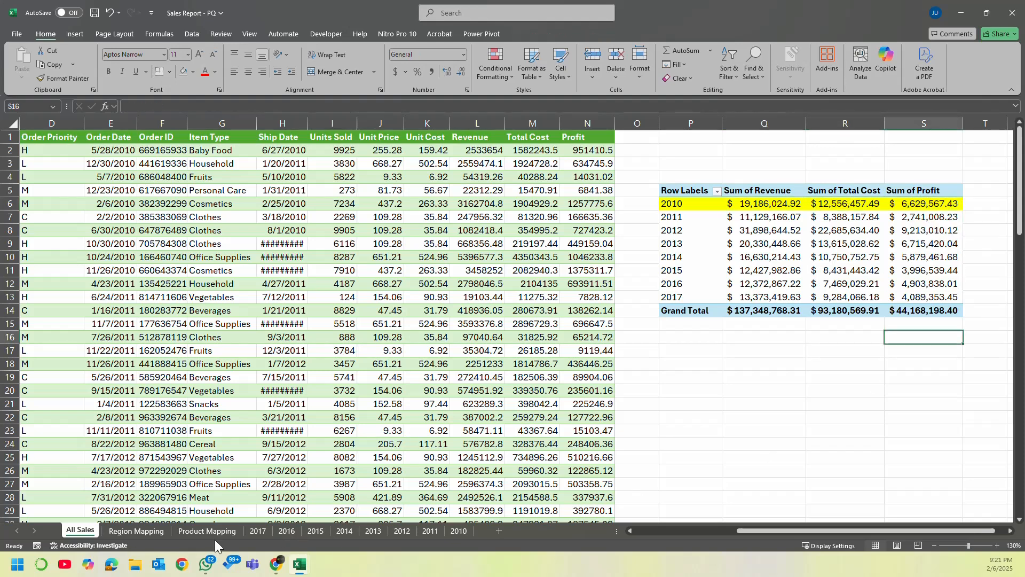
Step: Review the 2010 sheet's rows in the Sales Dataset_PowerQuery workbook, and return to the Sales Report - PQ workbook
mouse_move(302, 562)
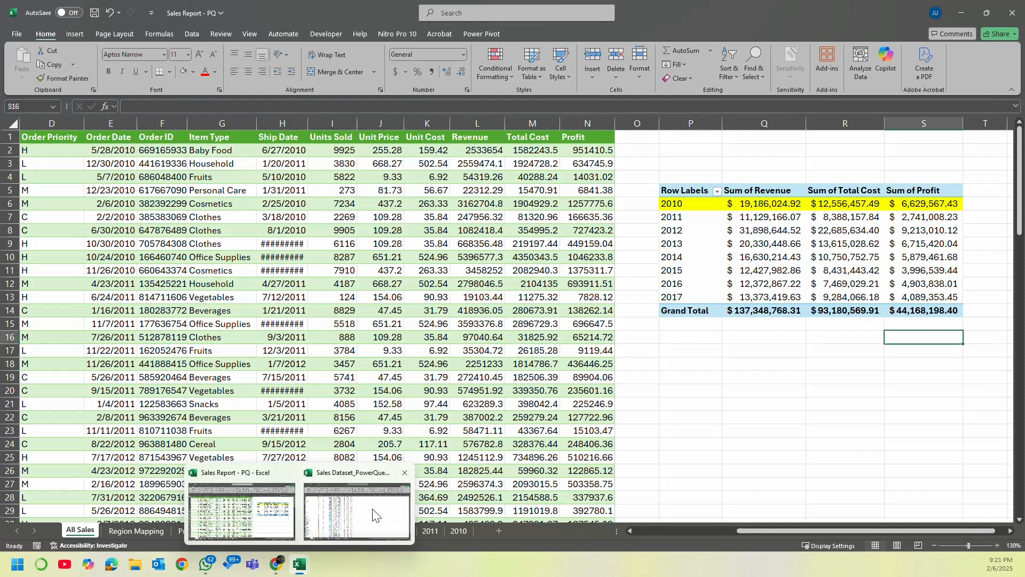
left_click(325, 520)
scroll(351, 382, "down", 2)
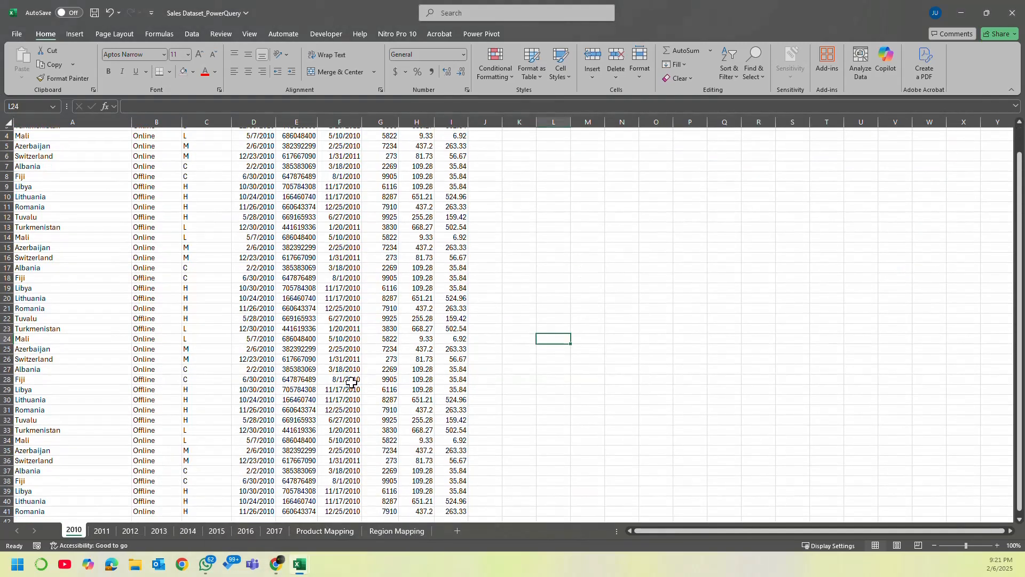
scroll(350, 382, "up", 2)
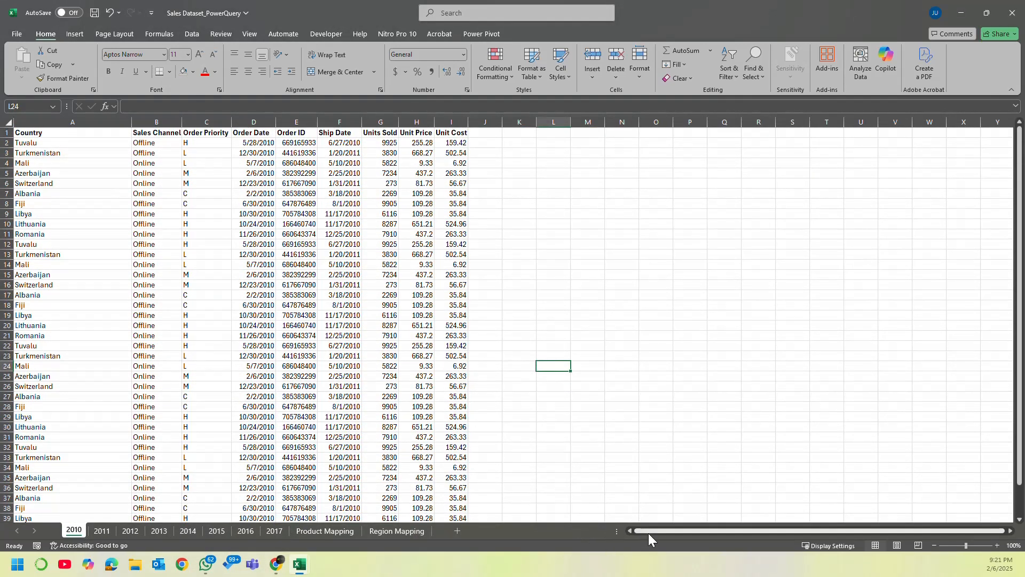
left_click(260, 448)
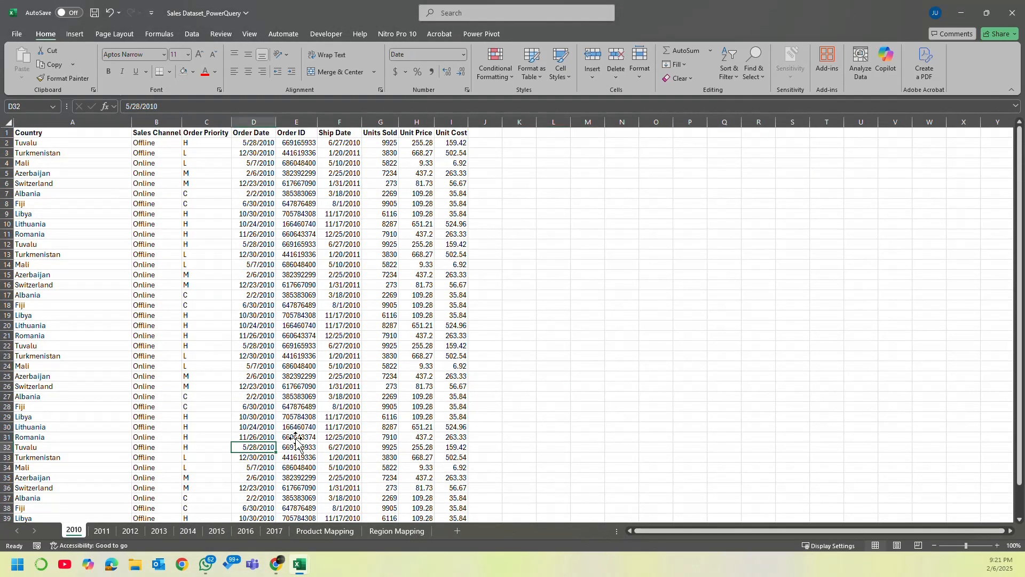
left_click(963, 14)
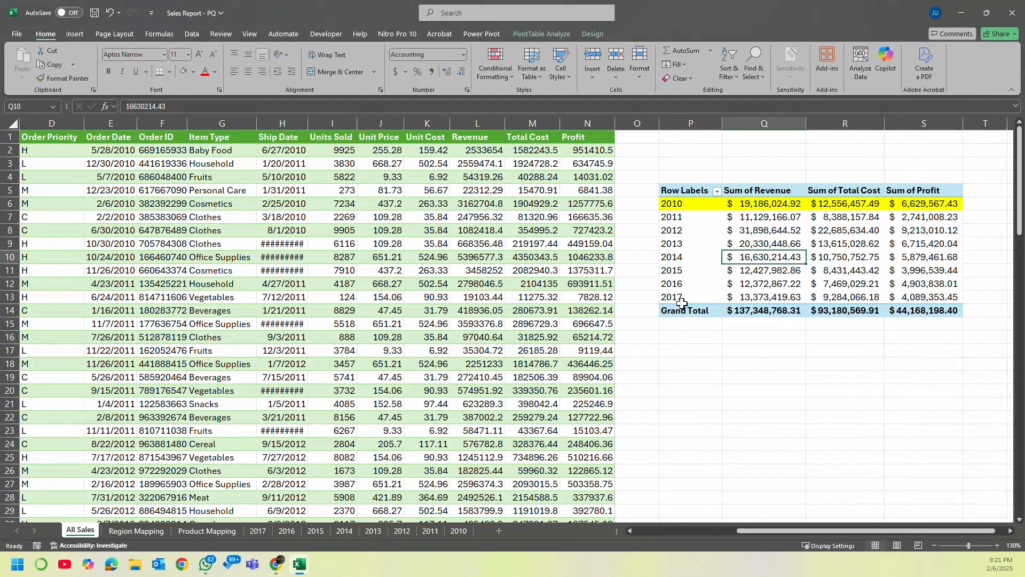
Step: Insert a Clustered Column PivotChart from the yearly PivotTable and move it over the PivotTable's Grand Total row and the cells below
left_click(550, 35)
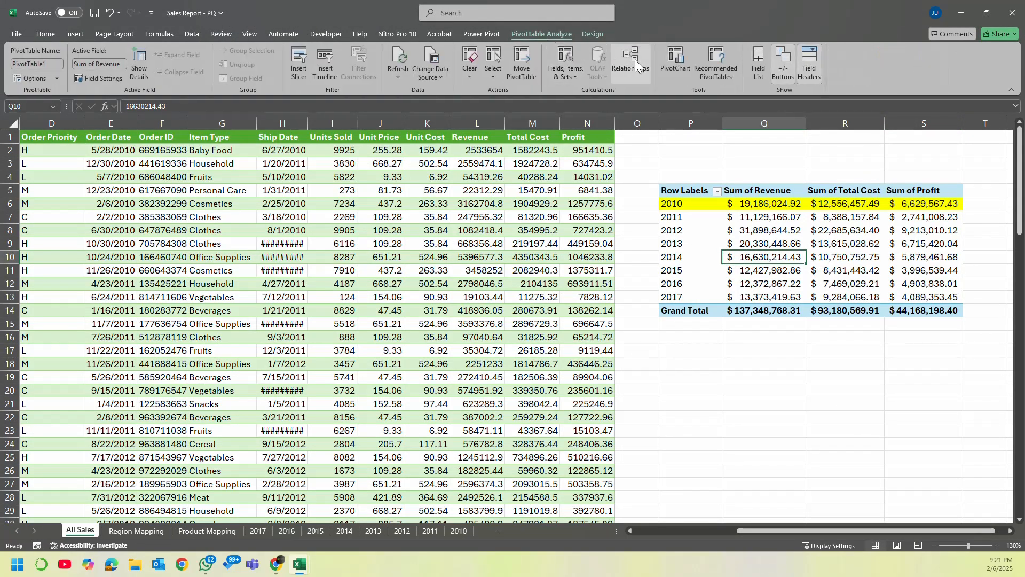
left_click(680, 63)
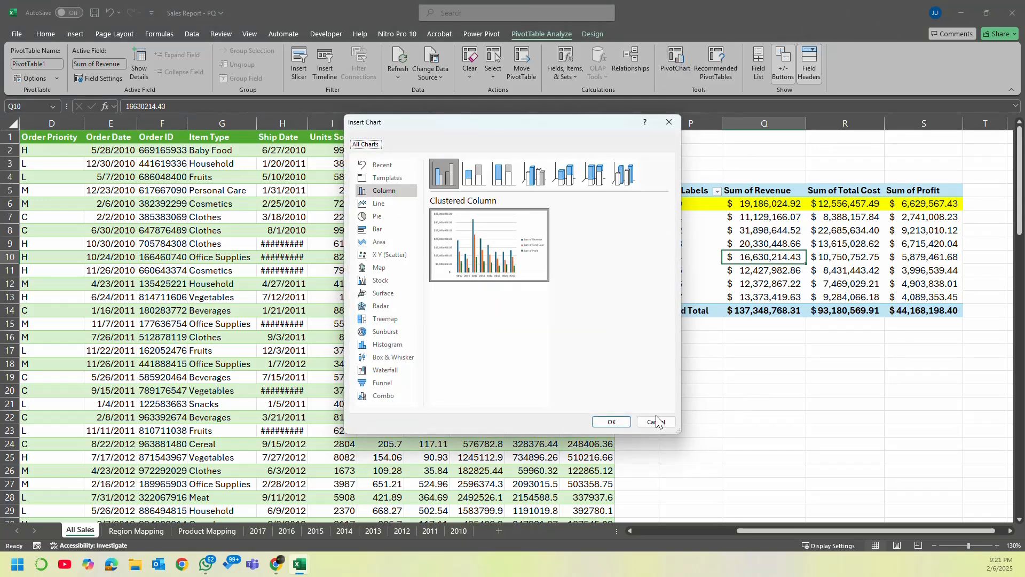
left_click(611, 422)
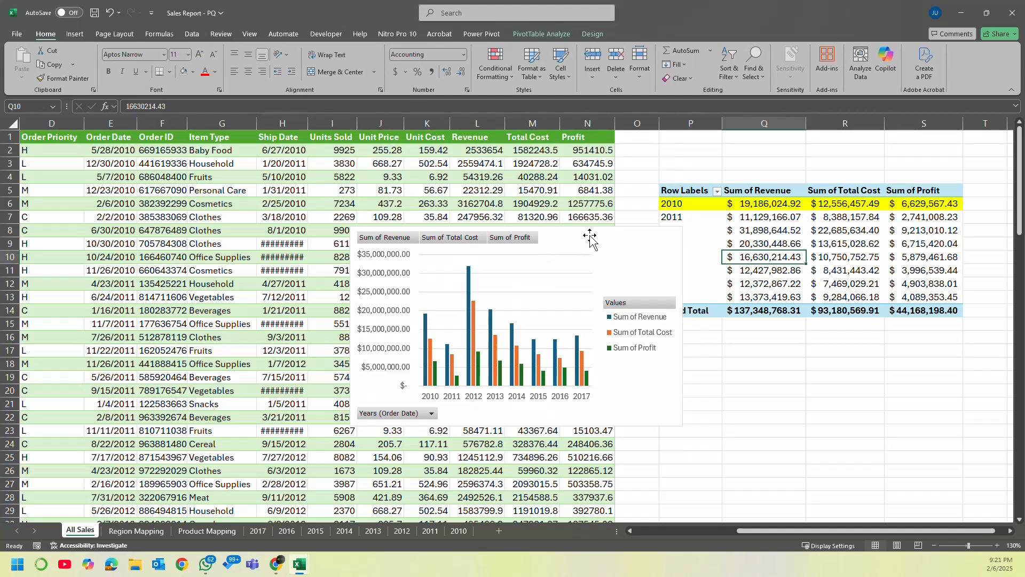
left_click_drag(590, 236, 888, 319)
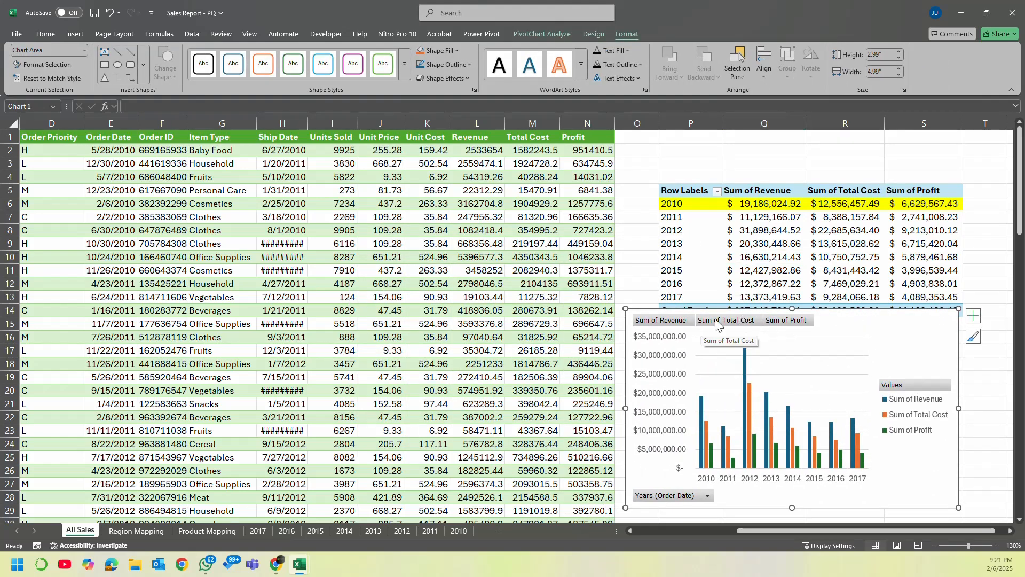
Step: Try removing the Values field from the PivotChart, and undo the removal
right_click(921, 387)
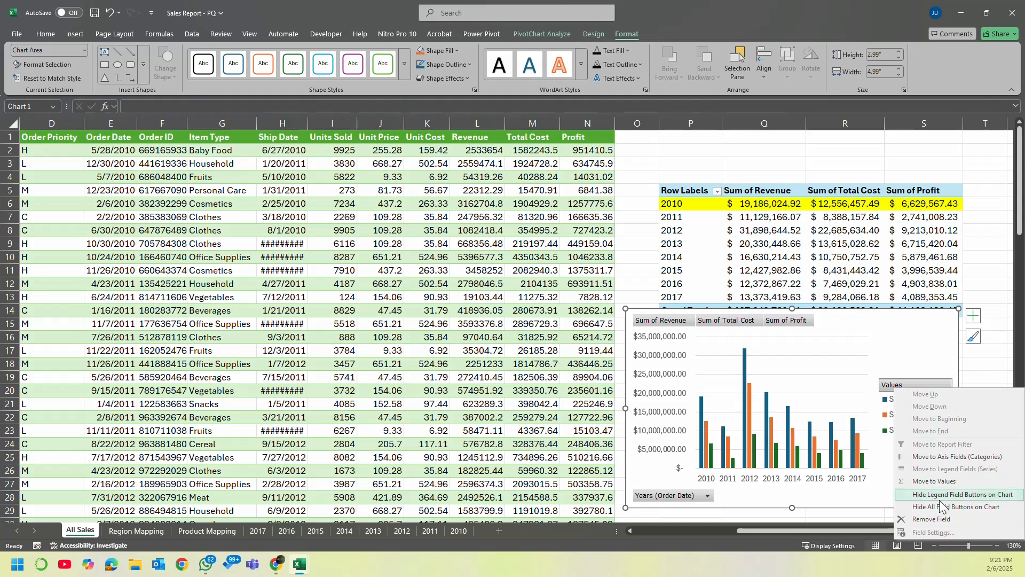
left_click(934, 517)
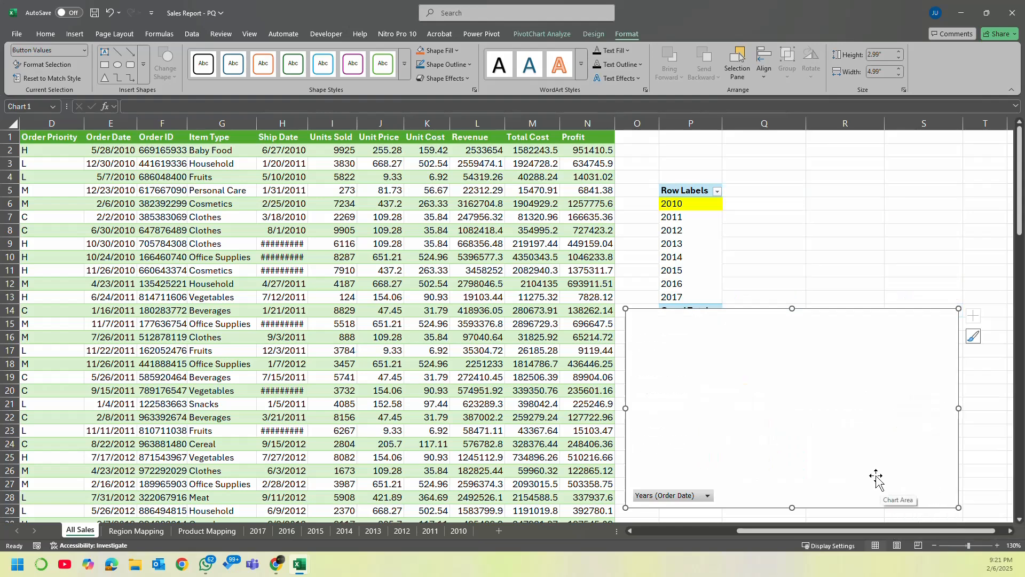
key("ctrl+z")
Step: Hide all field buttons on the PivotChart, move it up to just below the PivotTable's 2011 row, and deselect it
right_click(917, 383)
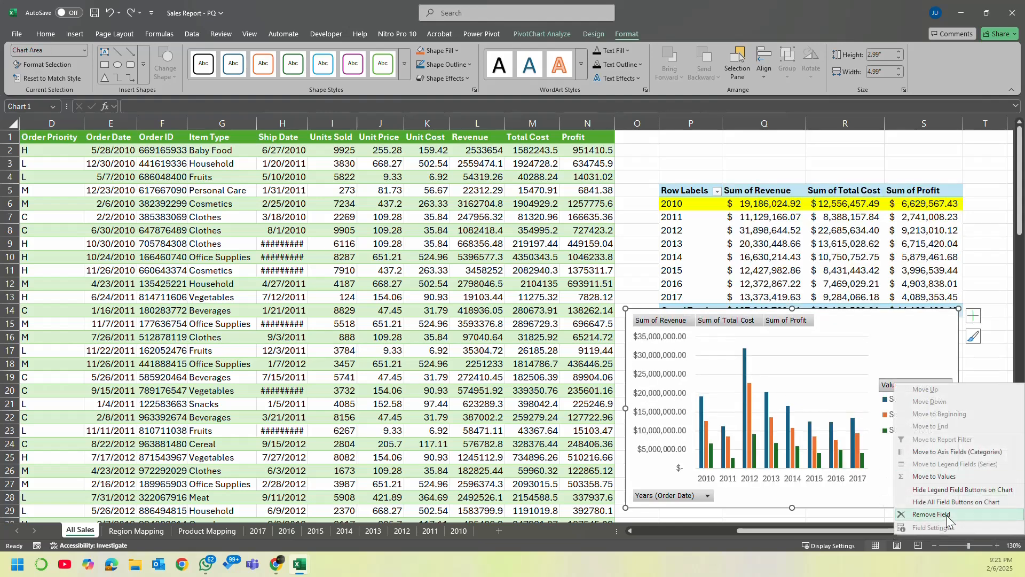
left_click(946, 504)
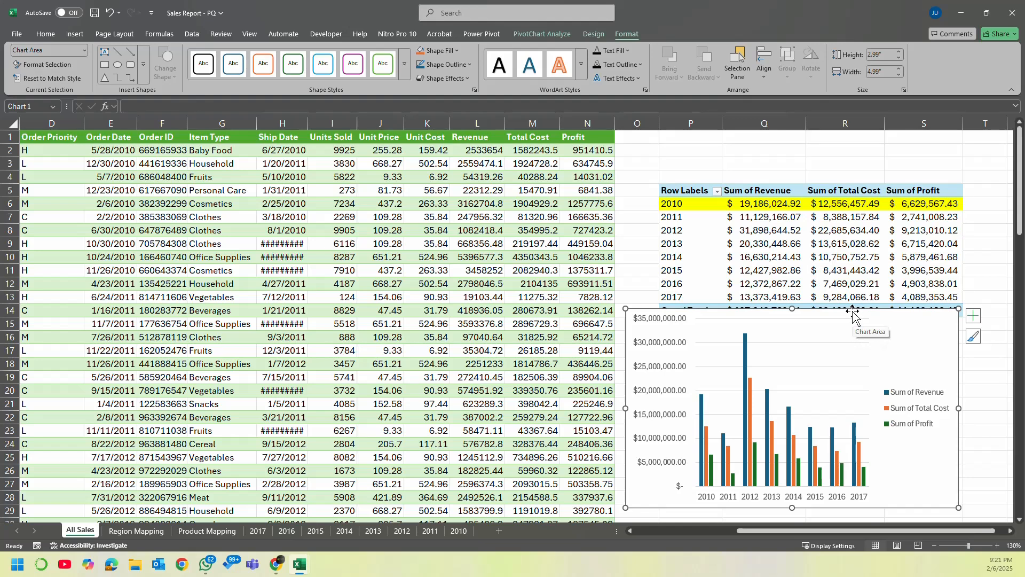
left_click_drag(853, 314, 881, 223)
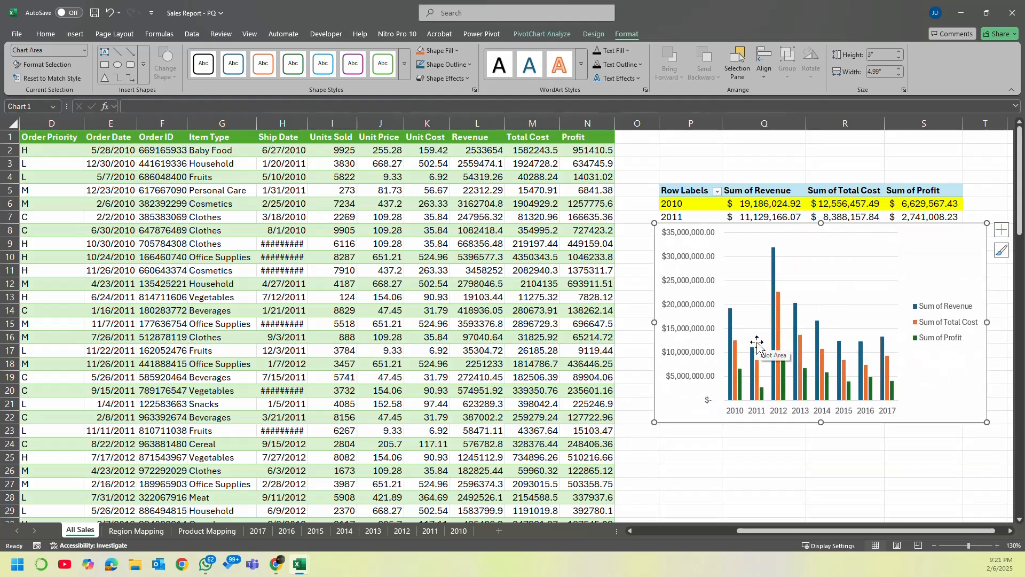
left_click(739, 361)
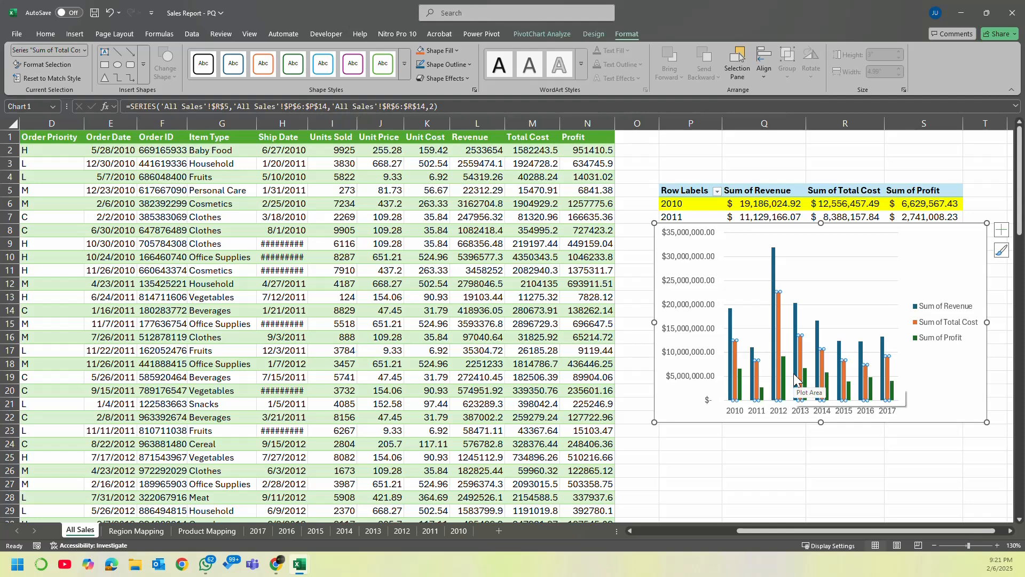
left_click(923, 406)
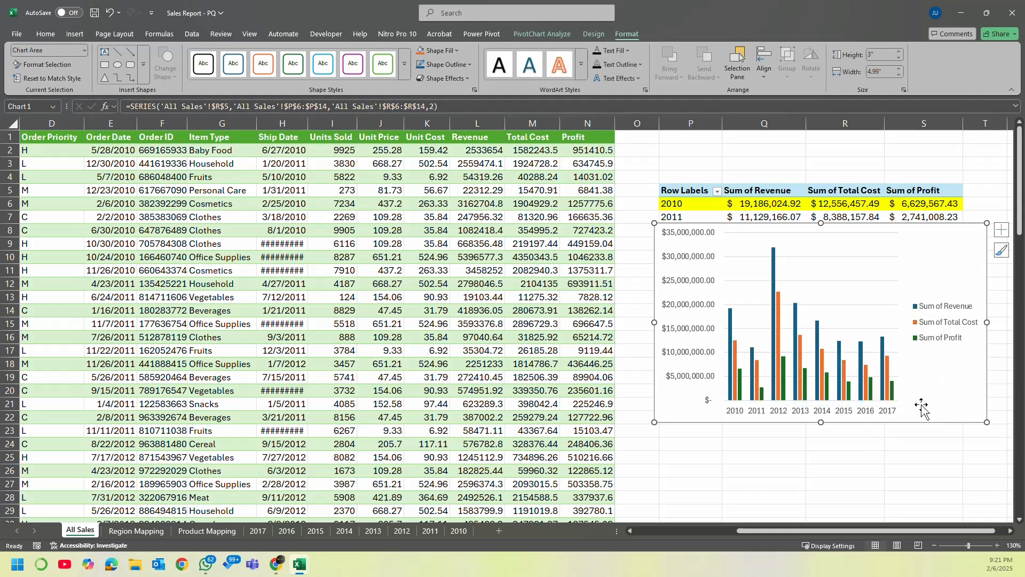
left_click(807, 462)
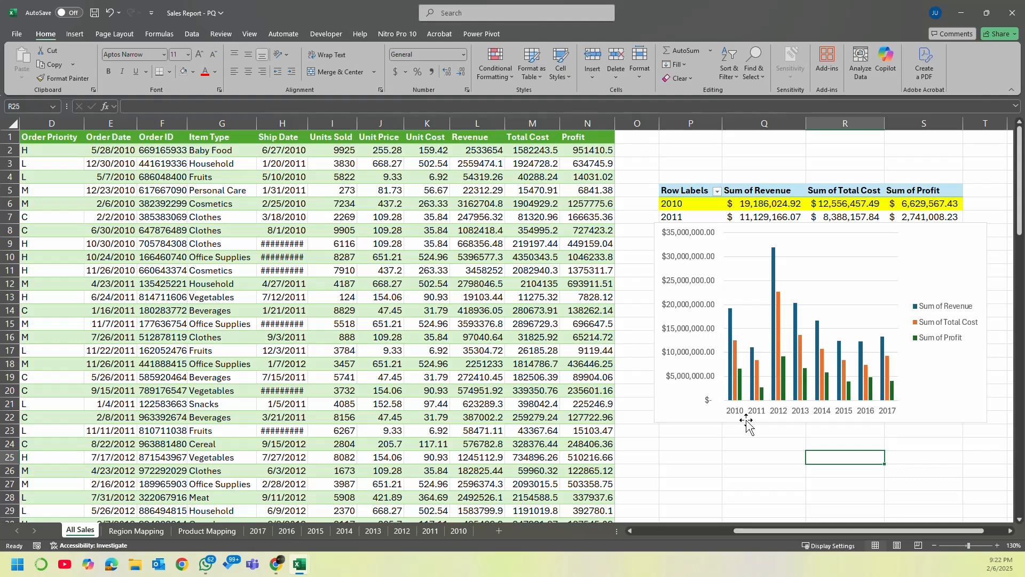
Step: Check the 2011 sheet in the Sales Dataset_PowerQuery workbook, and return to the Sales Report - PQ workbook
left_click(460, 247)
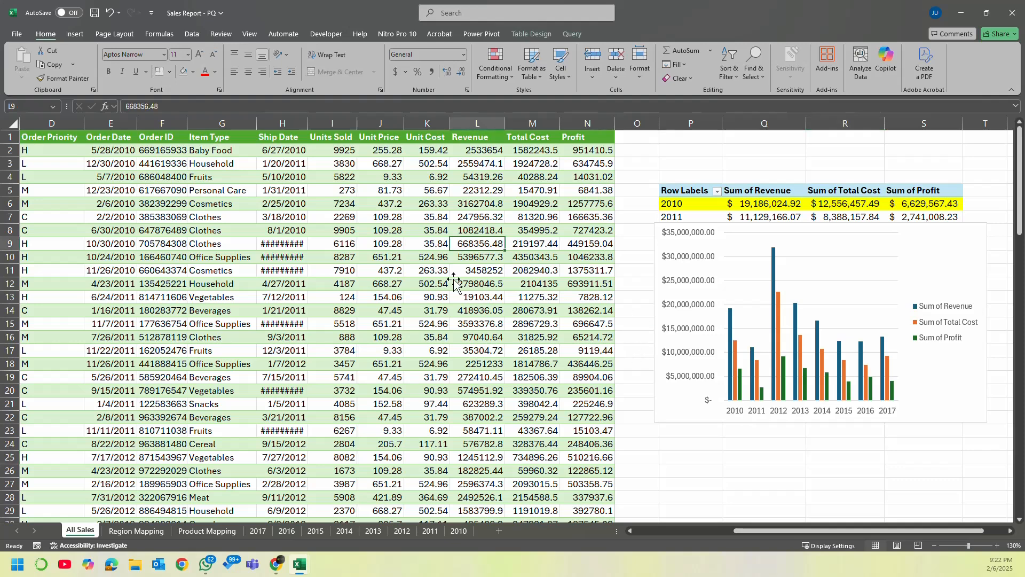
mouse_move(301, 563)
left_click(206, 521)
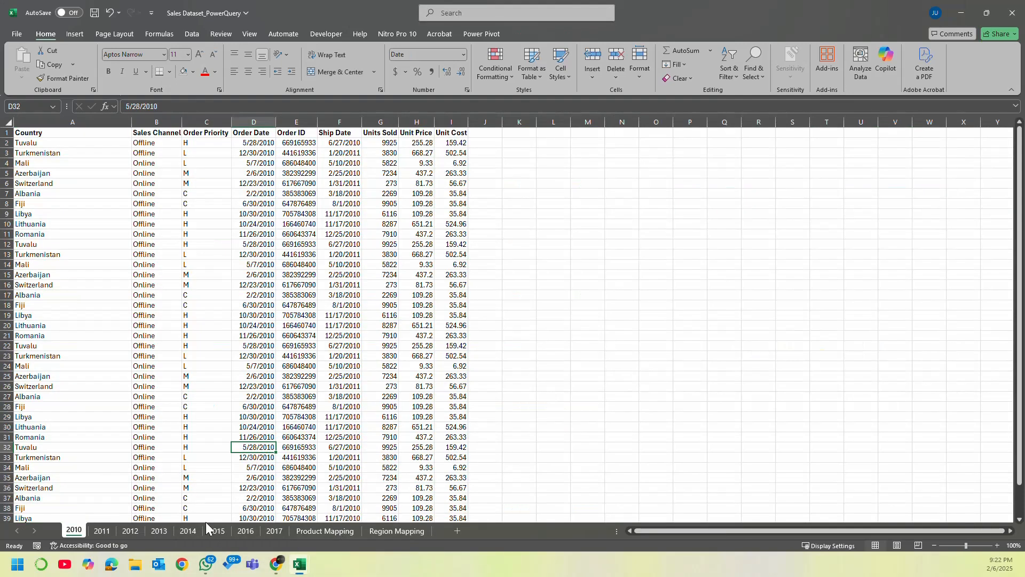
left_click(103, 530)
mouse_move(300, 564)
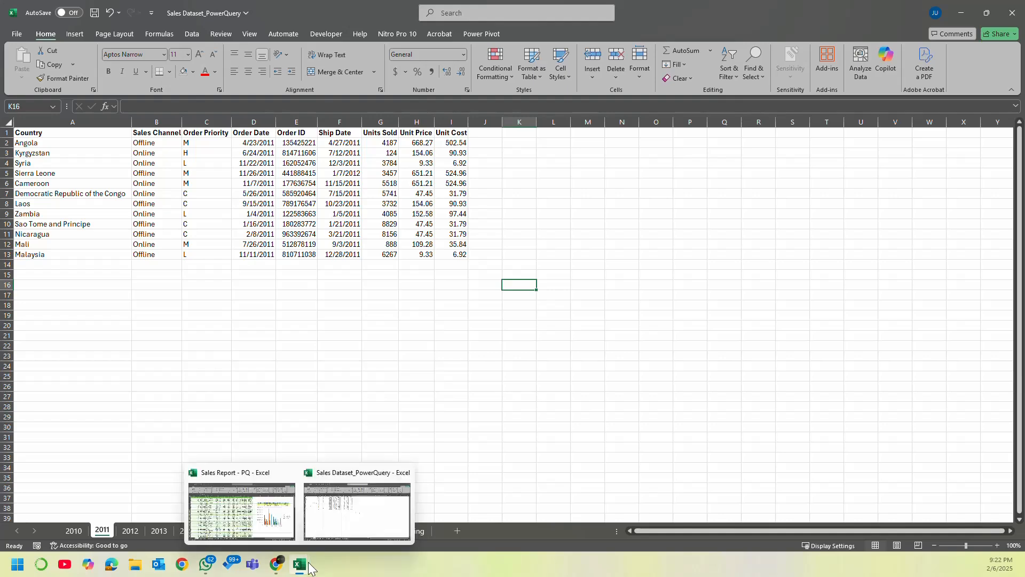
left_click(198, 505)
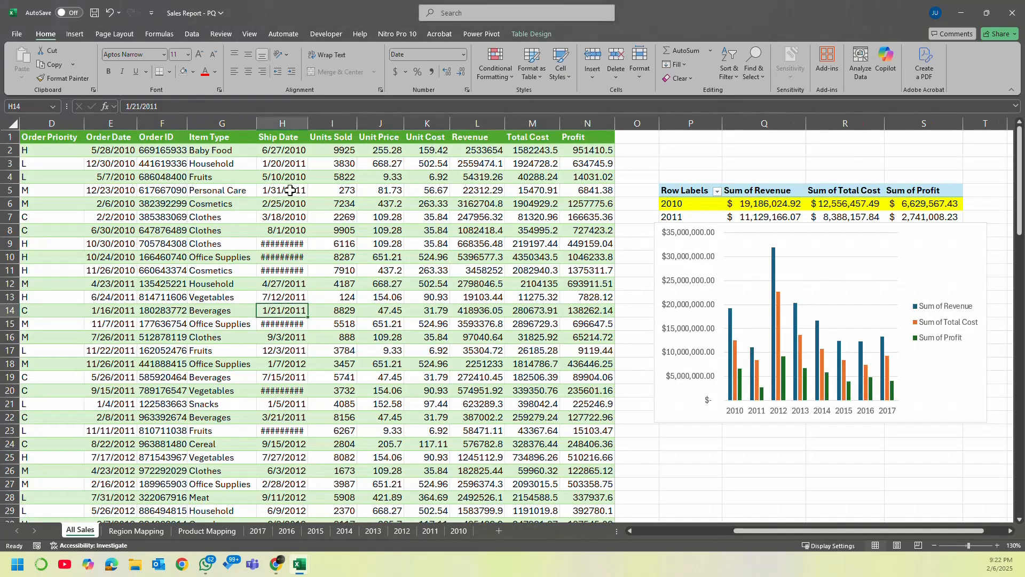
Step: Refresh the All Sales query table
right_click(180, 225)
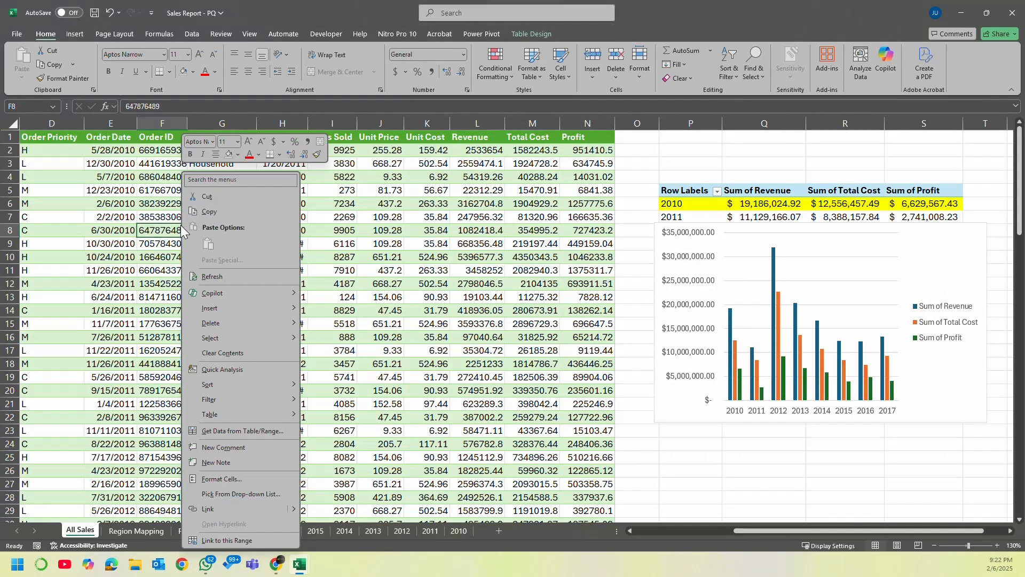
left_click(245, 277)
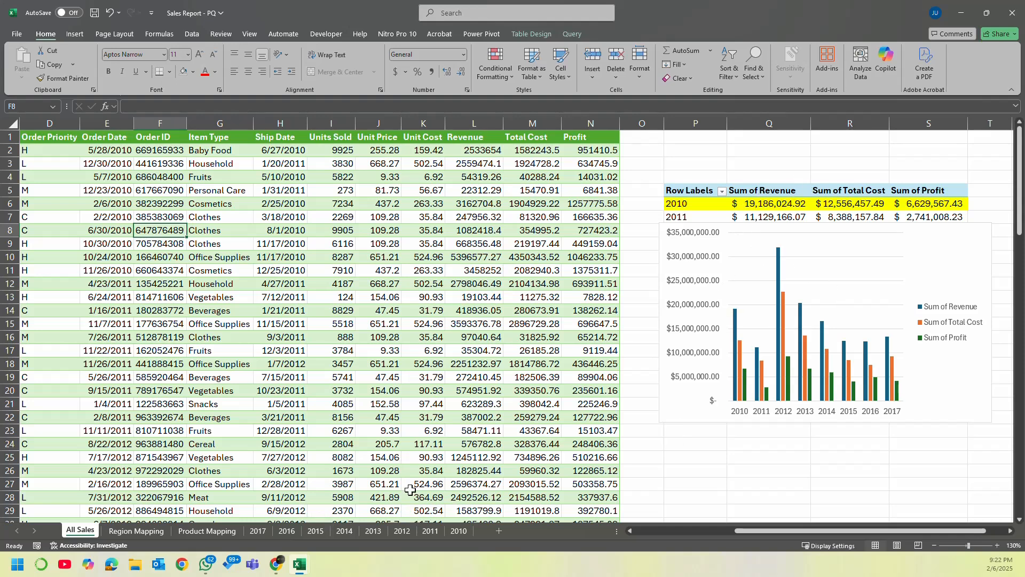
right_click(256, 418)
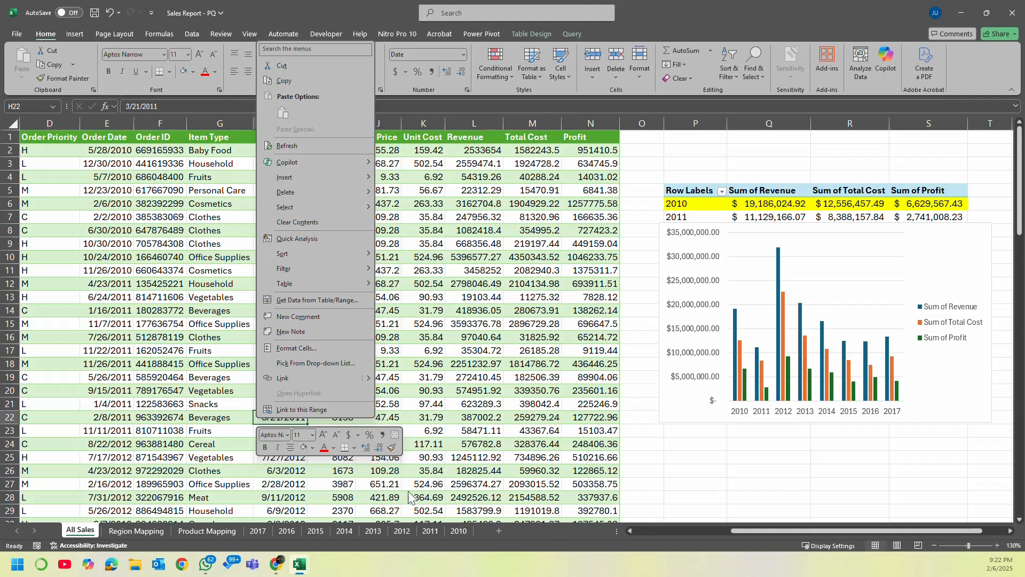
left_click(442, 479)
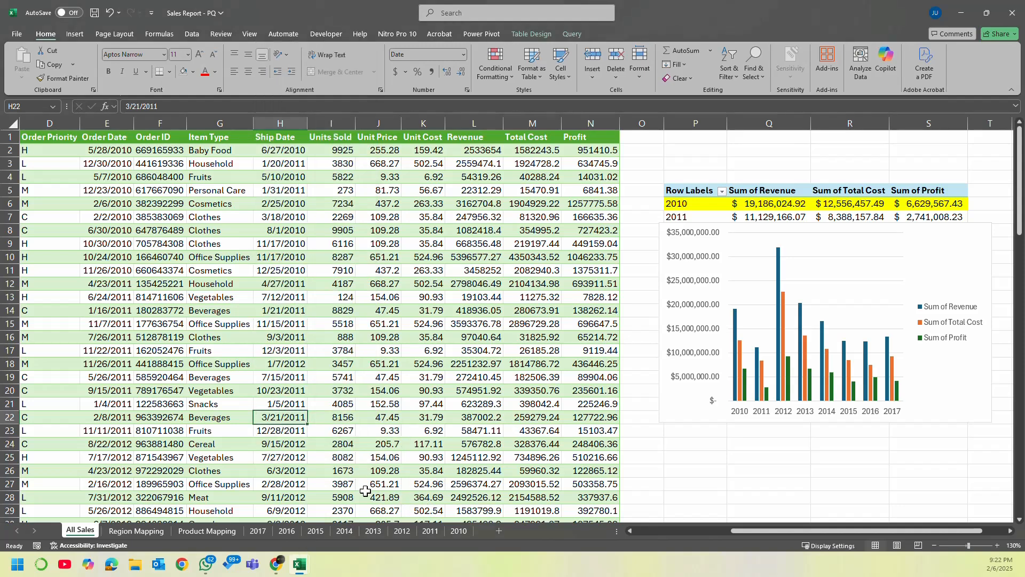
Step: Check the 2010 and 2011 sheets in the Sales Dataset_PowerQuery workbook, and return to the Sales Report - PQ workbook
mouse_move(305, 557)
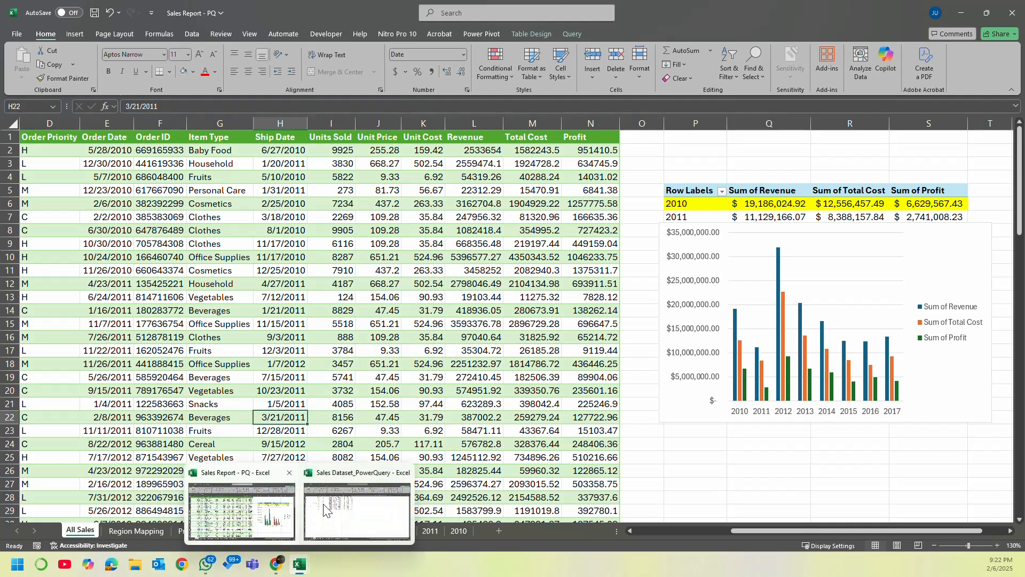
left_click(326, 510)
left_click(75, 530)
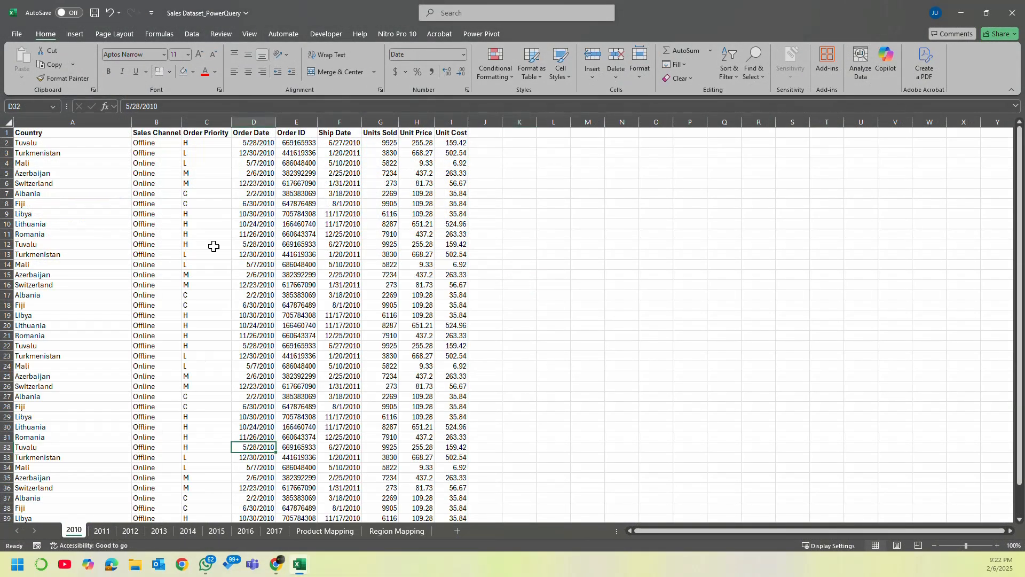
left_click(453, 141)
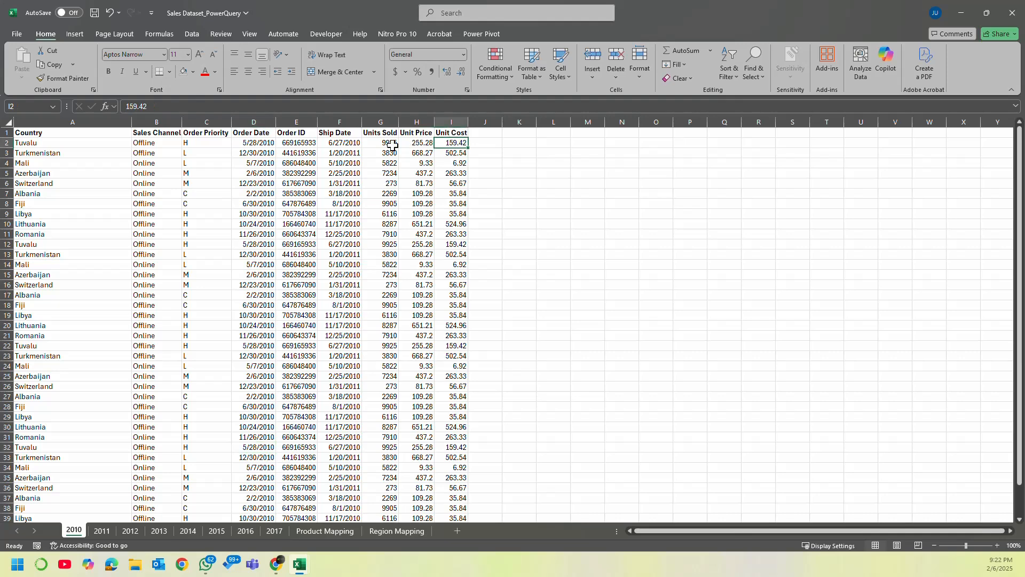
left_click(397, 144)
left_click(424, 146)
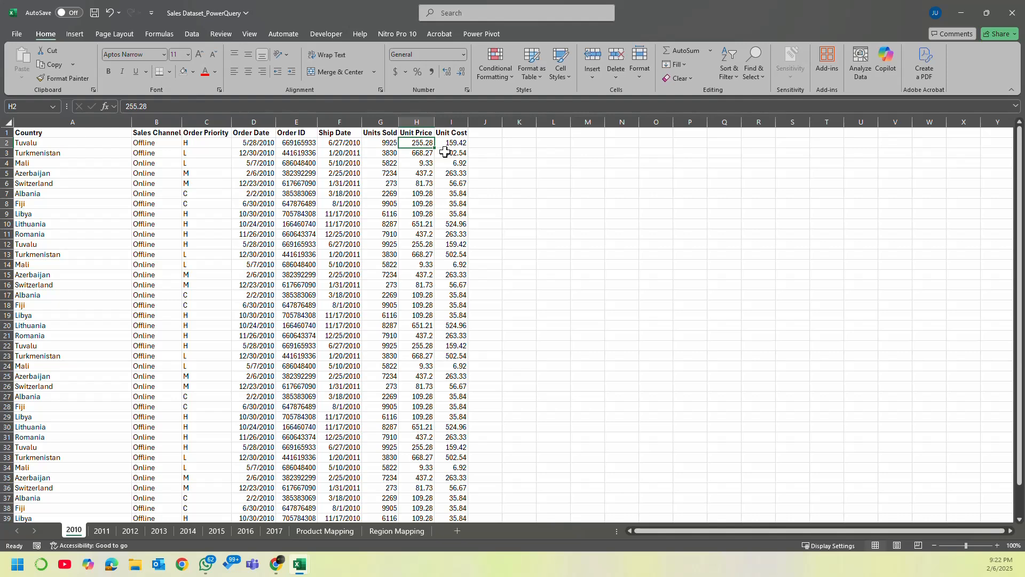
left_click(377, 142)
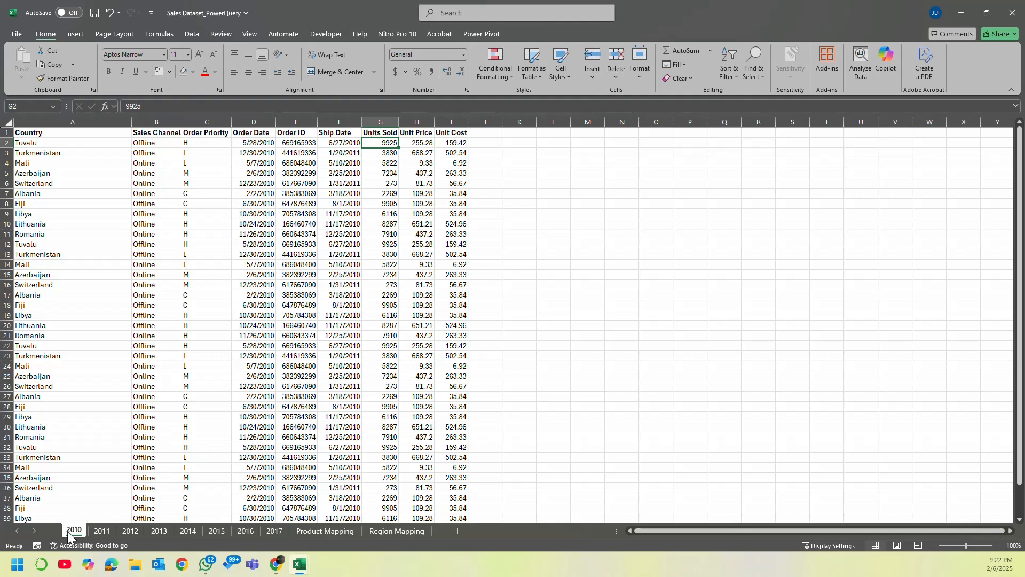
left_click(101, 530)
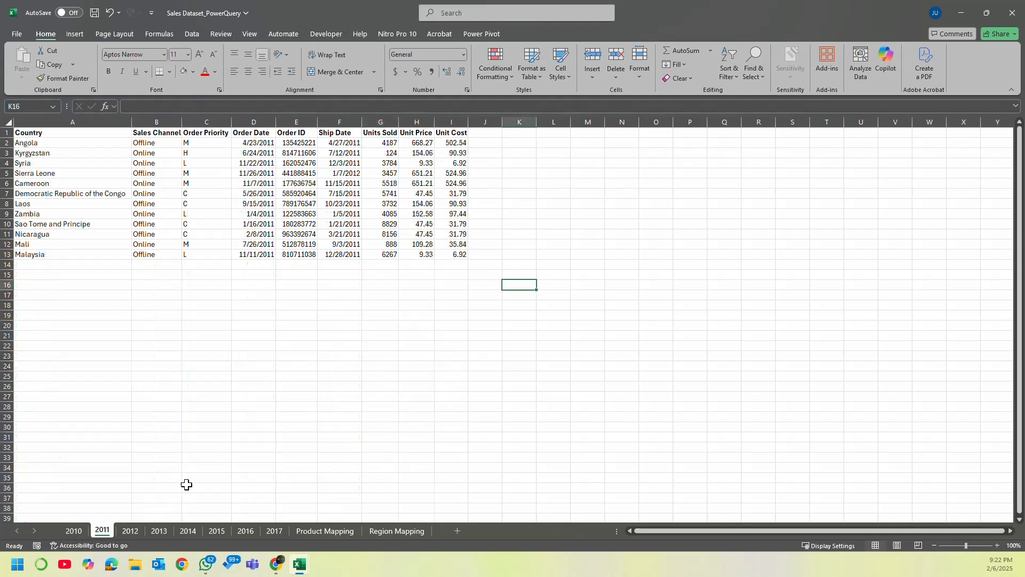
left_click(484, 386)
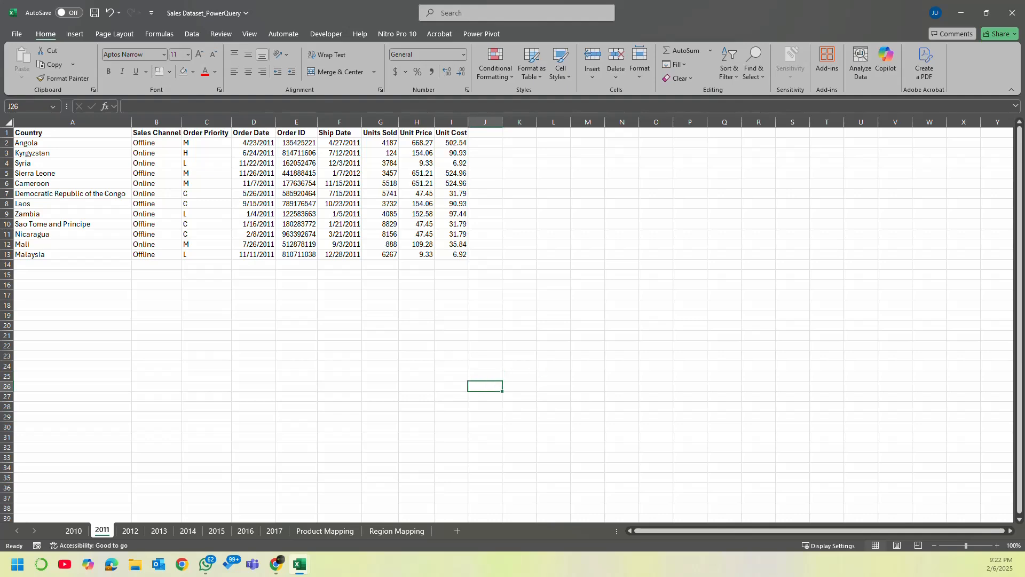
left_click(961, 13)
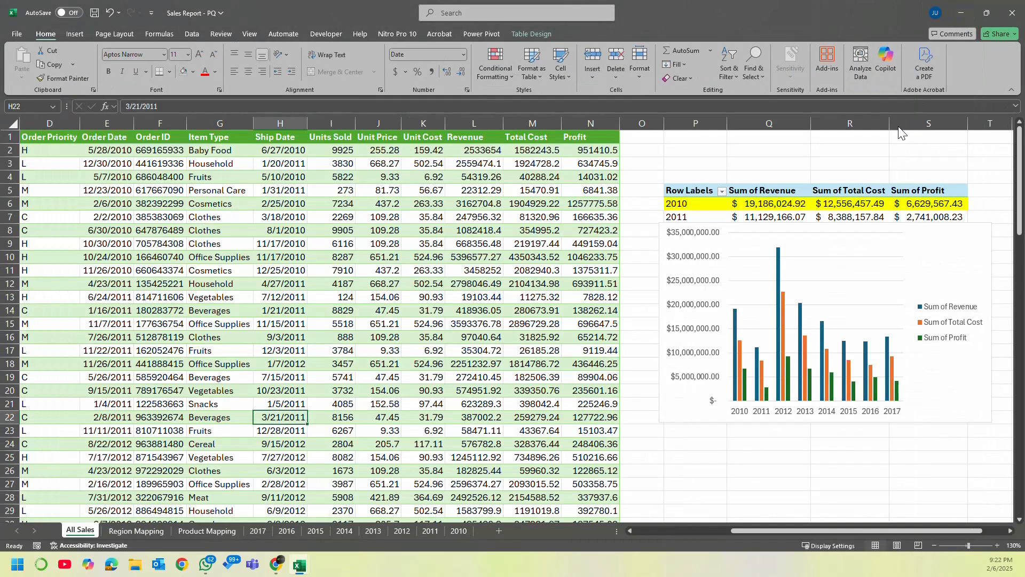
Step: Refresh the yearly sales PivotTable on the All Sales sheet twice
left_click(789, 204)
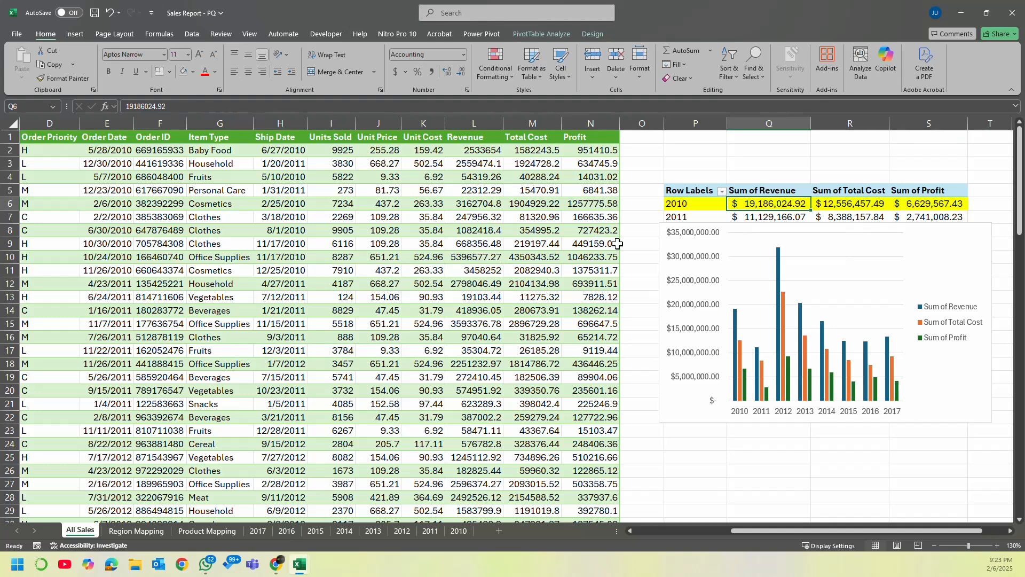
right_click(751, 200)
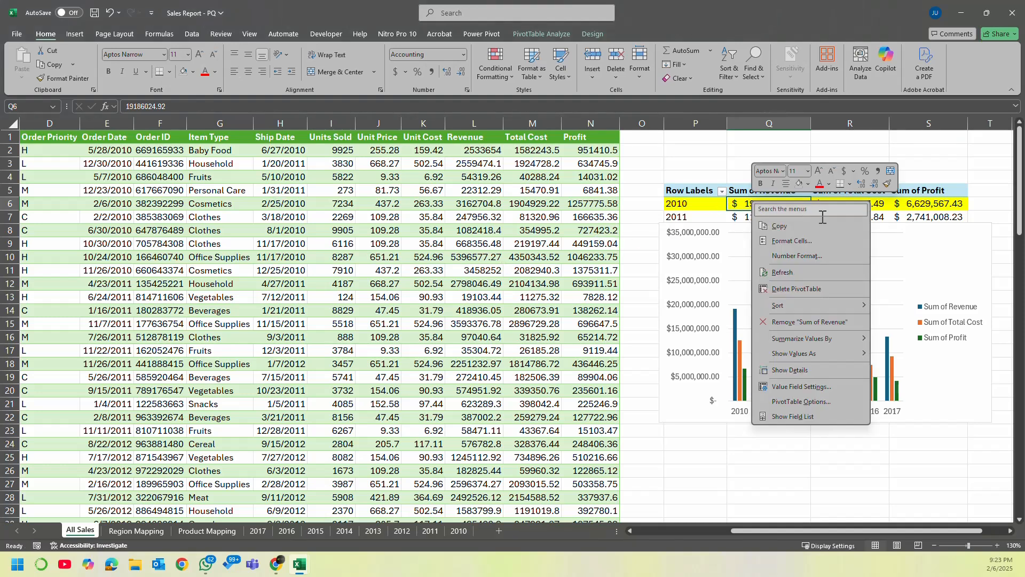
left_click(797, 274)
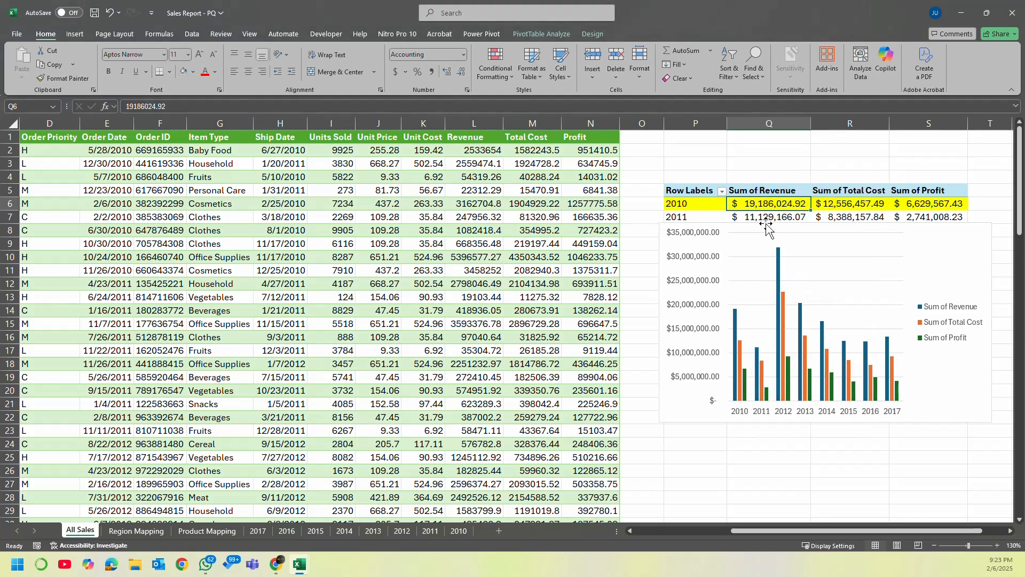
right_click(762, 205)
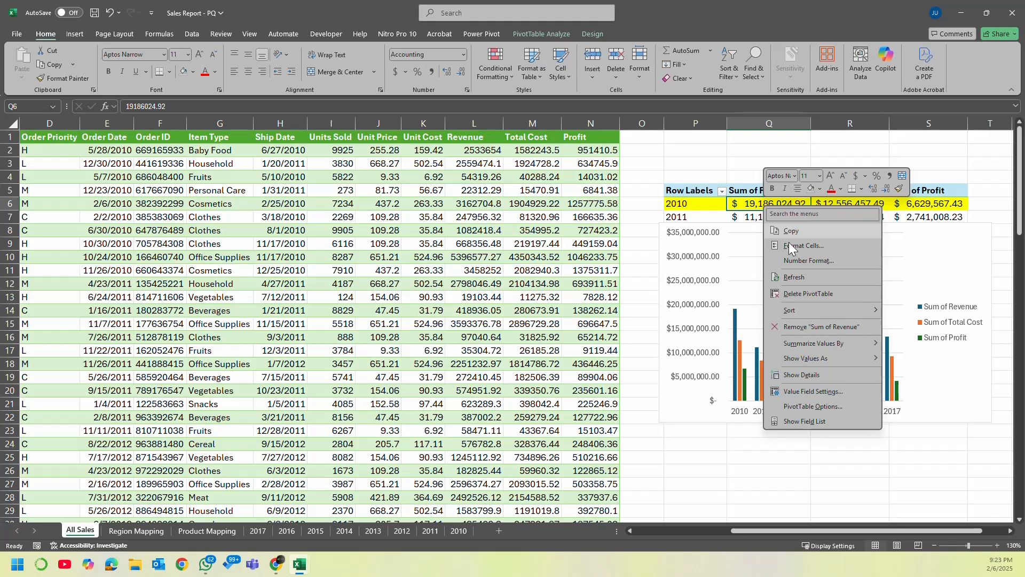
left_click(799, 277)
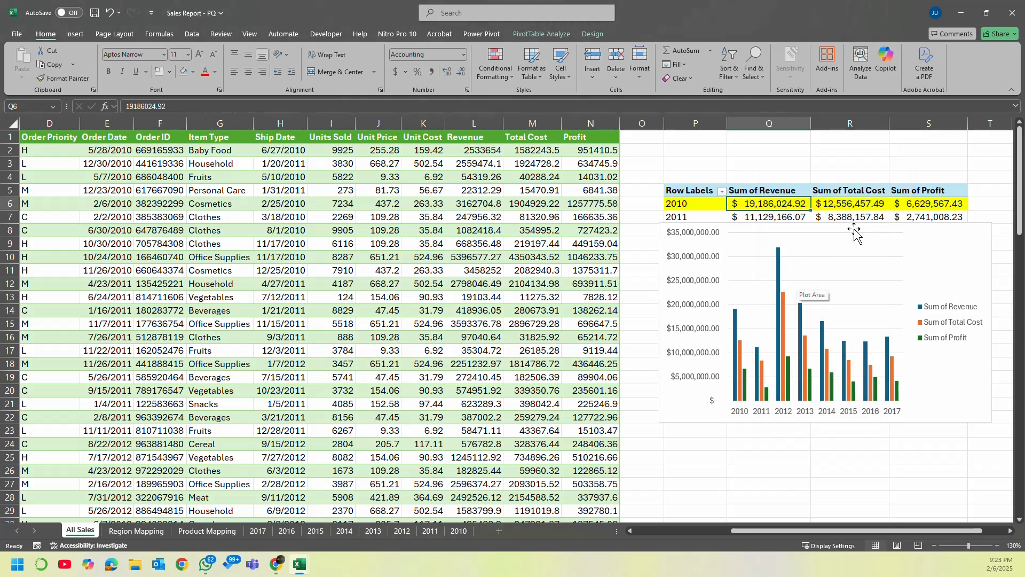
Step: Move the PivotChart down to just below the PivotTable's 2013 row, and deselect it
left_click(934, 231)
left_click_drag(935, 231, 941, 259)
left_click(247, 244)
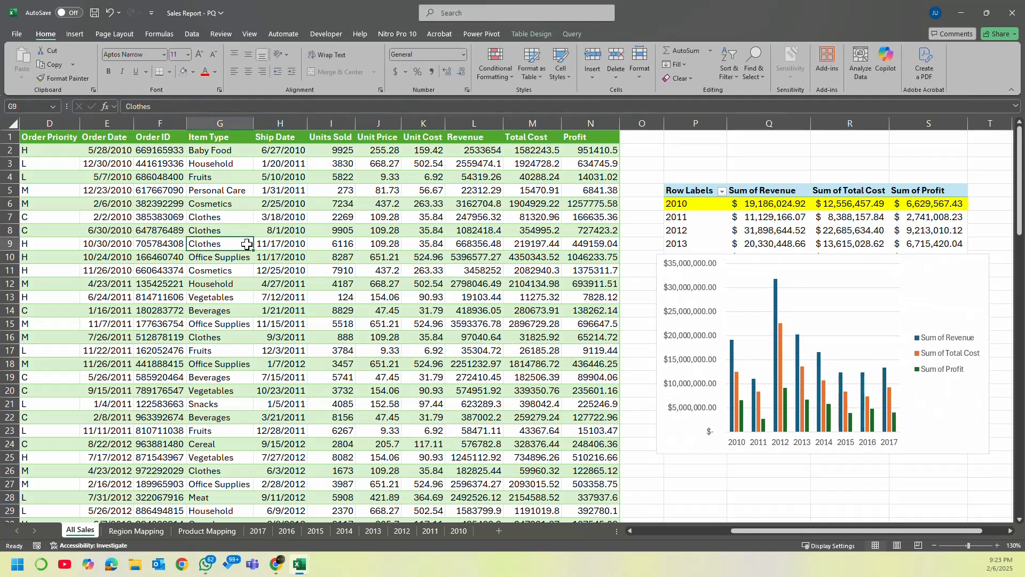
Step: Turn on the filter buttons in the header row of the All Sales table
left_click_drag(741, 533, 591, 545)
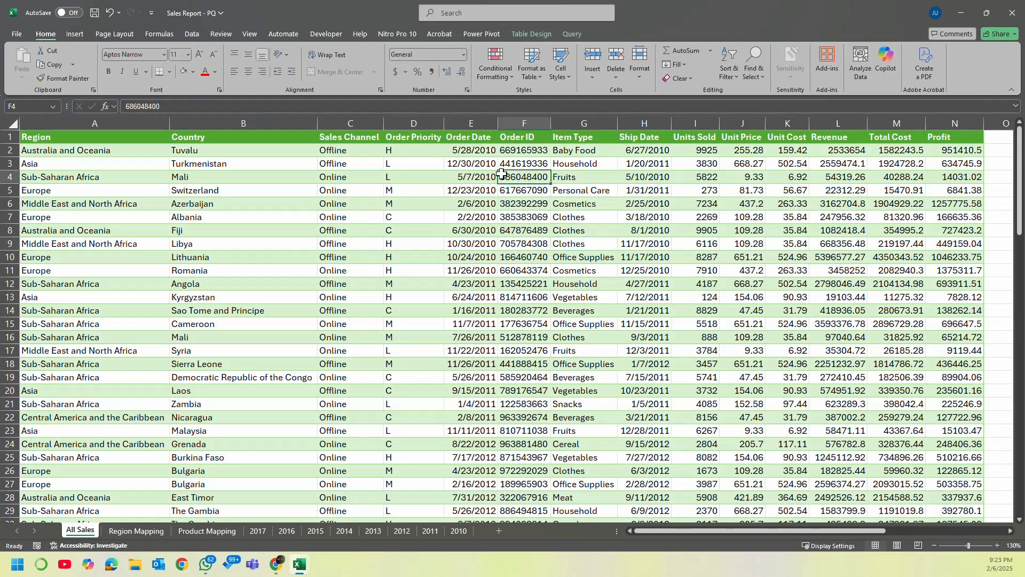
left_click(475, 138)
key("ctrl+shift+l")
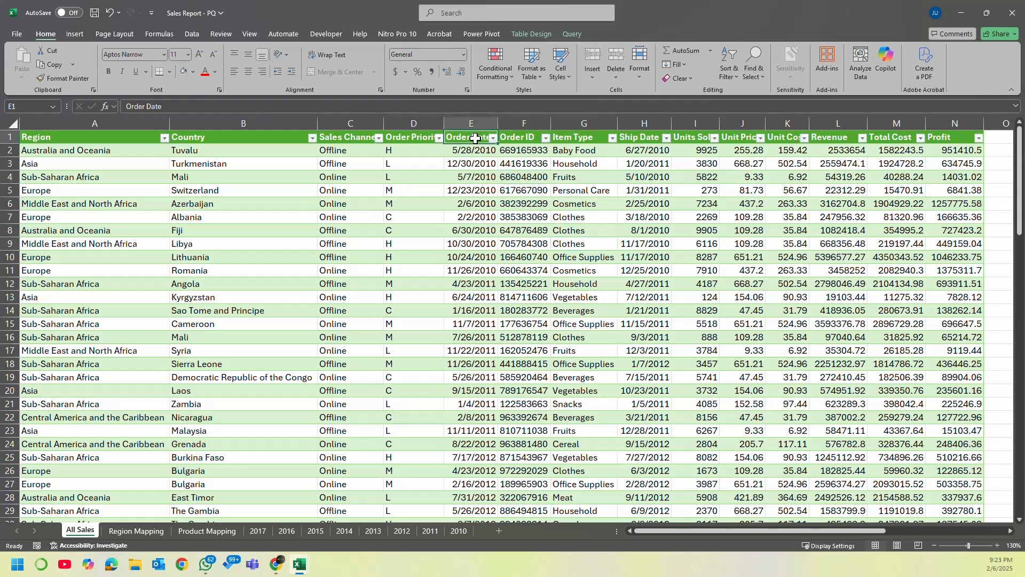
Step: Filter the All Sales table's Order Date column to 2011 only, and clear that filter
left_click(492, 137)
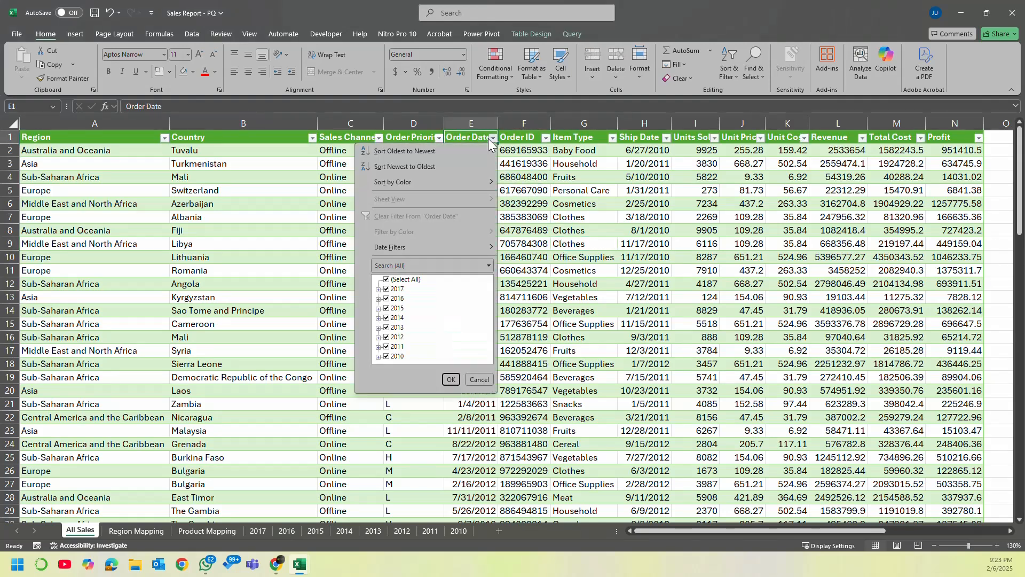
left_click(387, 279)
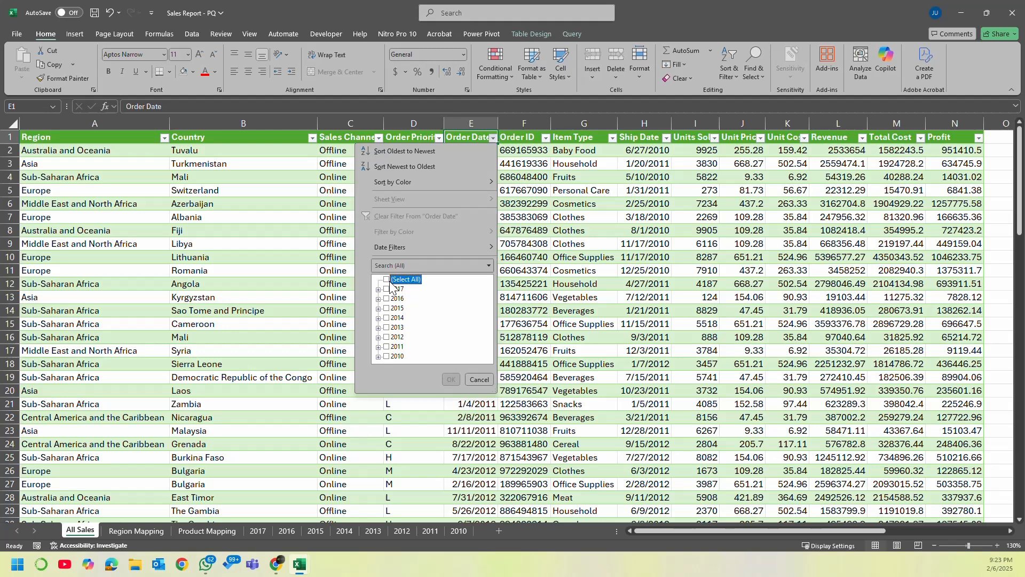
left_click(393, 347)
left_click(450, 379)
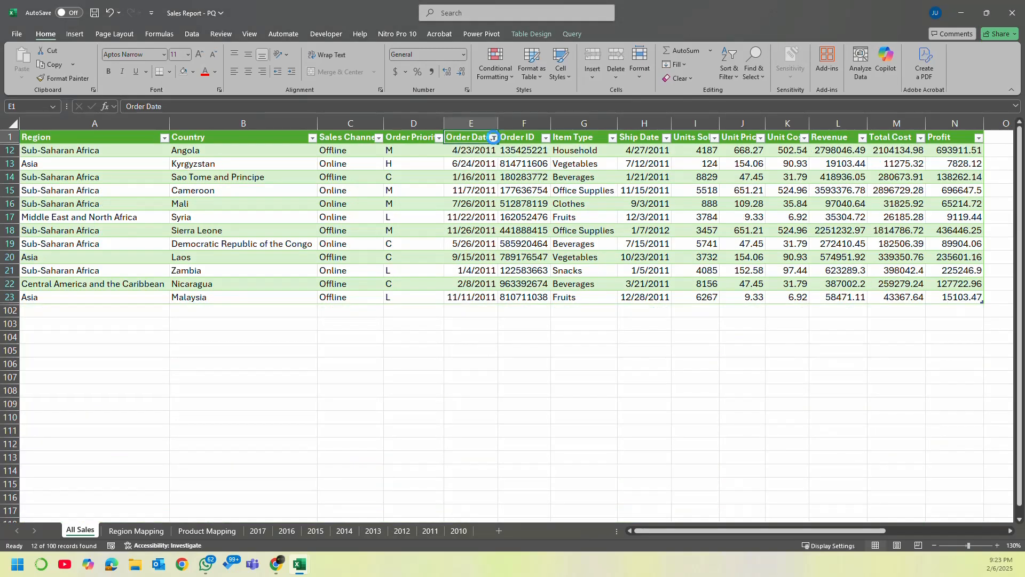
left_click(492, 138)
left_click(406, 215)
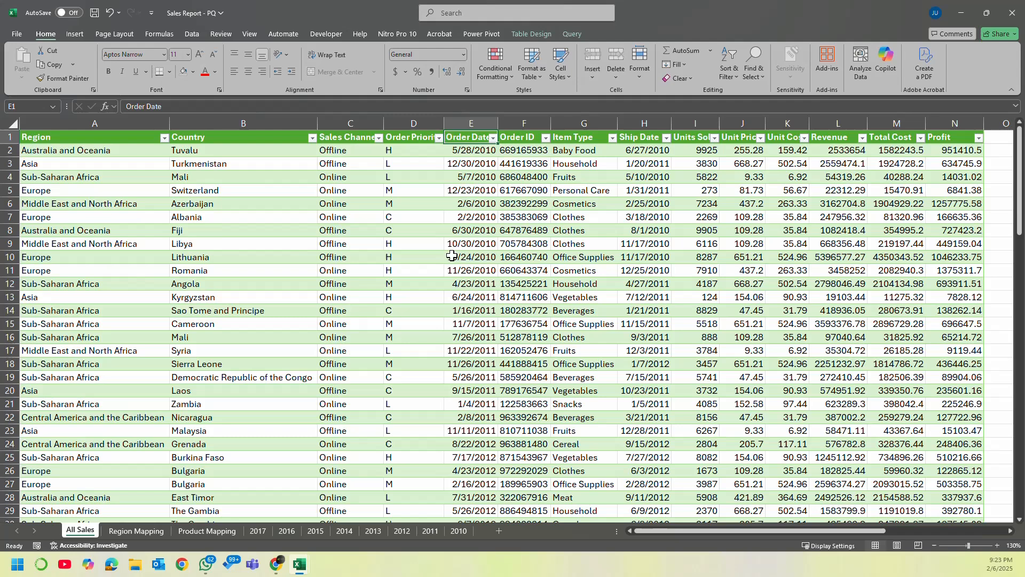
left_click(556, 288)
Step: Save the Sales Dataset_PowerQuery workbook with its 2010 sheet active, and return to the Sales Report - PQ workbook
mouse_move(303, 572)
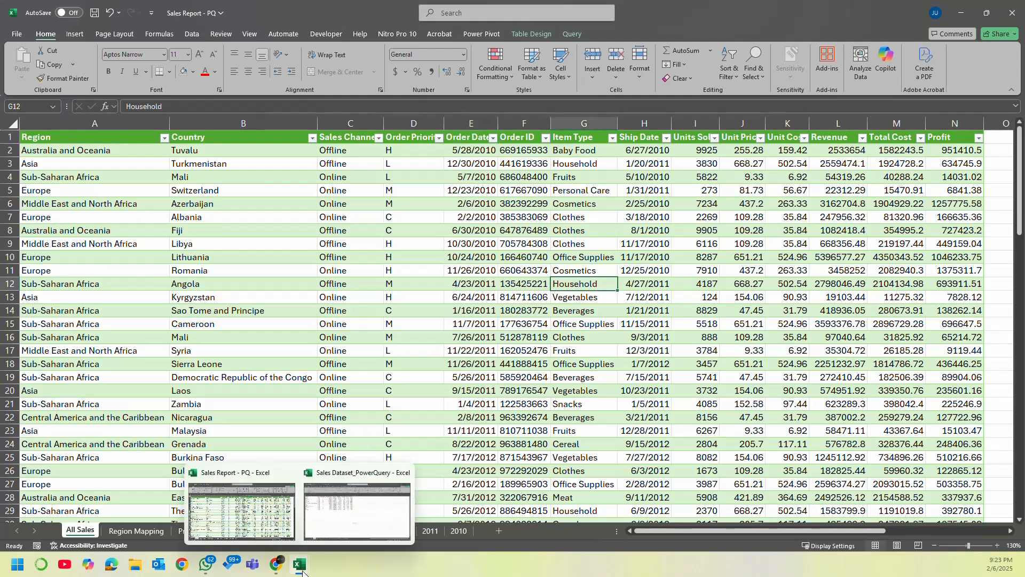
left_click(363, 526)
left_click(261, 315)
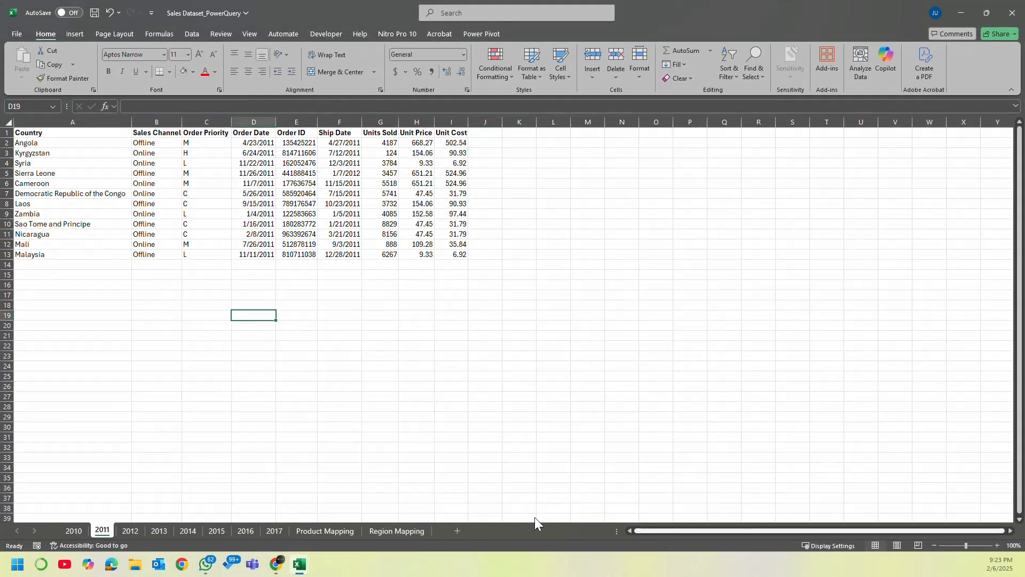
left_click(73, 530)
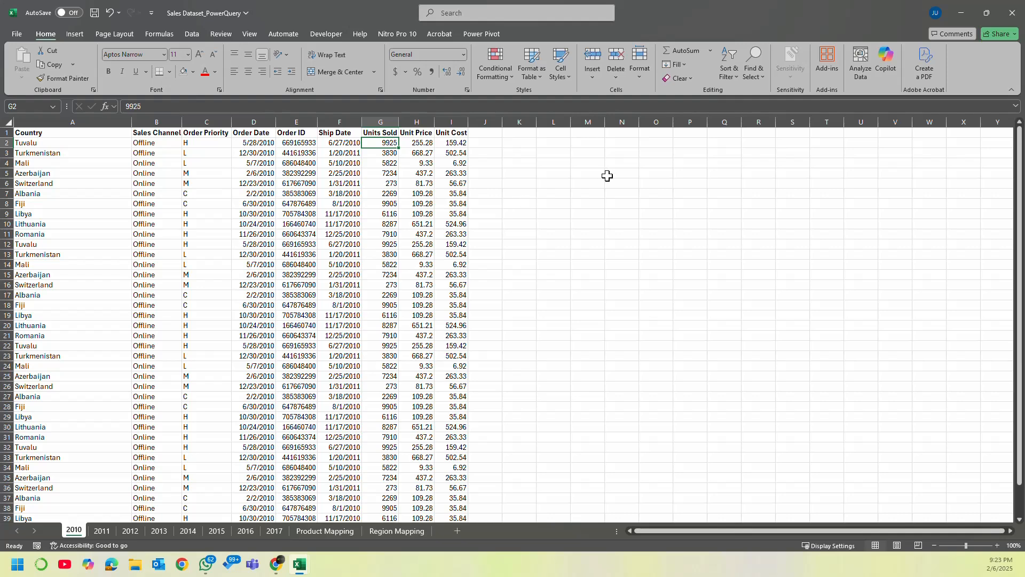
left_click(607, 176)
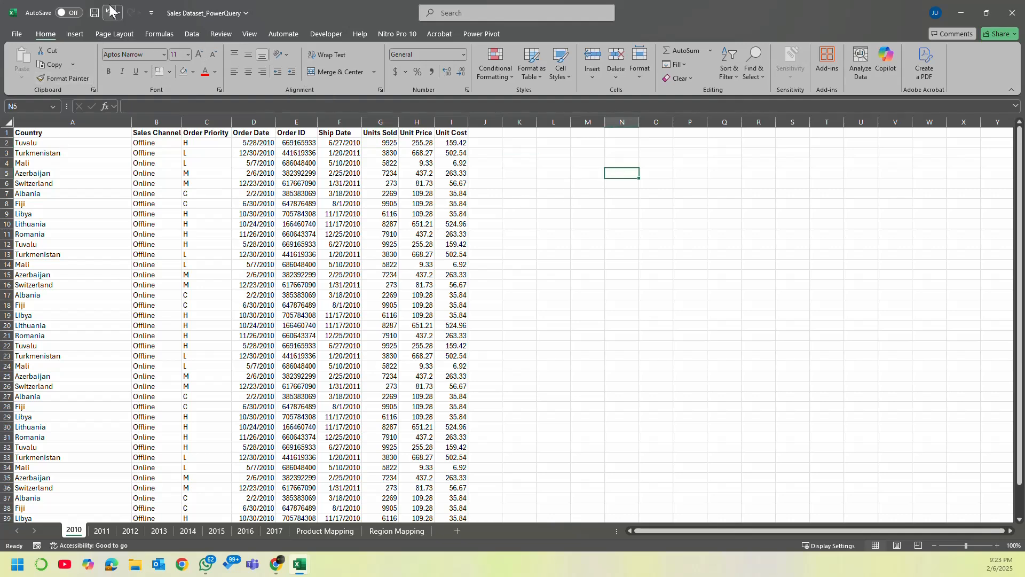
left_click(94, 13)
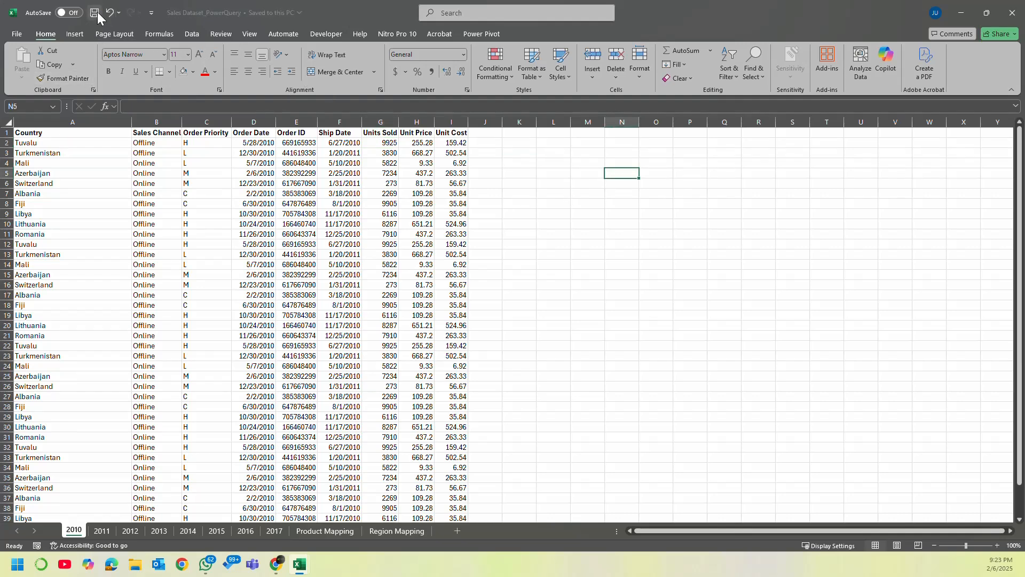
left_click(960, 12)
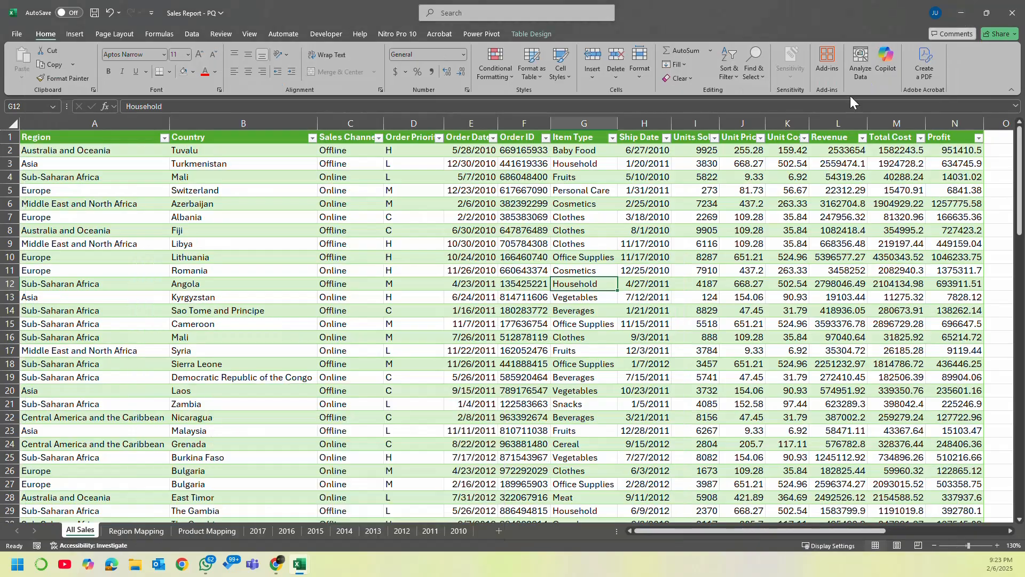
Step: Move the PivotChart on the All Sales sheet down to the PivotTable's 2015 row
left_click(149, 531)
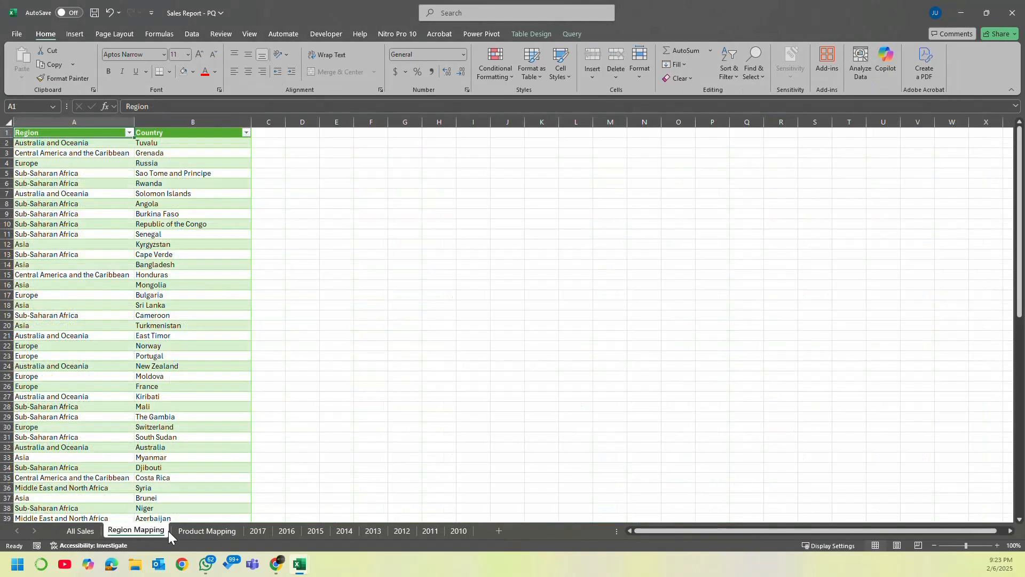
left_click(83, 531)
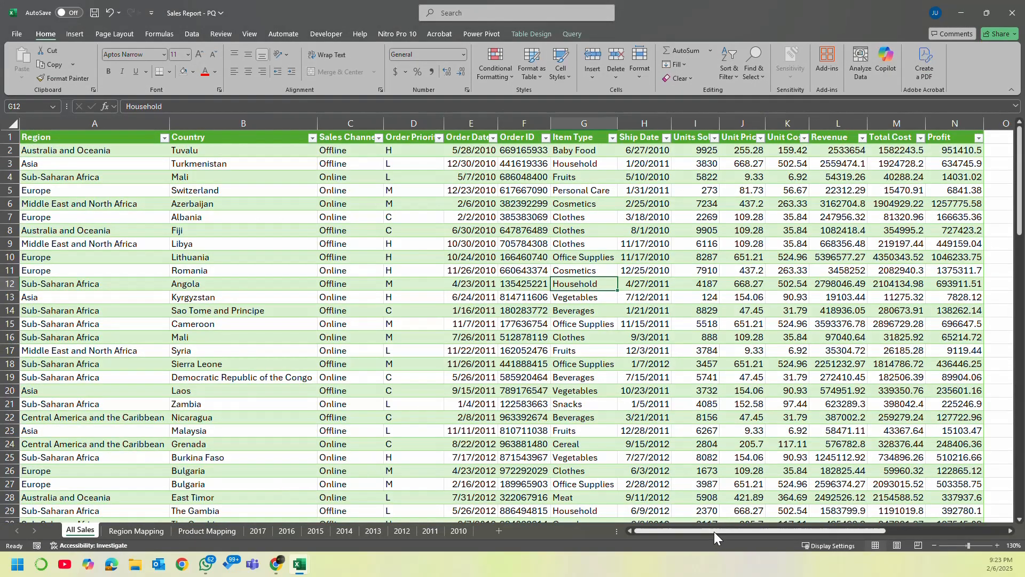
left_click_drag(713, 531, 892, 521)
left_click_drag(858, 273, 866, 291)
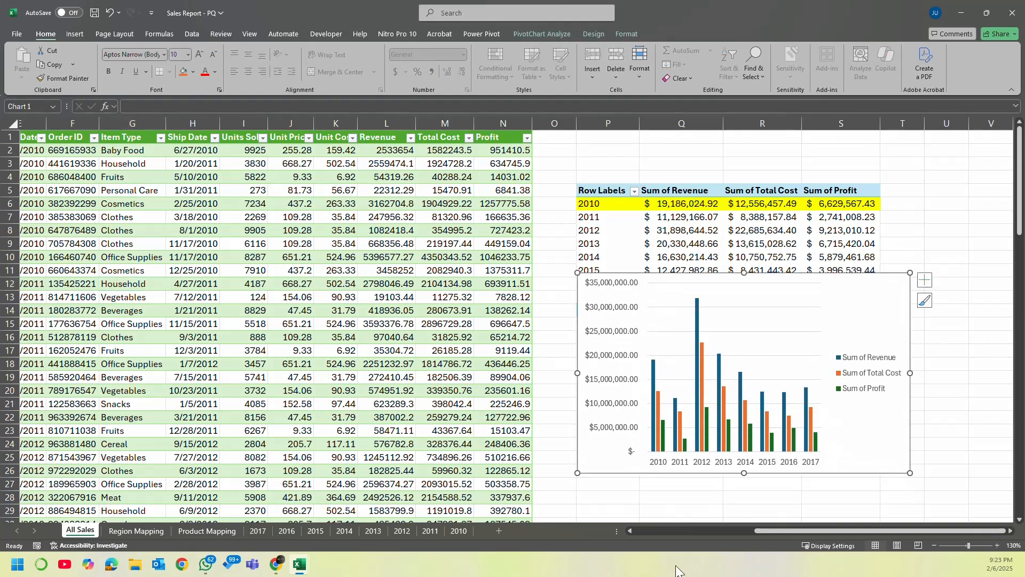
Step: Refresh the All Sales query table from the saved source workbook, and bring the PivotTable and PivotChart into view
left_click_drag(778, 528, 761, 529)
left_click(320, 218)
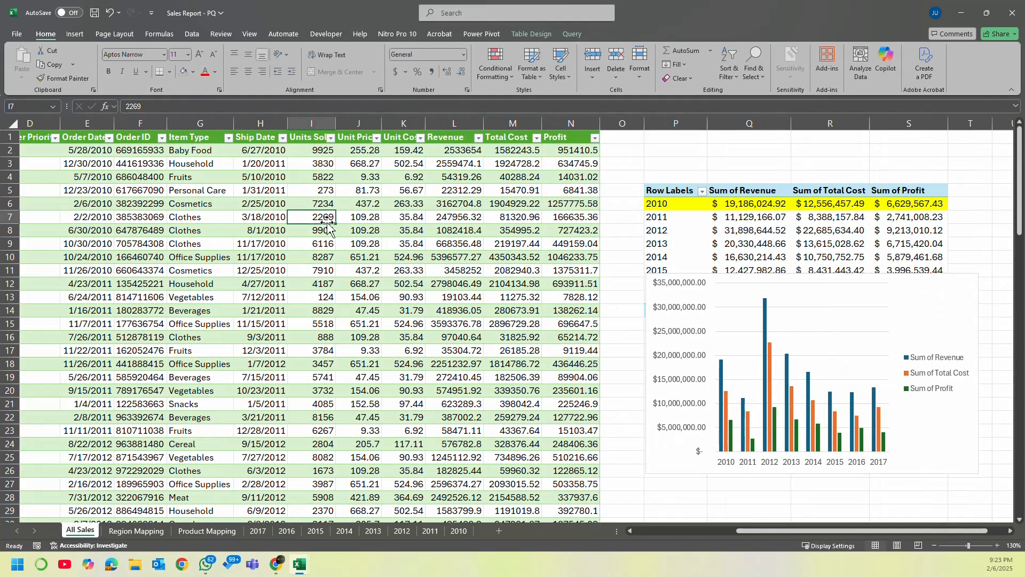
right_click(321, 218)
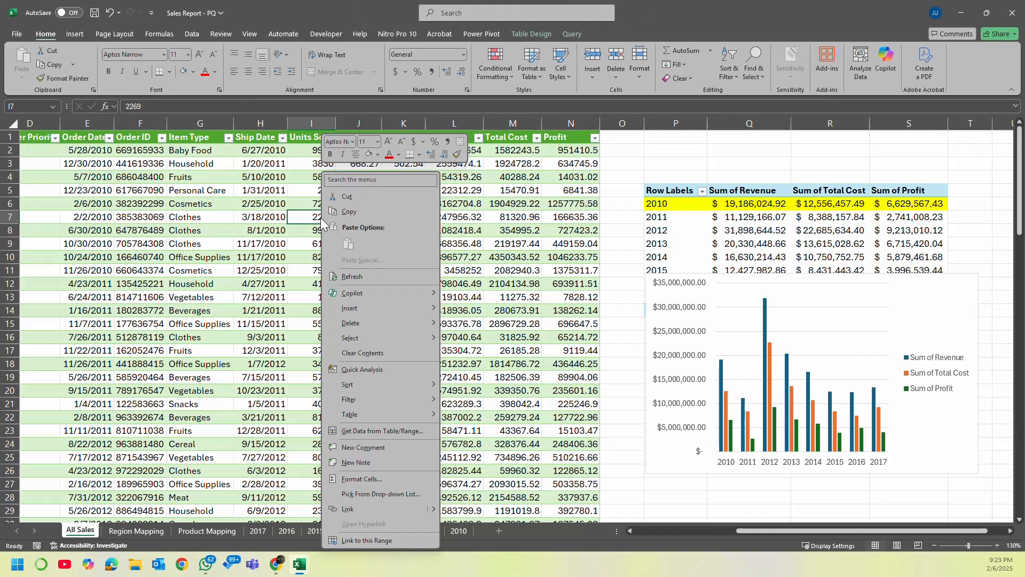
left_click(398, 277)
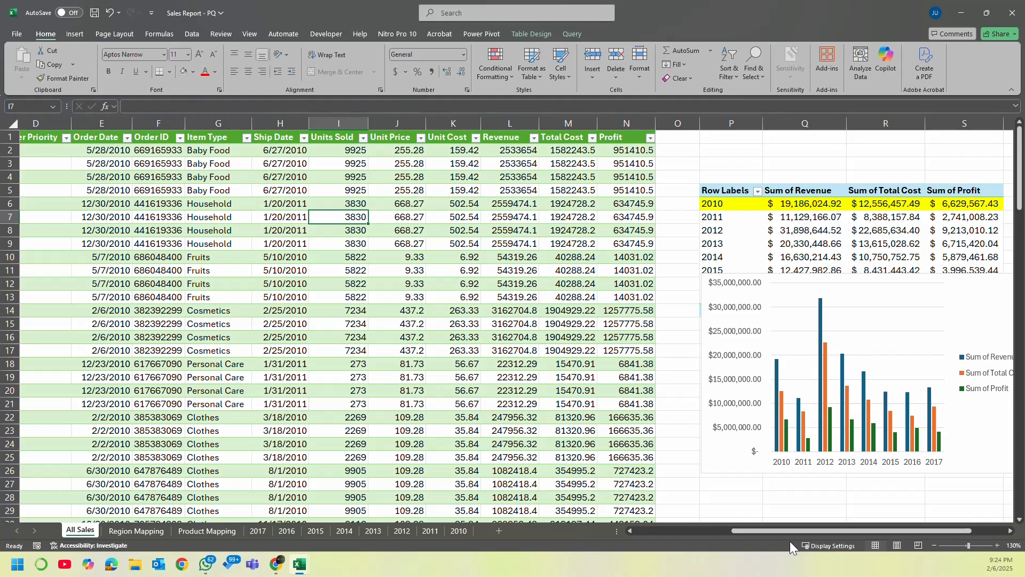
left_click_drag(791, 530, 857, 530)
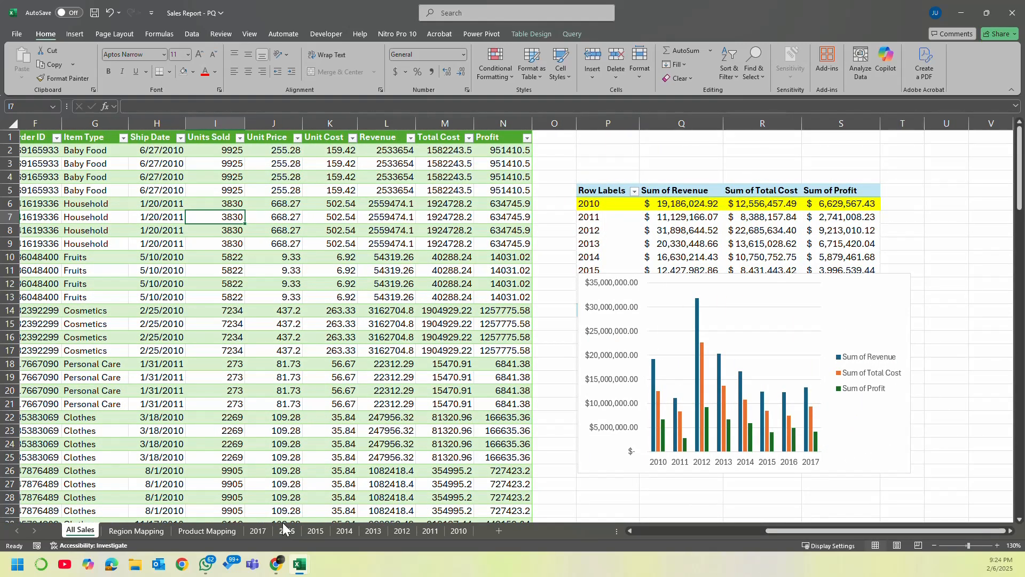
Step: Switch to the Sales Dataset_PowerQuery workbook and close it, leaving the Sales Report - PQ workbook open
mouse_move(300, 569)
left_click(326, 529)
left_click(416, 278)
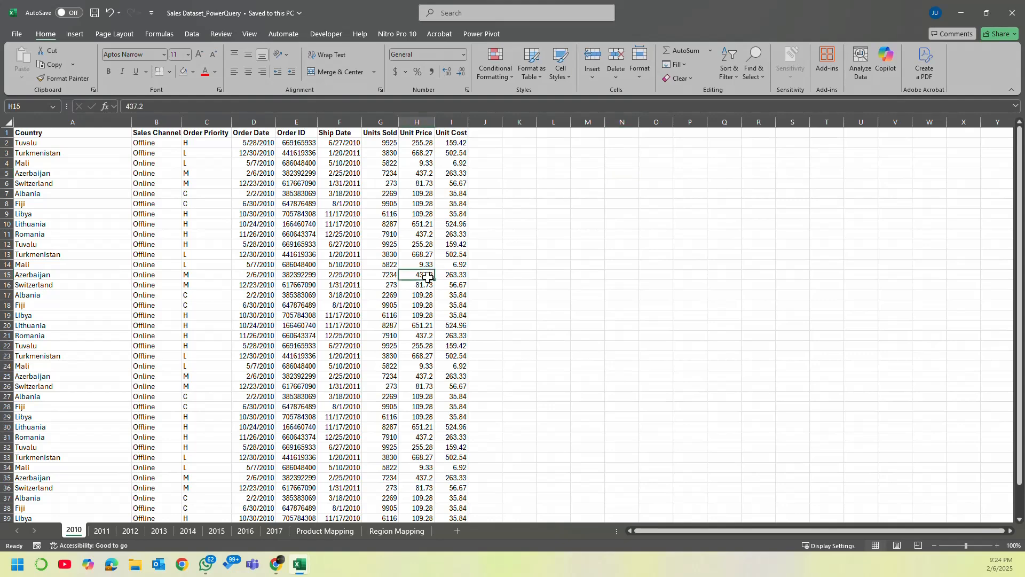
left_click(1012, 13)
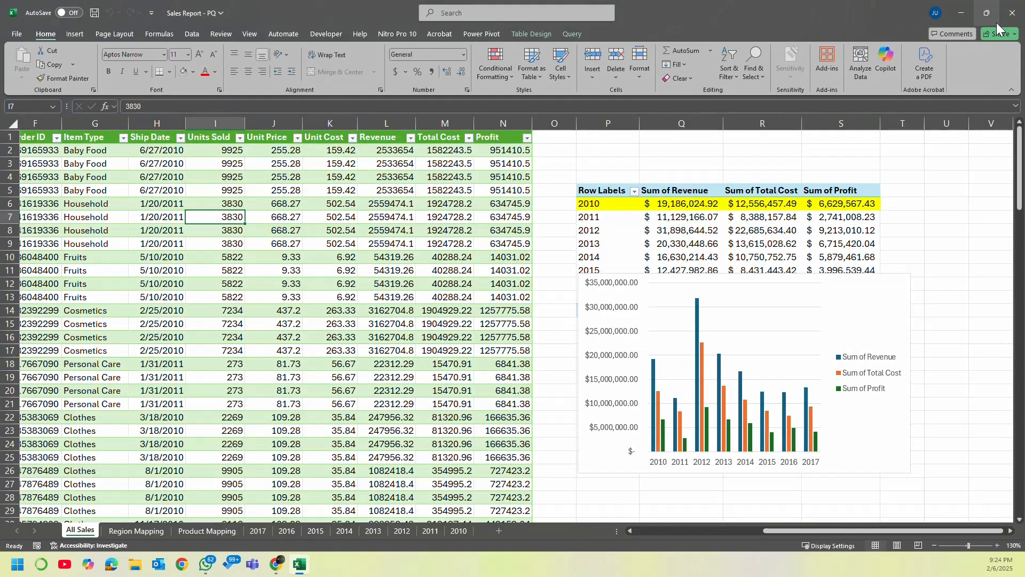
Step: Refresh the All Sales query table again from the saved source workbook, repeating the refresh several times
right_click(175, 229)
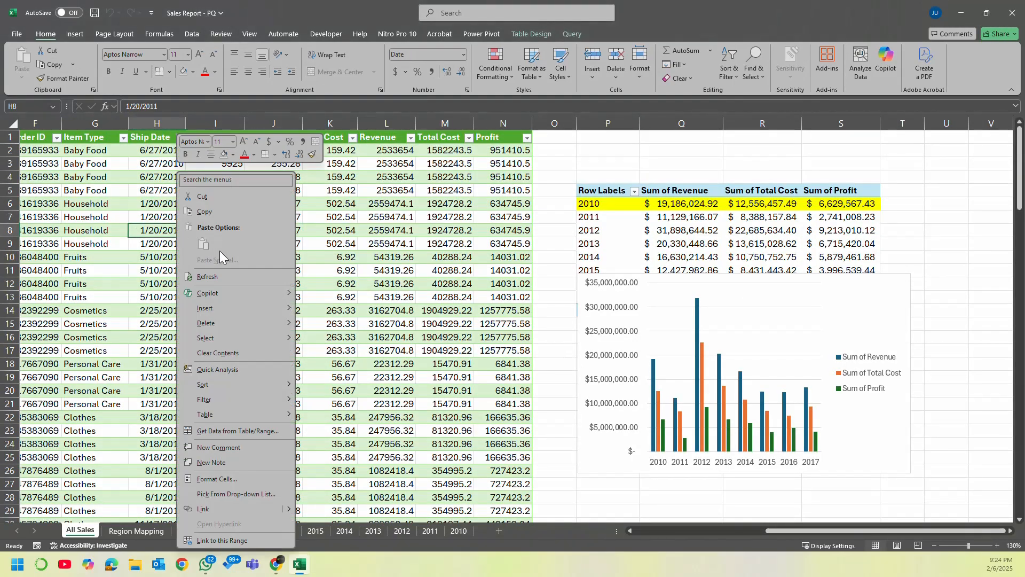
left_click(221, 277)
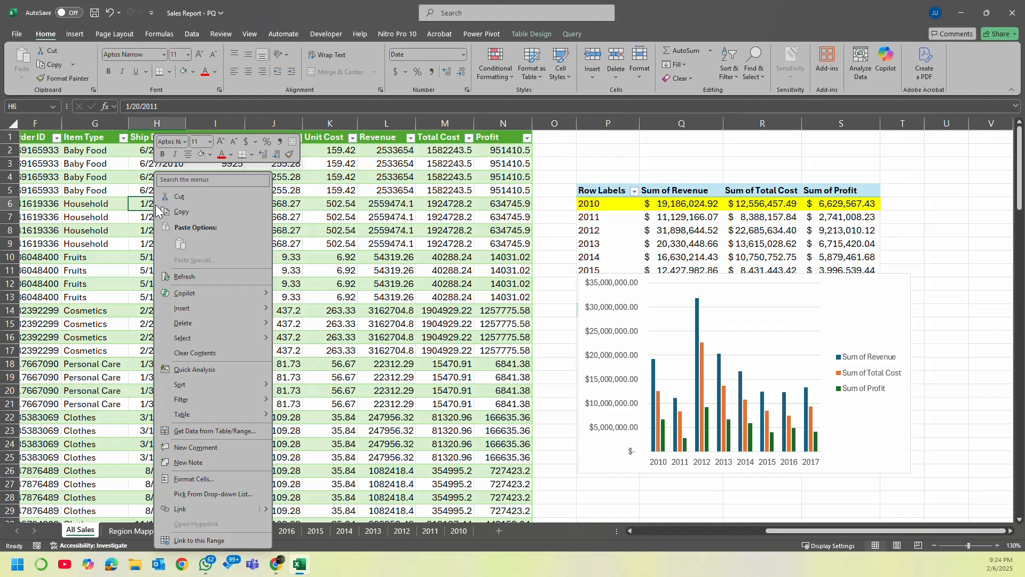
left_click(201, 276)
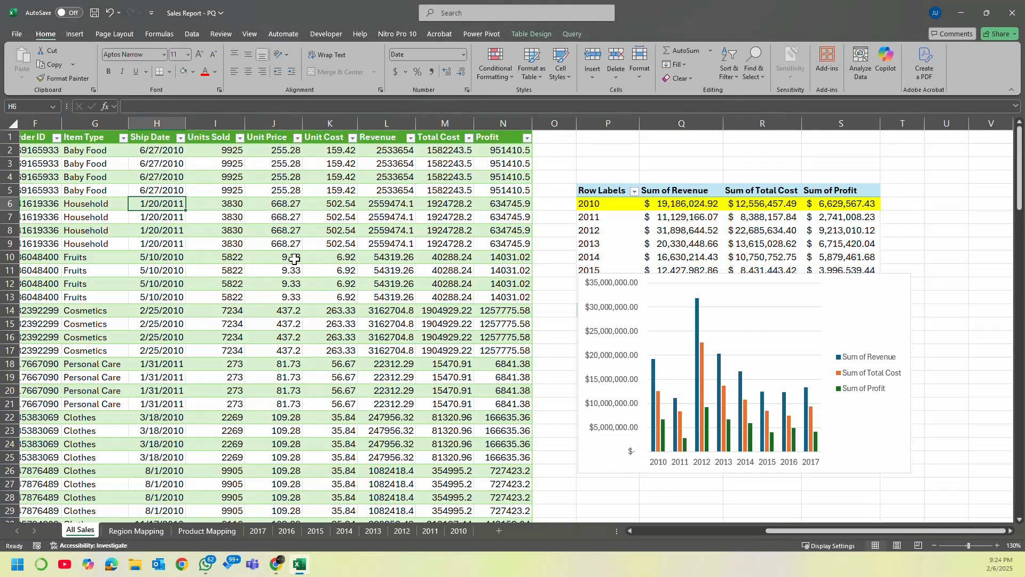
right_click(247, 193)
left_click(299, 276)
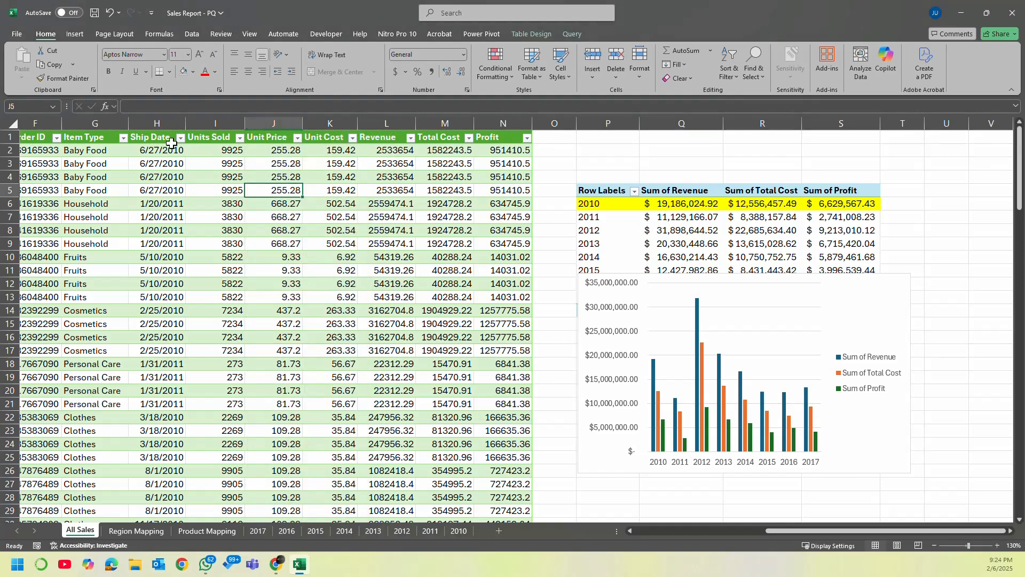
Step: Filter the All Sales table's Order Date column to 2010 only and examine the matching rows
left_click_drag(769, 531, 678, 531)
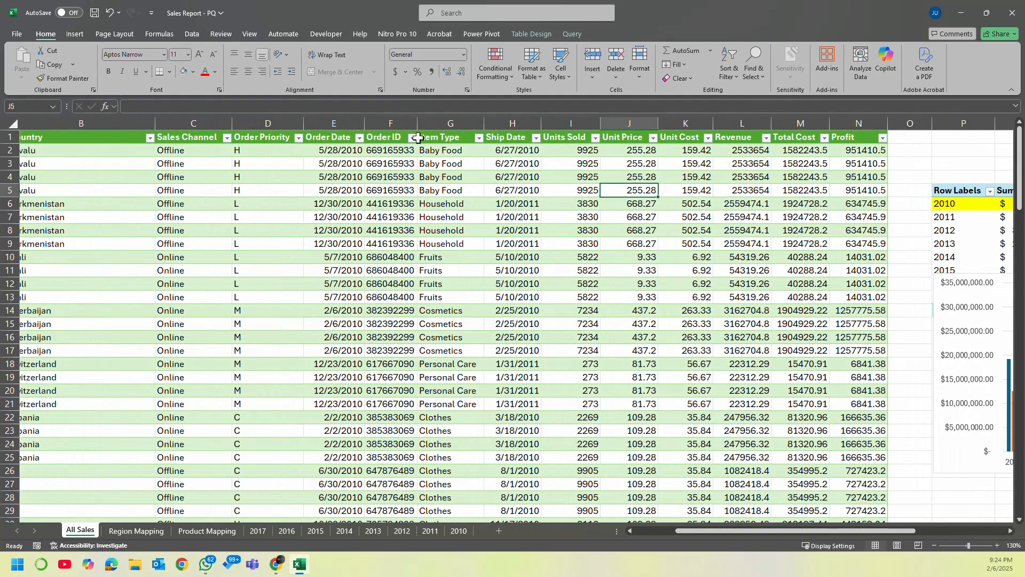
left_click(359, 138)
left_click(252, 279)
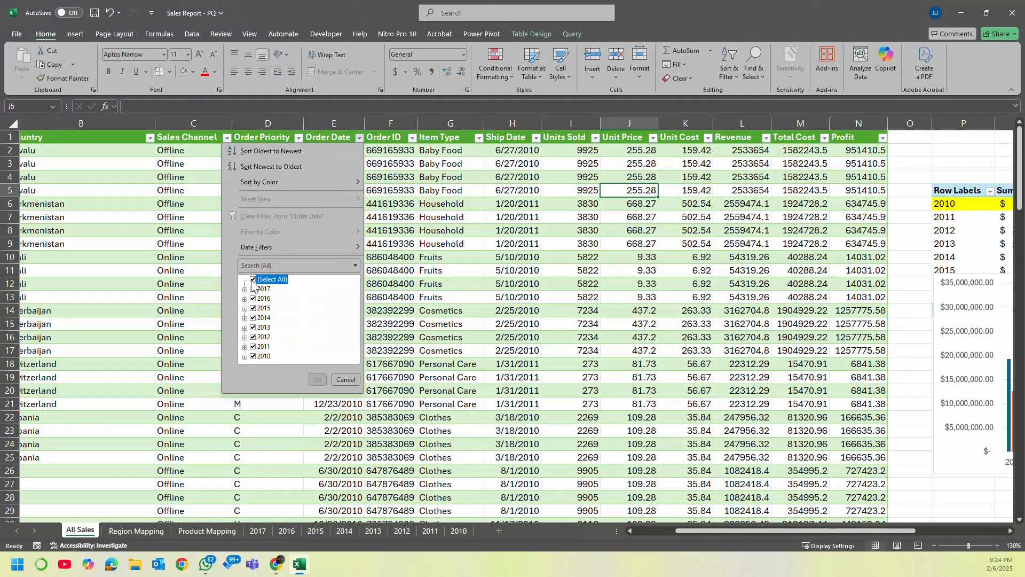
left_click(253, 347)
left_click(253, 356)
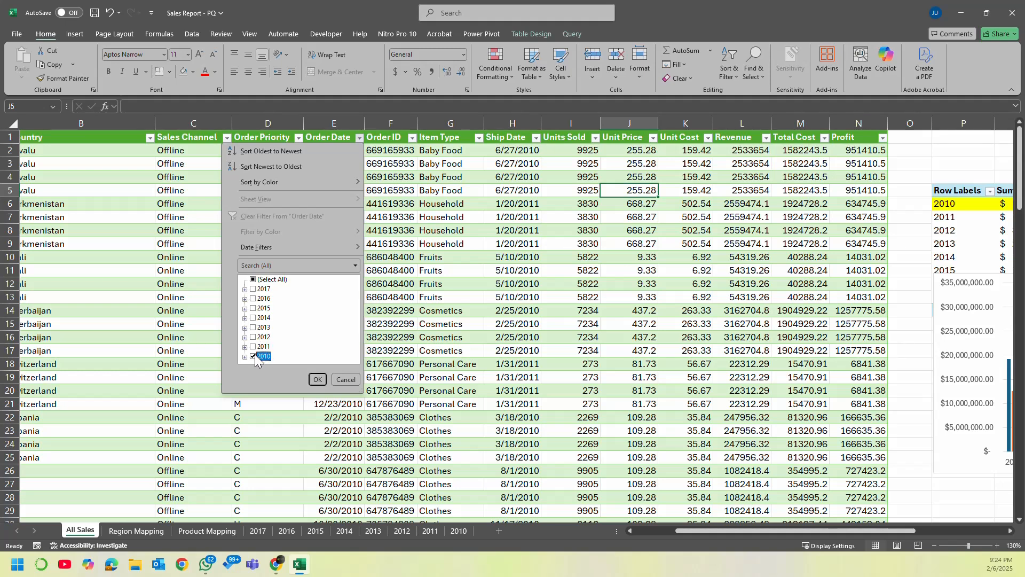
left_click(318, 379)
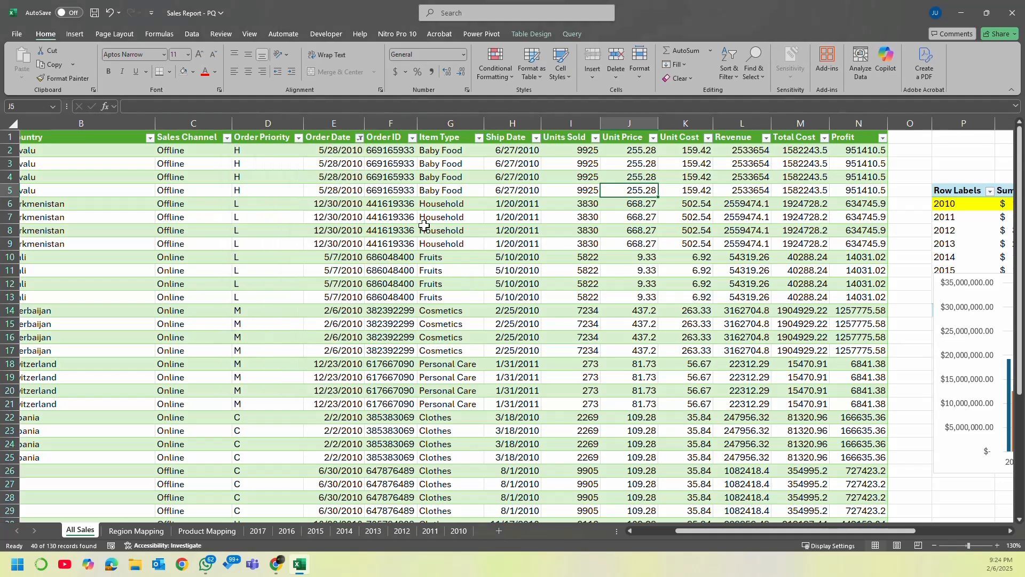
scroll(390, 145, "down", 7)
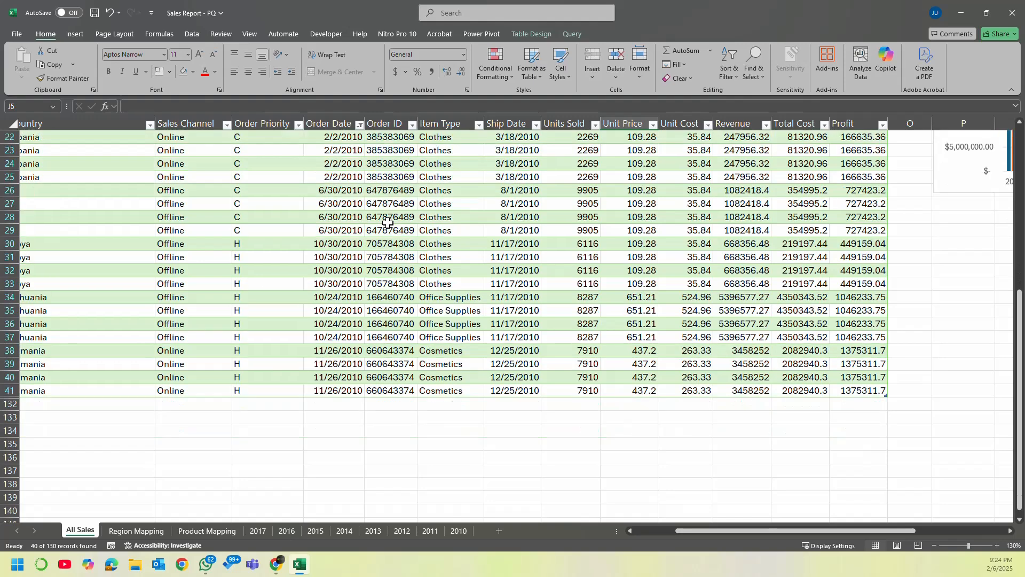
Step: Clear the filter from the All Sales table's Order Date column
scroll(388, 223, "up", 7)
left_click(359, 138)
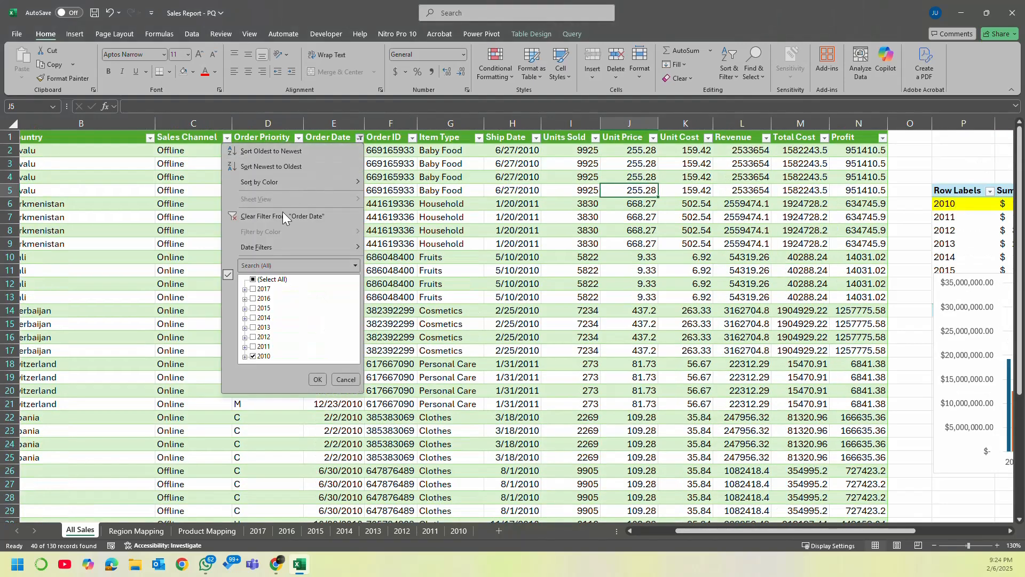
left_click(319, 218)
left_click(587, 239)
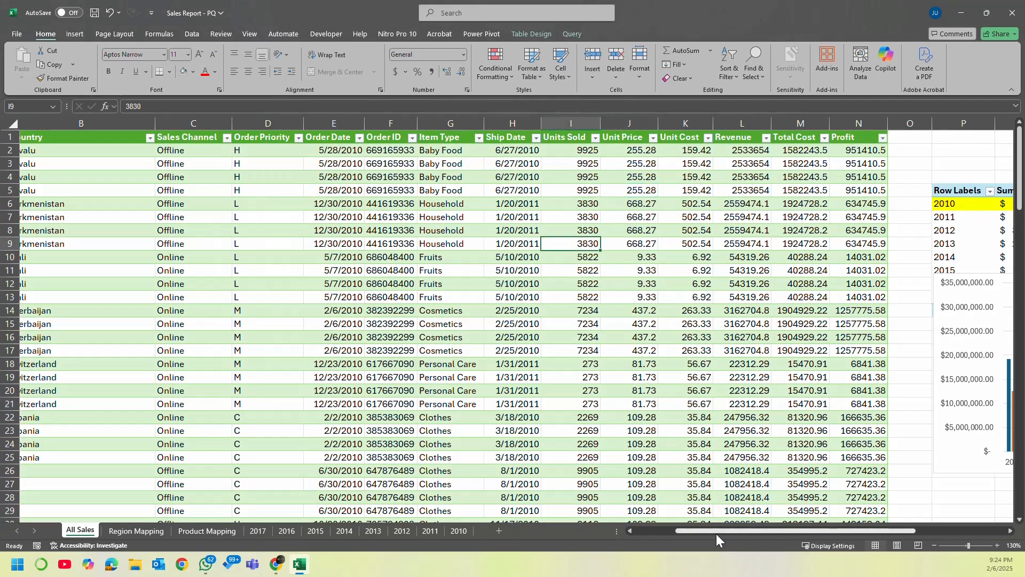
Step: Refresh the yearly PivotTable and move the PivotChart slightly so that it uncovers the 2015 row
left_click_drag(714, 531, 936, 517)
left_click(703, 208)
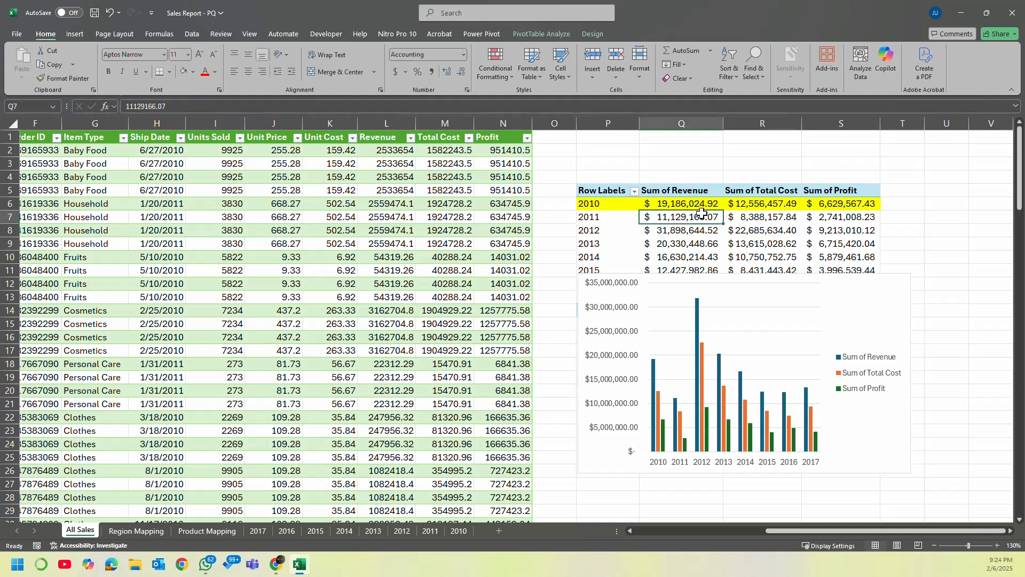
right_click(687, 217)
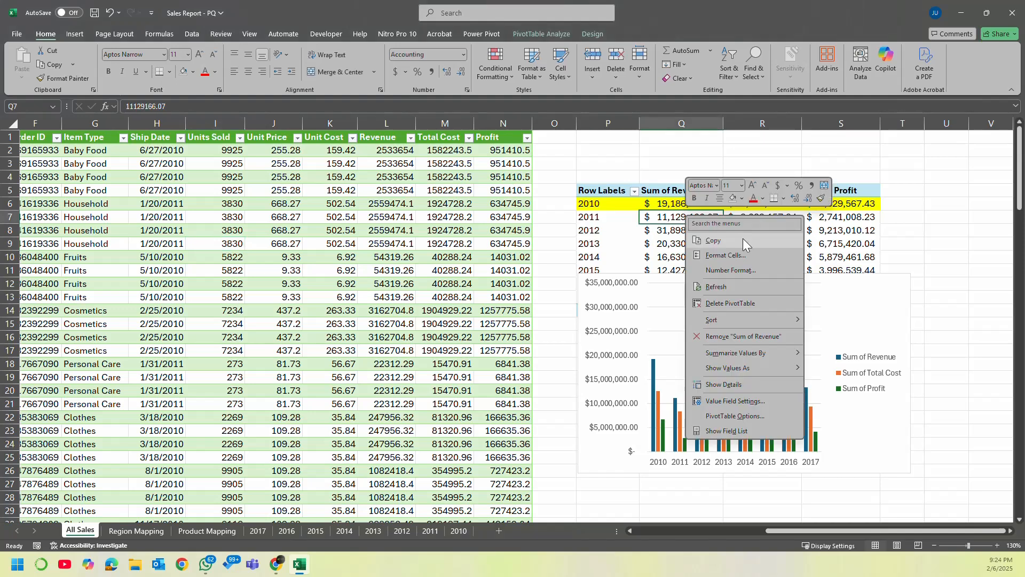
left_click(728, 285)
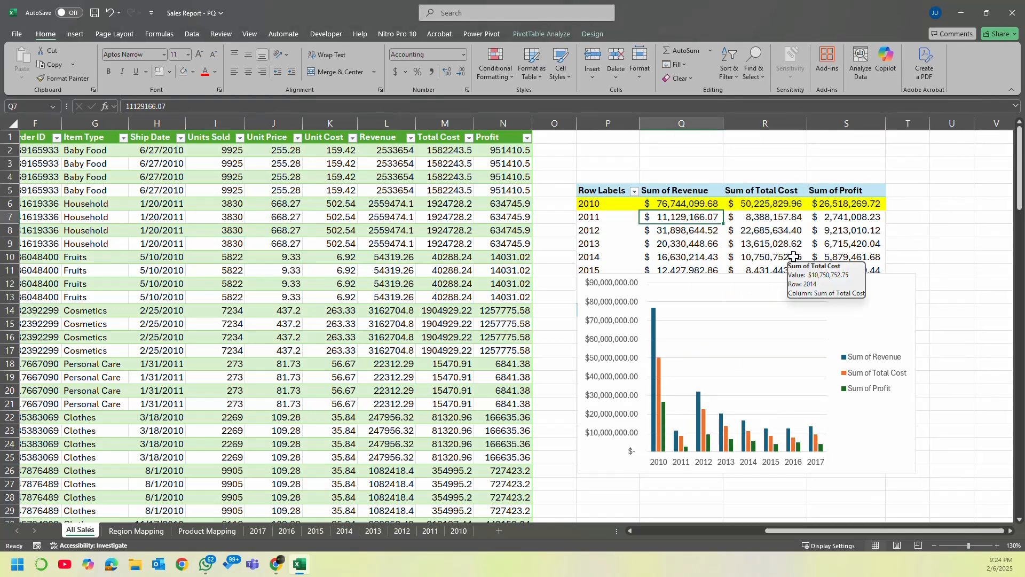
mouse_move(907, 288)
left_mouse_down()
mouse_move(917, 316)
mouse_move(917, 300)
left_mouse_up()
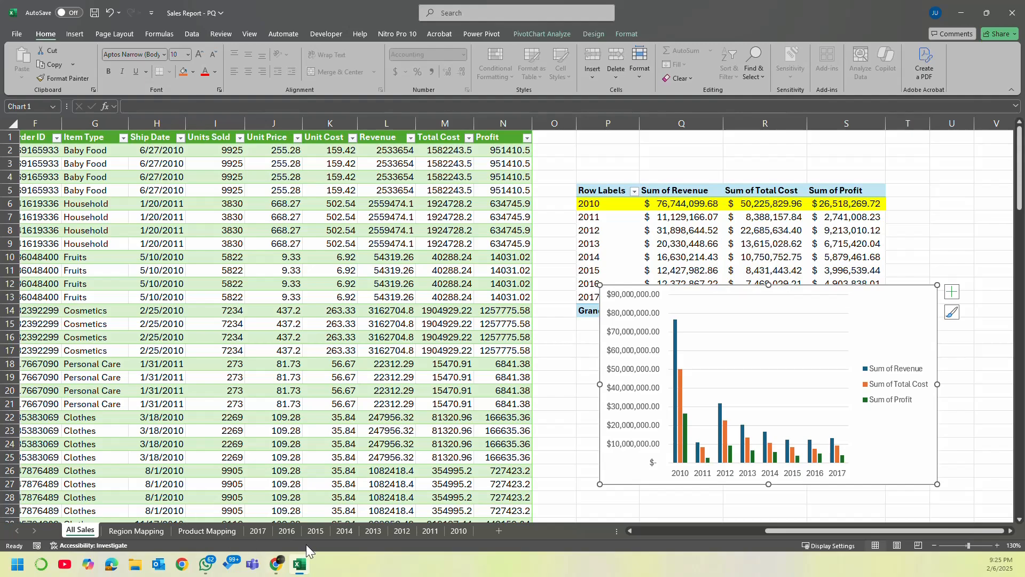
Step: Reopen the Sales Dataset_PowerQuery workbook from the recent files and go to its 2017 sheet
left_click(301, 565)
left_click(301, 564)
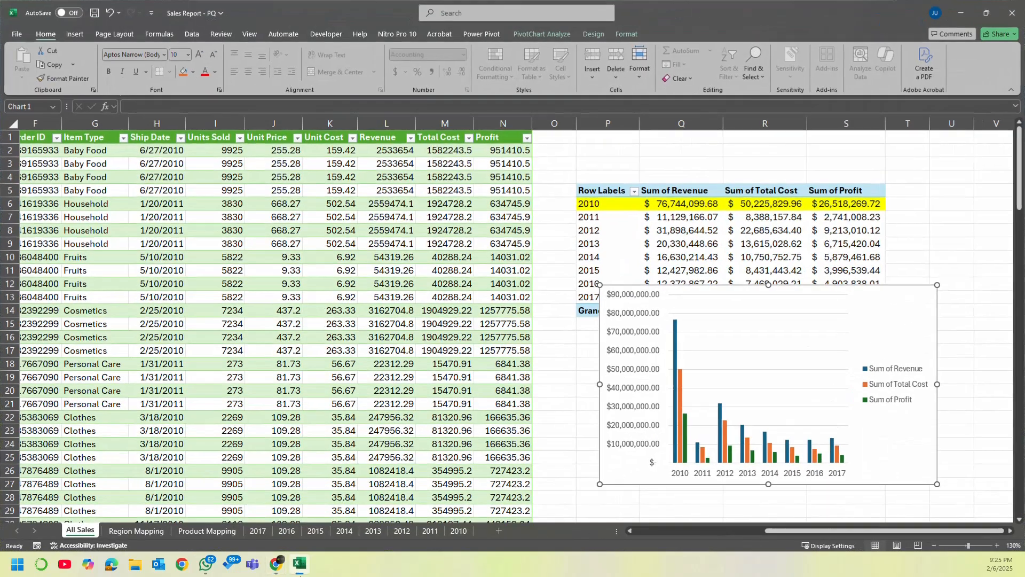
left_click(21, 36)
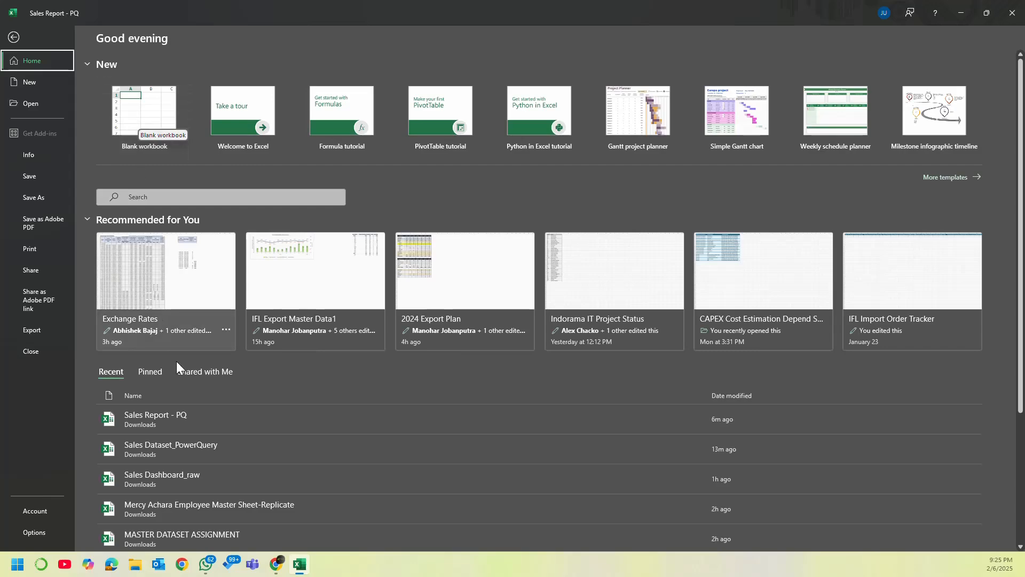
left_click(191, 448)
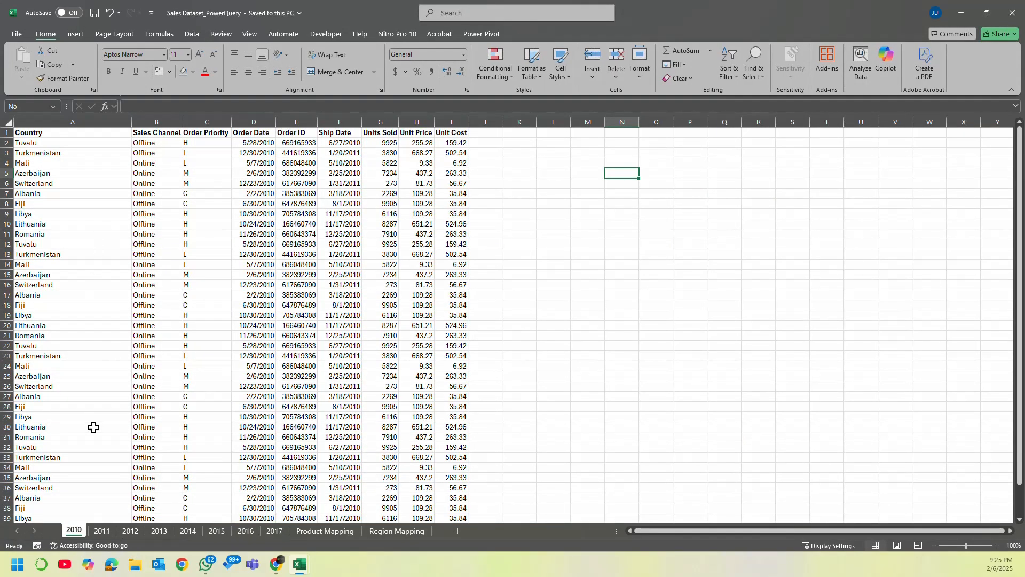
left_click(104, 532)
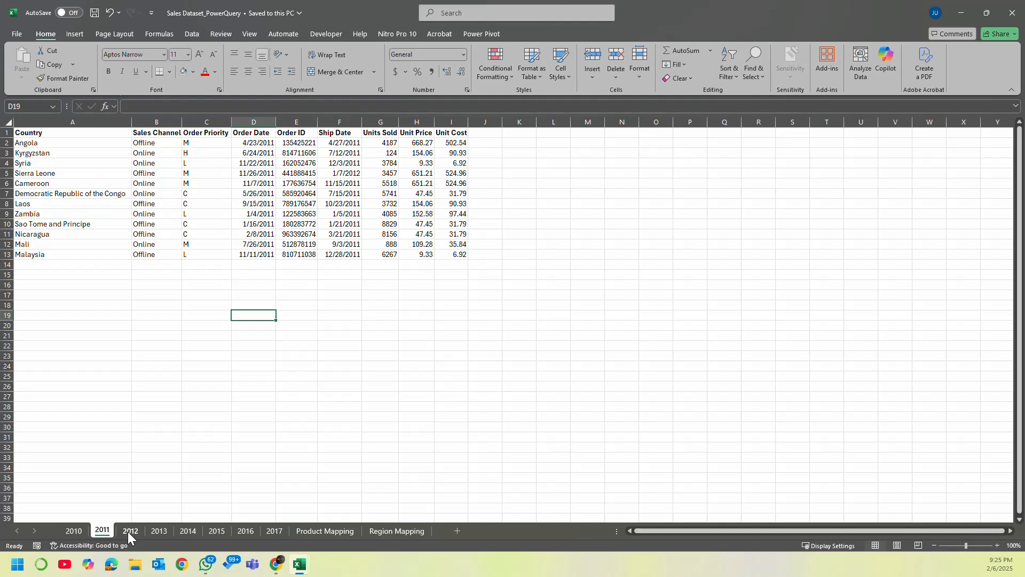
left_click(275, 531)
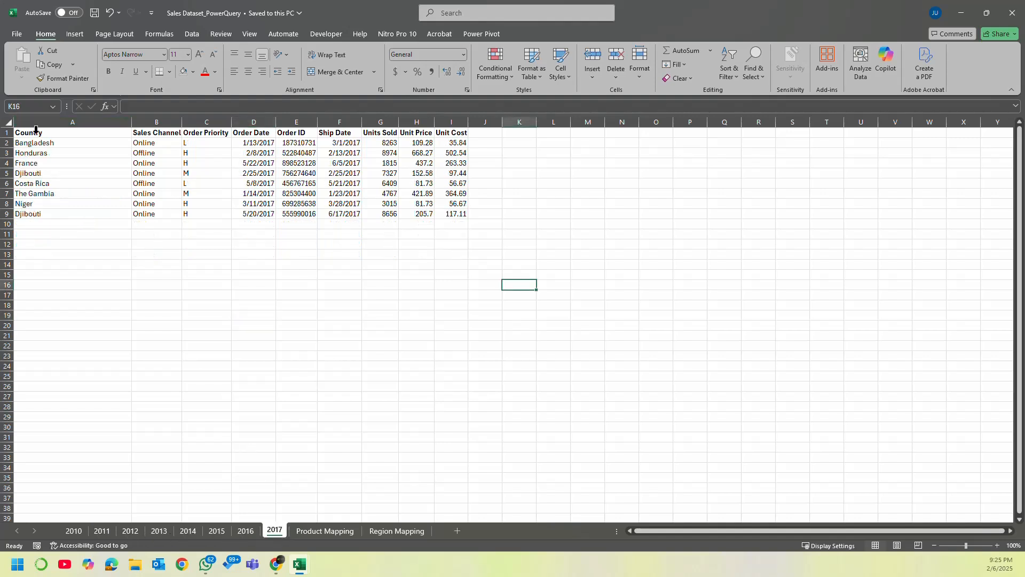
Step: Copy the 2017 sheet's data rows A2:I9 and paste them seven times below one another, from A10 through row 65
left_click_drag(38, 142, 432, 216)
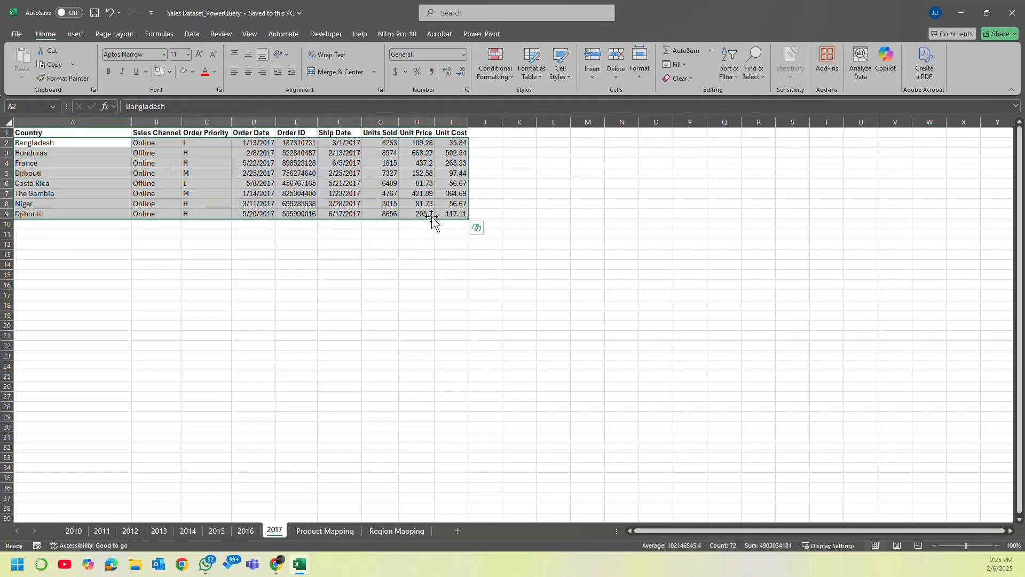
key("ctrl+c")
left_click(38, 224)
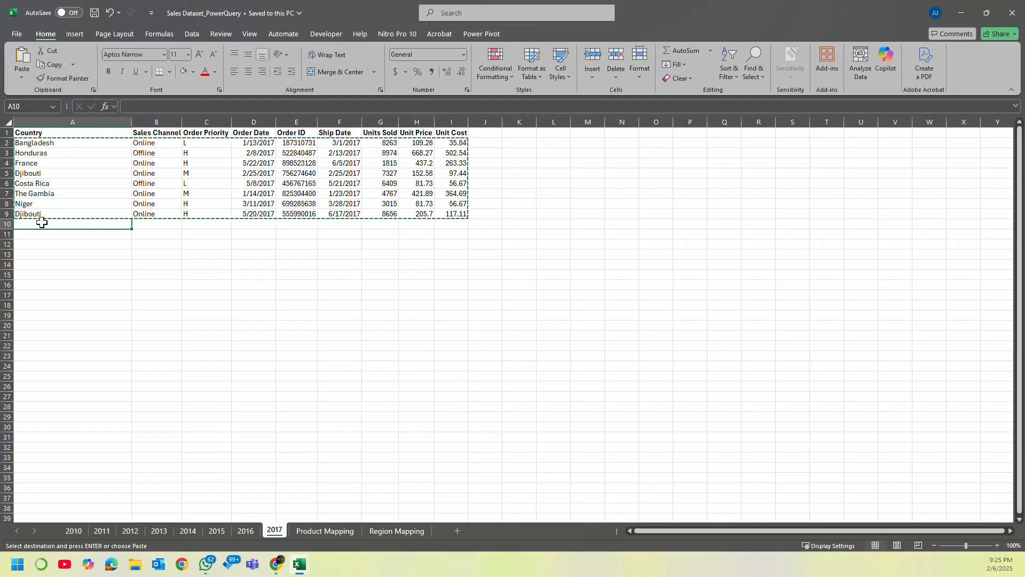
key("ctrl+v")
left_click(38, 307)
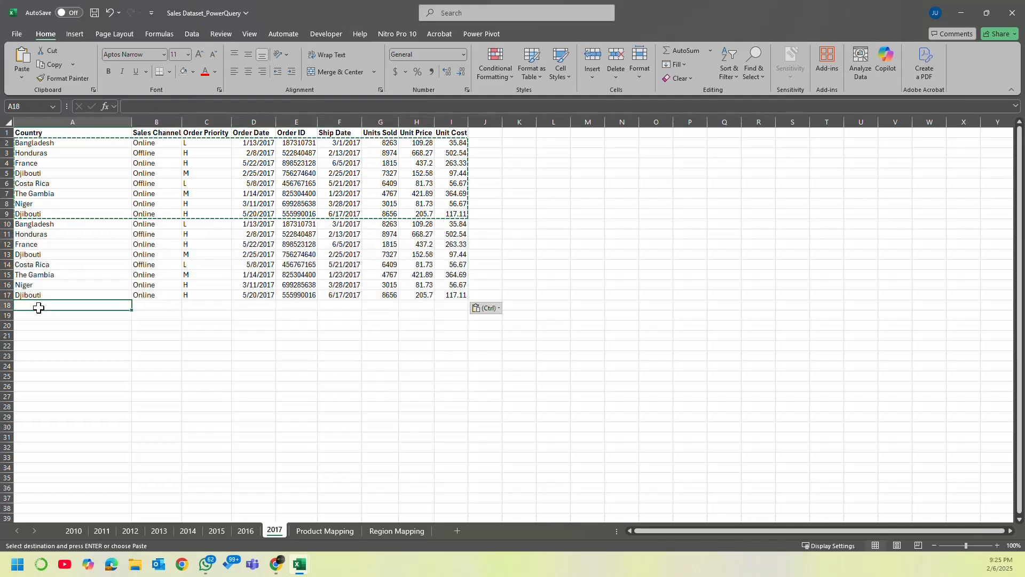
key("ctrl+v")
left_click(35, 386)
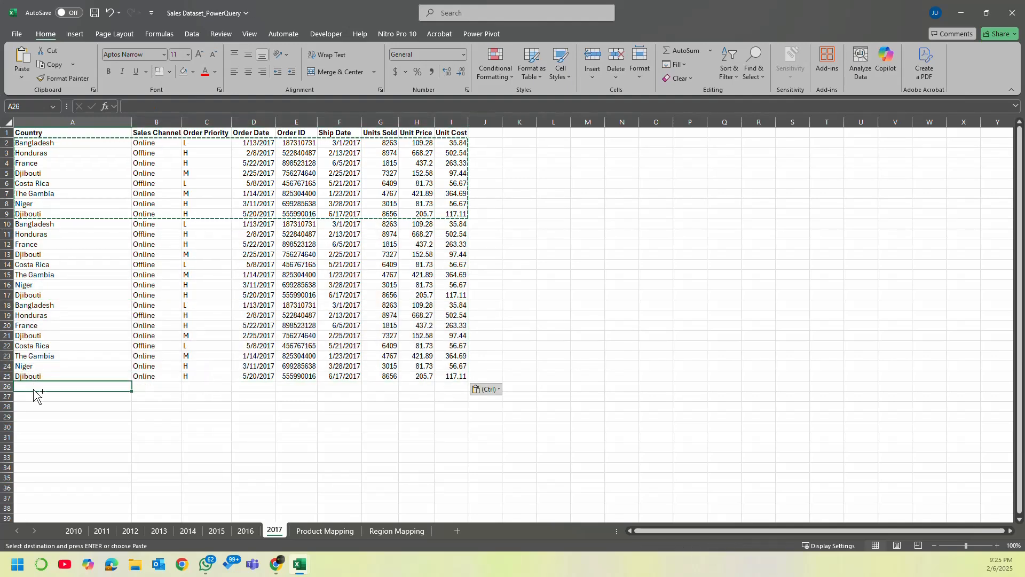
key("ctrl+v")
scroll(32, 395, "down", 4)
left_click(53, 347)
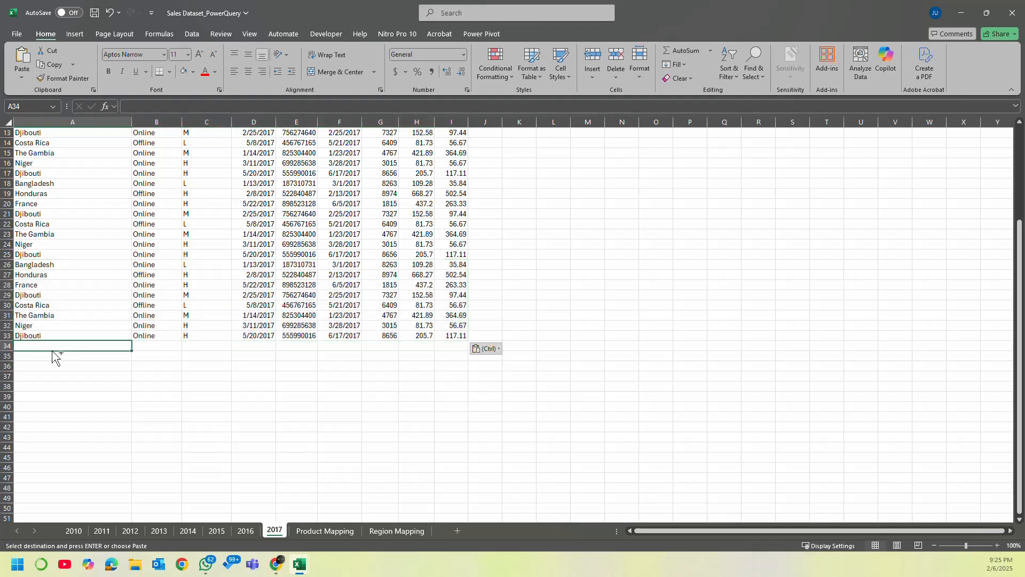
key("ctrl+v")
scroll(42, 385, "down", 3)
left_click(24, 335)
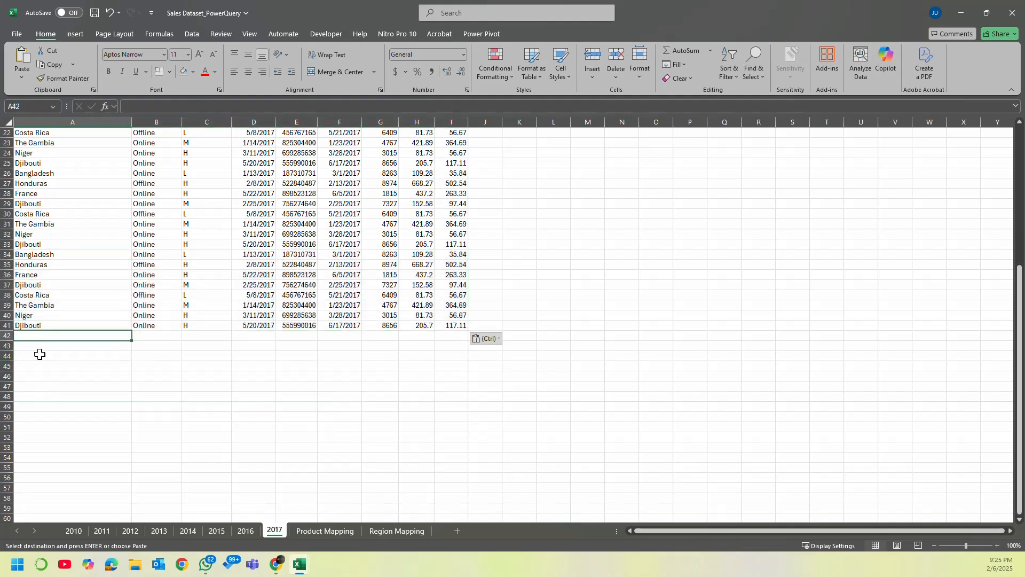
key("ctrl+v")
left_click(55, 416)
key("ctrl+v")
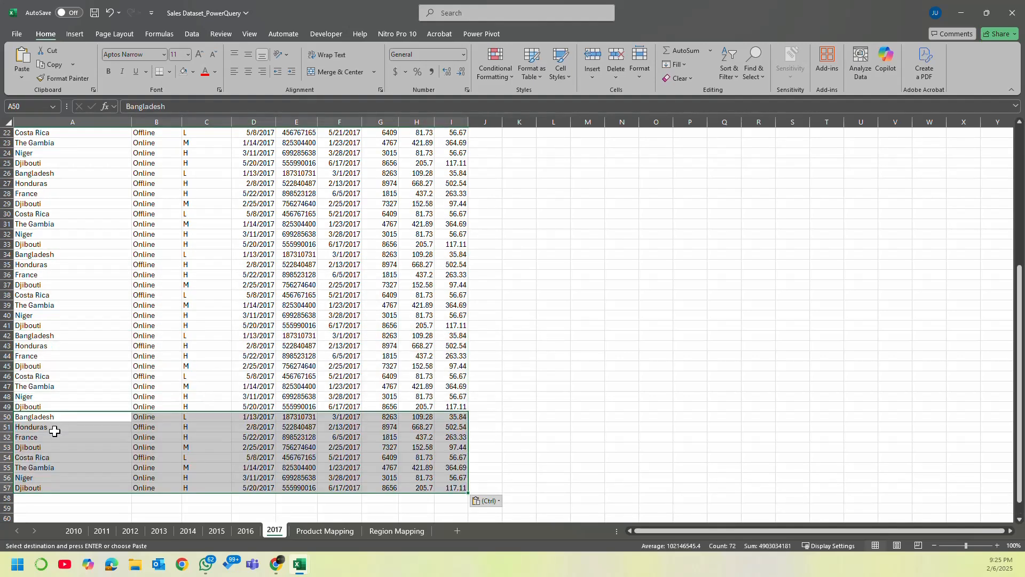
scroll(48, 417, "down", 3)
left_click(39, 408)
key("ctrl+v")
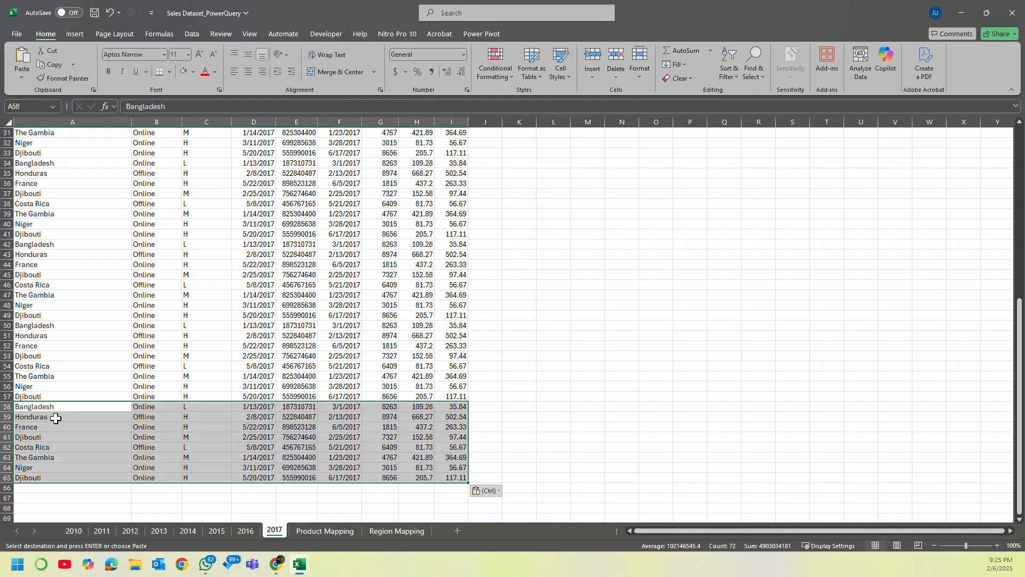
Step: Save the Sales Dataset_PowerQuery workbook with the added 2017 rows and close it, returning to the Sales Report - PQ workbook
left_click(584, 283)
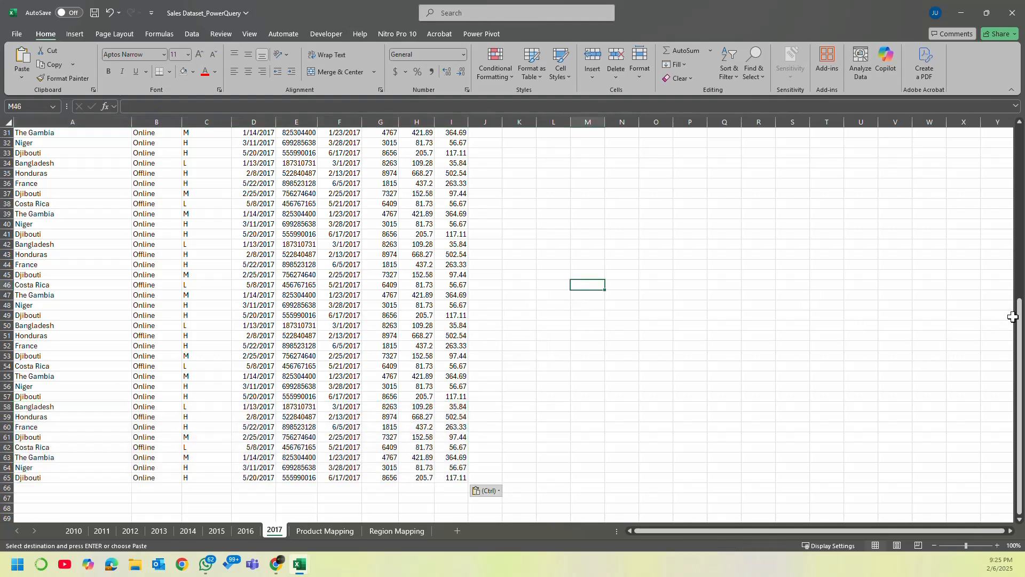
left_click_drag(1012, 316, 1013, 145)
left_click(94, 12)
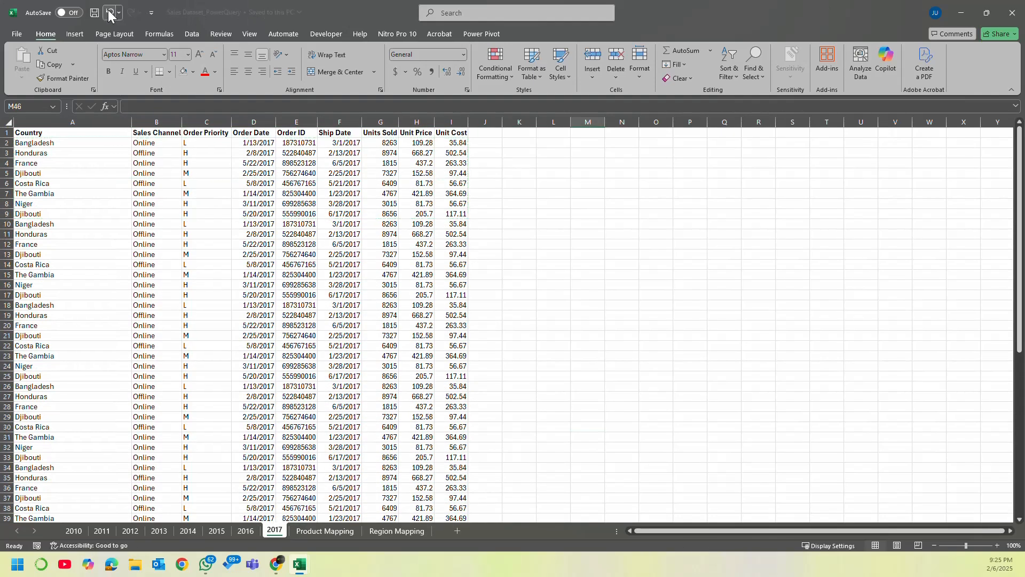
left_click(1012, 12)
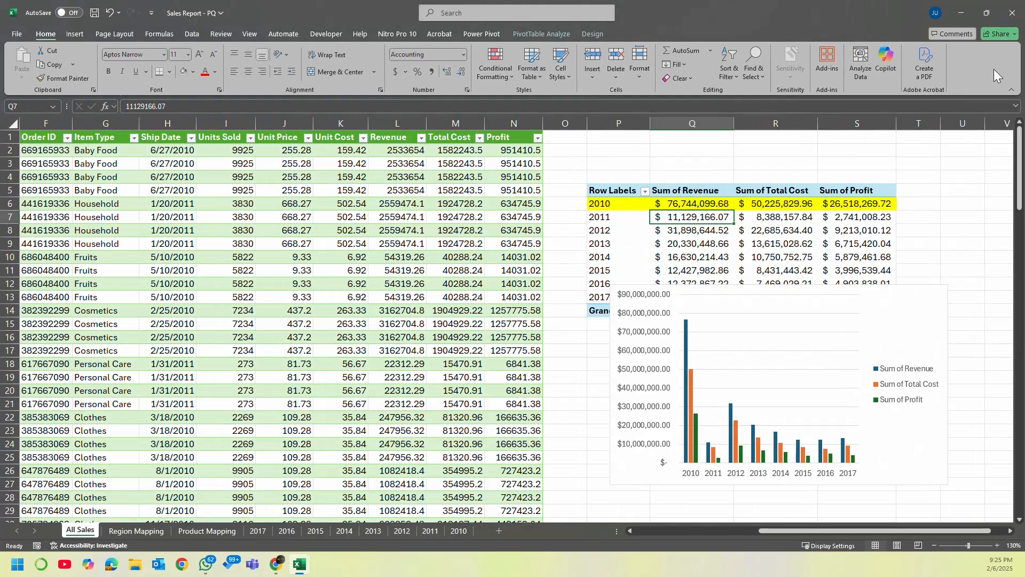
Step: Move the PivotChart off the PivotTable and over the sales table beside it, starting at about row 5
left_click(516, 220)
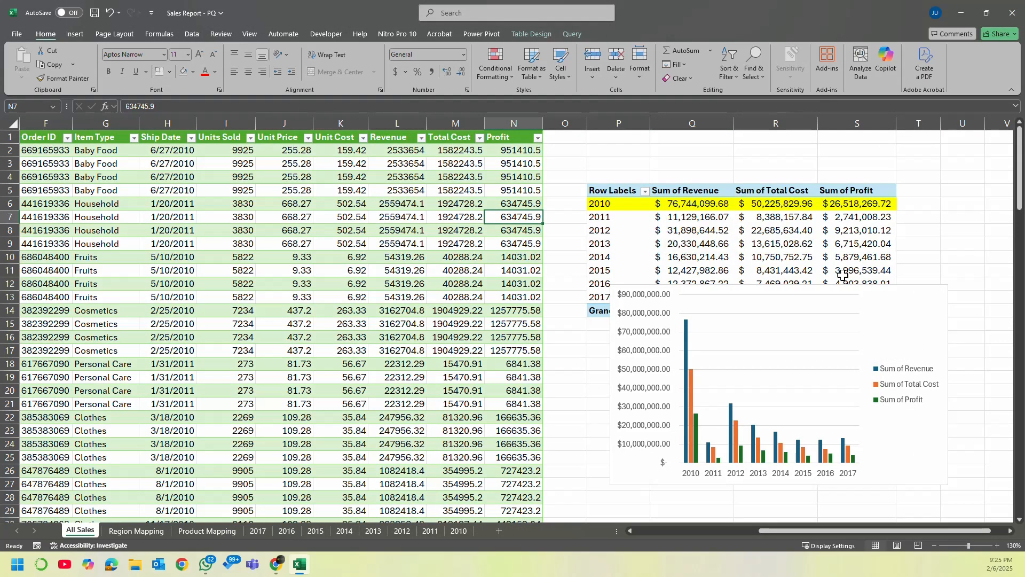
left_click_drag(890, 291, 887, 235)
left_click_drag(897, 296, 535, 192)
Step: Fill the PivotTable's 2017 row, P13:S13, with the lightest purple theme color
left_click(594, 297)
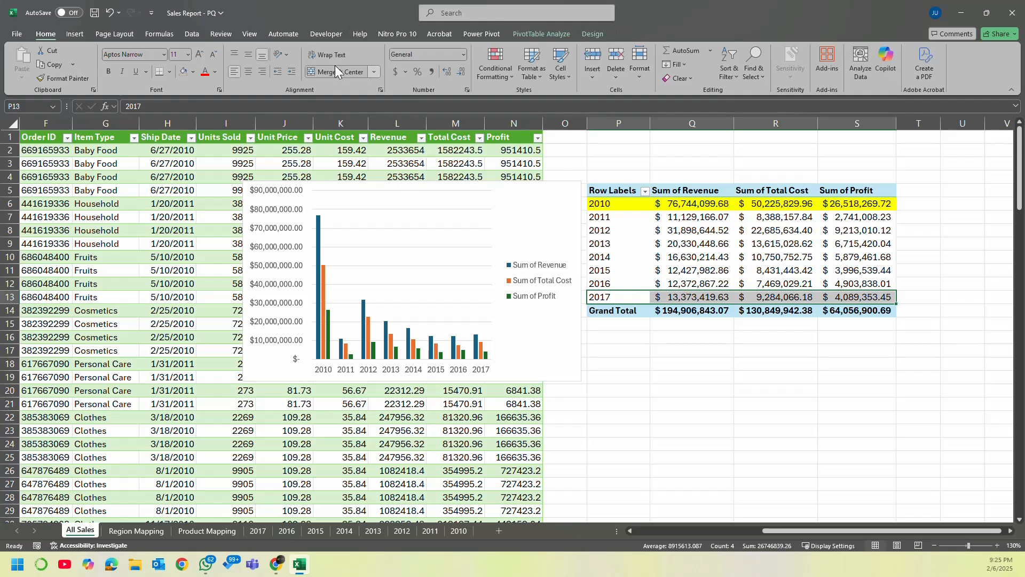
left_click(194, 72)
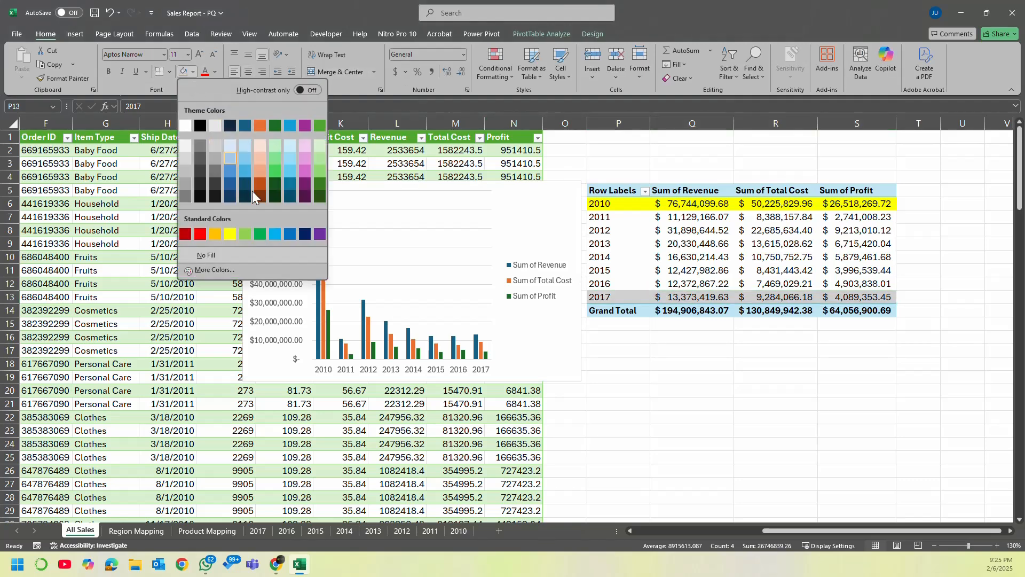
left_click(305, 142)
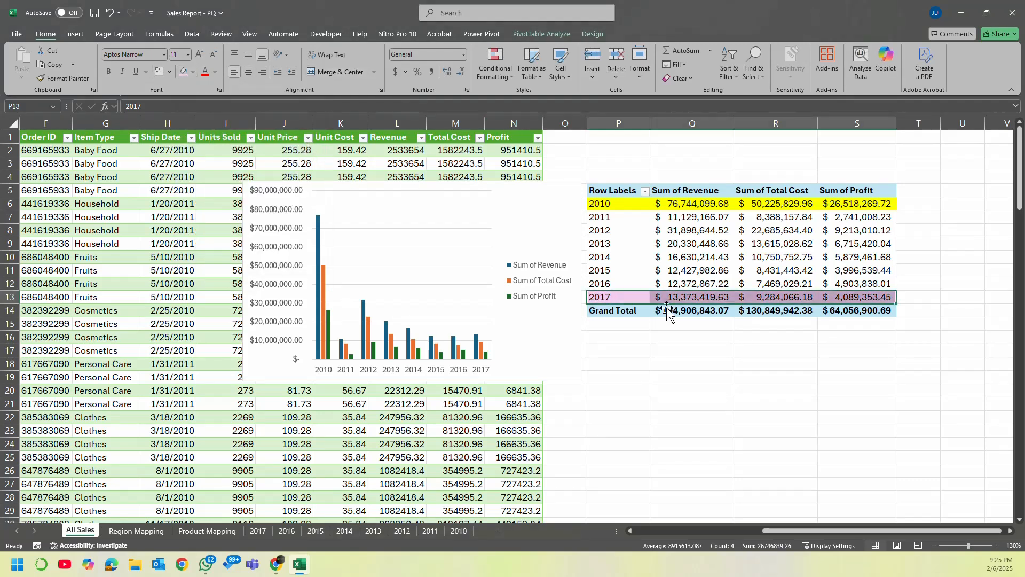
left_click(700, 299)
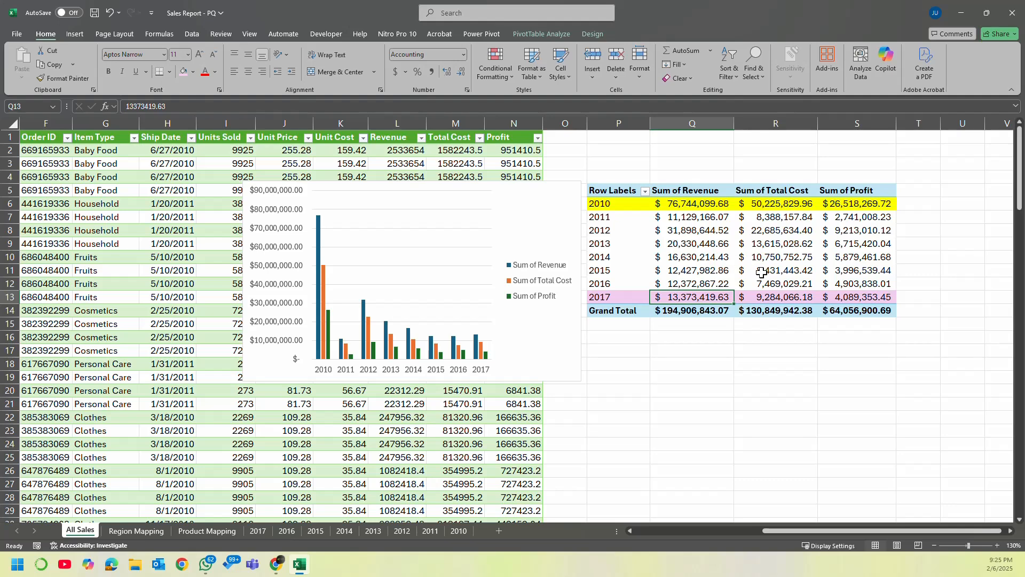
left_click(777, 298)
left_click(873, 298)
left_click(700, 191)
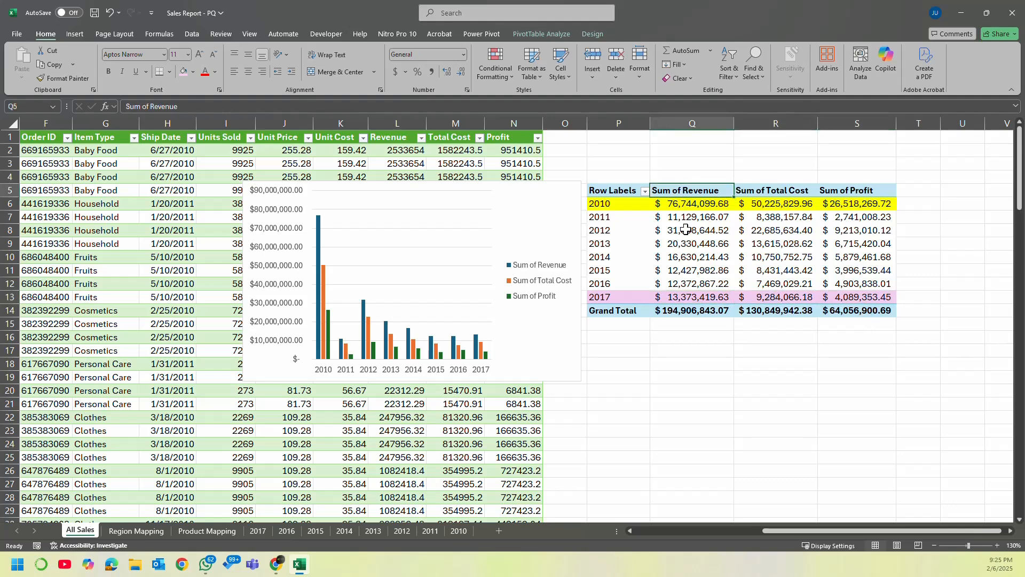
Step: Filter the PivotTable's row labels to show only the year 2017
left_click(604, 216)
left_click(645, 191)
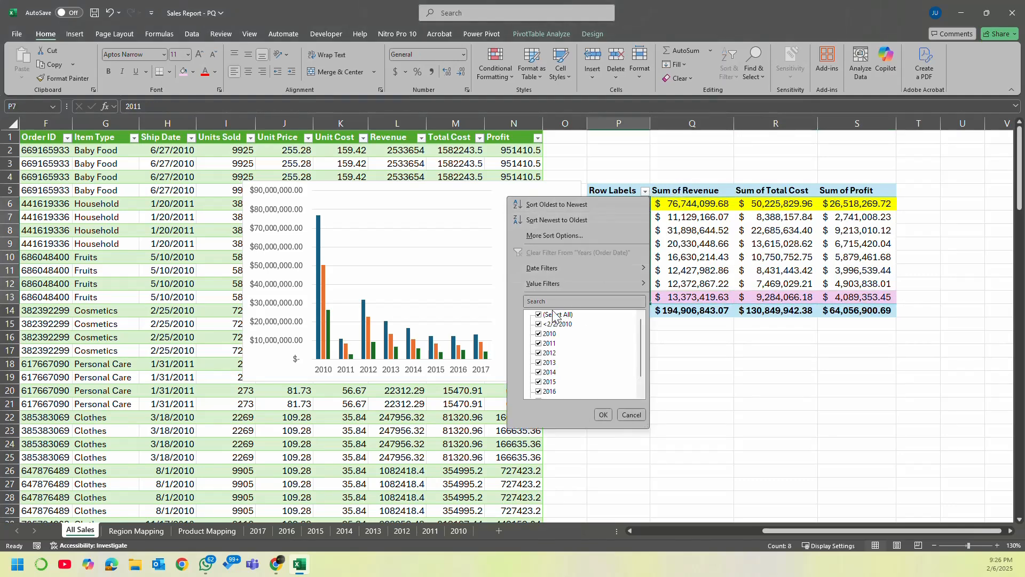
left_click(538, 314)
scroll(550, 383, "down", 1)
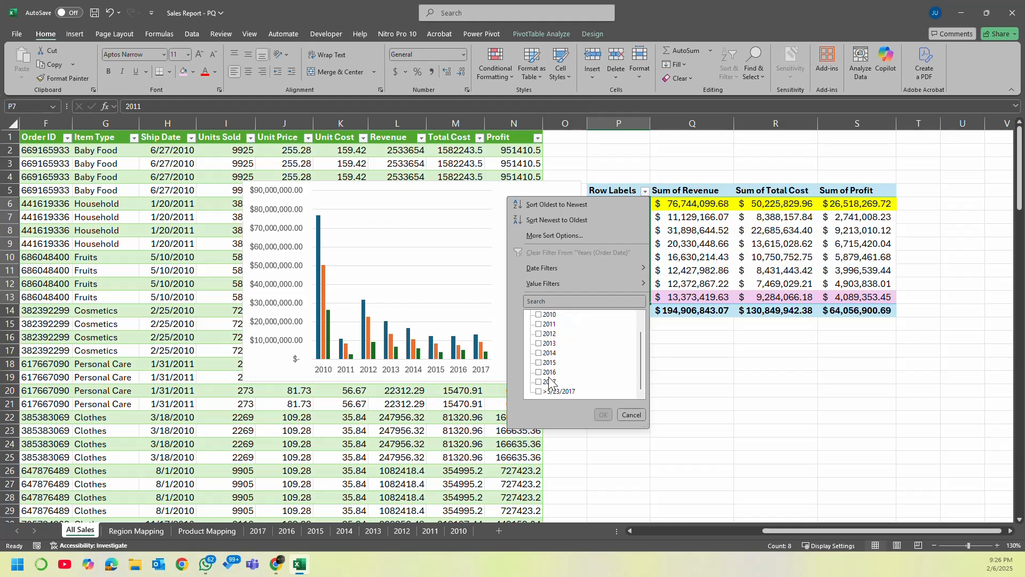
left_click(537, 382)
left_click(602, 414)
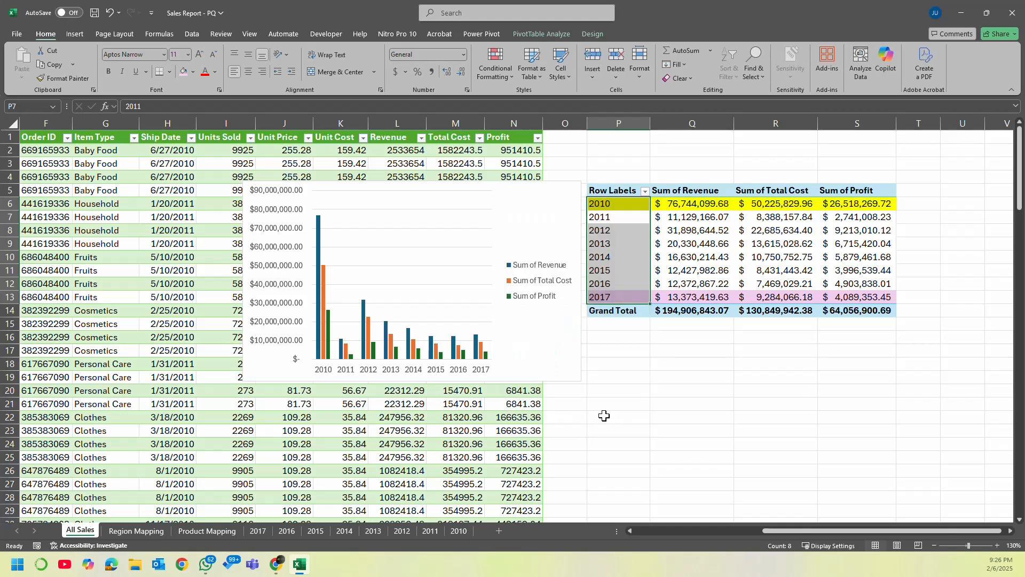
Step: Remove the horizontal gridlines and the vertical value axis from the PivotChart
left_click(721, 296)
scroll(742, 214, "up", 3)
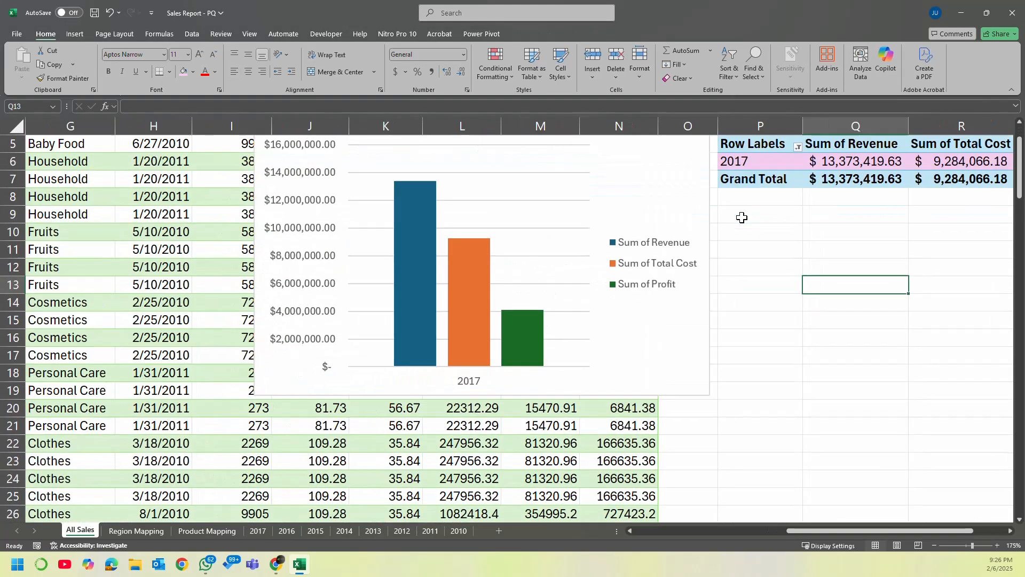
left_click(954, 228)
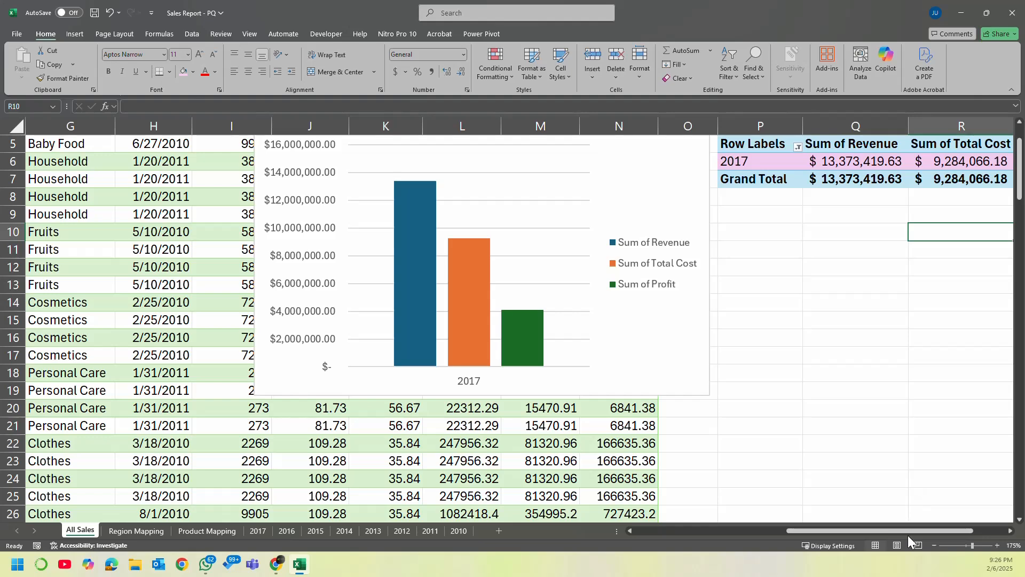
scroll(907, 530, "right", 2)
scroll(755, 274, "up", 2)
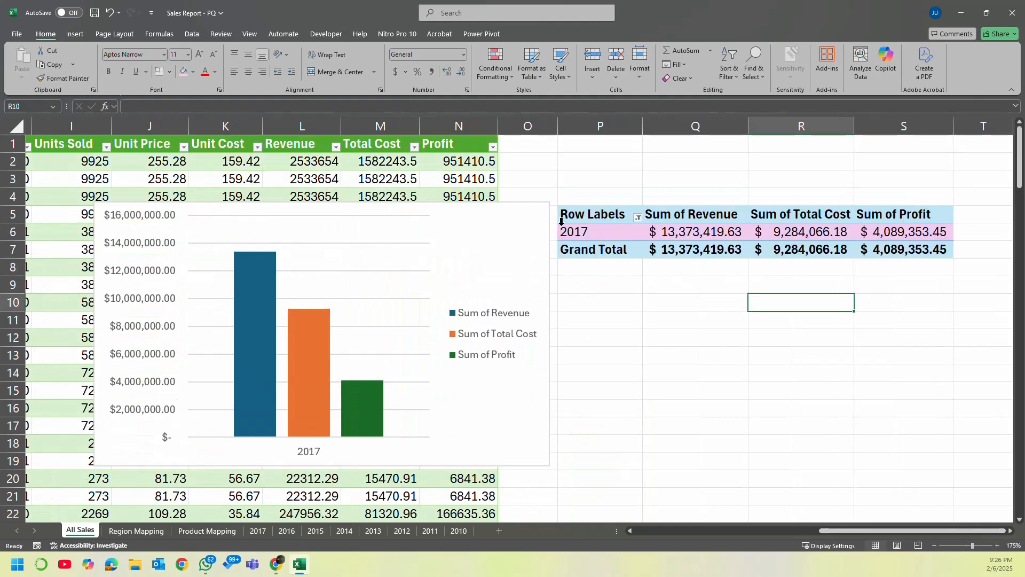
left_click(504, 211)
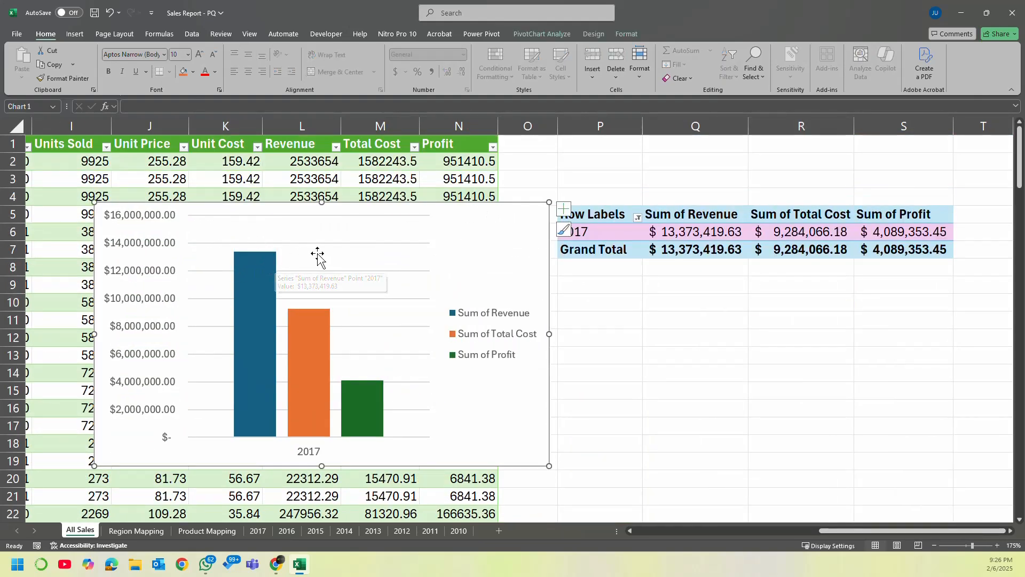
left_click(326, 242)
key("Delete")
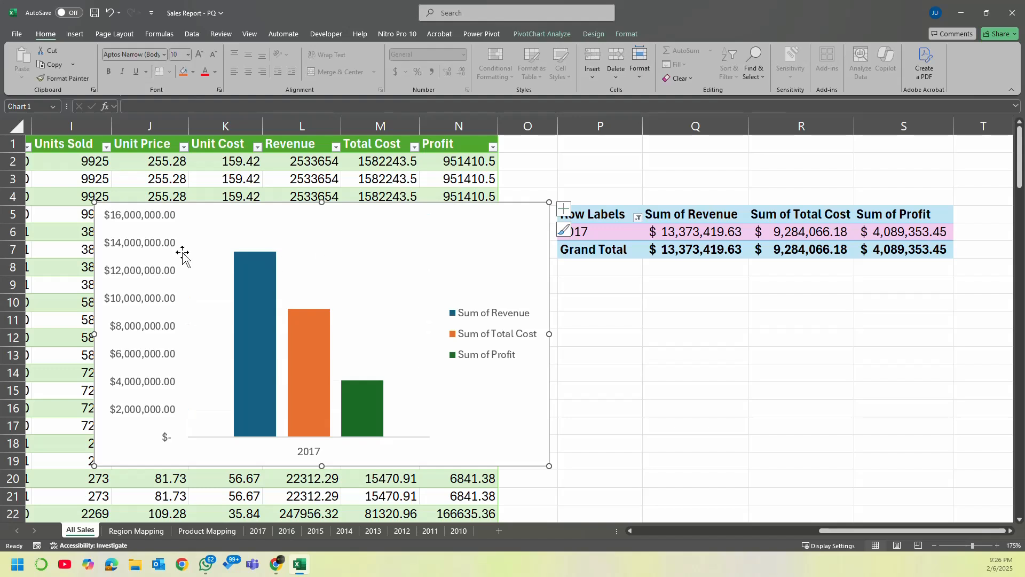
left_click(154, 273)
key("Delete")
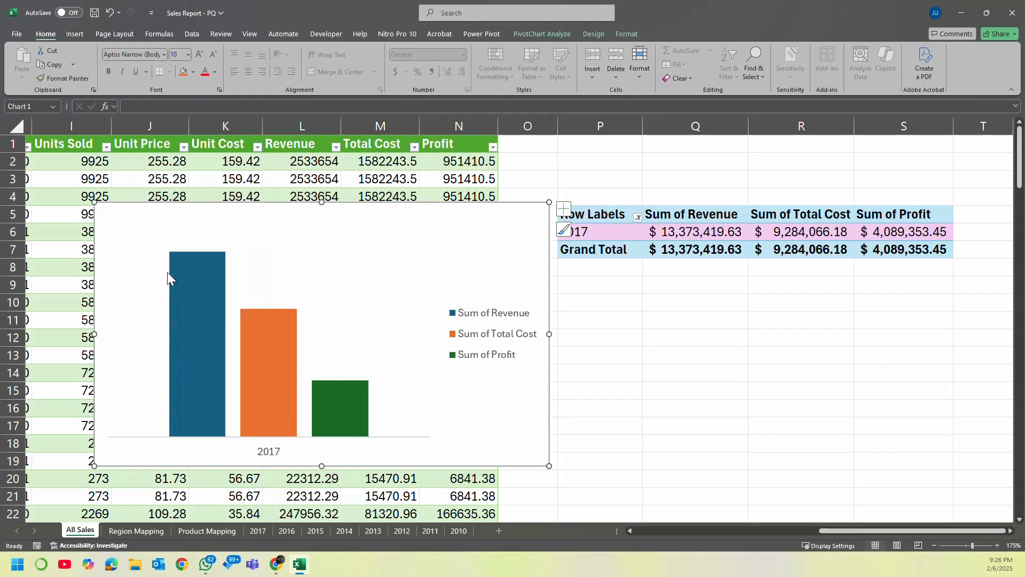
Step: Add data labels to all three series of the PivotChart
left_click(206, 261)
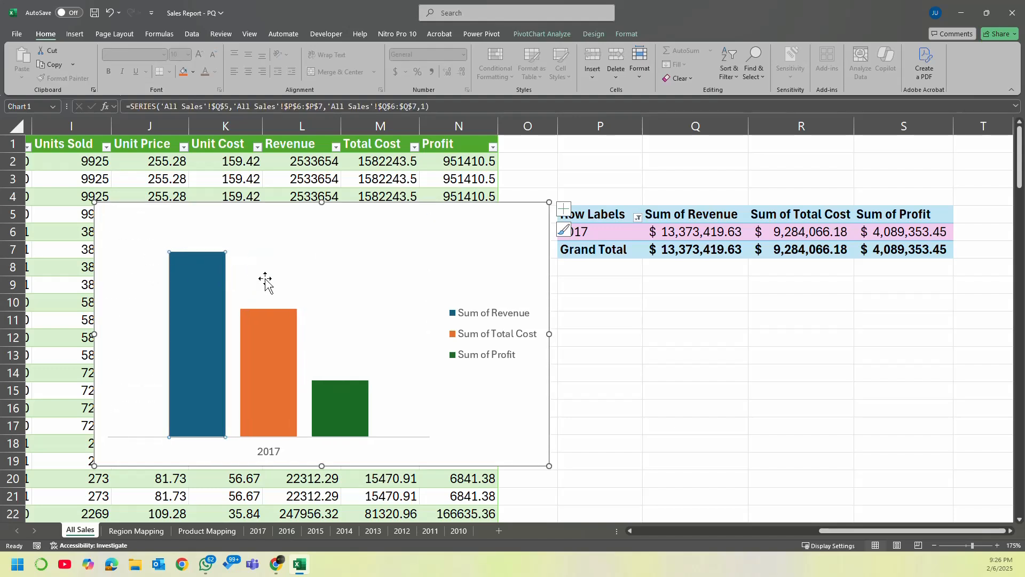
left_click(287, 343)
left_click(357, 286)
left_click(564, 209)
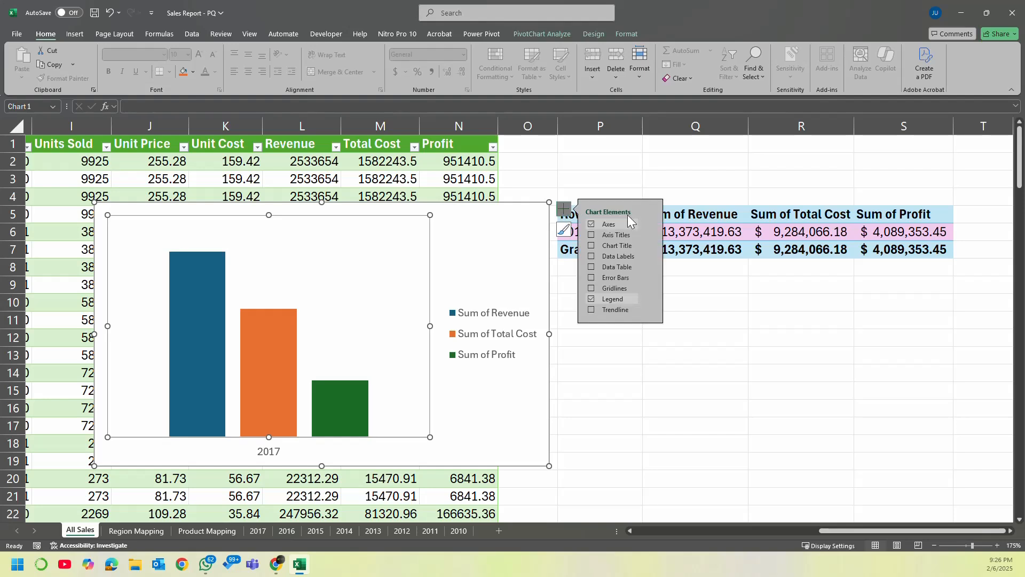
left_click(592, 257)
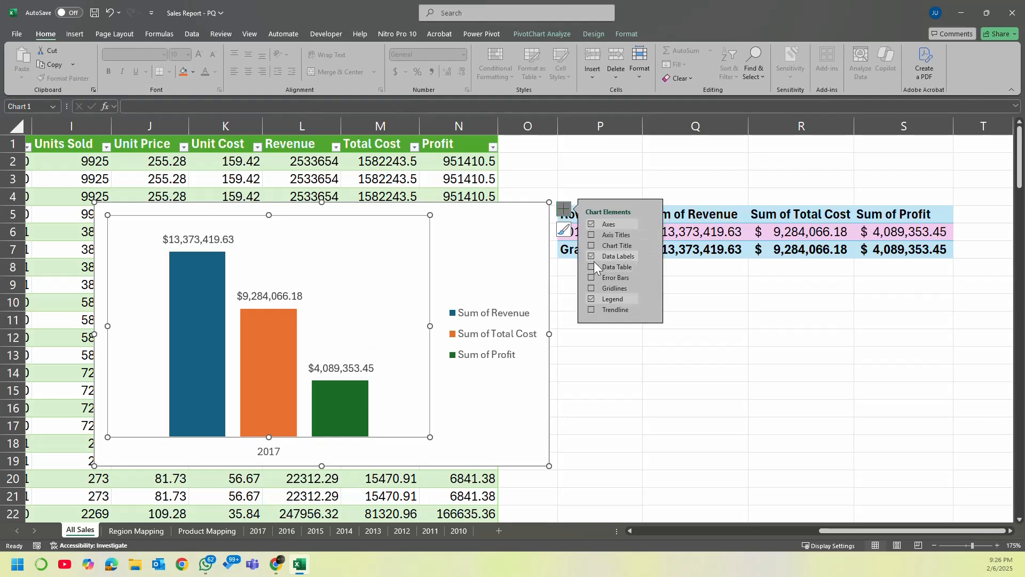
left_click(510, 227)
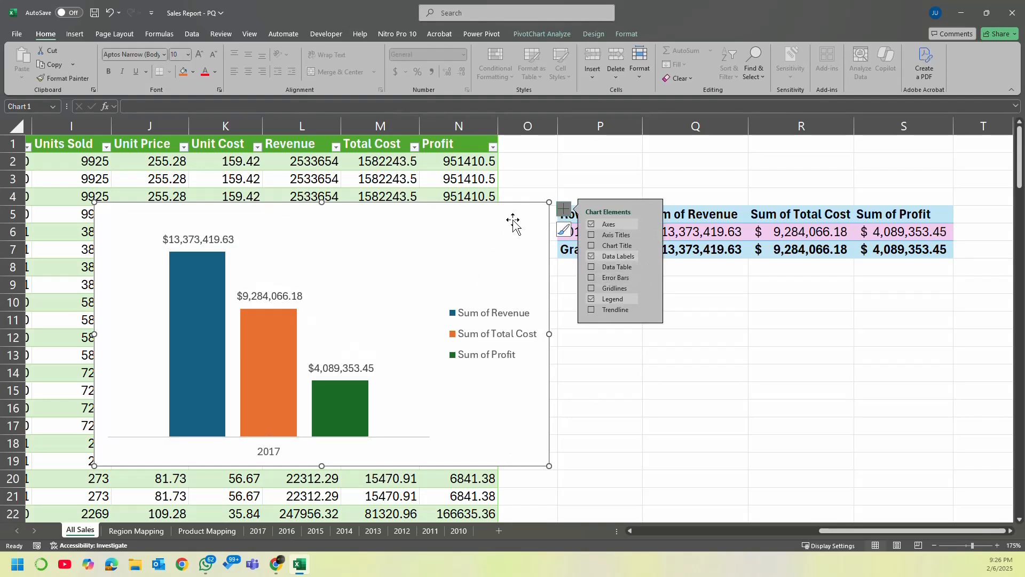
Step: Move the PivotChart directly below the PivotTable and resize it to about the table's width, spanning columns P to S
left_click_drag(518, 211, 920, 229)
left_click_drag(951, 484, 874, 452)
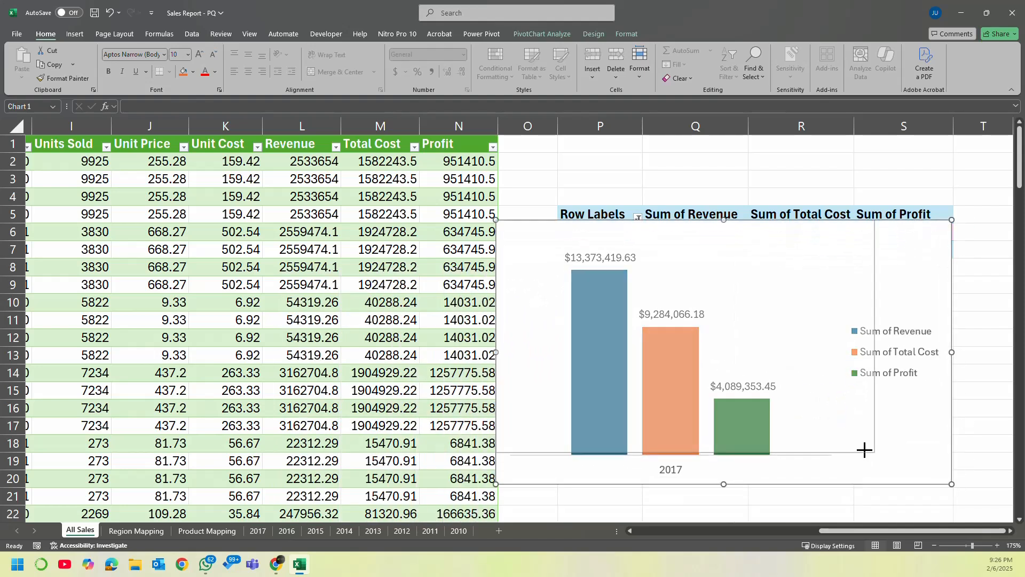
left_click_drag(798, 258, 859, 302)
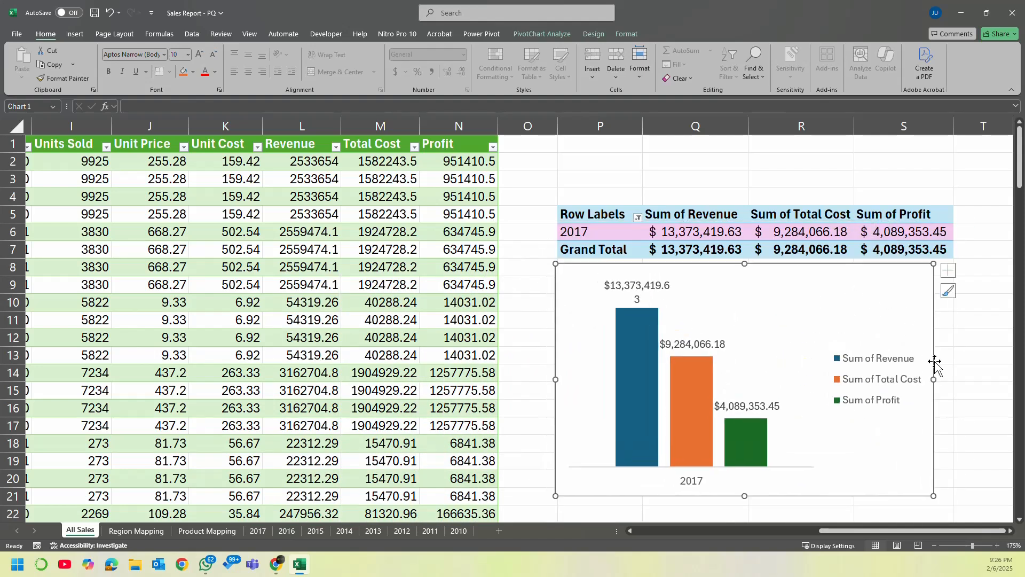
left_click_drag(933, 379, 962, 379)
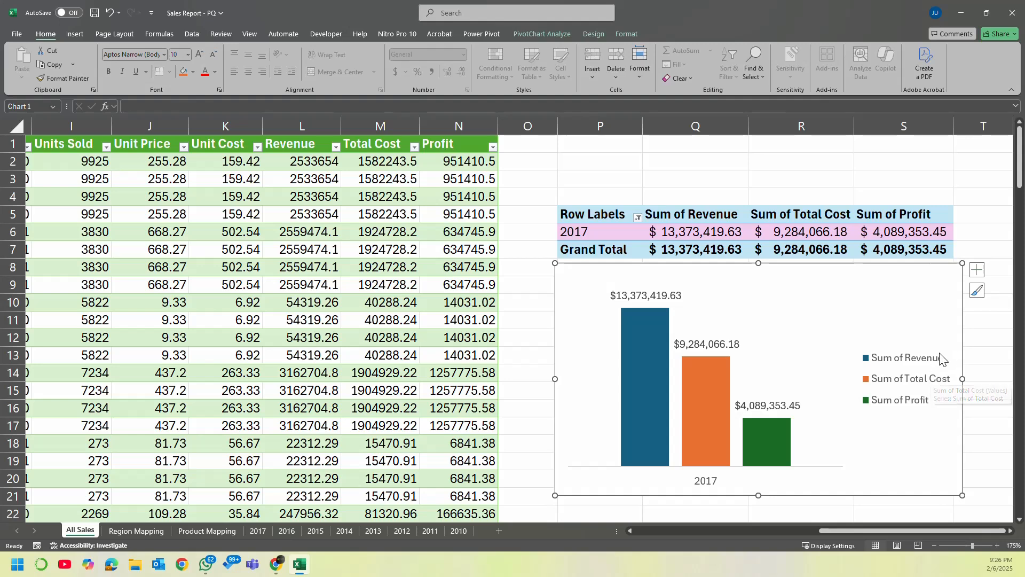
Step: Set the PivotTable's grand totals to On for Rows Only
left_click(701, 219)
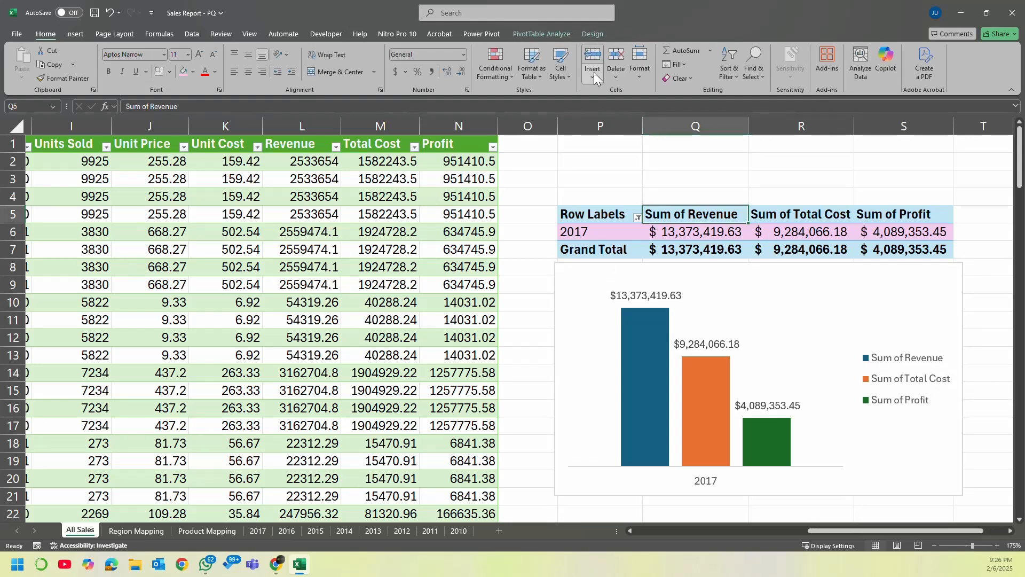
left_click(560, 33)
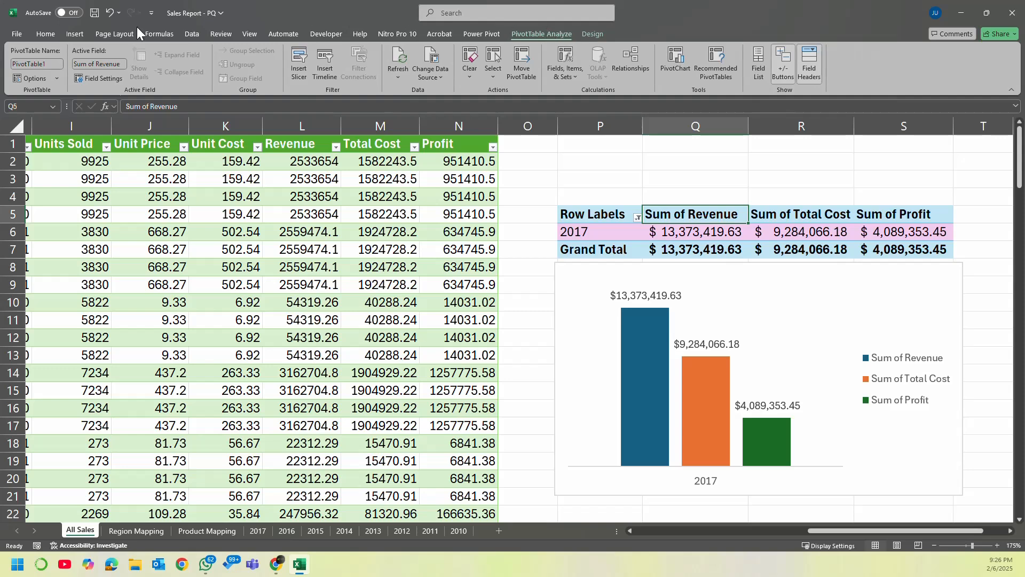
left_click(592, 34)
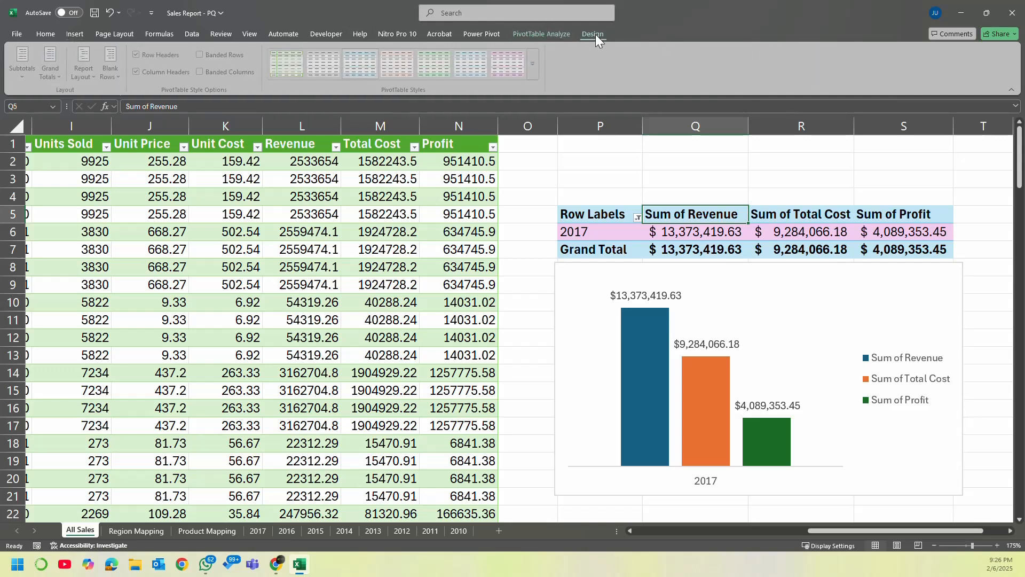
left_click(52, 78)
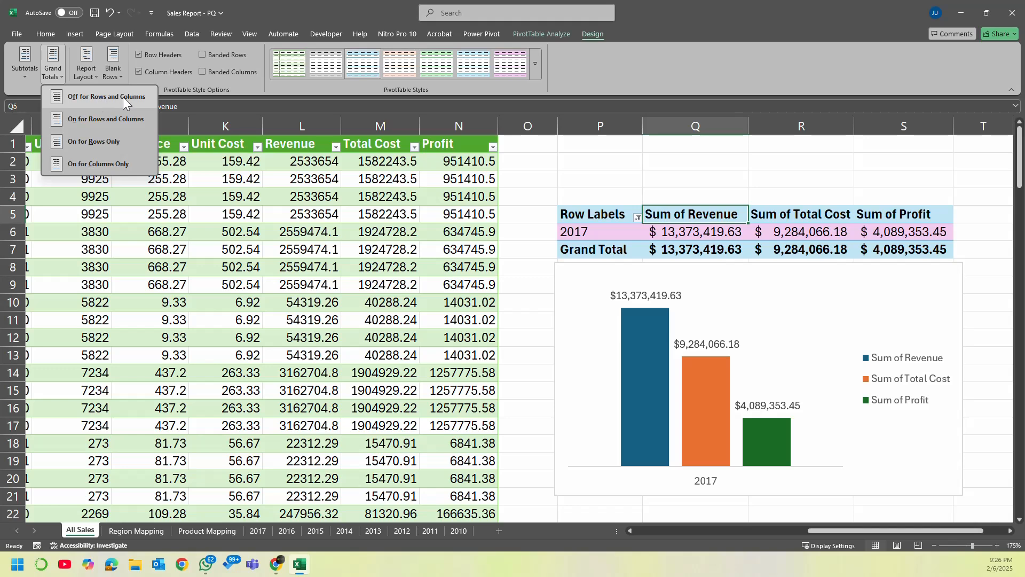
left_click(116, 140)
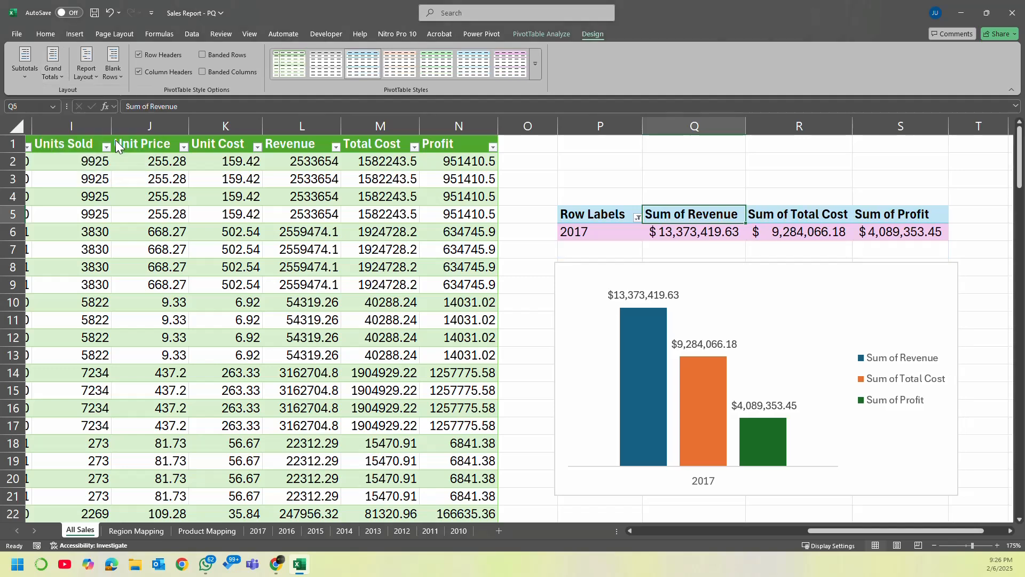
Step: Make the PivotTable's 2017 values in Q6:S6 bold
left_click_drag(695, 231, 889, 232)
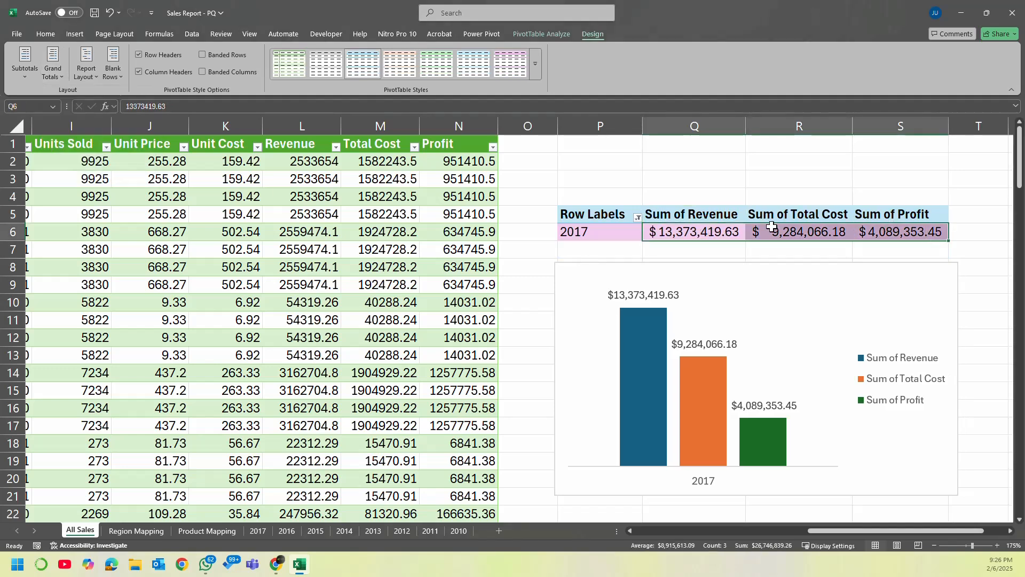
left_click(46, 34)
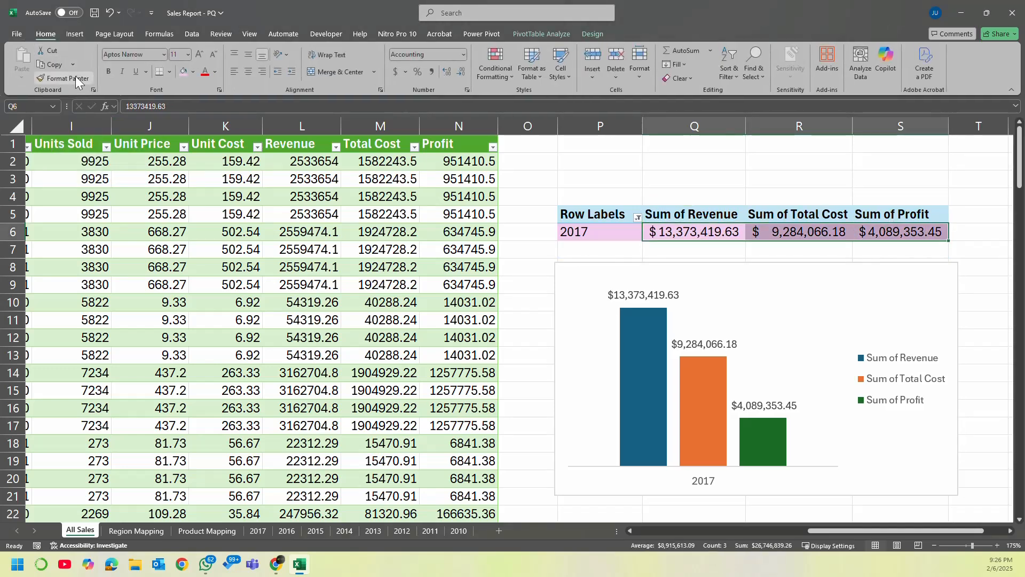
left_click(110, 70)
left_click(539, 254)
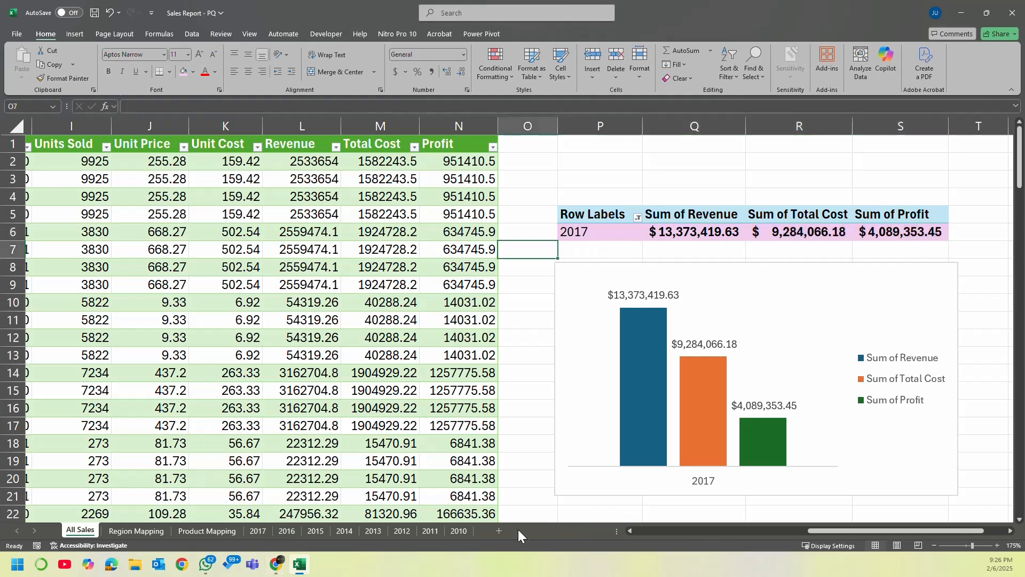
Step: Refresh all data connections twice so the added 2017 source rows reach the sales table, PivotTable and PivotChart
mouse_move(835, 531)
left_mouse_down()
mouse_move(771, 533)
mouse_move(837, 526)
left_mouse_up()
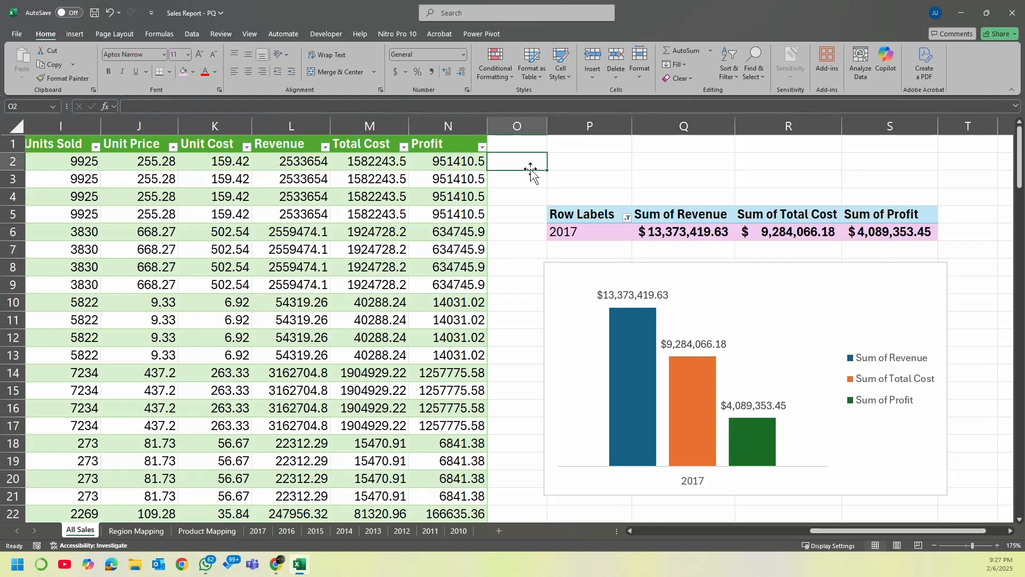
left_click(319, 247)
left_click(190, 32)
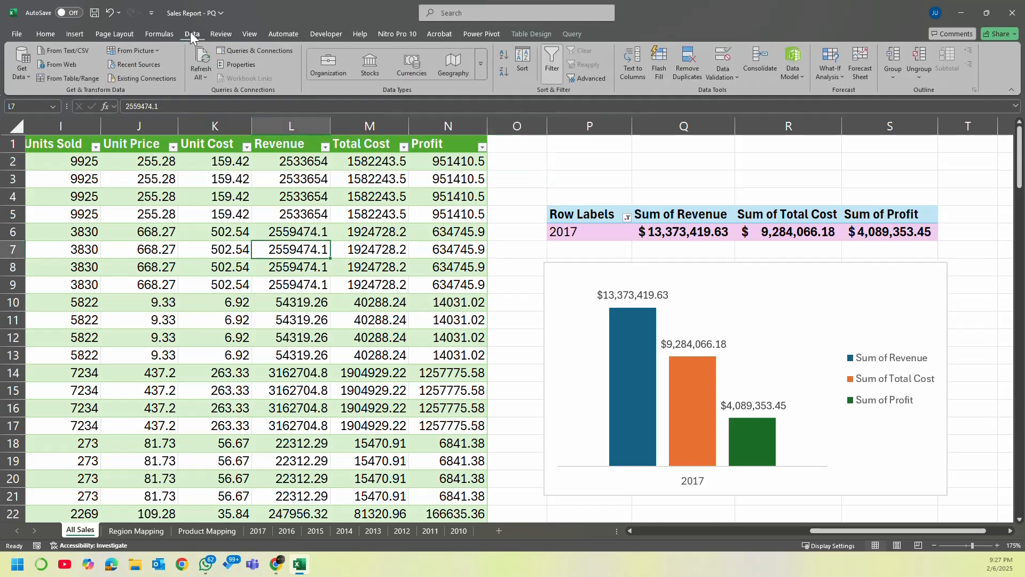
left_click(202, 77)
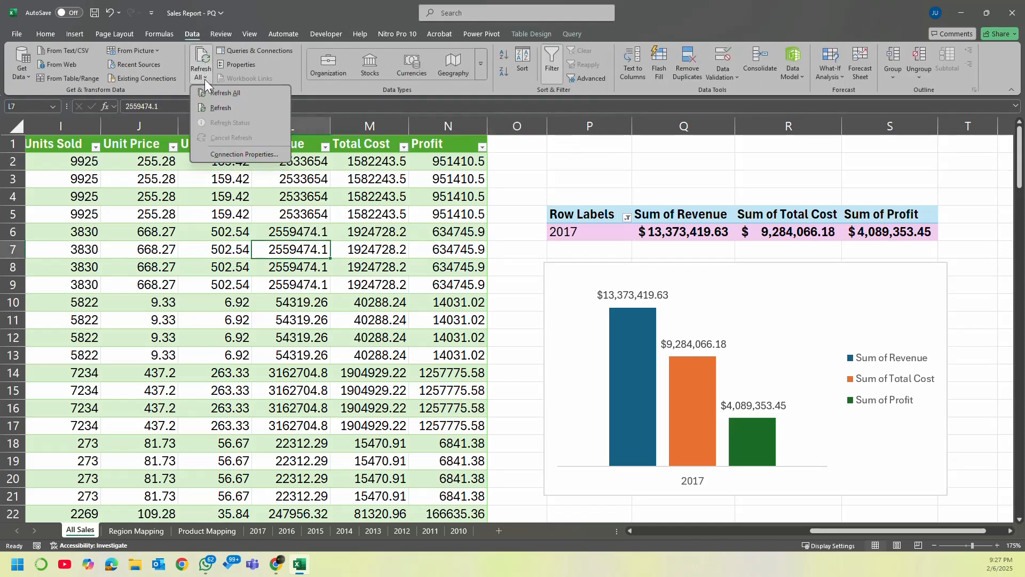
left_click(244, 94)
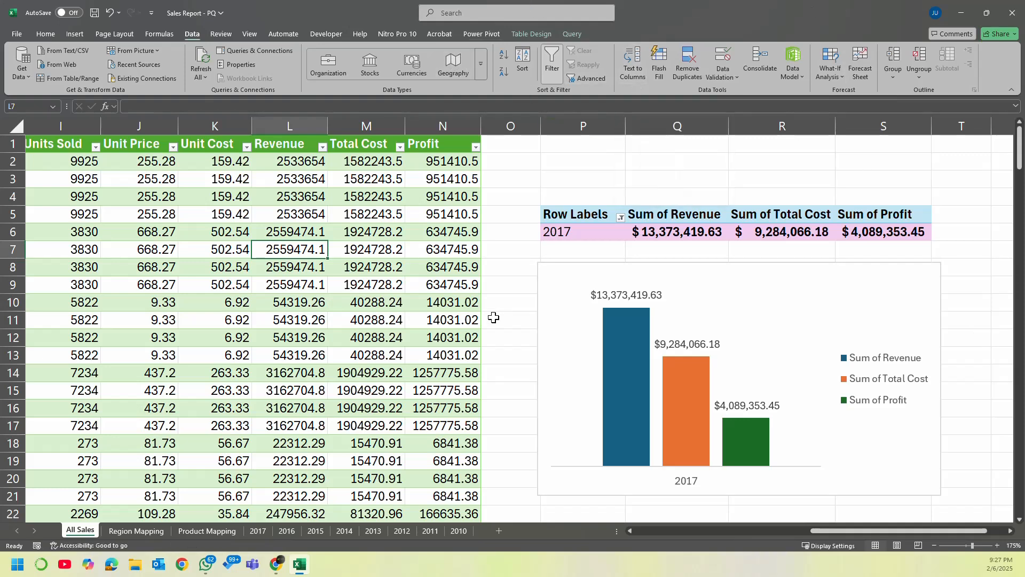
right_click(275, 213)
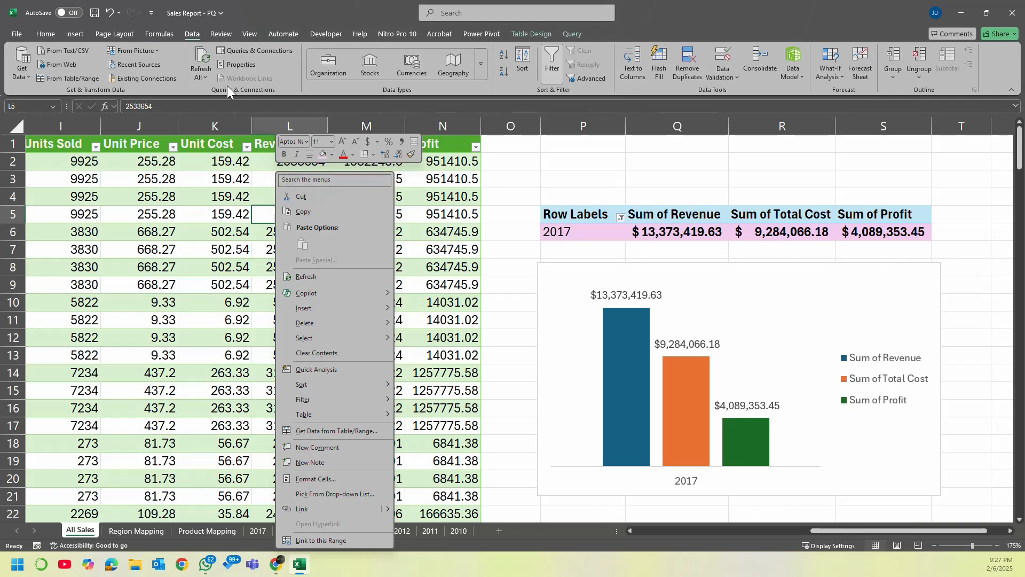
left_click(206, 54)
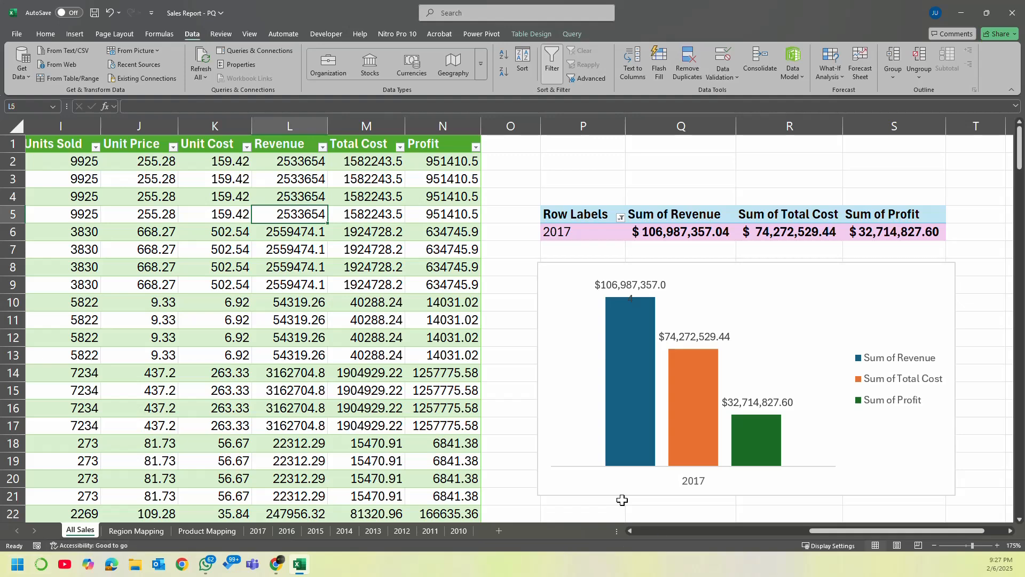
Step: Widen the Sum of Revenue data label on the PivotChart so its value fits on one line
left_click(608, 299)
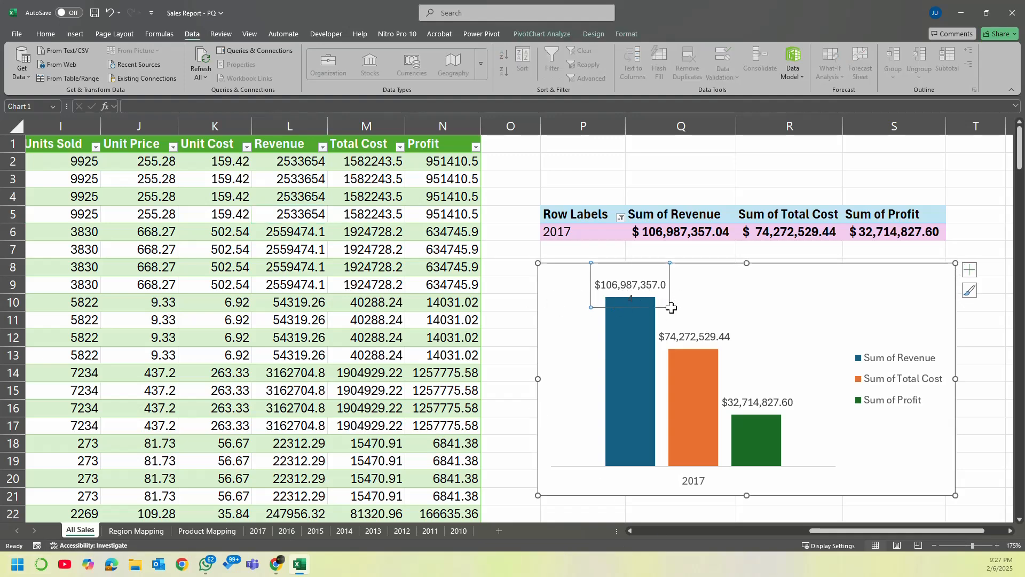
left_click_drag(669, 301, 677, 304)
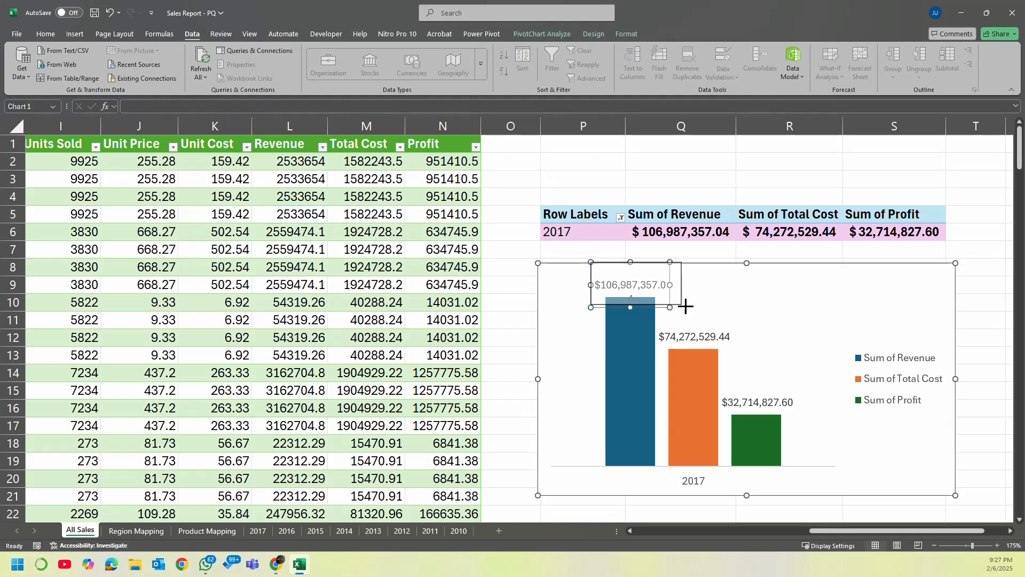
left_click(566, 164)
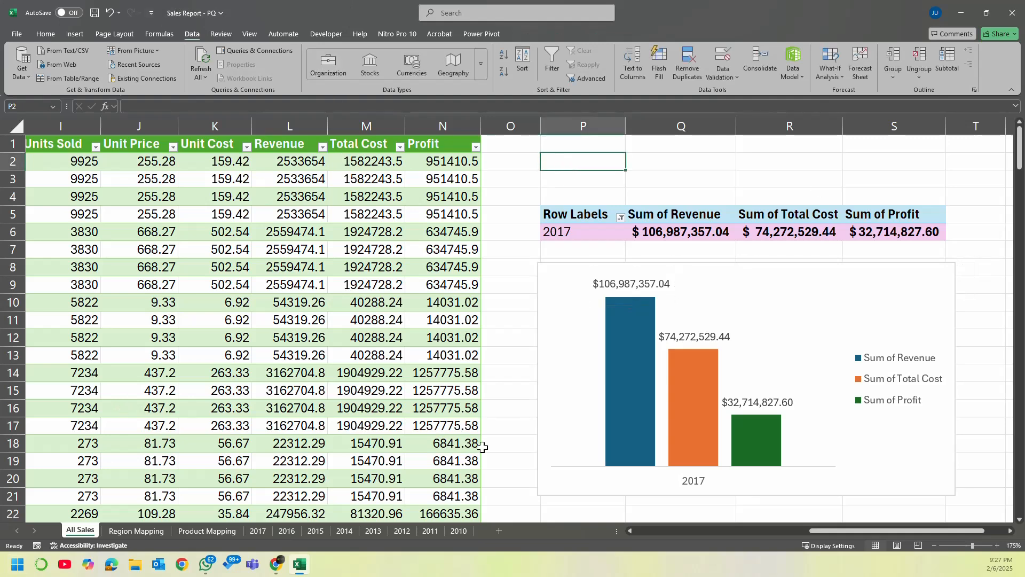
Step: Switch to the Sales Dataset_PowerQuery workbook and show the 2010 sheet
left_click(934, 446)
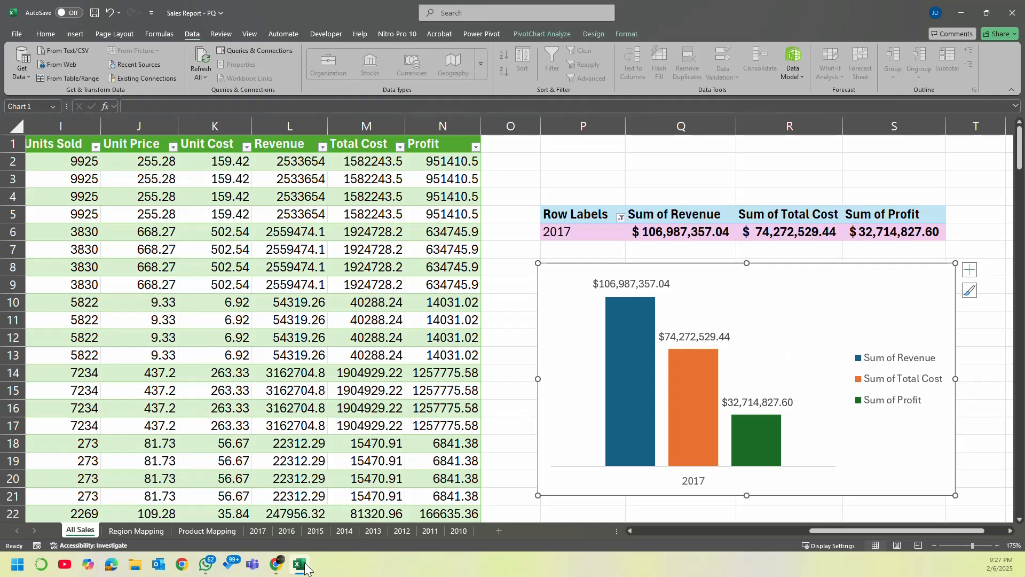
left_click(19, 34)
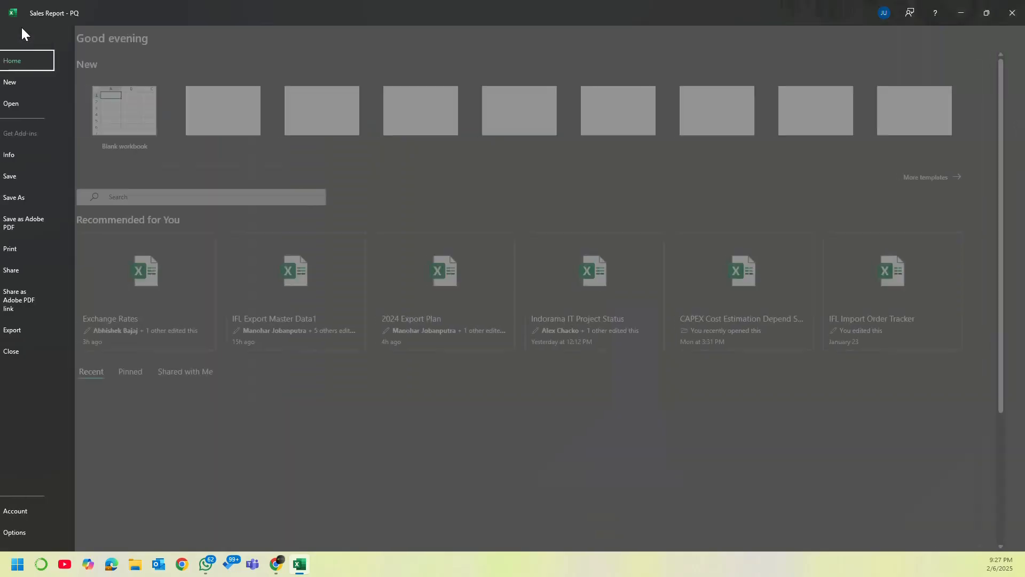
key("Escape")
key("alt+Tab")
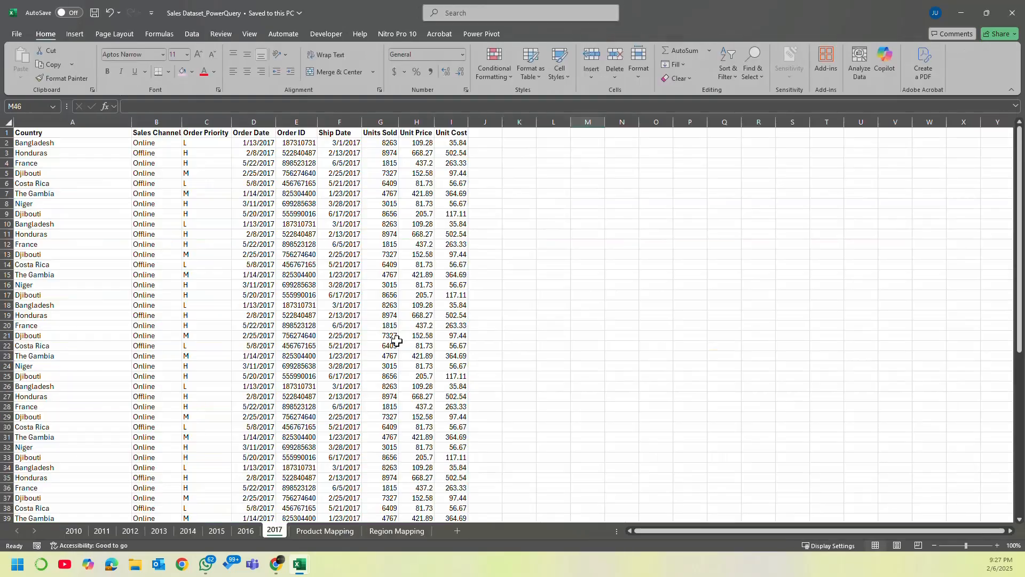
left_click(340, 194)
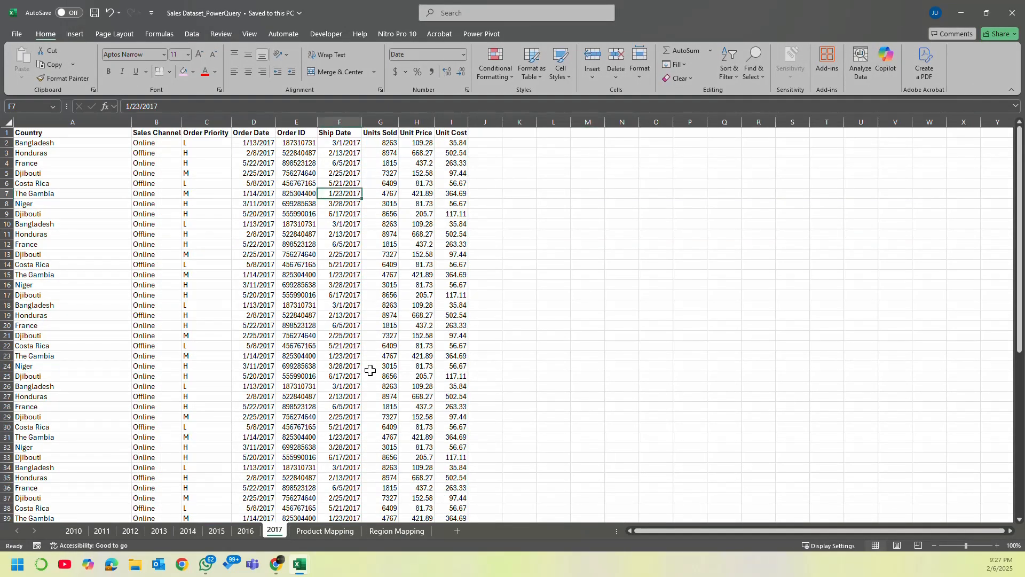
left_click(79, 533)
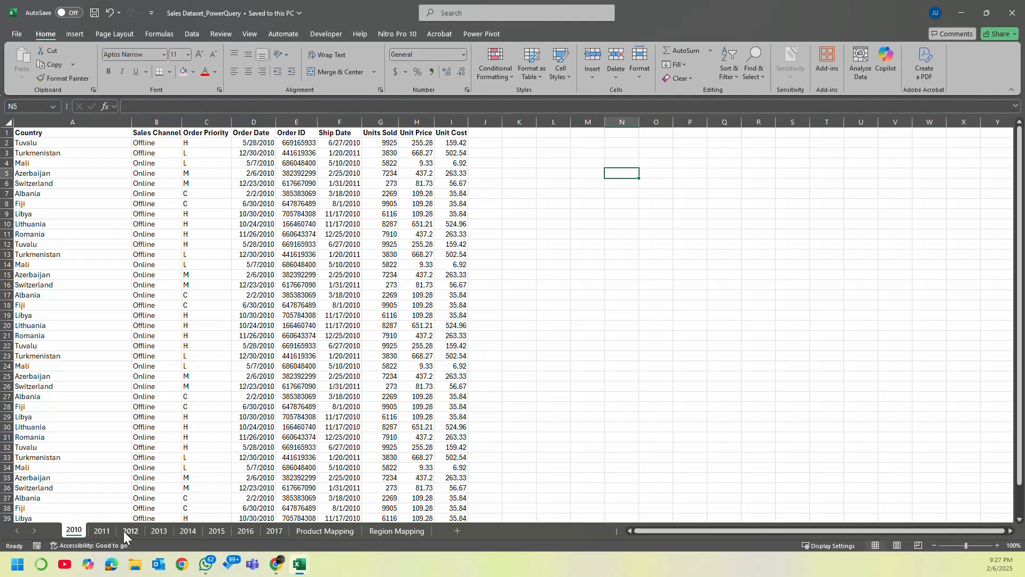
Step: Autofit the Sales Channel column on the 2010 sheet and look over the sheet's columns from Country to Unit Cost
left_click(89, 123)
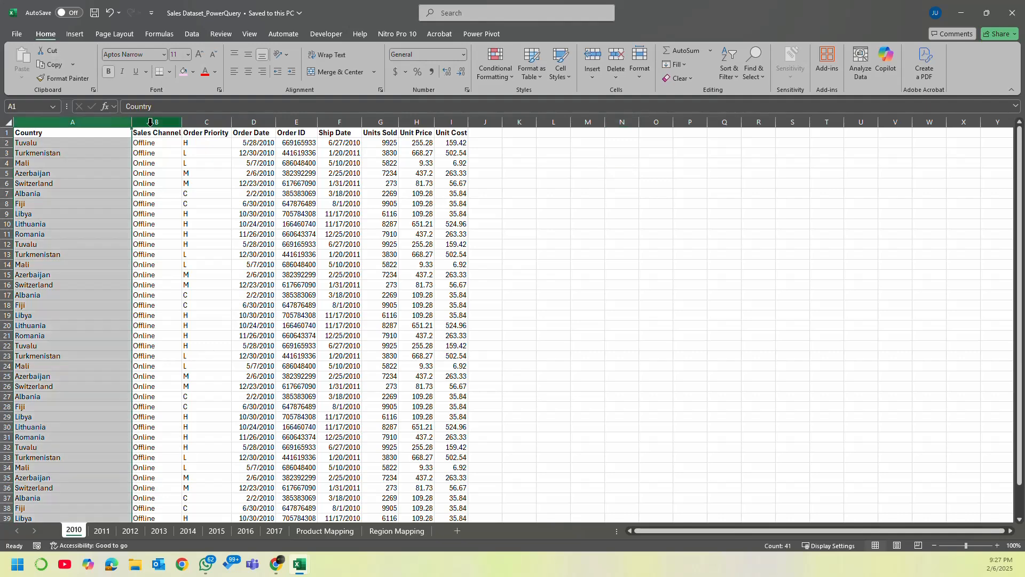
double_click(187, 124)
left_click(162, 121)
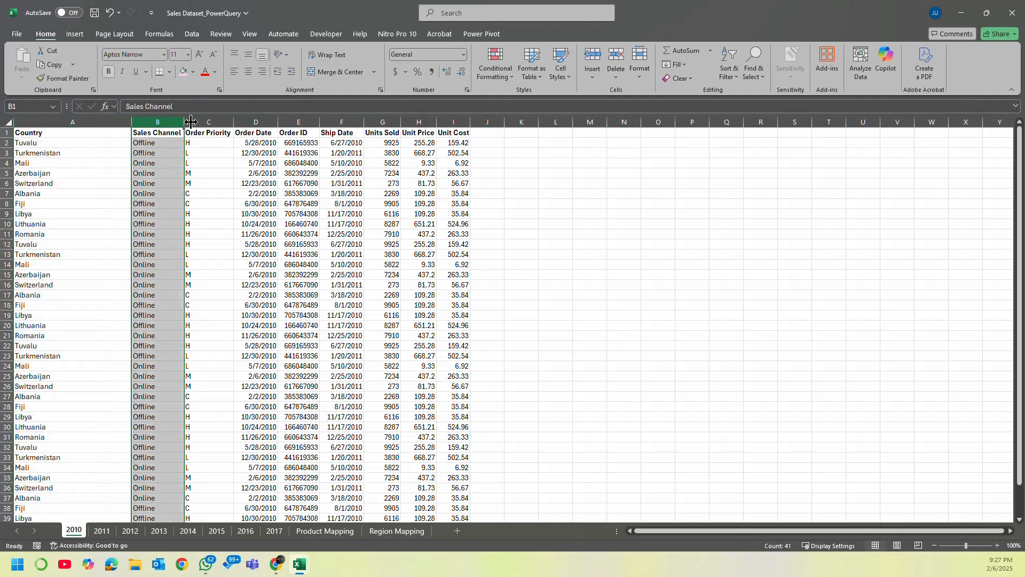
left_click(206, 122)
left_click(339, 121)
left_click(441, 132)
left_click(485, 122)
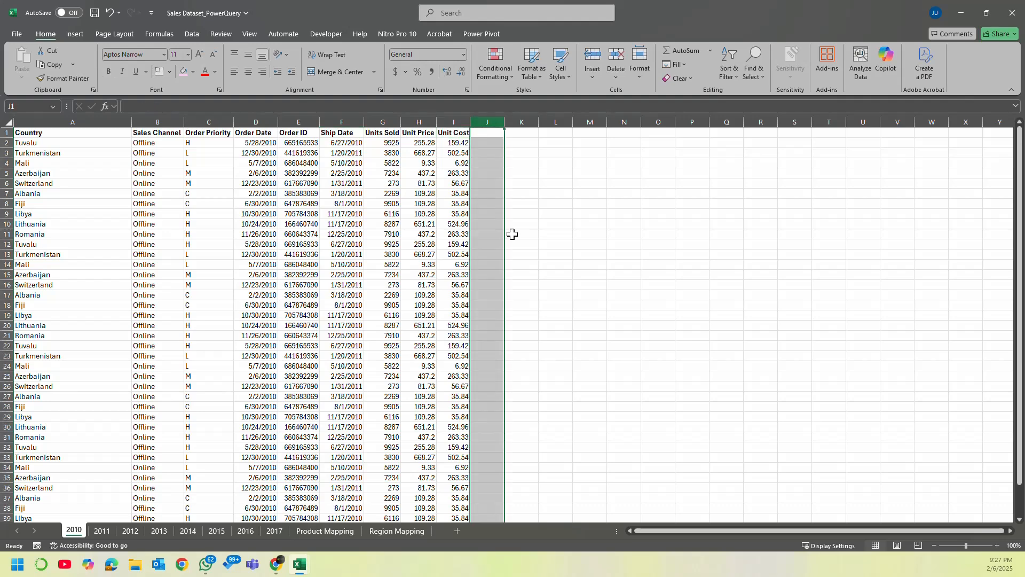
left_click(677, 318)
Step: Review the 2013, 2015 and 2017 source sheets, and the columns of the Product Mapping and Region Mapping sheets
left_click(159, 531)
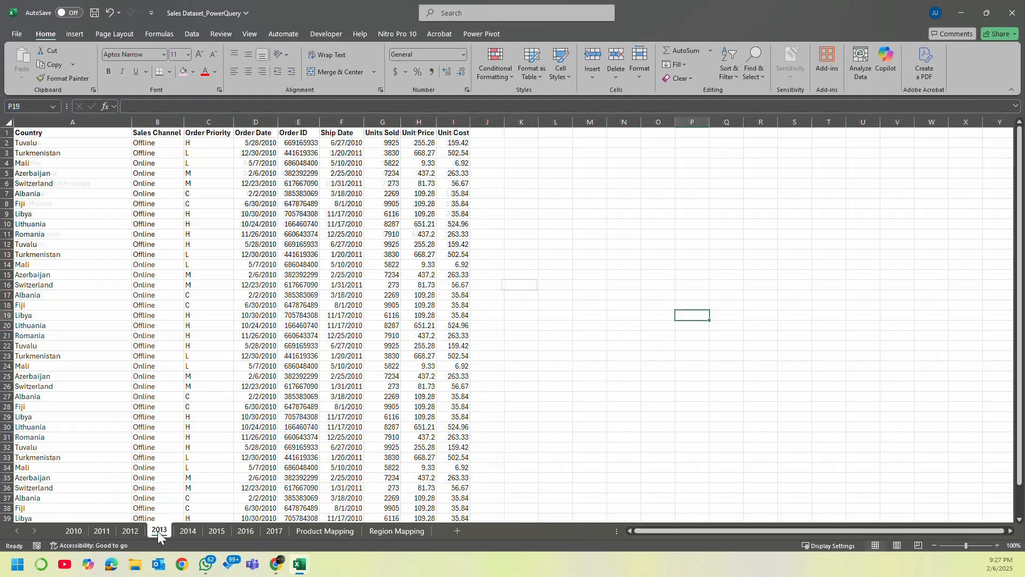
left_click(216, 531)
left_click(274, 530)
left_click(343, 530)
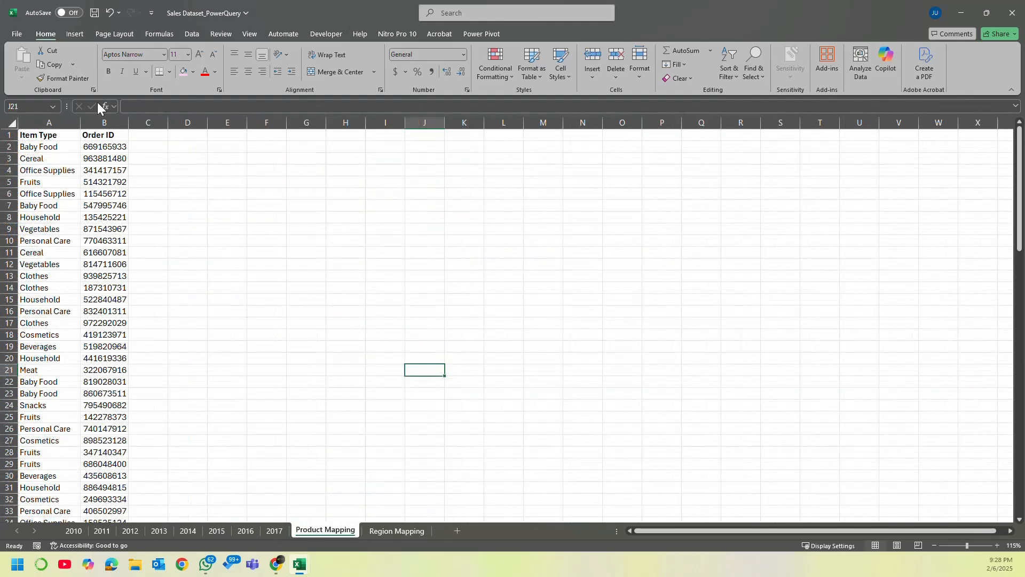
left_click(75, 123)
left_click(104, 123)
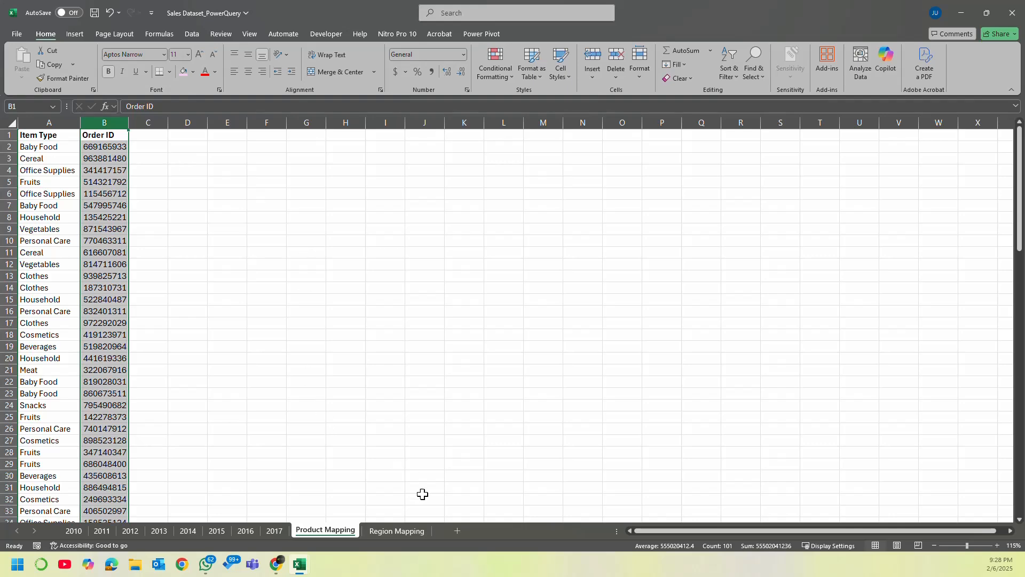
left_click(397, 530)
left_click(89, 123)
left_click(195, 122)
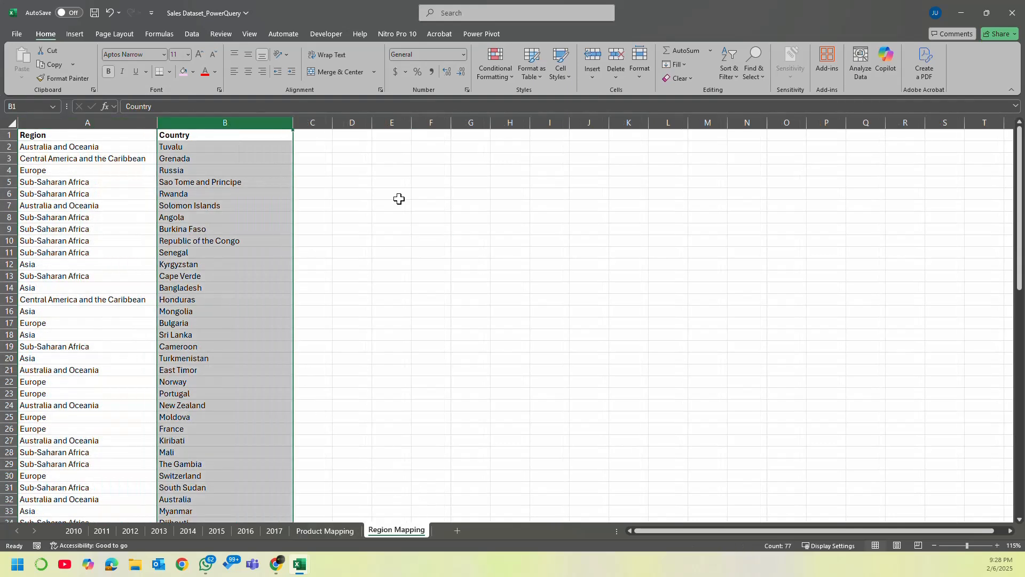
left_click(326, 530)
left_click_drag(473, 359, 494, 356)
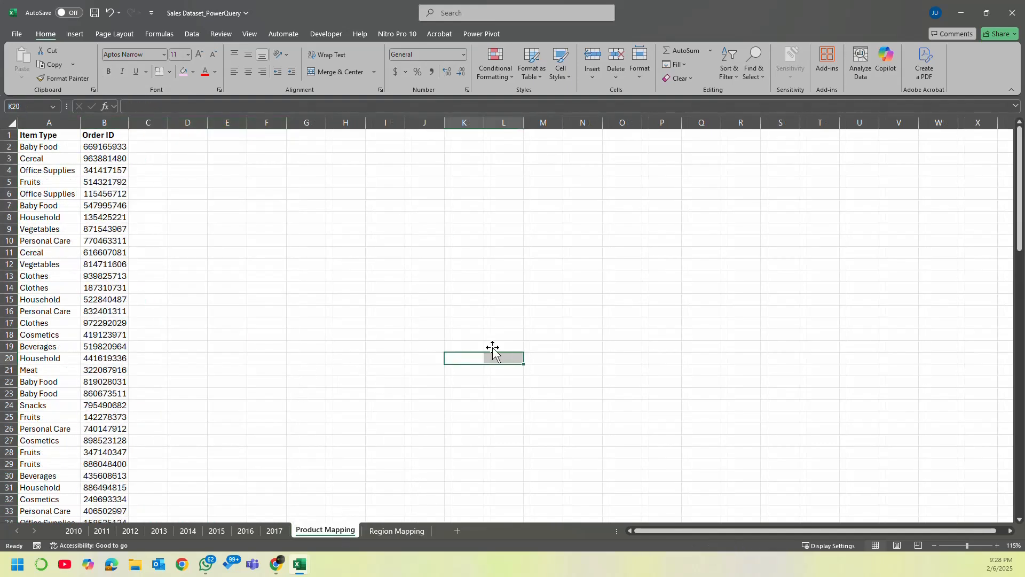
Step: Return to the Sales Report - PQ workbook and examine the All Sales table, PivotTable and PivotChart at 100% zoom
left_click(959, 13)
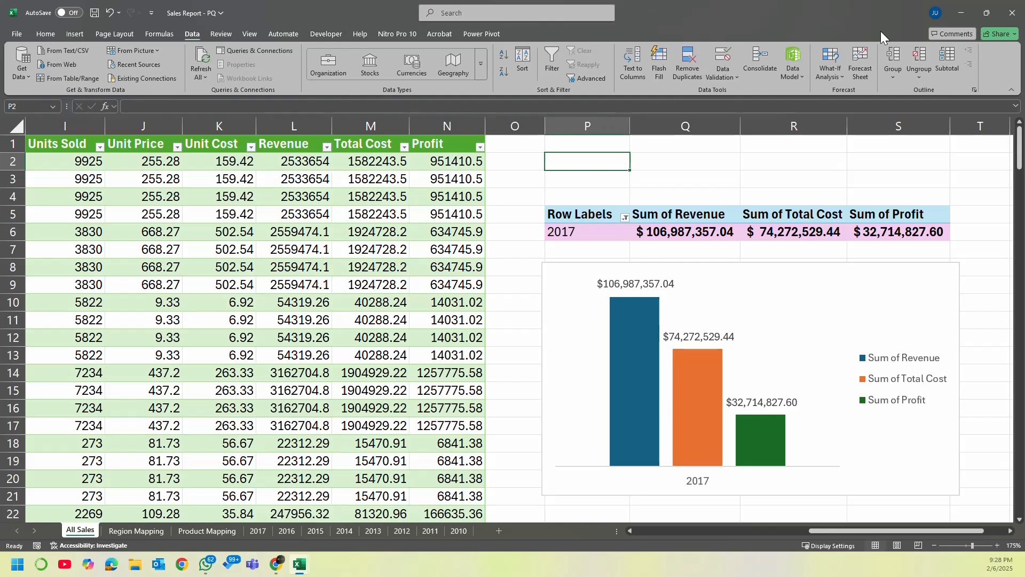
left_click(146, 532)
left_click(98, 532)
left_click_drag(870, 531, 630, 536)
scroll(553, 325, "down", 2)
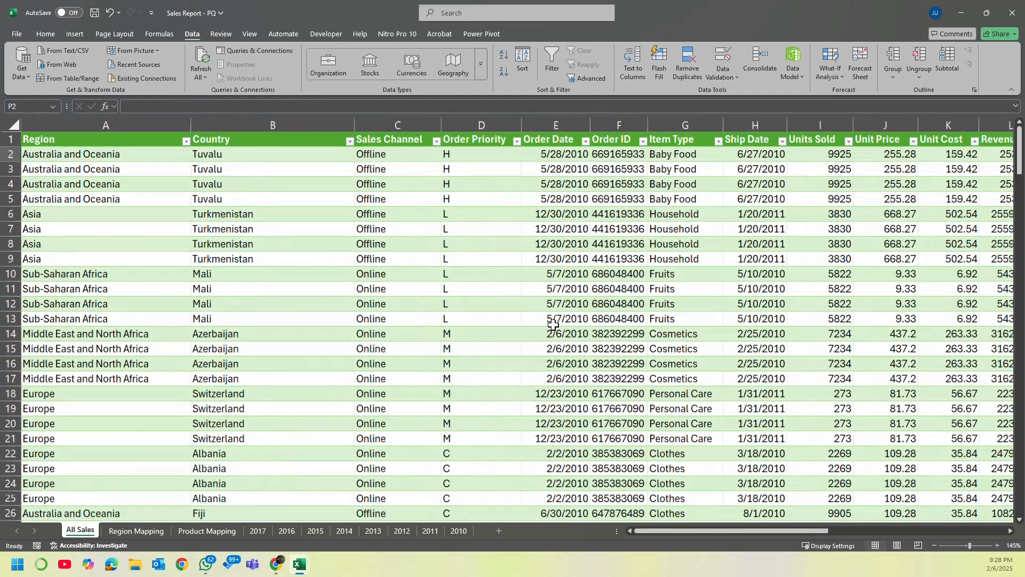
scroll(553, 325, "down", 2)
scroll(553, 324, "down", 1)
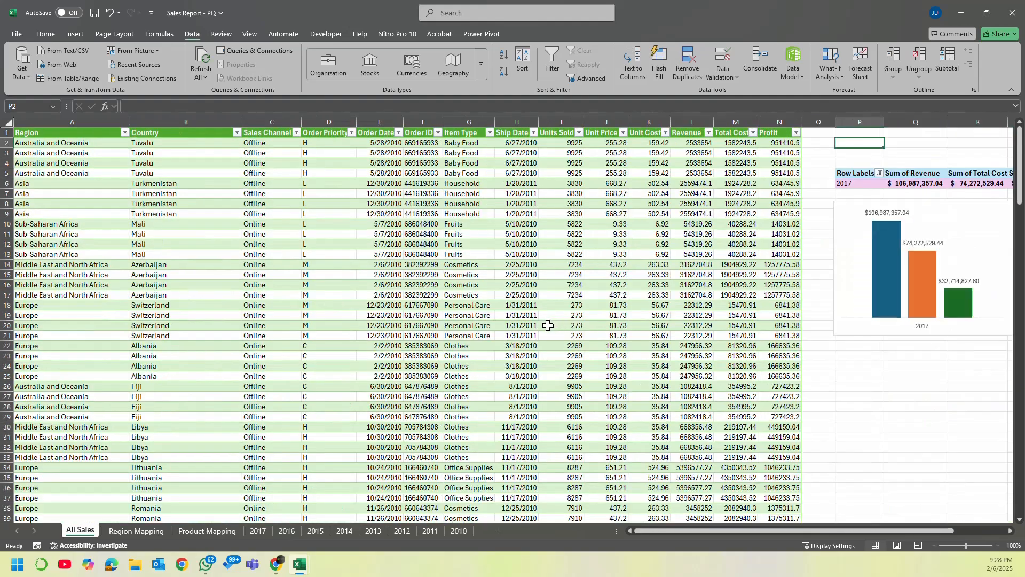
left_click(341, 203)
left_click(457, 234)
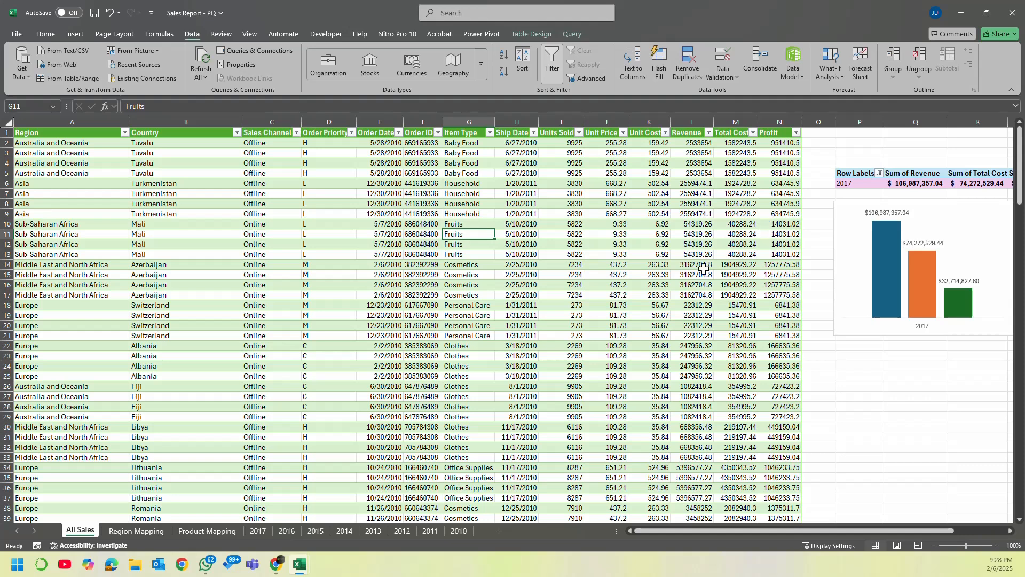
left_click_drag(779, 525, 832, 526)
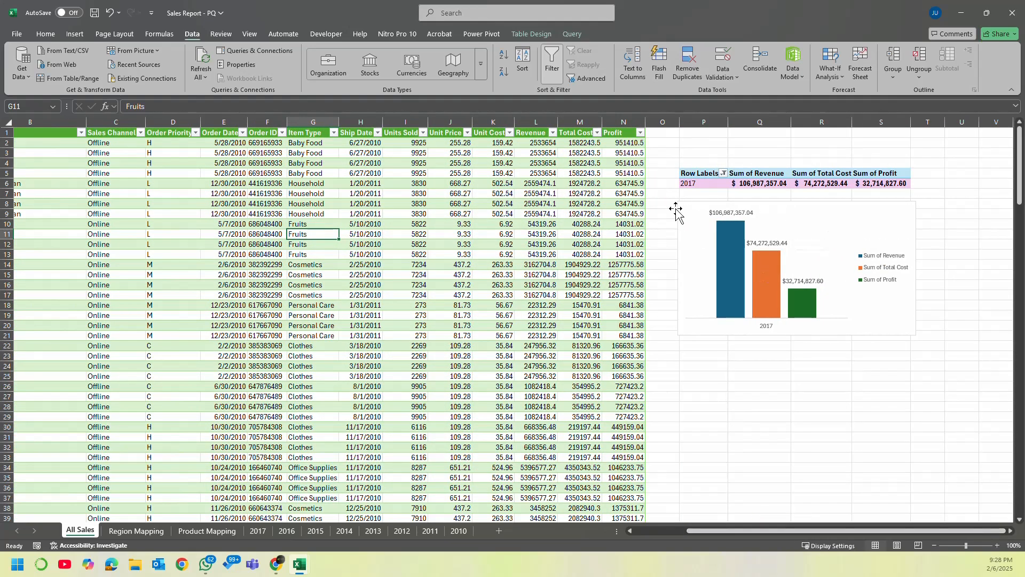
Step: Slightly widen the Total Cost column of the All Sales table
left_click(368, 153)
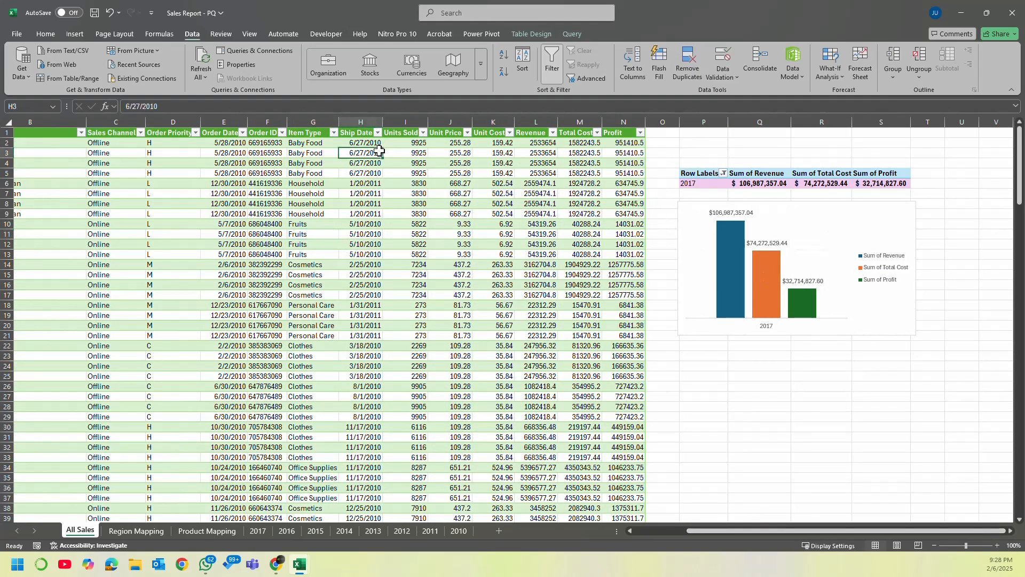
left_click(46, 34)
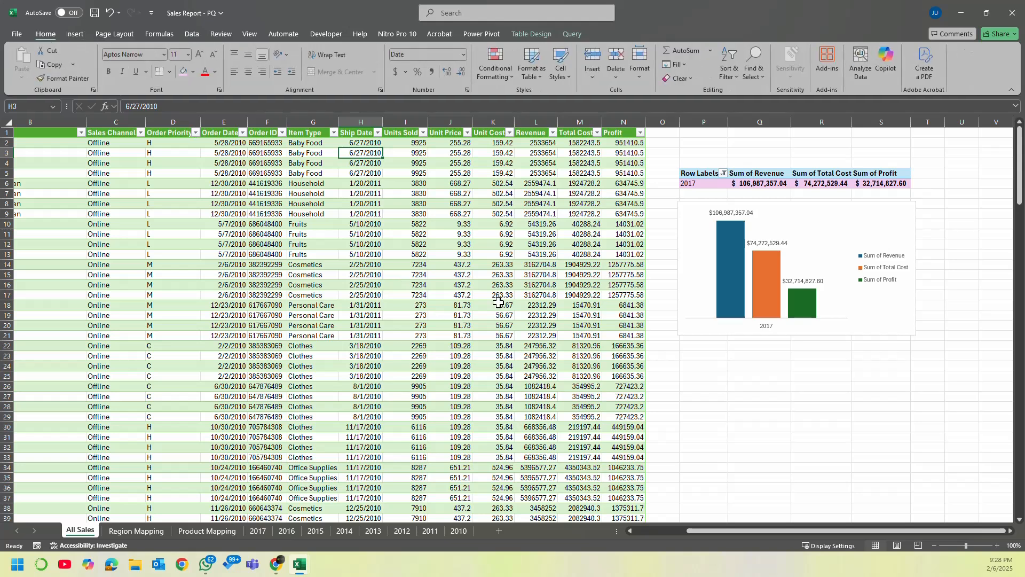
left_click_drag(602, 122, 605, 120)
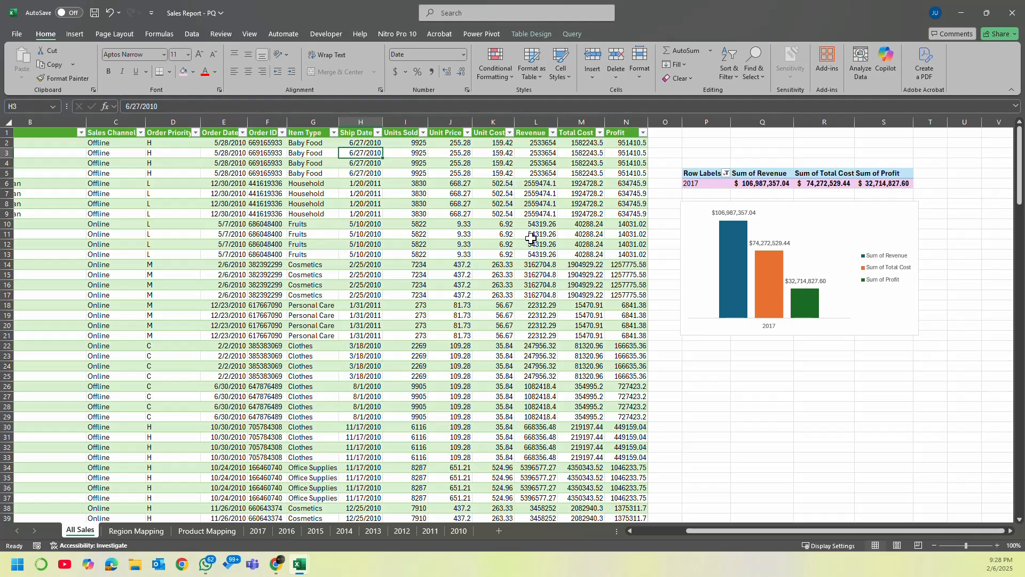
right_click(367, 183)
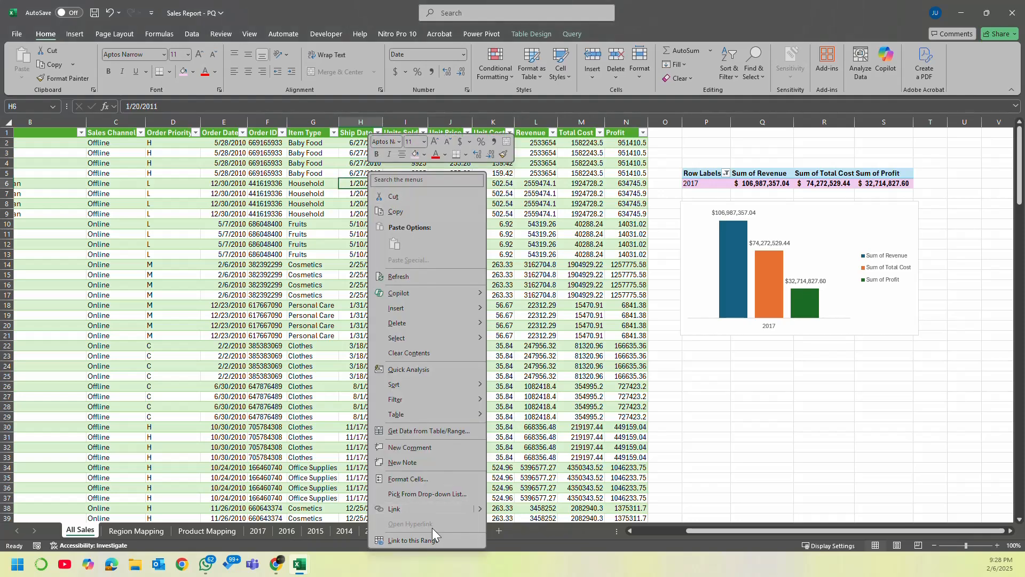
left_click(571, 314)
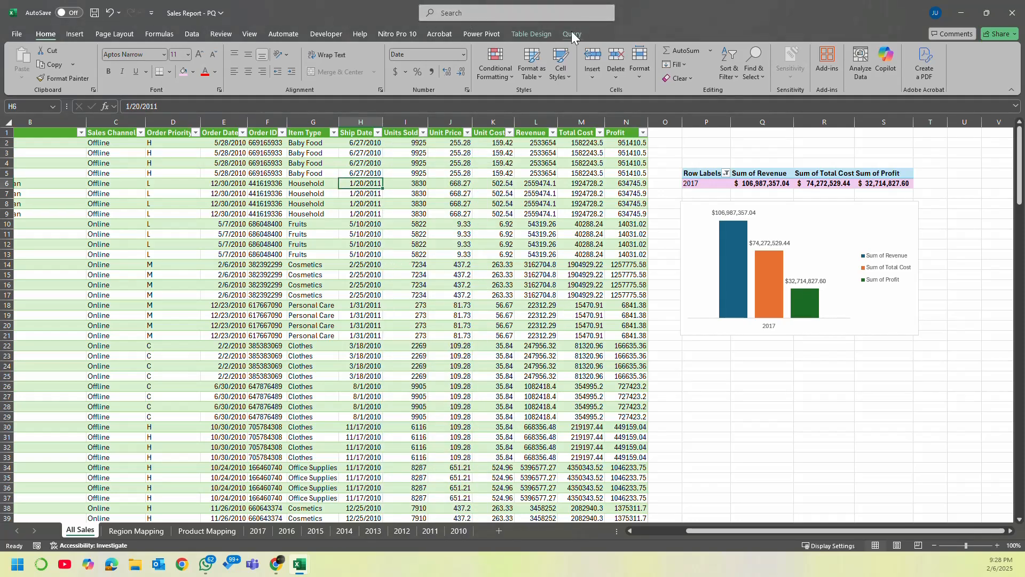
Step: Open the All Sales query for editing, examine the 2011, 2010, 2017 and All Sales queries, and close the Power Query Editor
left_click(572, 33)
left_click(21, 59)
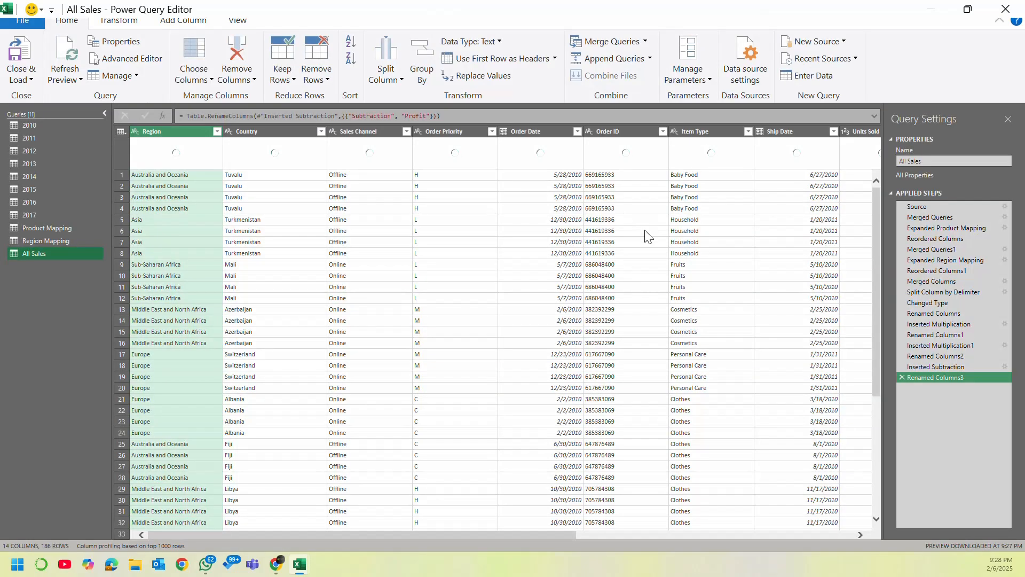
left_click(52, 137)
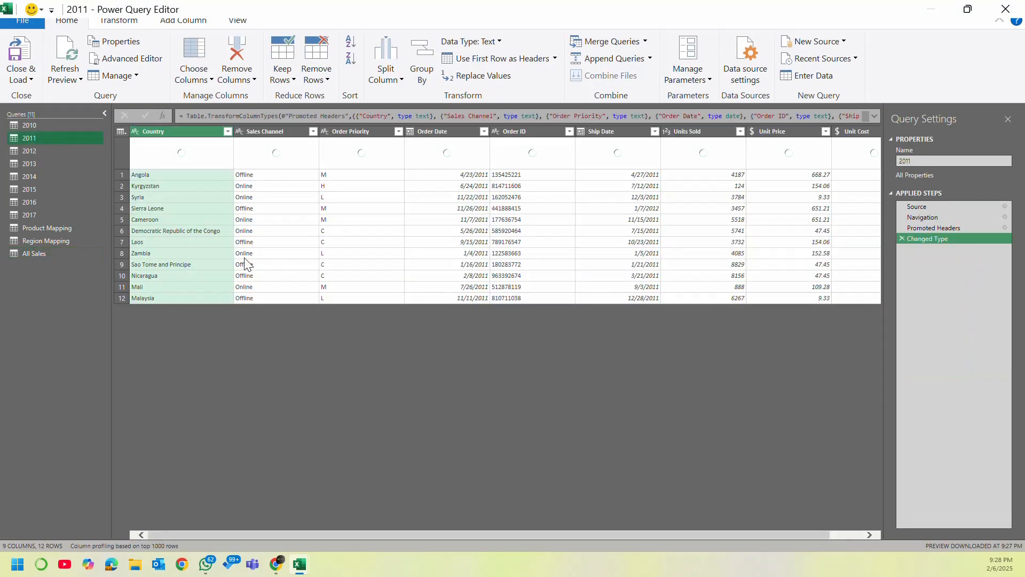
left_click(73, 128)
scroll(218, 417, "down", 3)
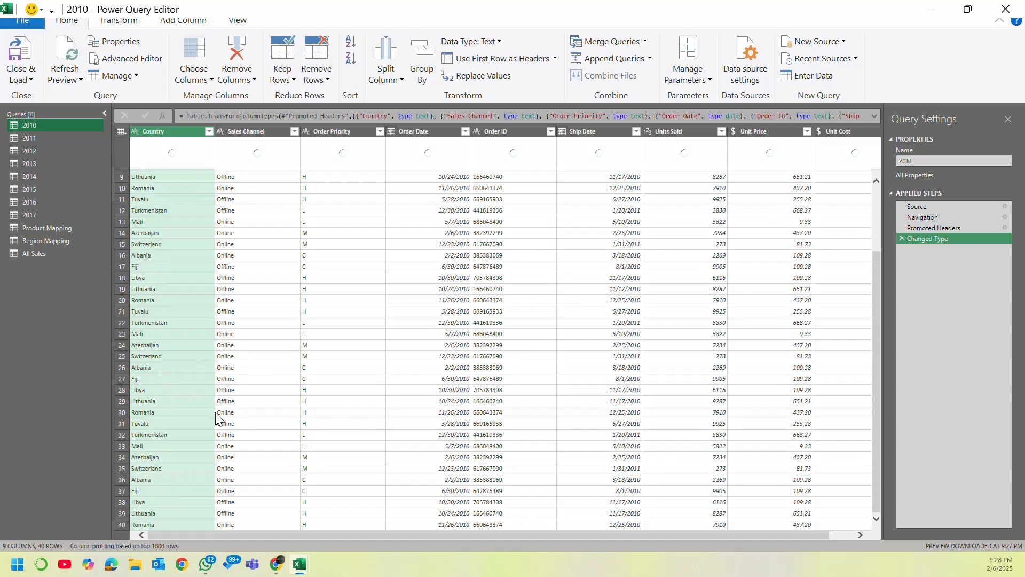
left_click(47, 214)
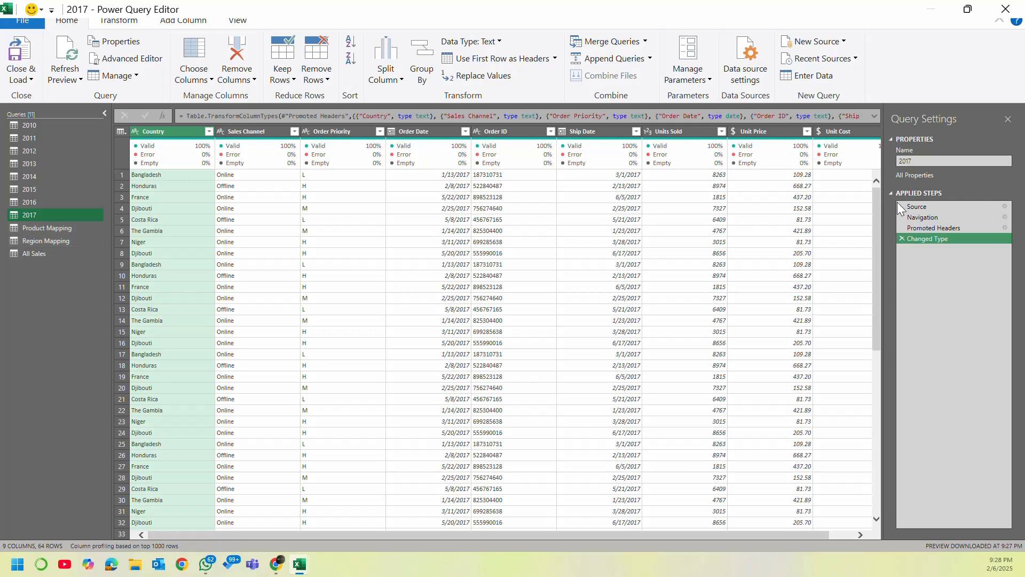
left_click(64, 242)
left_click(56, 254)
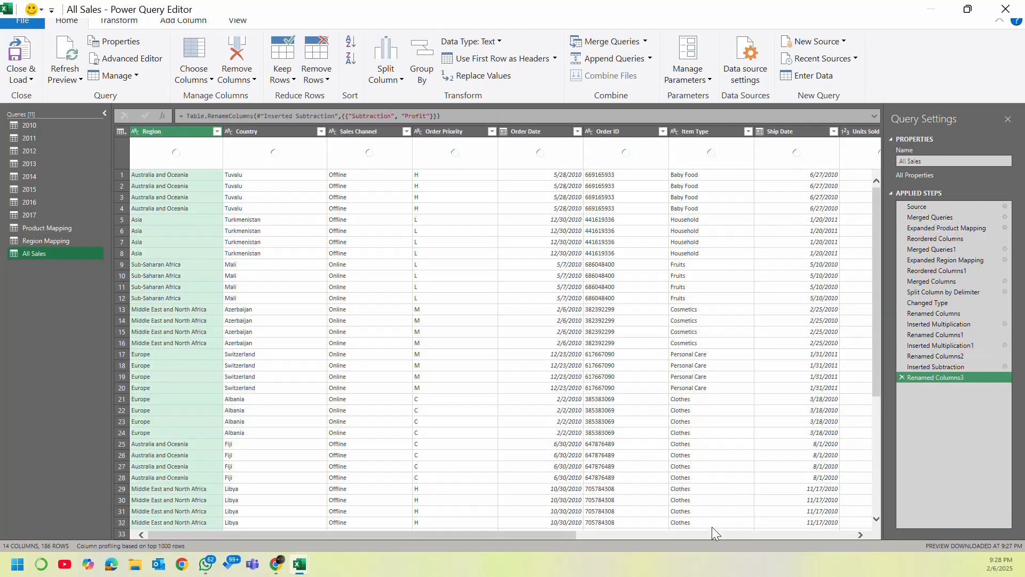
left_click_drag(544, 531, 403, 534)
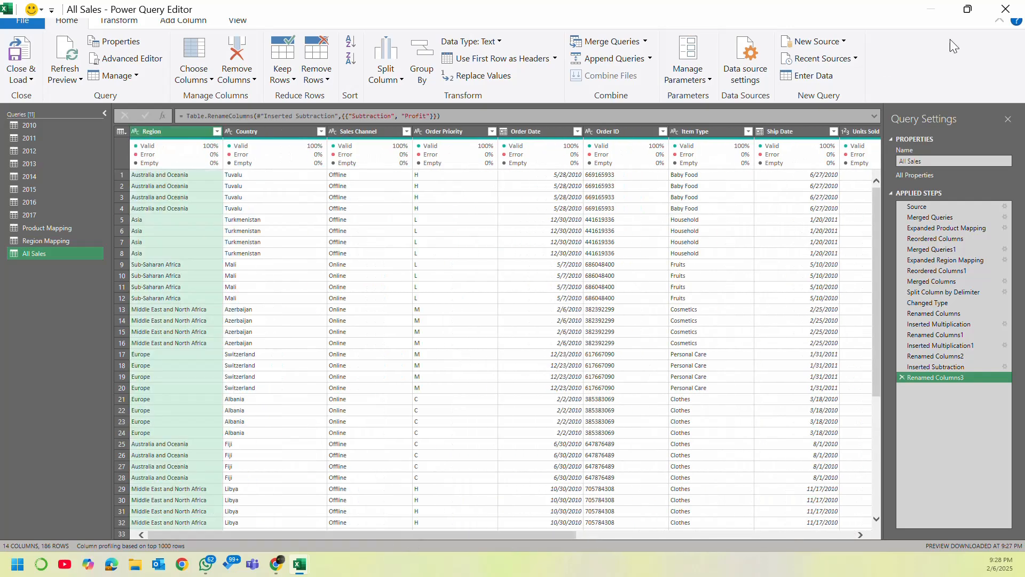
left_click(1011, 8)
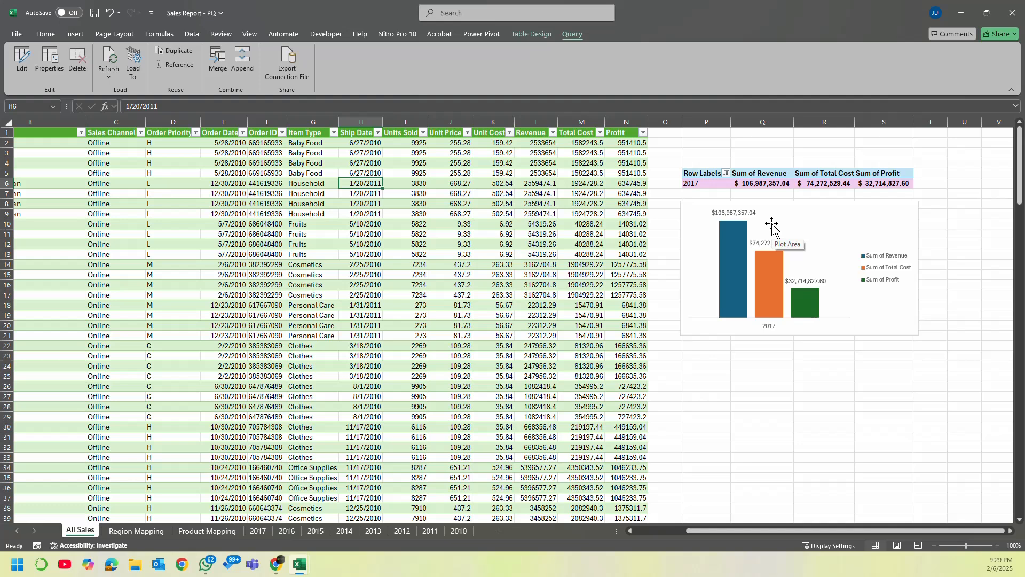
Step: Move the PivotChart slightly down to leave more space below the PivotTable
left_click(876, 218)
left_click_drag(899, 213, 893, 237)
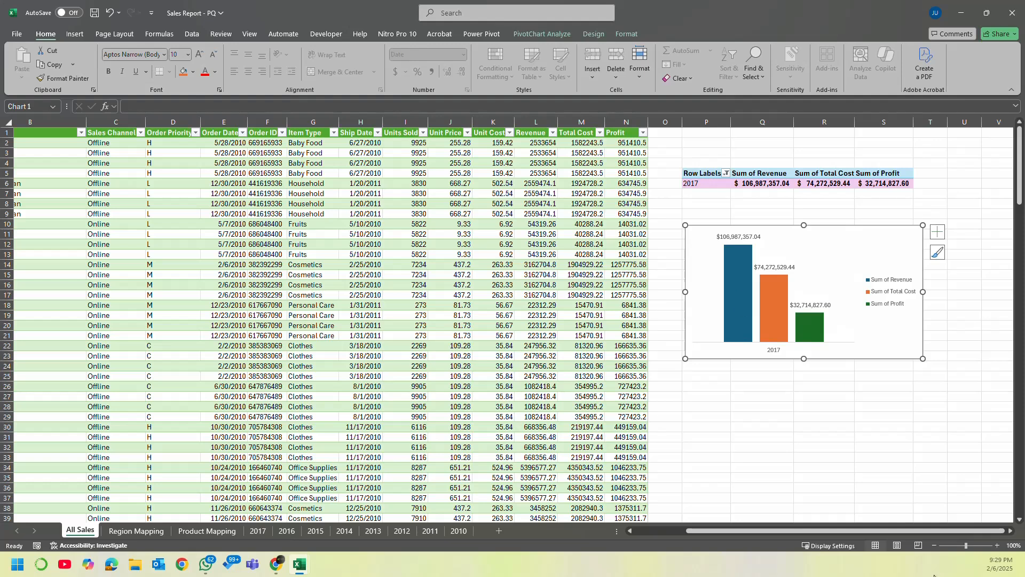
left_click(603, 298)
left_click(772, 405)
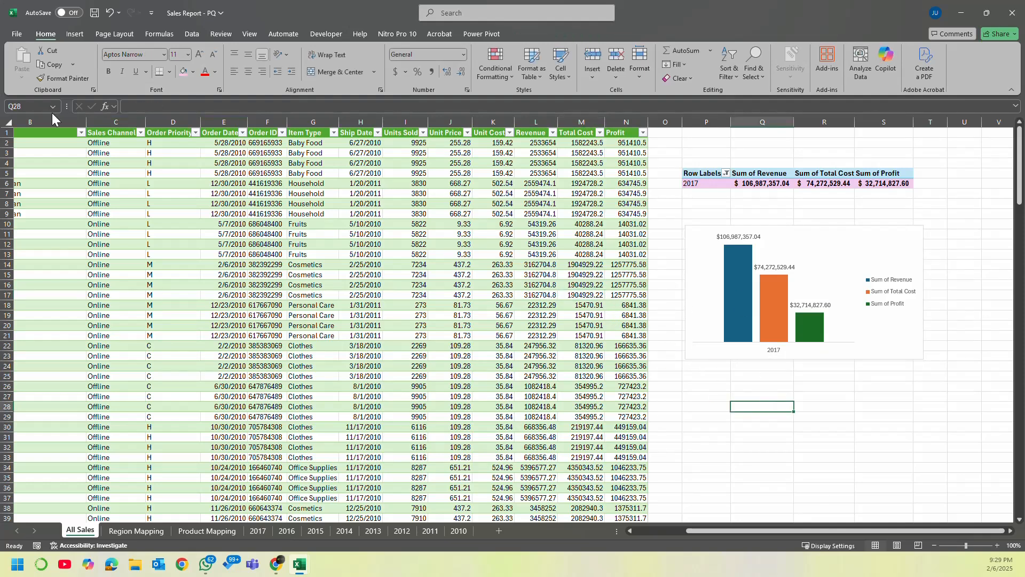
Step: Select the entire All Sales table, including its header row
left_click_drag(697, 534, 645, 534)
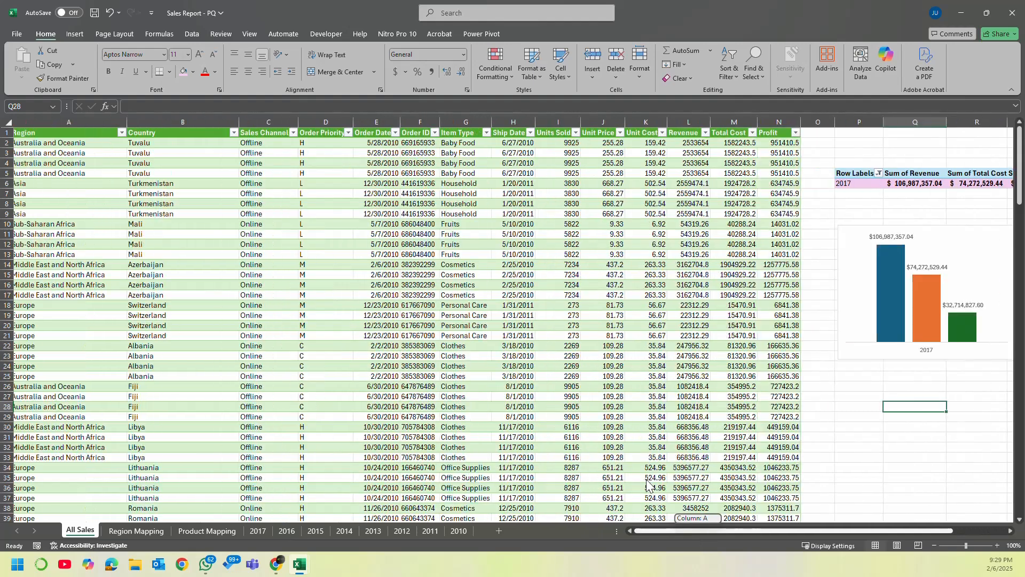
left_click(110, 128)
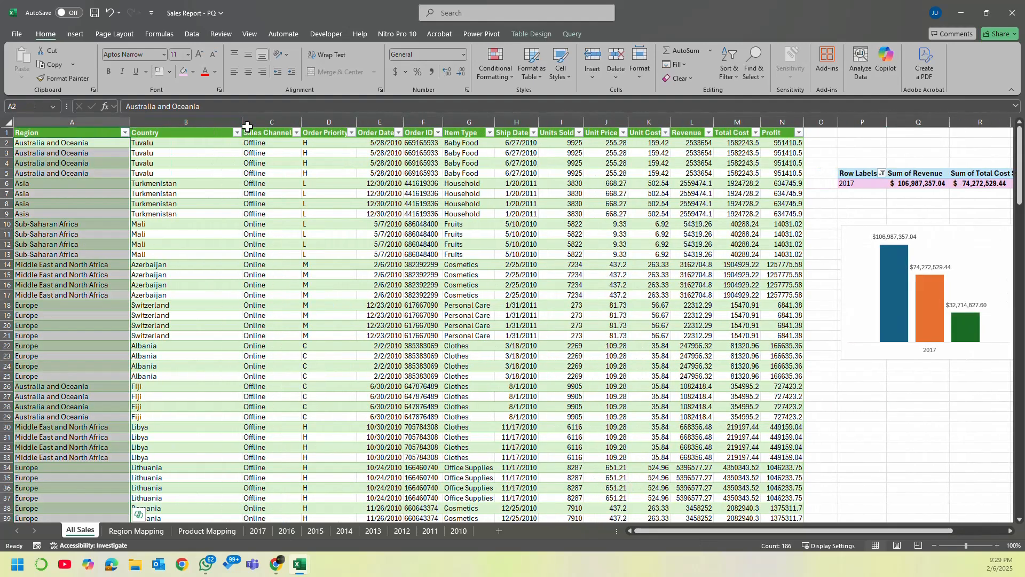
key("ctrl+a")
key("ctrl+a")
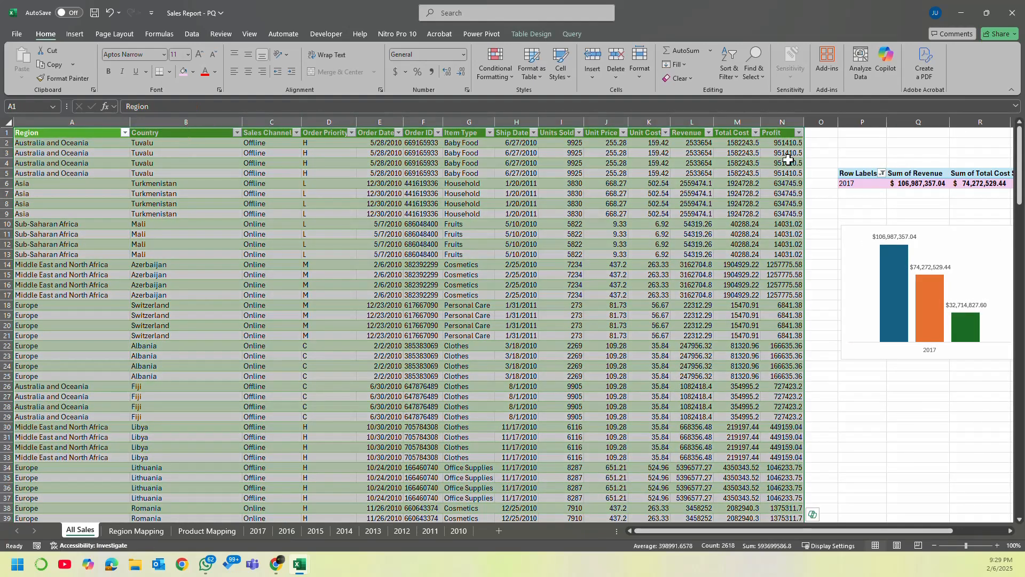
Step: Clear the All Sales table selection and view the complete PivotTable and PivotChart beside it
left_click(824, 377)
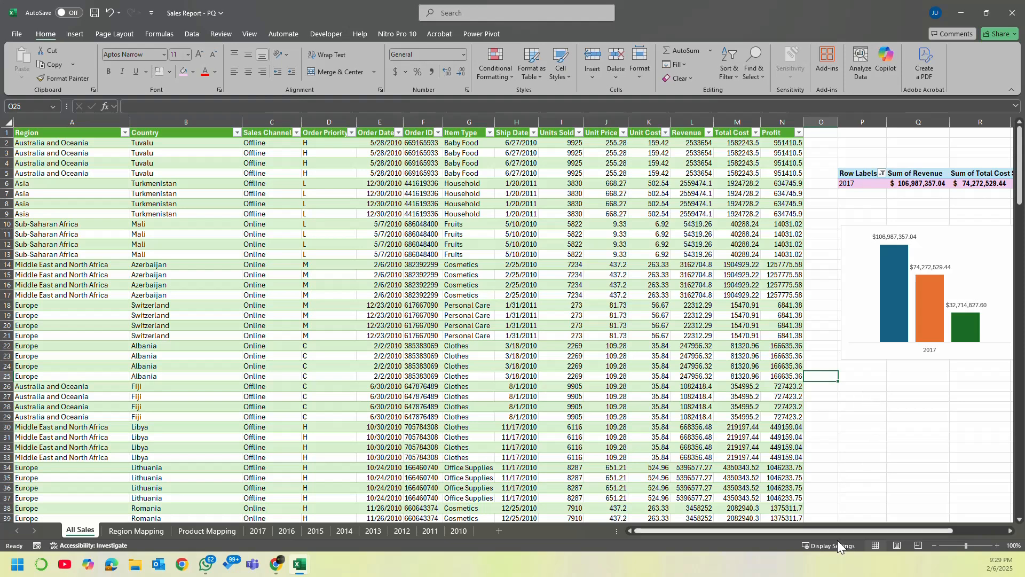
left_click_drag(889, 531, 971, 526)
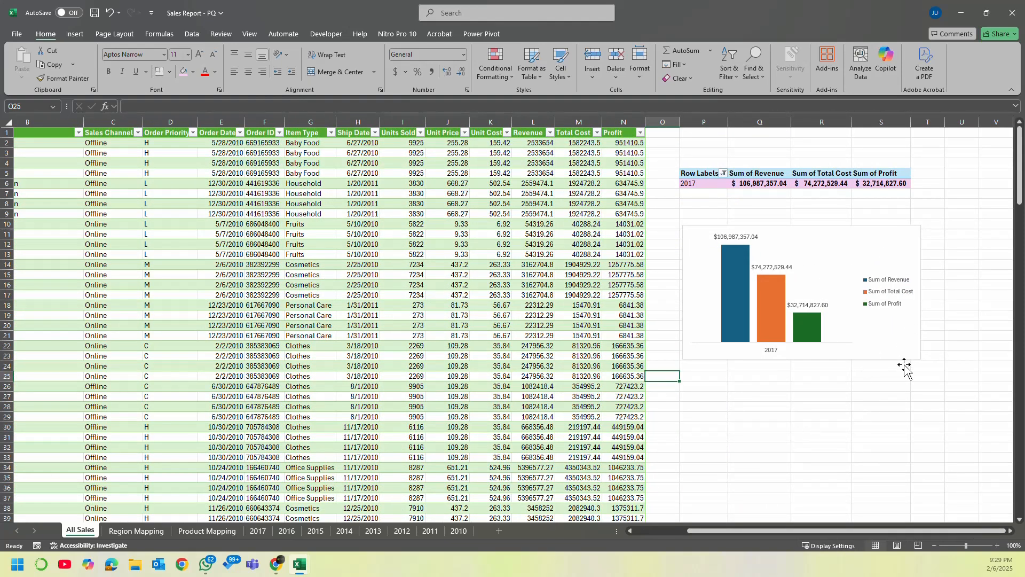
left_click(887, 437)
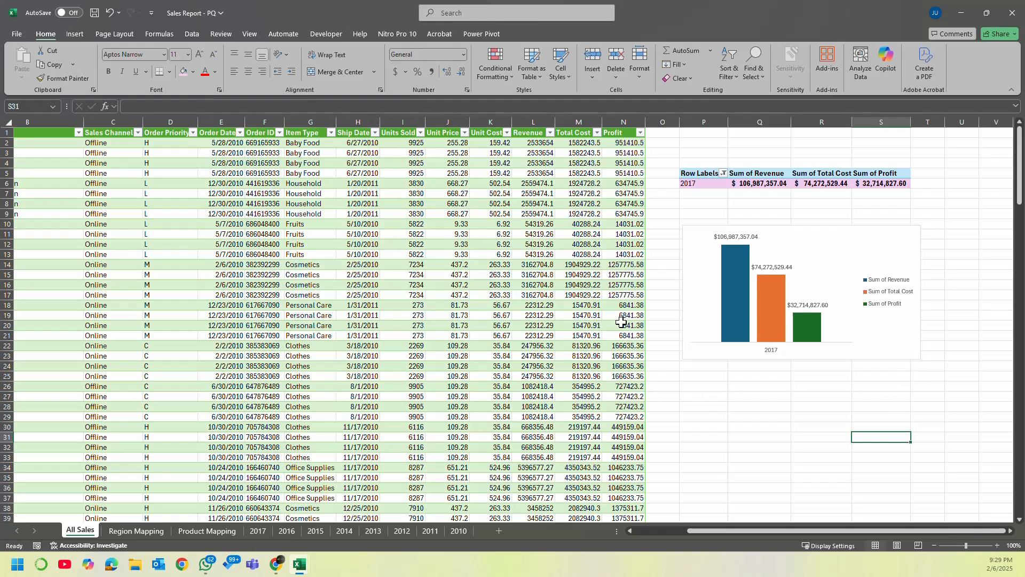
left_click(614, 305)
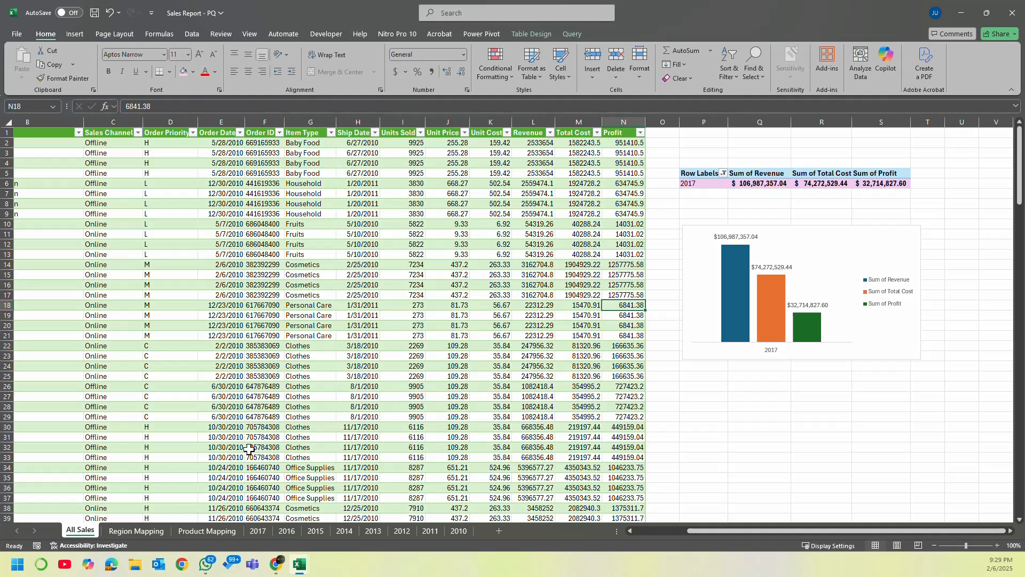
right_click(224, 289)
key("Escape")
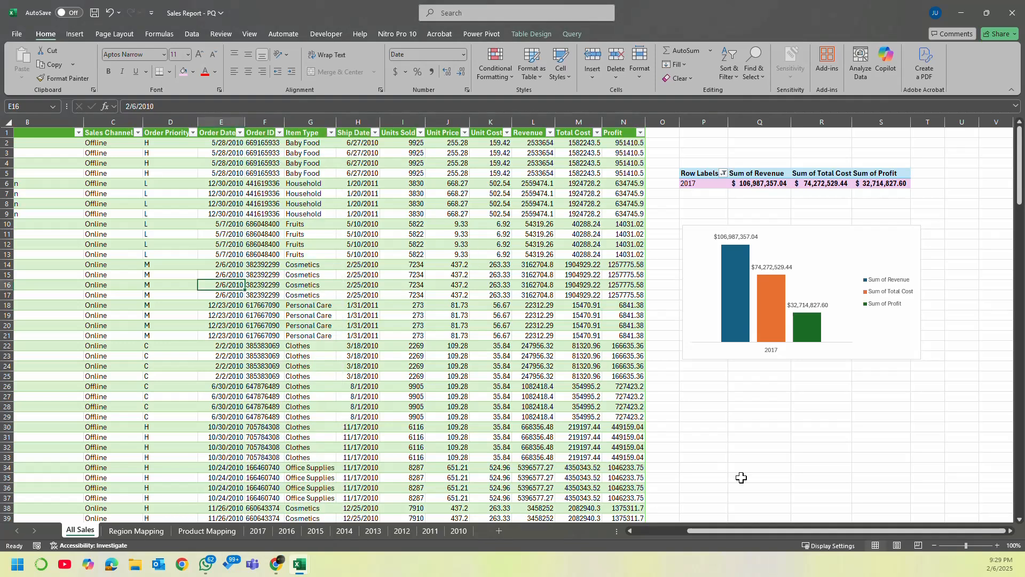
left_click_drag(711, 530, 642, 531)
Step: Open the All Sales query for editing, examine the available Unpivot Columns options, and leave the Power Query Editor
left_click(314, 174)
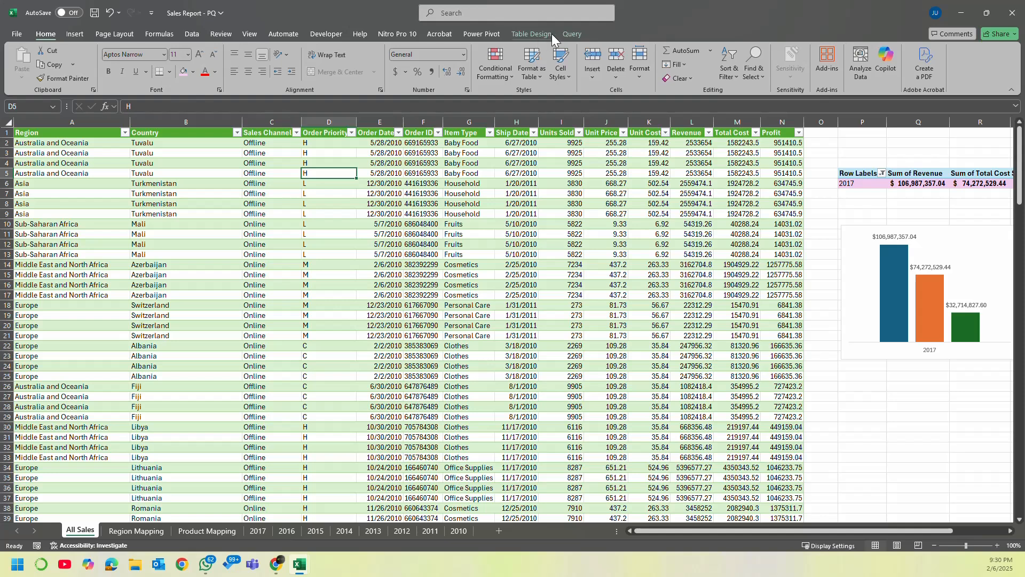
left_click(571, 34)
left_click(22, 63)
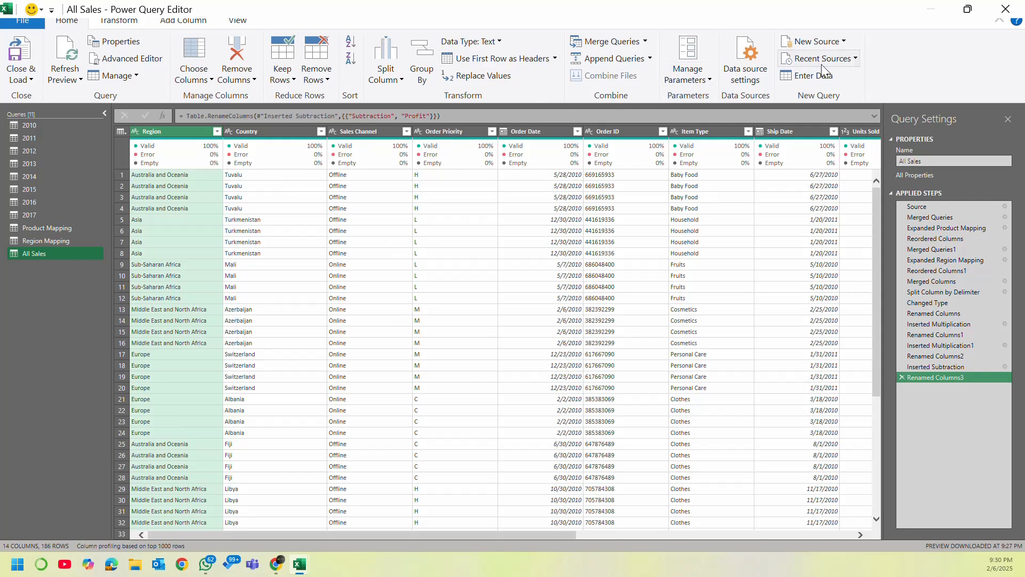
left_click(115, 23)
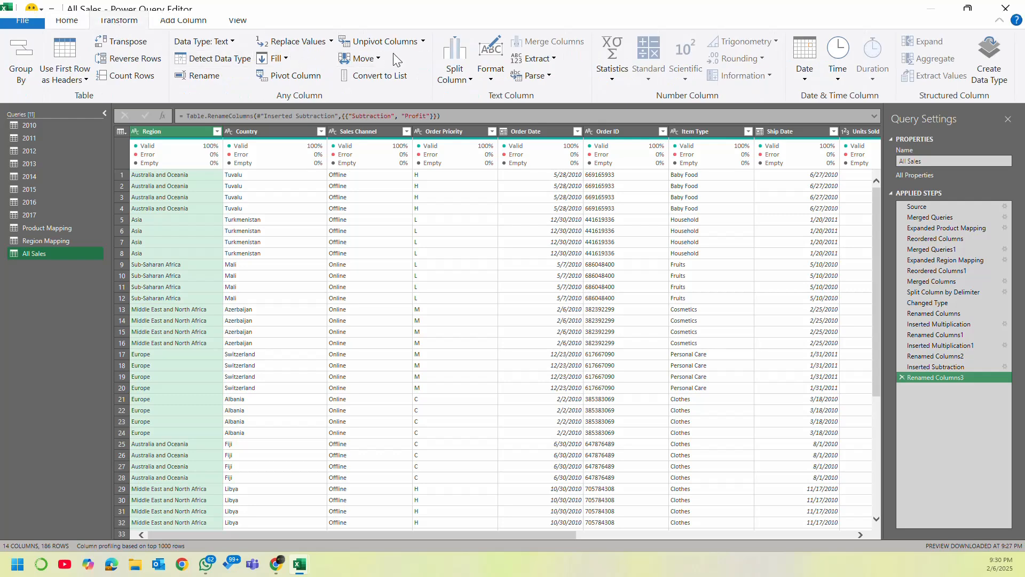
left_click(423, 45)
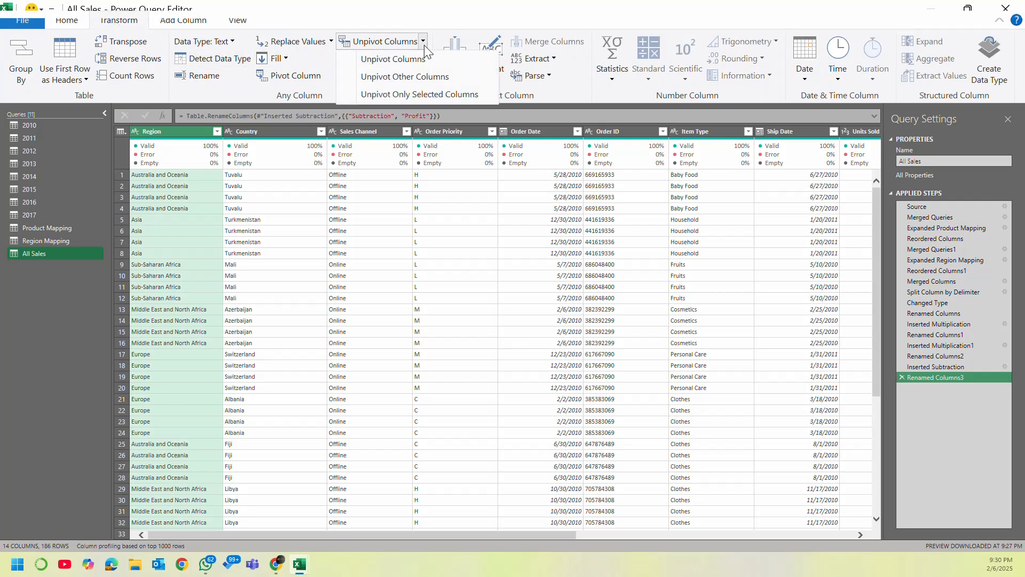
left_click(424, 45)
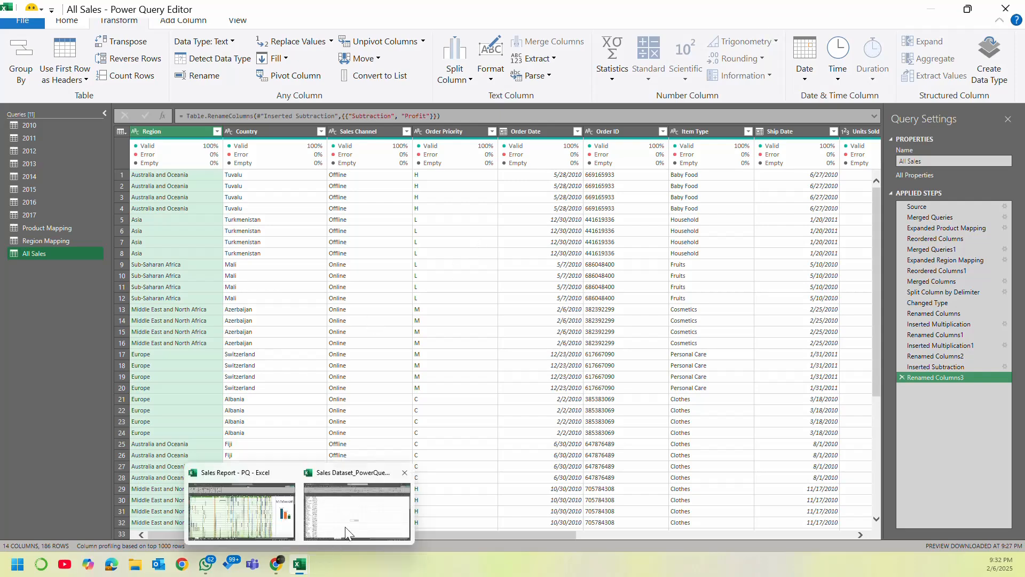
left_click(993, 10)
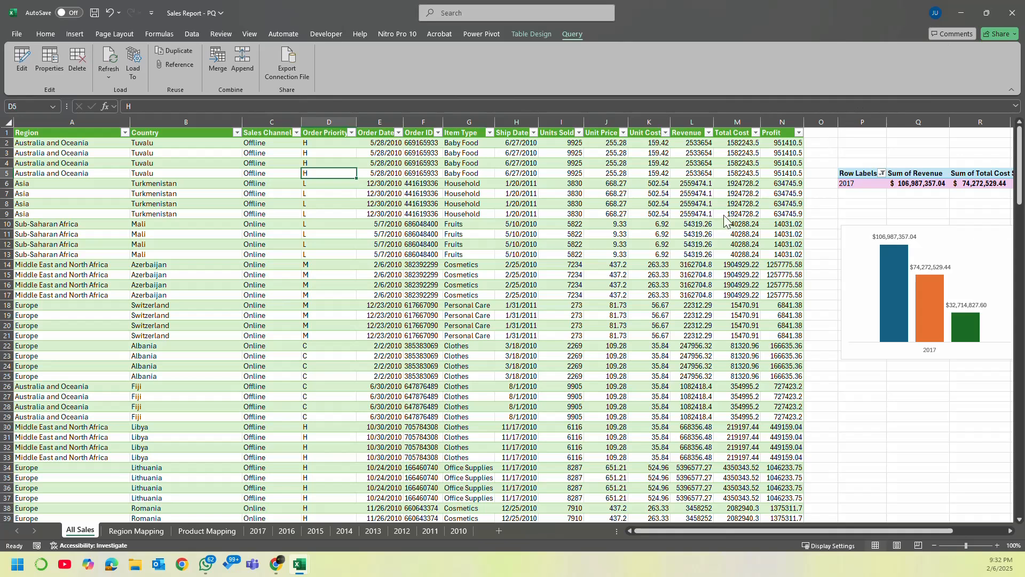
left_click(739, 194)
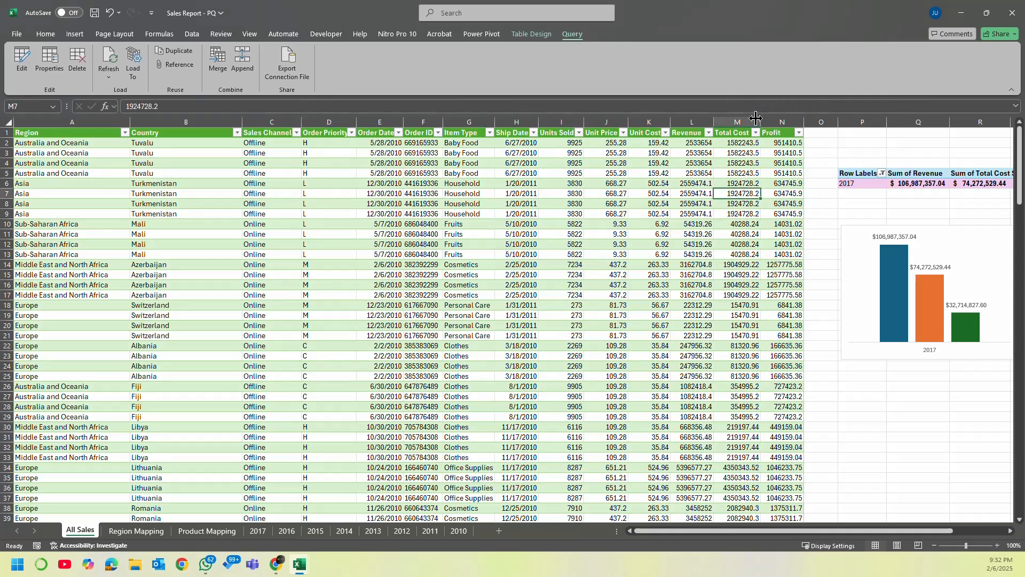
left_click(640, 134)
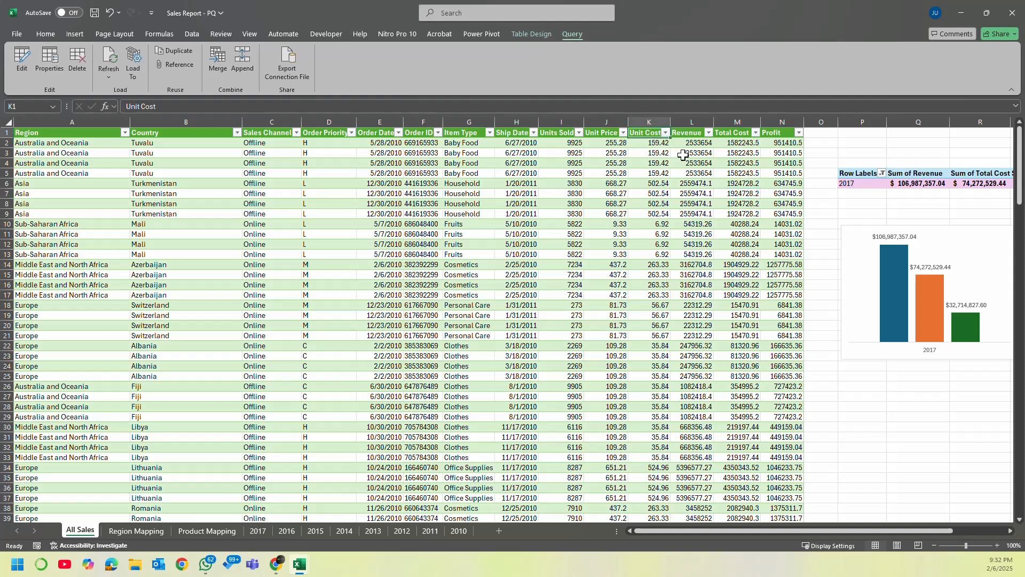
left_click(696, 143)
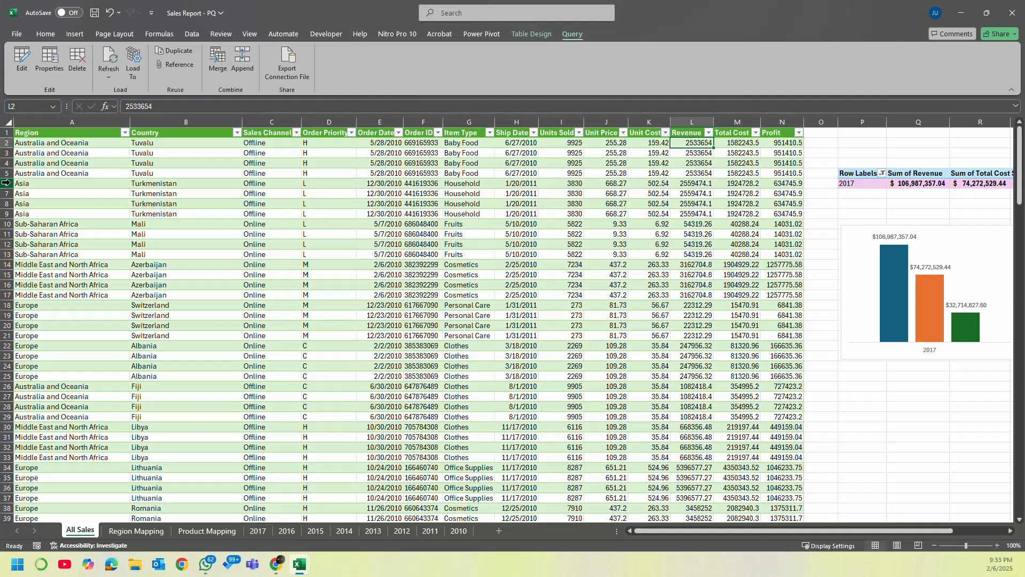
left_click(576, 152)
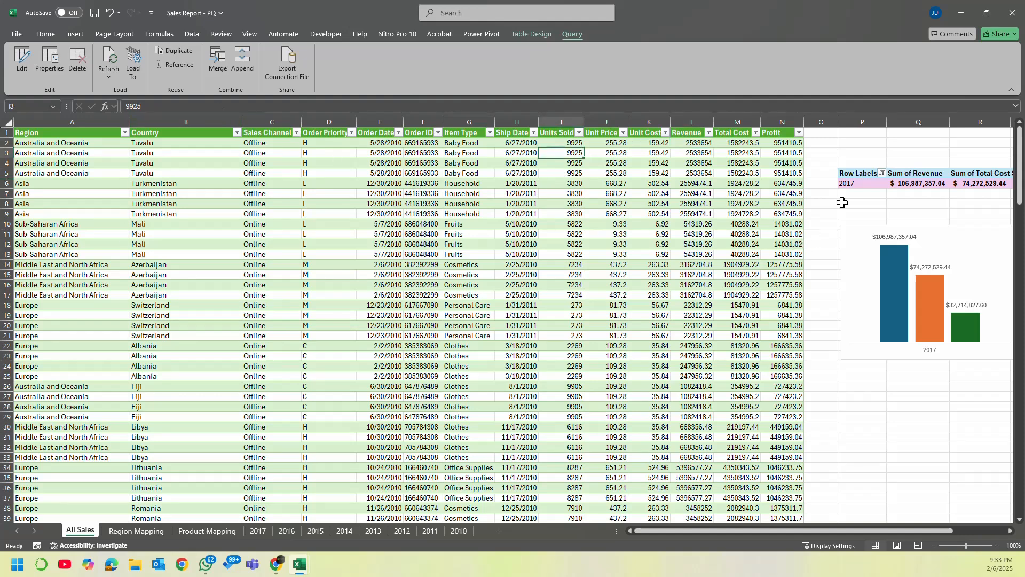
Step: Widen the empty column O between the All Sales table and the PivotTable
left_click(830, 118)
left_click_drag(832, 120, 896, 121)
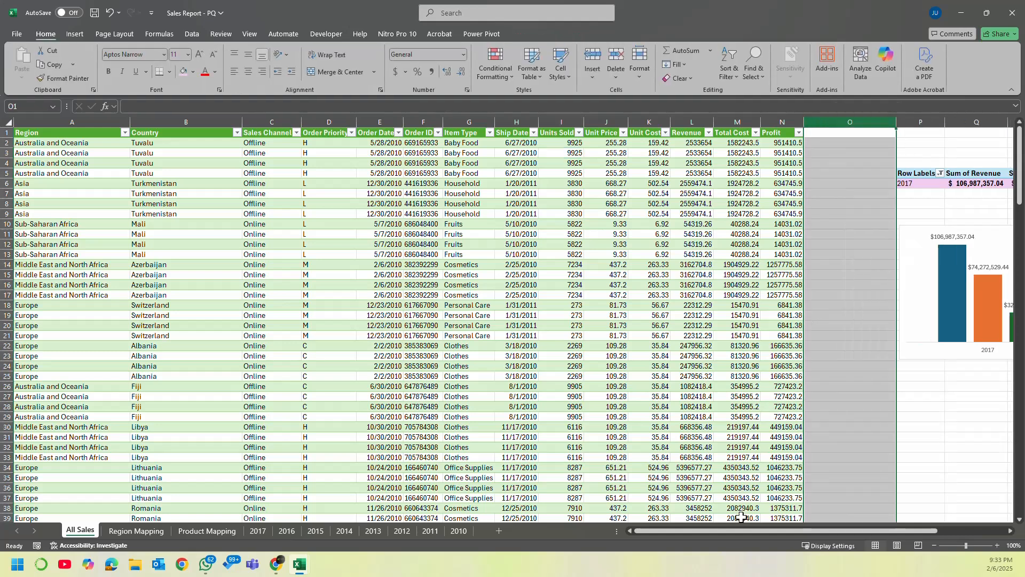
left_click_drag(734, 531, 667, 535)
left_click(480, 335)
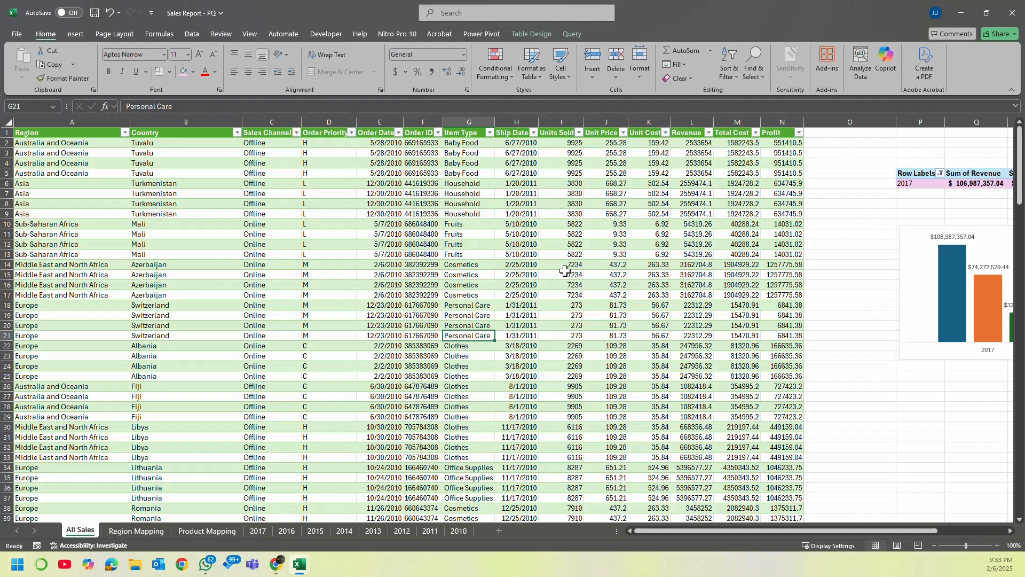
left_click(733, 147)
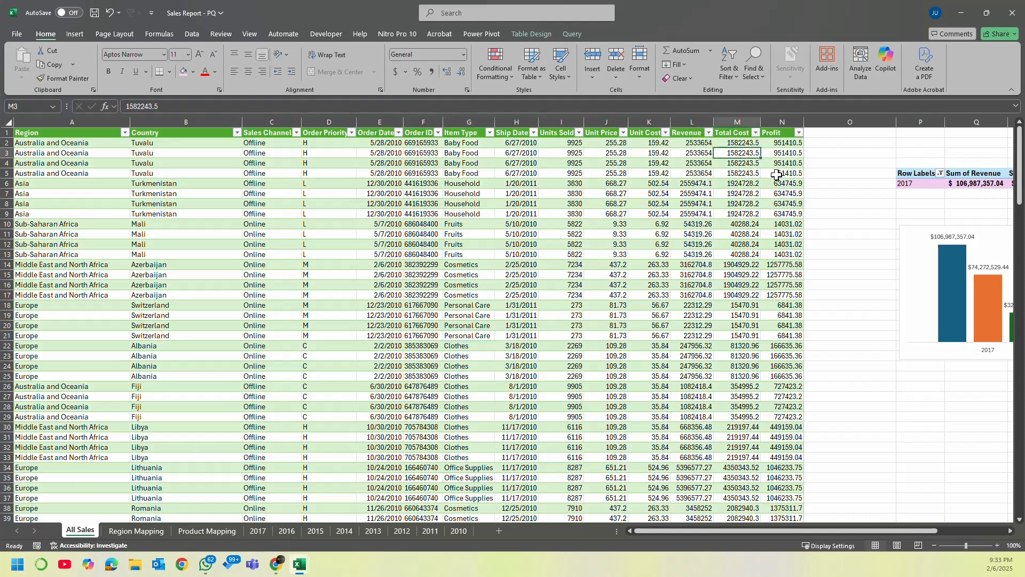
left_click(779, 164)
left_click(698, 142)
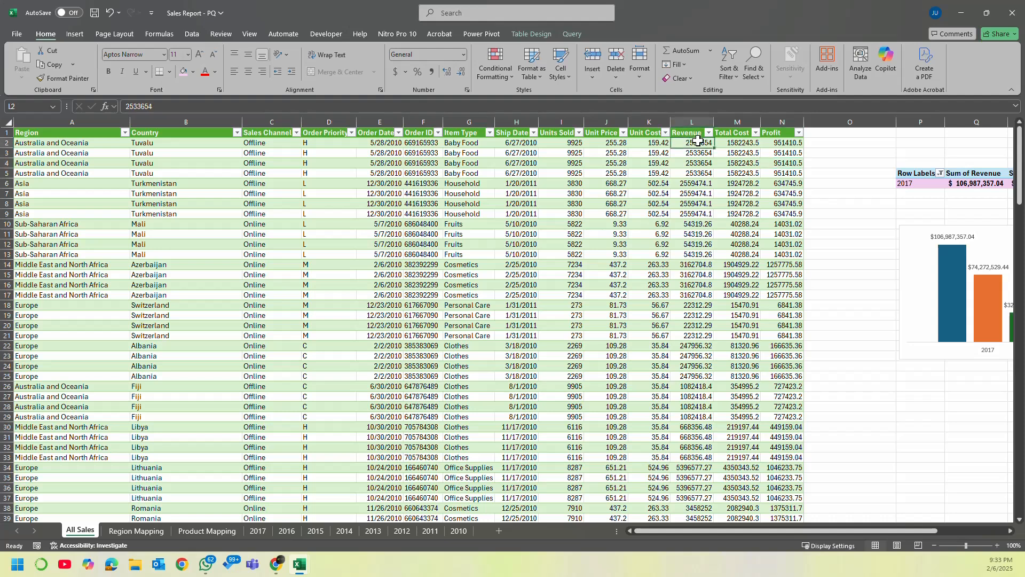
left_click(744, 151)
left_click(766, 153)
left_click(115, 173)
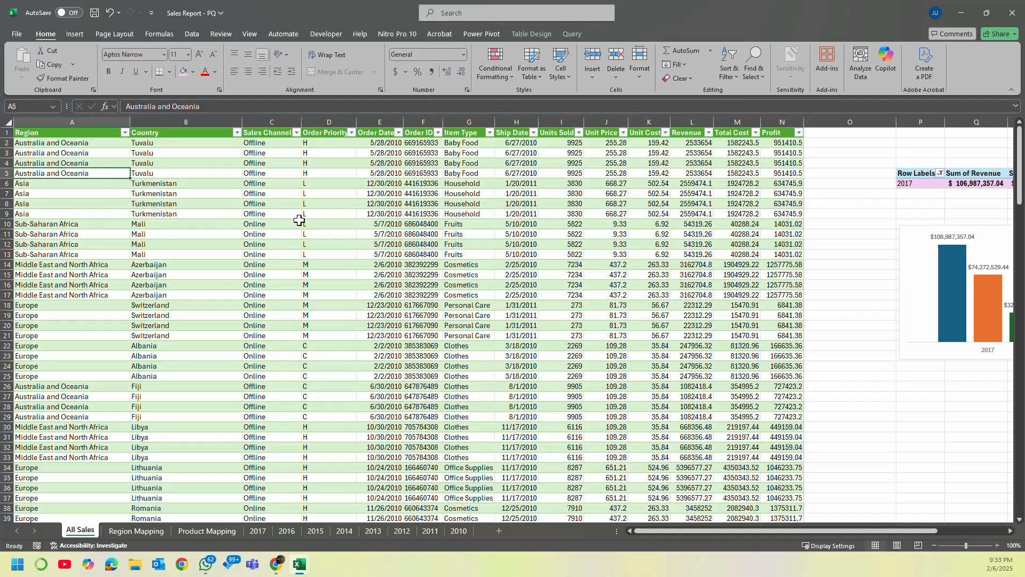
left_click(436, 190)
left_click(730, 226)
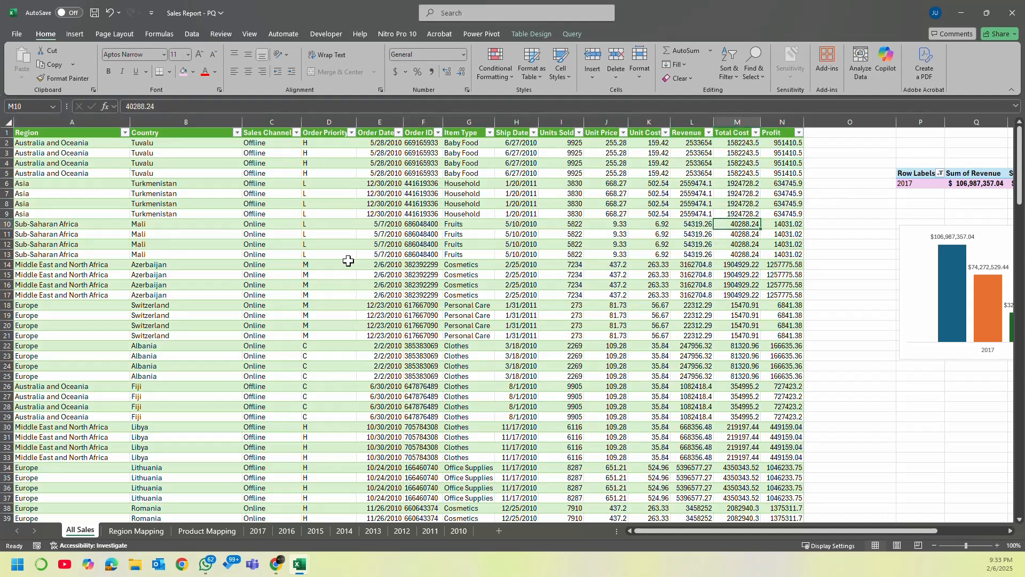
left_click(366, 206)
left_click(477, 212)
left_click(635, 213)
left_click(772, 216)
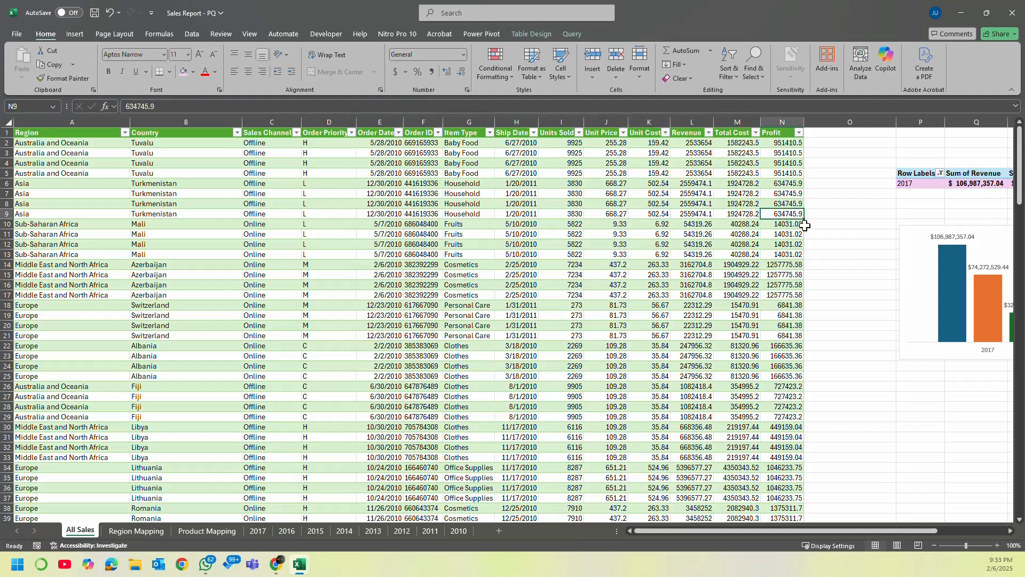
left_click(789, 266)
left_click(825, 287)
left_click(704, 336)
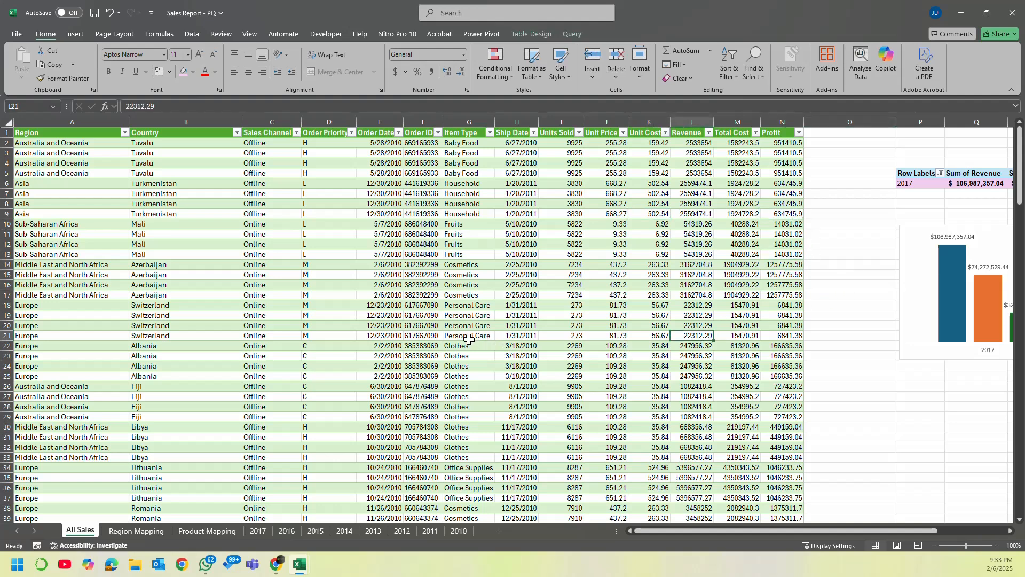
left_click(465, 306)
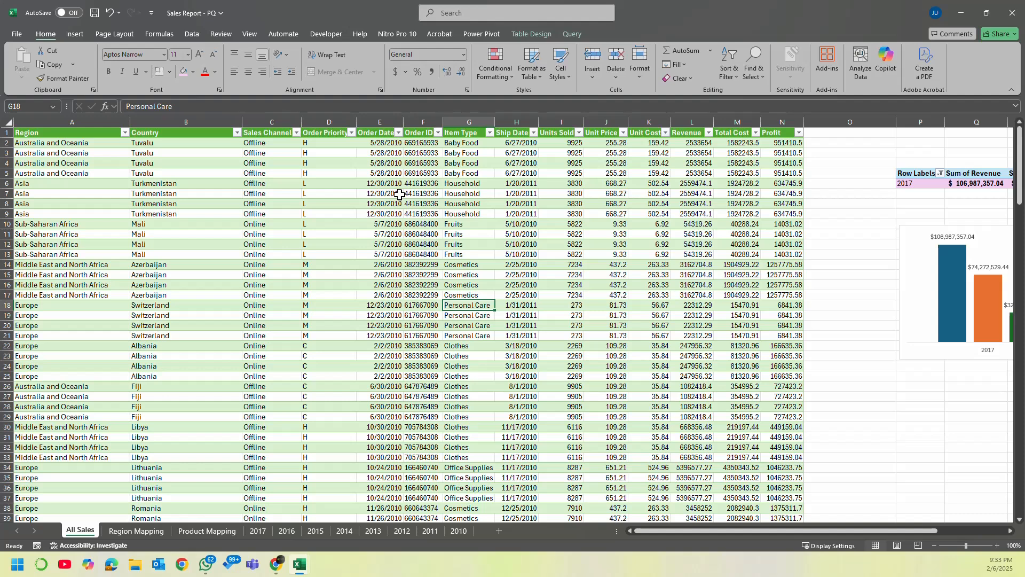
left_click(340, 134)
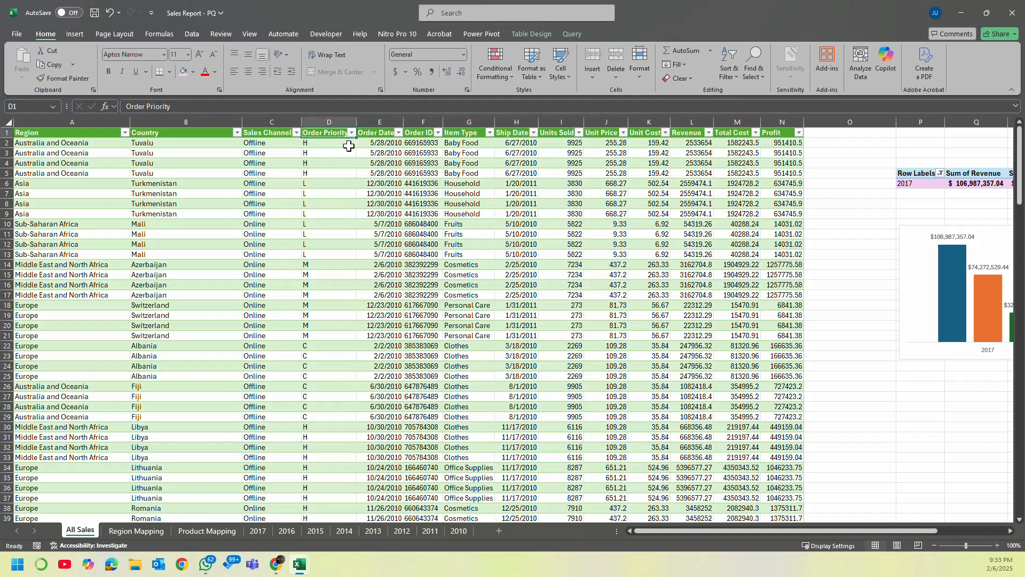
Step: Open the All Sales query for editing in the Power Query Editor
left_click(380, 134)
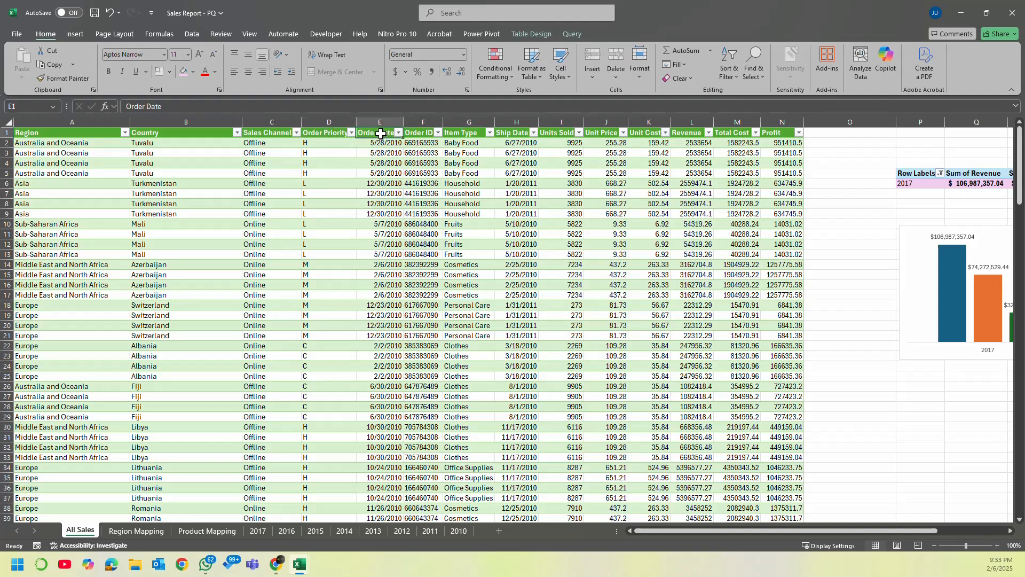
left_click(400, 195)
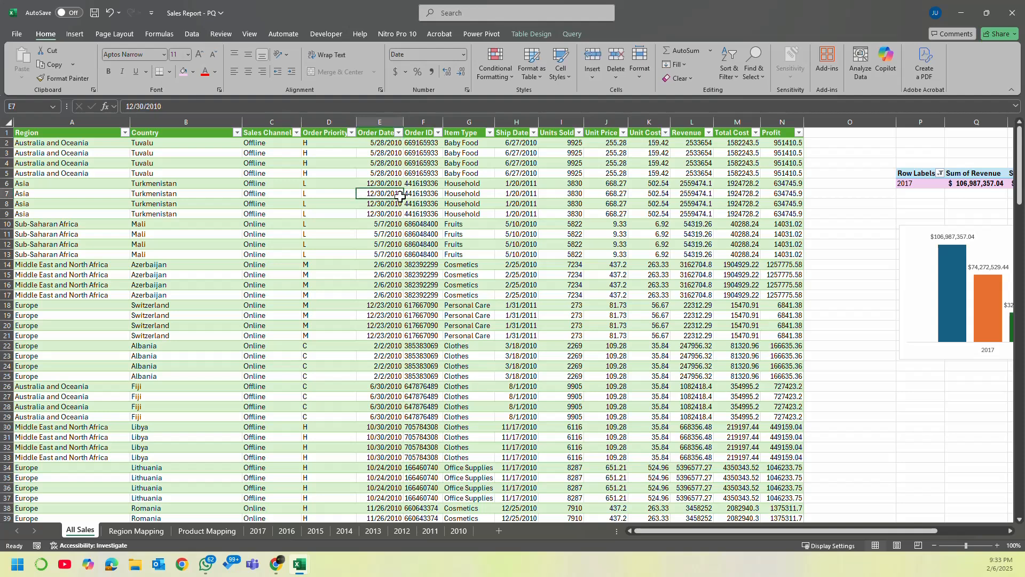
left_click(572, 34)
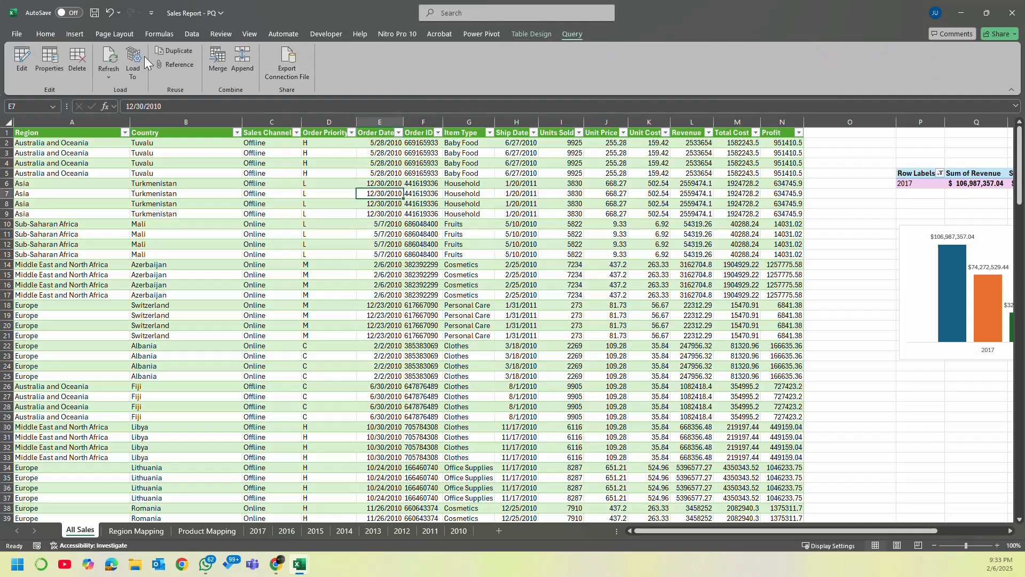
left_click(22, 65)
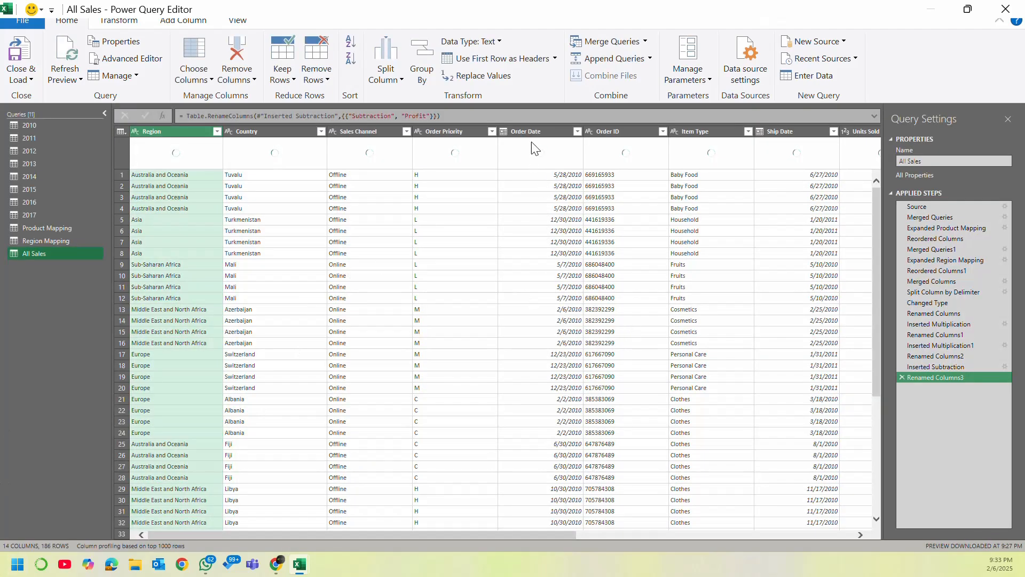
Step: Add a new column to the All Sales query that extracts the year from the Order Date column
left_click(536, 132)
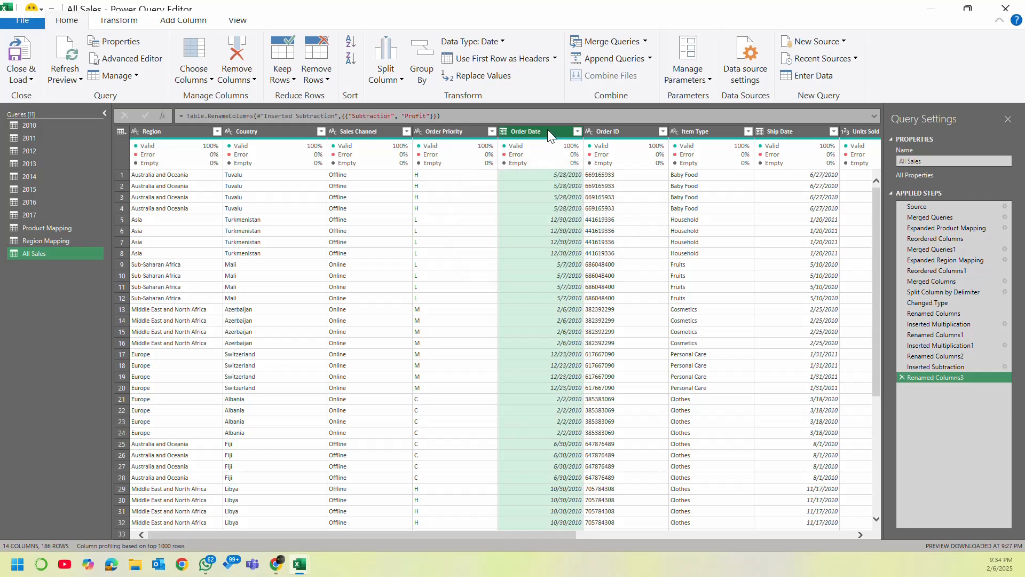
left_click(183, 20)
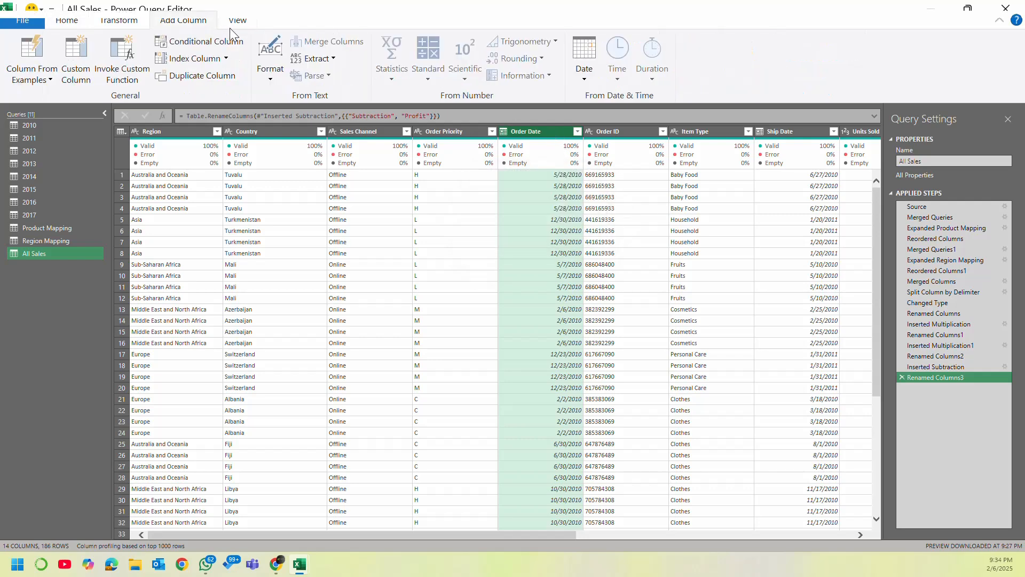
left_click(585, 73)
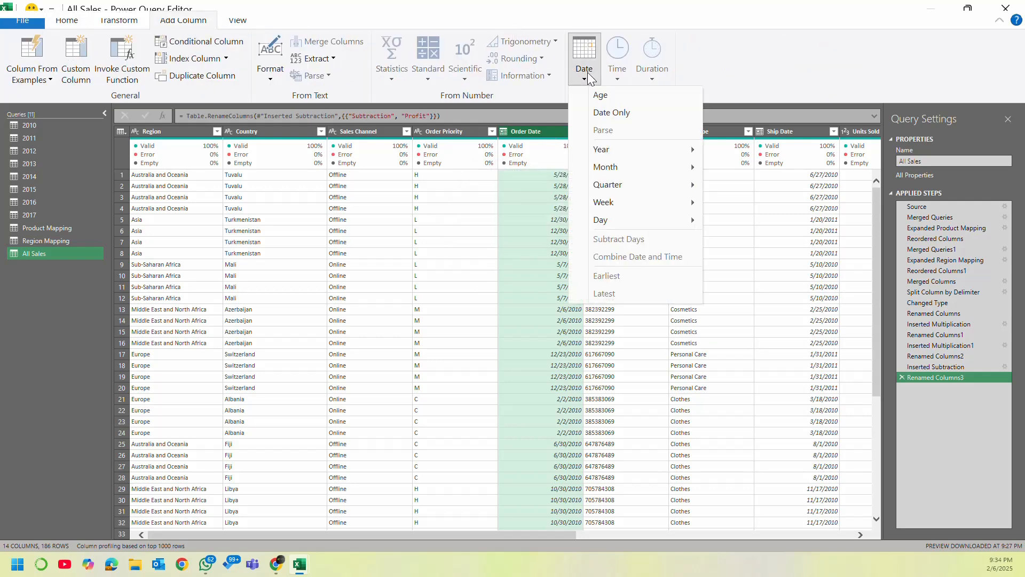
mouse_move(675, 152)
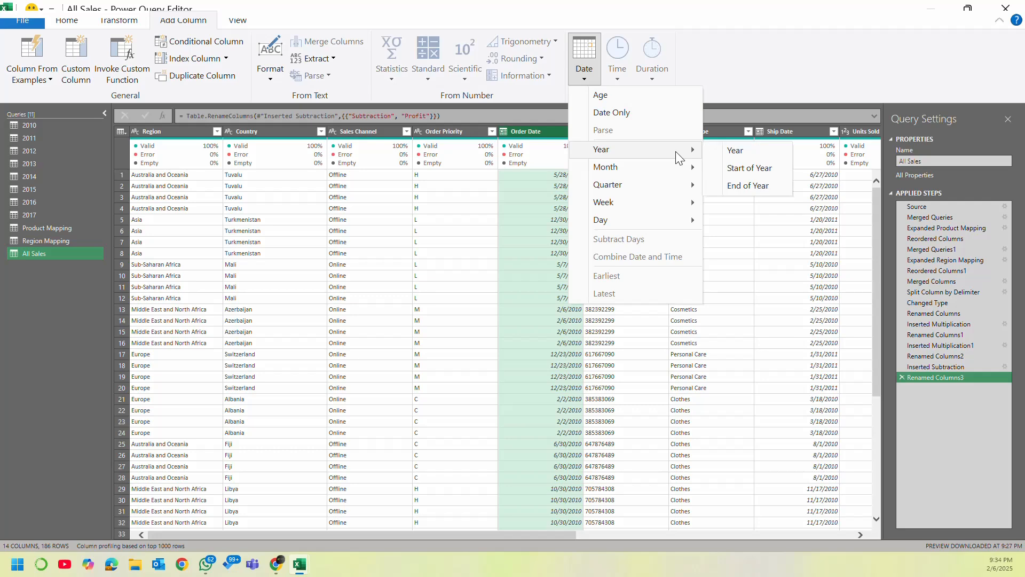
left_click(767, 150)
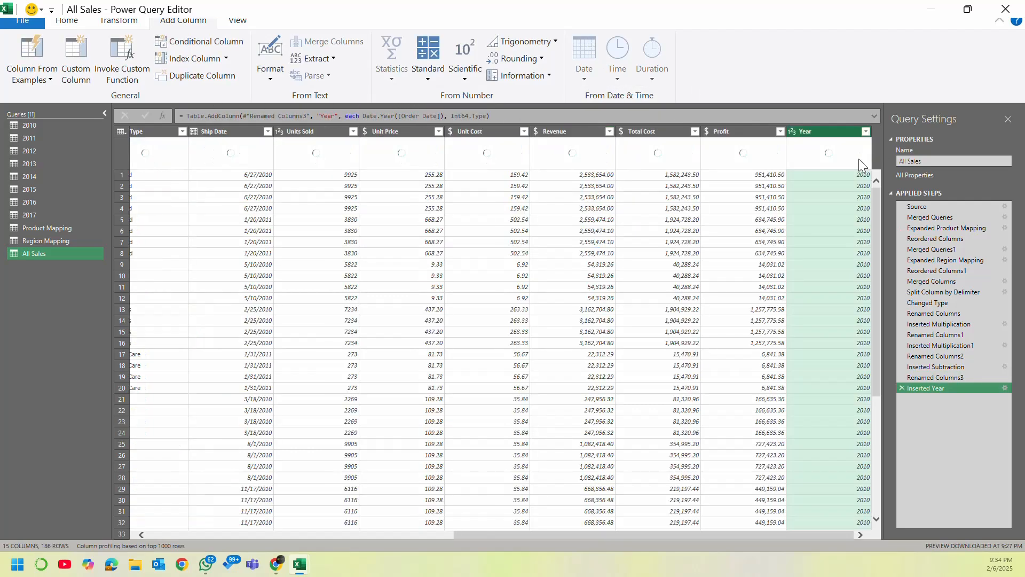
Step: Examine the distinct values in the new Year column and review the rest of the All Sales columns
left_click(866, 131)
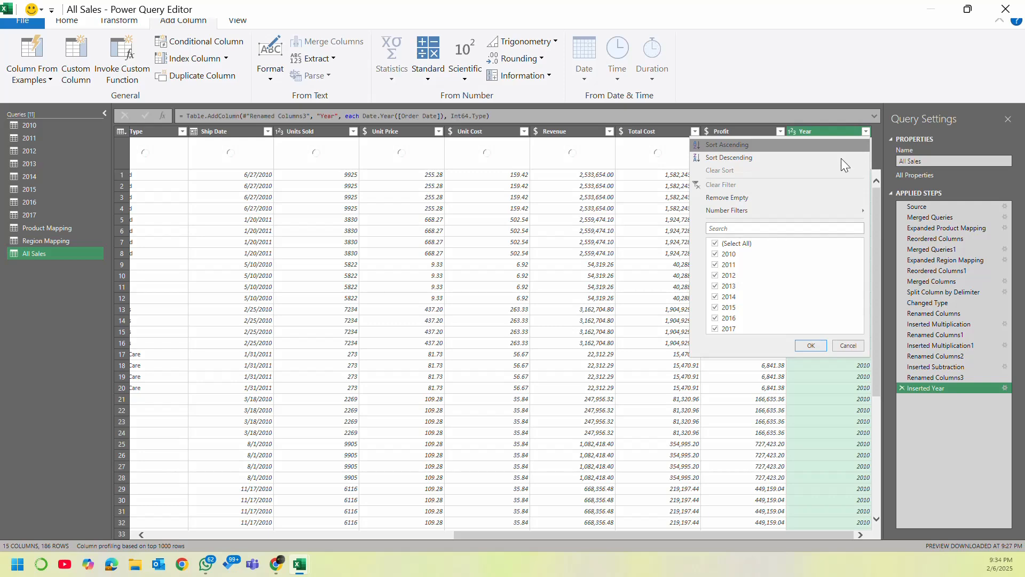
left_click(813, 129)
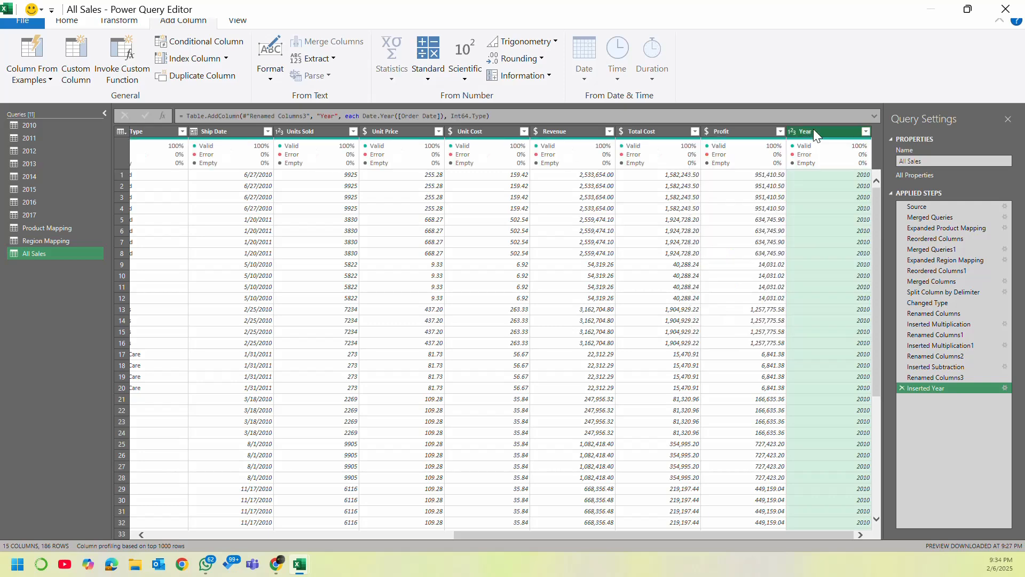
left_click_drag(821, 538, 387, 534)
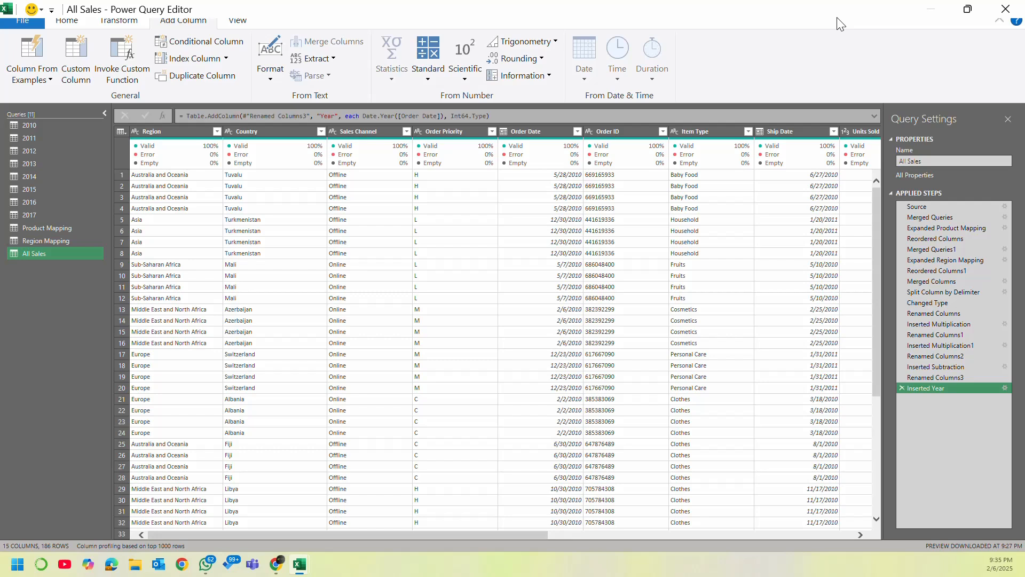
Step: Leave the Power Query Editor and discard the pending Year column change to the All Sales query
left_click(1010, 9)
left_click(569, 299)
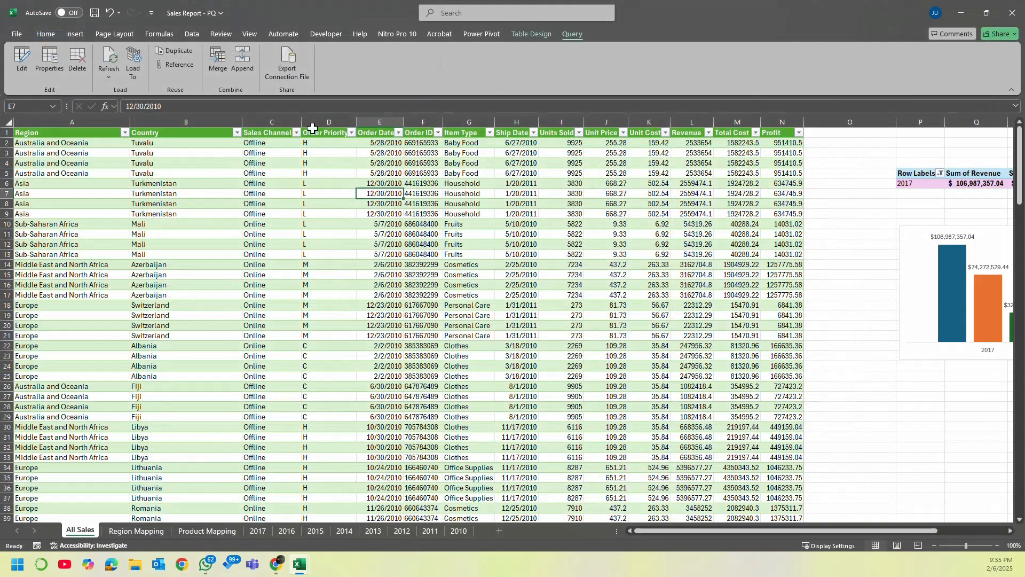
left_click(373, 154)
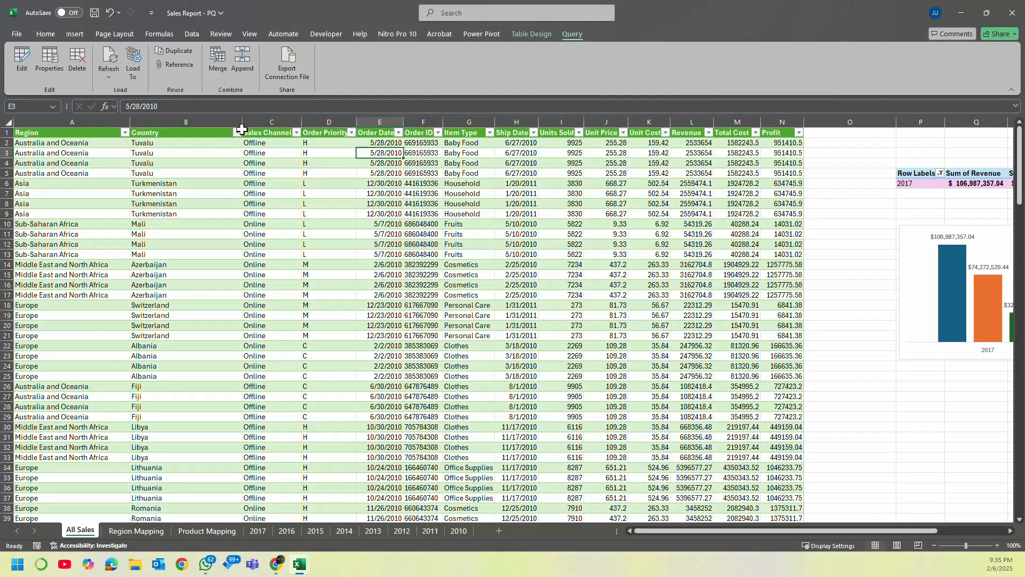
Step: Examine the available Get Data sources, including the file types that can be imported
left_click(45, 33)
left_click(192, 34)
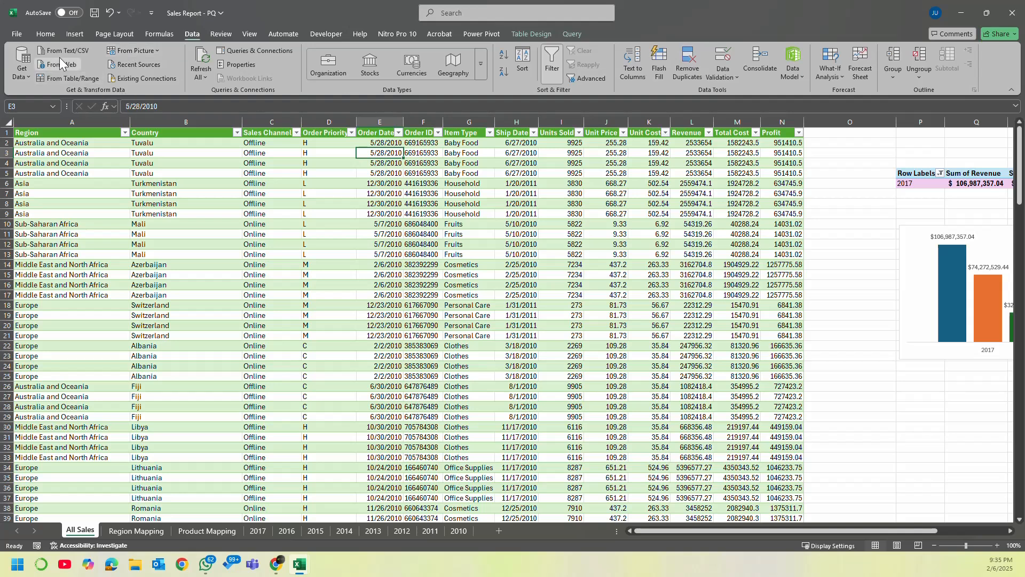
left_click(30, 76)
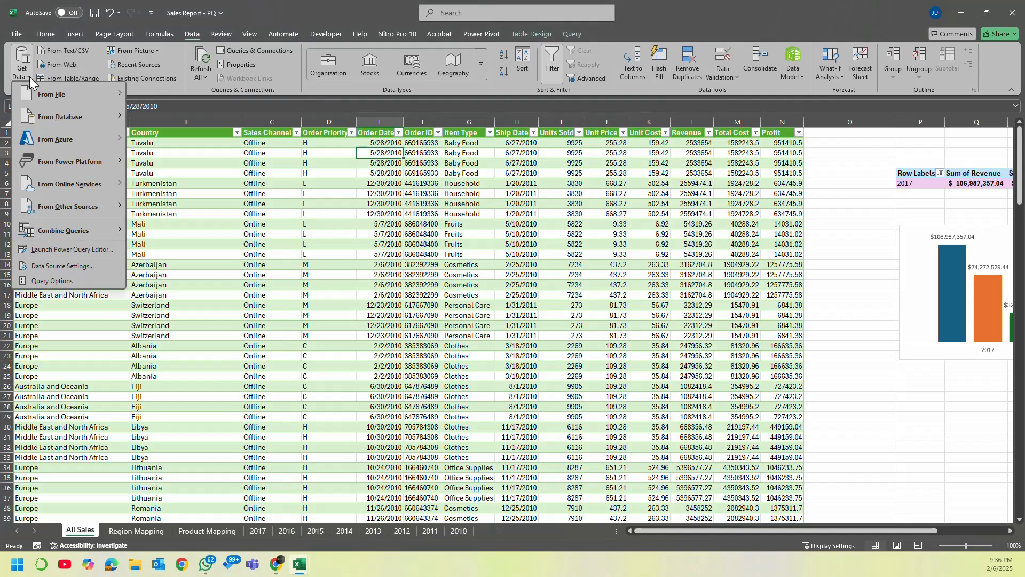
mouse_move(75, 91)
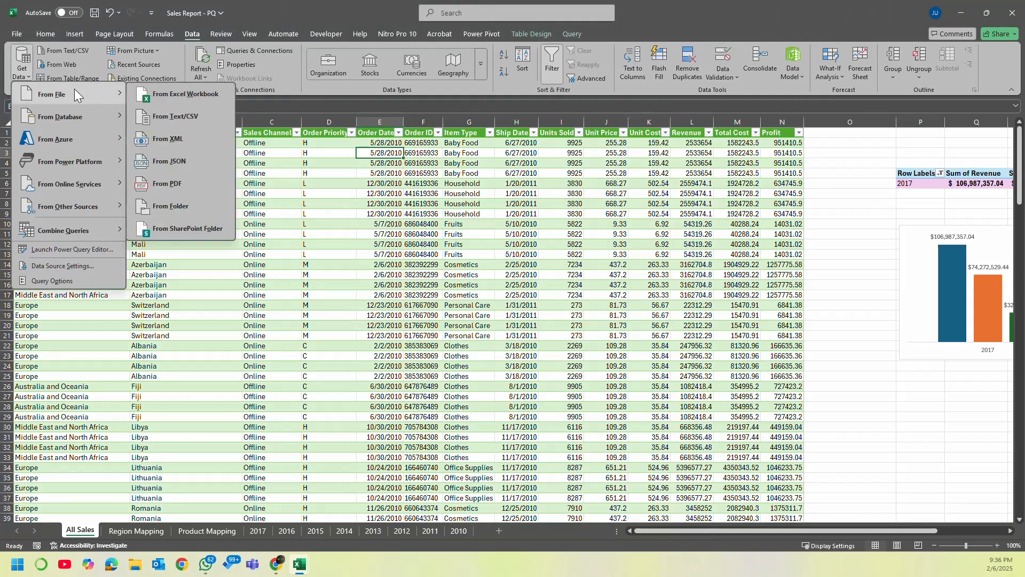
left_click(388, 247)
left_click(387, 244)
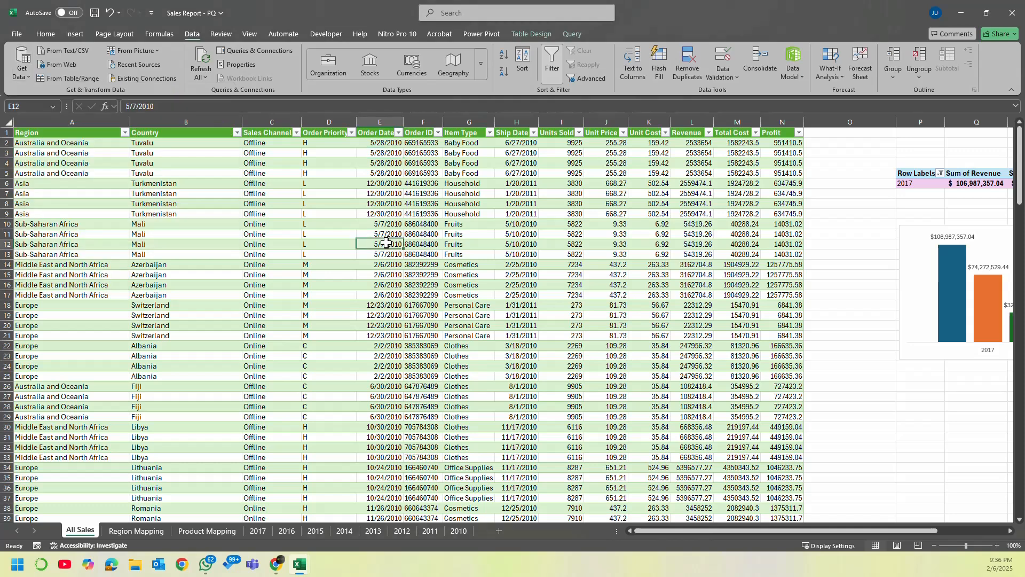
Step: Delete the PivotChart of revenue, total cost and profit beside the All Sales table
left_click(853, 164)
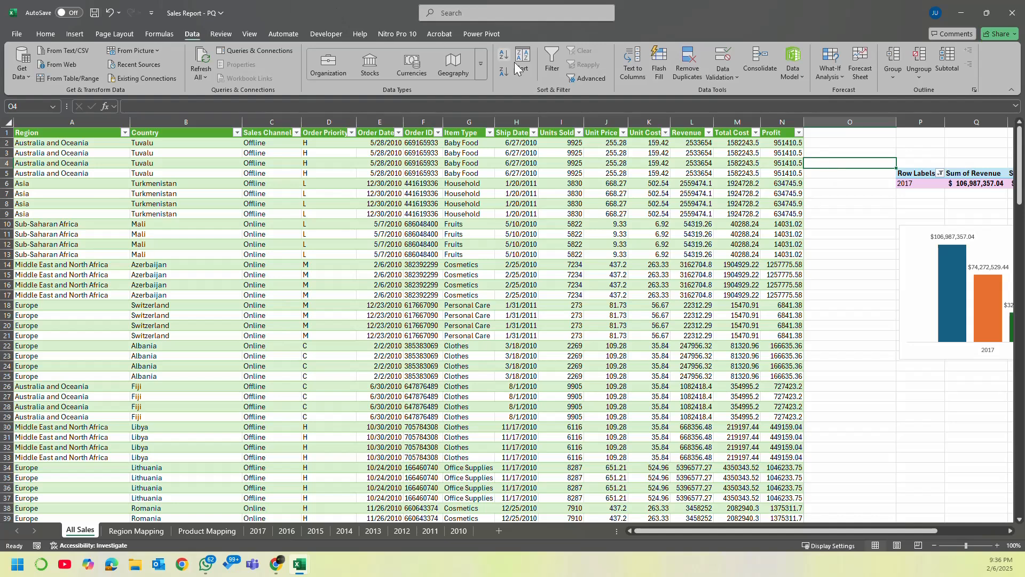
left_click(609, 173)
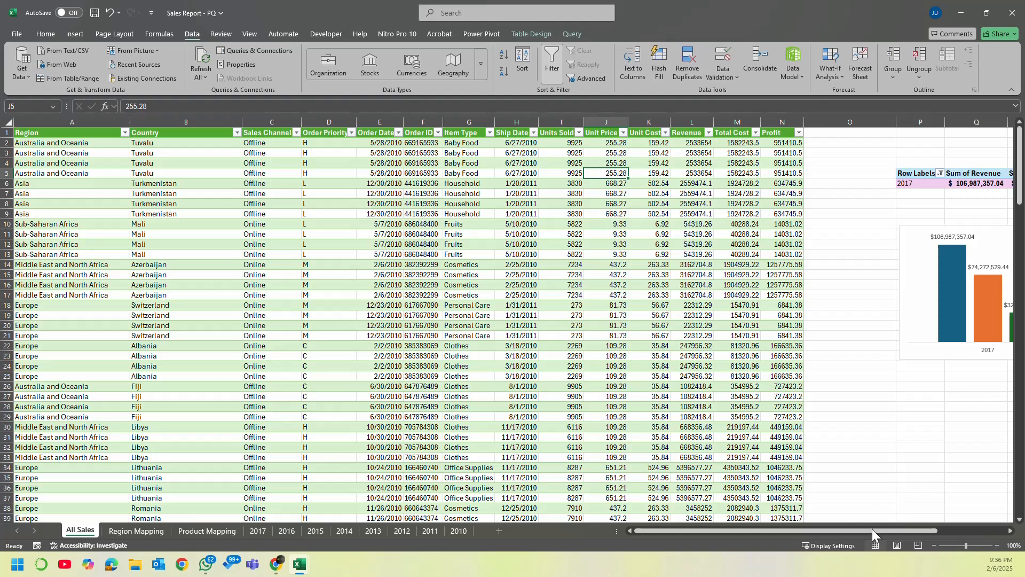
left_click_drag(873, 529, 918, 518)
left_click_drag(934, 222, 926, 202)
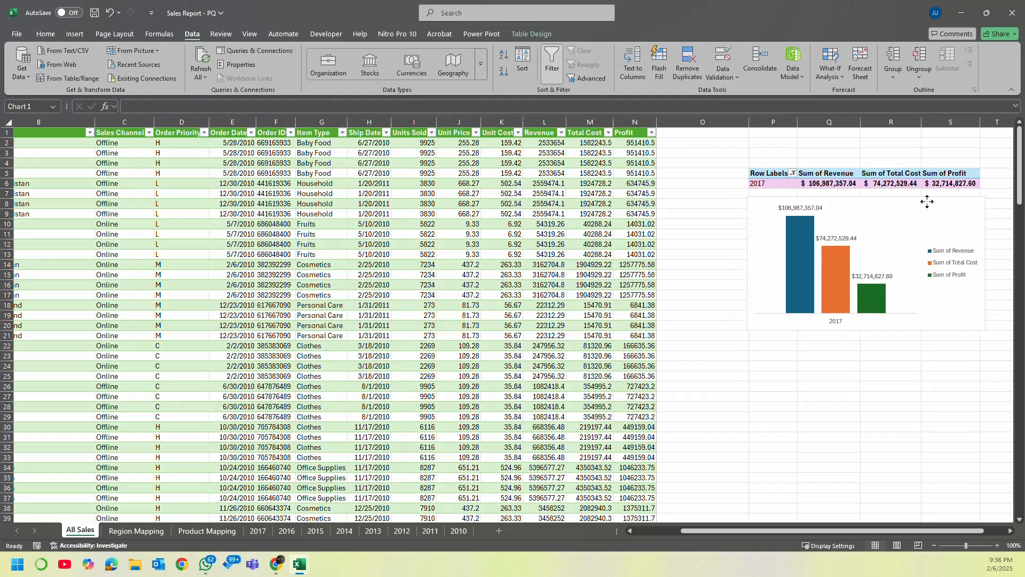
left_click(854, 398)
left_click(886, 212)
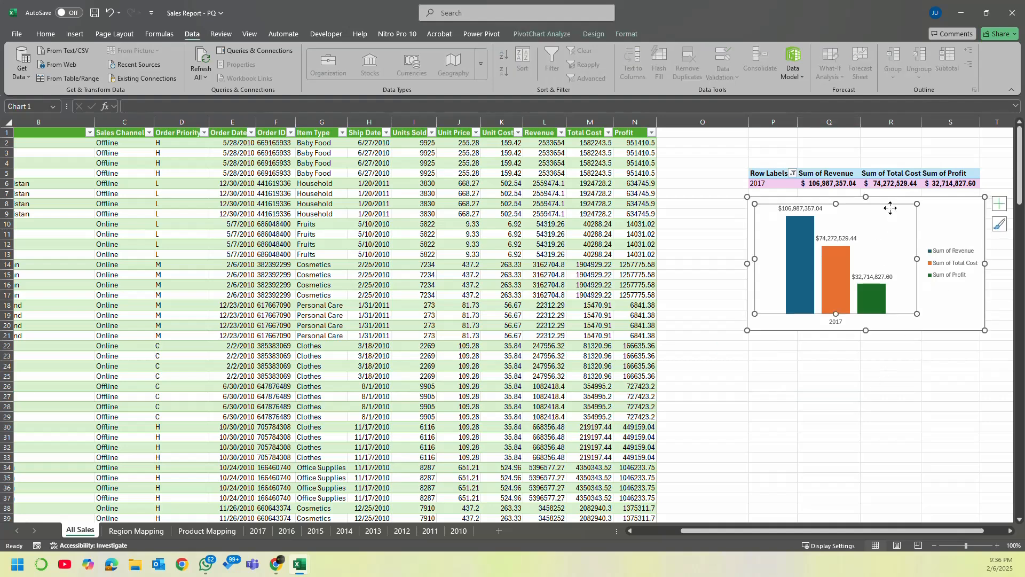
key("Delete")
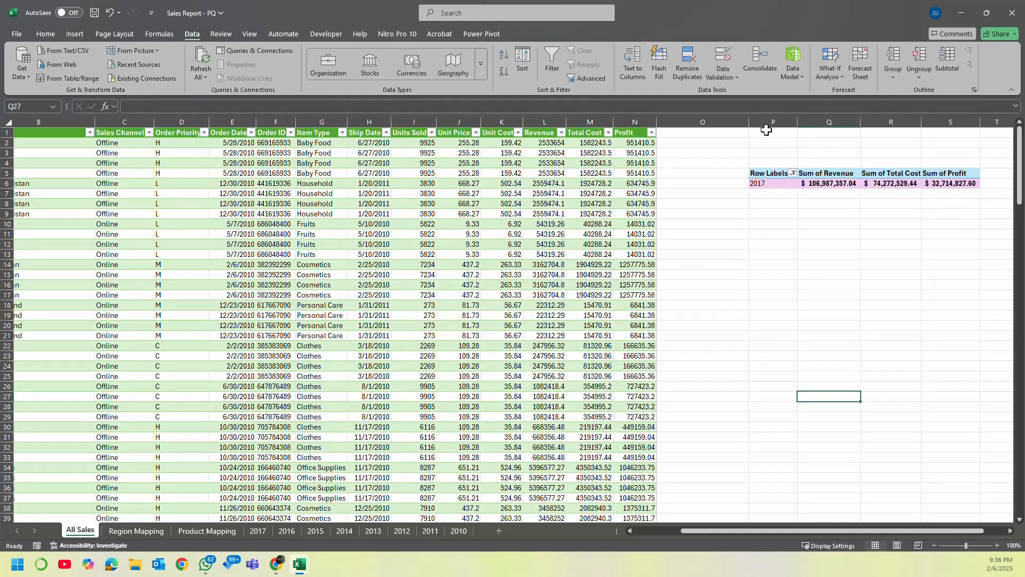
Step: Delete columns P through S containing the PivotTable from the All Sales sheet
left_click_drag(771, 121, 943, 121)
right_click(943, 121)
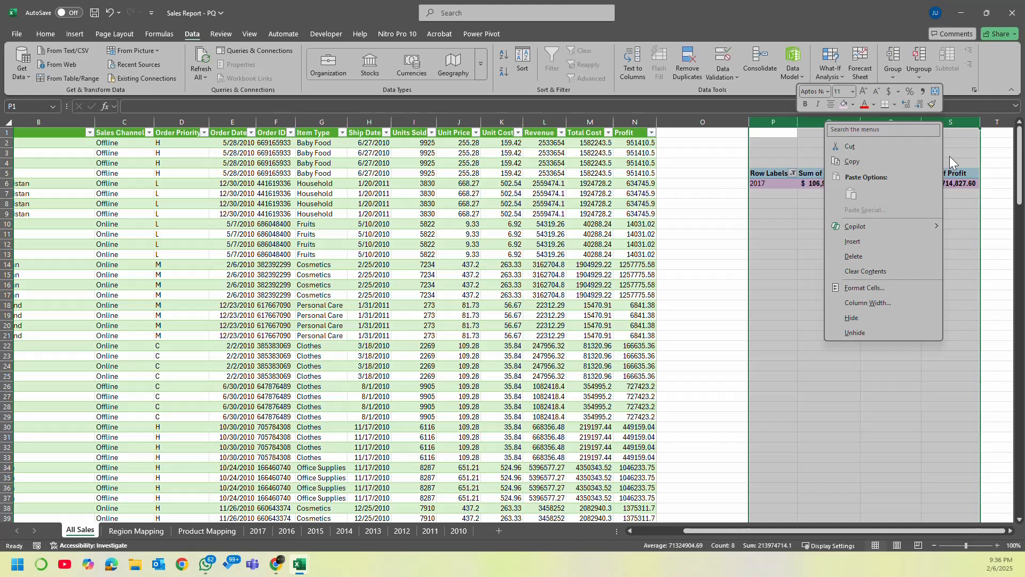
left_click(883, 255)
left_click(703, 202)
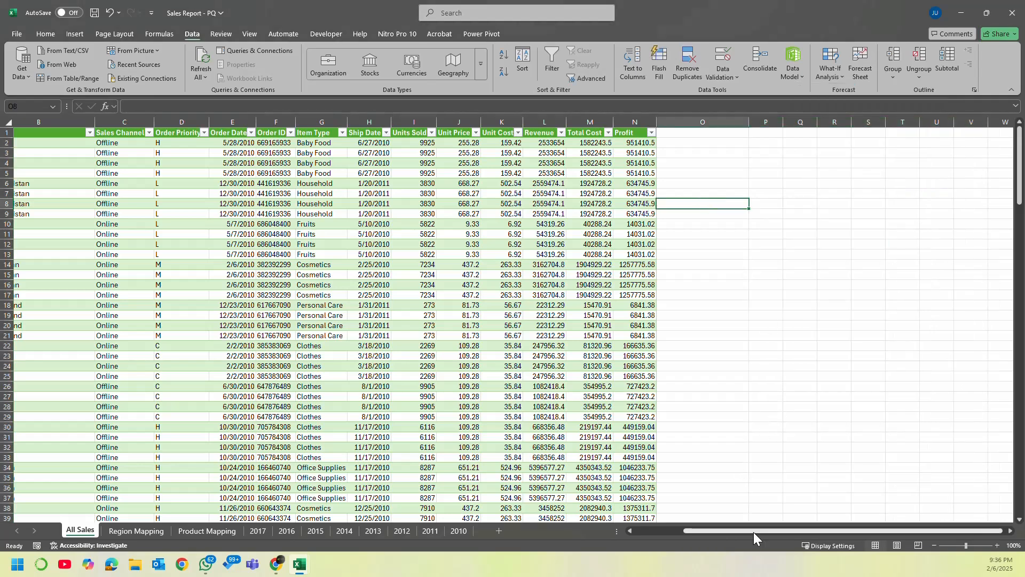
left_click_drag(754, 532, 551, 536)
left_click(547, 263)
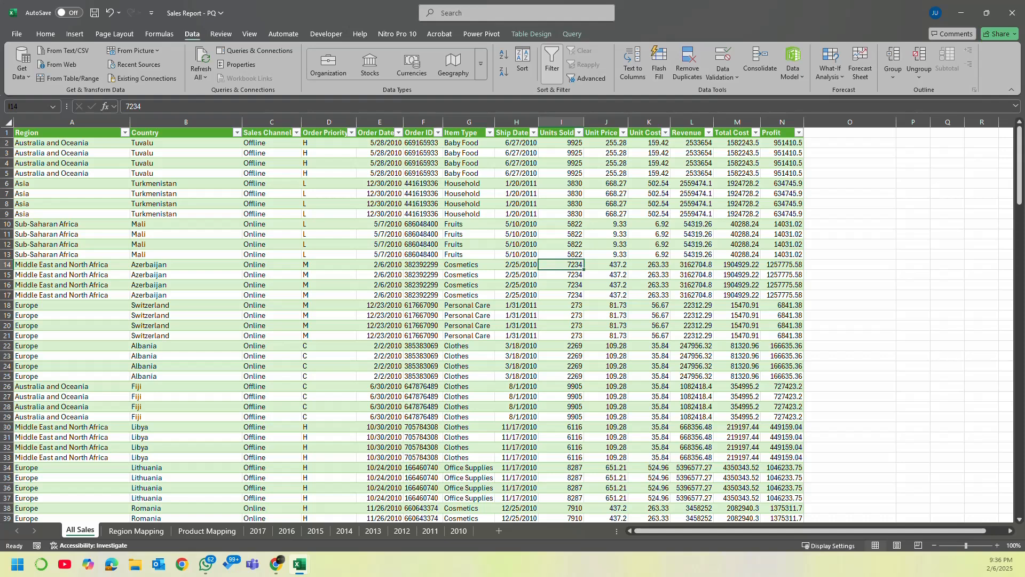
key("alt+Tab")
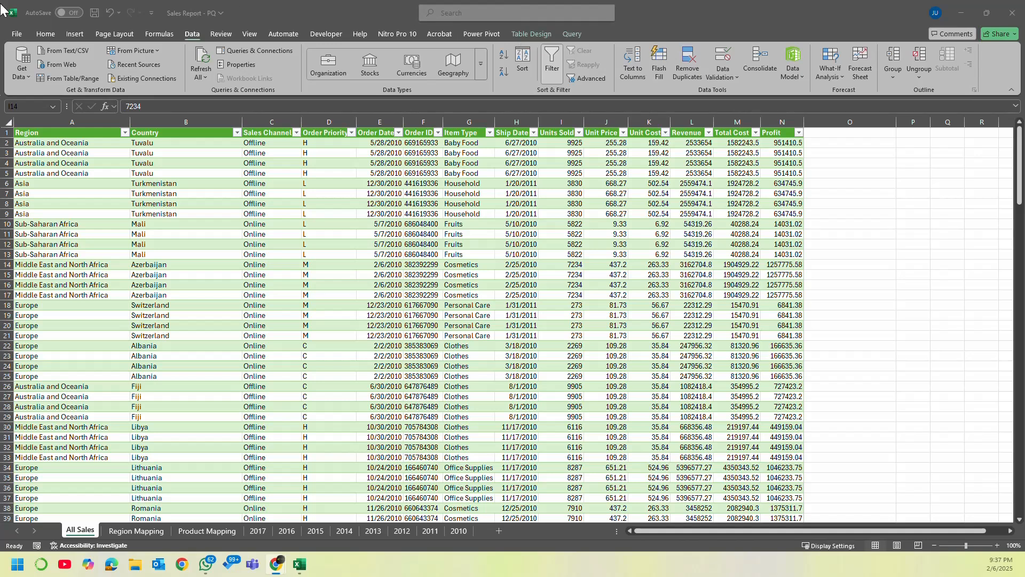
left_click(51, 33)
left_click(46, 33)
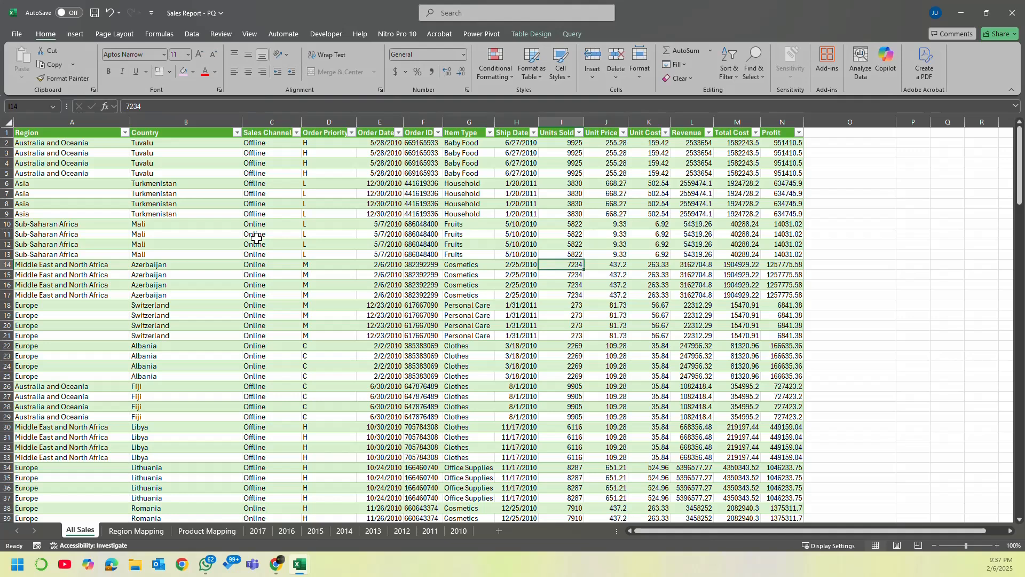
left_click(846, 254)
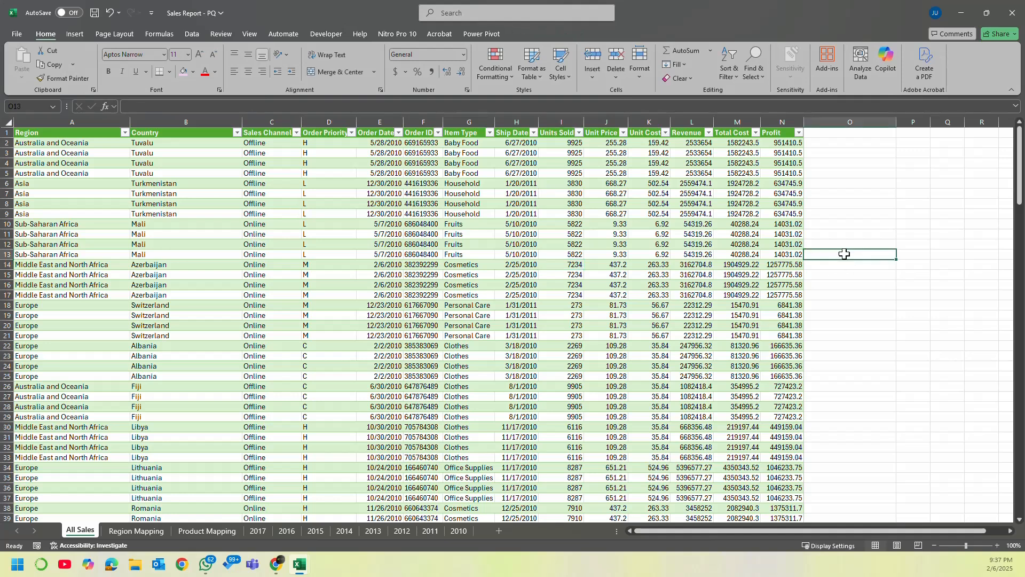